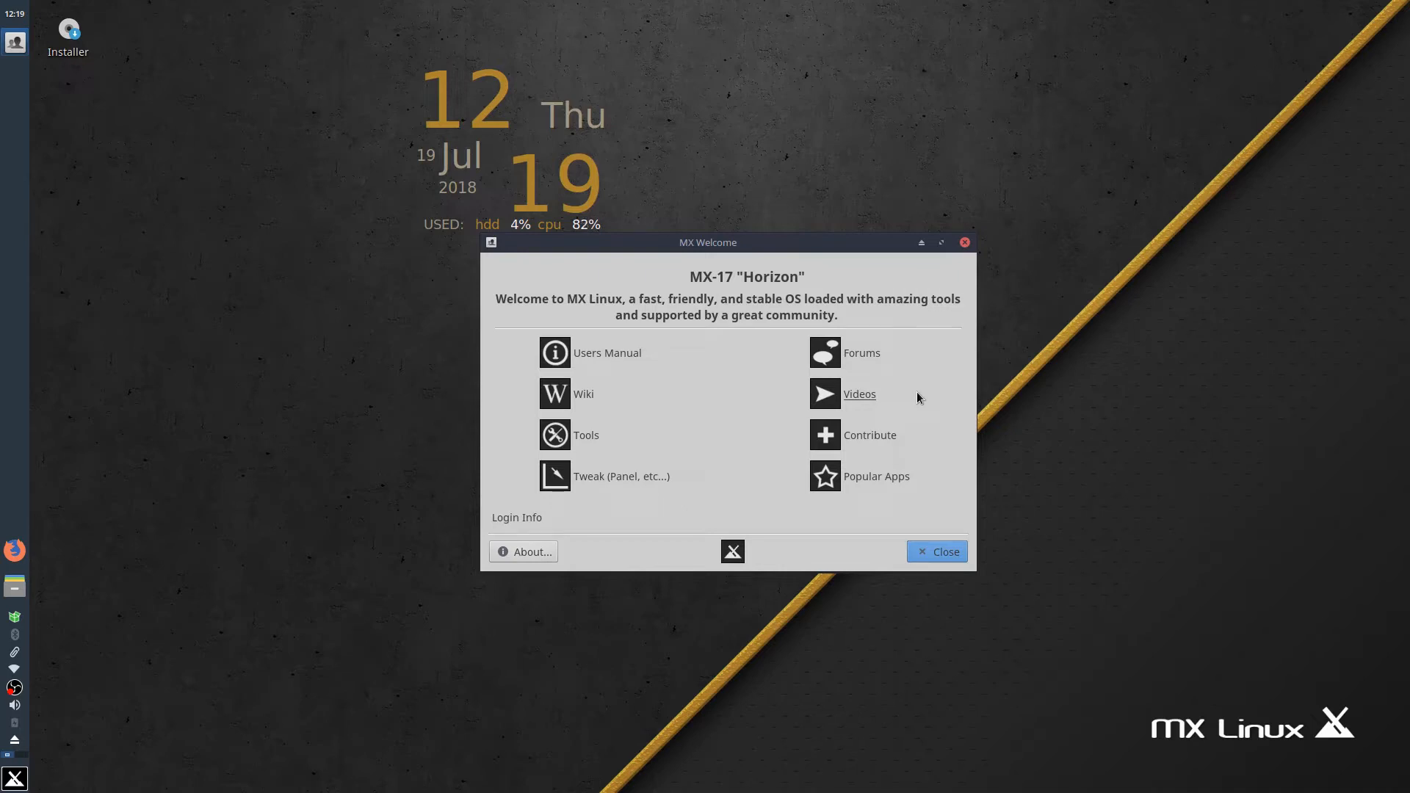
# Open the Users Manual from MX Welcome, view its Configuration and Installation chapters, and close it.
pyautogui.click(596, 356)
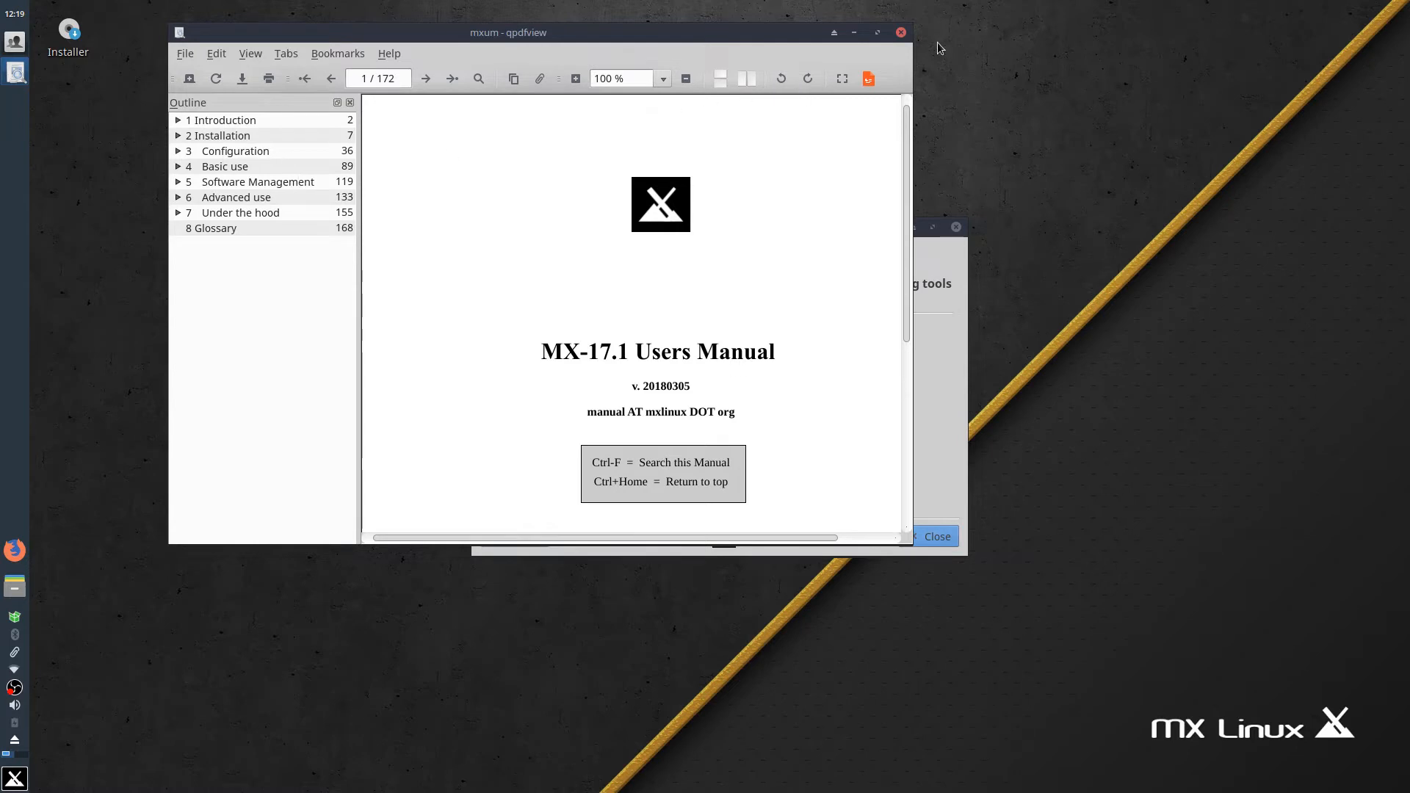
pyautogui.click(279, 151)
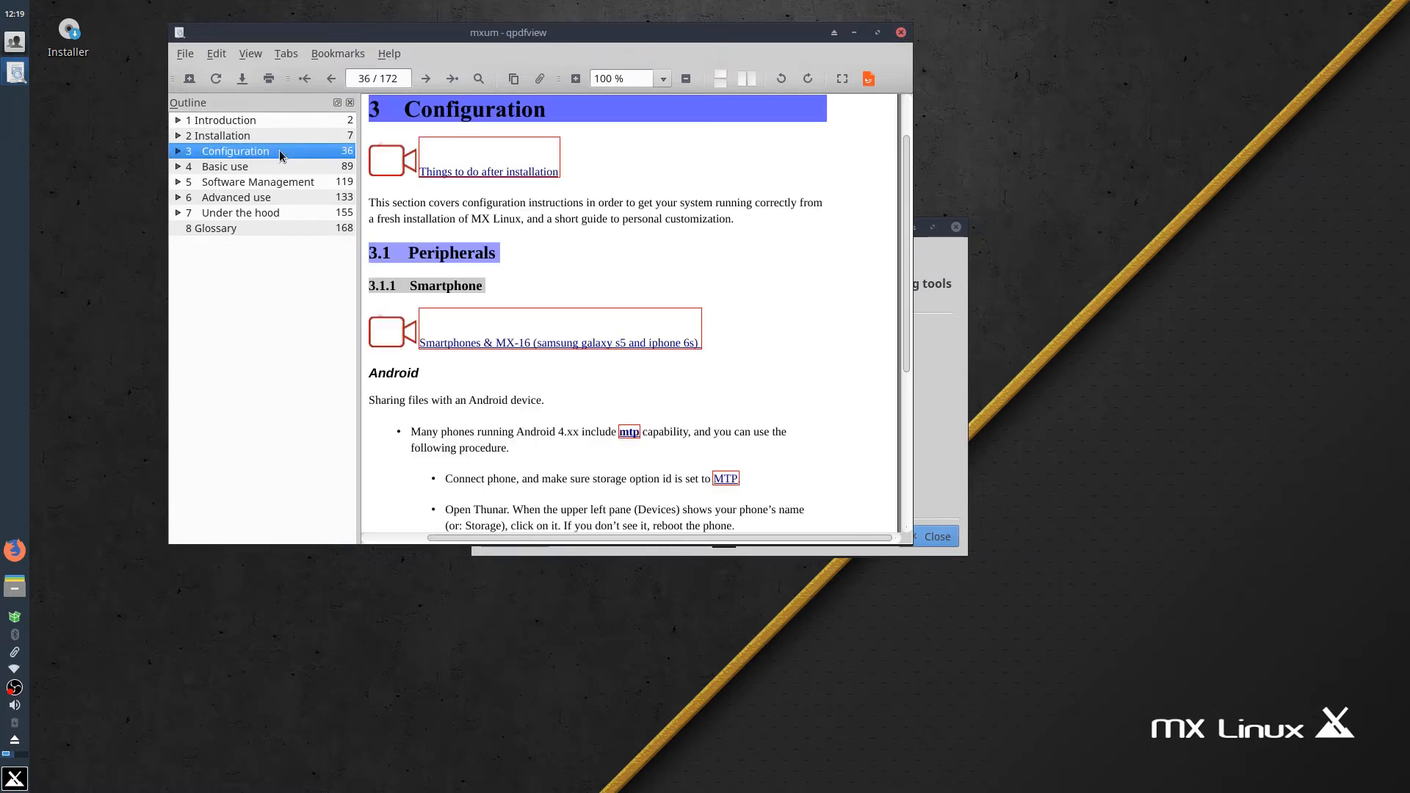
pyautogui.click(281, 137)
pyautogui.moveTo(899, 154); pyautogui.dragTo(889, 5)
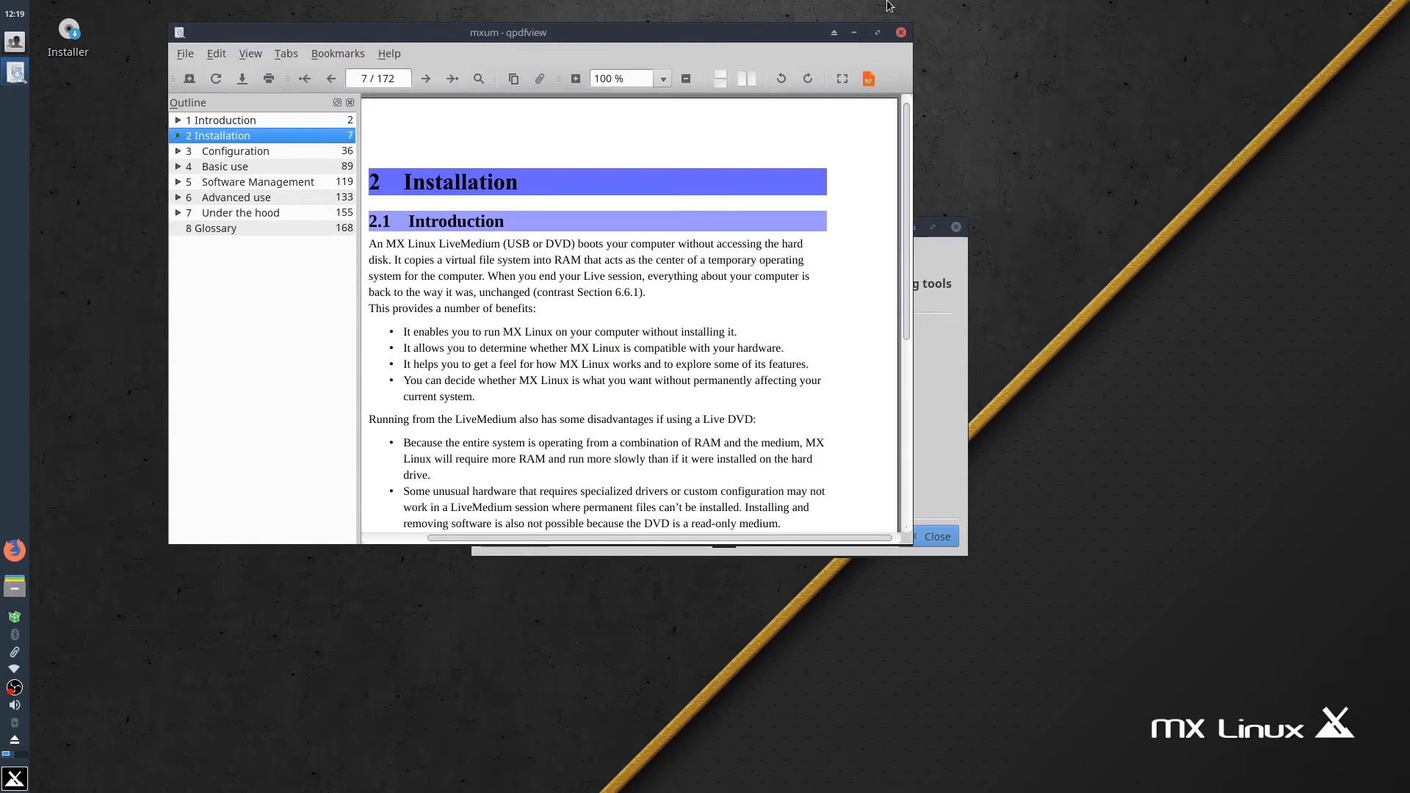
pyautogui.click(902, 33)
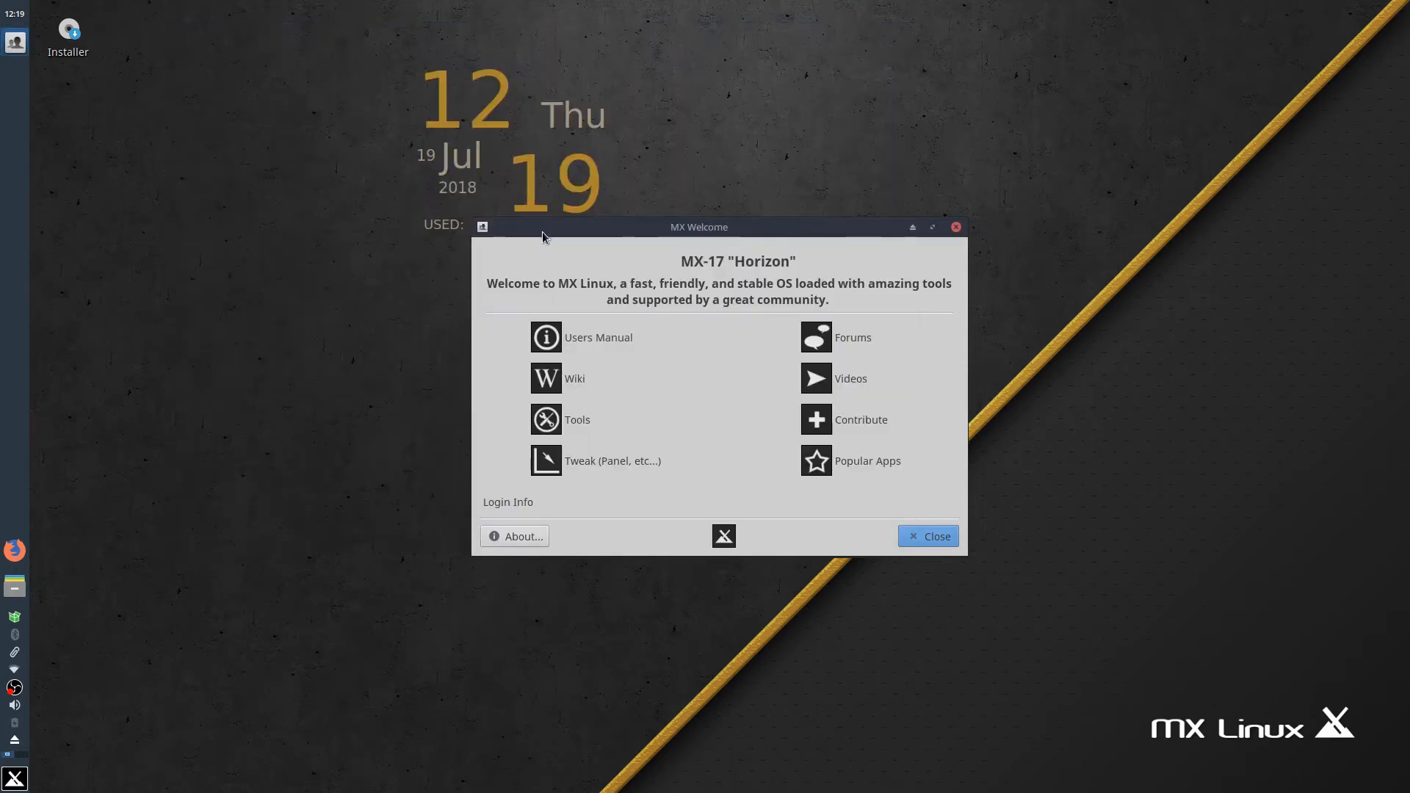
# View the MX wiki from MX Welcome and the mxlinux.org home page in Firefox, closing the browser after each.
pyautogui.click(549, 384)
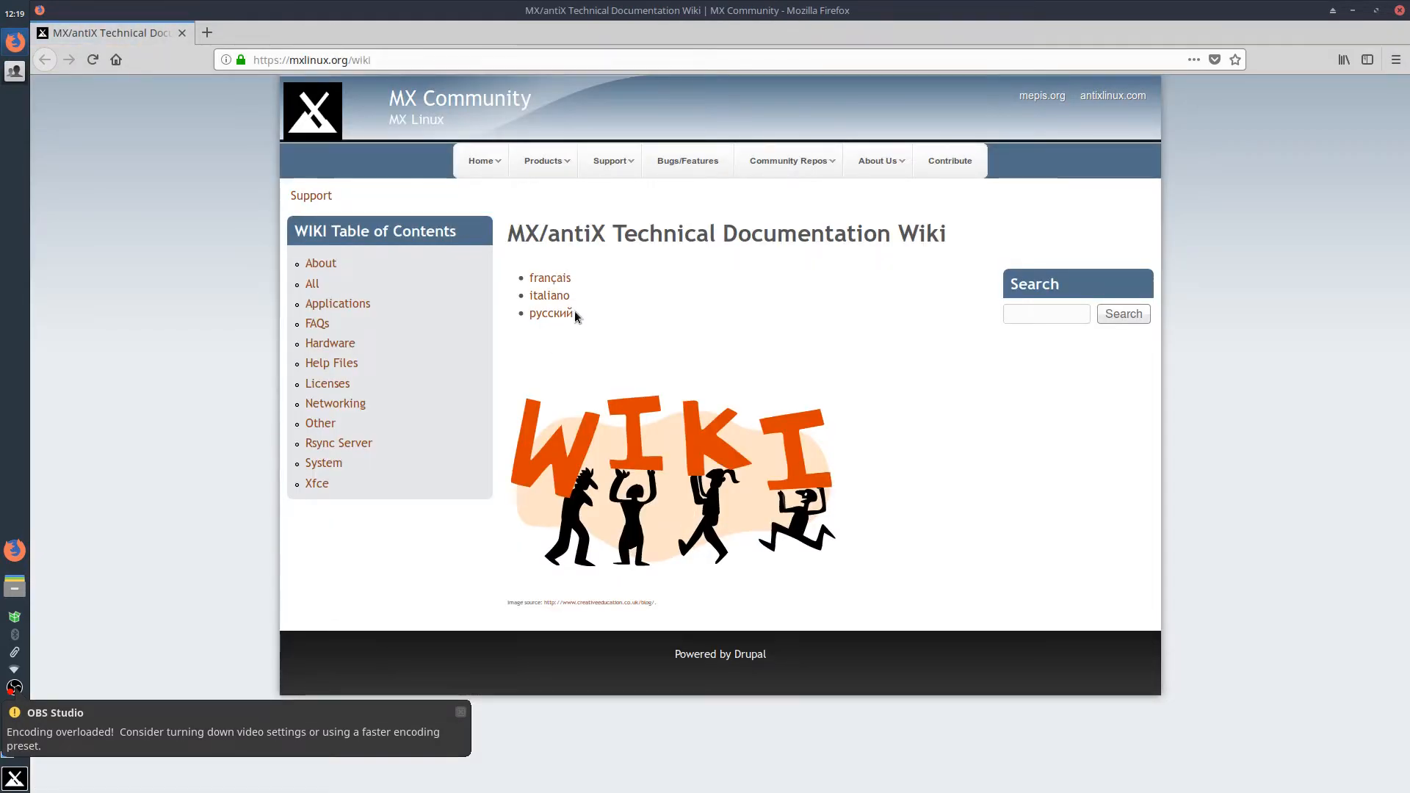
pyautogui.click(1399, 10)
pyautogui.click(13, 552)
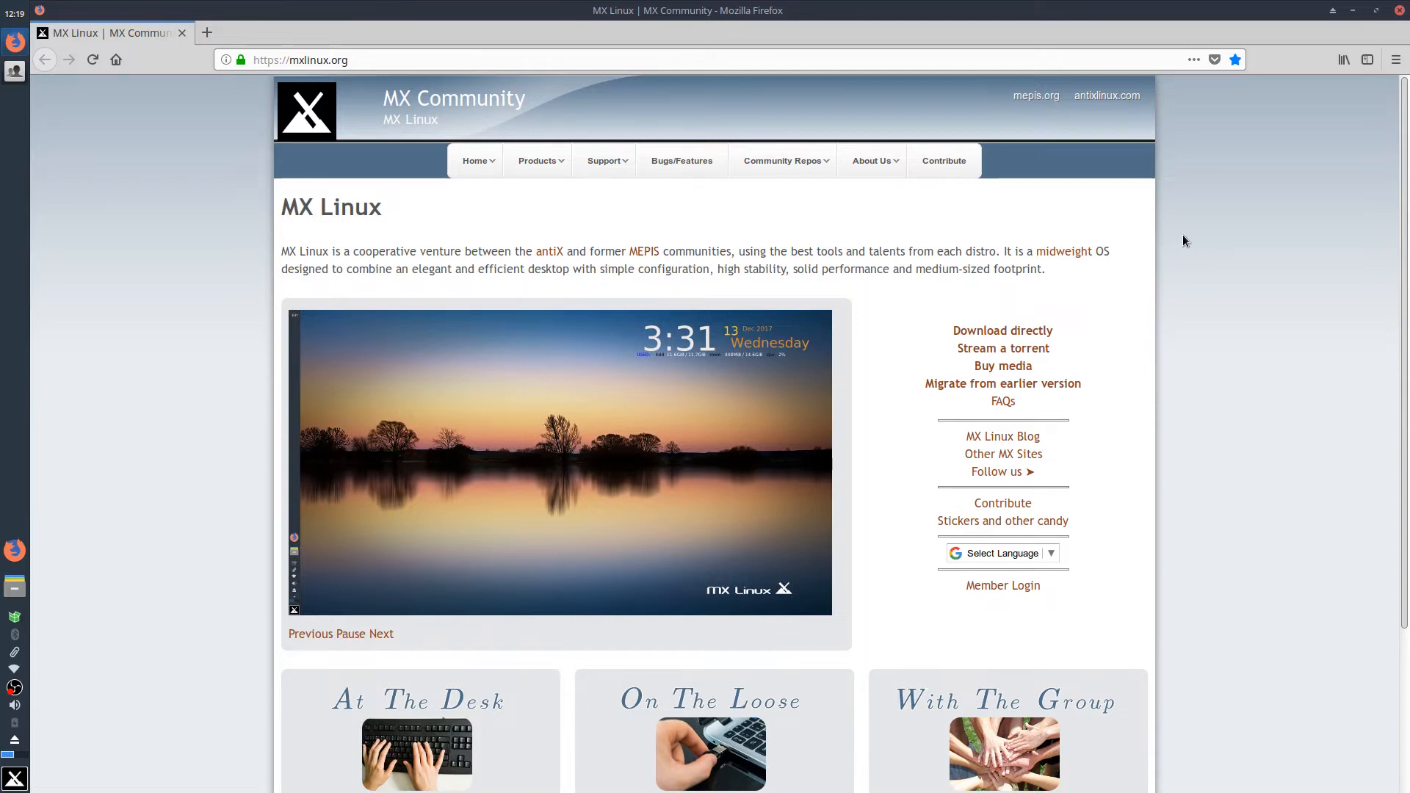
pyautogui.moveTo(1407, 183)
pyautogui.mouseDown()
pyautogui.moveTo(1407, 323)
pyautogui.moveTo(1407, 184)
pyautogui.mouseUp()
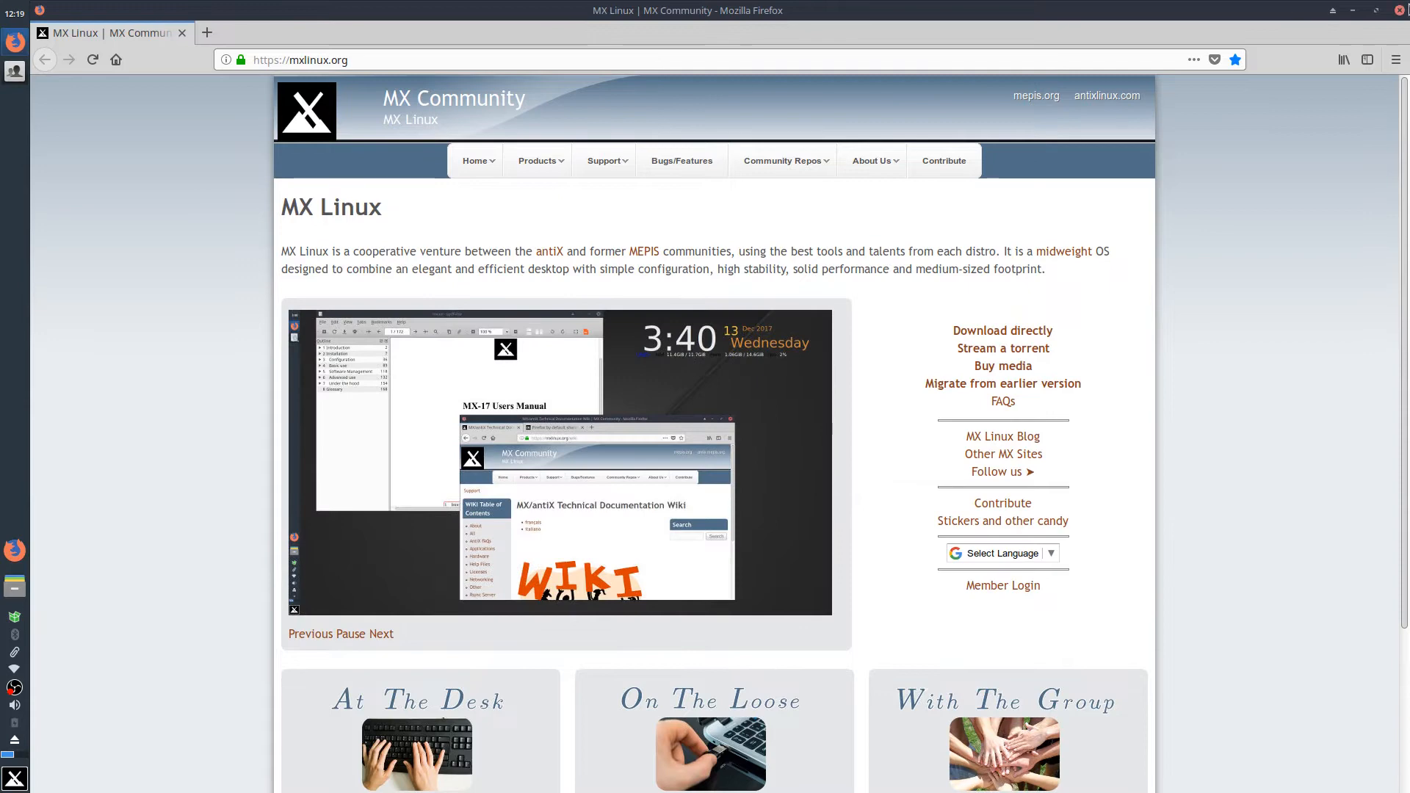
pyautogui.click(1354, 14)
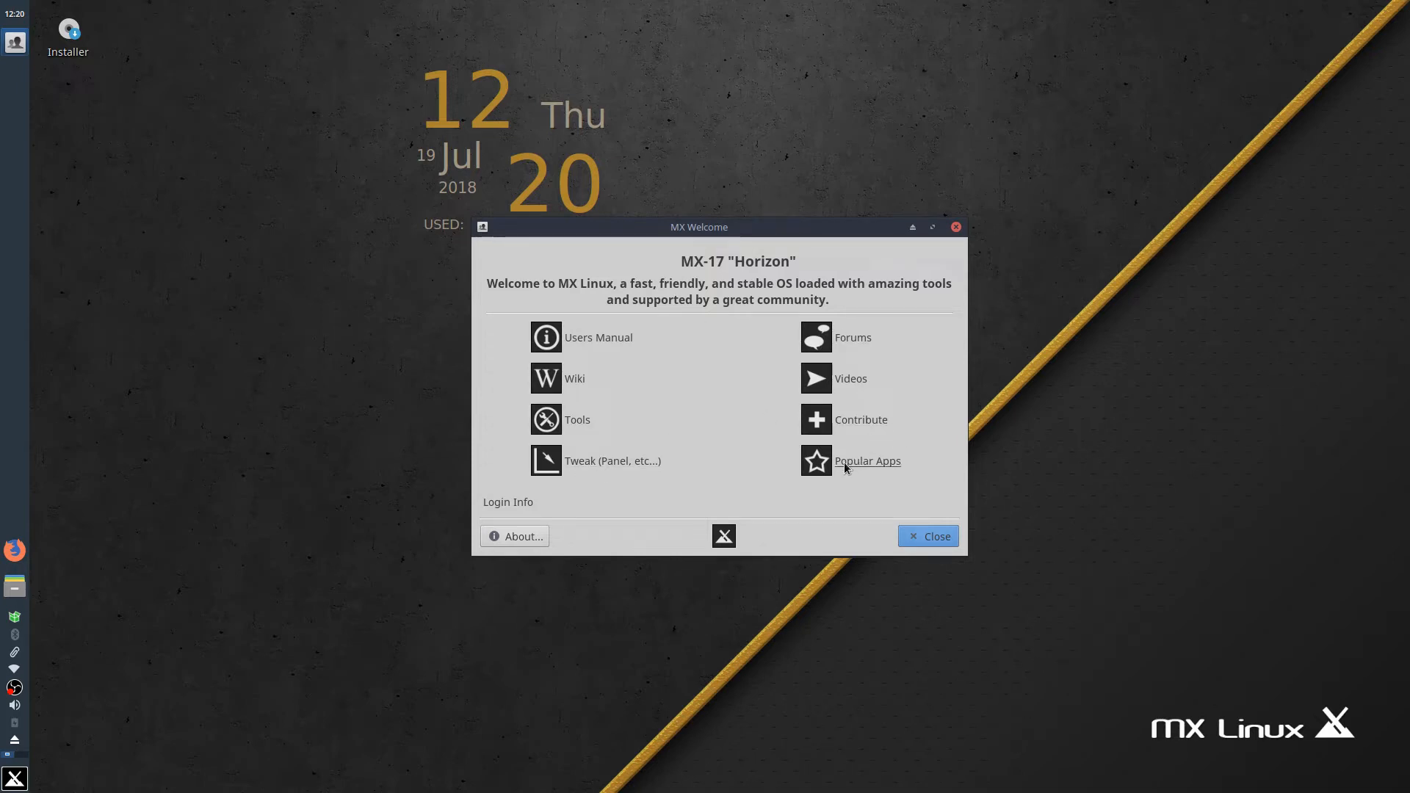
# Close the MX Welcome window to leave the desktop clear.
pyautogui.click(925, 543)
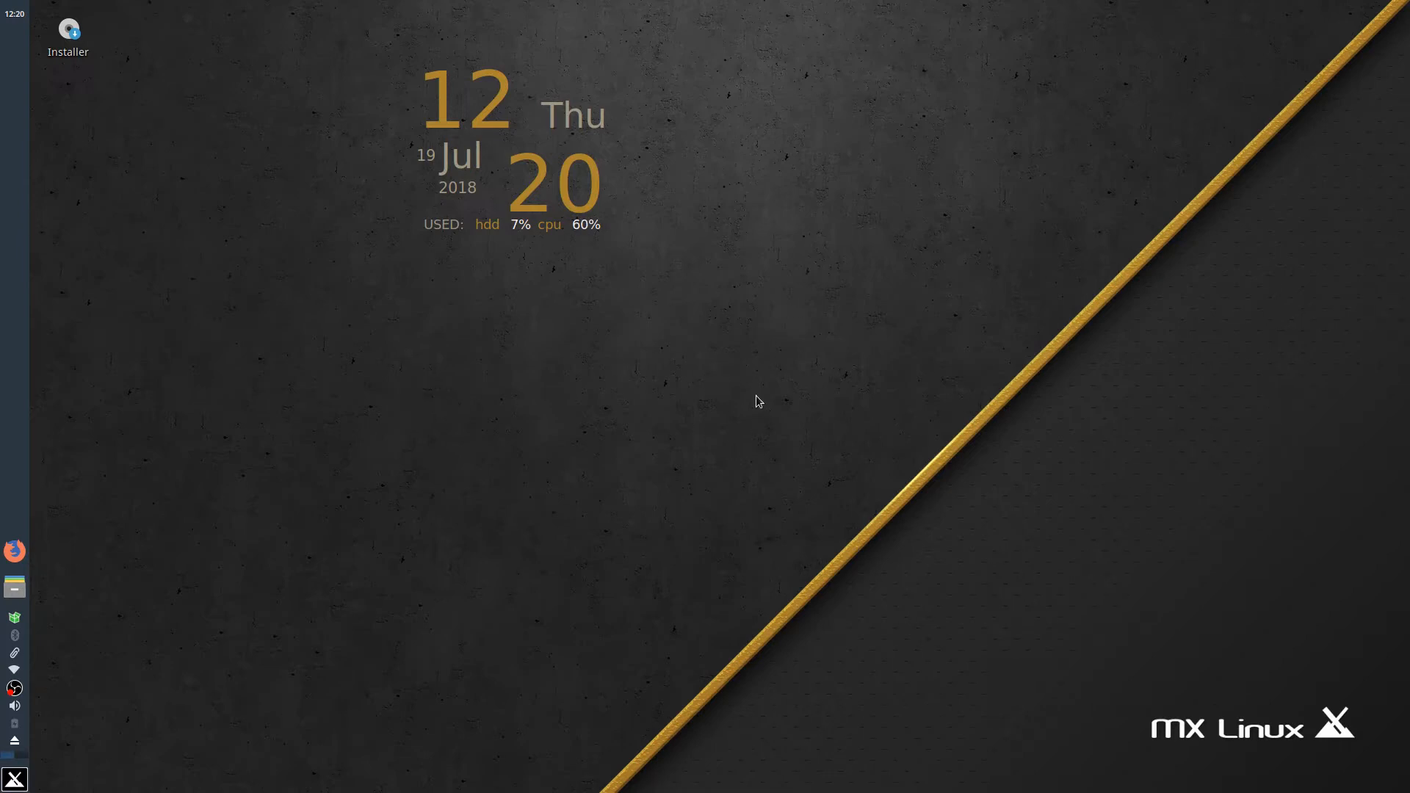
pyautogui.moveTo(1134, 672); pyautogui.dragTo(1361, 749)
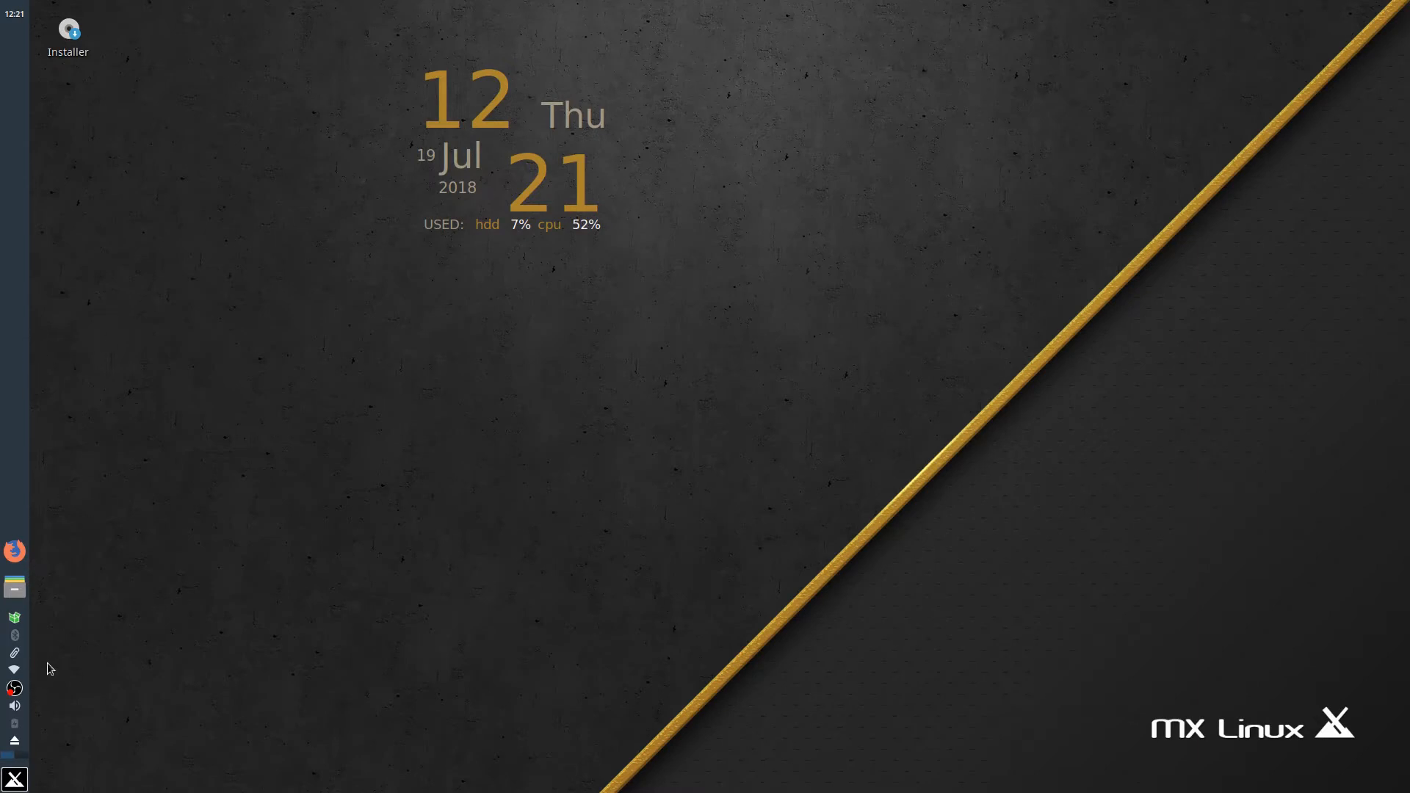
pyautogui.click(15, 779)
pyautogui.click(15, 779)
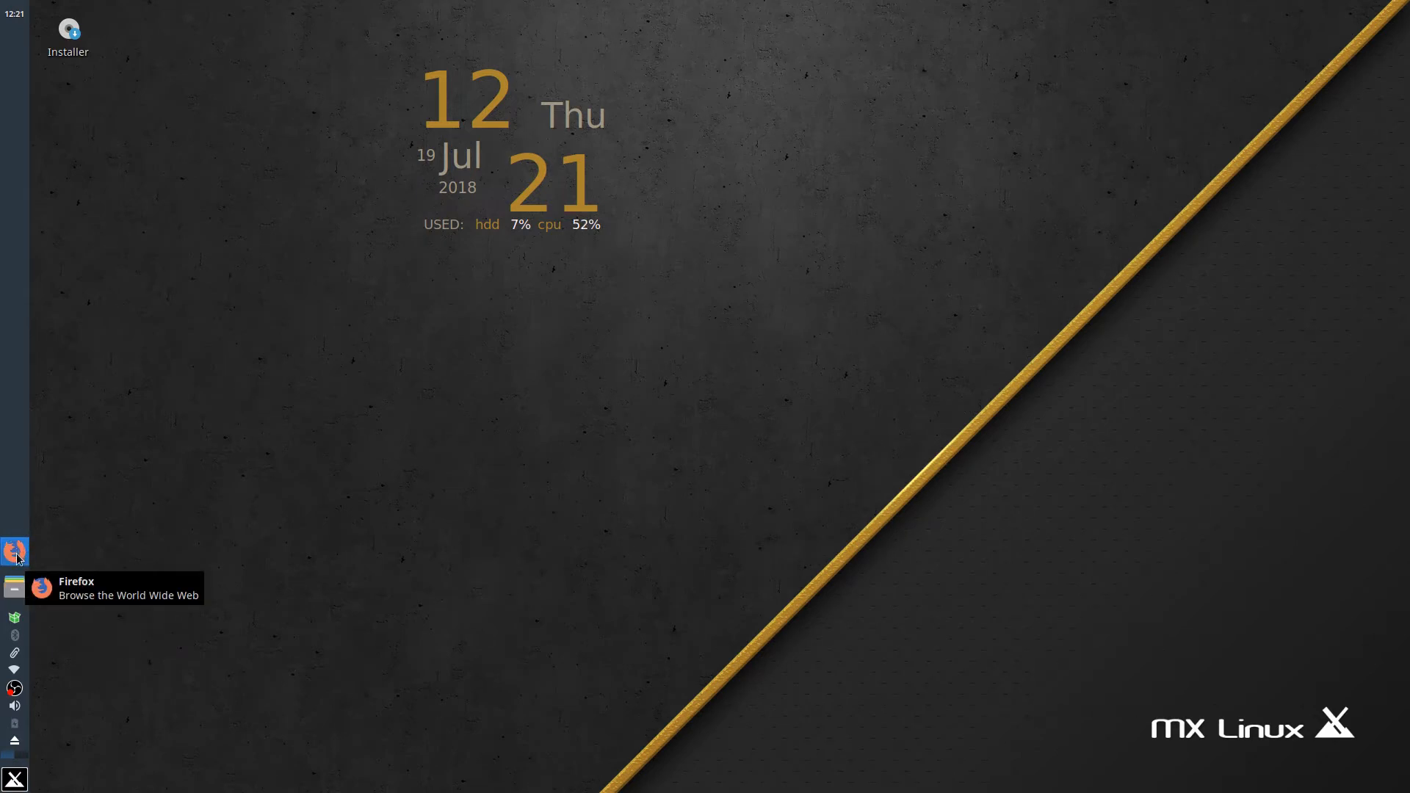
# Open the file manager, centre its window, check its About information, and close it.
pyautogui.click(15, 587)
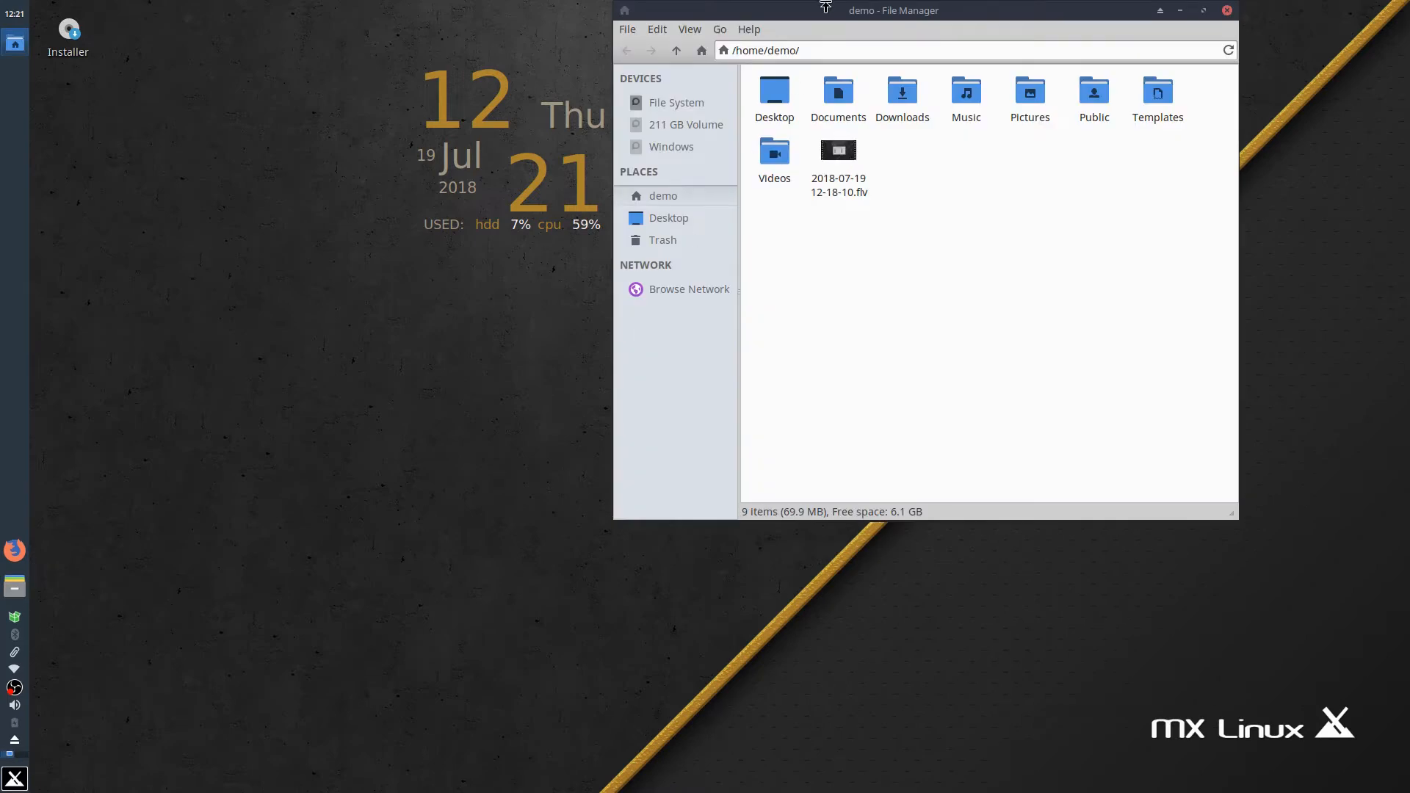
pyautogui.moveTo(821, 4); pyautogui.dragTo(650, 153)
pyautogui.click(577, 179)
pyautogui.click(588, 216)
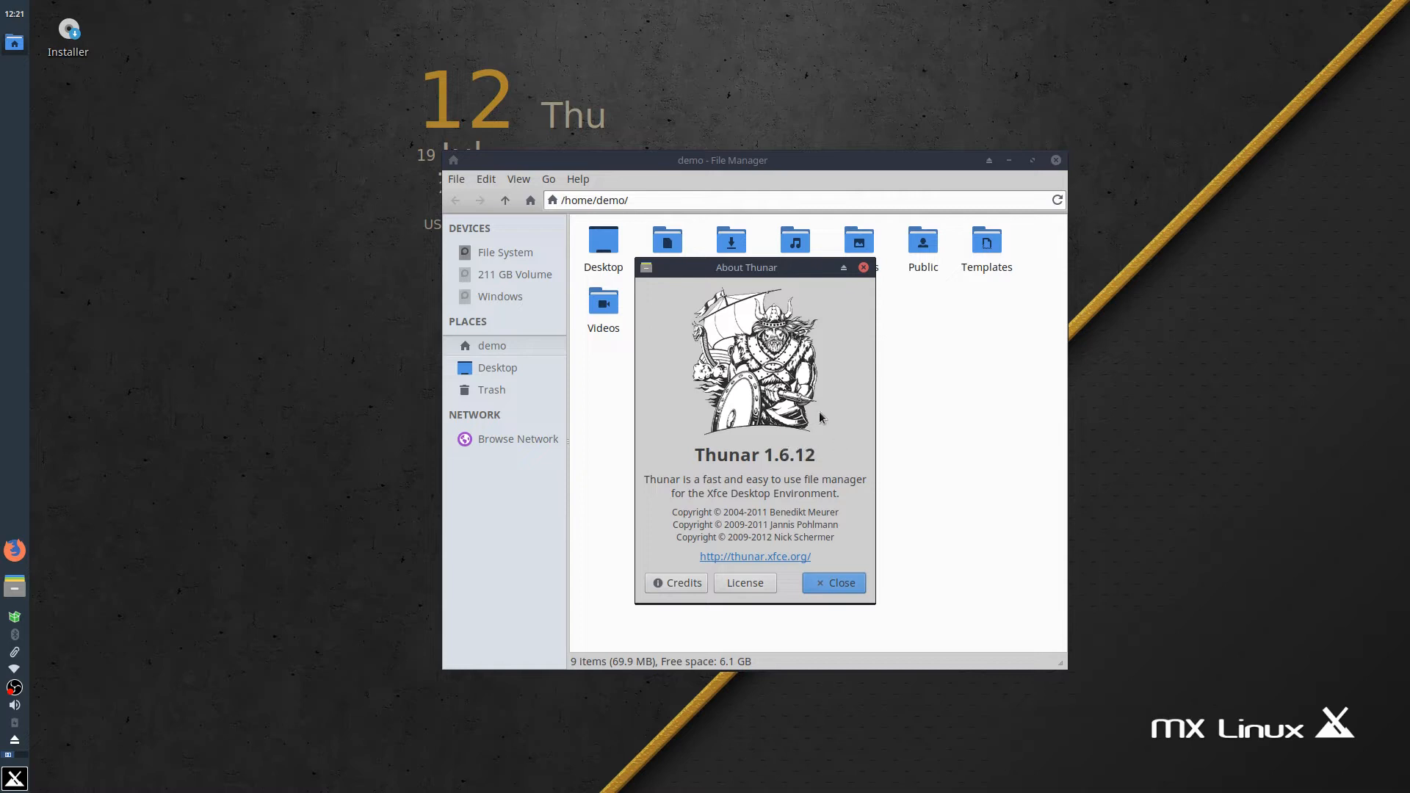
pyautogui.click(846, 583)
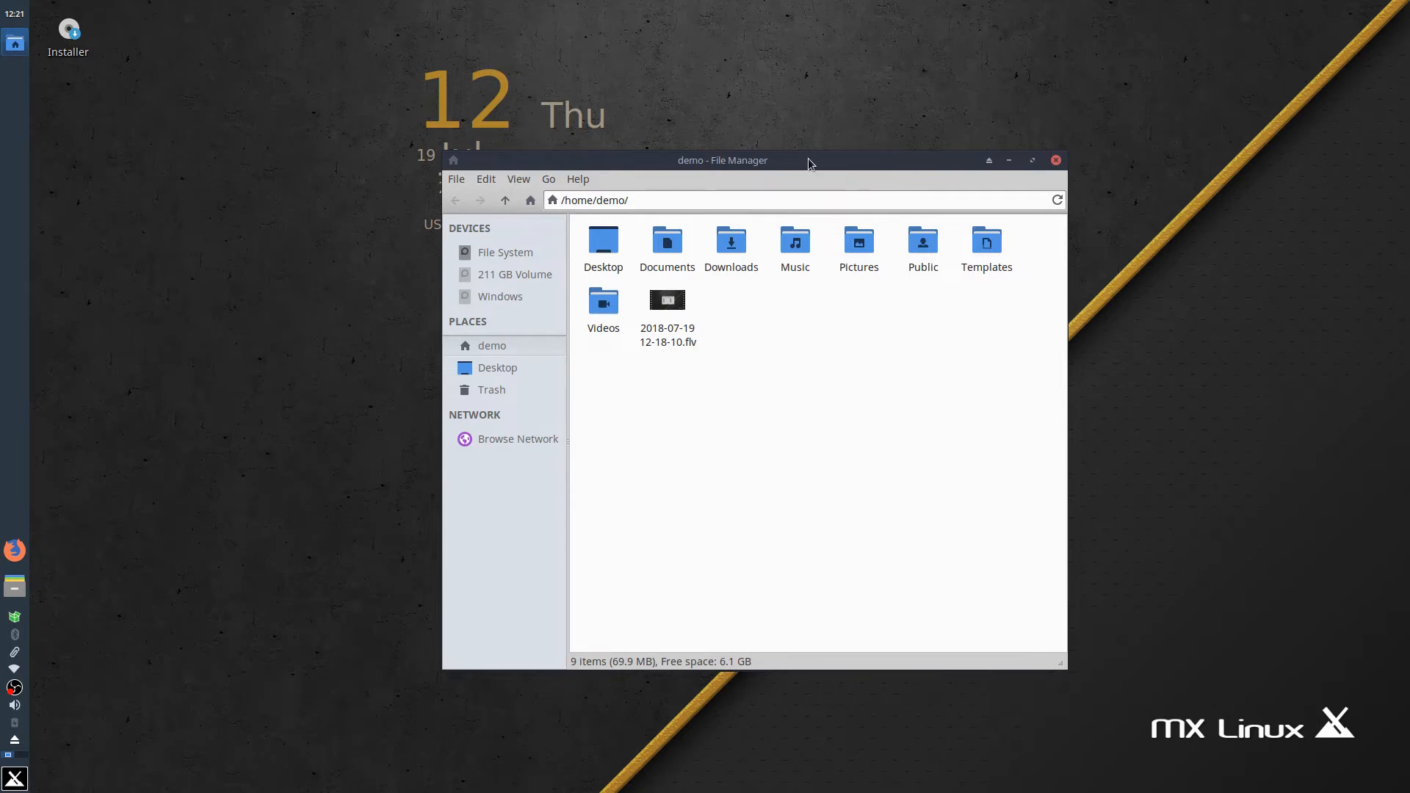
pyautogui.moveTo(810, 158); pyautogui.dragTo(779, 161)
pyautogui.click(1026, 166)
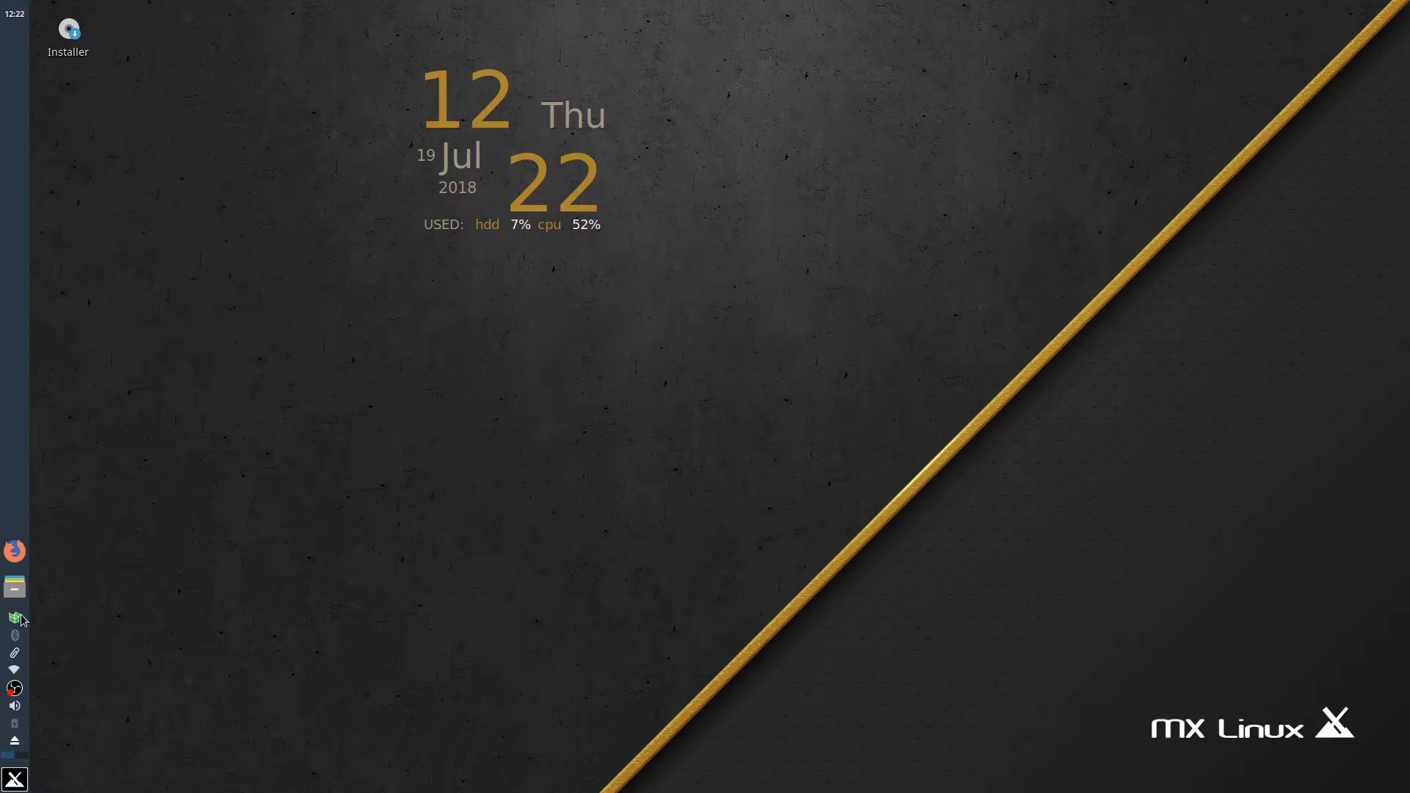
# Open MX Updater to preview the full upgrade and cancel without upgrading.
pyautogui.moveTo(22, 620)
pyautogui.click(21, 619)
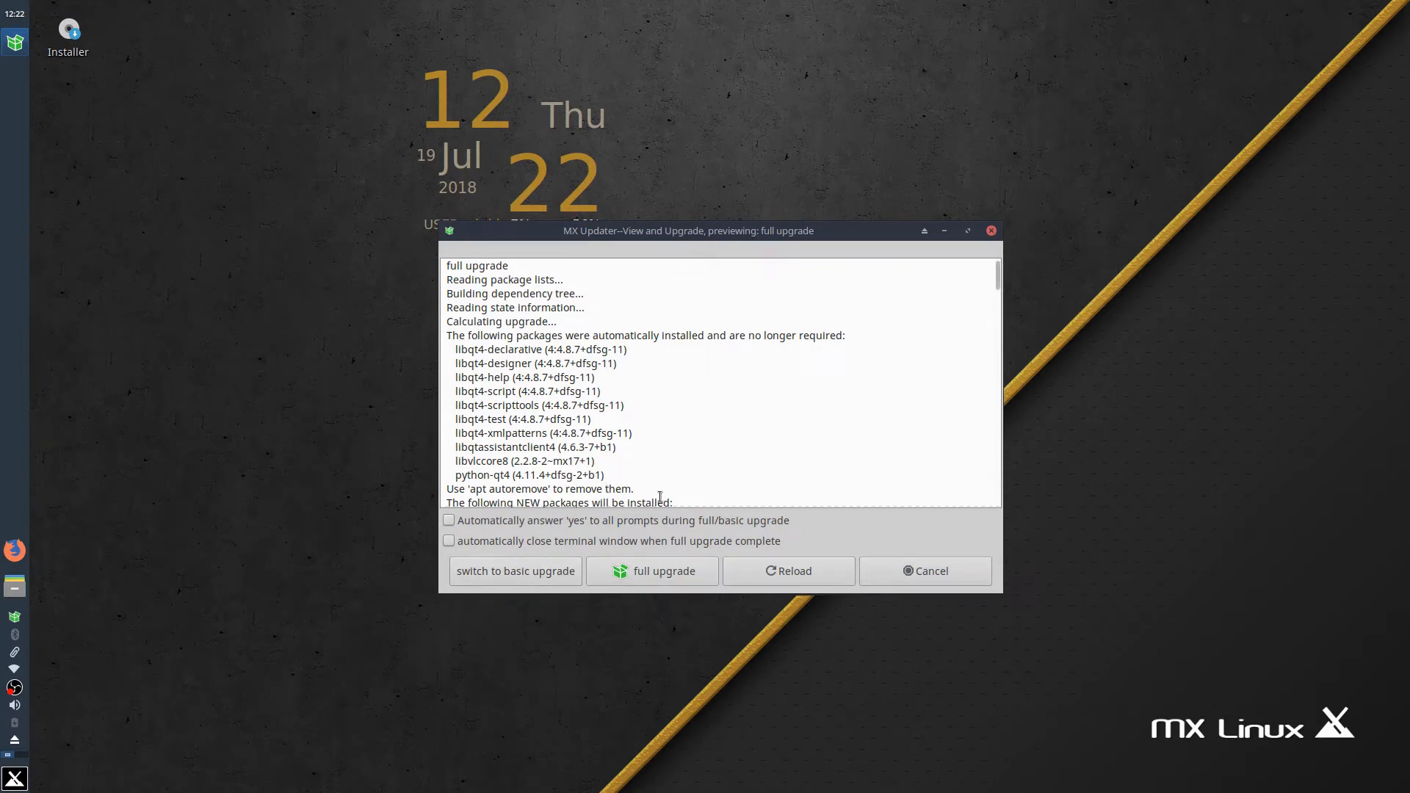
pyautogui.click(902, 570)
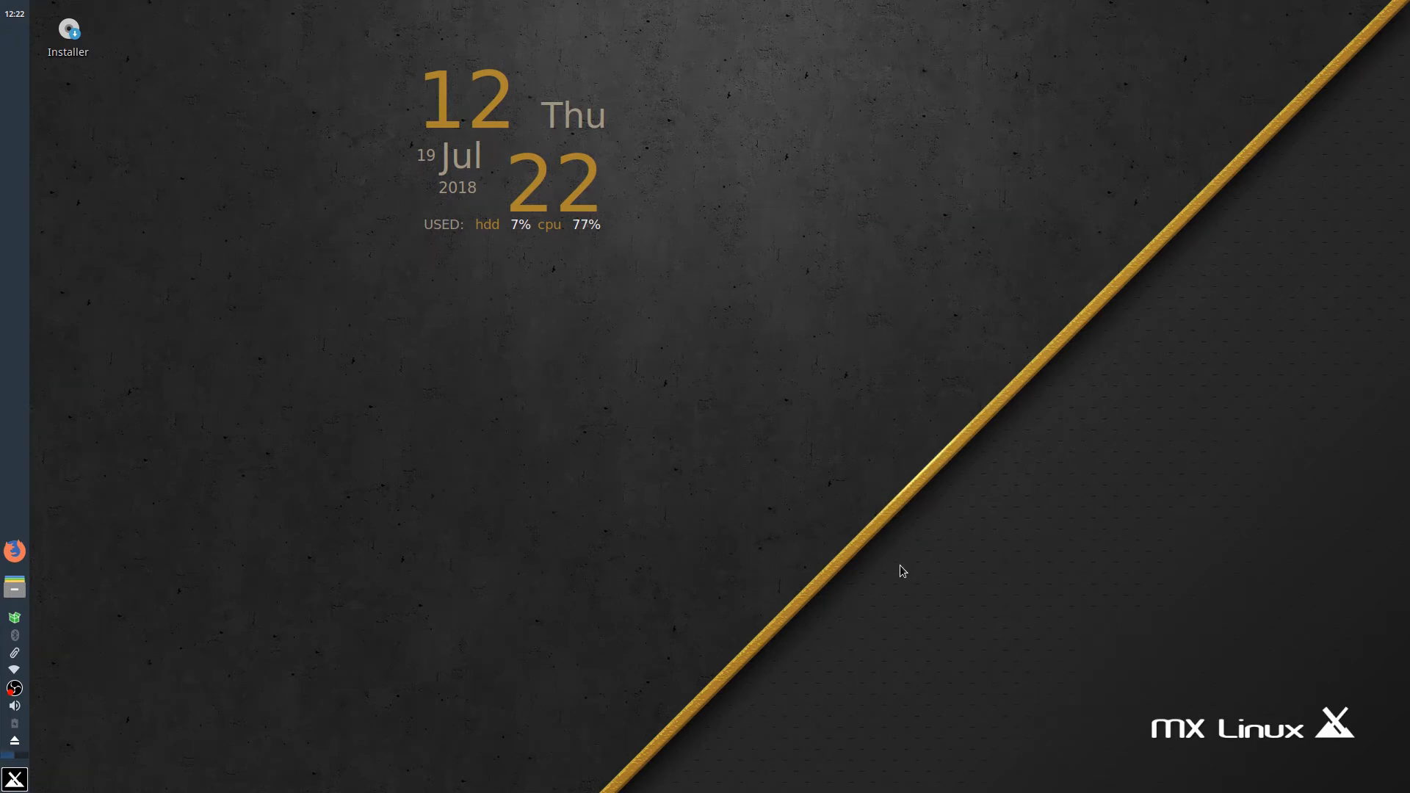
# View the Bluetooth applet's options, and open and close the clipboard manager's history window.
pyautogui.rightClick(15, 638)
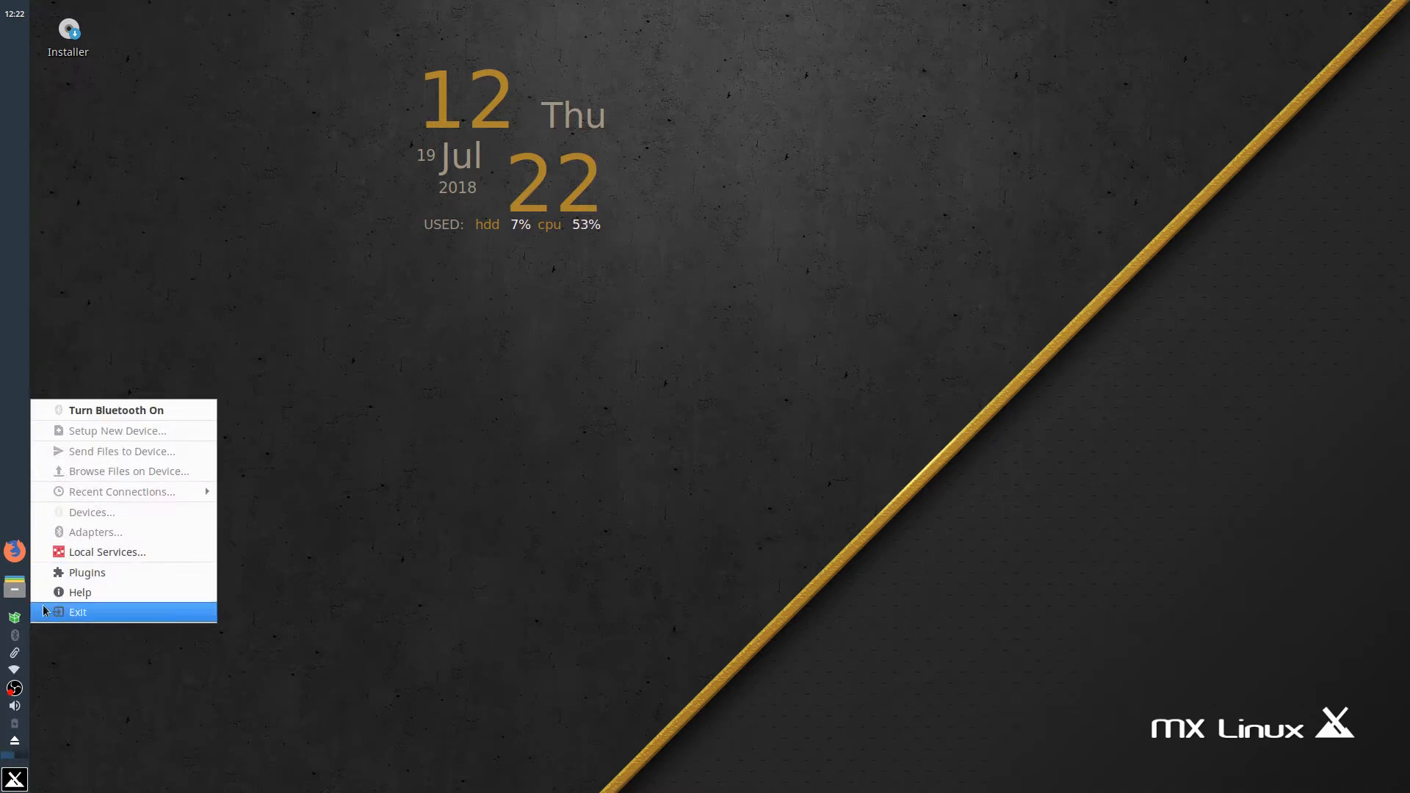
pyautogui.click(112, 633)
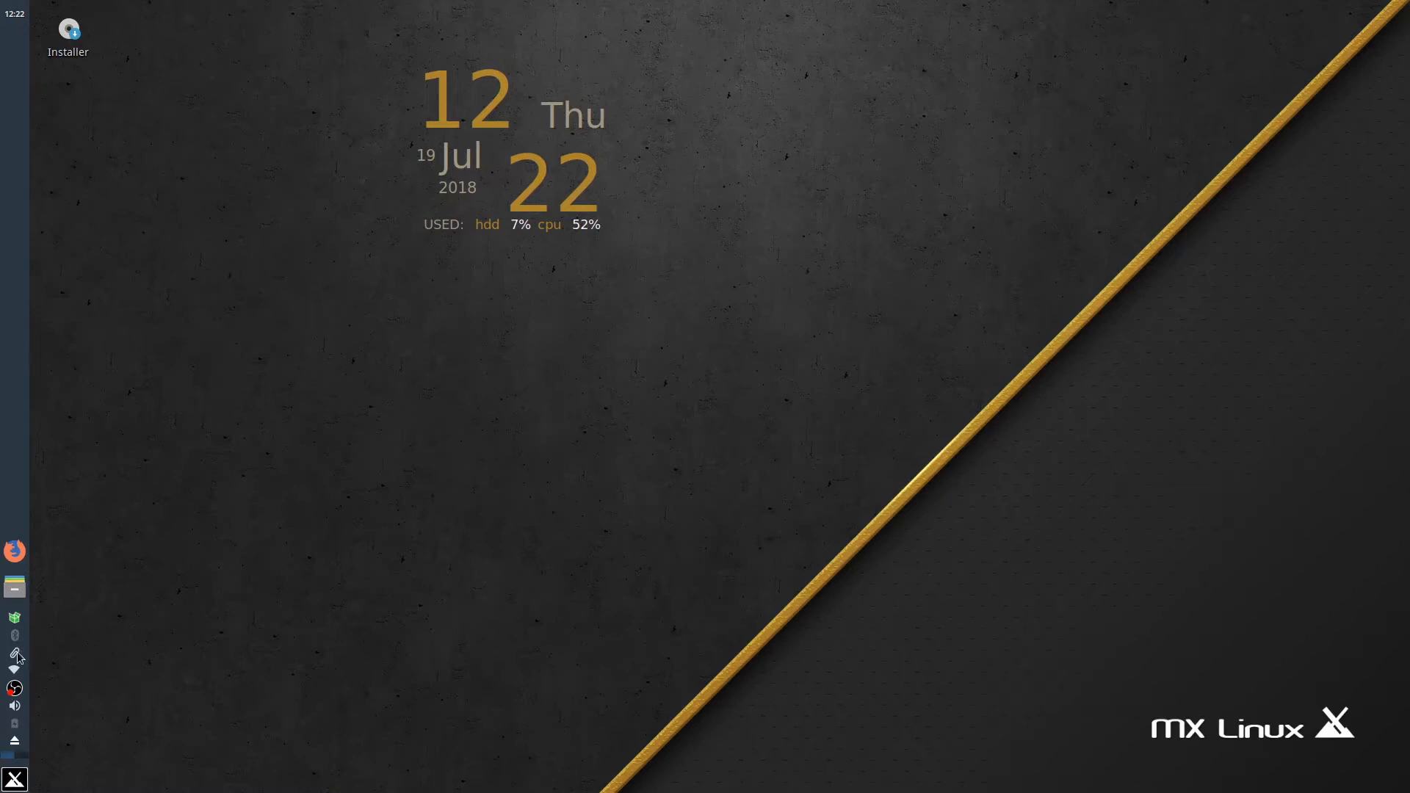
pyautogui.click(16, 654)
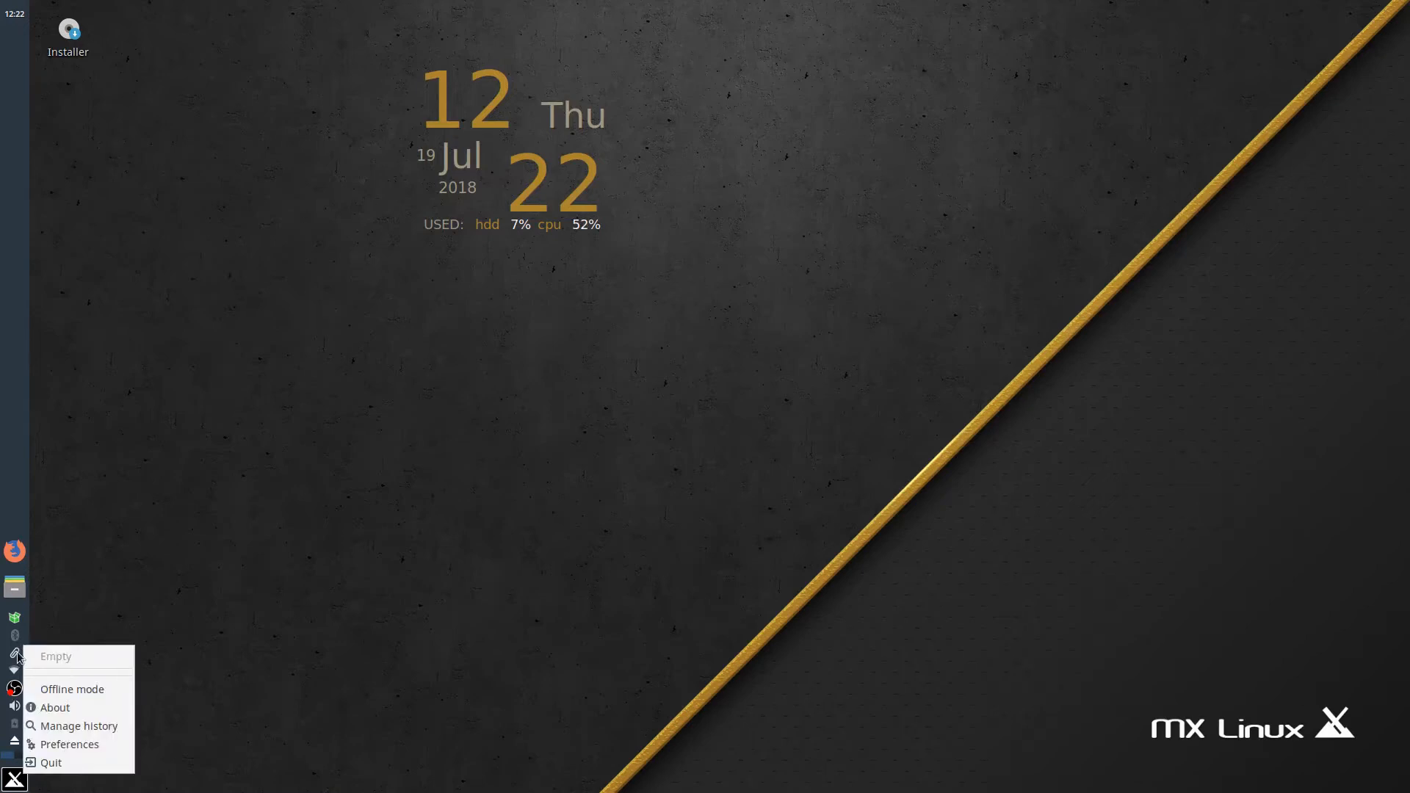
pyautogui.click(104, 728)
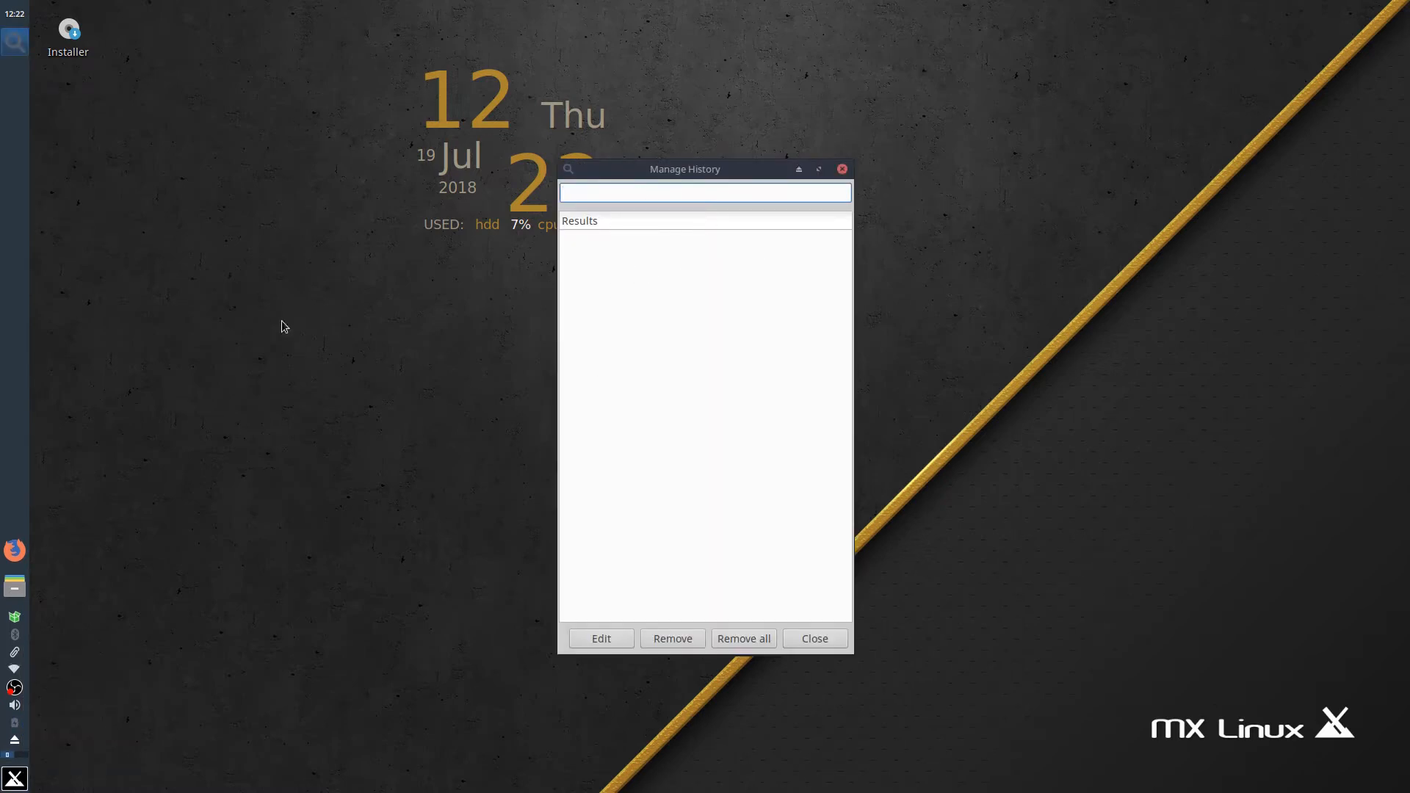
pyautogui.click(843, 169)
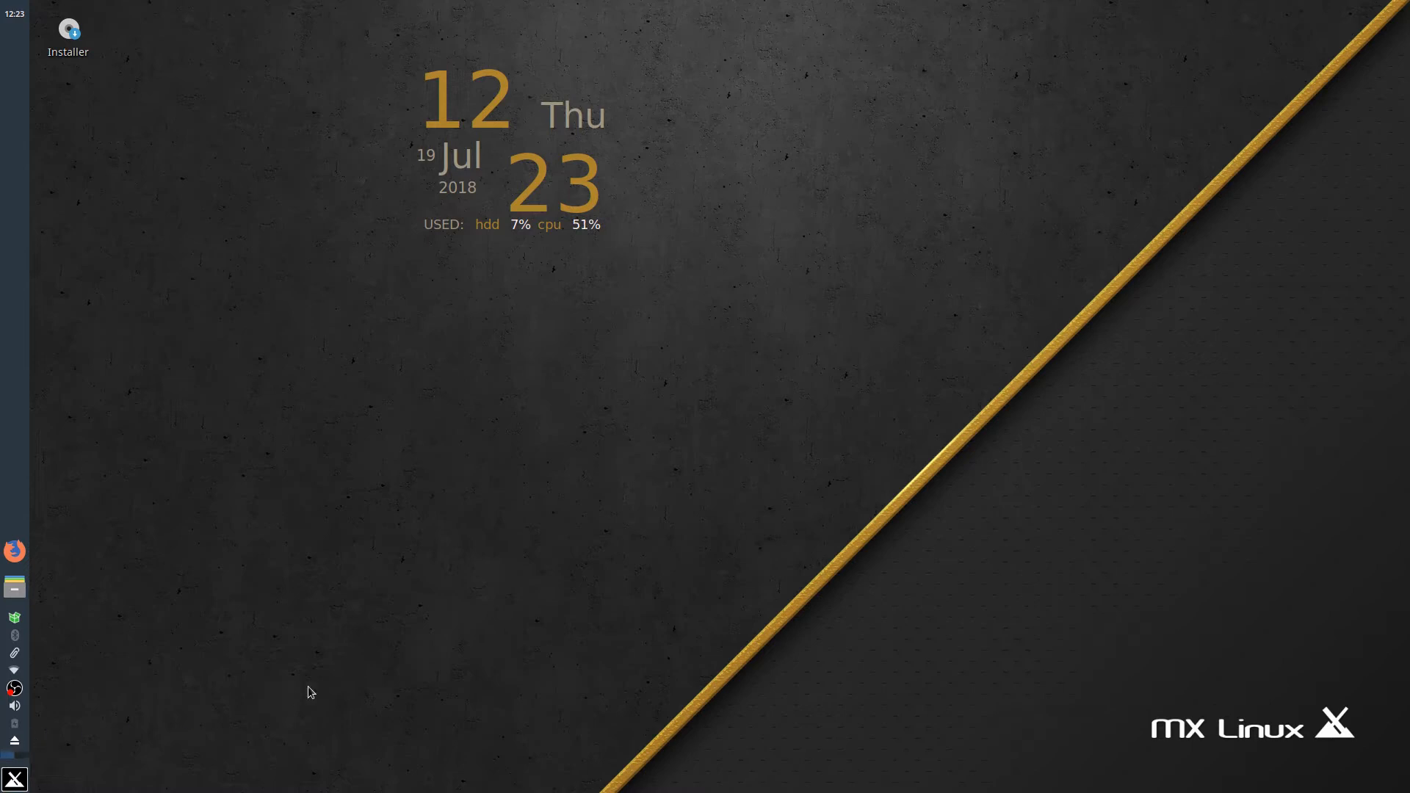
# Switch back and forth between the two workspaces, ending on the first one.
pyautogui.click(25, 757)
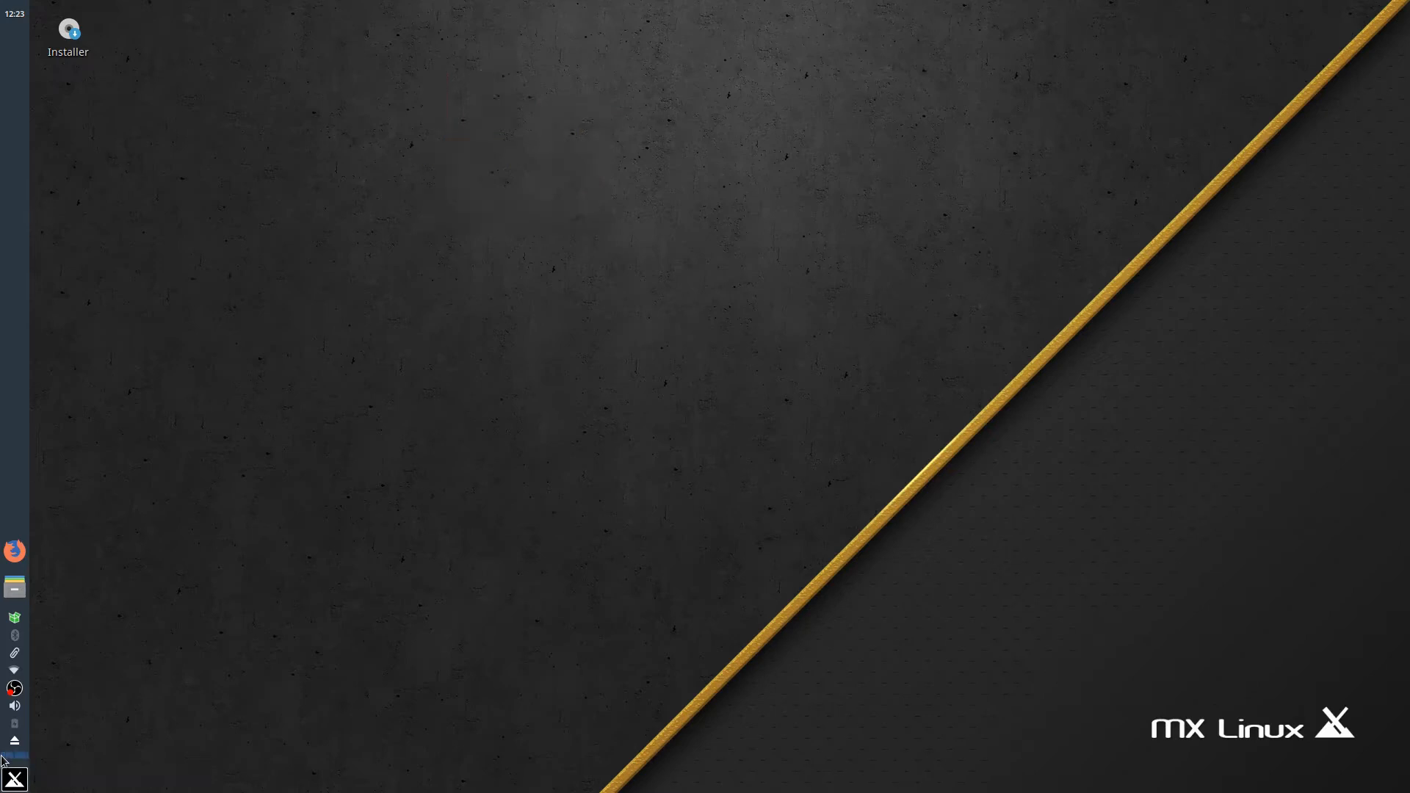
pyautogui.click(4, 756)
pyautogui.click(26, 757)
pyautogui.click(4, 757)
pyautogui.click(20, 757)
pyautogui.click(6, 757)
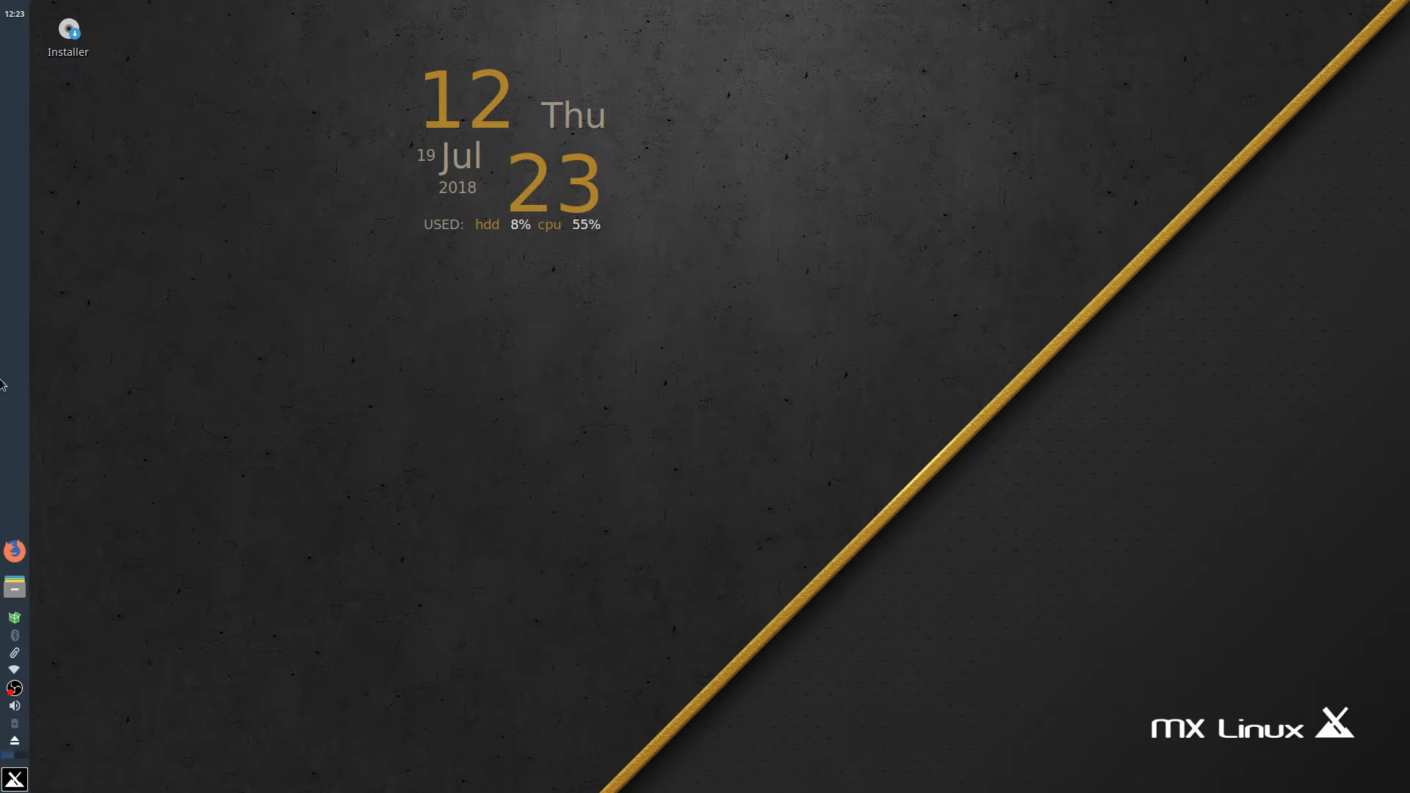
# Open the Orage calendar from the panel clock, place it beside the clock, reopen it once, and close it.
pyautogui.click(16, 16)
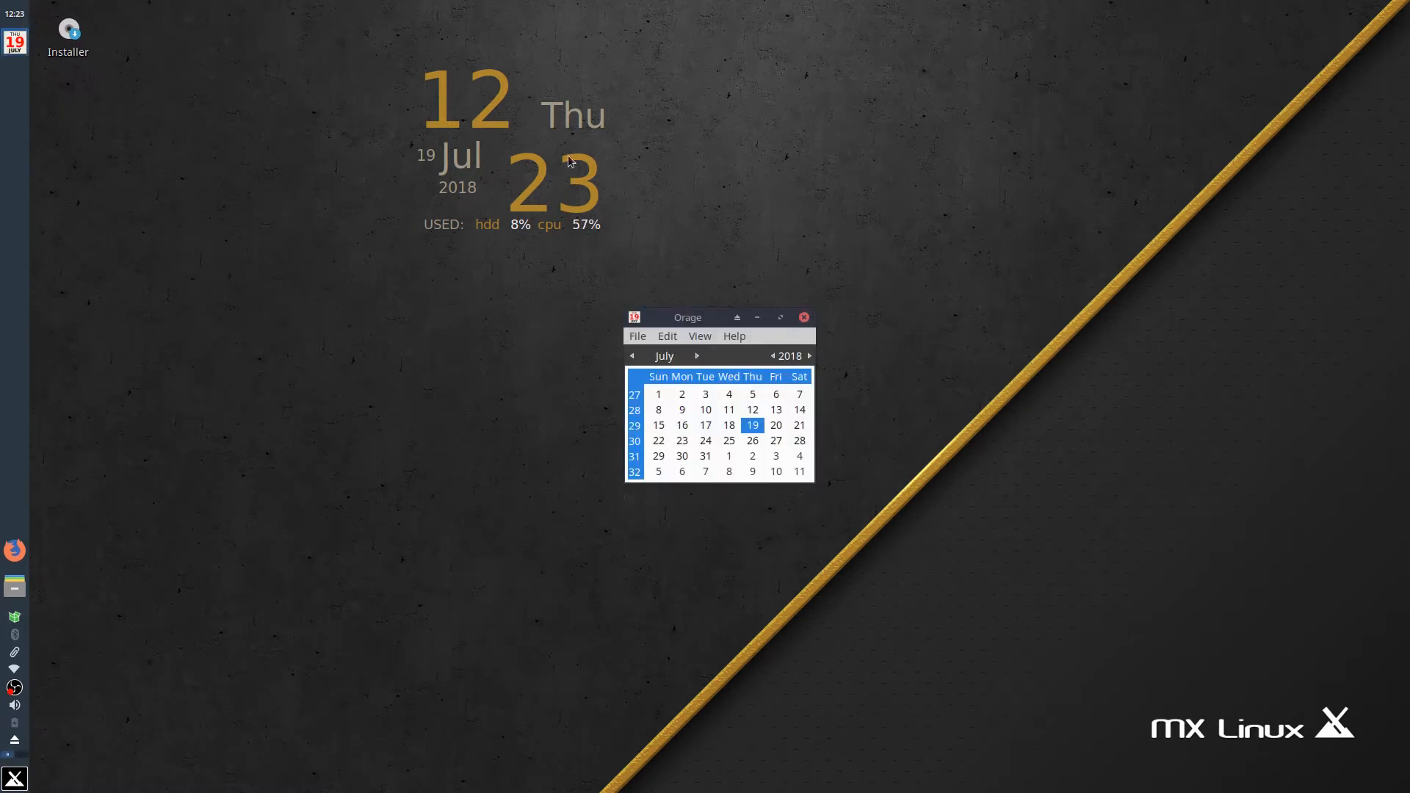
pyautogui.moveTo(686, 319); pyautogui.dragTo(114, 21)
pyautogui.click(230, 19)
pyautogui.click(22, 17)
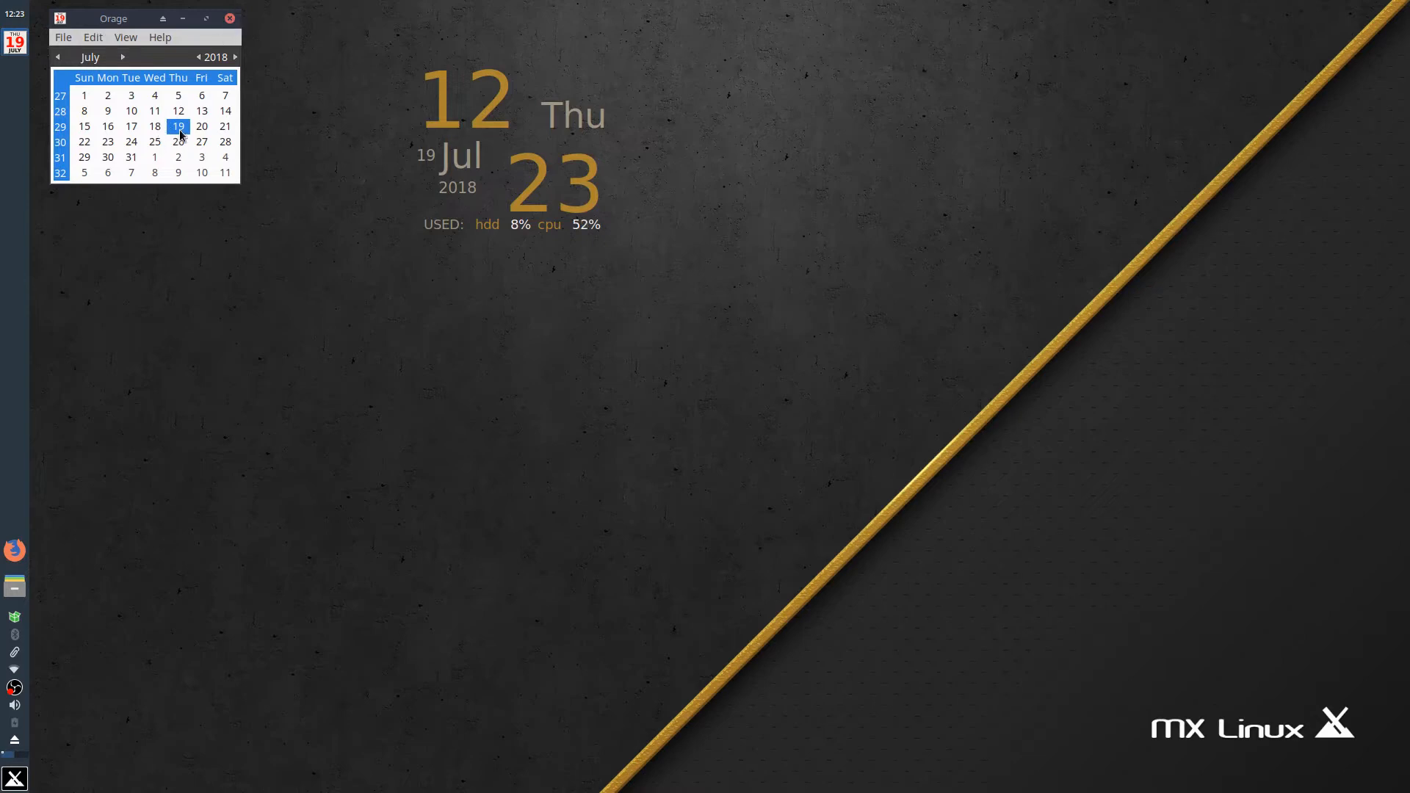
pyautogui.click(229, 20)
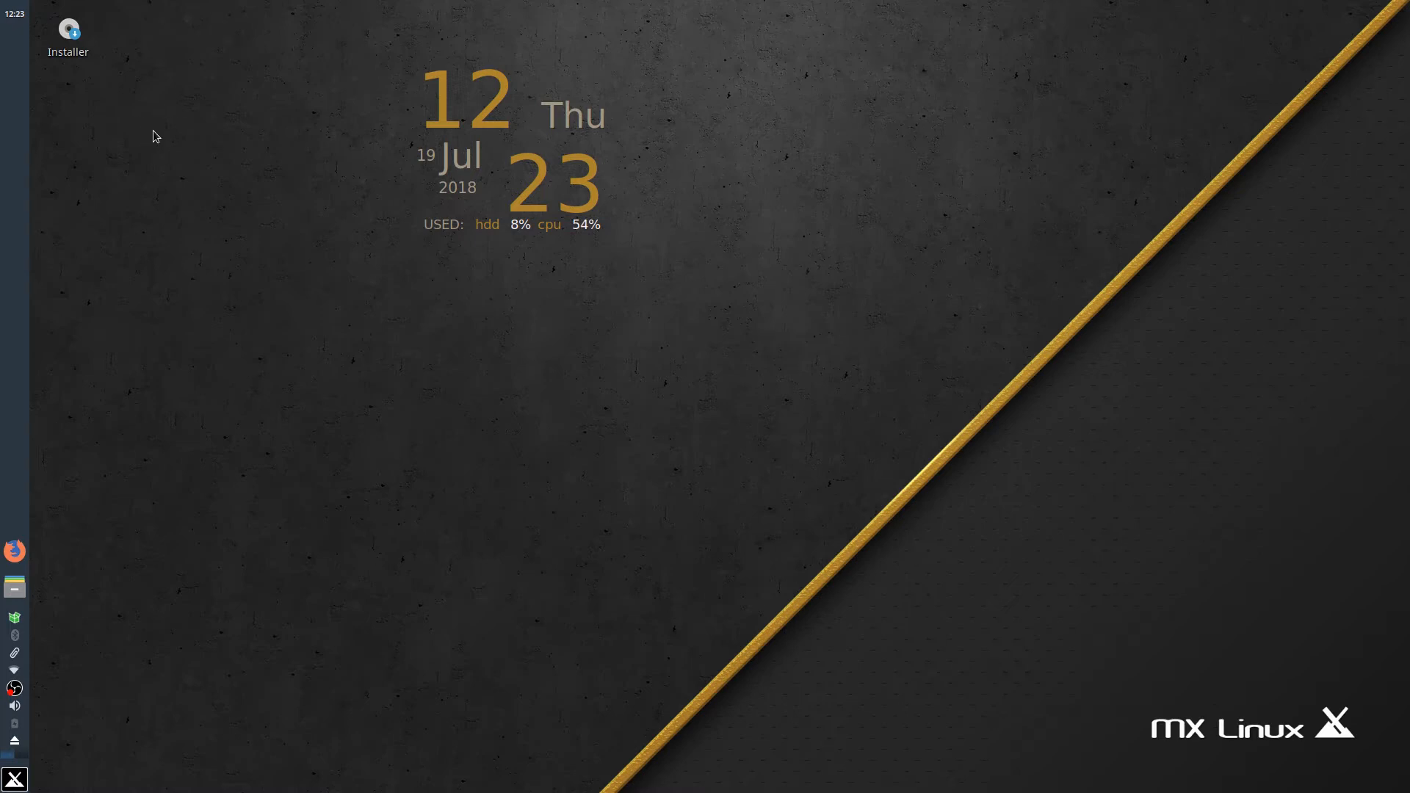
# Turn the Conky desktop display off and back on with Conky Toggle.
pyautogui.moveTo(327, 40)
pyautogui.mouseDown()
pyautogui.moveTo(632, 329)
pyautogui.moveTo(645, 325)
pyautogui.moveTo(646, 391)
pyautogui.moveTo(746, 396)
pyautogui.moveTo(624, 247)
pyautogui.moveTo(891, 464)
pyautogui.moveTo(865, 483)
pyautogui.mouseUp()
pyautogui.click(10, 783)
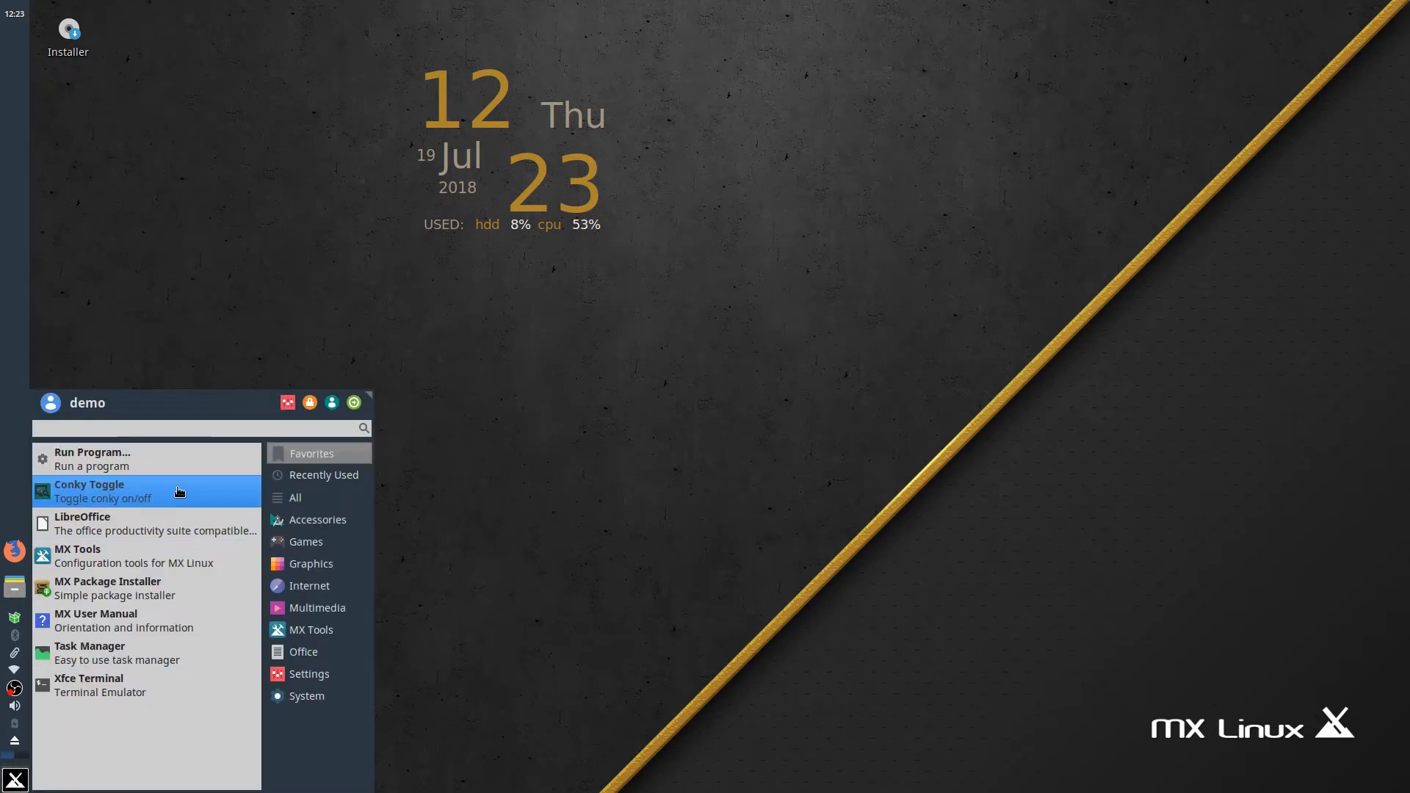
pyautogui.click(154, 500)
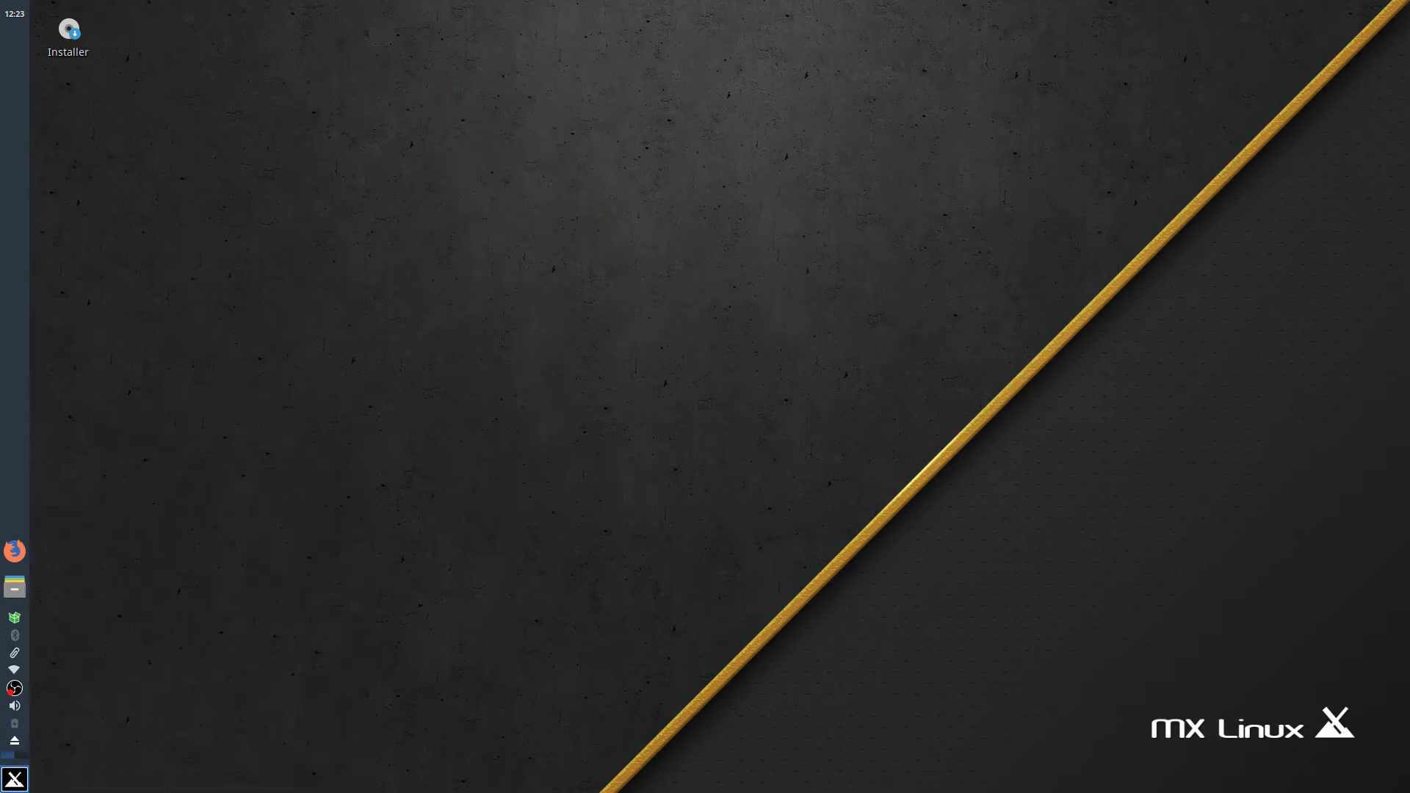
pyautogui.click(11, 783)
pyautogui.click(93, 491)
# Move the Conky clock display down toward the middle of the desktop.
pyautogui.click(15, 777)
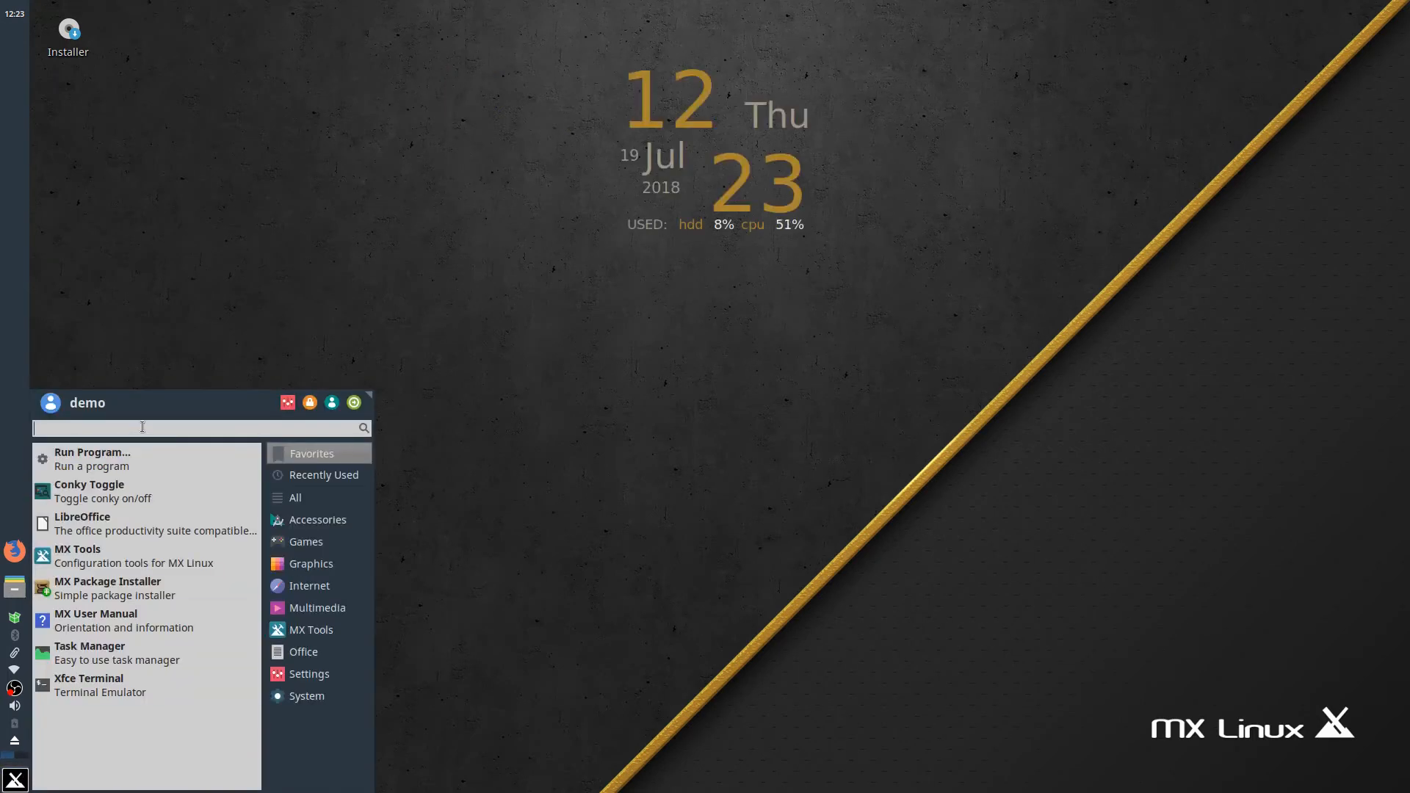
pyautogui.click(539, 266)
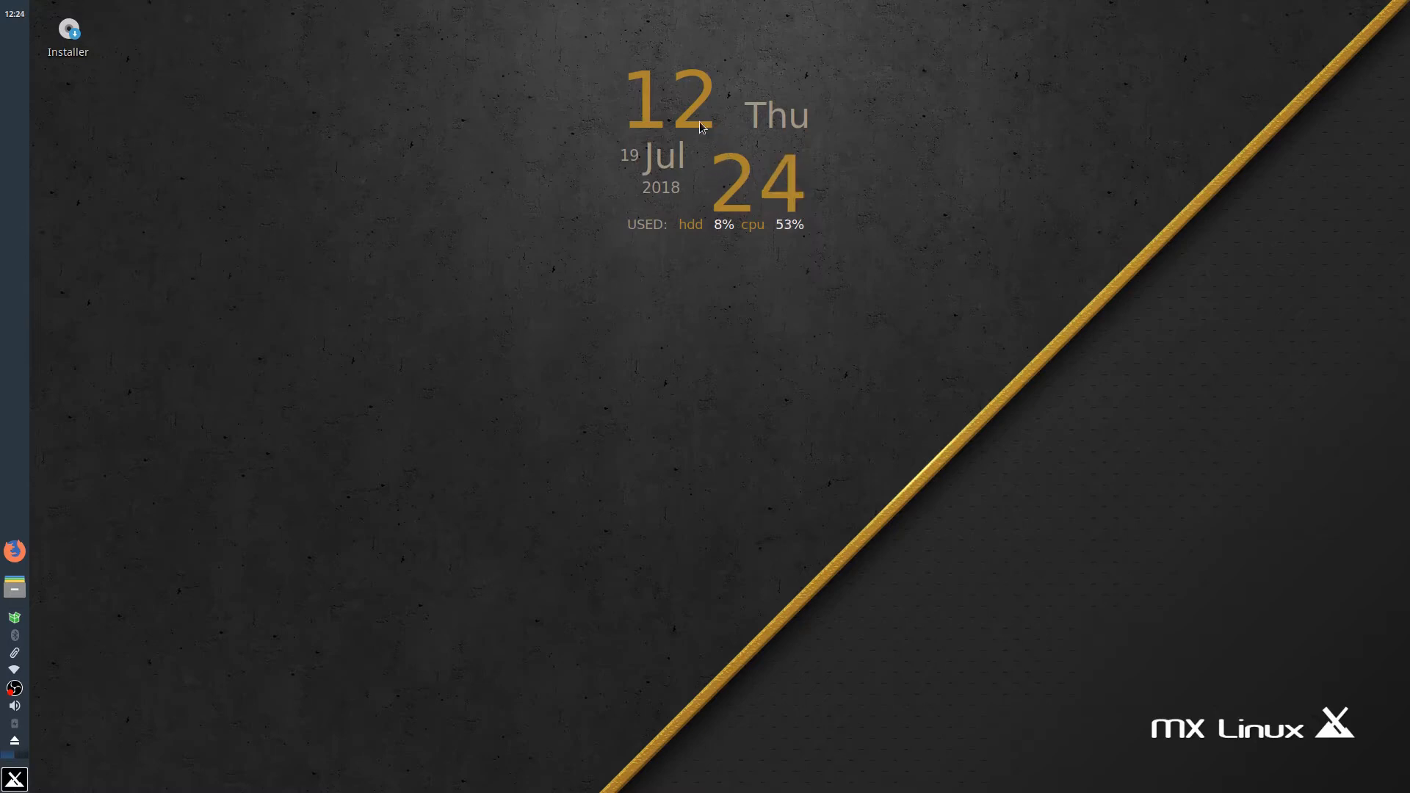
pyautogui.moveTo(624, 174); pyautogui.dragTo(689, 259)
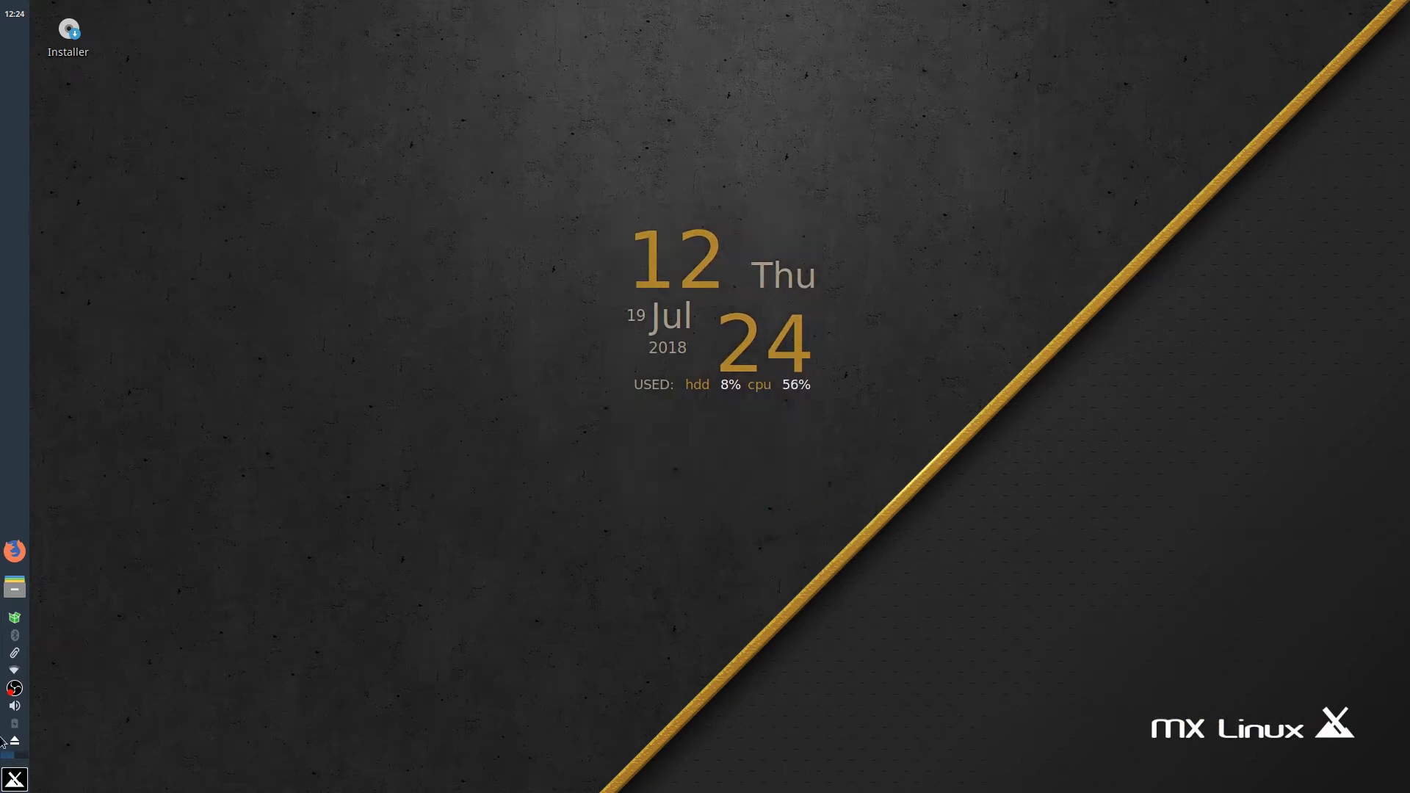
# Search the applications for "conky", launch Conky Manager, and move its window clear of the desktop clock.
pyautogui.click(12, 783)
pyautogui.write('conky')
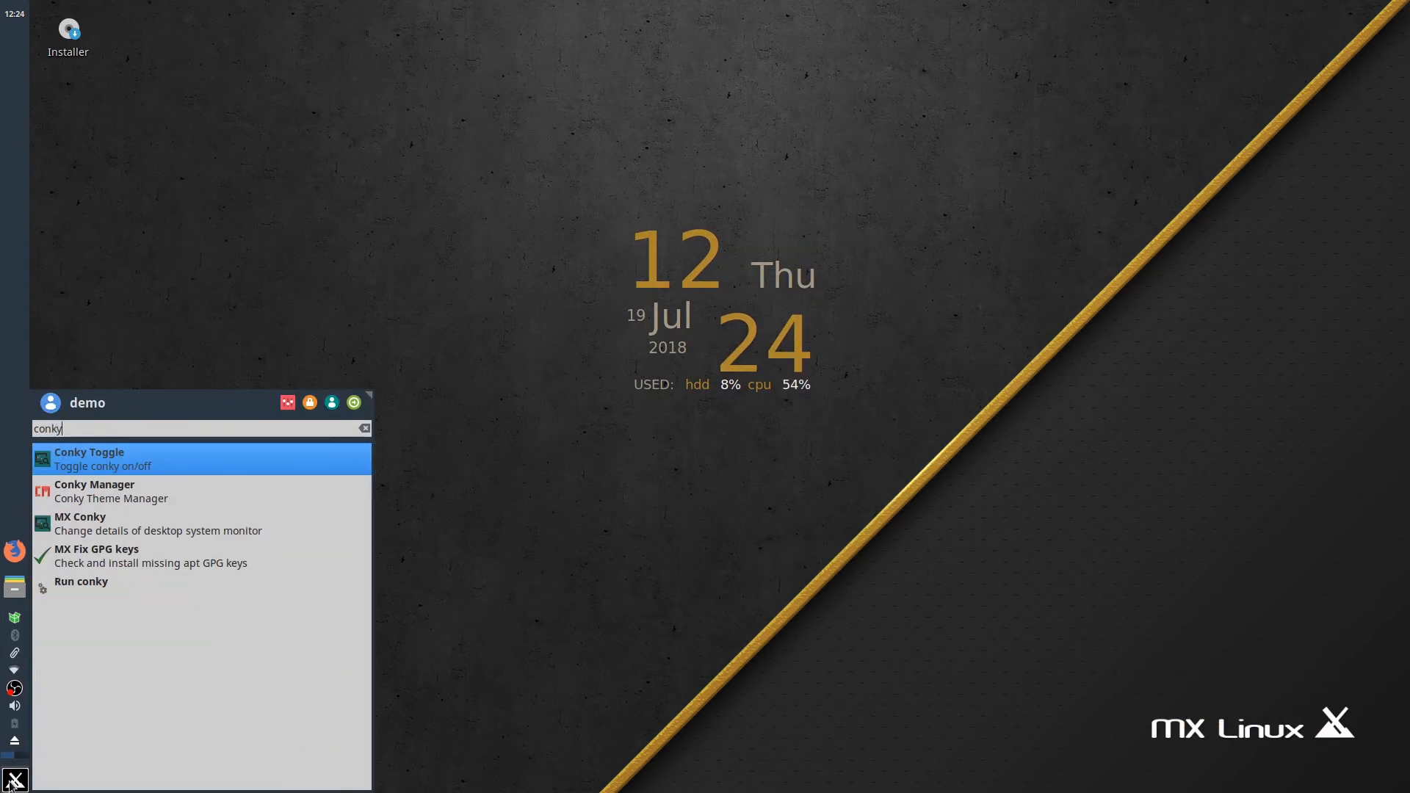
pyautogui.press('Down')
pyautogui.press('Return')
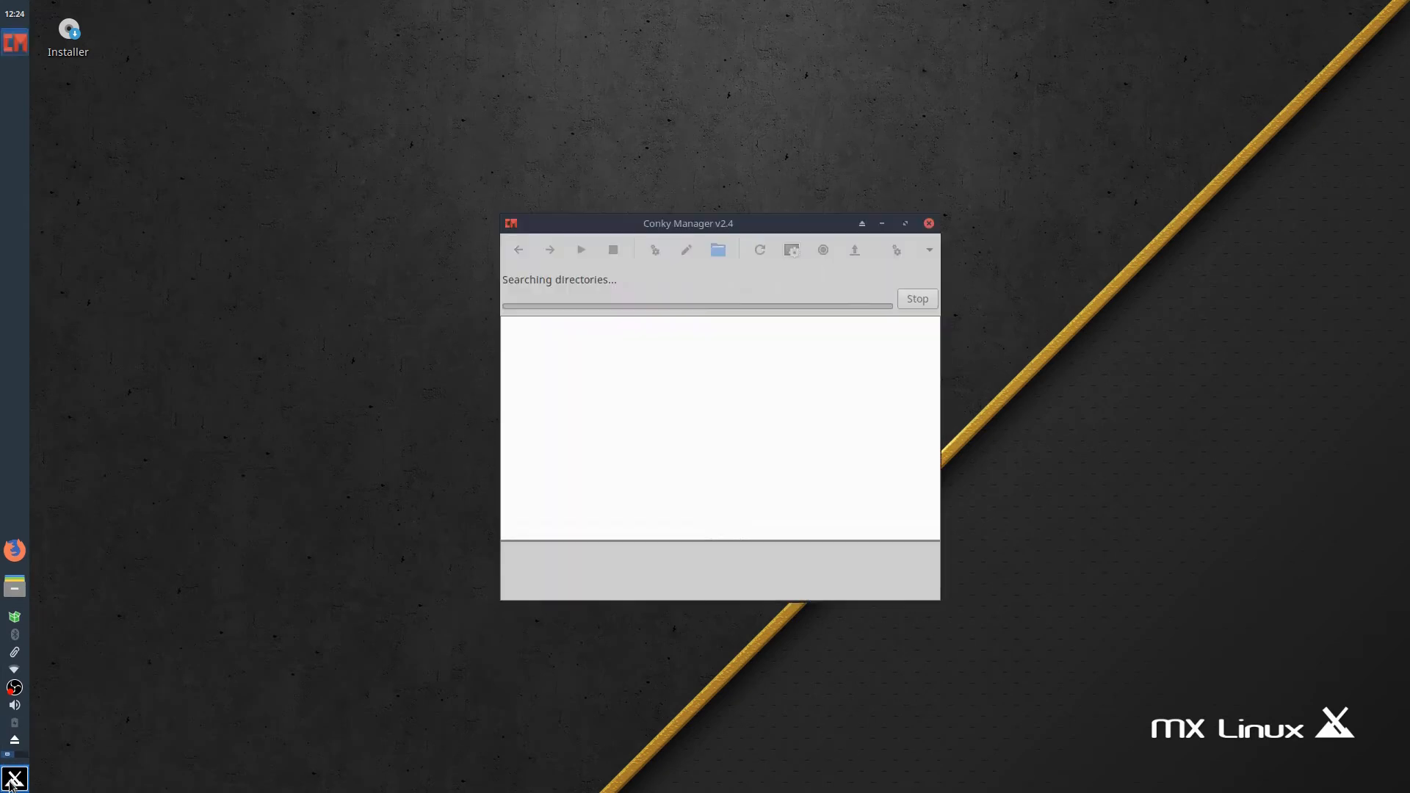
pyautogui.moveTo(636, 224); pyautogui.dragTo(272, 127)
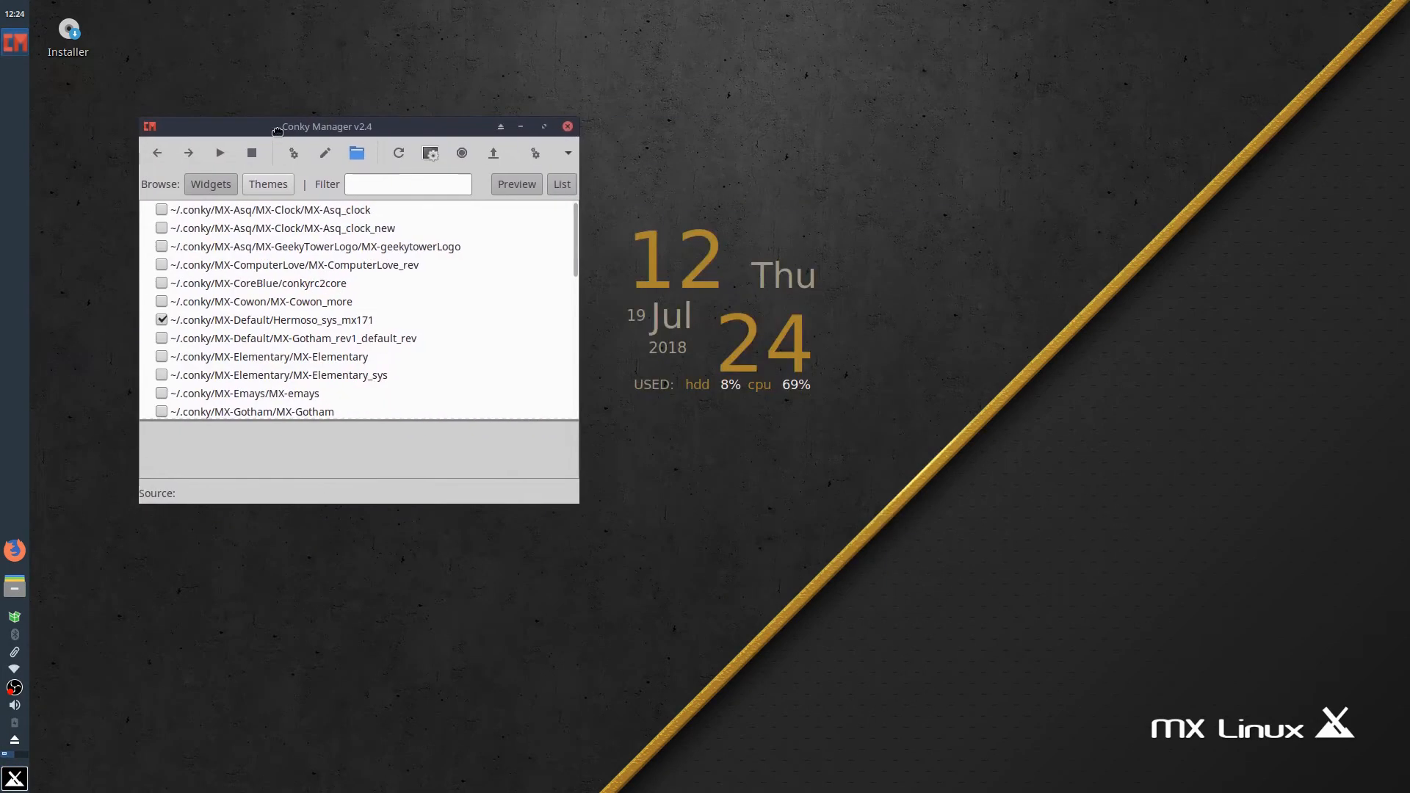
# Swap the active MX-Default/Hermoso_sys_mx171 widget for MX-Asq_clock and move the Conky Manager window clear of the new clock display.
pyautogui.moveTo(573, 226)
pyautogui.mouseDown()
pyautogui.moveTo(547, 385)
pyautogui.moveTo(576, 282)
pyautogui.moveTo(570, 215)
pyautogui.mouseUp()
pyautogui.click(160, 320)
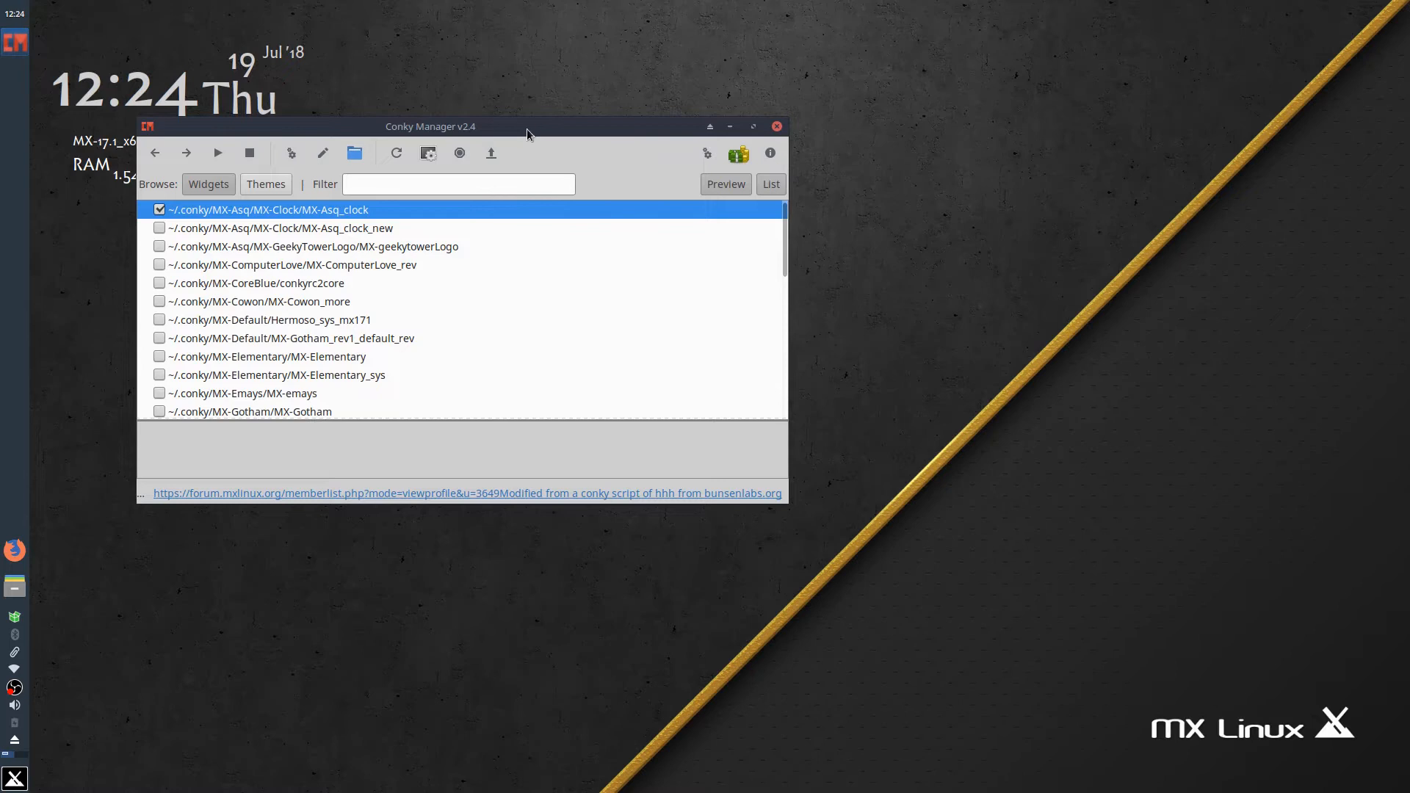
pyautogui.moveTo(504, 126); pyautogui.dragTo(847, 177)
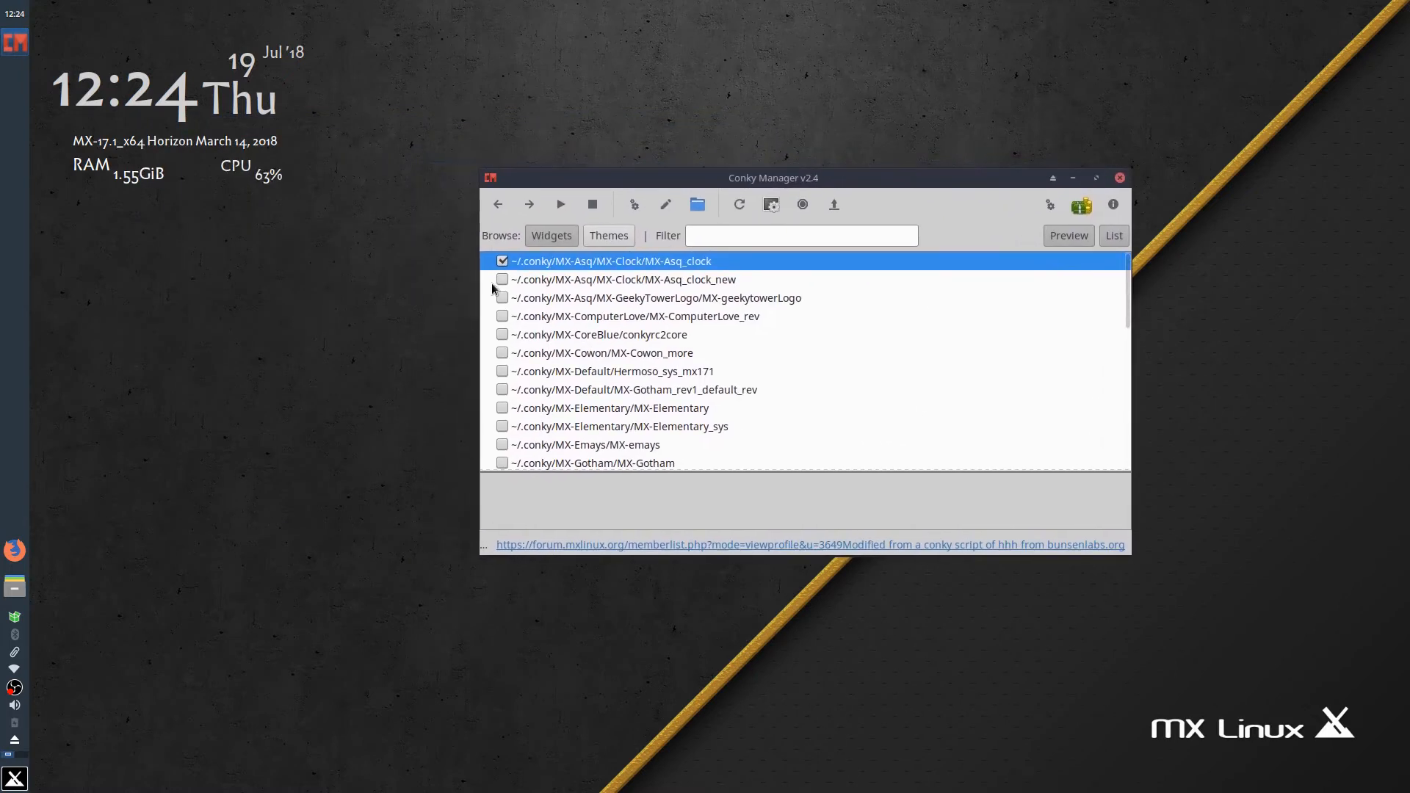
# Turn off the MX-Asq_clock widget, enable MX-Asq_clock_new instead, and shift the window away from its display.
pyautogui.click(503, 260)
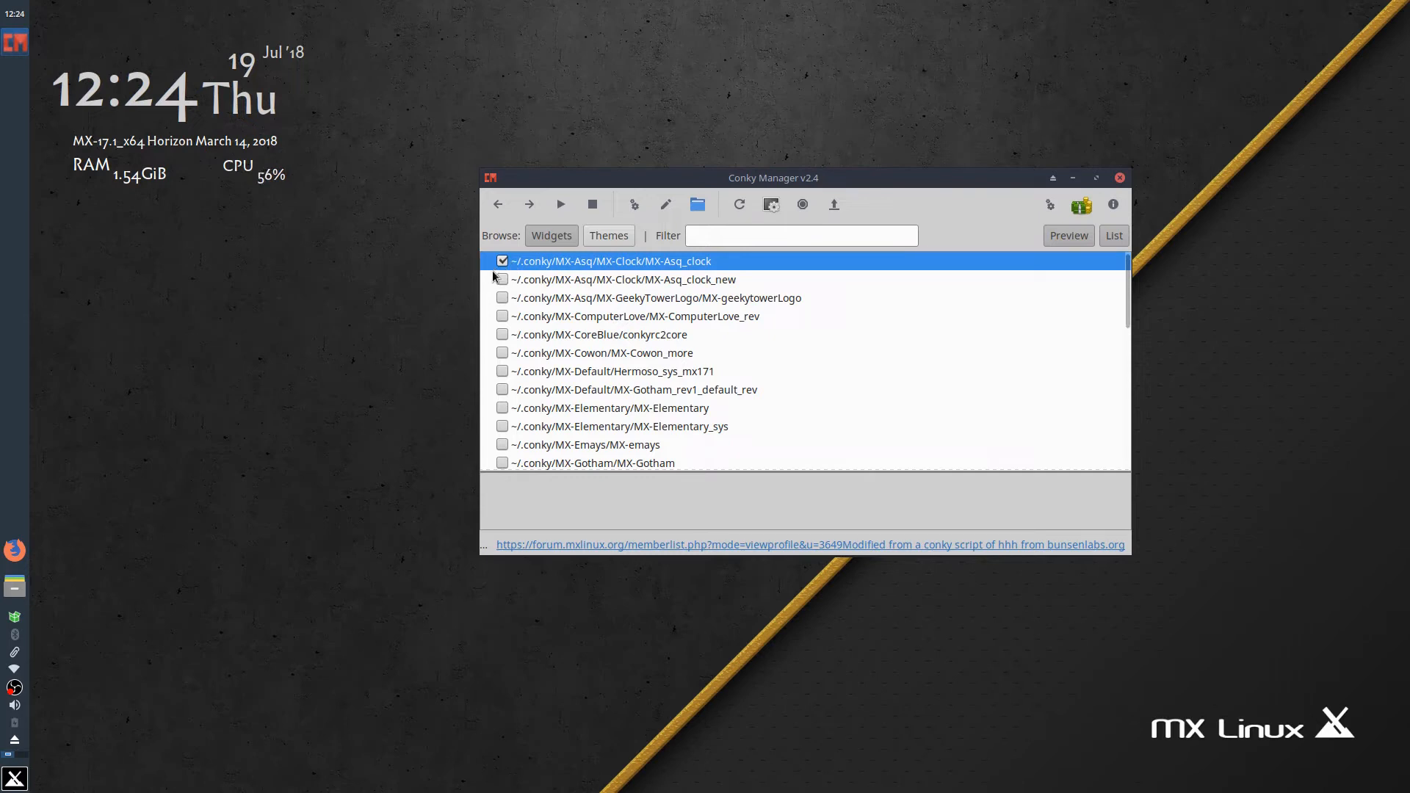
pyautogui.click(495, 265)
pyautogui.click(486, 277)
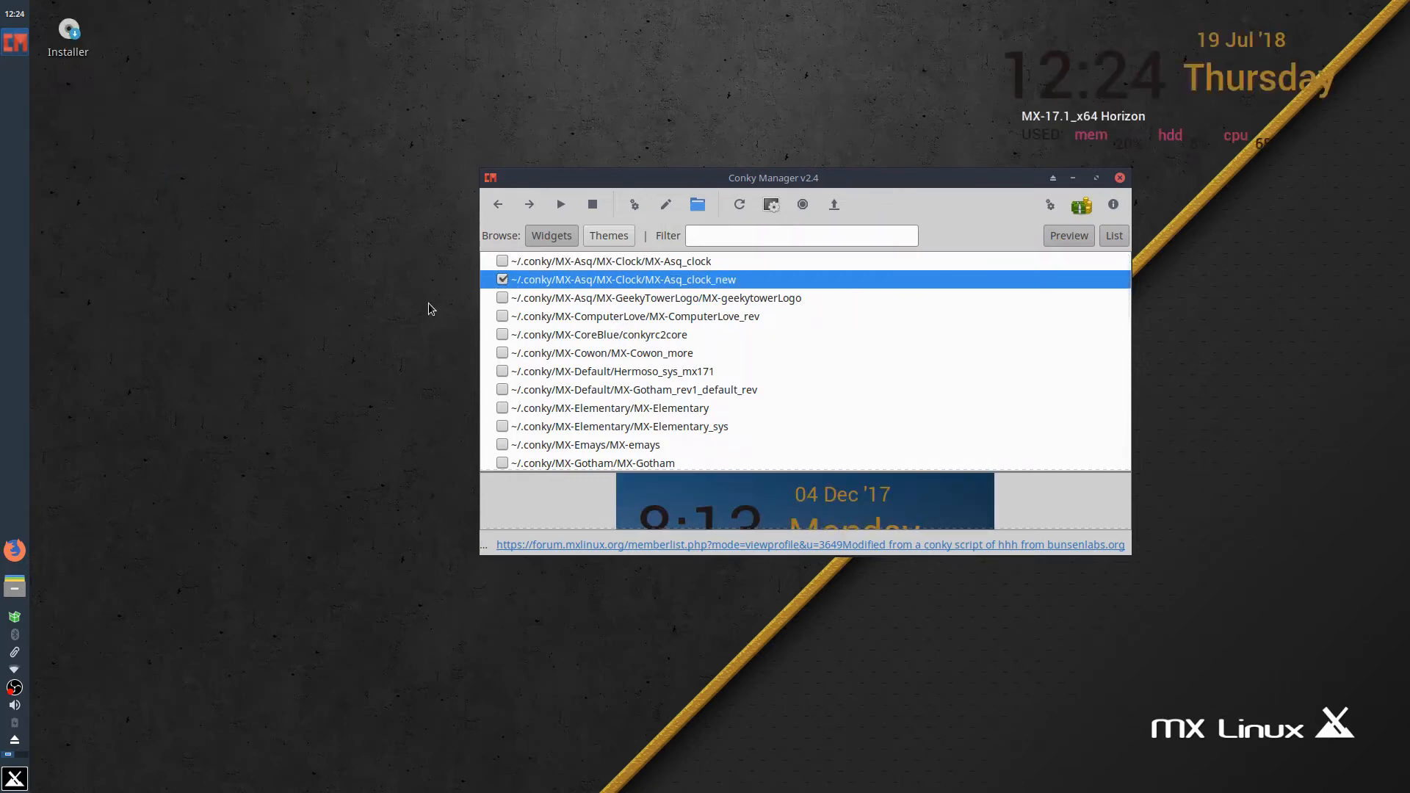
pyautogui.moveTo(843, 172); pyautogui.dragTo(653, 240)
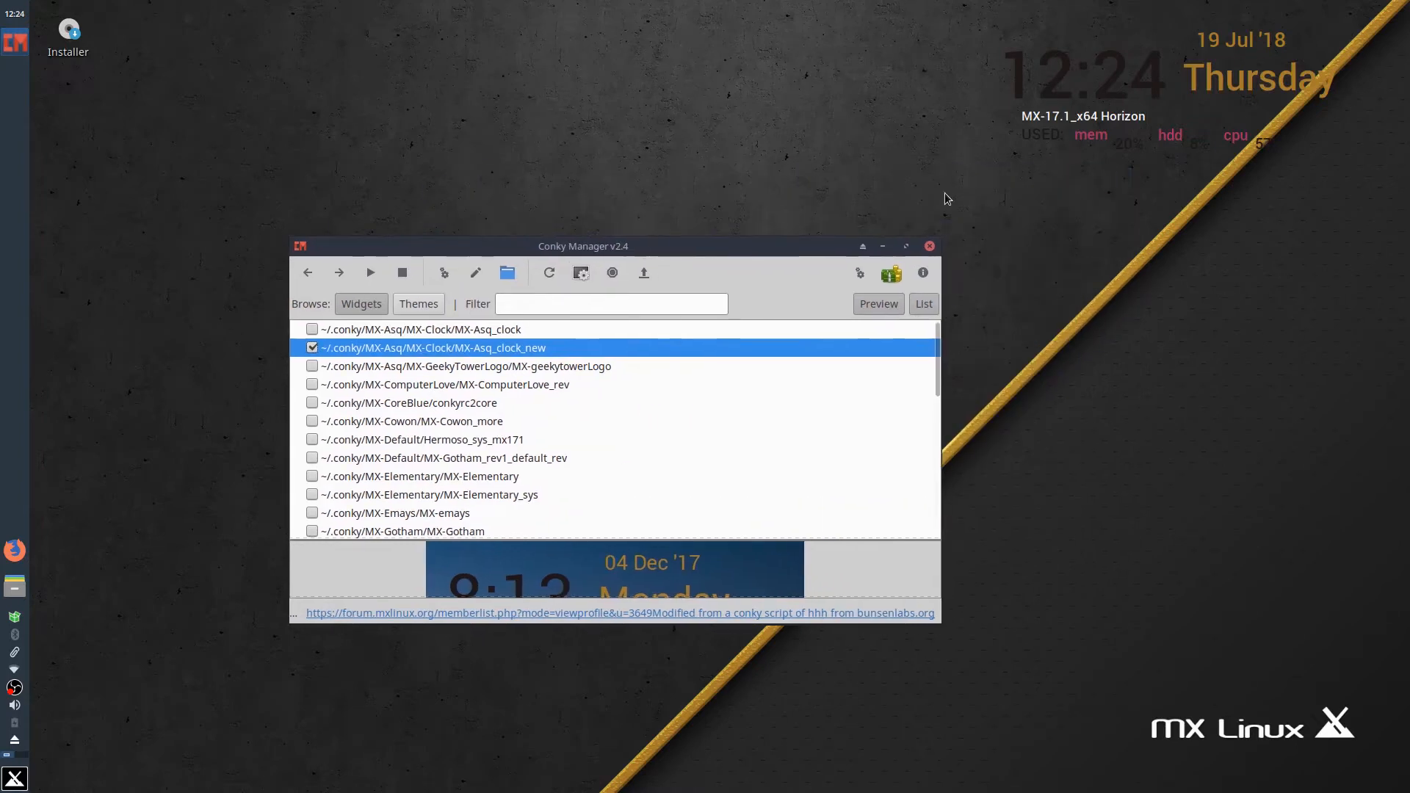
# Turn off the MX-Asq_clock_new widget and enable MX-GeekyTowerLogo/MX-geekytowerLogo in its place.
pyautogui.click(312, 348)
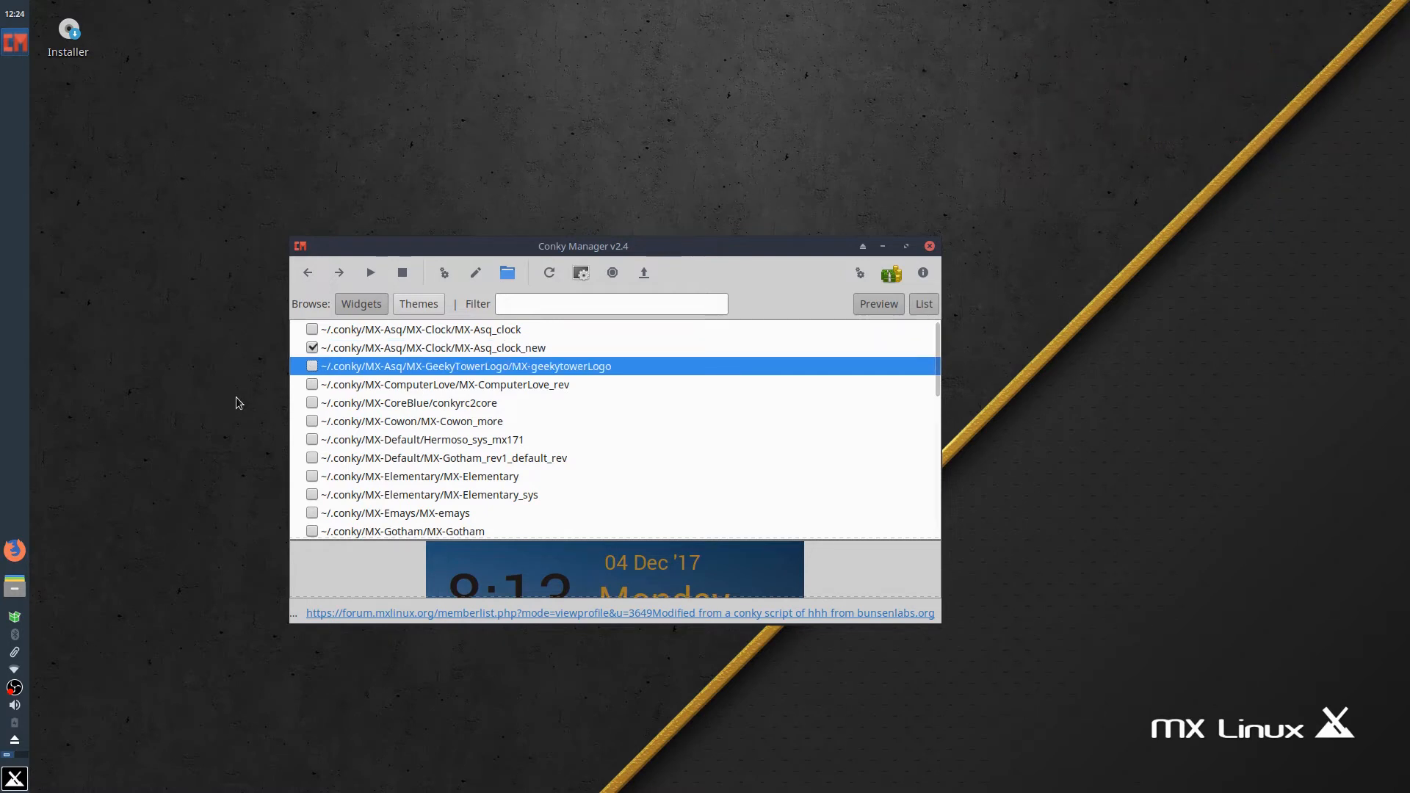
pyautogui.press('Down')
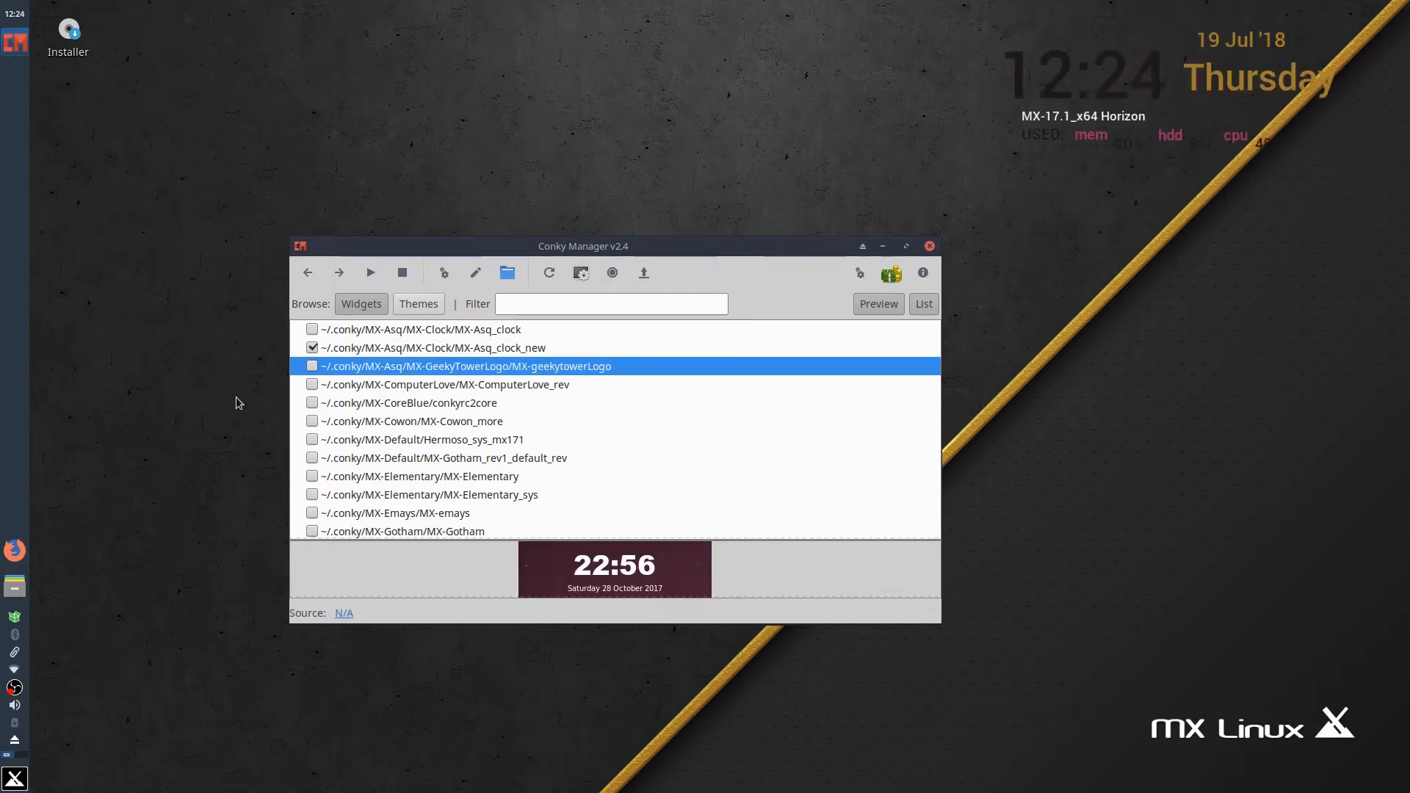
pyautogui.press('Up')
pyautogui.press('space')
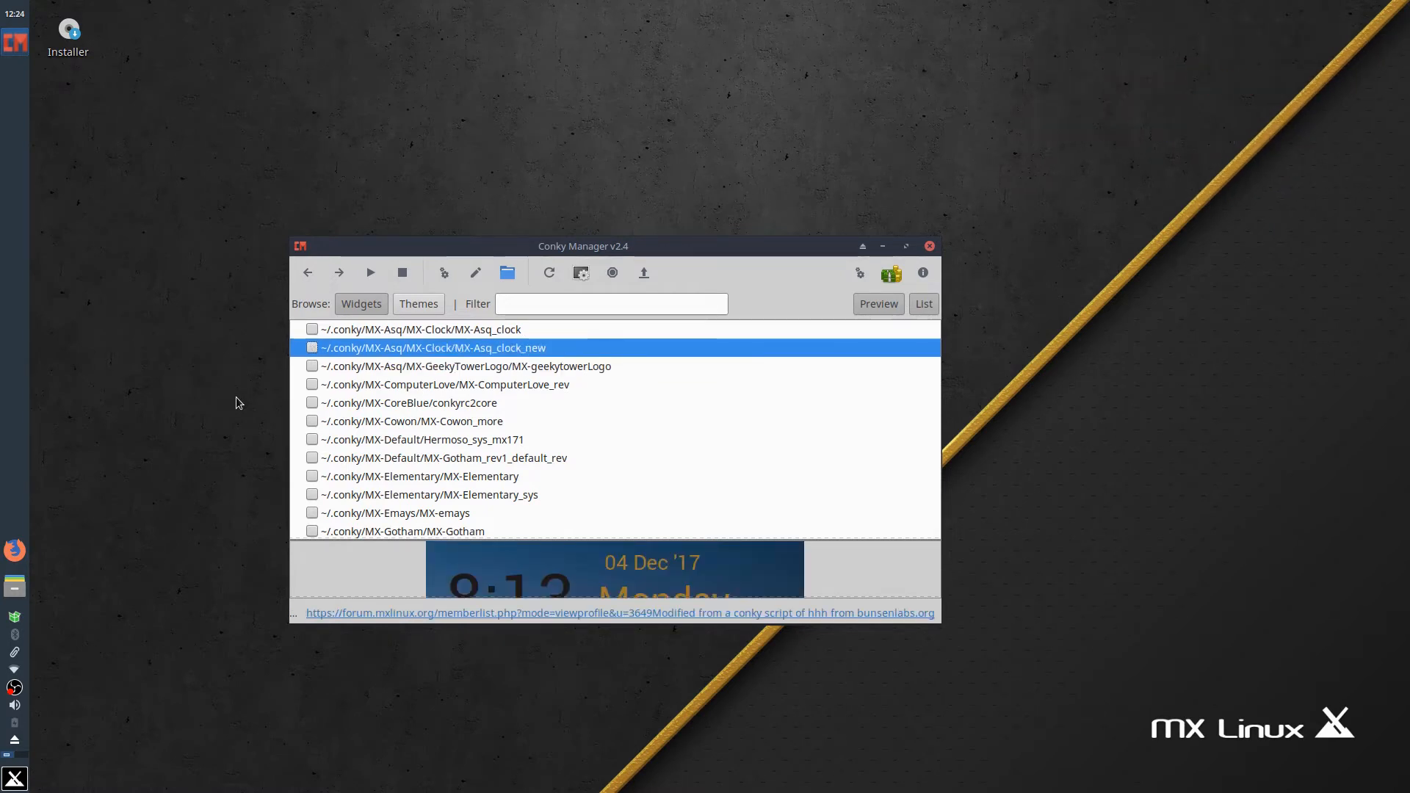
pyautogui.press('Down')
pyautogui.press('space')
pyautogui.press('space')
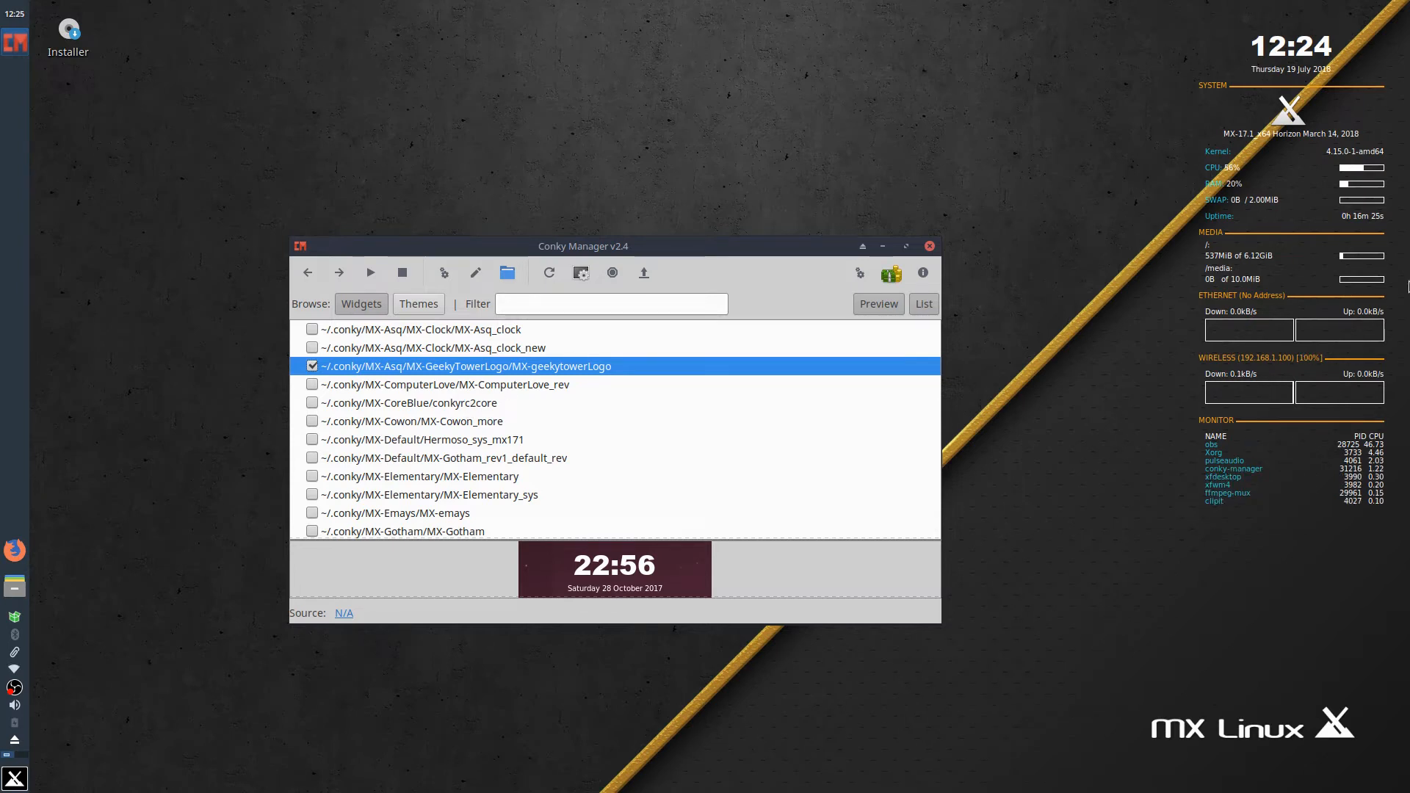
# Select the MX-TornPaper/SysInfo widget in the list and maximize Conky Manager to view its full preview.
pyautogui.scroll(-5, 623, 467)
pyautogui.scroll(-3, 614, 478)
pyautogui.click(445, 438)
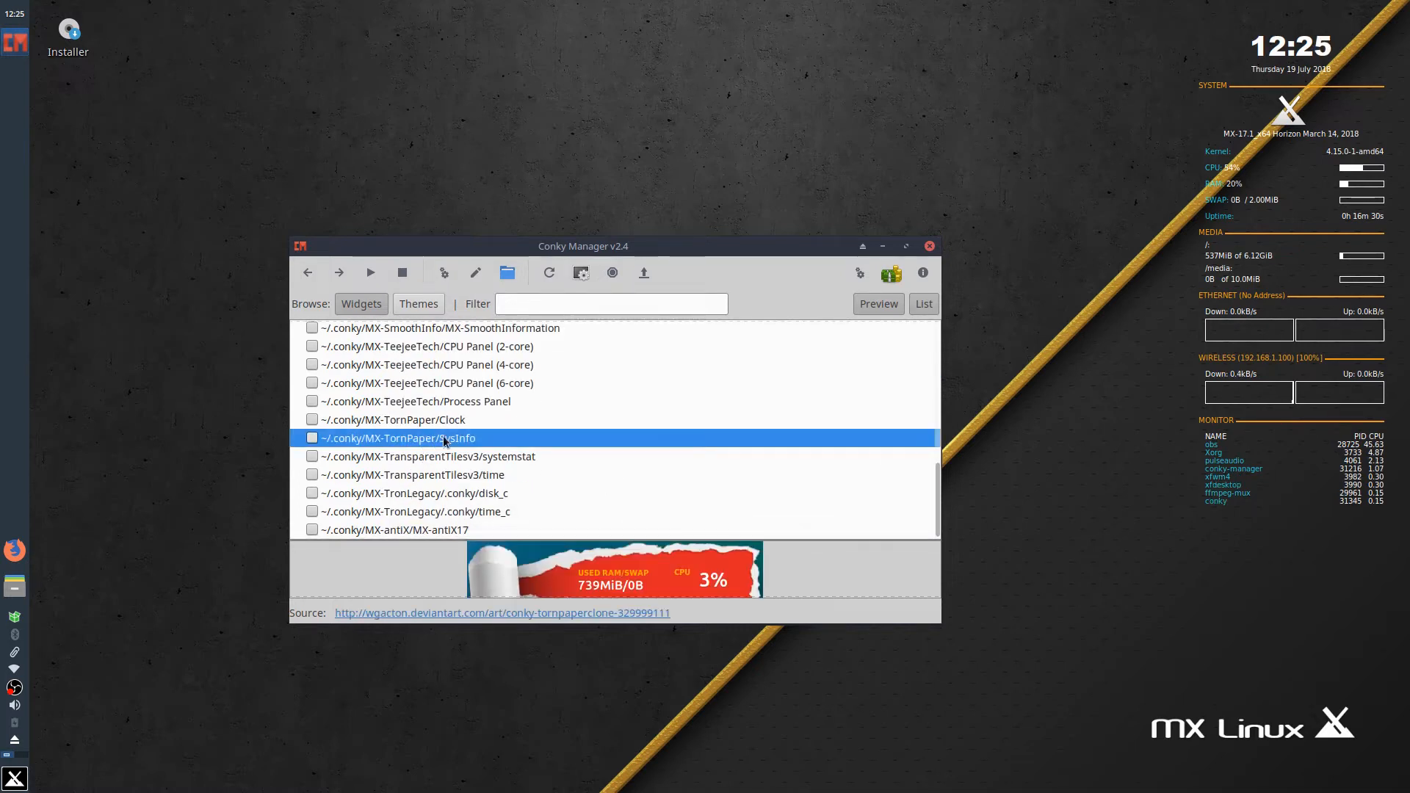
pyautogui.click(906, 246)
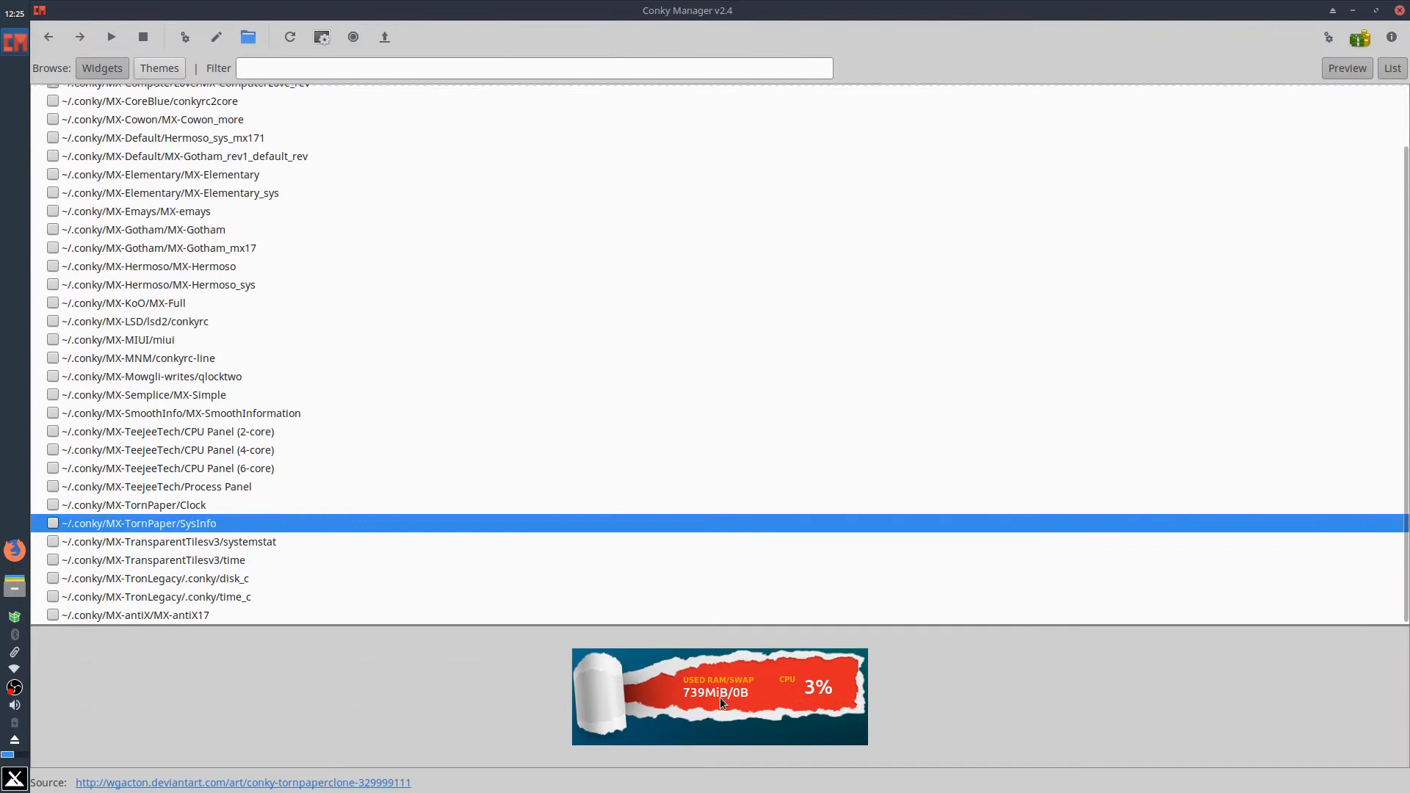
# Browse the widget previews down to MX-antiX17 and back up the list to MX-Asq_clock.
pyautogui.press('Down')
pyautogui.press('Down')
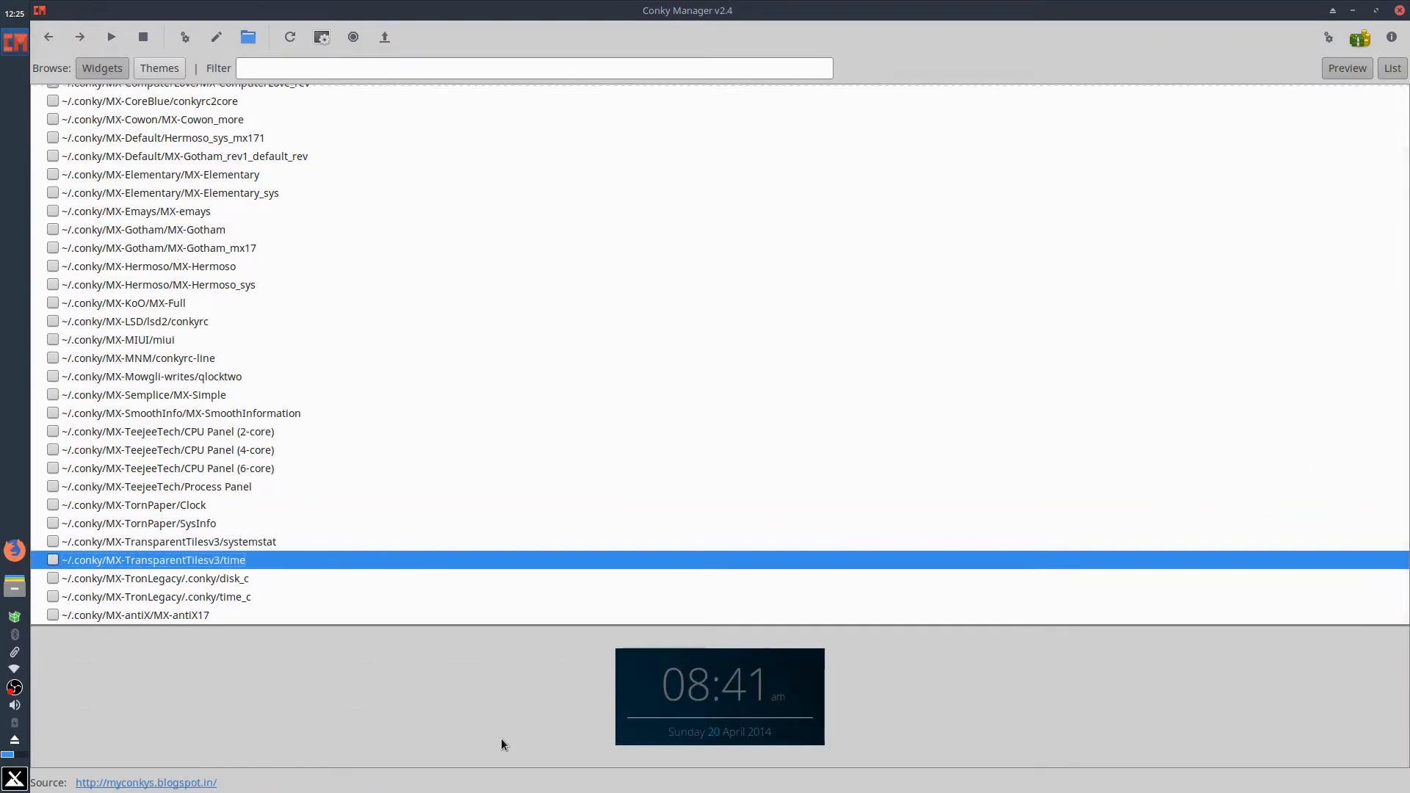
pyautogui.press('Up')
pyautogui.press('Down')
pyautogui.press('Down')
pyautogui.press('Down')
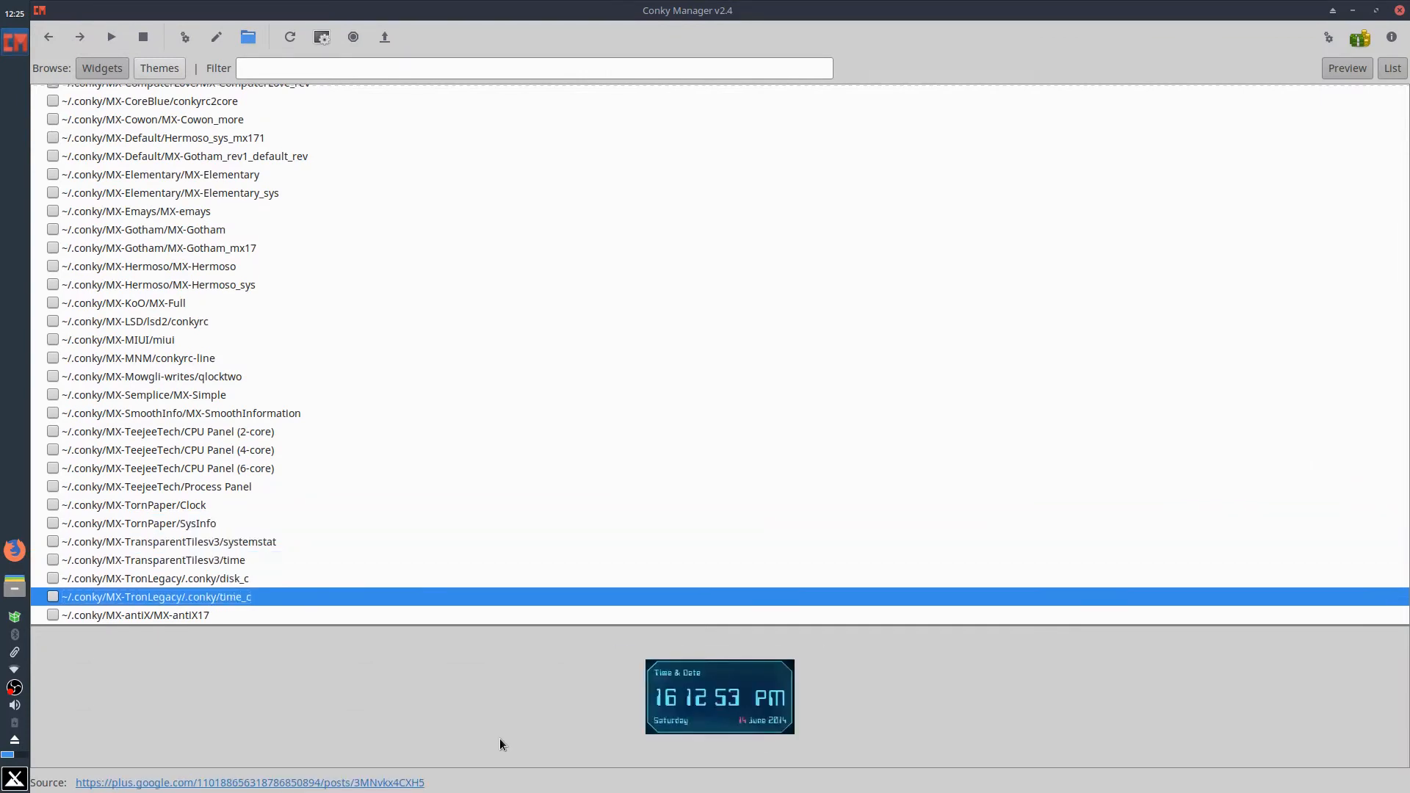
pyautogui.press('Down')
pyautogui.press('Up')
pyautogui.press('Up')
pyautogui.press('Up')
pyautogui.press('Up')
pyautogui.press('Up')
pyautogui.press('Up')
pyautogui.press('Up')
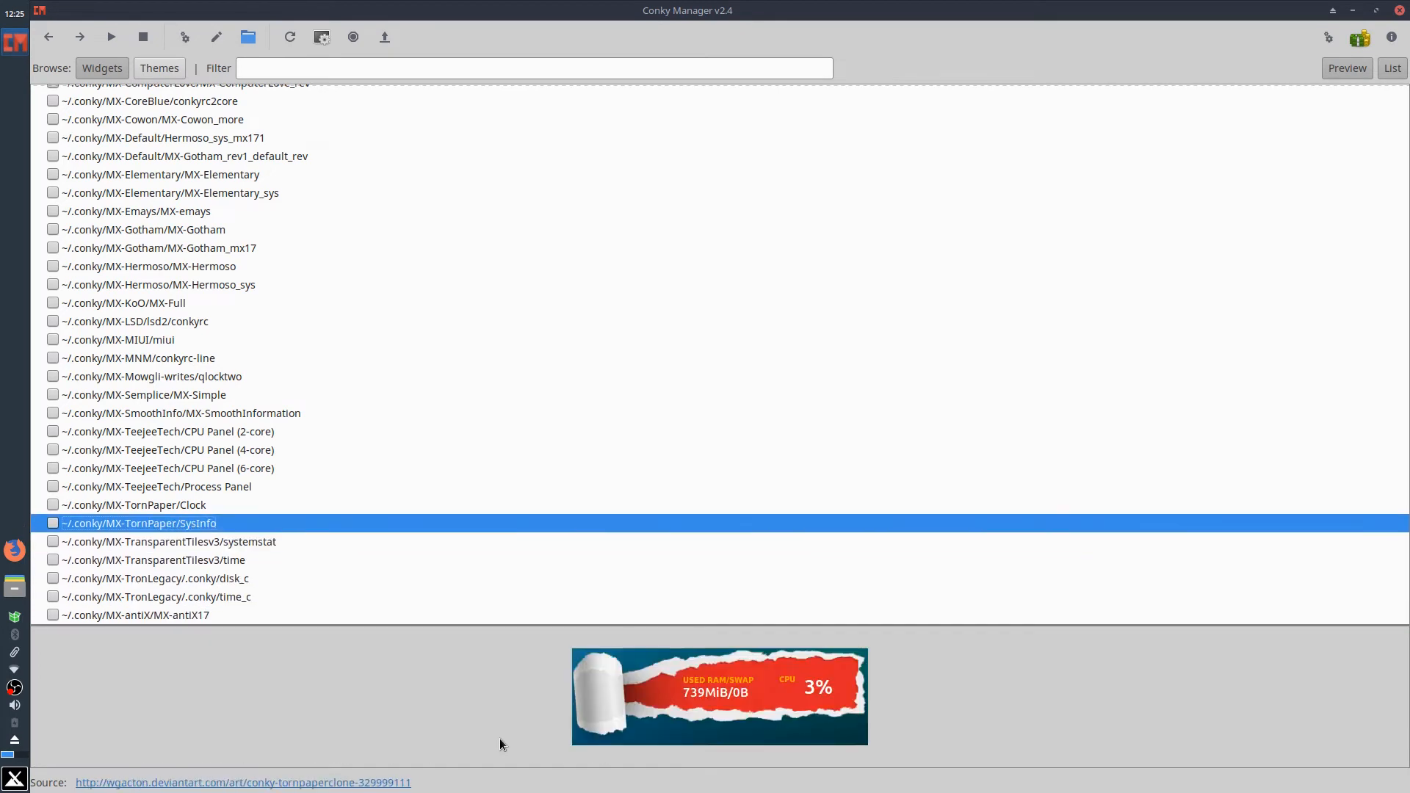
pyautogui.press('Up')
pyautogui.press('Up')
pyautogui.press('Up')
pyautogui.press('Up')
pyautogui.press('Up')
pyautogui.press('Up')
pyautogui.press('Up')
pyautogui.press('Up')
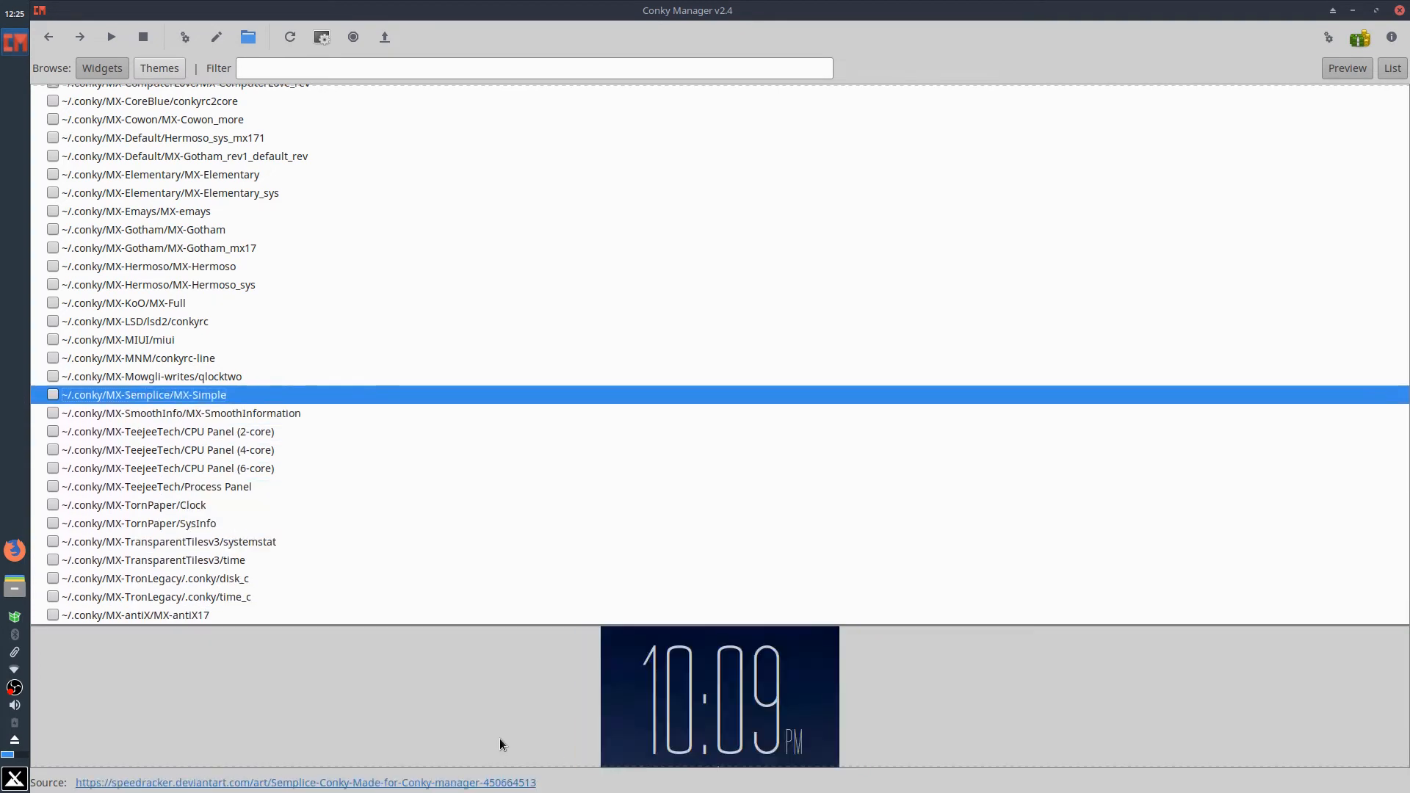
pyautogui.press('Up')
pyautogui.press('Up')
pyautogui.press('Up')
pyautogui.press('Up')
pyautogui.press('Up')
pyautogui.press('Up')
pyautogui.press('Up')
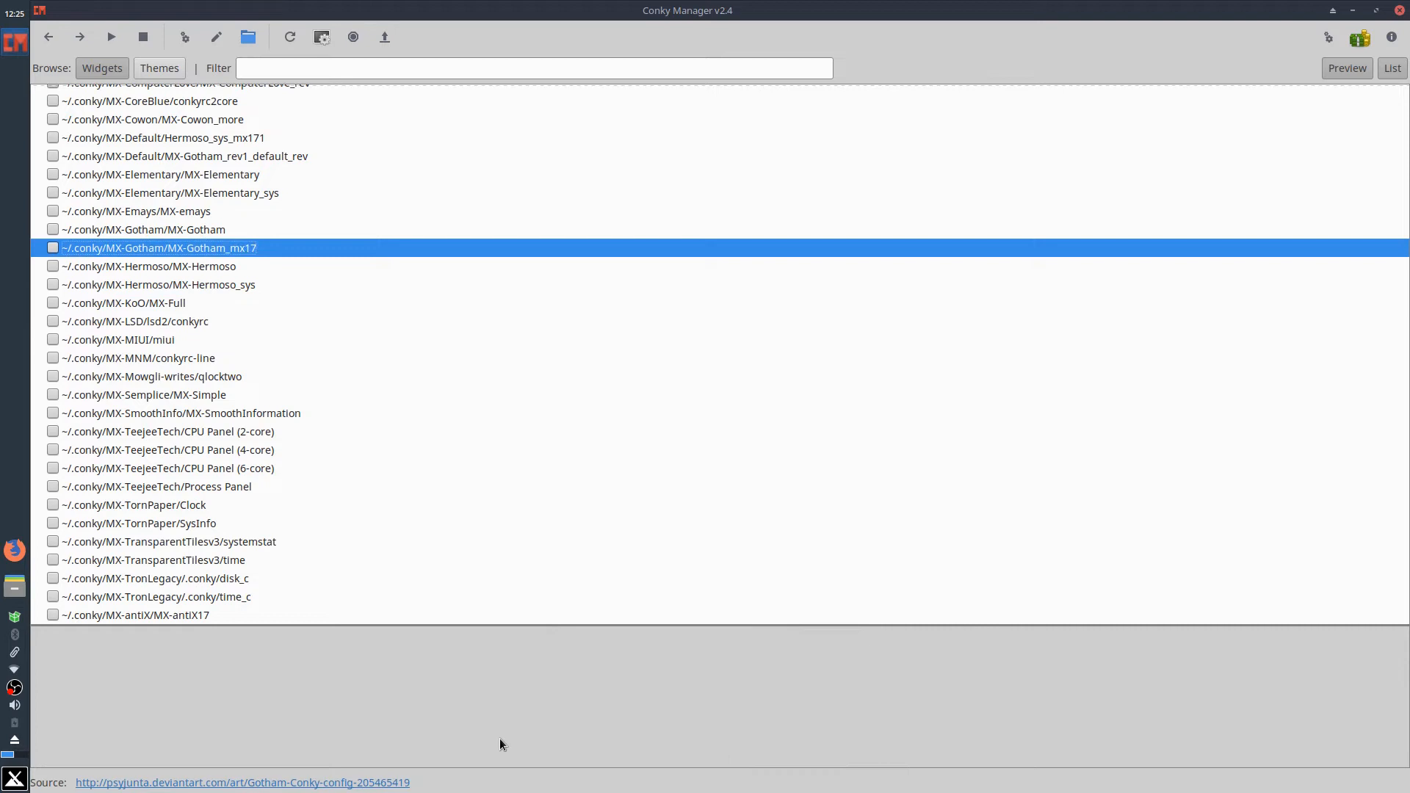
pyautogui.press('Up')
pyautogui.press('Up')
pyautogui.press('Up')
pyautogui.press('Up')
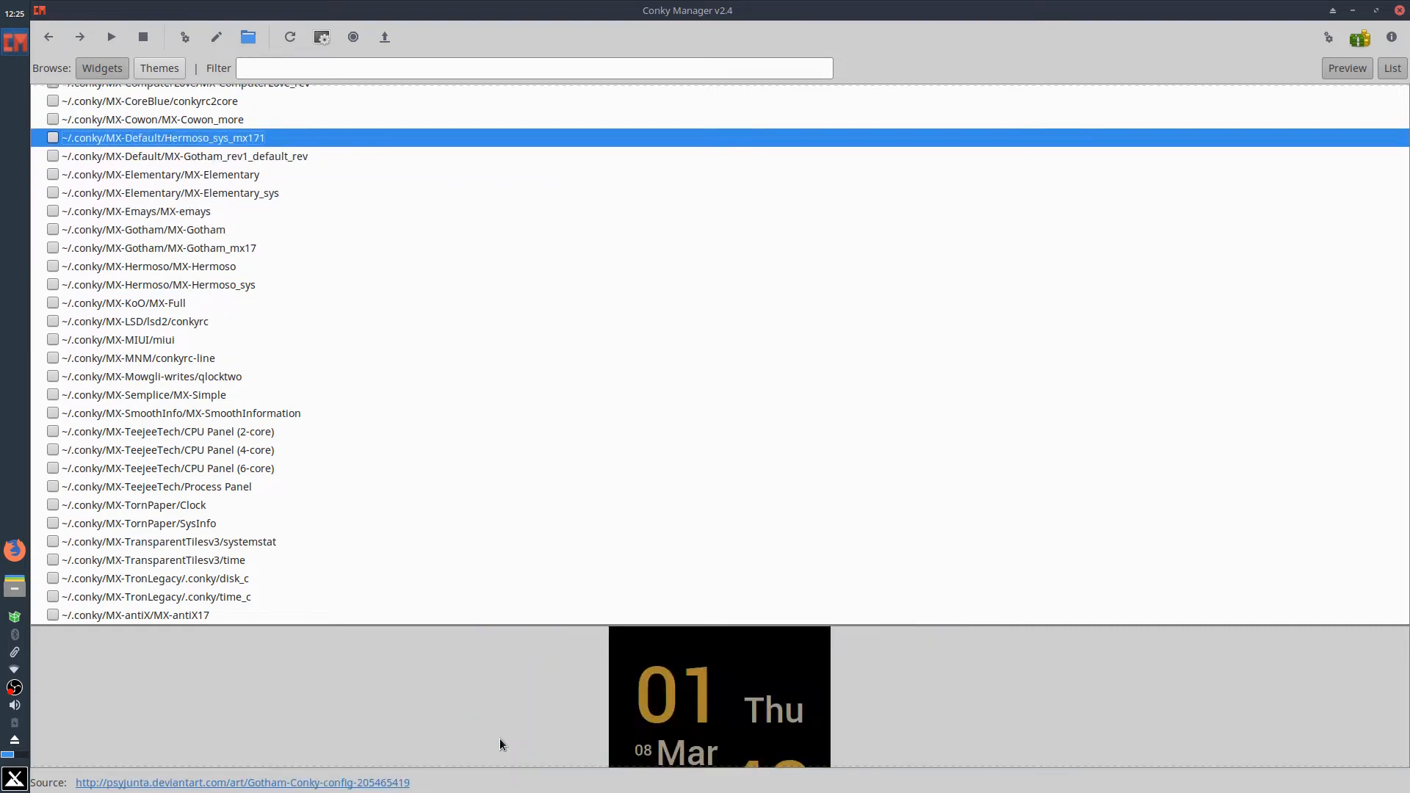
pyautogui.press('Up')
pyautogui.press('Up')
pyautogui.press('Up')
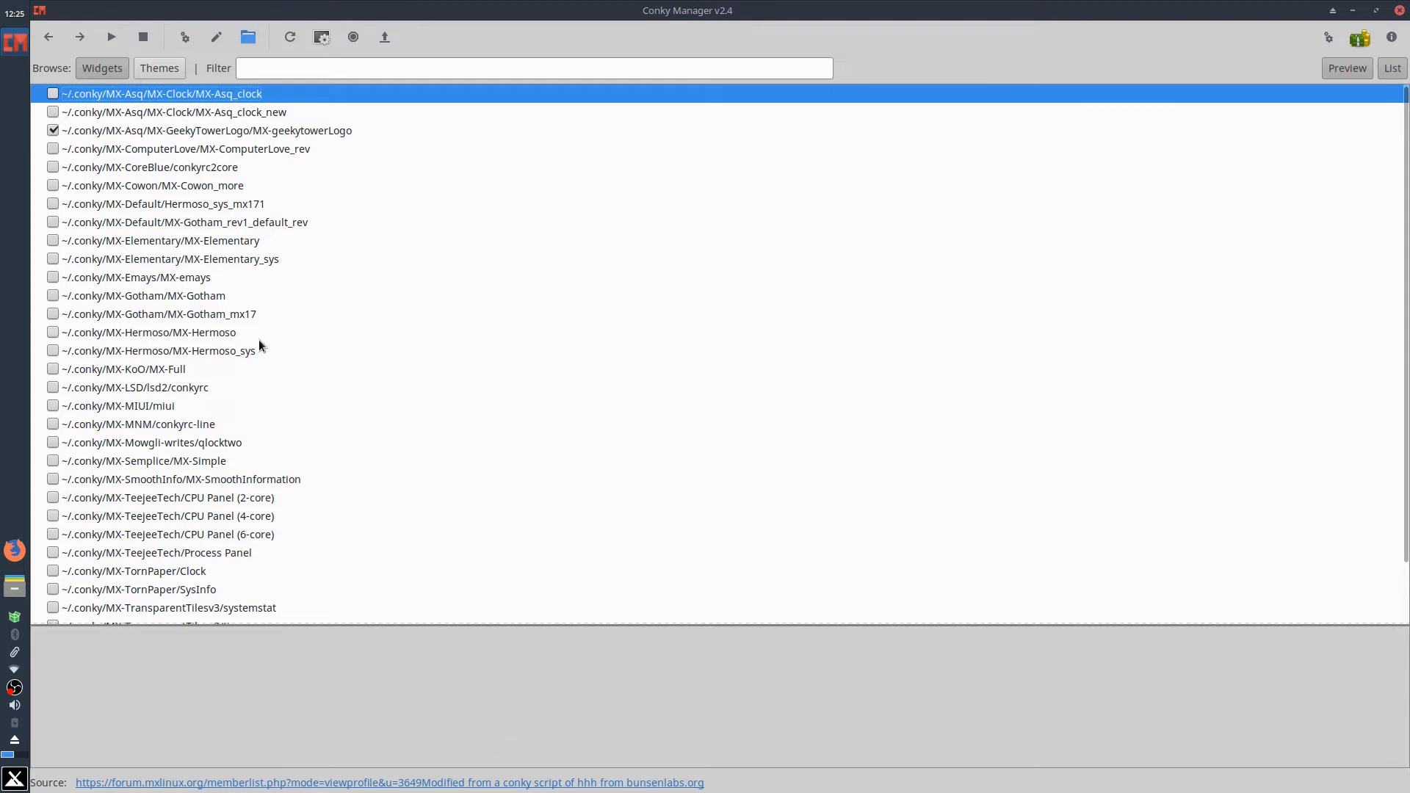
# Turn the MX-geekytowerLogo widget off, re-enable it with the window restored to normal size, and close Conky Manager.
pyautogui.click(47, 127)
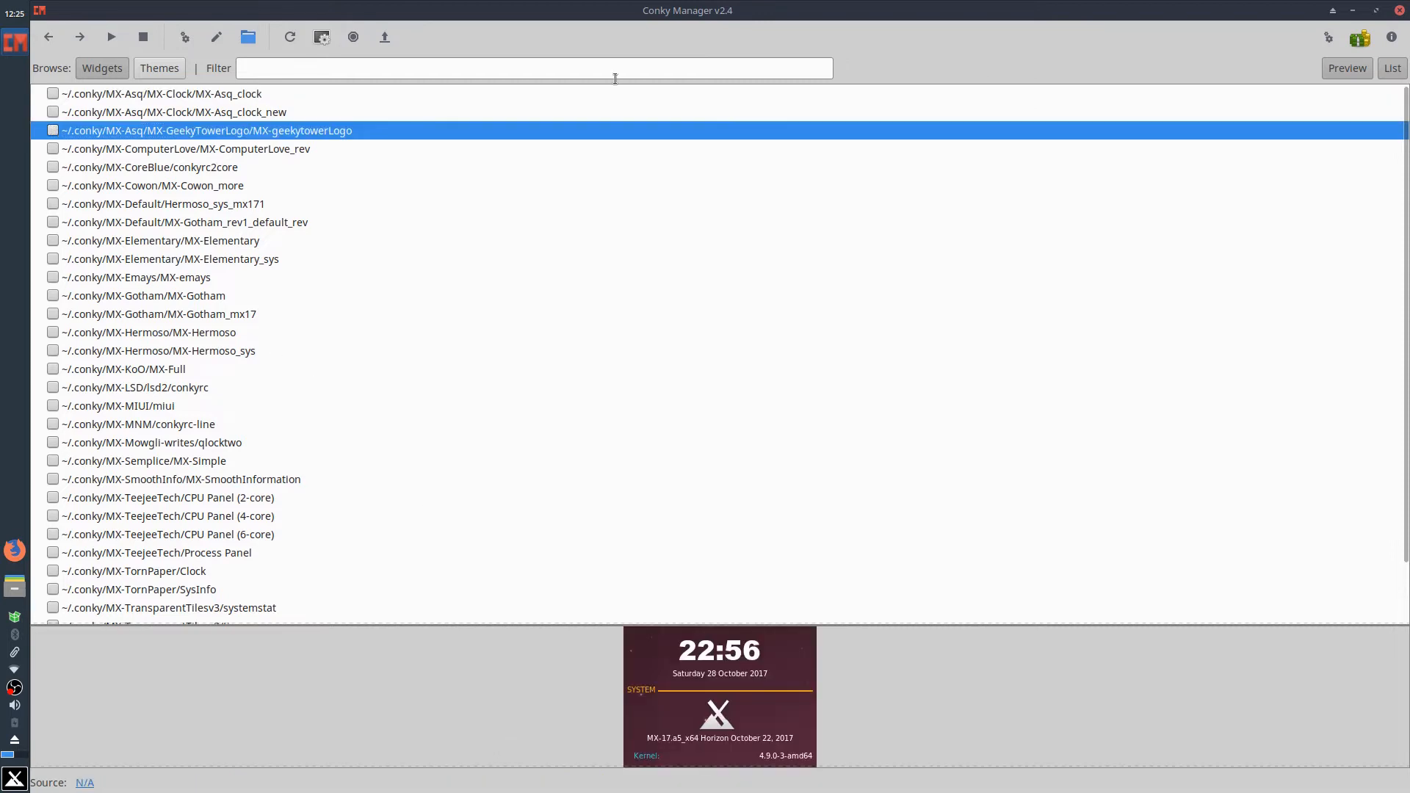
pyautogui.click(1375, 10)
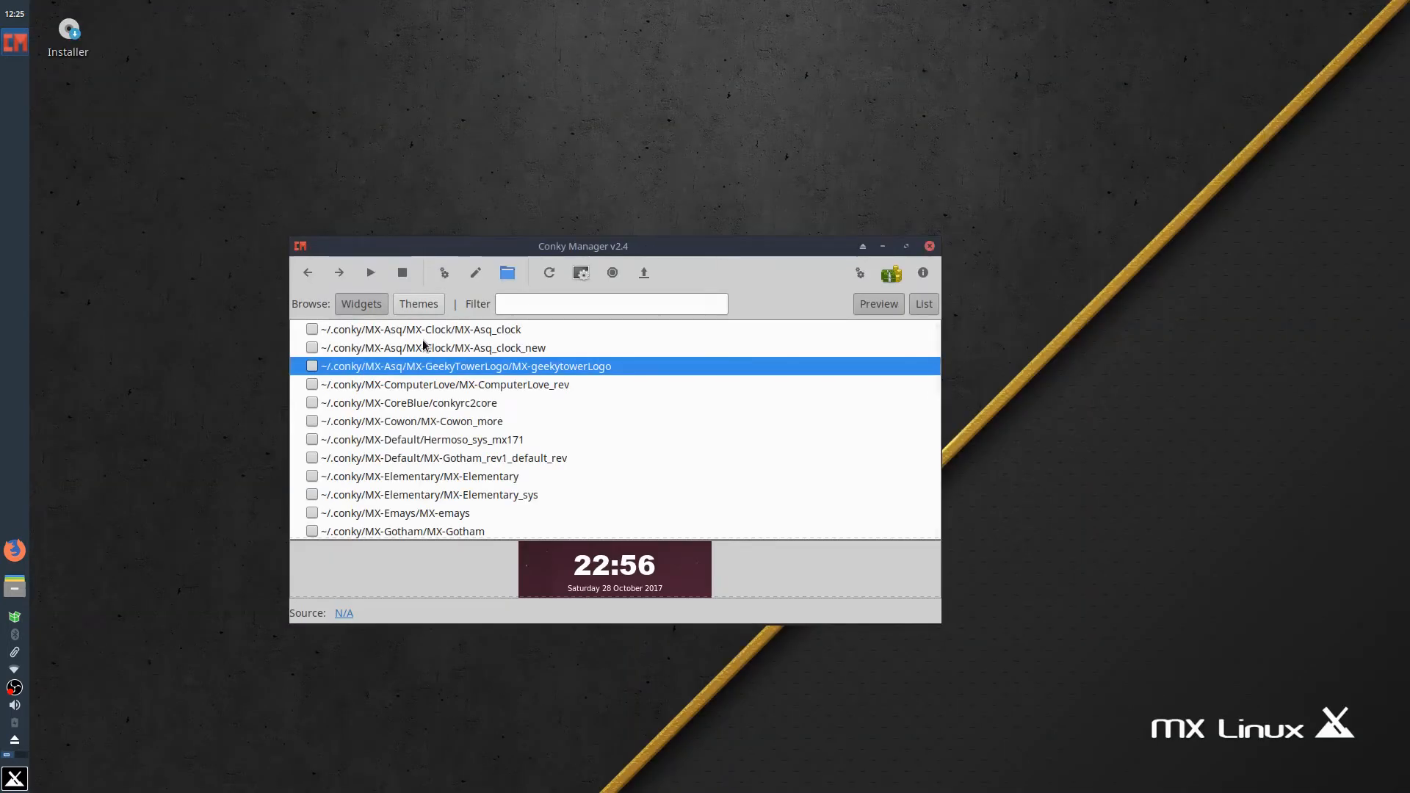
pyautogui.click(312, 367)
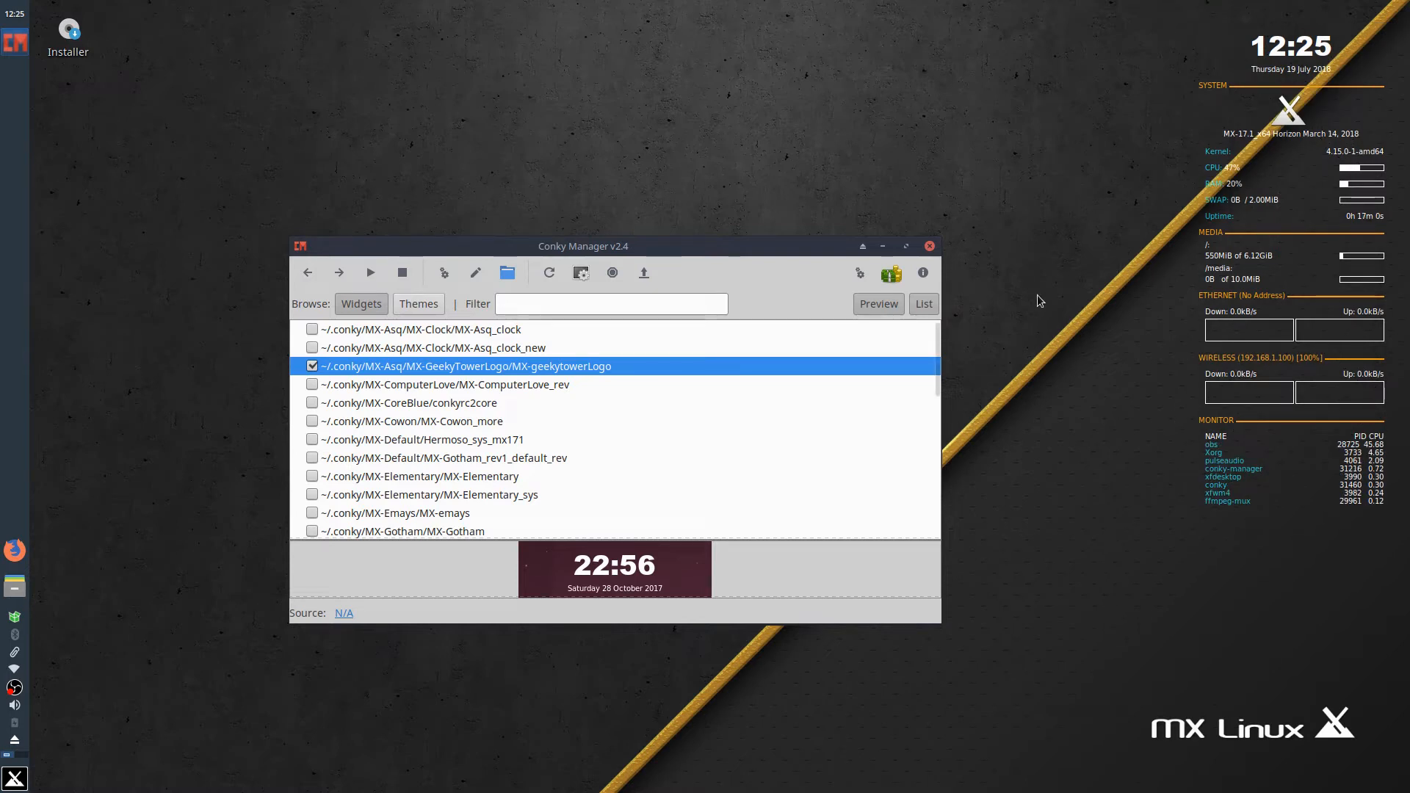
pyautogui.click(929, 246)
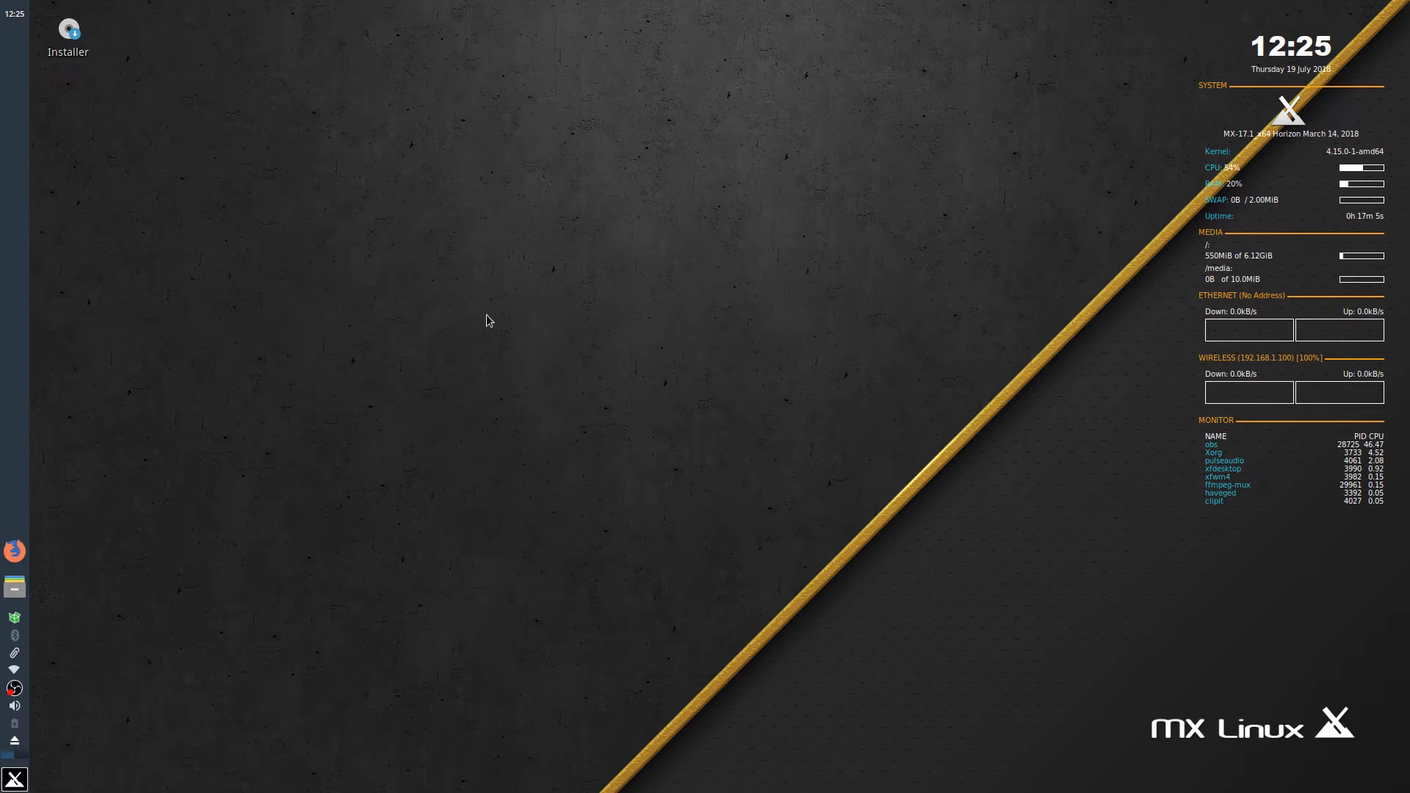
# Look over the applications menu's Recently Used and Favorites lists, and open the Whisker Menu properties.
pyautogui.click(9, 781)
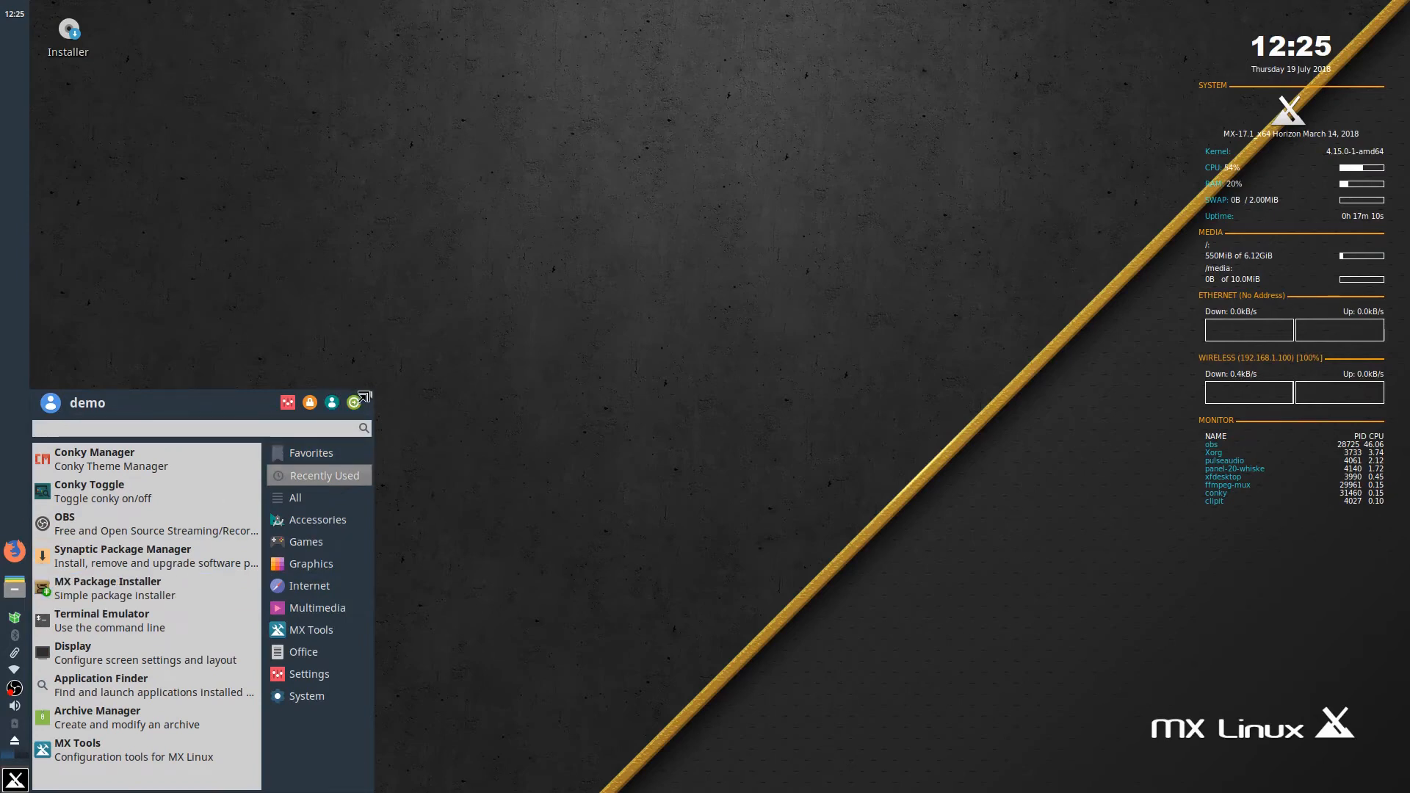
pyautogui.click(13, 780)
pyautogui.click(13, 780)
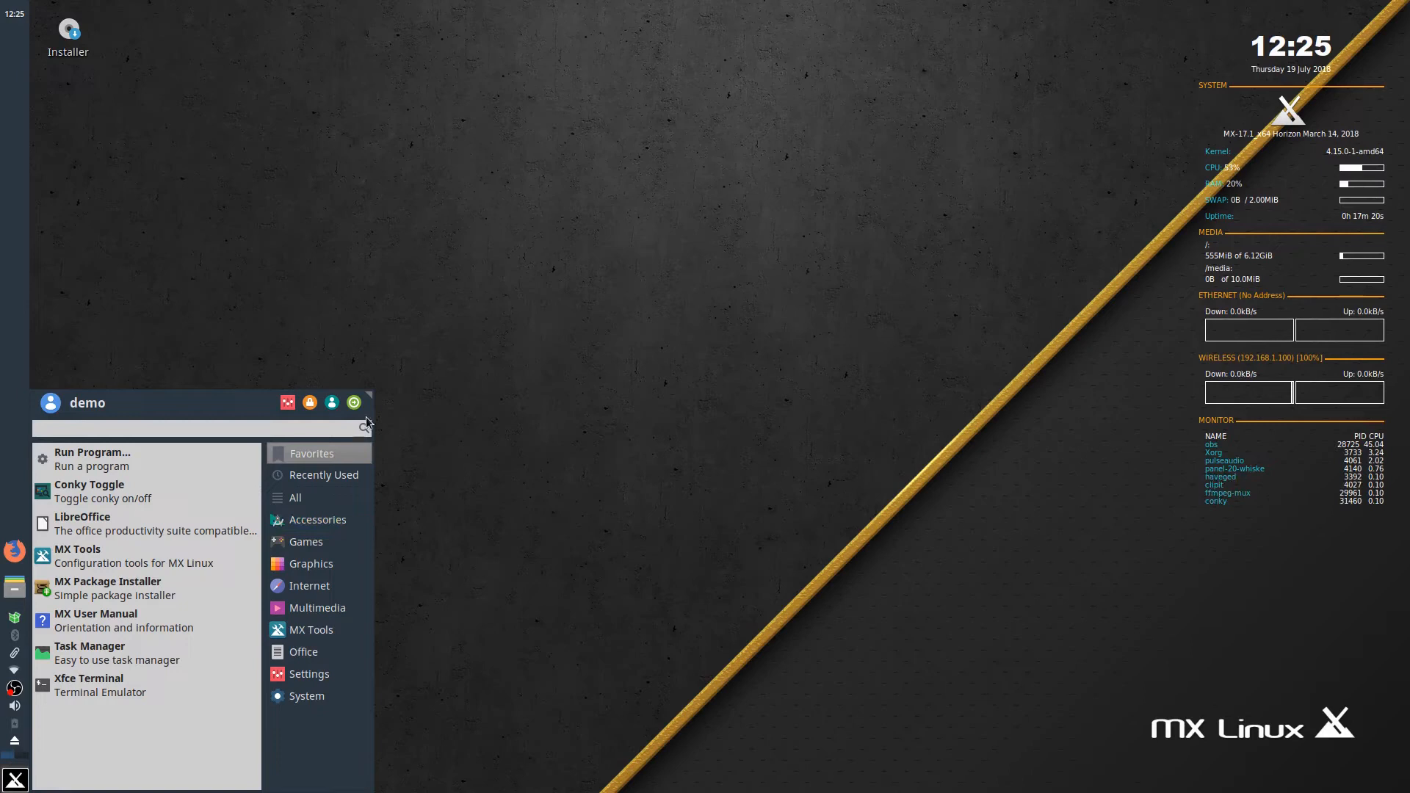
pyautogui.click(342, 659)
pyautogui.rightClick(14, 780)
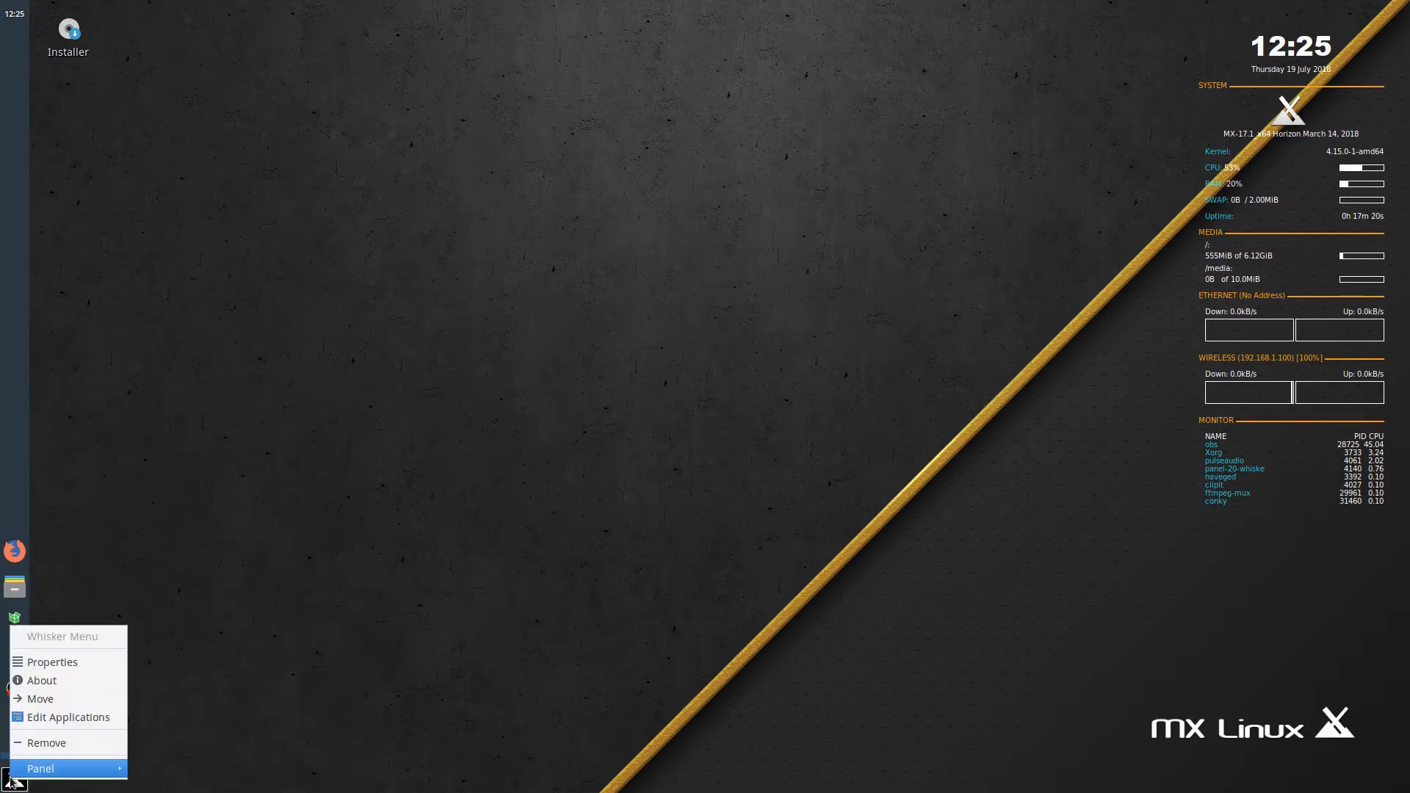
pyautogui.click(62, 661)
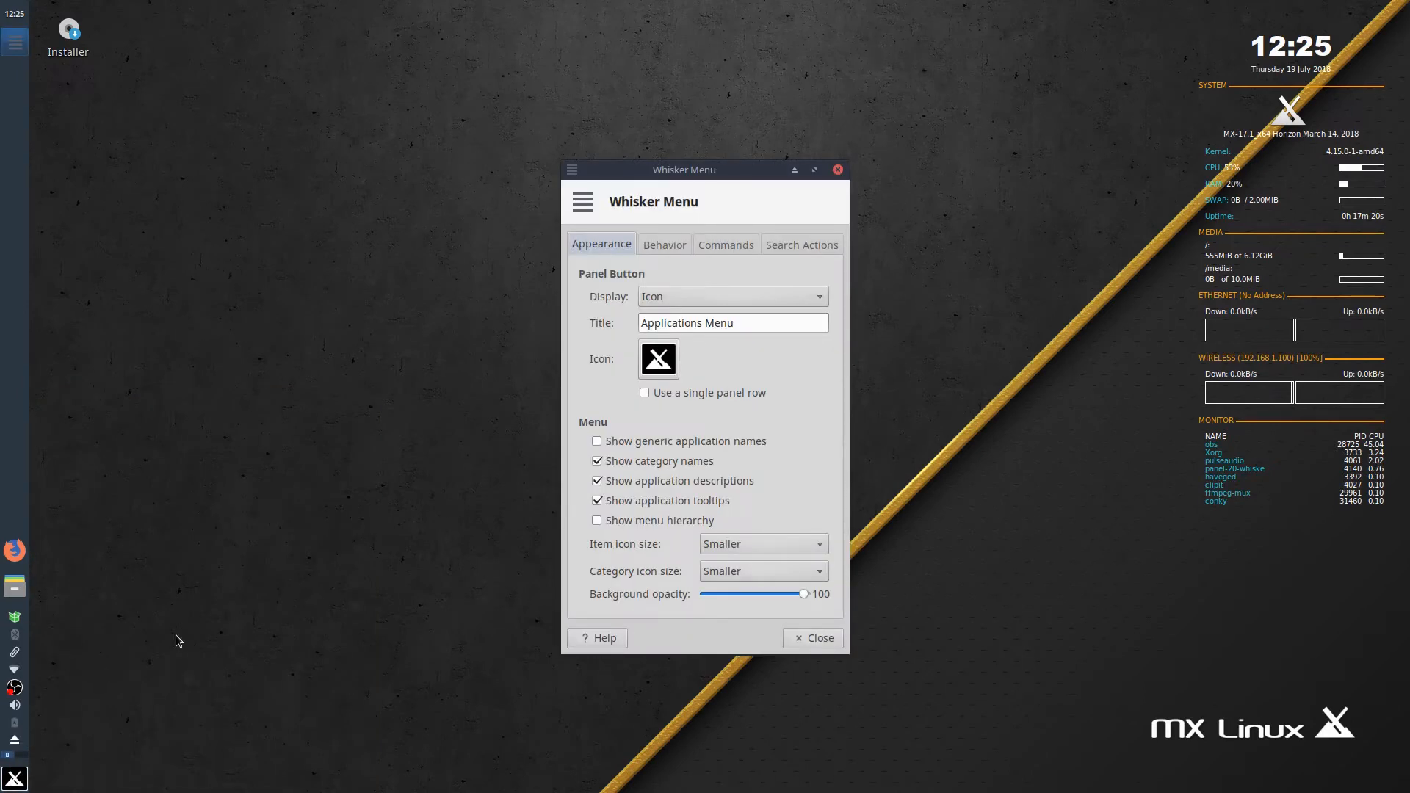
# Try the Title and the Icon and title display modes for the menu's panel button, and return it to Icon.
pyautogui.click(673, 295)
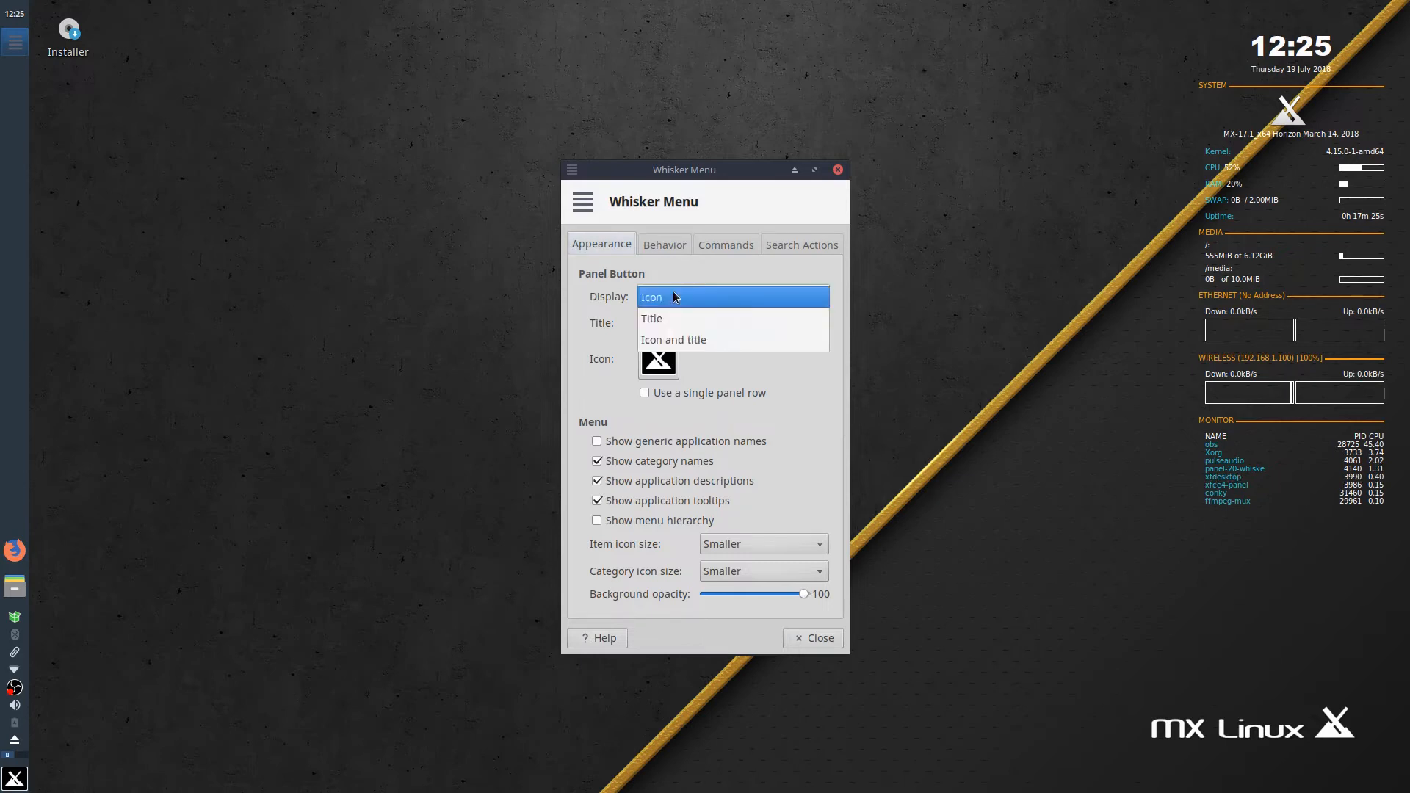
pyautogui.click(664, 319)
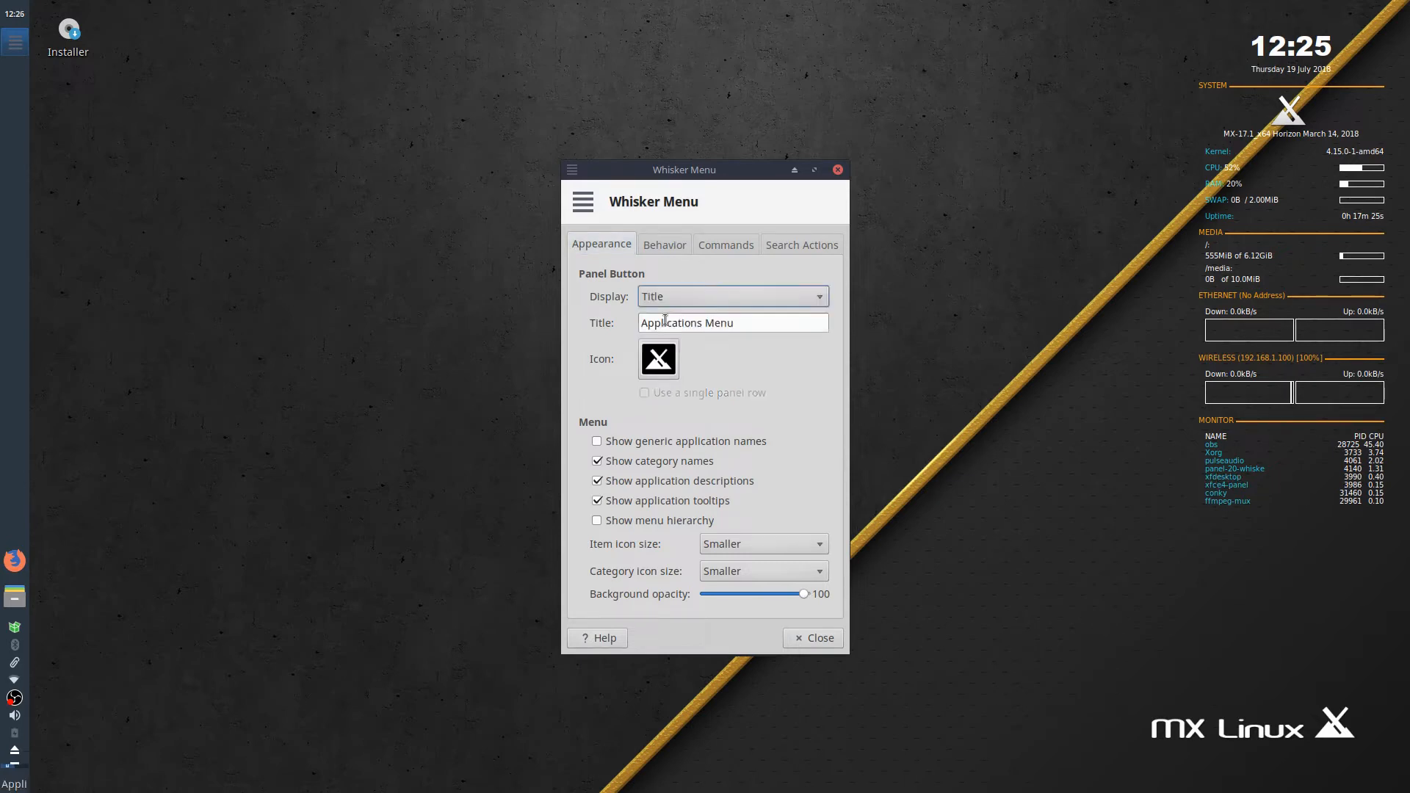
pyautogui.click(667, 297)
pyautogui.click(674, 323)
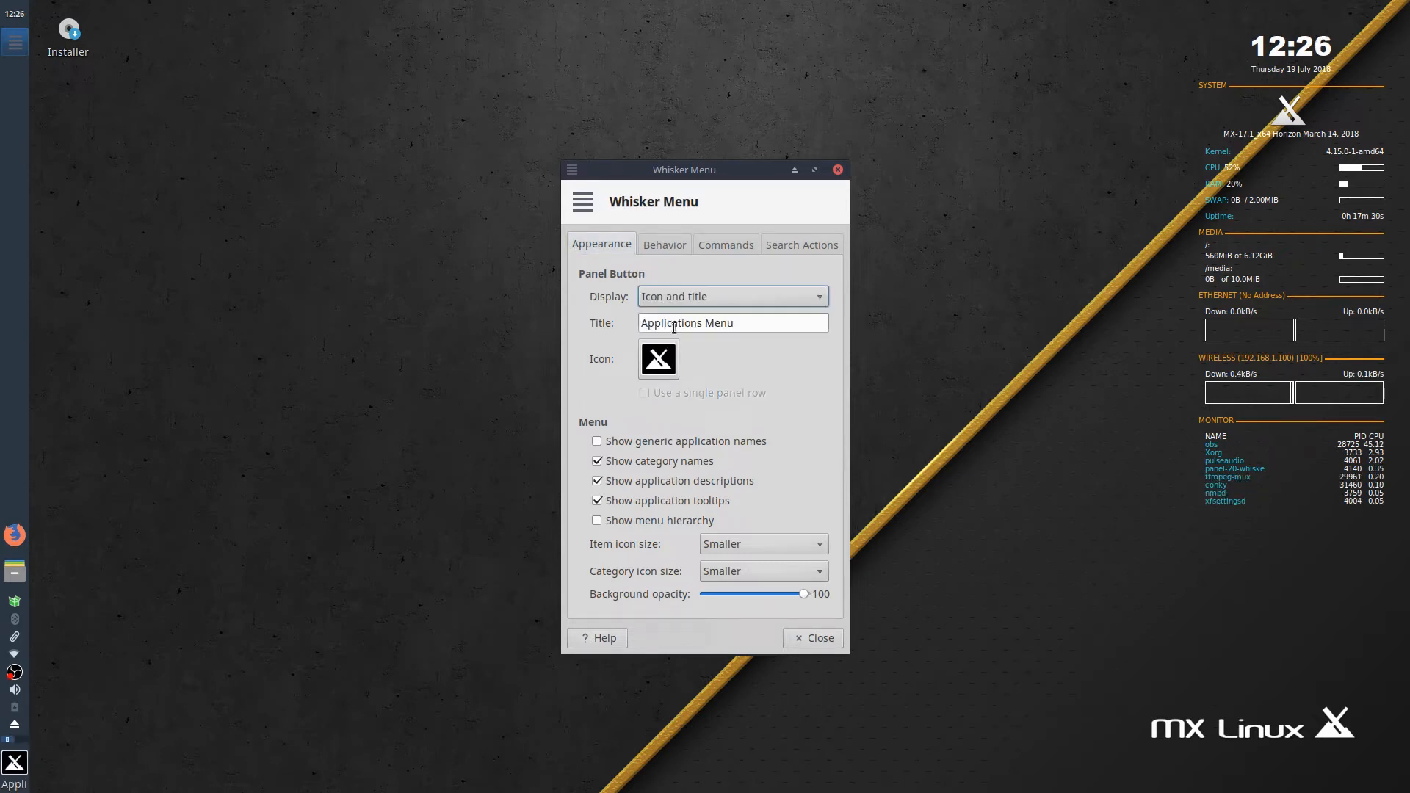
pyautogui.click(680, 307)
pyautogui.click(672, 260)
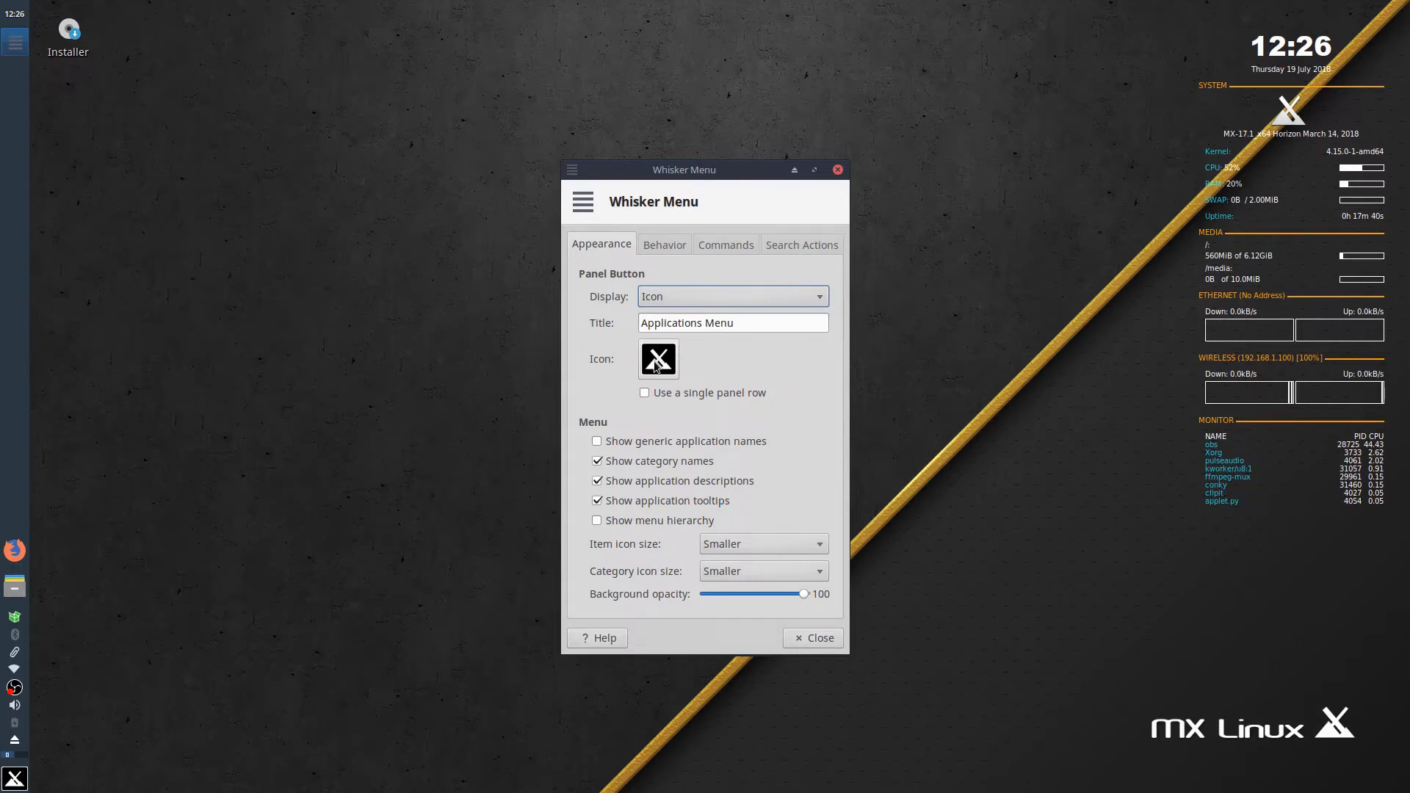
# Review the Whisker Menu's icon and appearance options, reposition the dialog, and show the Behavior settings.
pyautogui.click(678, 361)
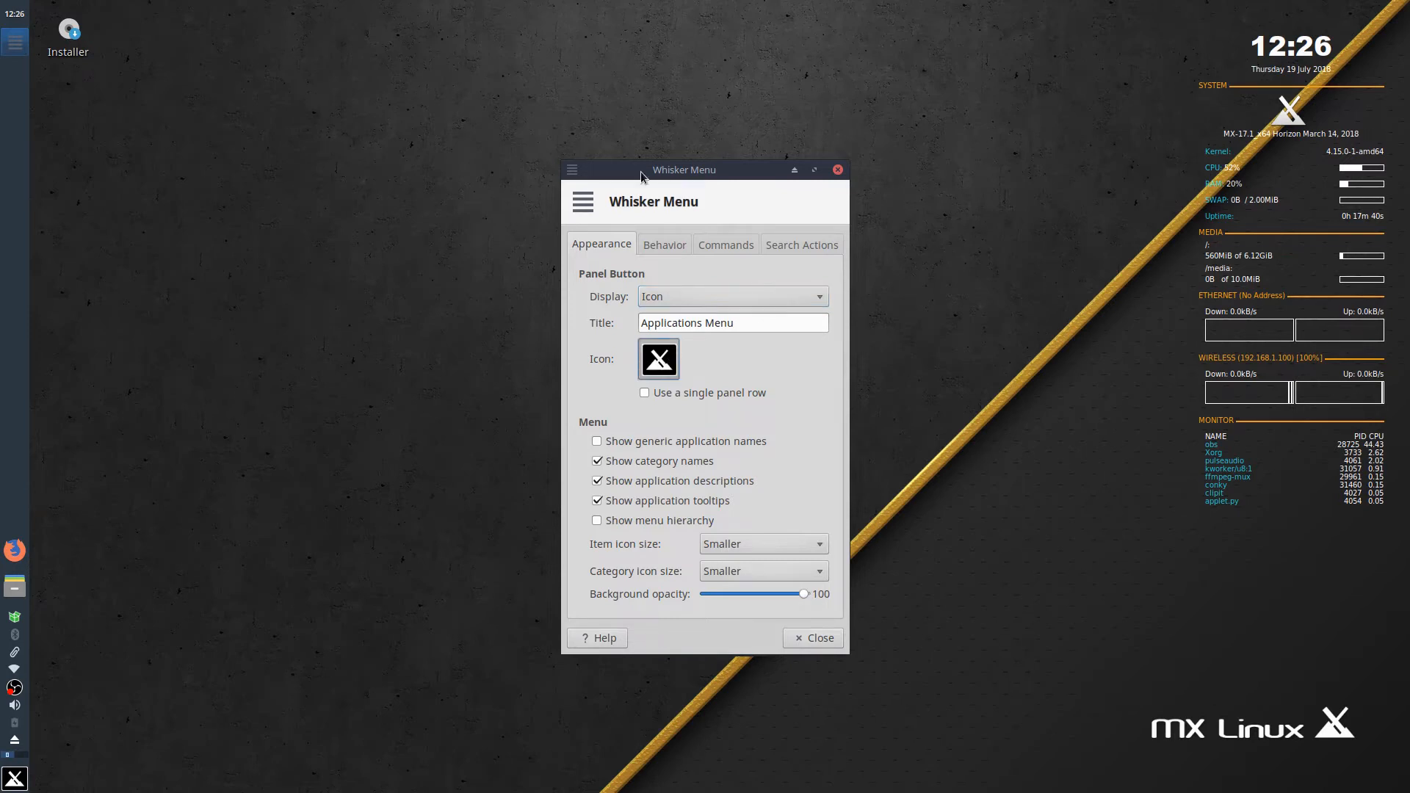
pyautogui.moveTo(641, 170); pyautogui.dragTo(673, 184)
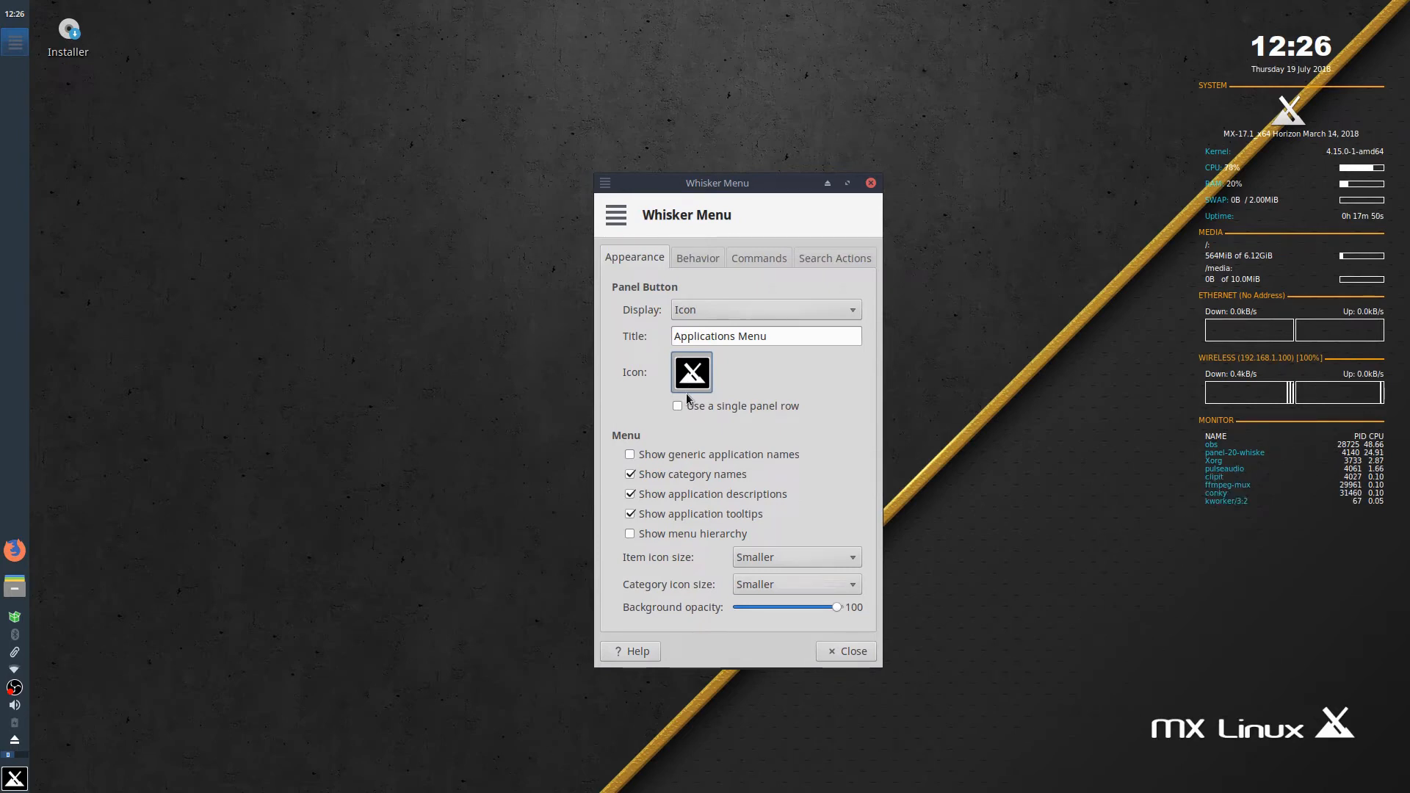
pyautogui.click(629, 492)
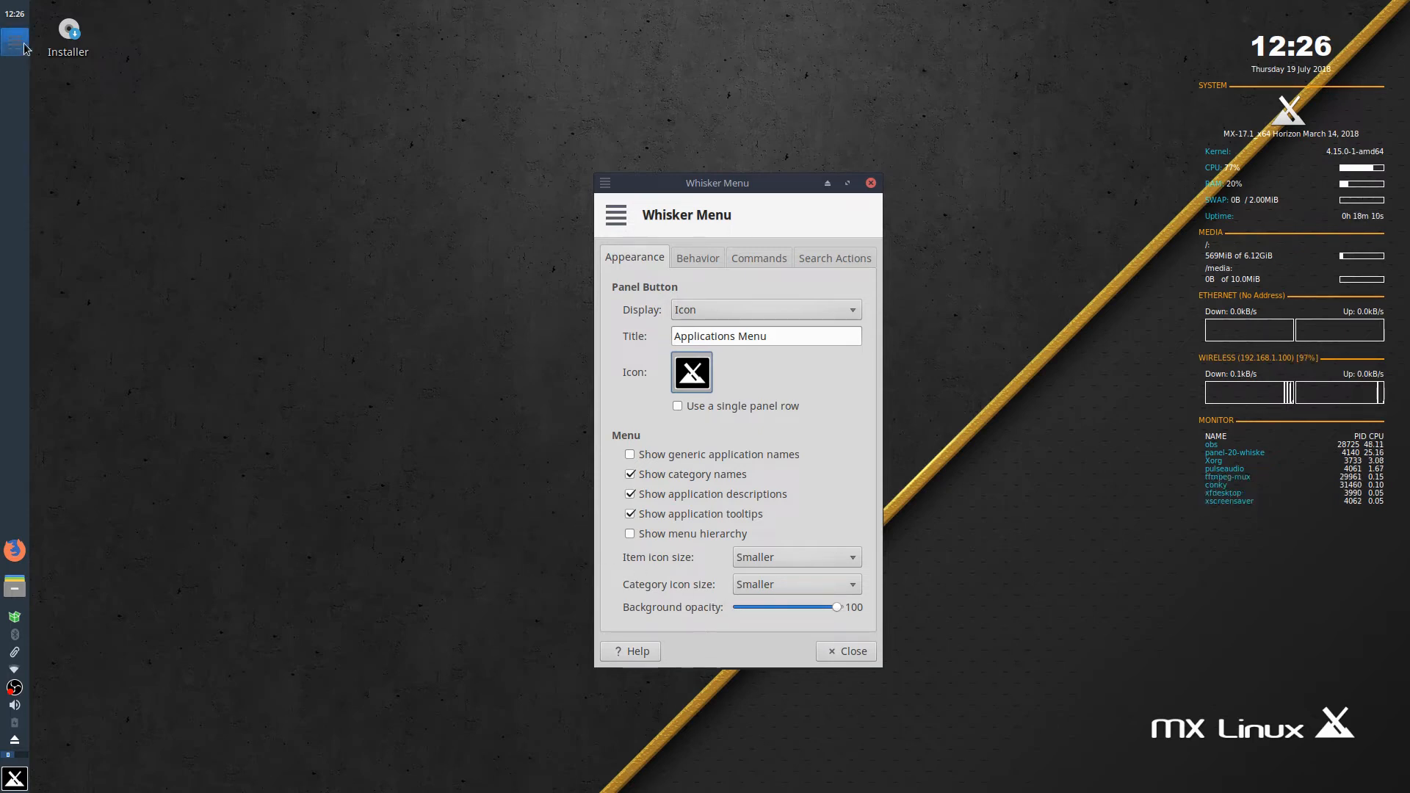
pyautogui.moveTo(764, 180)
pyautogui.mouseDown()
pyautogui.moveTo(877, 223)
pyautogui.moveTo(745, 170)
pyautogui.mouseUp()
pyautogui.click(1014, 233)
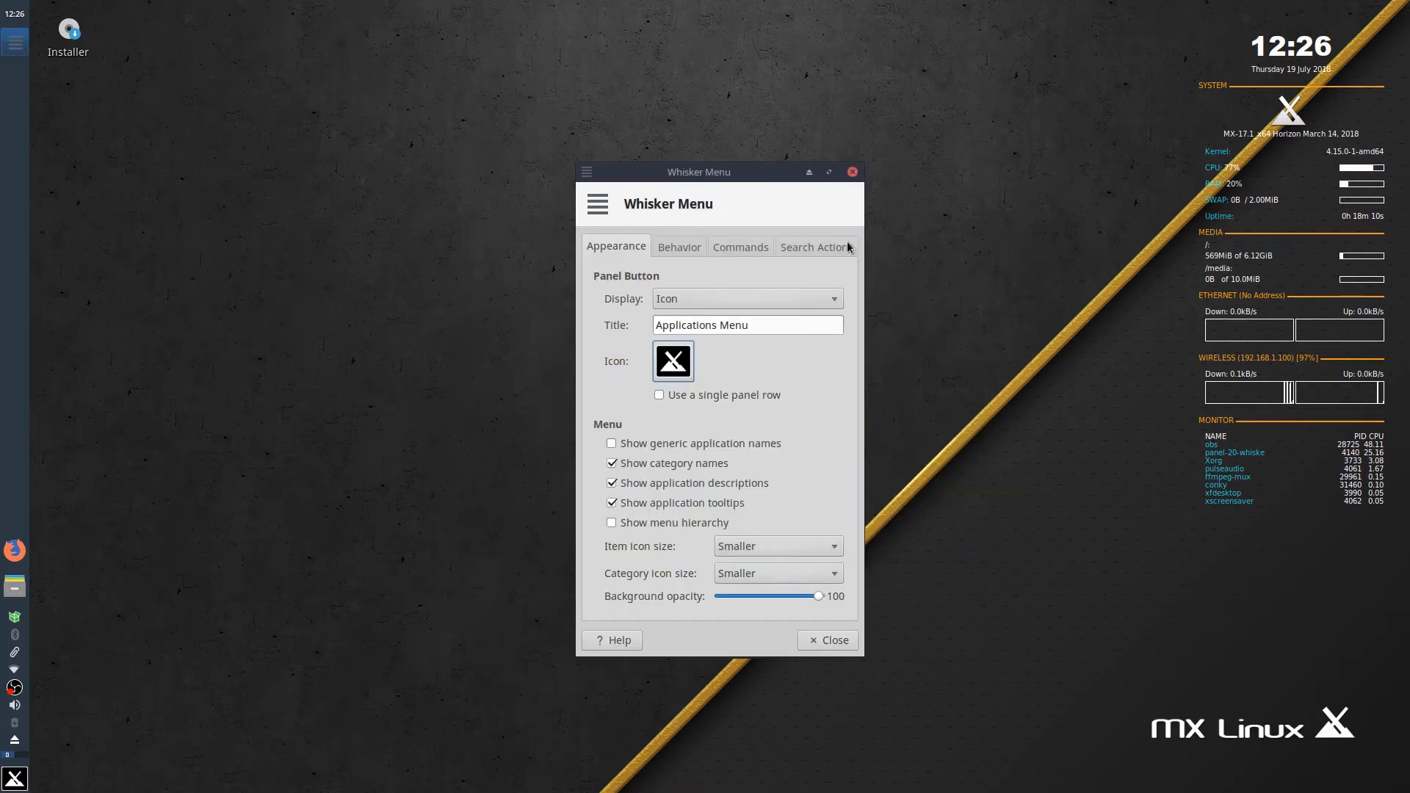
pyautogui.click(678, 246)
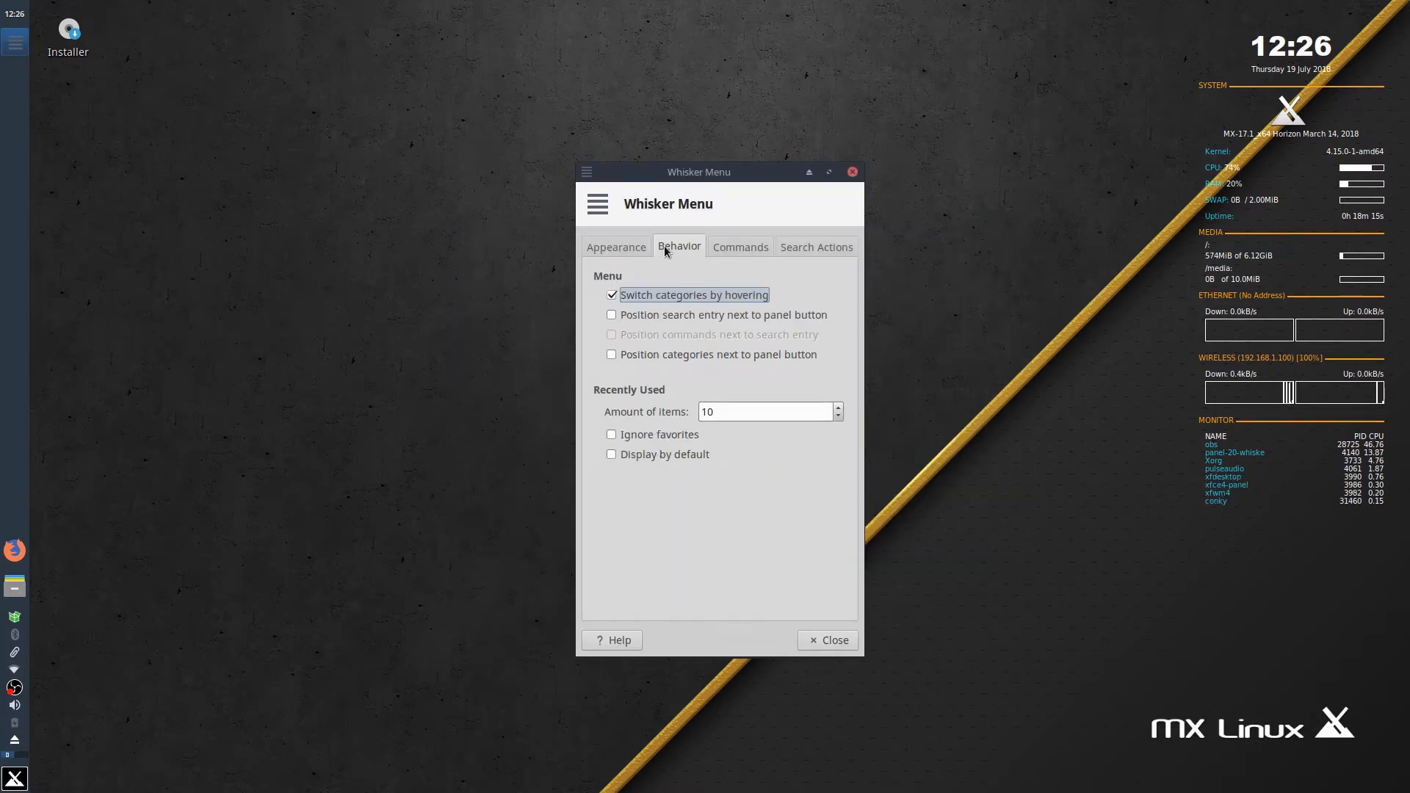
# Enable the options positioning the search entry, commands and categories next to the panel button, and check the changed menu layout.
pyautogui.click(611, 315)
pyautogui.click(612, 335)
pyautogui.click(611, 354)
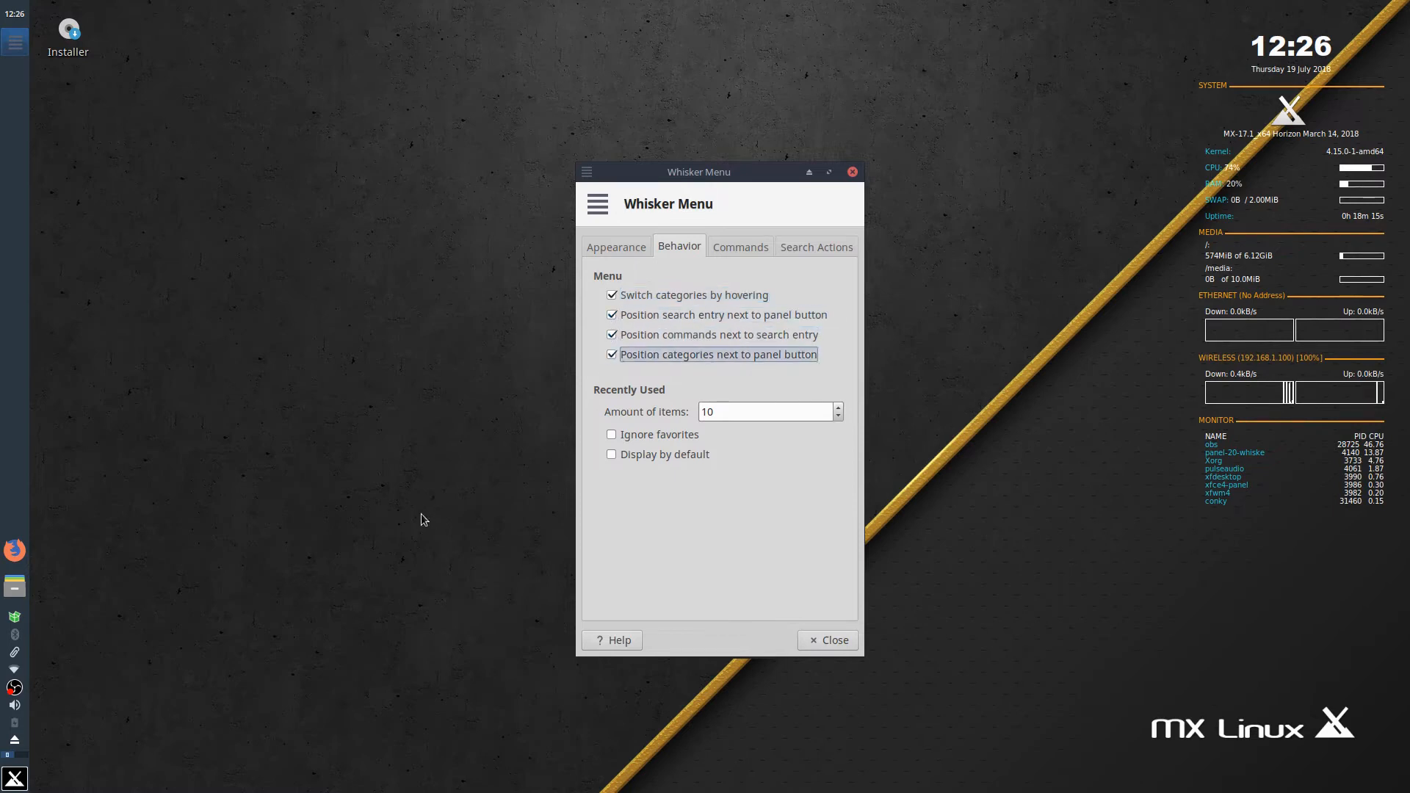
pyautogui.click(14, 778)
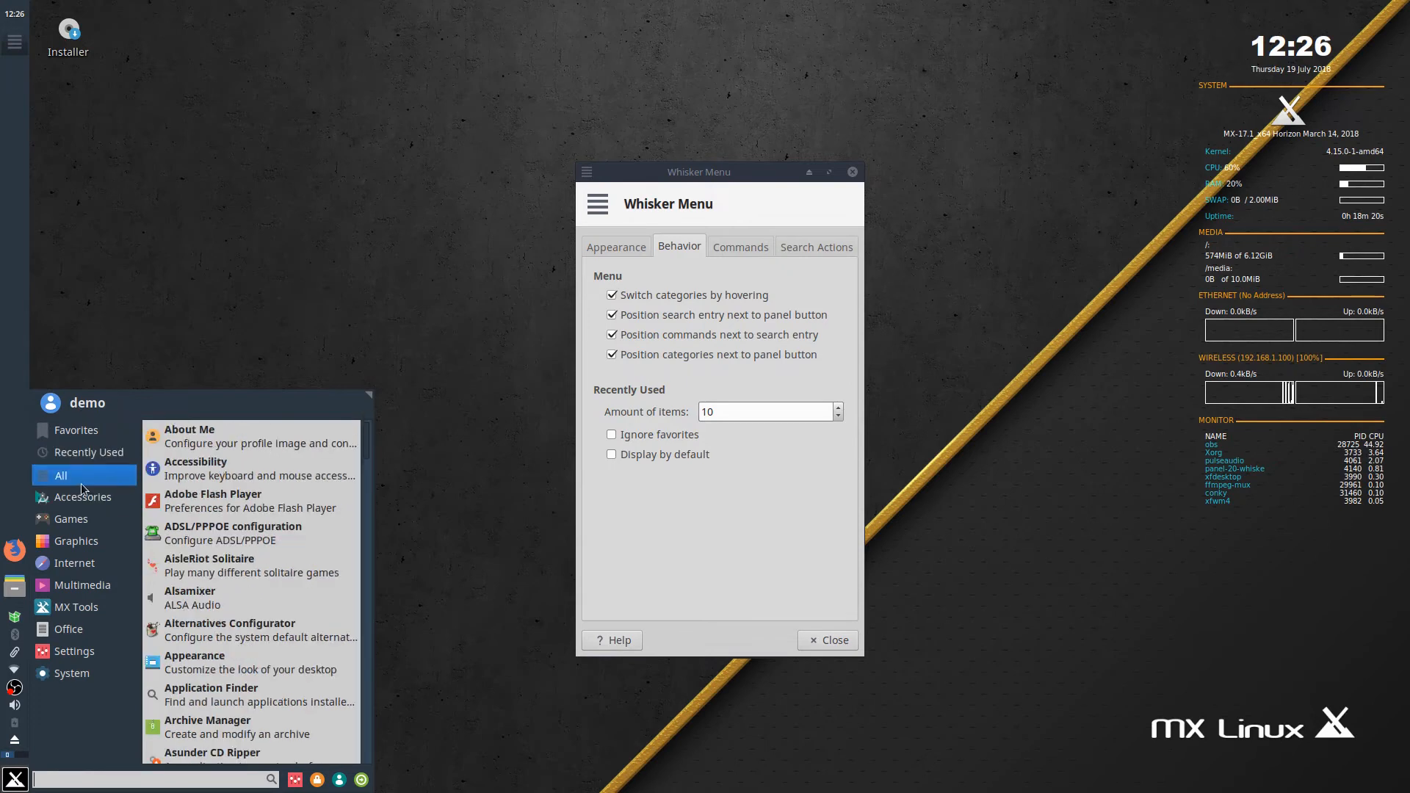
pyautogui.click(616, 247)
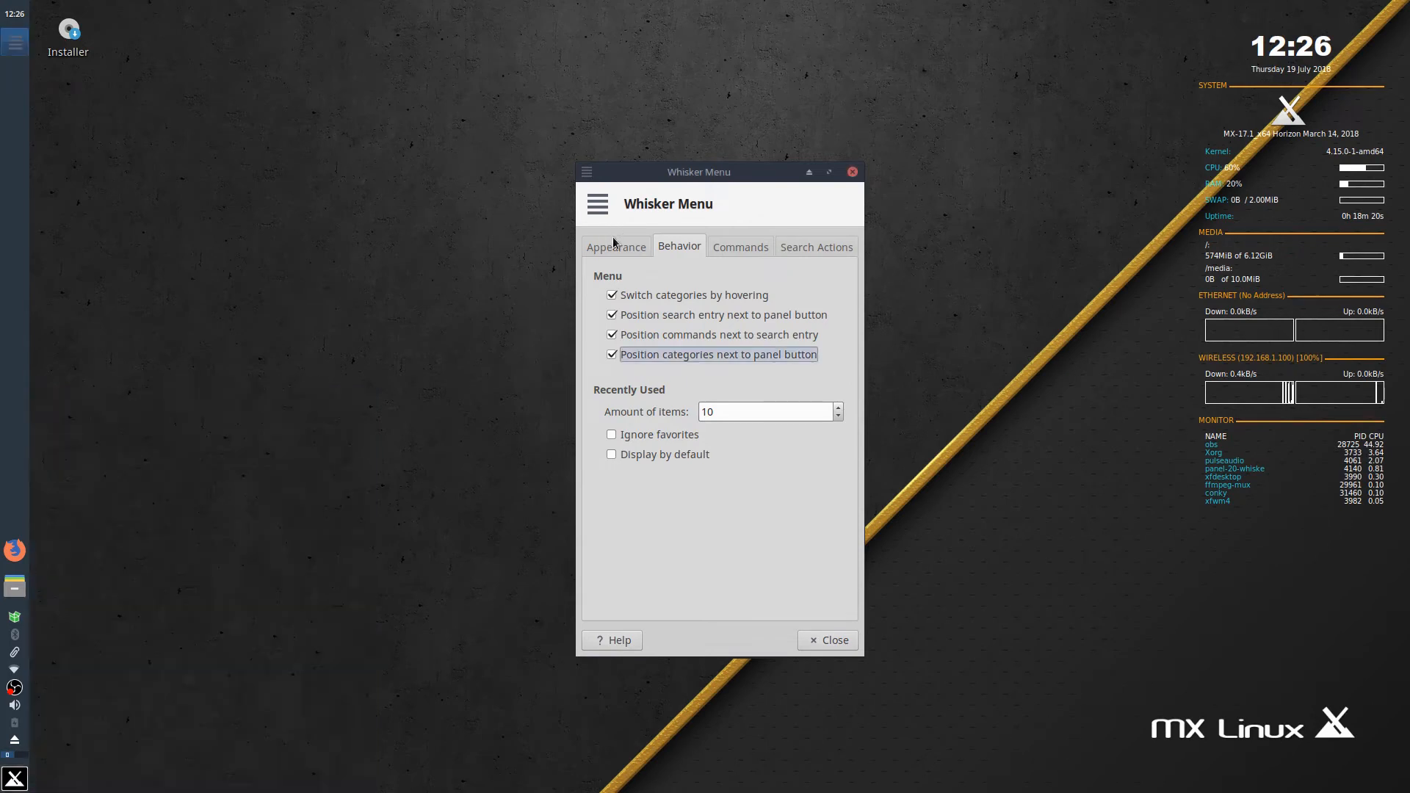
# Try background opacities of 60 and 20 for the Whisker Menu, checking the menu's look after each change.
pyautogui.click(616, 247)
pyautogui.moveTo(759, 596); pyautogui.dragTo(751, 596)
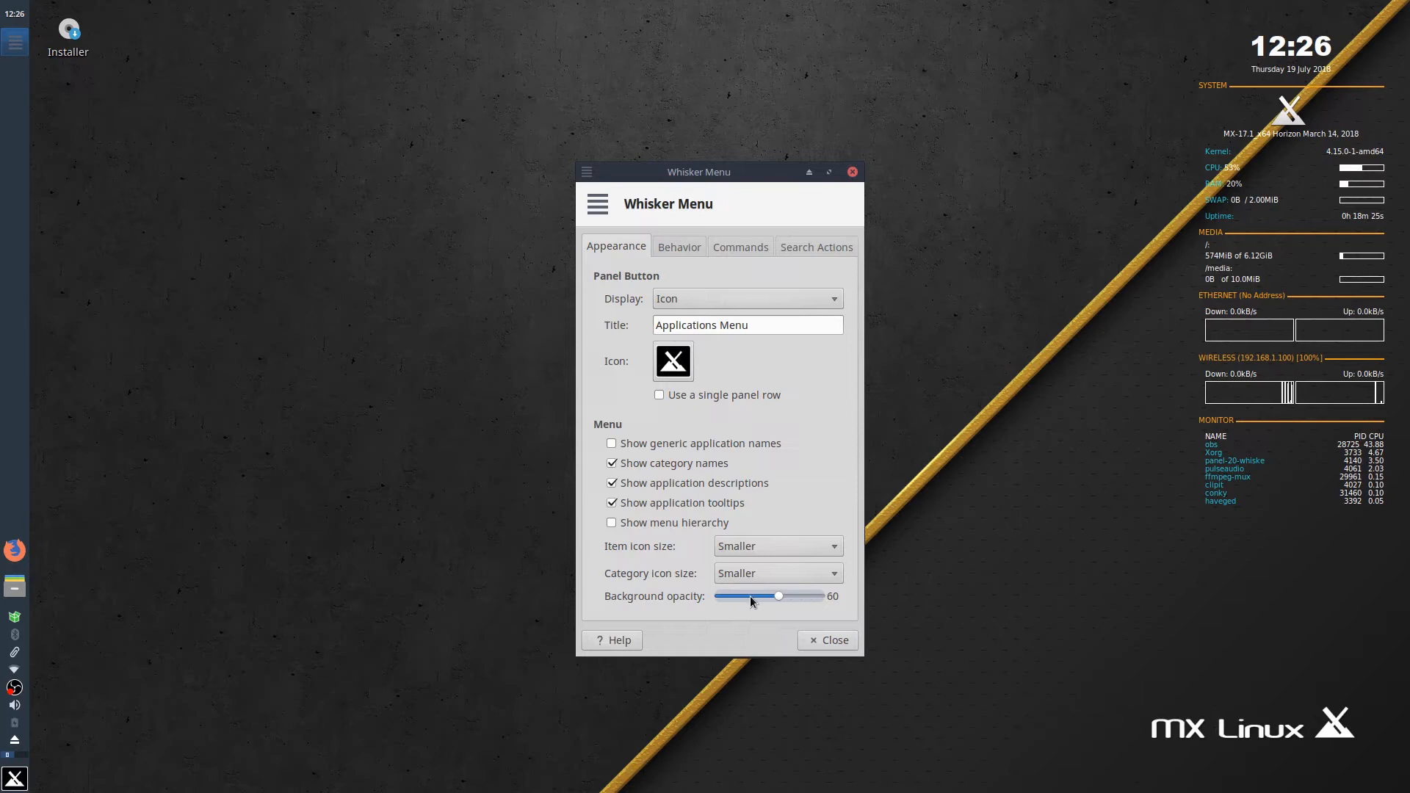
pyautogui.click(26, 774)
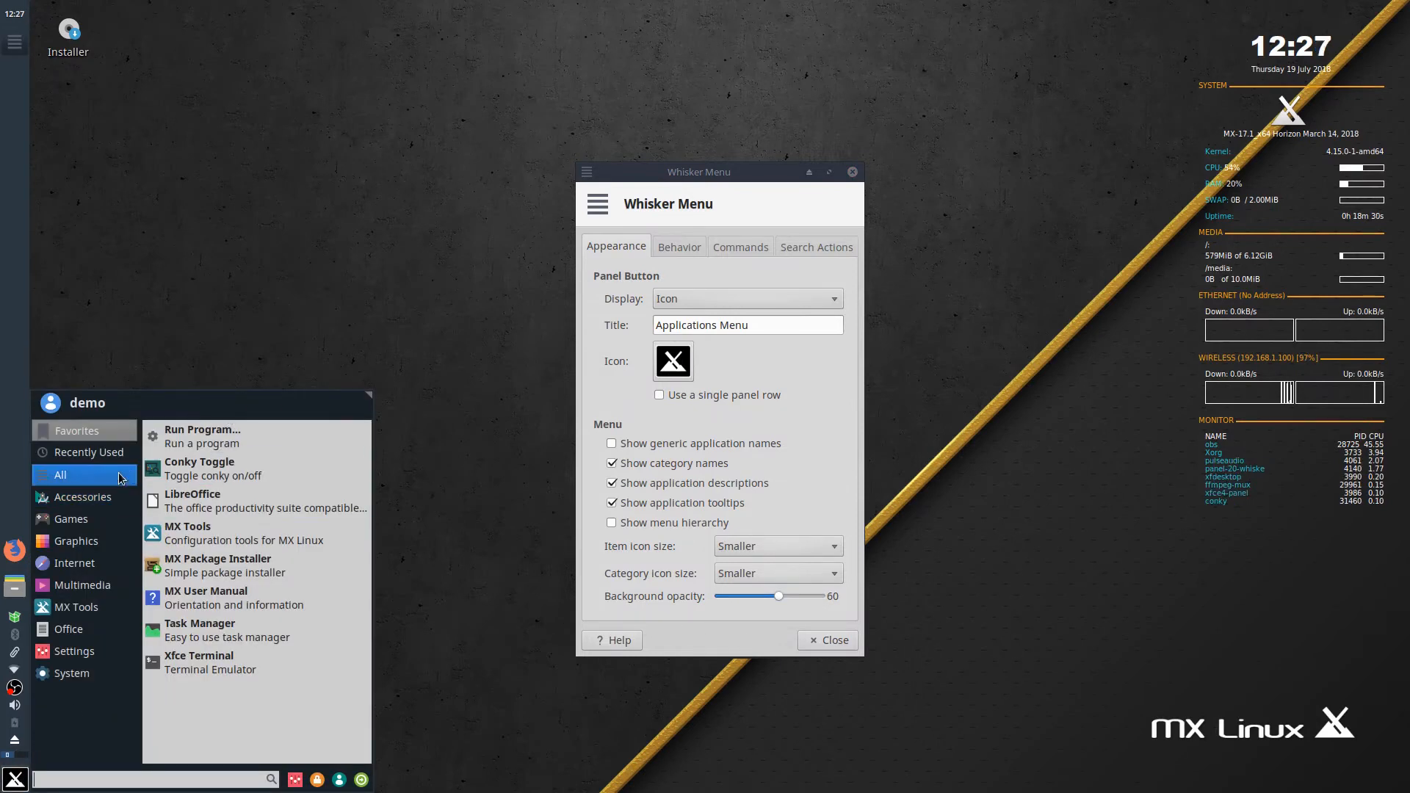
pyautogui.click(737, 596)
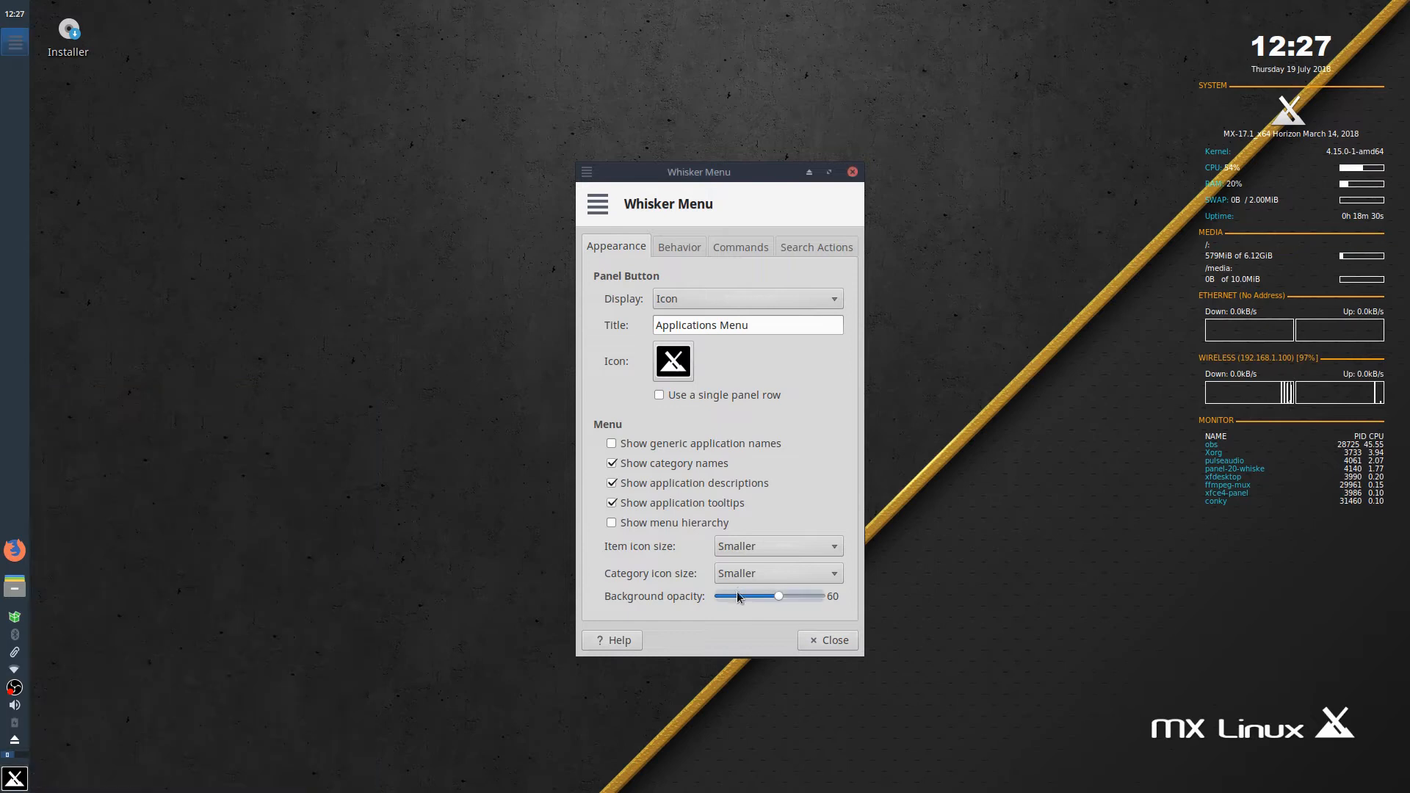
pyautogui.click(15, 777)
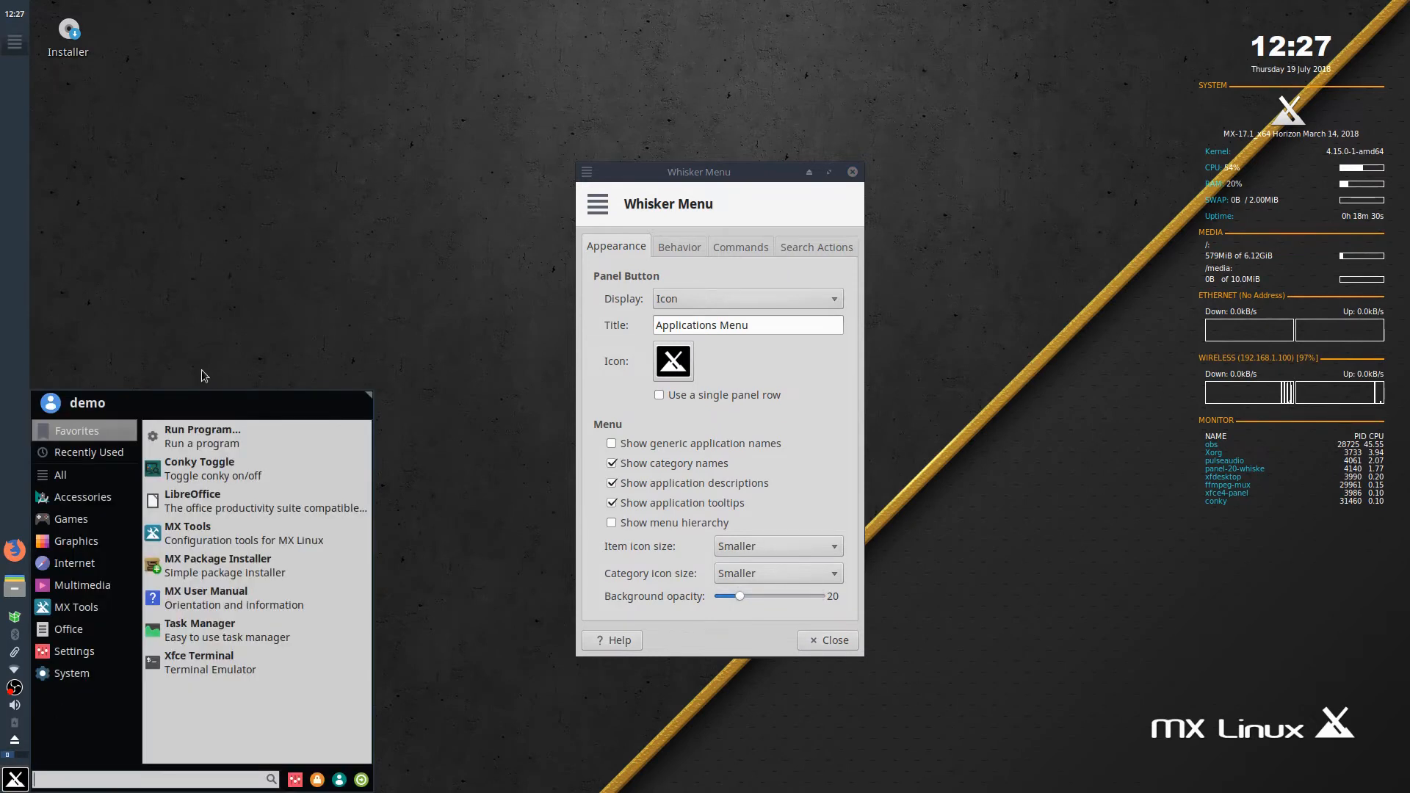
# Raise the Whisker Menu's background opacity to 80.
pyautogui.click(736, 598)
pyautogui.click(798, 599)
pyautogui.click(799, 599)
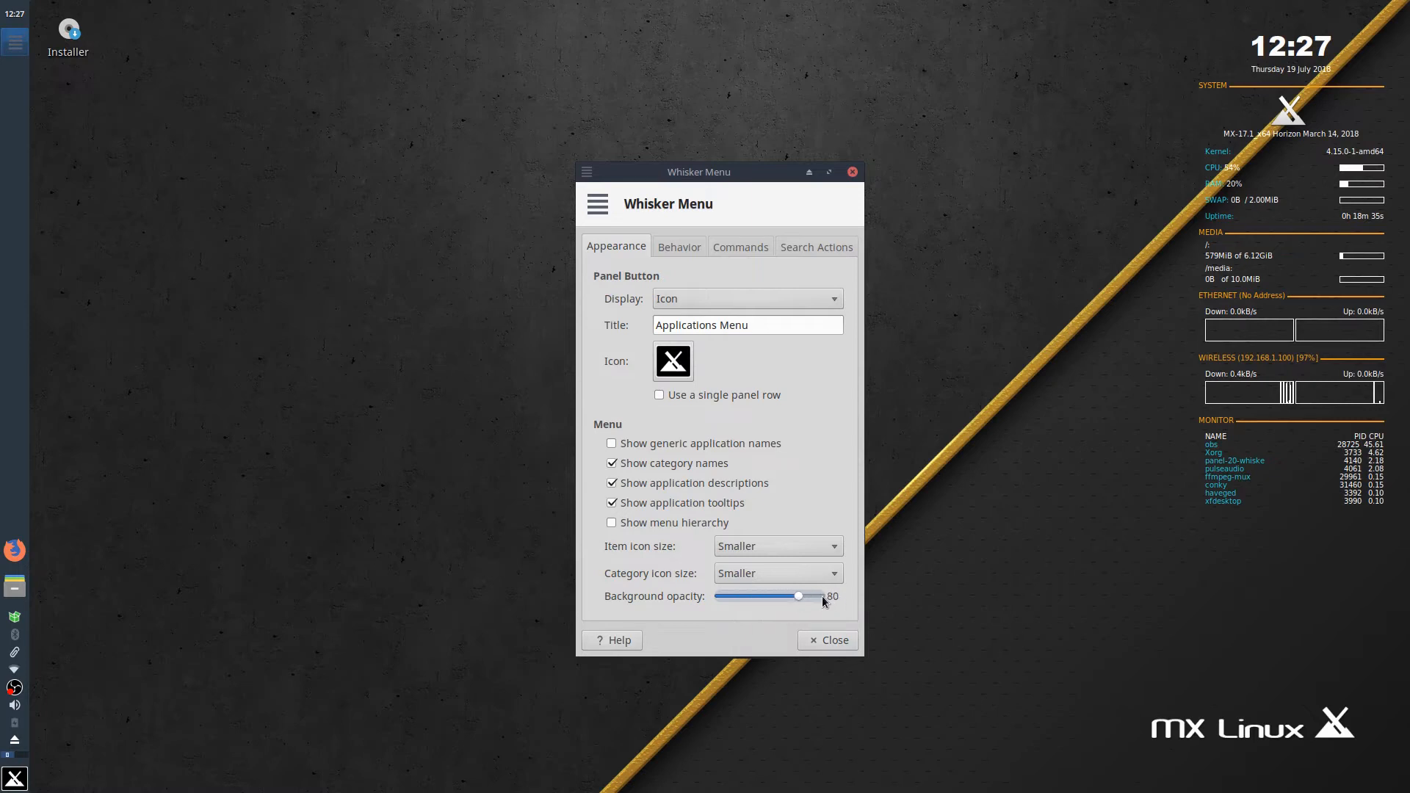
# Review the Whisker Menu's Commands and Search Actions settings and close its properties.
pyautogui.click(736, 245)
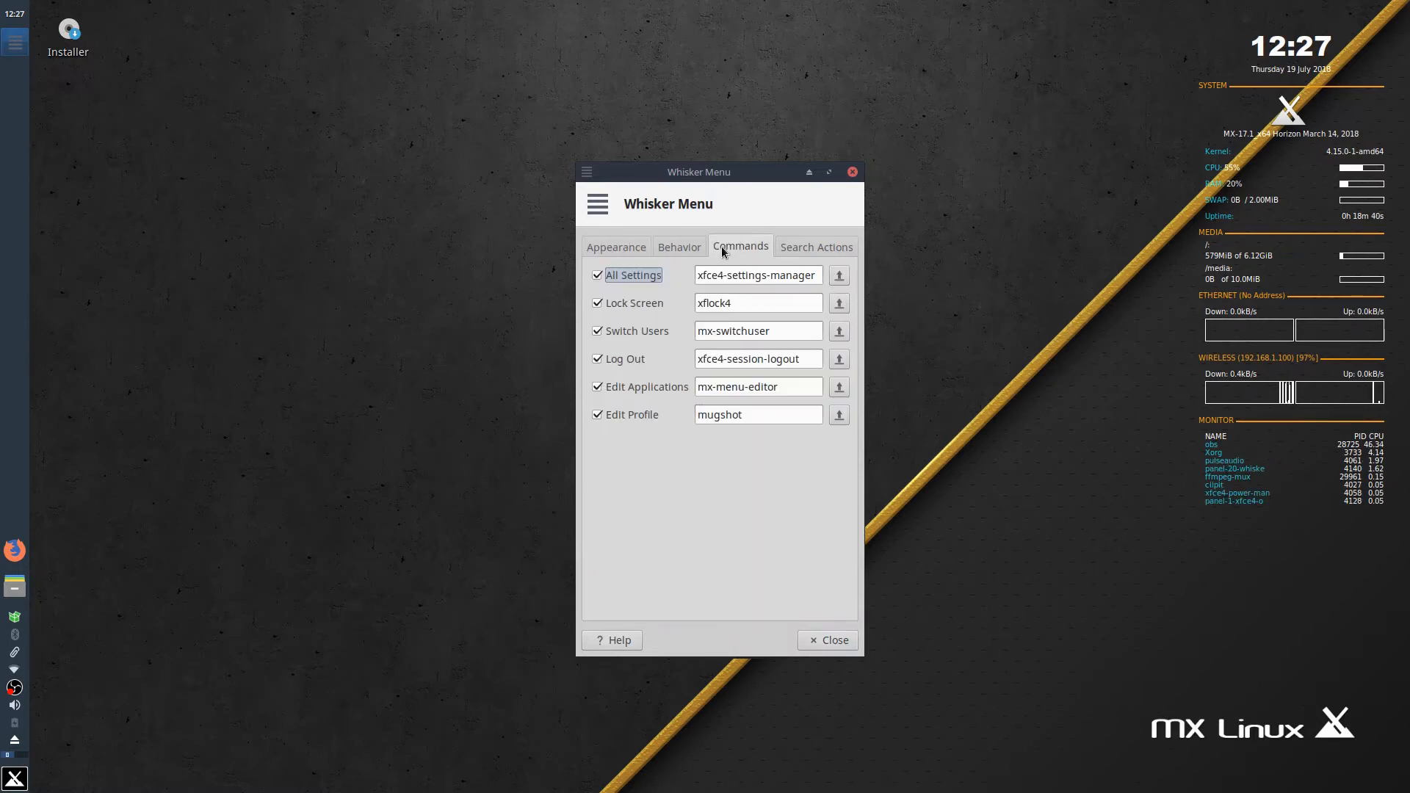
pyautogui.click(818, 252)
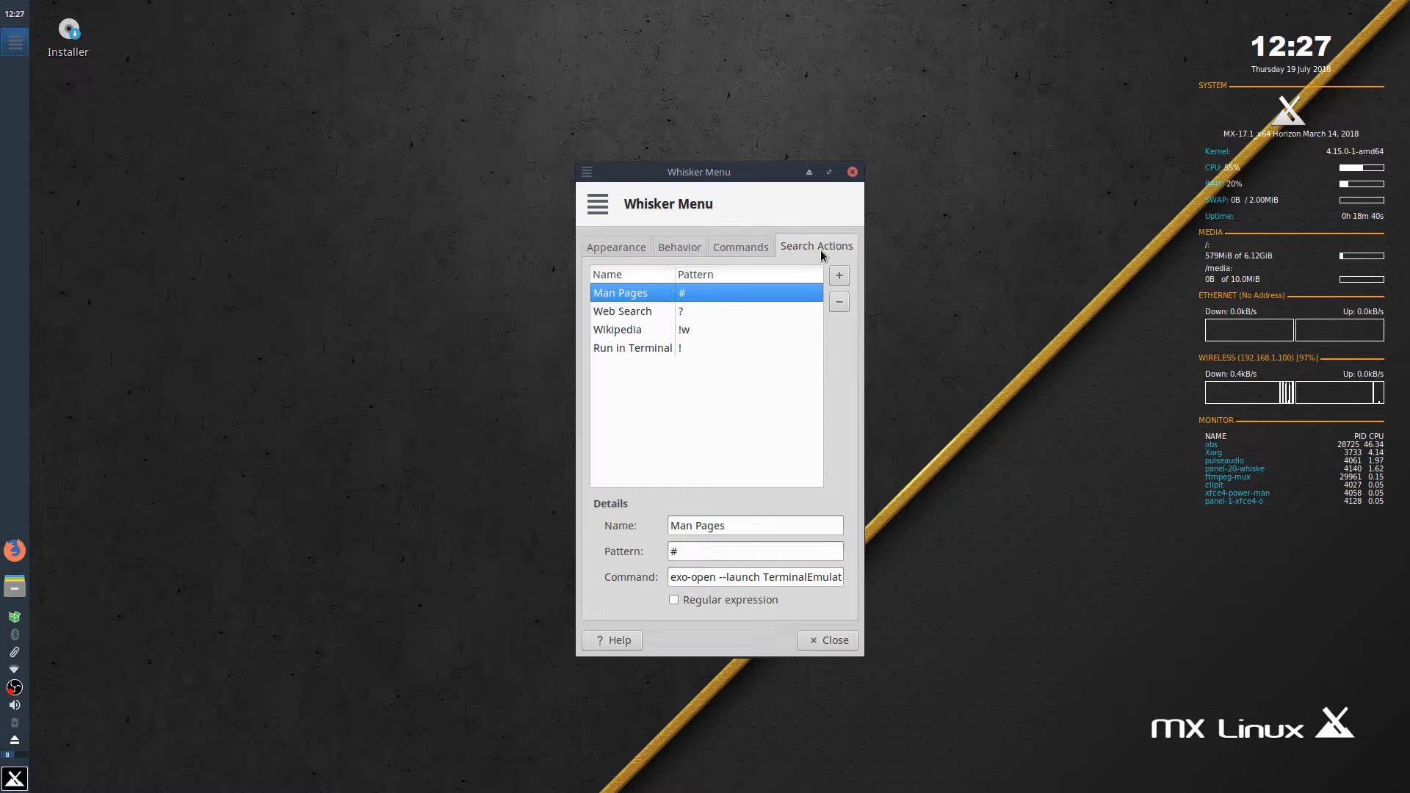
pyautogui.click(853, 174)
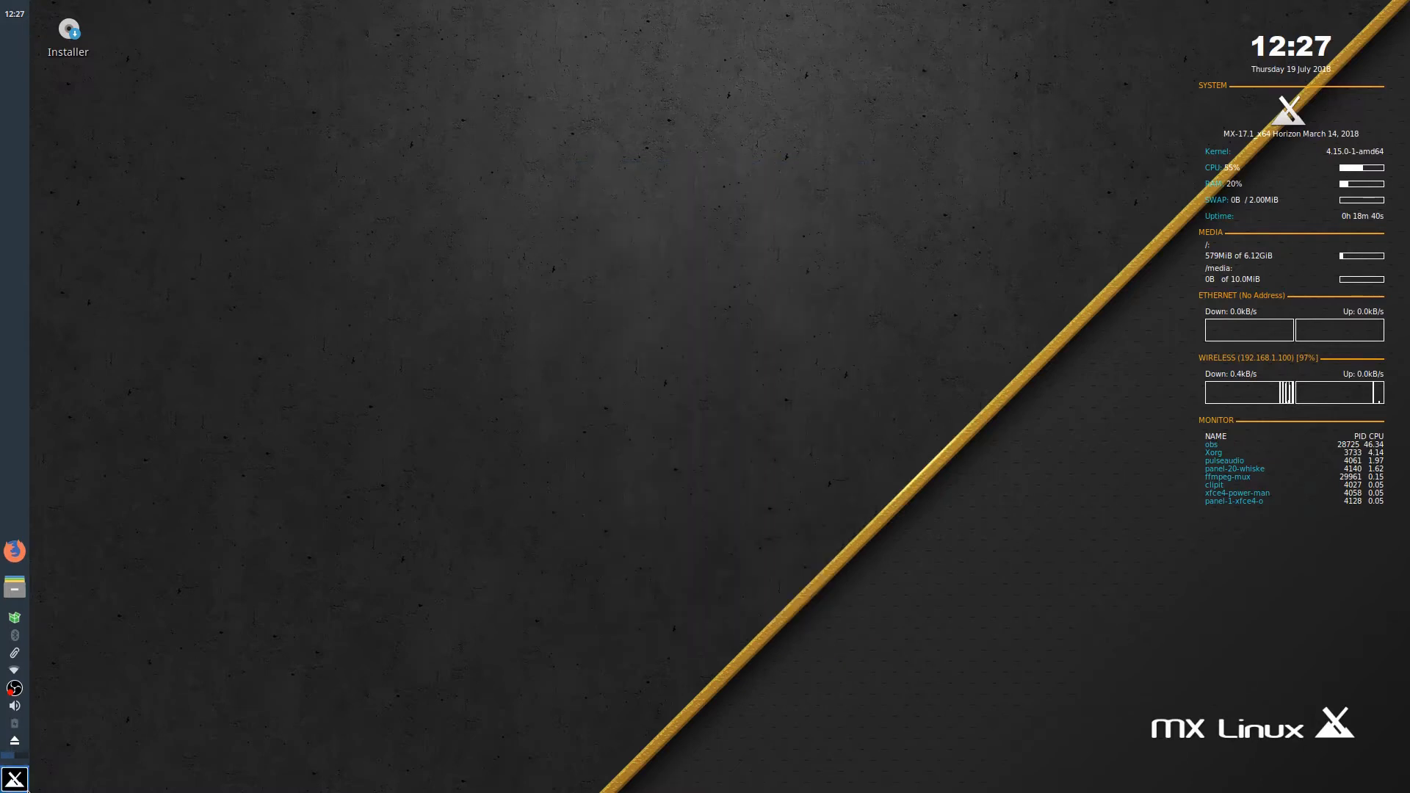
# Look over the applications menu's Favorites and Recently Used lists, and launch Xfce Terminal from Favorites.
pyautogui.click(22, 784)
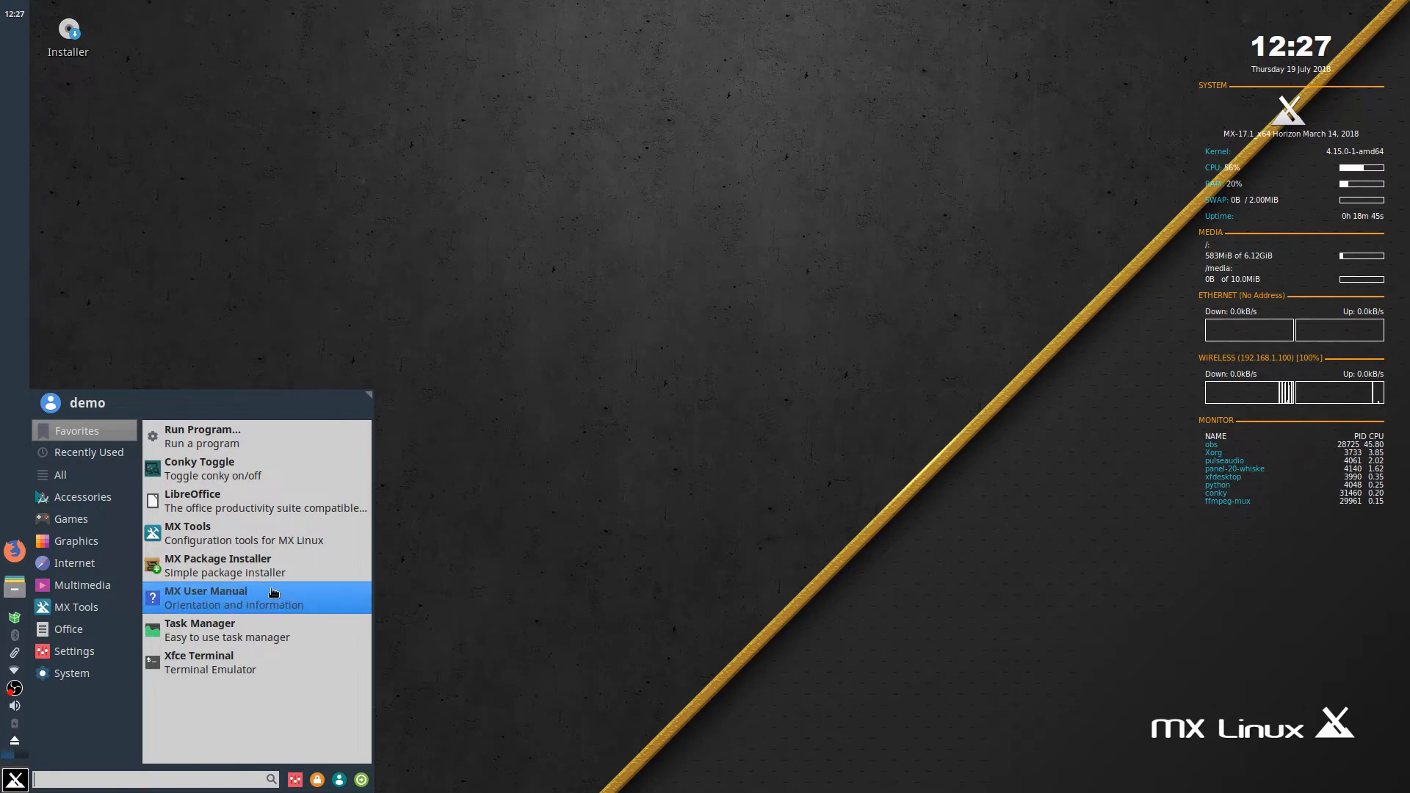
pyautogui.click(94, 449)
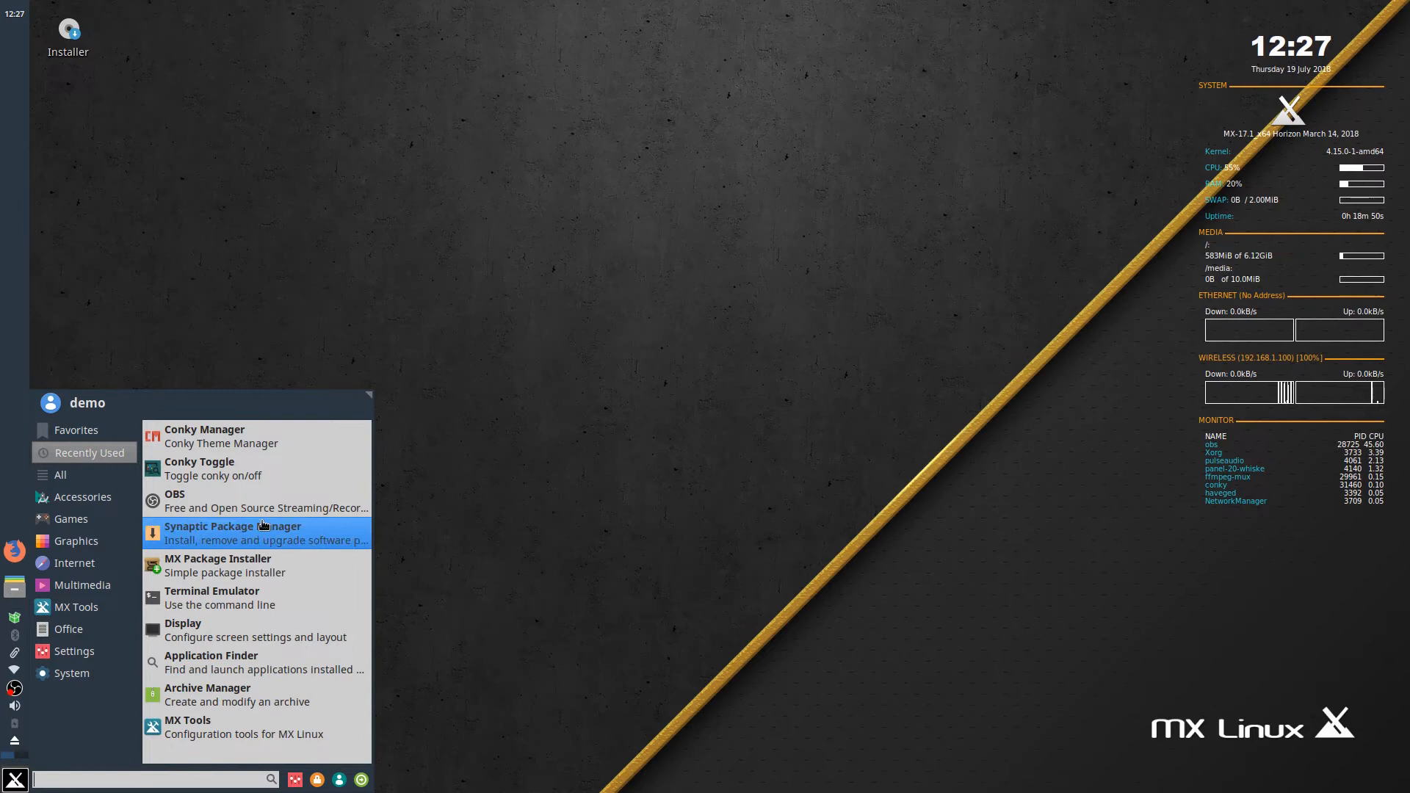
pyautogui.click(121, 438)
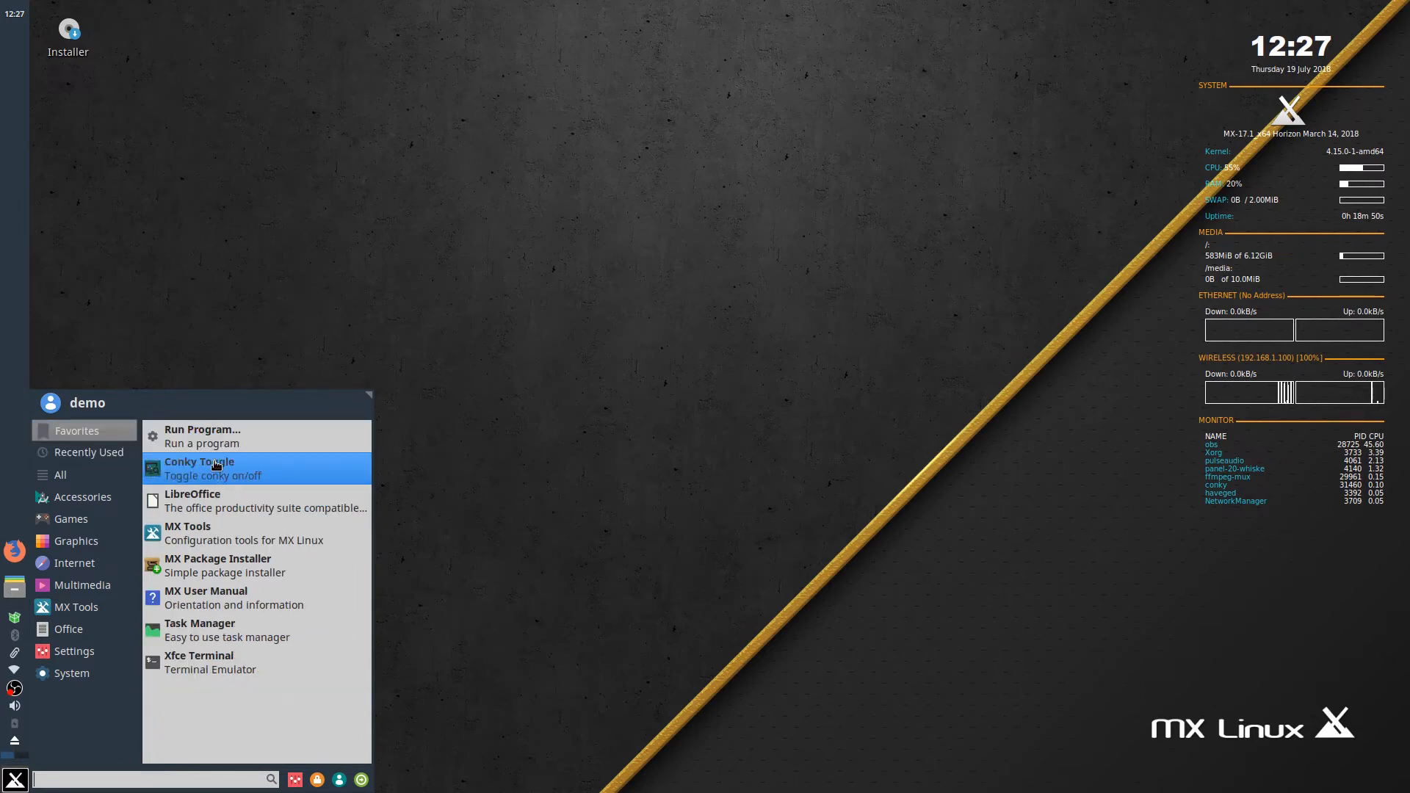
pyautogui.click(230, 656)
# Move the terminal window to the middle of the desktop, and show and dismiss its window options.
pyautogui.moveTo(180, 17); pyautogui.dragTo(502, 271)
pyautogui.rightClick(502, 271)
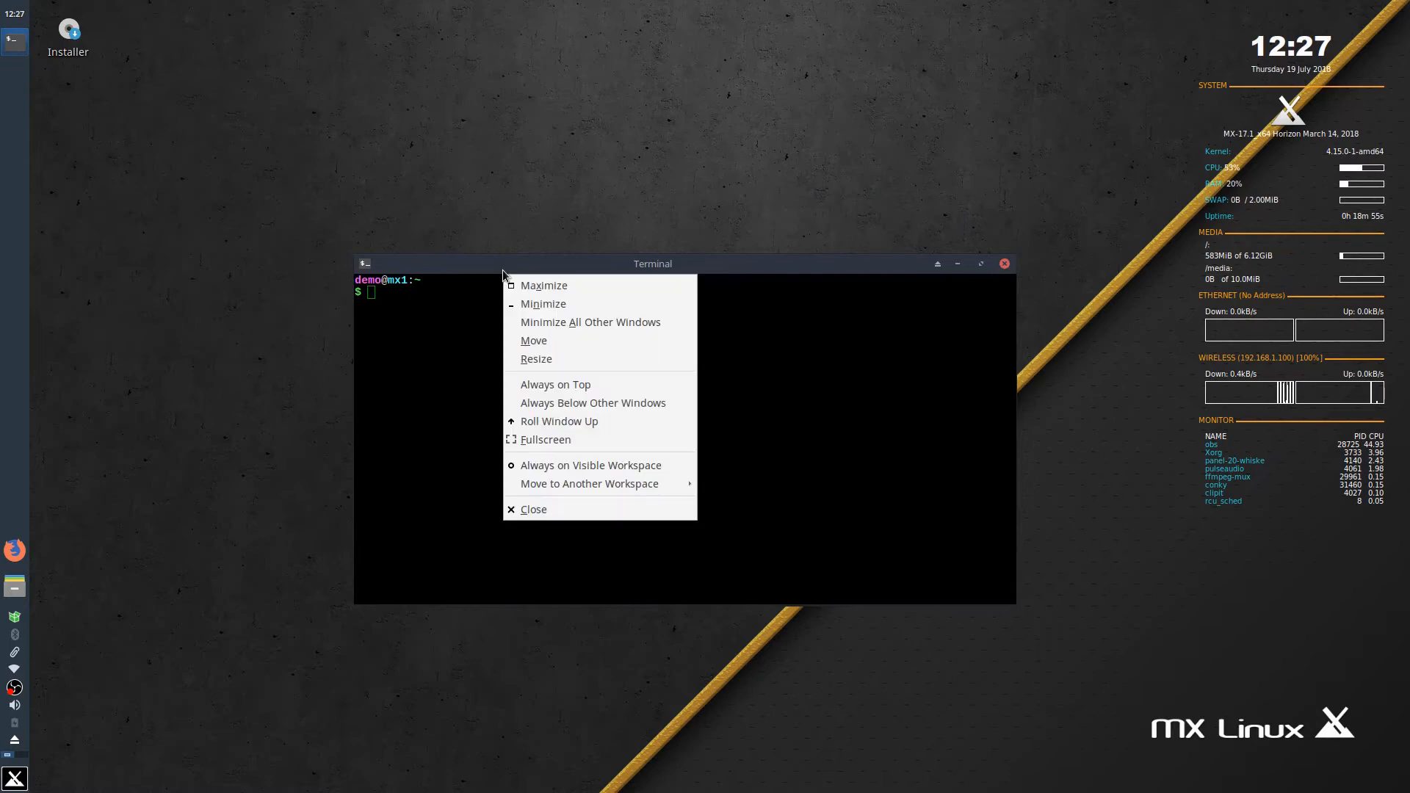
pyautogui.click(466, 449)
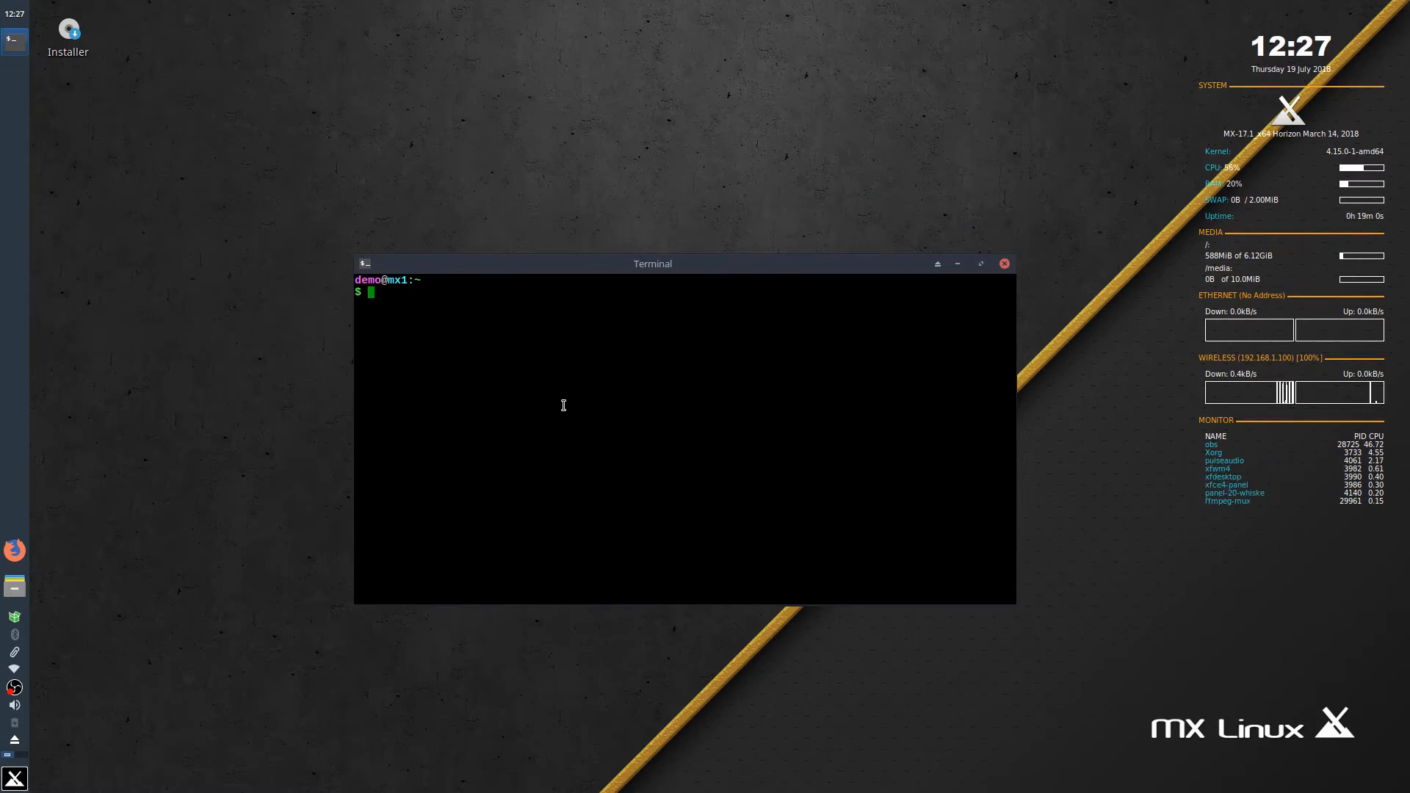
# Open the Terminal Preferences, place the dialog and the terminal side by side, and show the Appearance settings.
pyautogui.rightClick(649, 388)
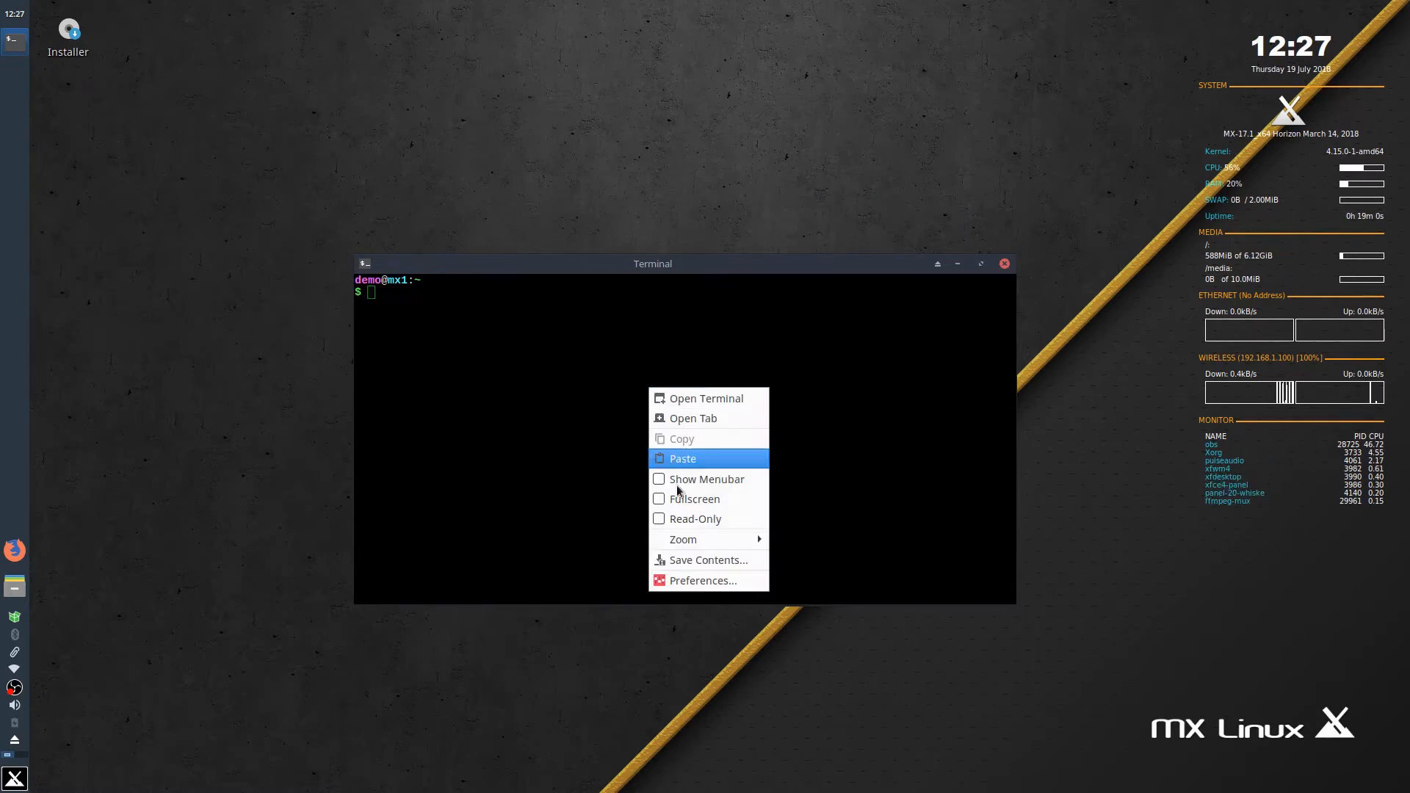
pyautogui.click(694, 581)
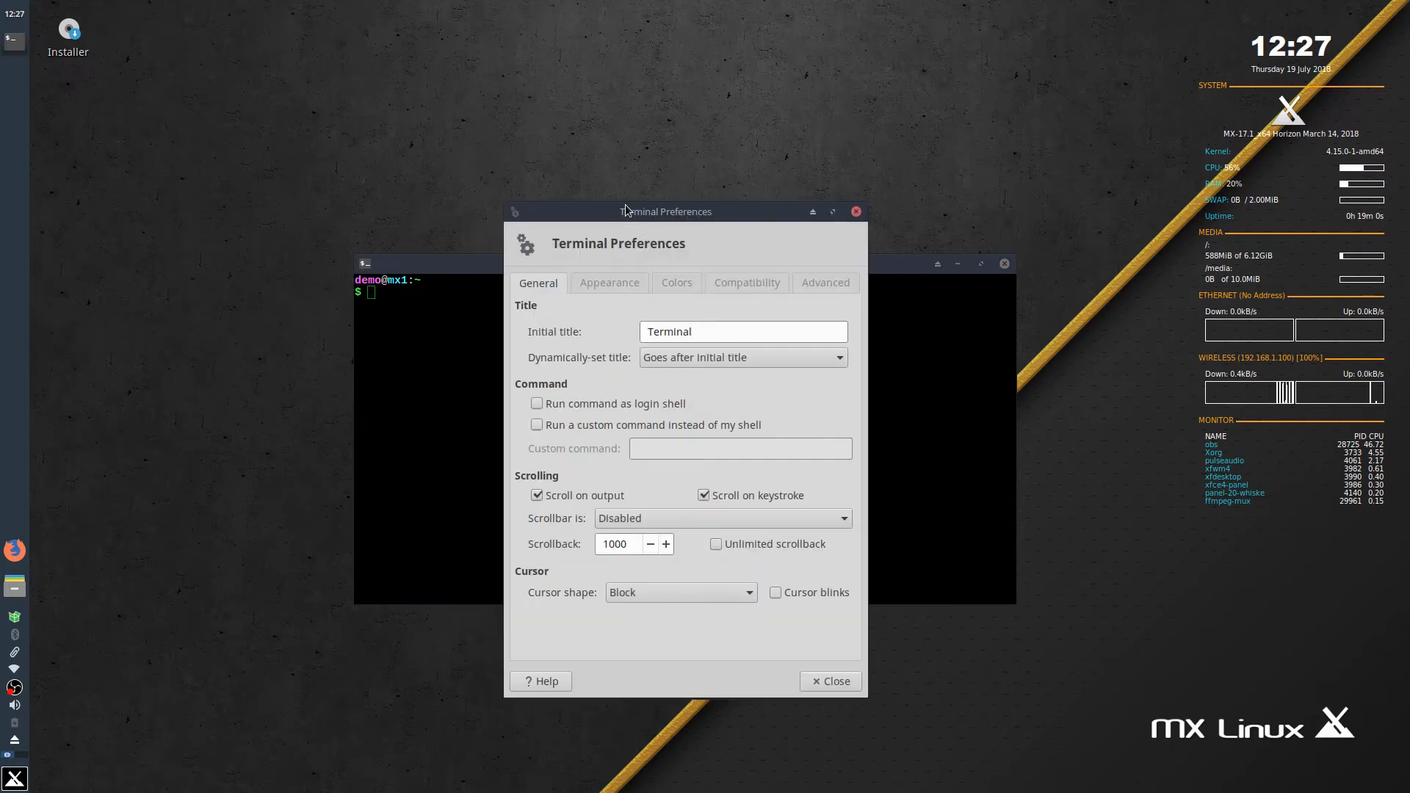
pyautogui.moveTo(593, 216); pyautogui.dragTo(356, 219)
pyautogui.moveTo(712, 268); pyautogui.dragTo(1021, 289)
pyautogui.click(350, 290)
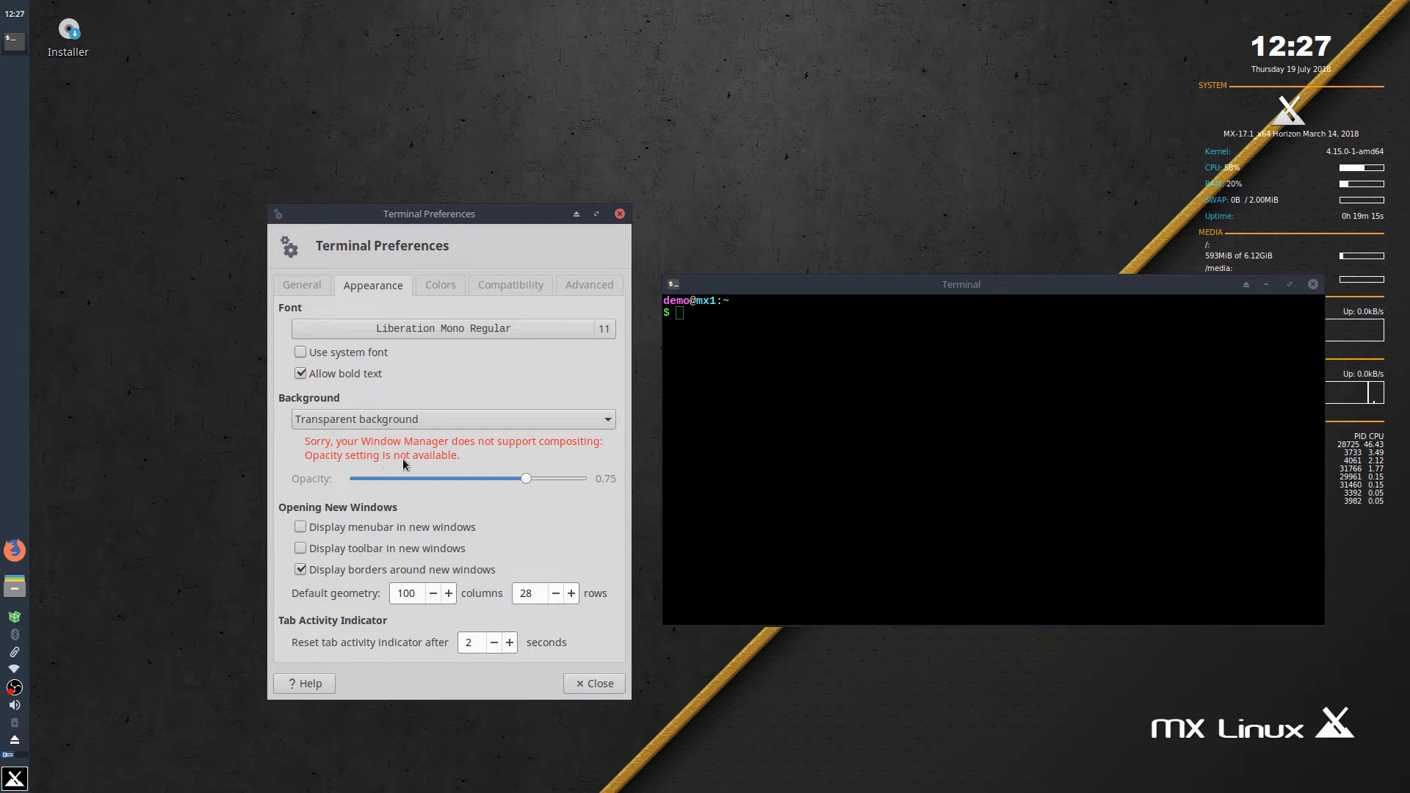
# Search the applications menu for "compo" and clear the search.
pyautogui.click(15, 778)
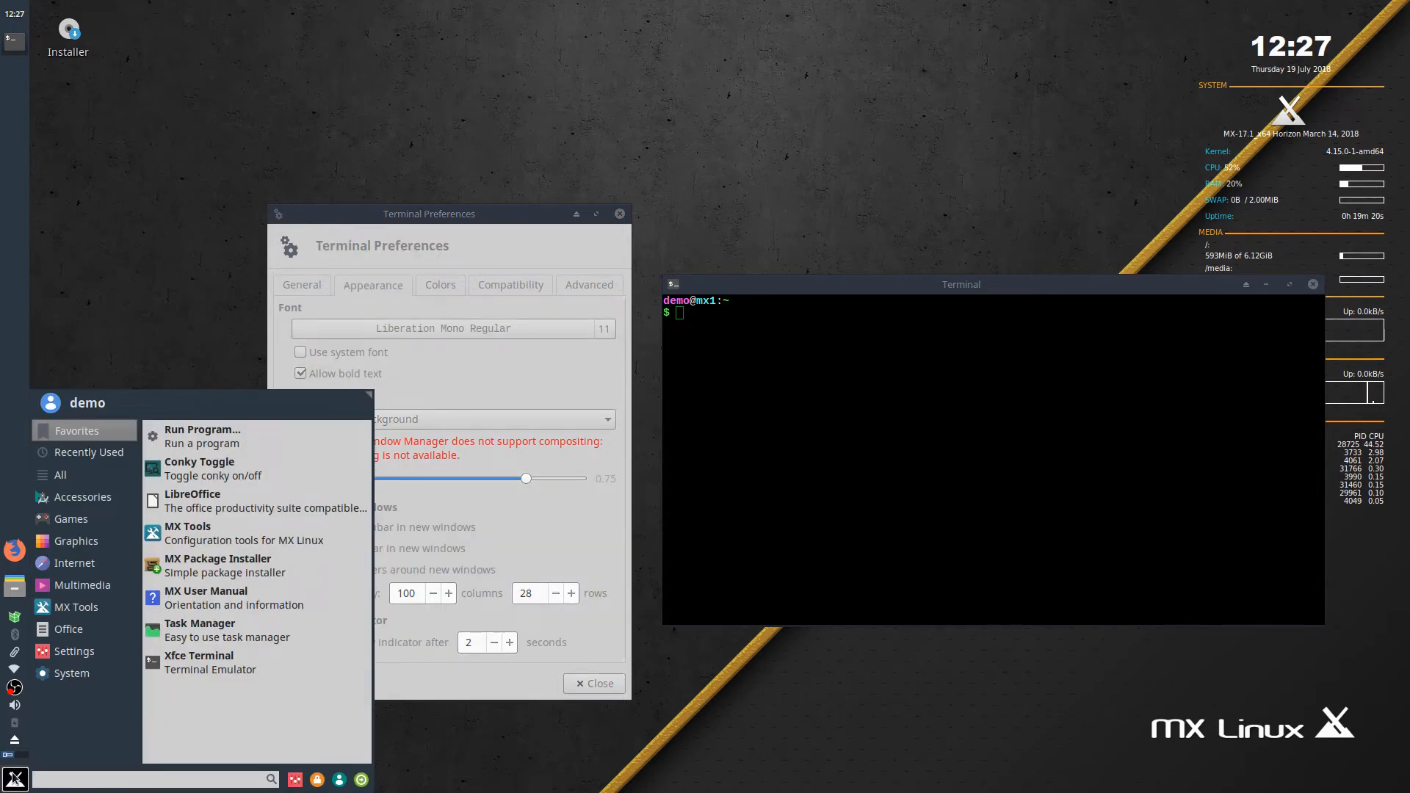
pyautogui.write('compo')
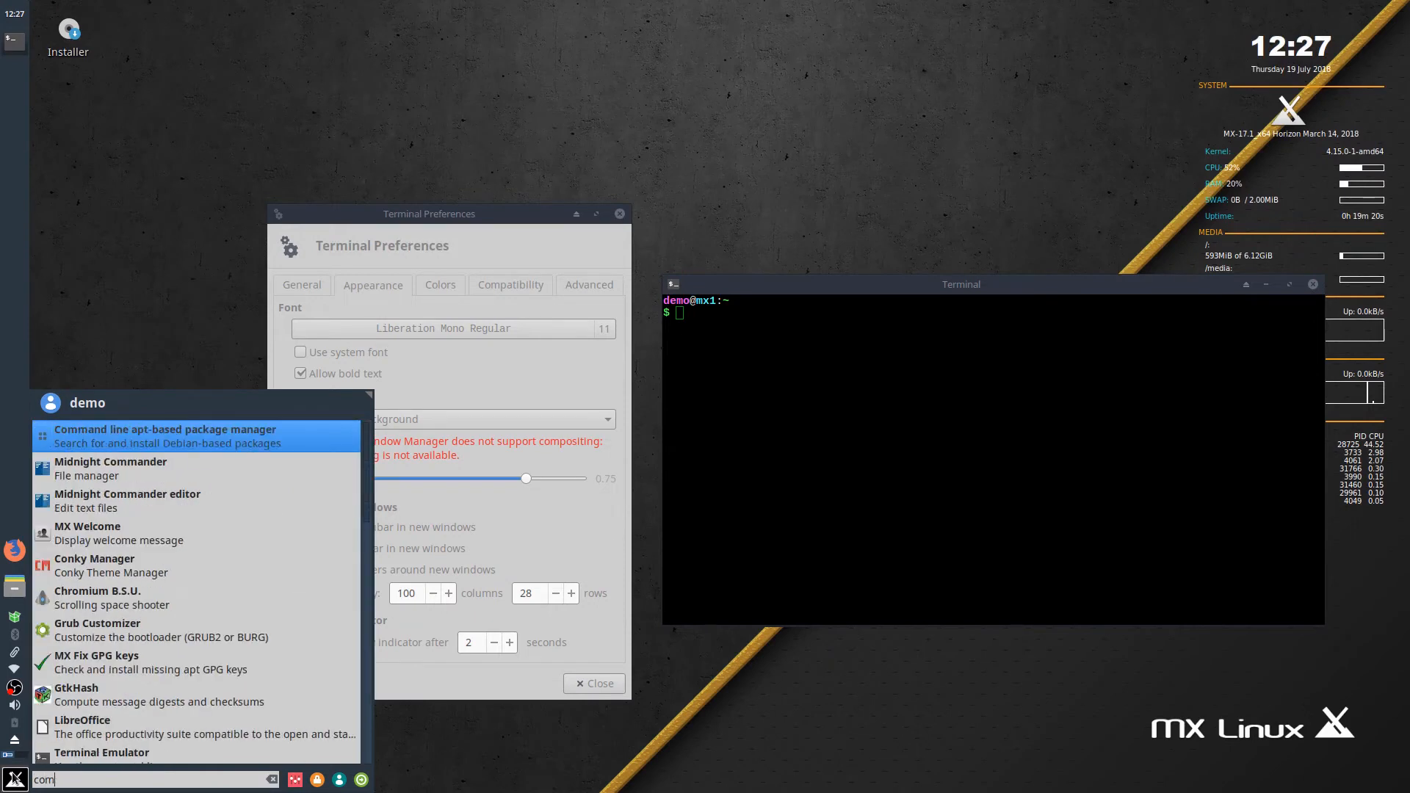
pyautogui.press('BackSpace')
pyautogui.press('BackSpace')
pyautogui.press('BackSpace')
pyautogui.press('BackSpace')
pyautogui.press('BackSpace')
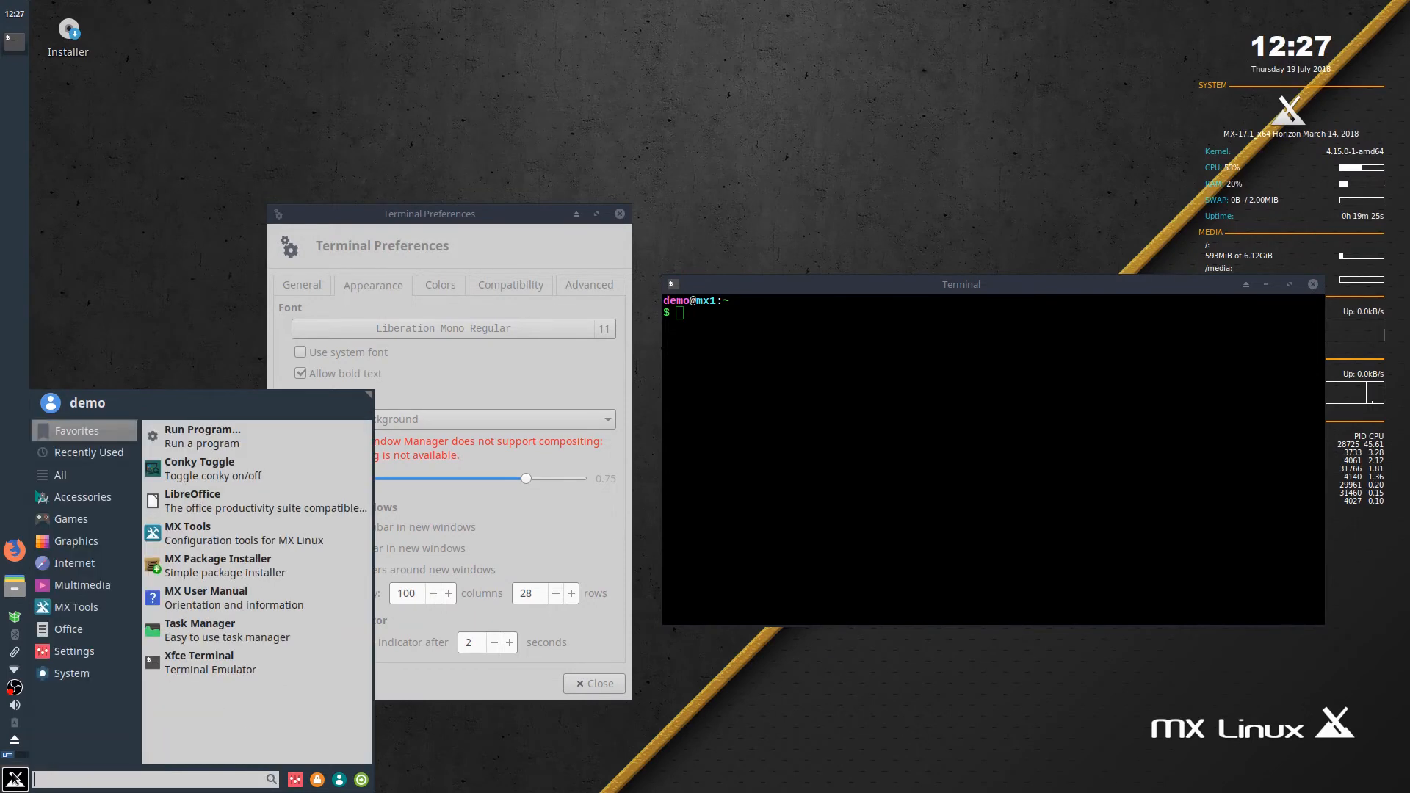
# Open the desktop Settings manager, look at MX Tools, and close MX Tools again.
pyautogui.click(294, 779)
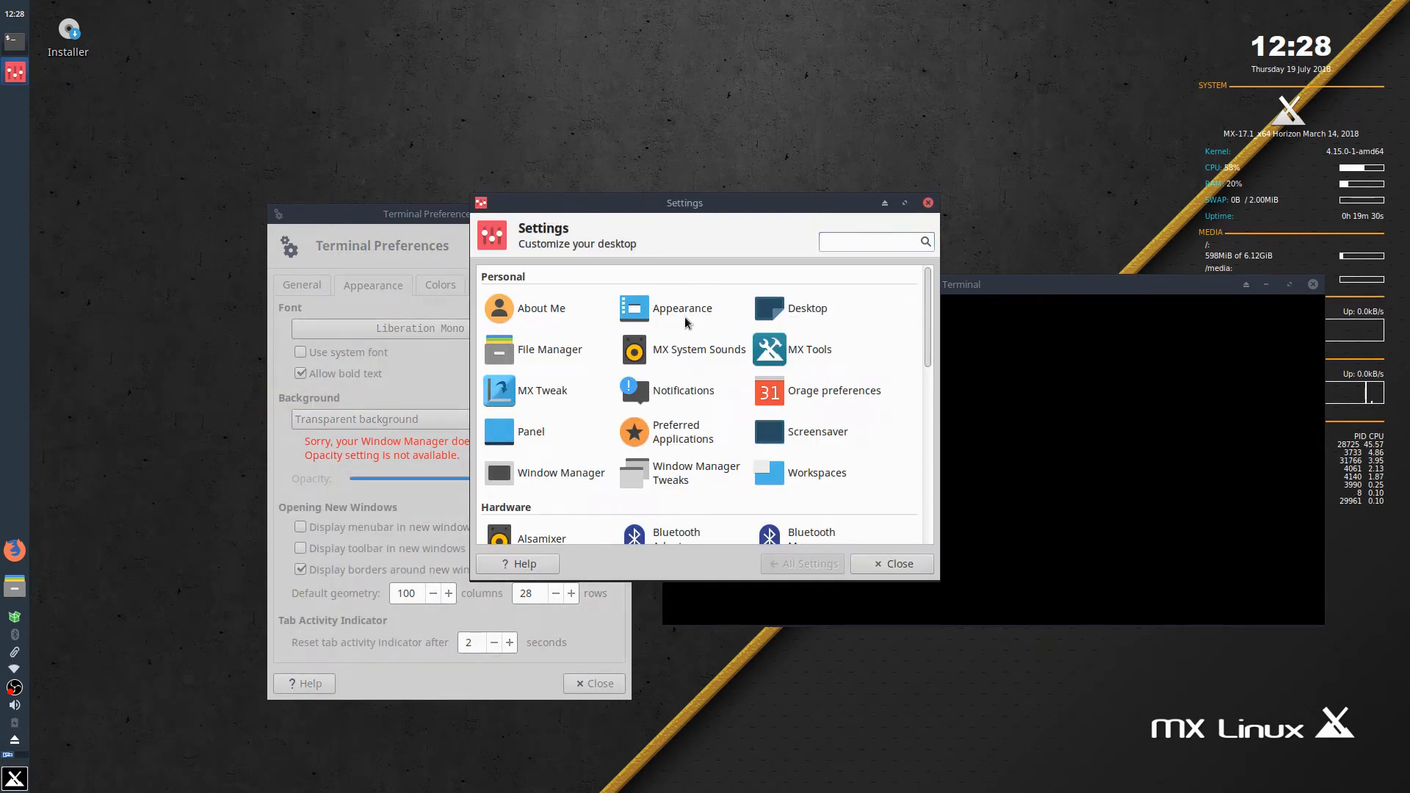
pyautogui.click(785, 340)
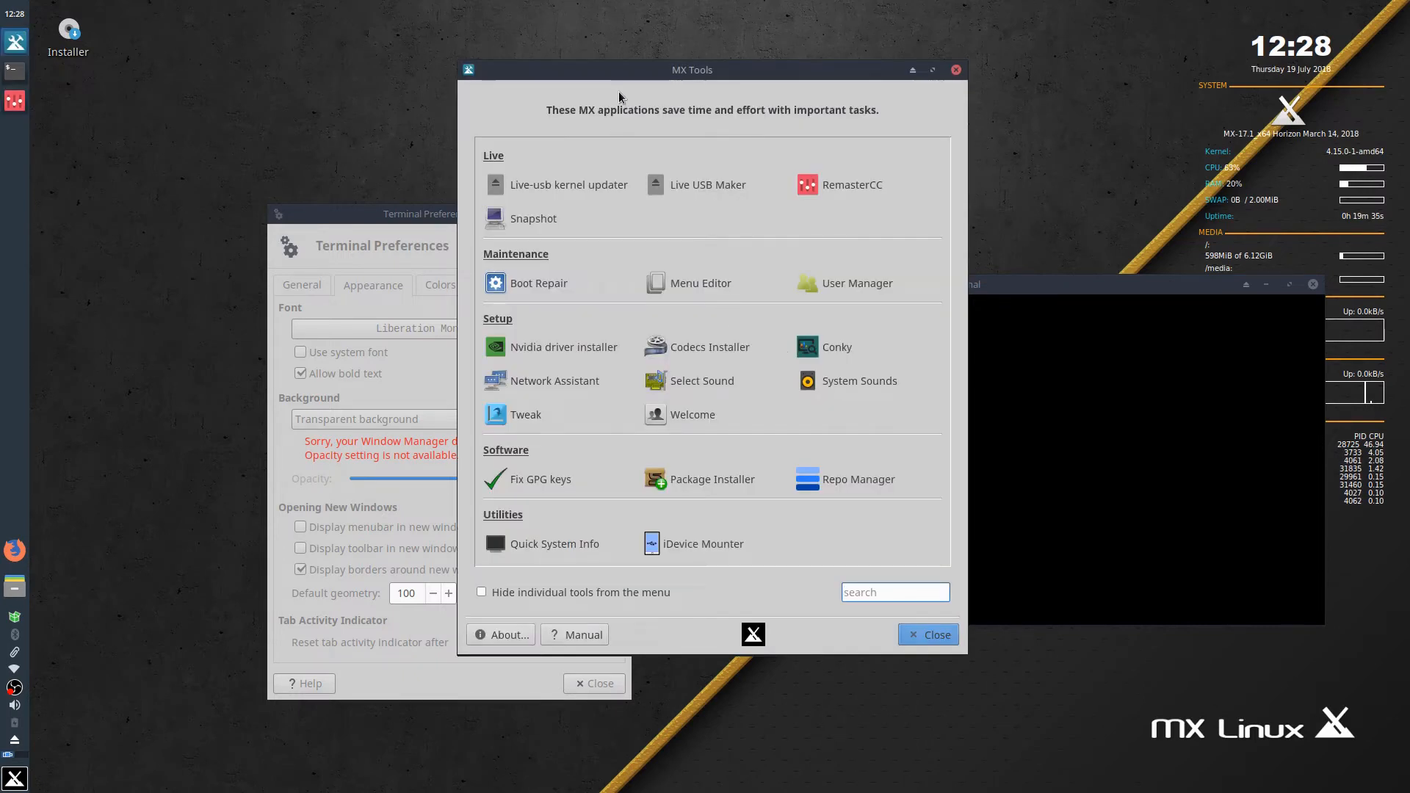
pyautogui.click(957, 69)
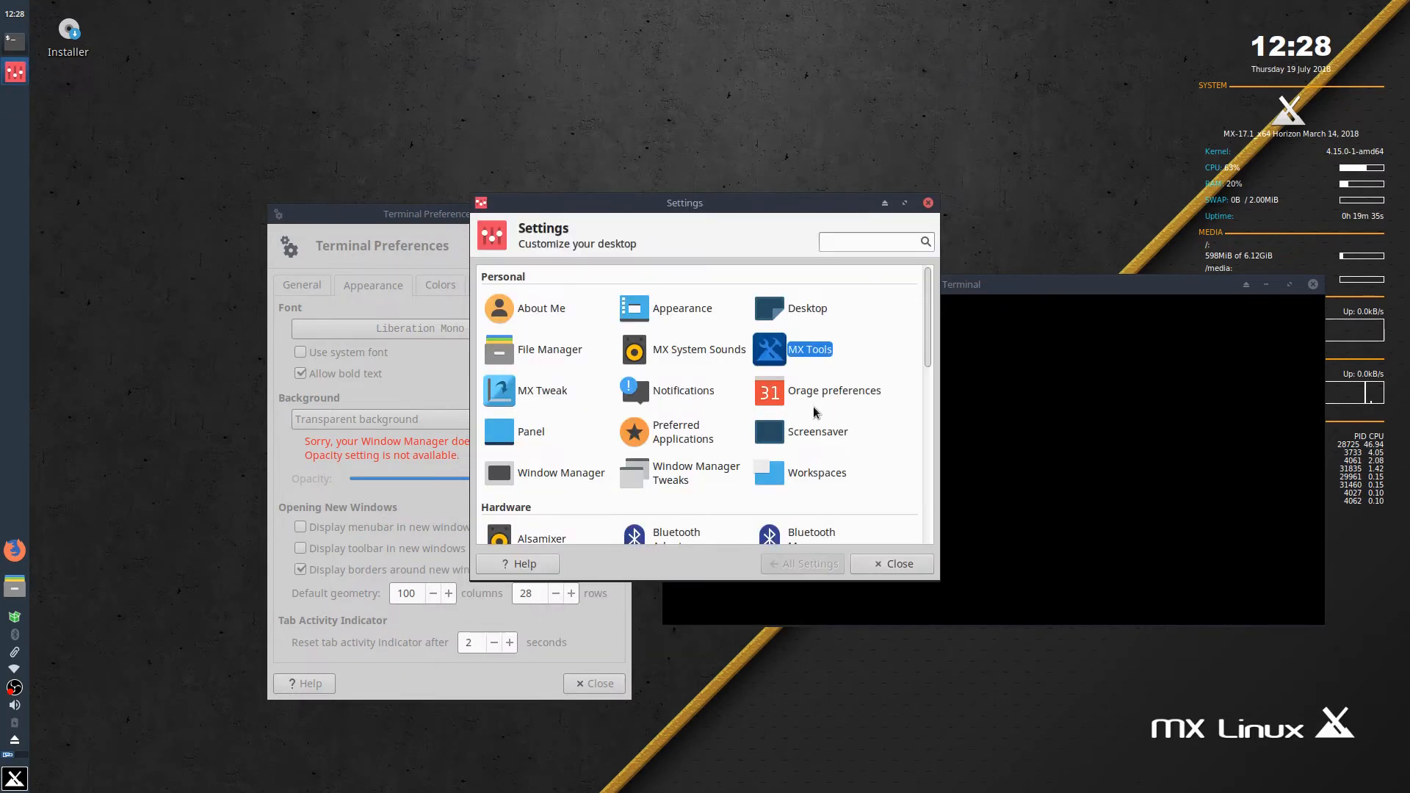
# Check the Window Manager and Appearance style settings for a compositing option, returning to all settings after each.
pyautogui.click(504, 473)
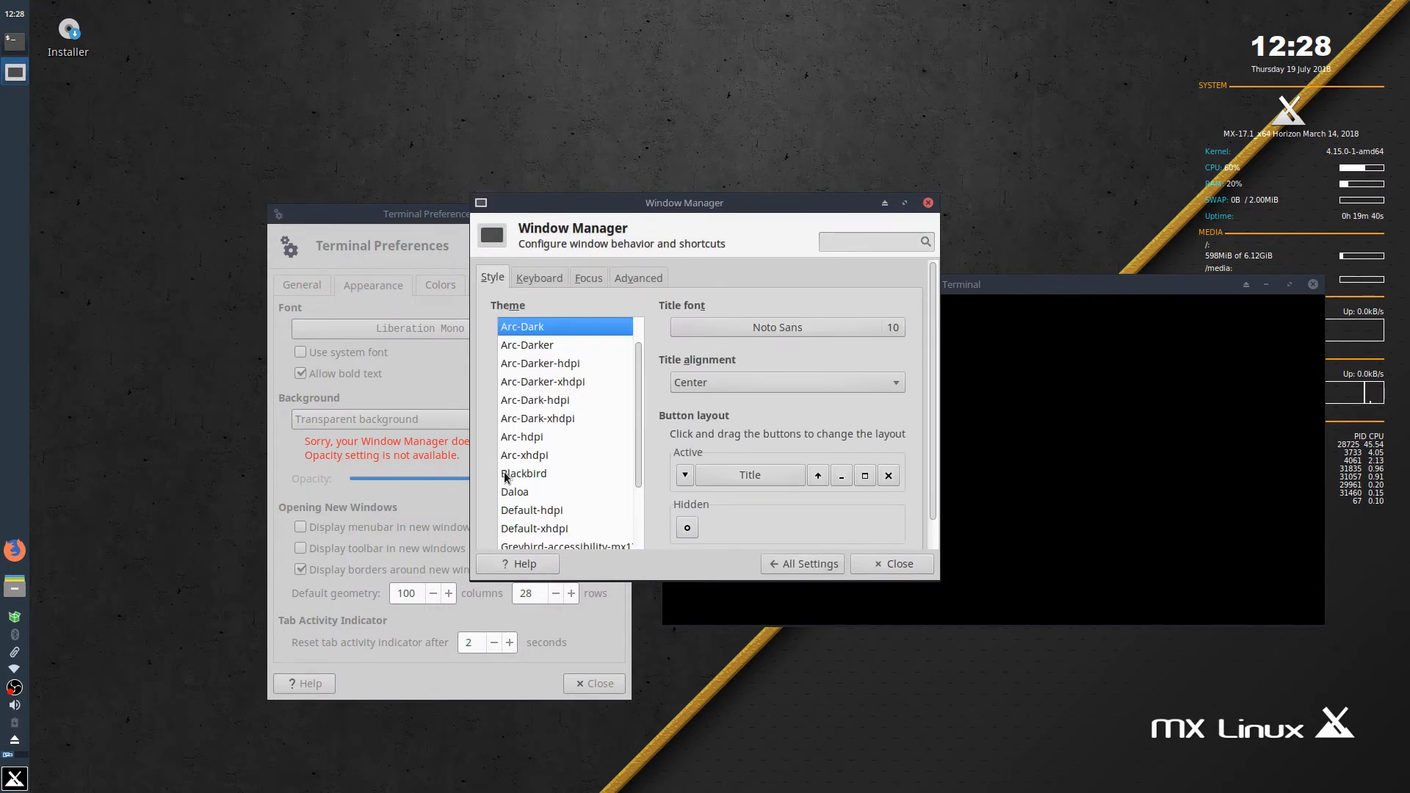
pyautogui.click(802, 563)
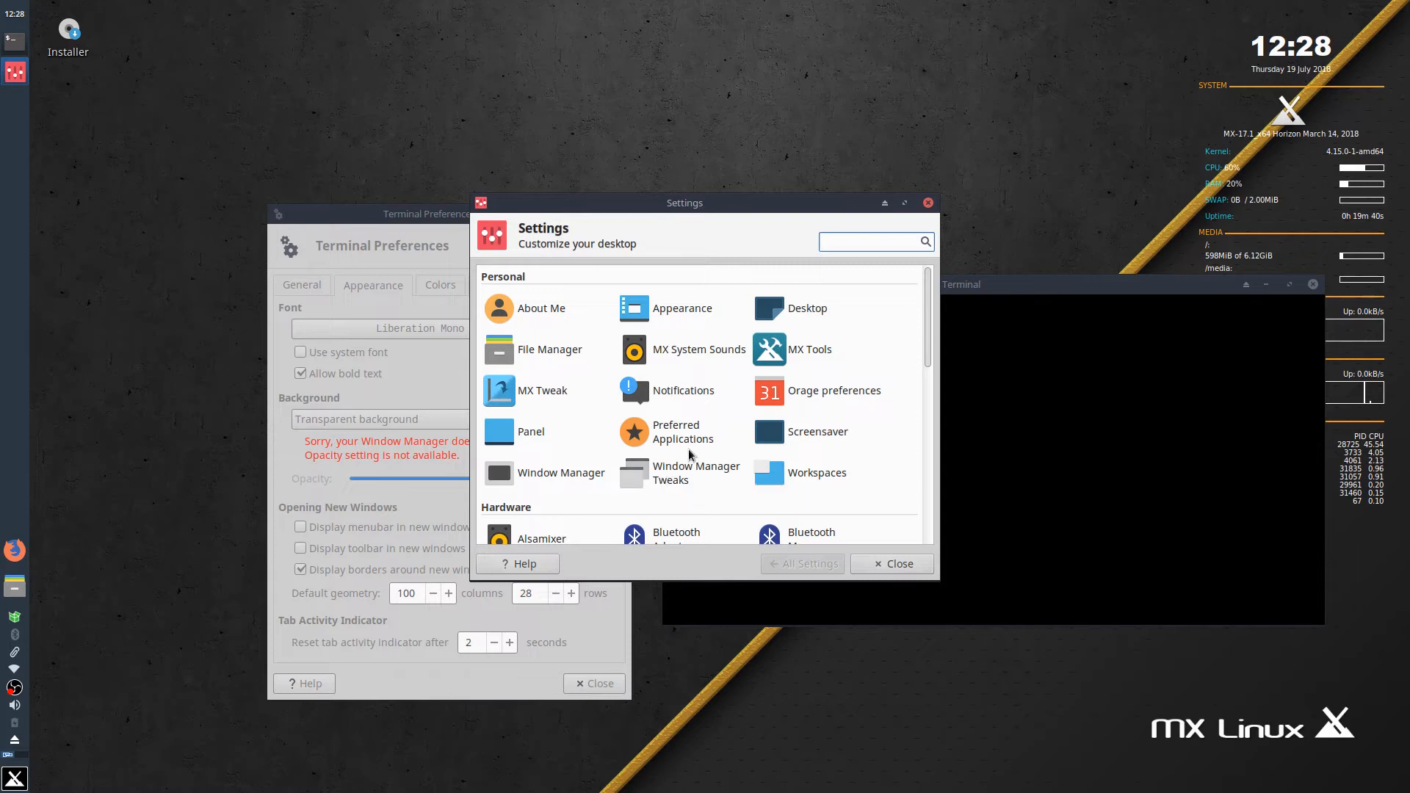
pyautogui.click(634, 315)
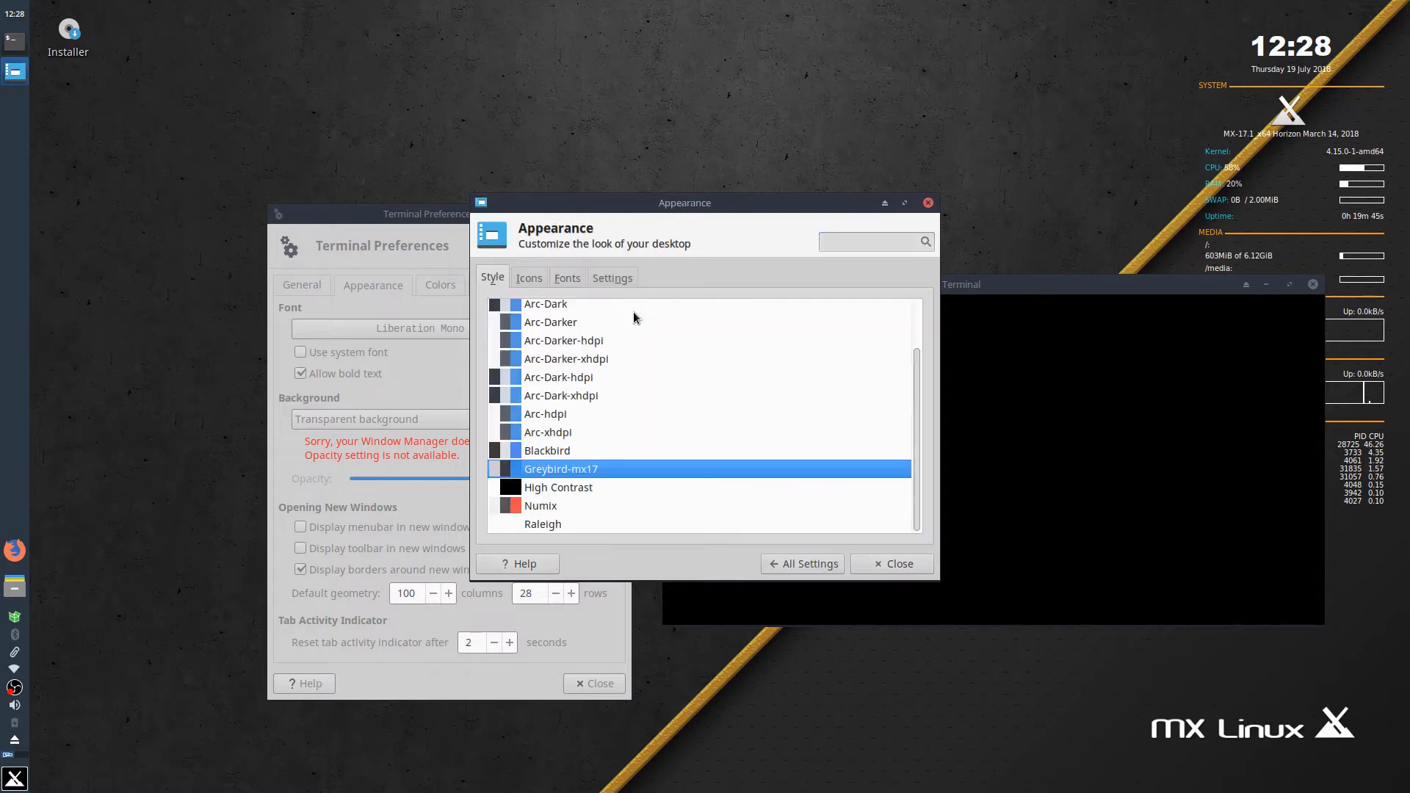
pyautogui.click(791, 562)
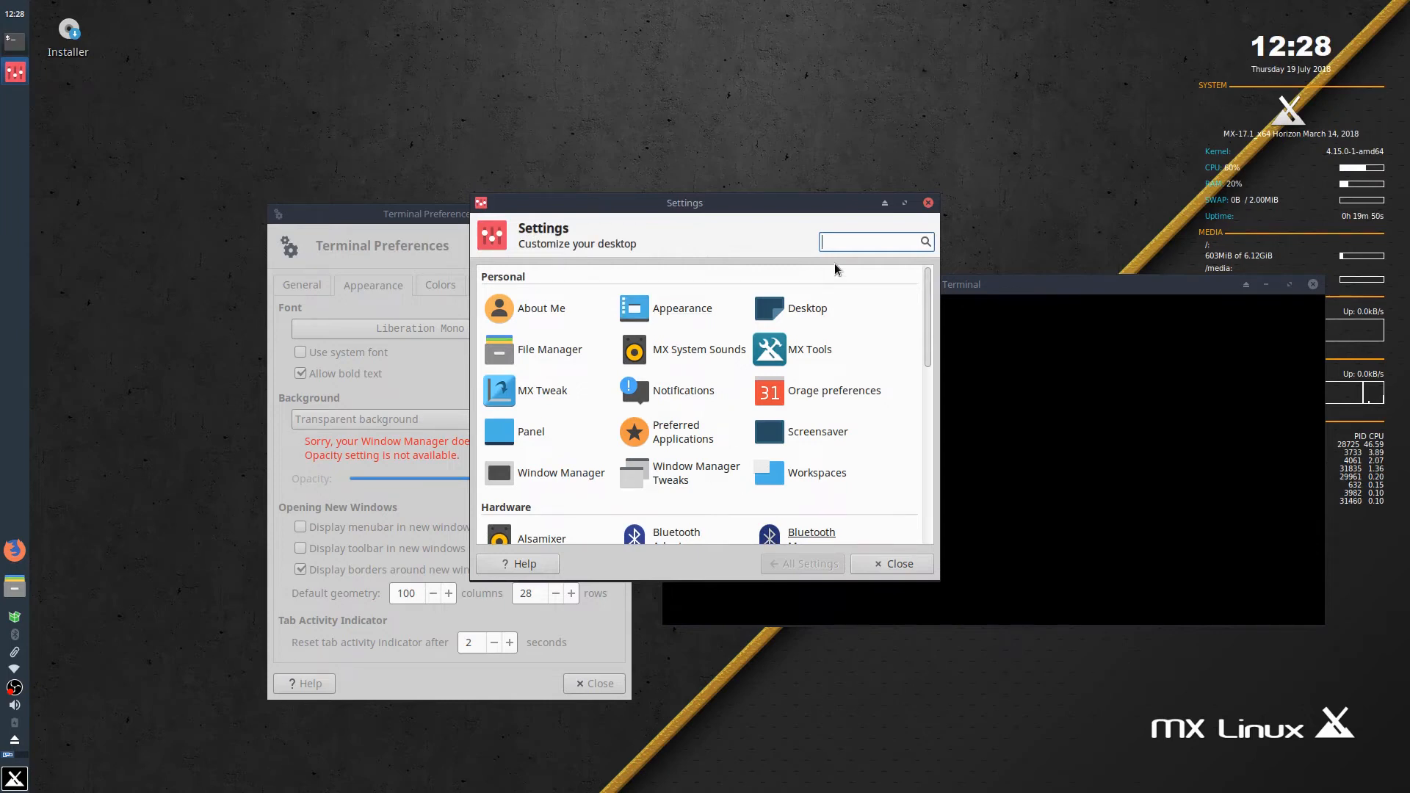
# Search the desktop settings for "comp" and clear the search.
pyautogui.write('comp')
pyautogui.press('BackSpace')
pyautogui.press('BackSpace')
pyautogui.press('BackSpace')
# Enable display compositing in the Compositor options of Window Manager Tweaks.
pyautogui.click(695, 477)
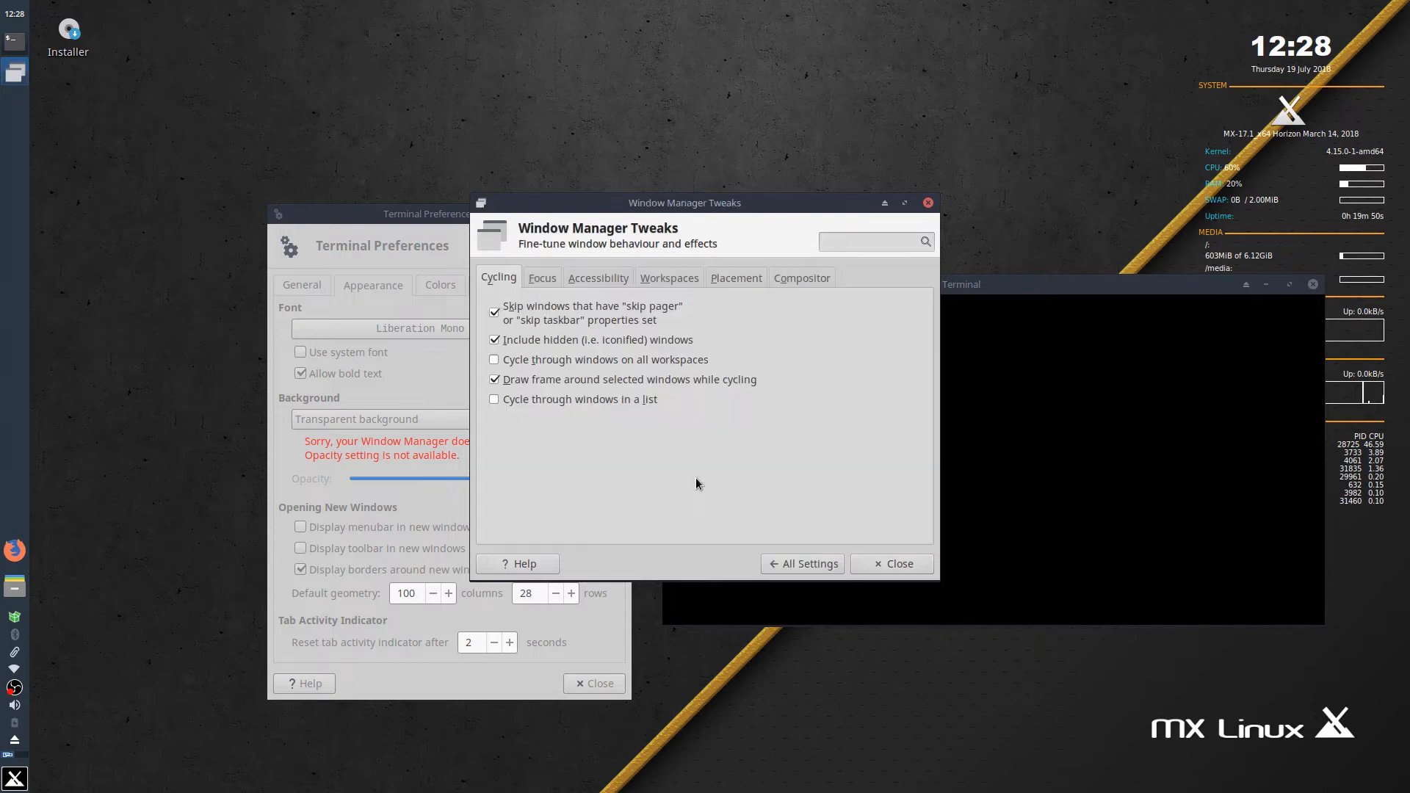
pyautogui.click(799, 277)
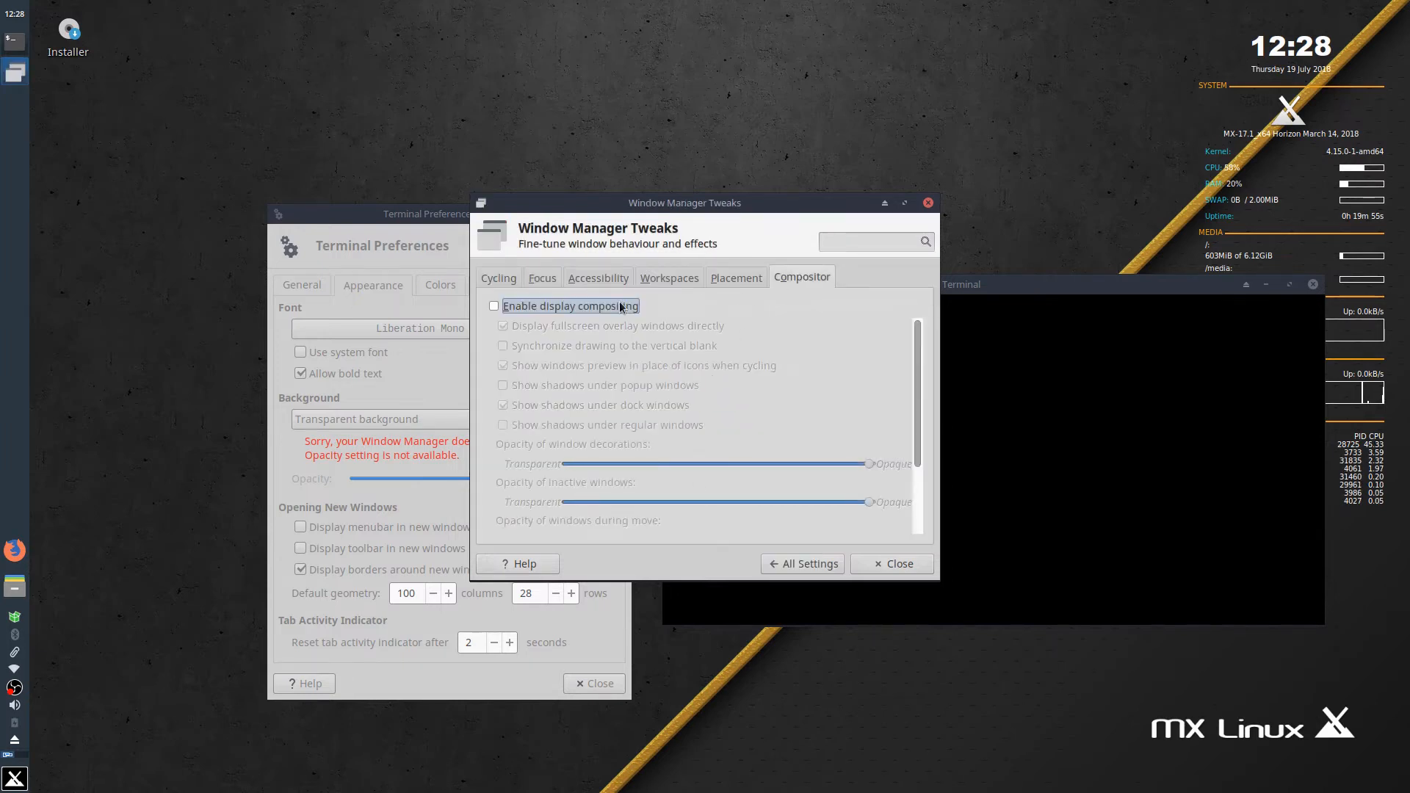
pyautogui.click(494, 306)
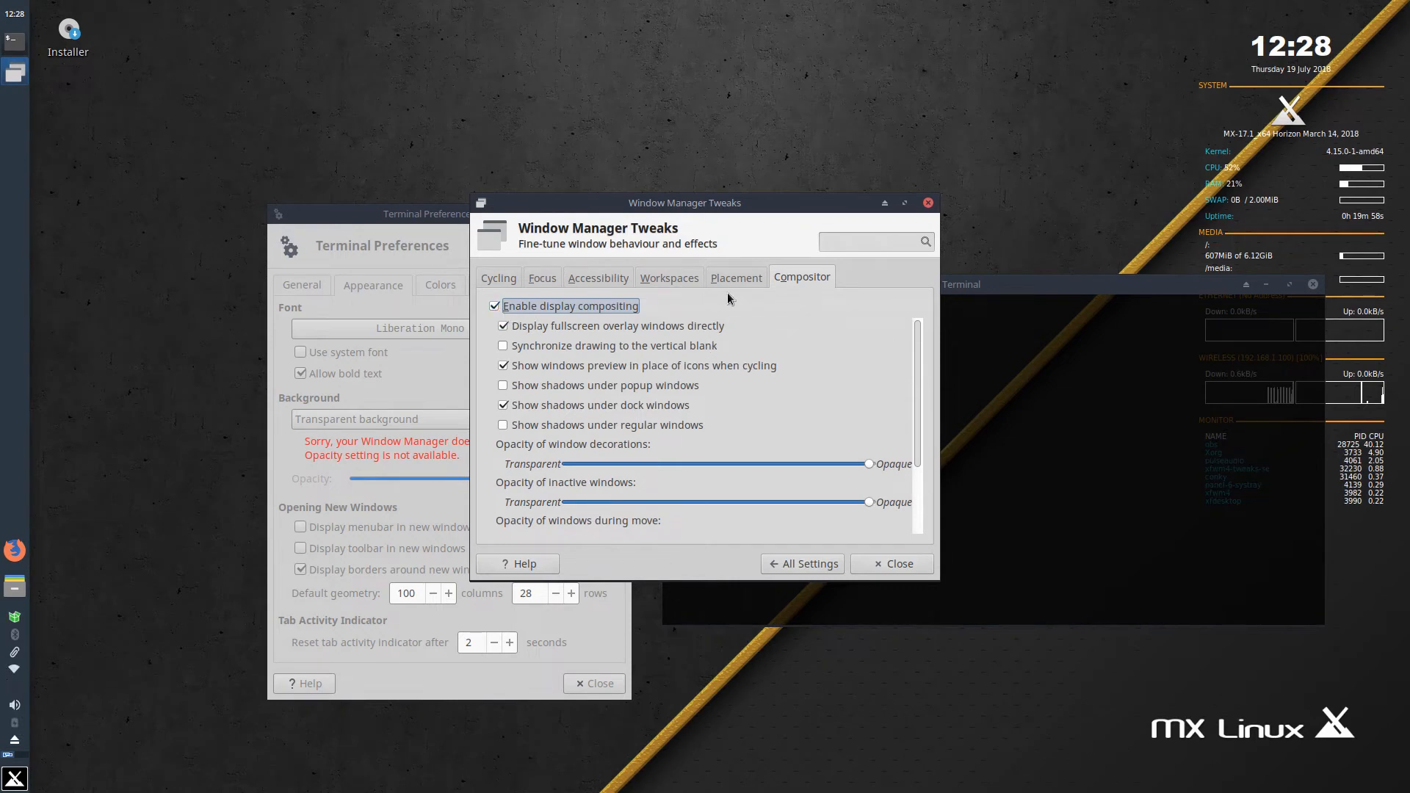
# Review the Placement, Workspaces, Focus and Cycling options of Window Manager Tweaks, and return to all settings.
pyautogui.click(724, 281)
pyautogui.click(679, 281)
pyautogui.click(544, 282)
pyautogui.click(506, 282)
pyautogui.click(810, 562)
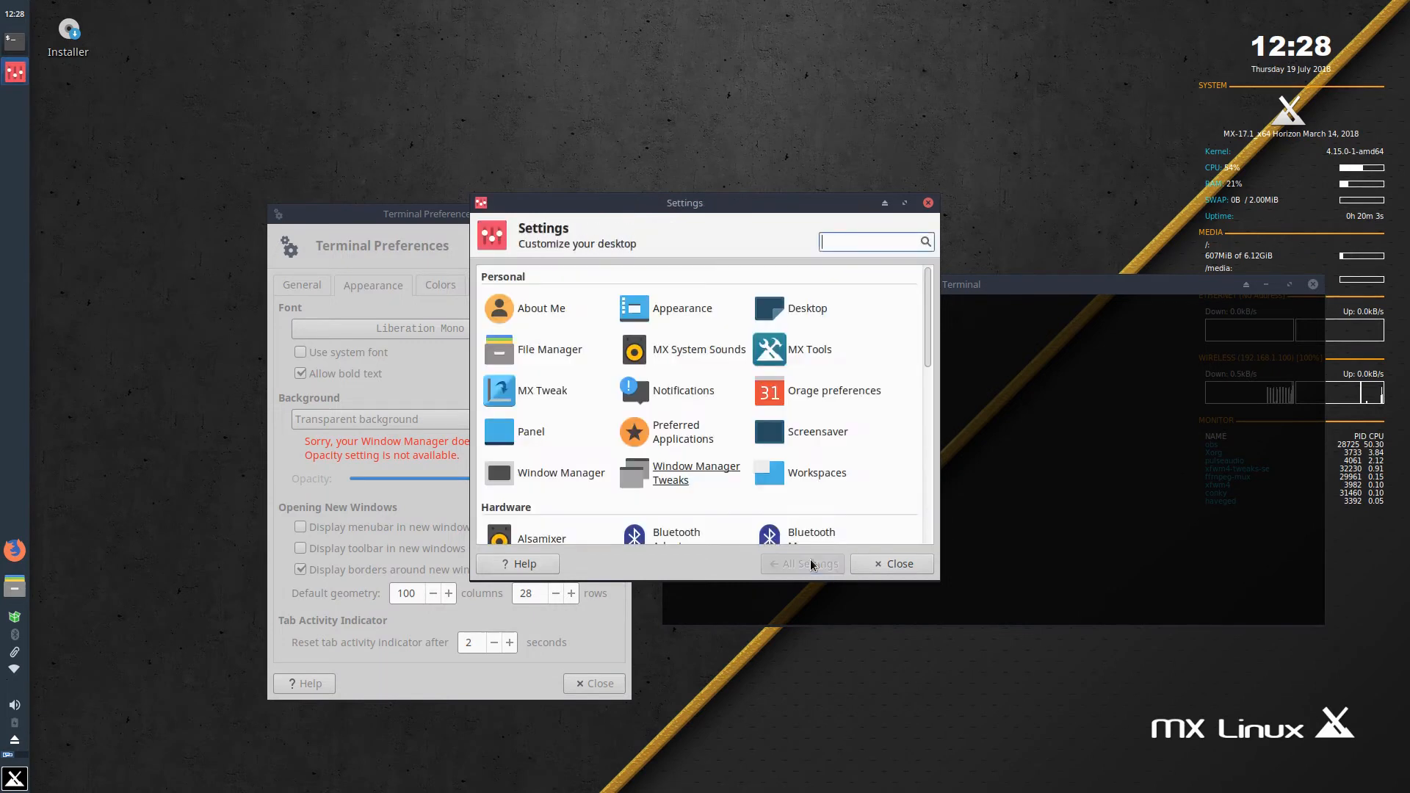
# Browse the list of desktop settings and open MX Tools.
pyautogui.scroll(-2, 774, 505)
pyautogui.scroll(2, 774, 505)
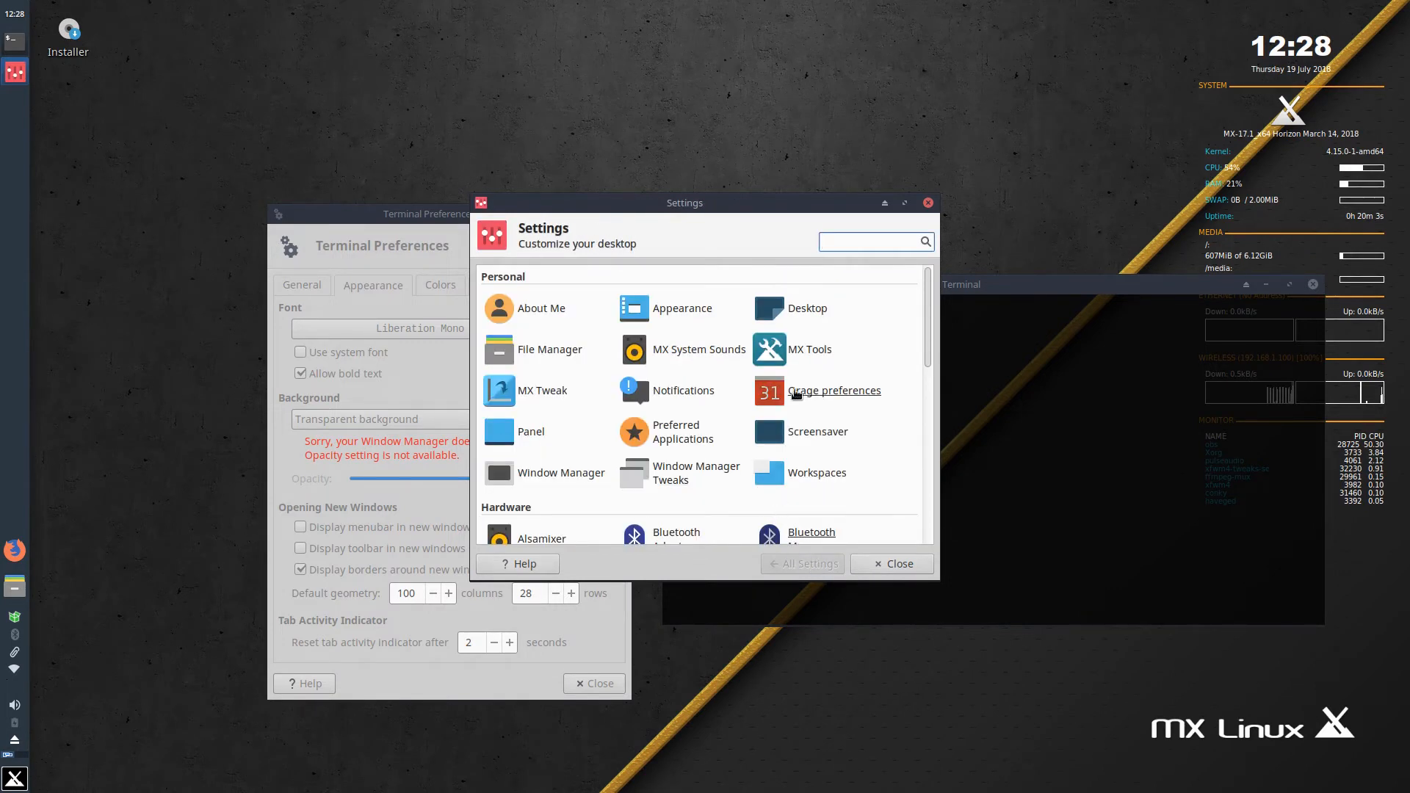
pyautogui.click(774, 360)
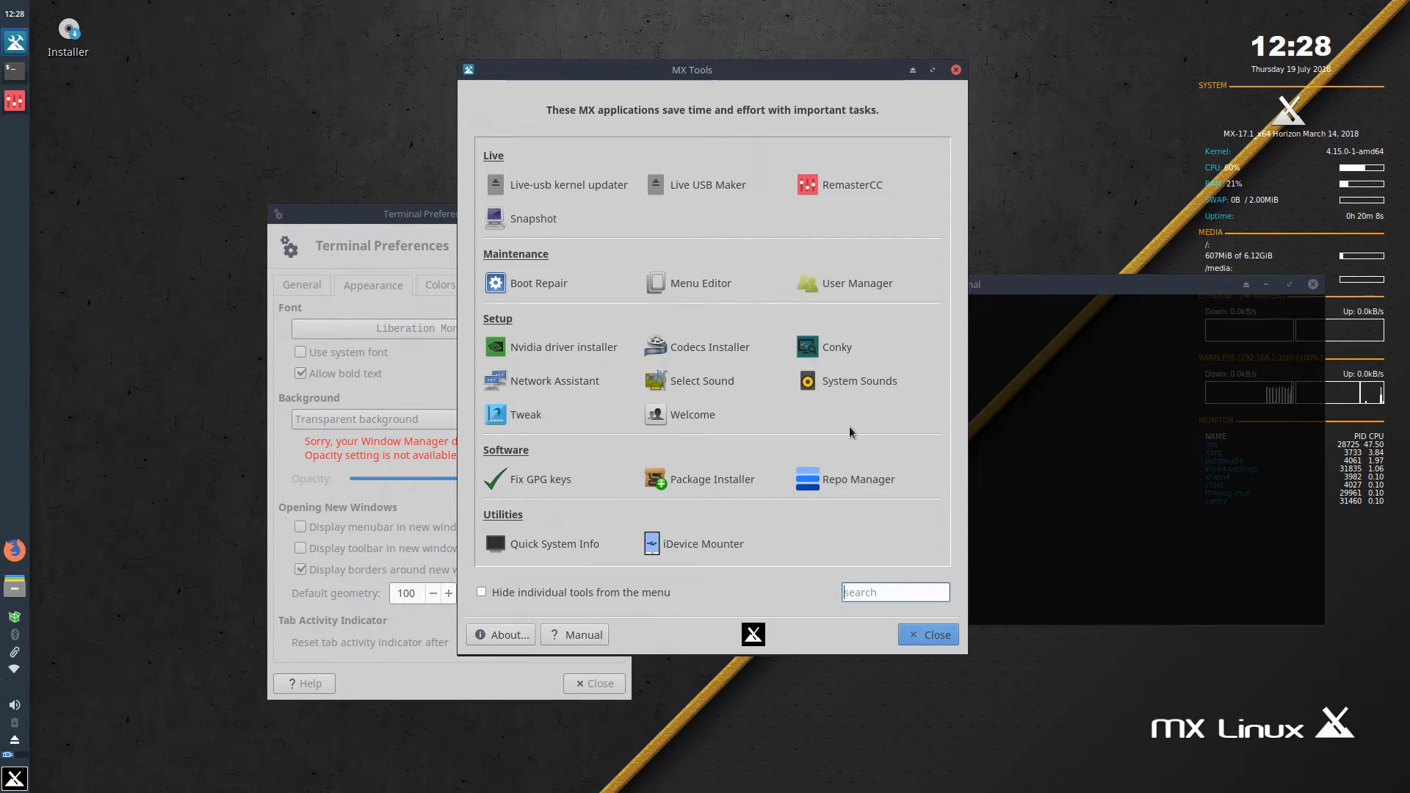
# Close MX Tools, reselect Transparent background in the terminal preferences, and move the terminal over the Settings window to check its transparency.
pyautogui.click(955, 70)
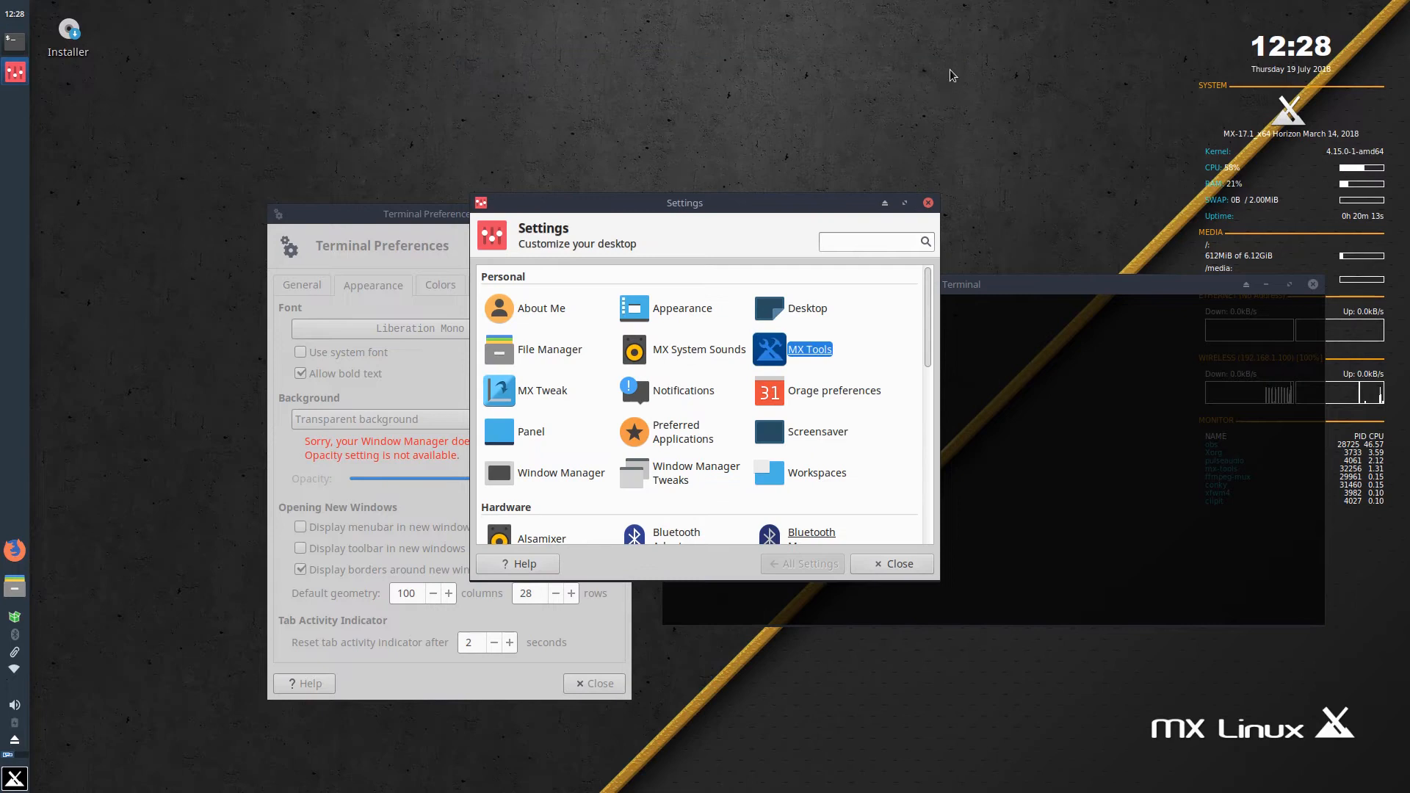
pyautogui.click(401, 409)
pyautogui.click(409, 420)
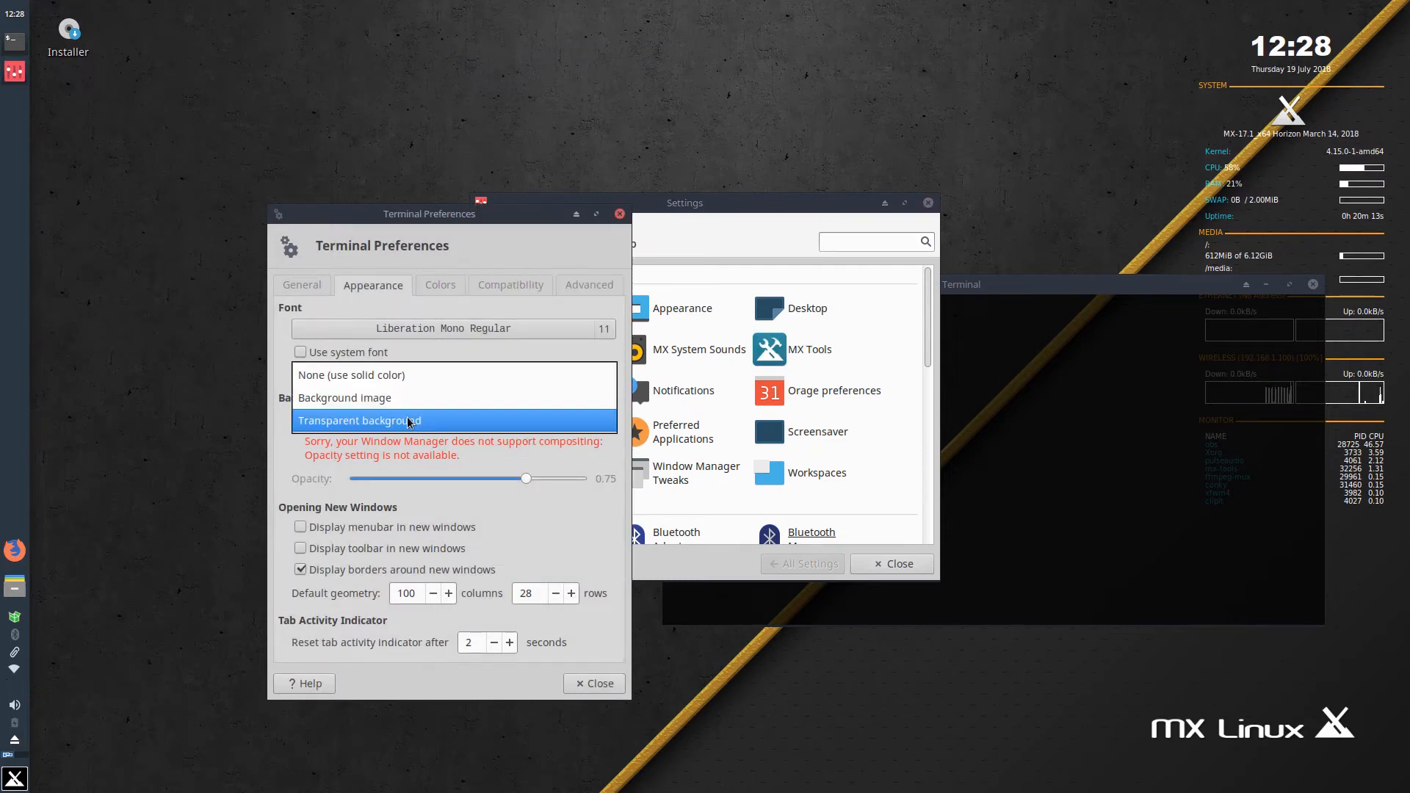
pyautogui.click(407, 421)
pyautogui.moveTo(1022, 282)
pyautogui.mouseDown()
pyautogui.moveTo(1041, 280)
pyautogui.moveTo(1031, 265)
pyautogui.mouseUp()
pyautogui.click(479, 480)
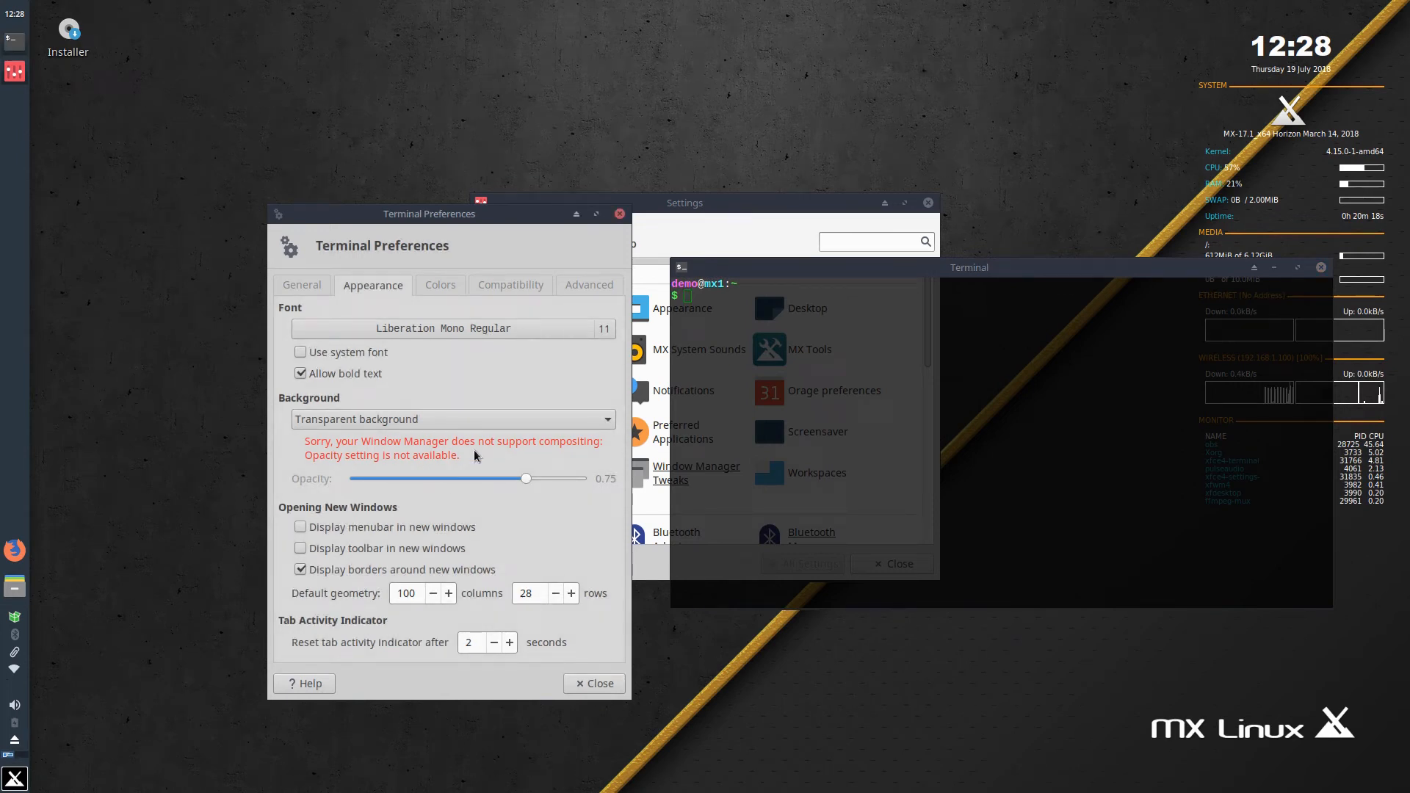
pyautogui.click(474, 424)
pyautogui.click(475, 428)
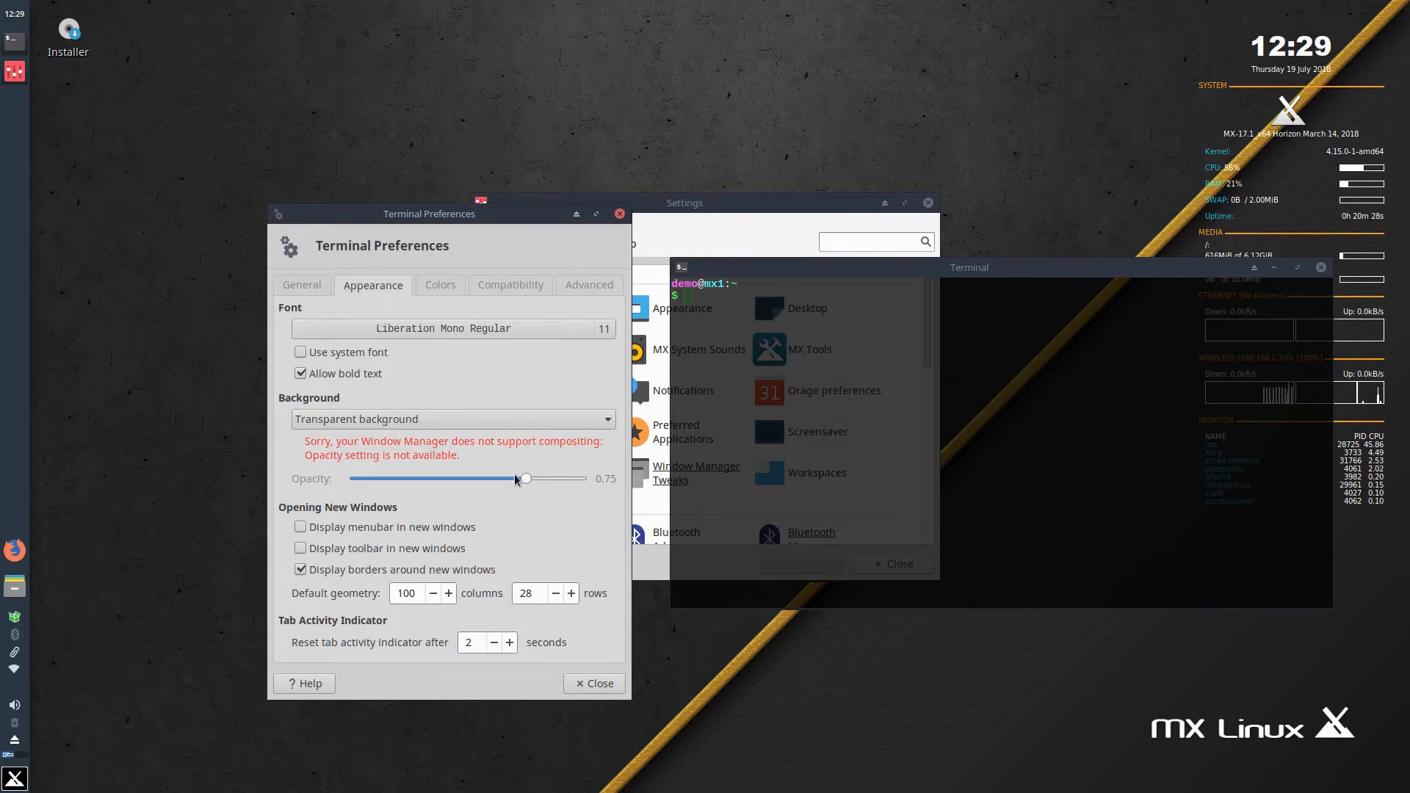
pyautogui.click(923, 265)
pyautogui.moveTo(924, 264); pyautogui.dragTo(720, 193)
# Review the Colors, Advanced and Compatibility options of the terminal preferences, and close the preferences.
pyautogui.click(424, 289)
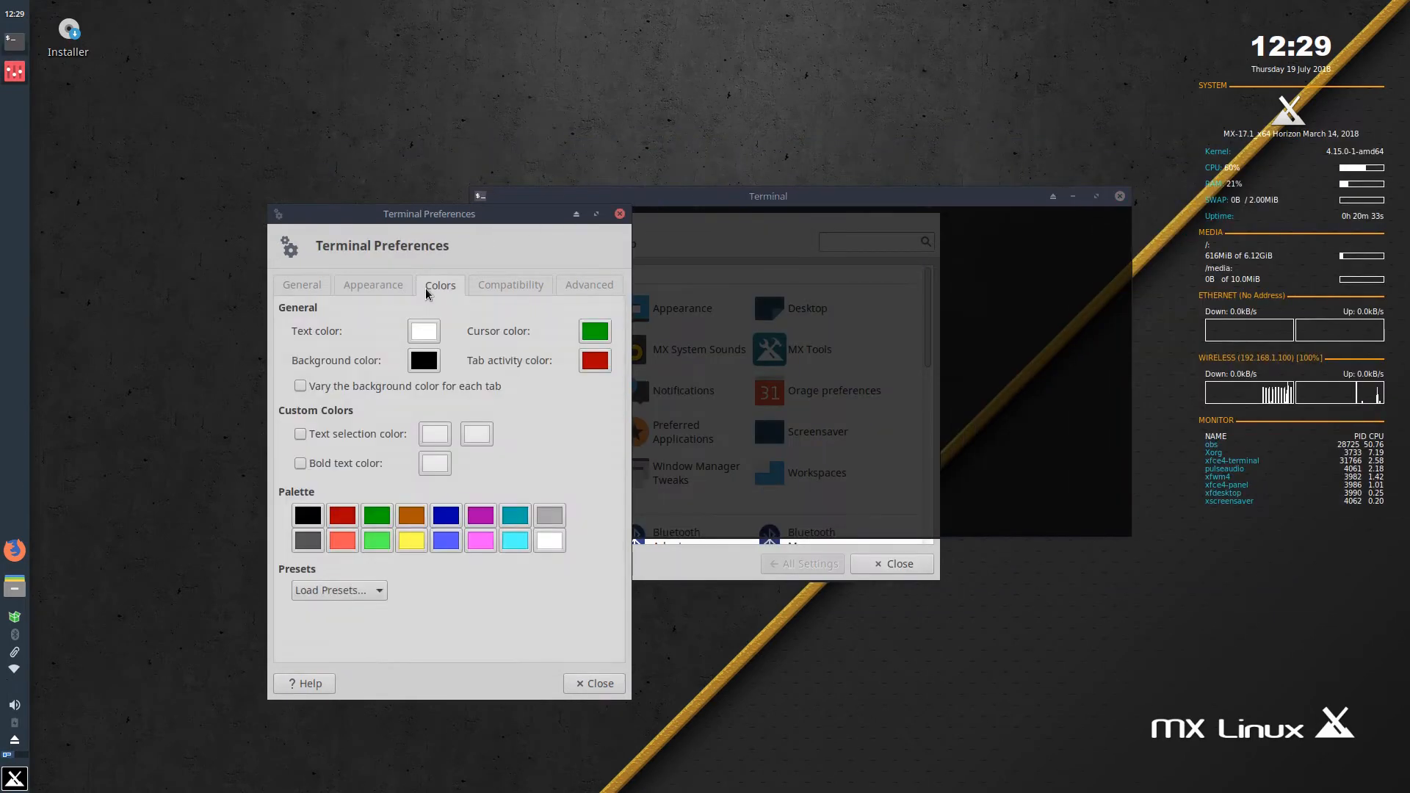
pyautogui.click(577, 283)
pyautogui.click(523, 286)
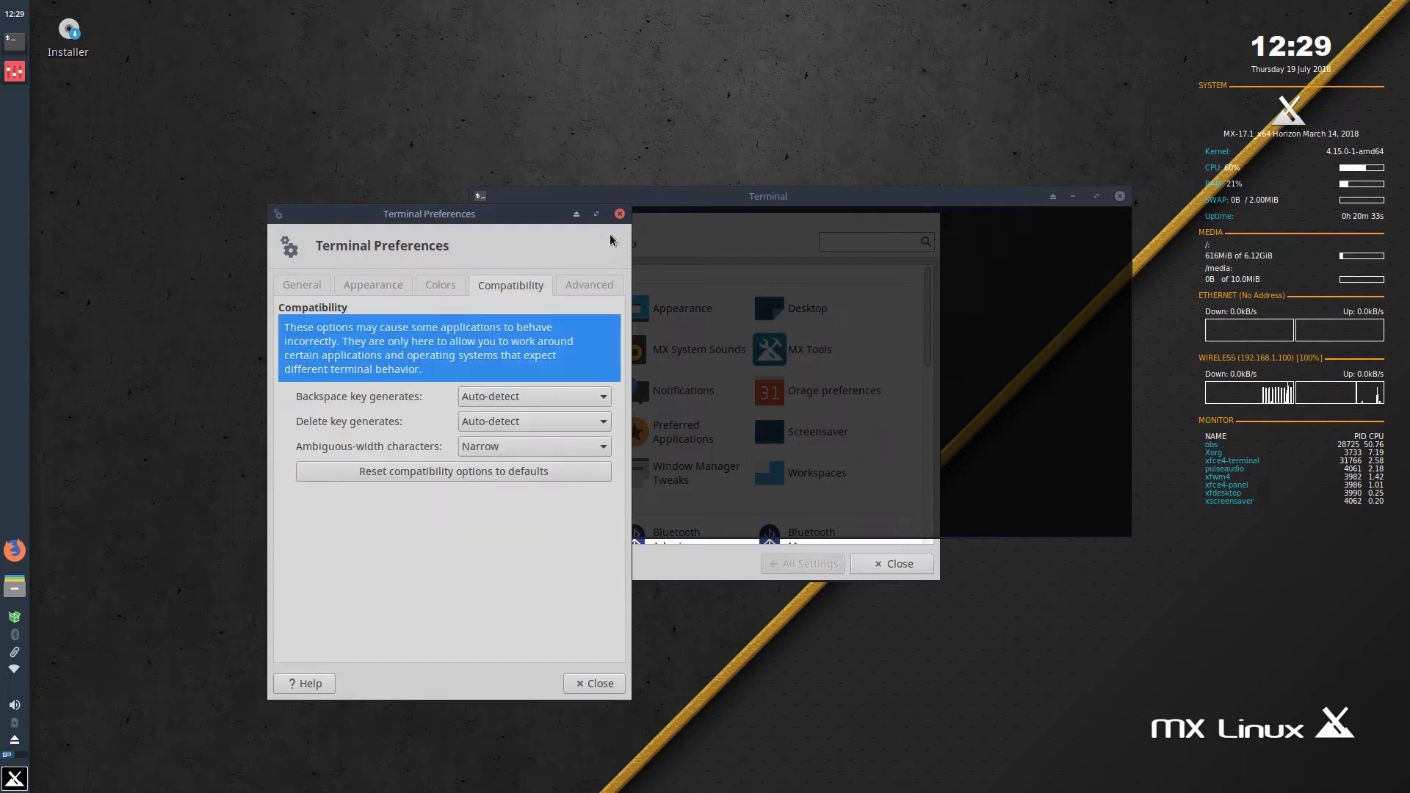
pyautogui.click(620, 213)
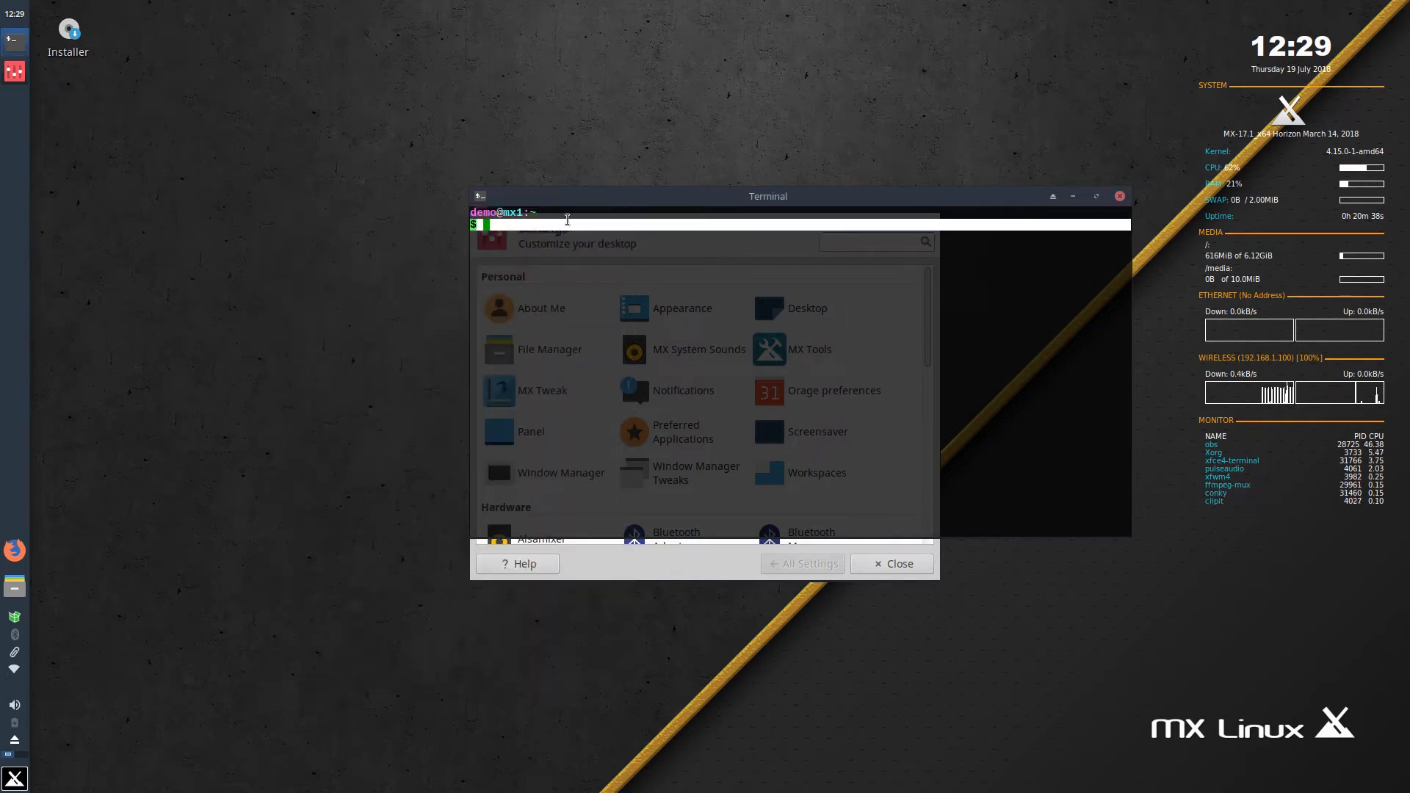
# Reposition the transparent terminal over the Settings window, and close both the terminal and Settings.
pyautogui.moveTo(579, 209); pyautogui.dragTo(399, 236)
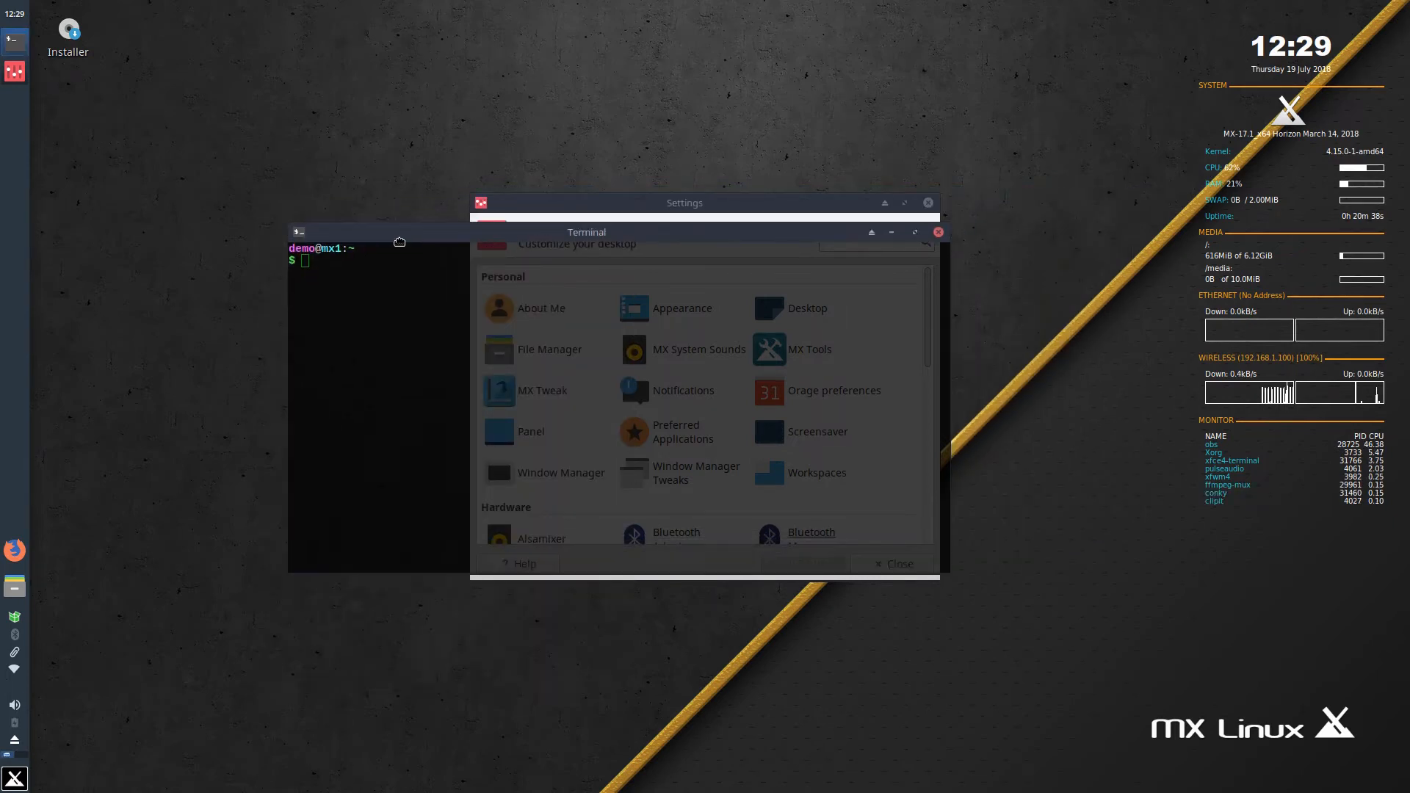
pyautogui.click(939, 232)
pyautogui.click(928, 204)
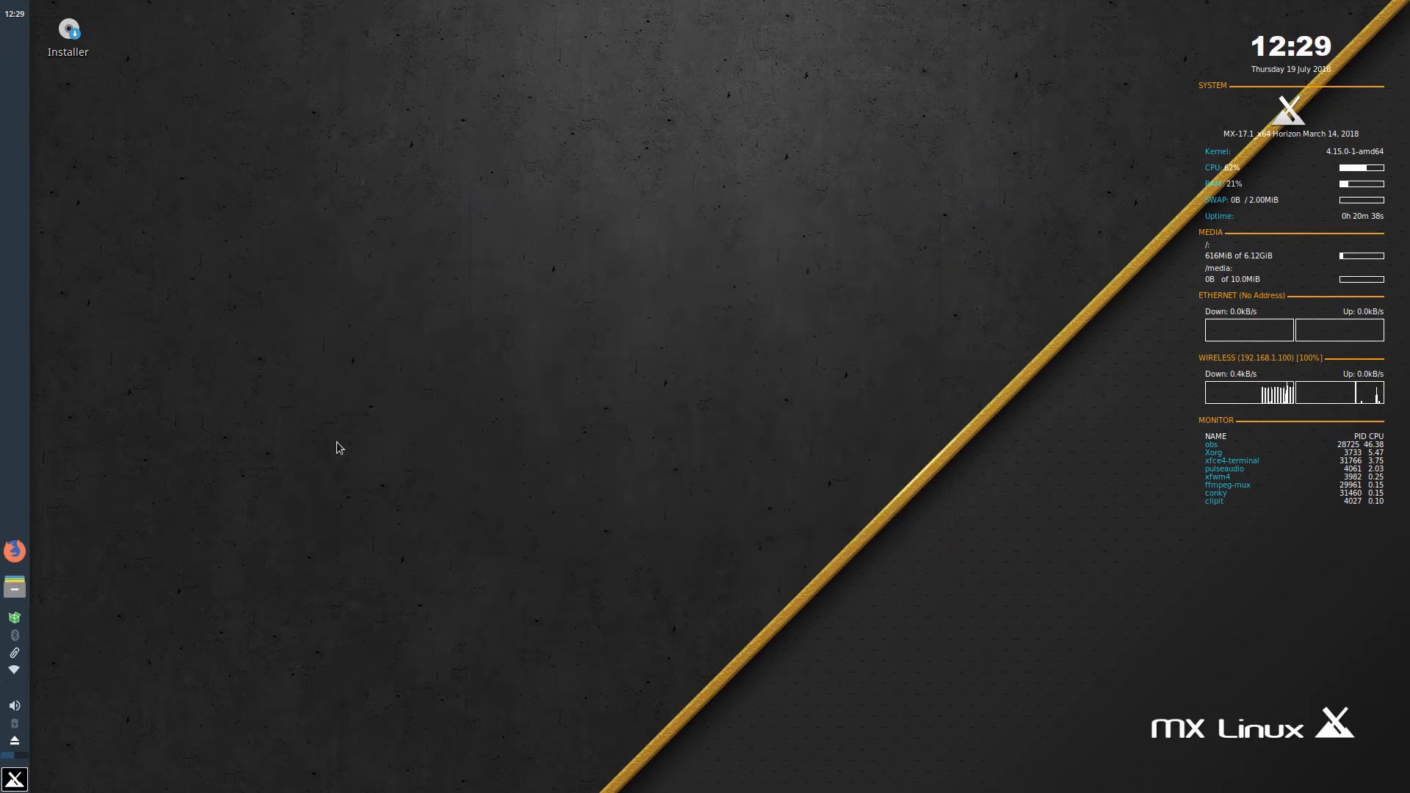
# Open Galculator from the Accessories applications, look it over and close it.
pyautogui.click(14, 780)
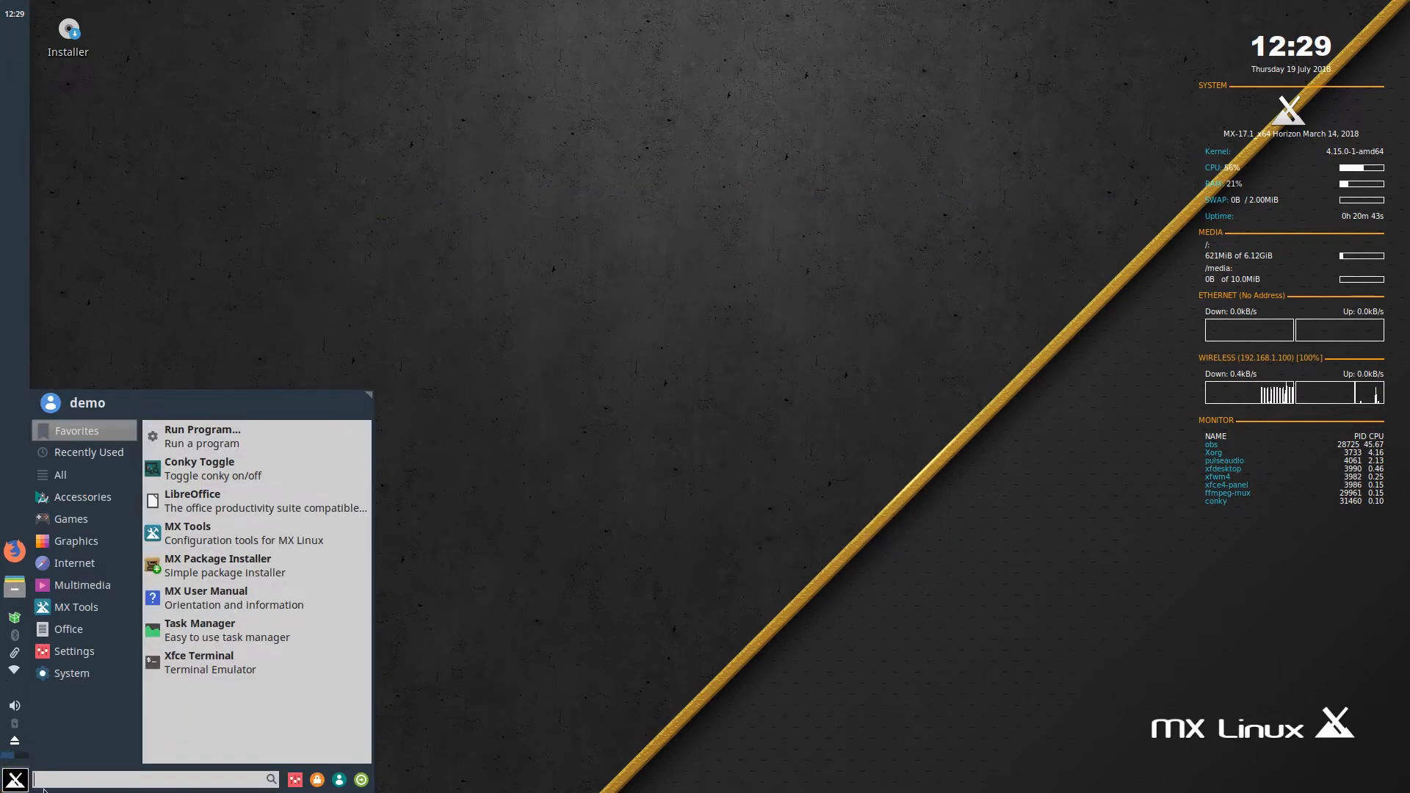
pyautogui.click(134, 491)
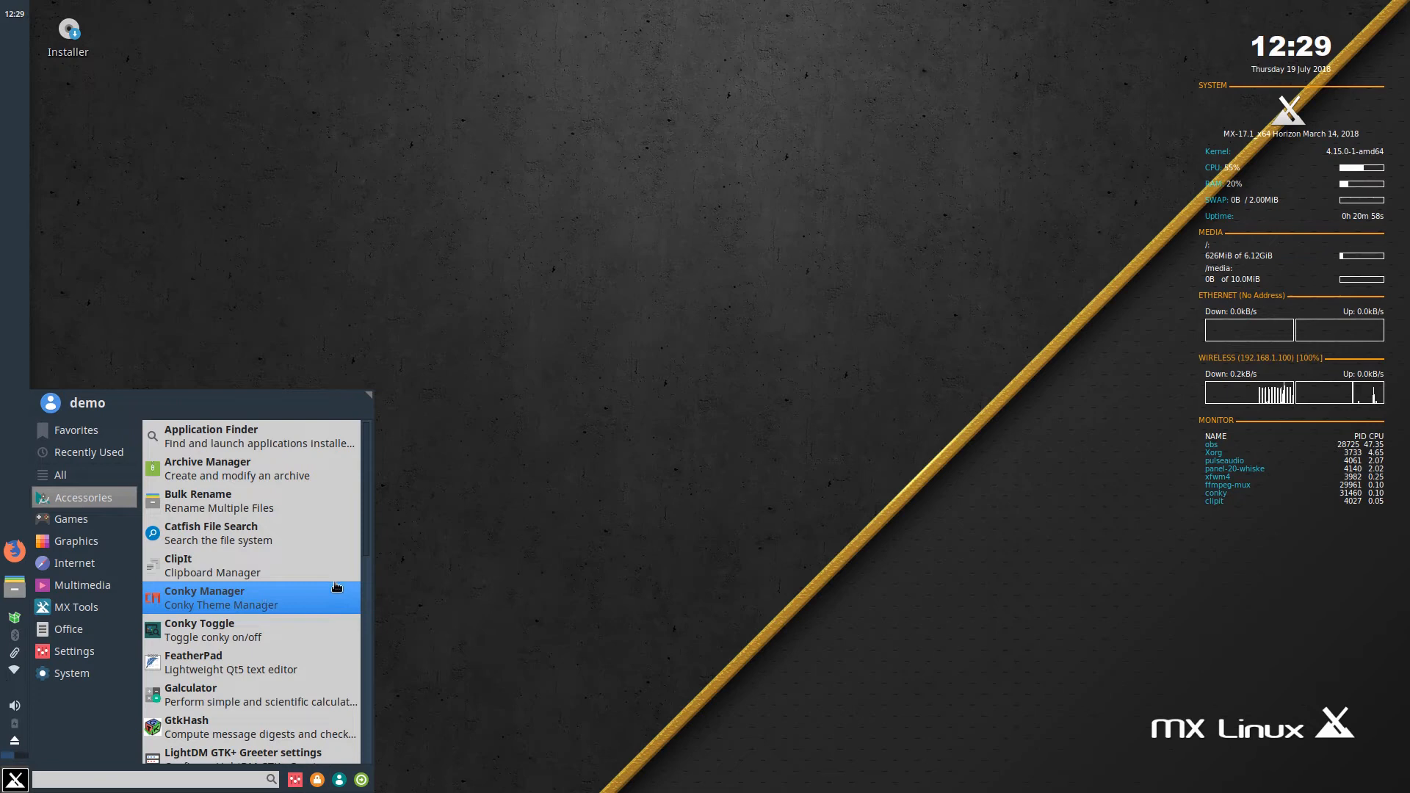
pyautogui.moveTo(365, 550); pyautogui.dragTo(300, 603)
pyautogui.click(299, 604)
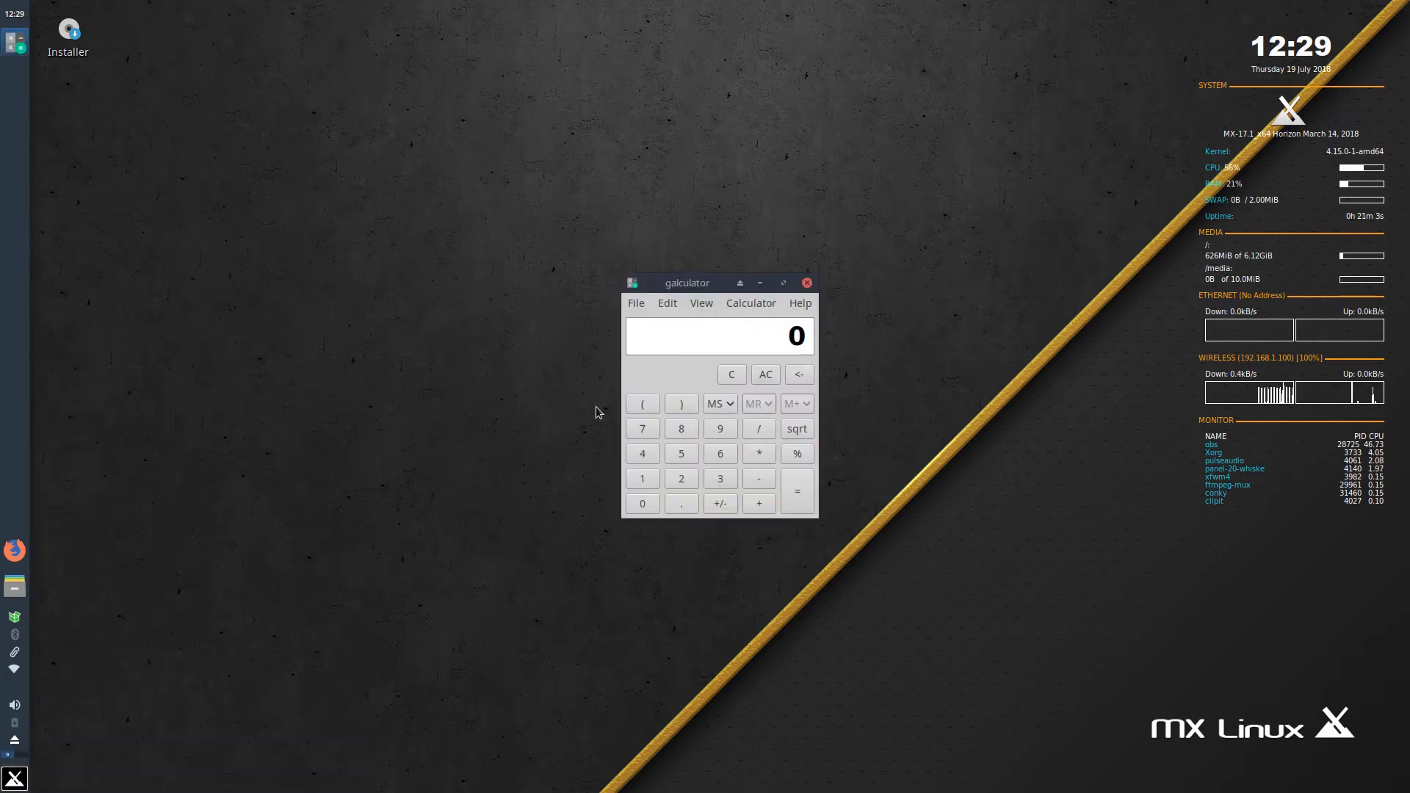
pyautogui.click(807, 284)
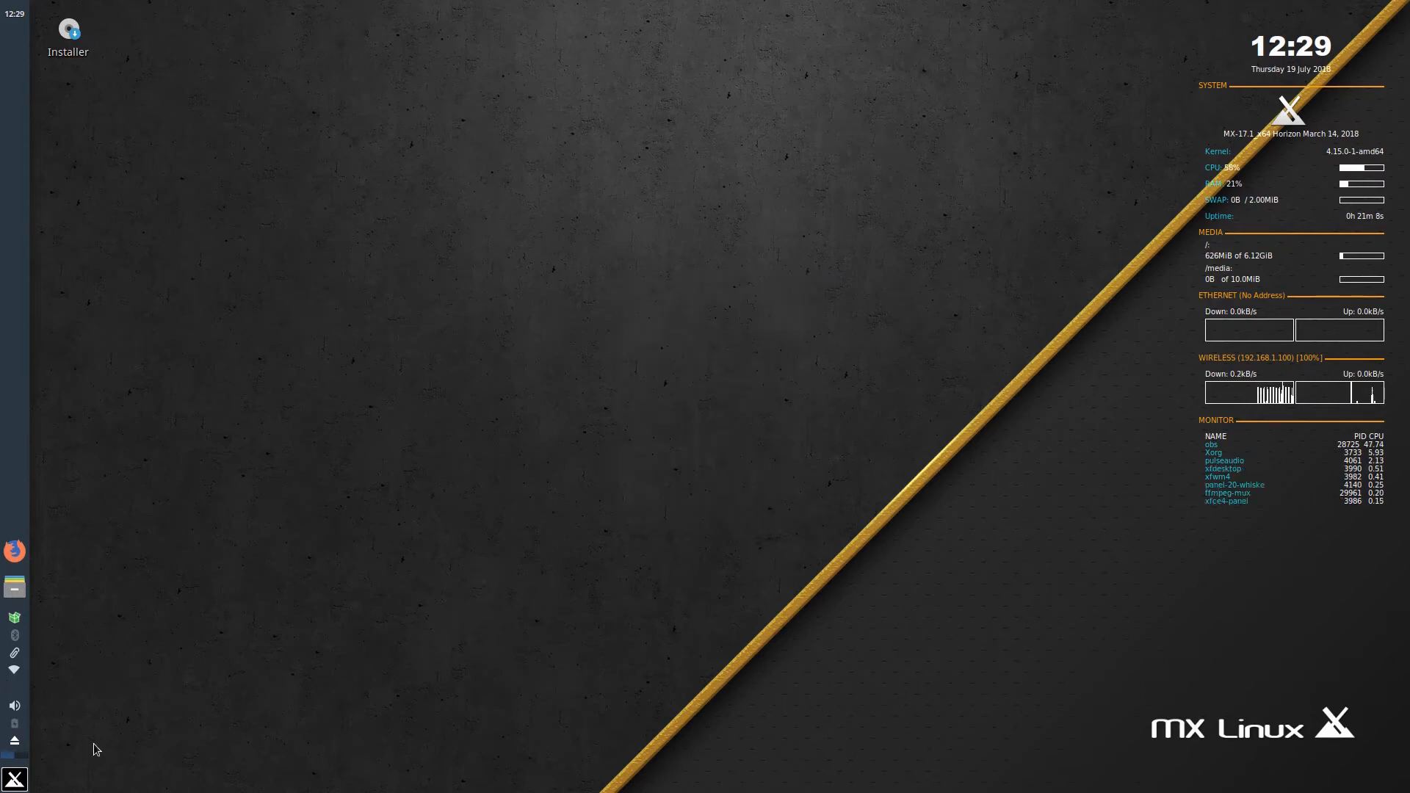
# Launch LightDM GTK+ Greeter settings from the Accessories applications and authenticate with the root password.
pyautogui.click(14, 778)
pyautogui.moveTo(116, 498)
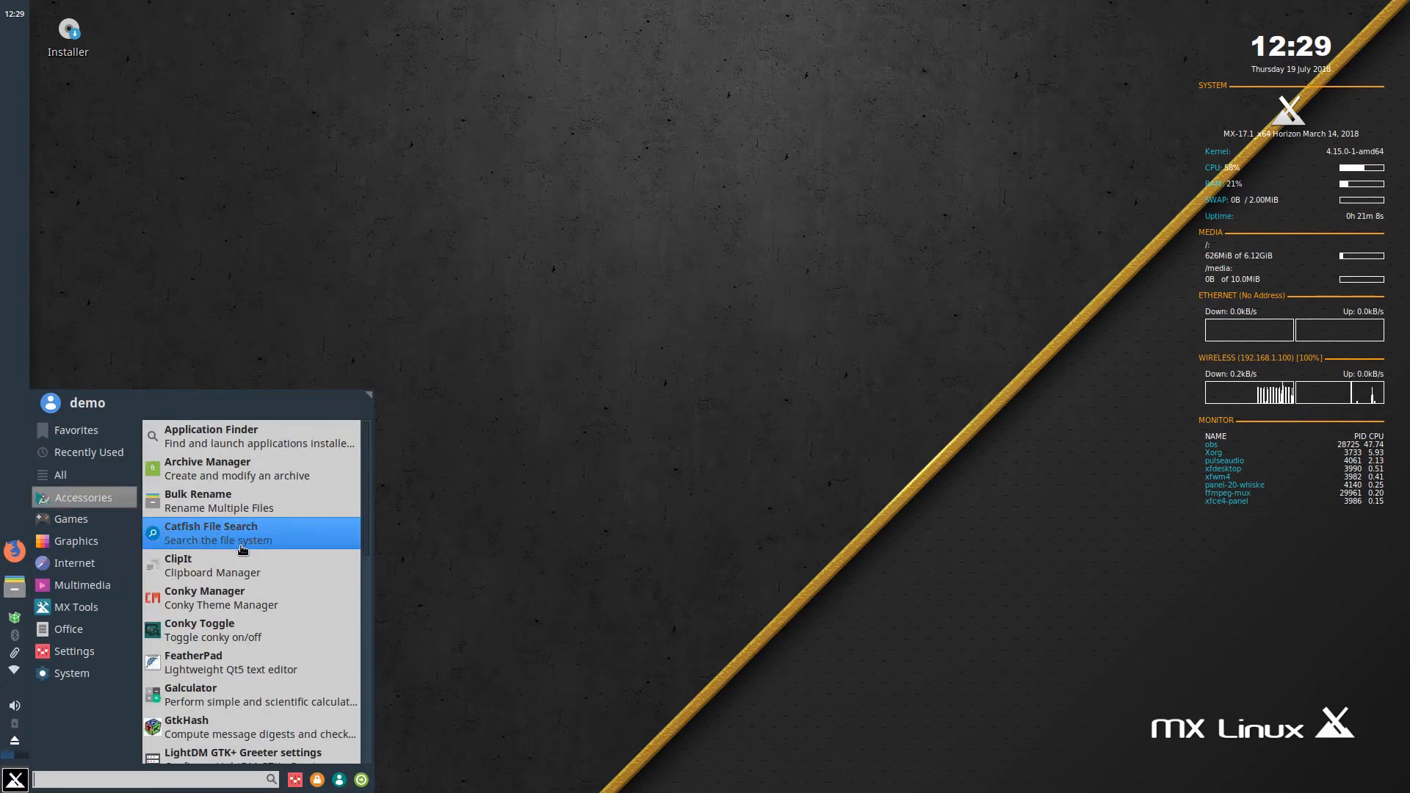
pyautogui.scroll(-3, 320, 558)
pyautogui.scroll(-1, 318, 579)
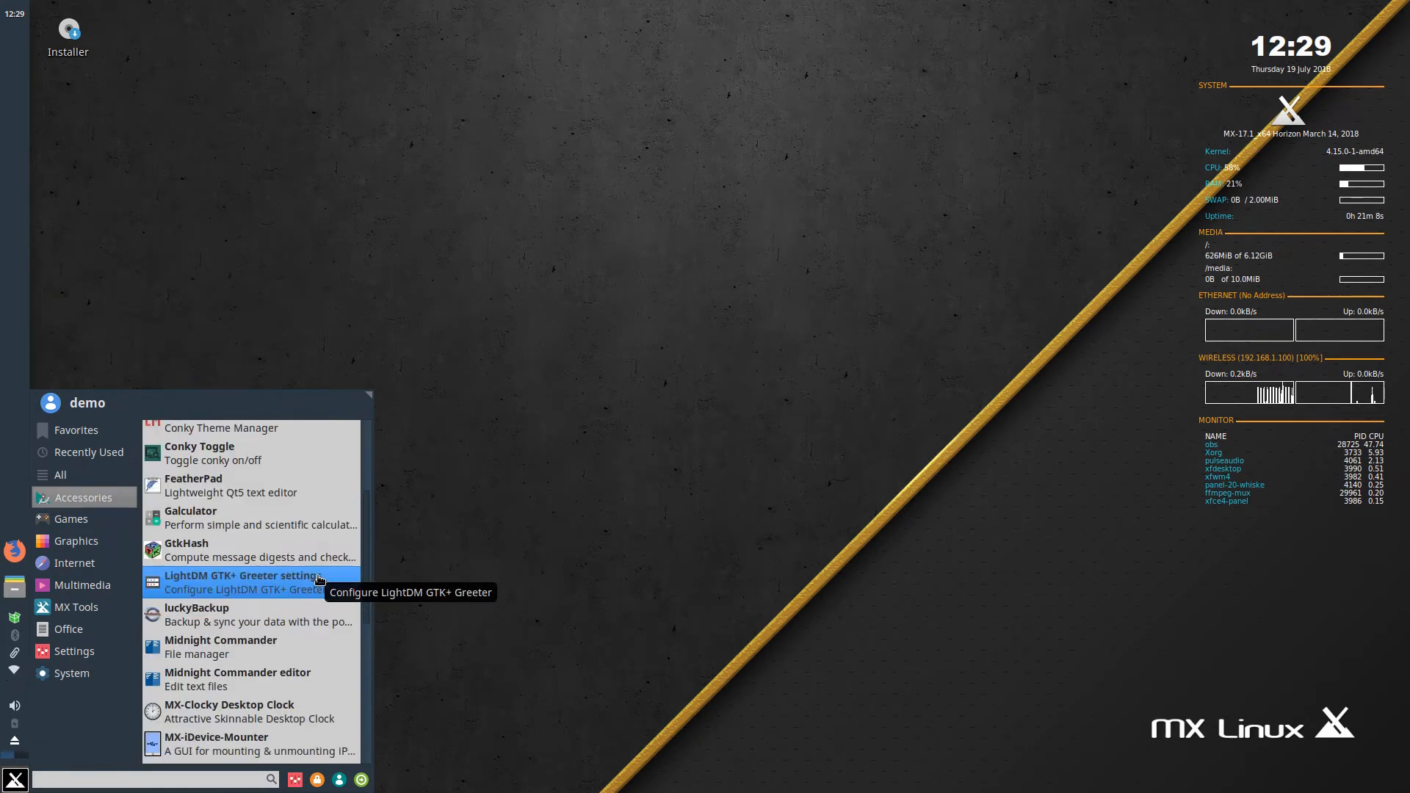
pyautogui.click(317, 584)
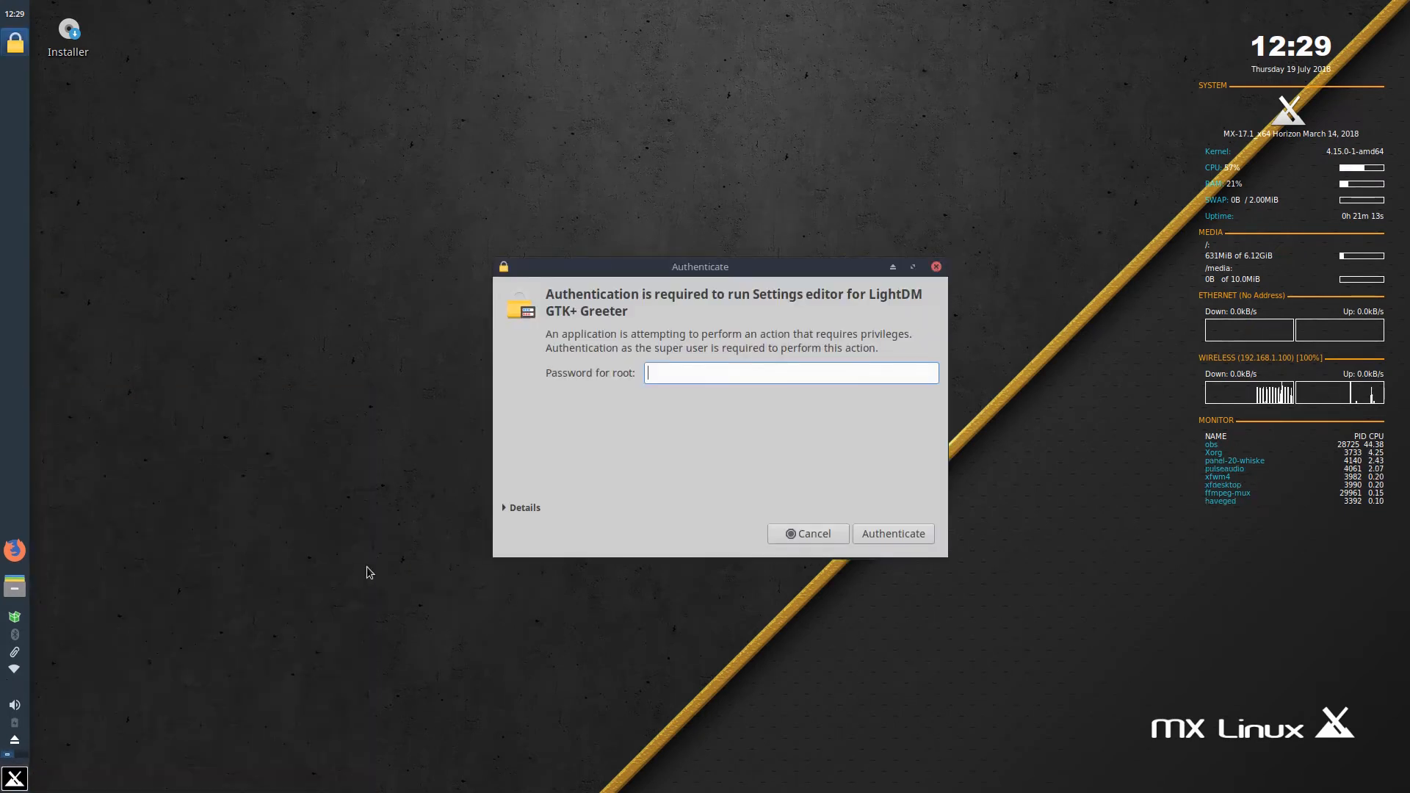
pyautogui.press('Return')
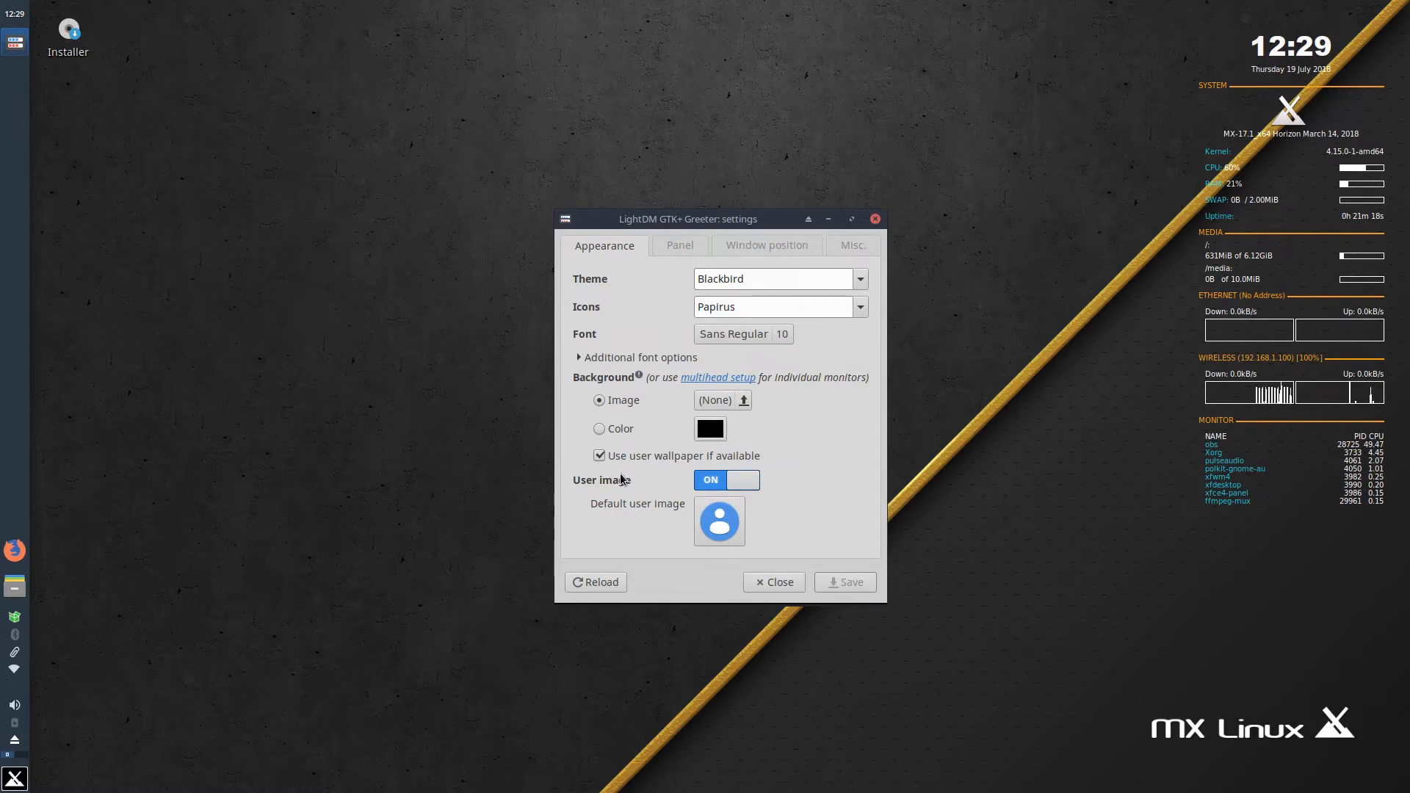
# Review the Panel, Window position, Misc. and Appearance options of the LightDM greeter settings, and minimize the window.
pyautogui.moveTo(677, 232); pyautogui.dragTo(630, 249)
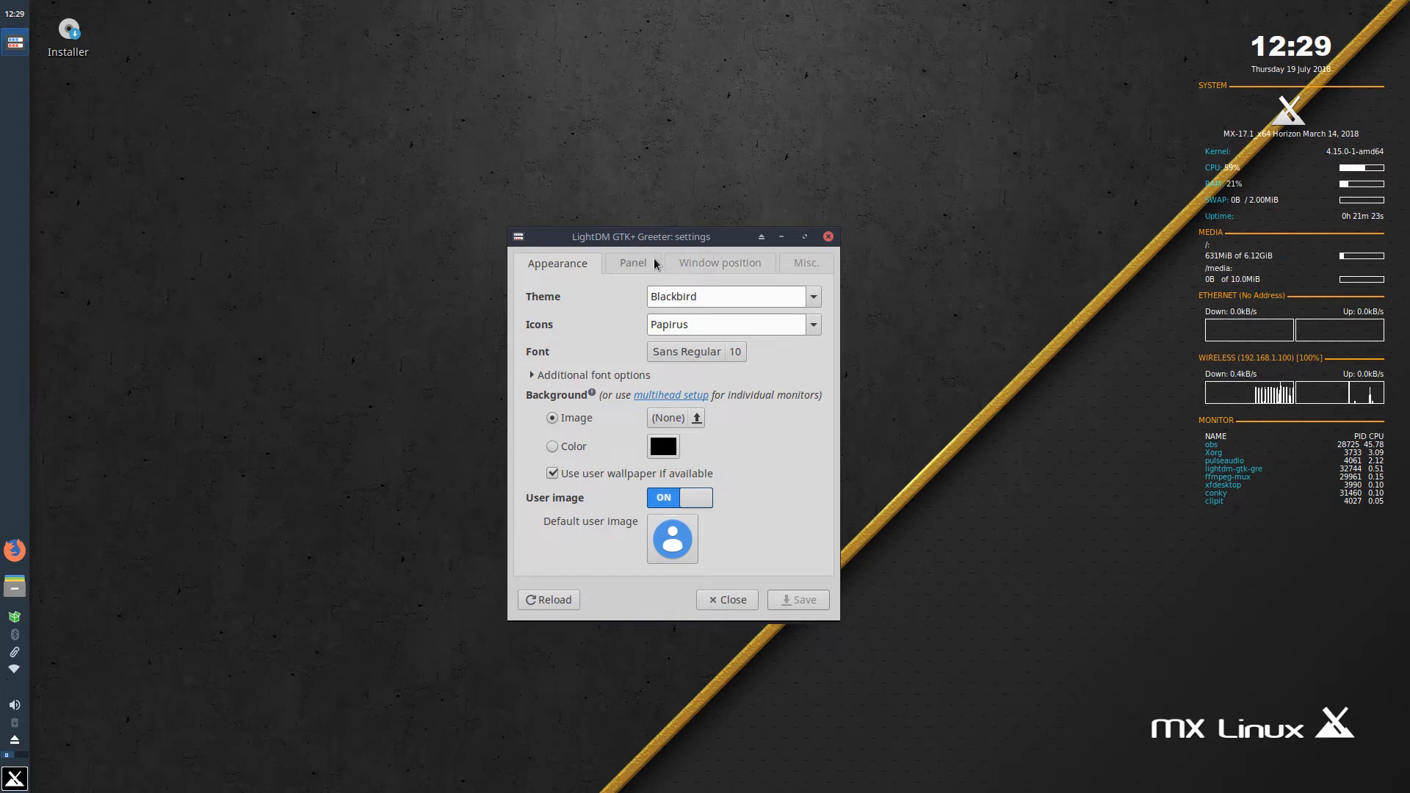
pyautogui.click(654, 257)
pyautogui.click(713, 259)
pyautogui.click(790, 263)
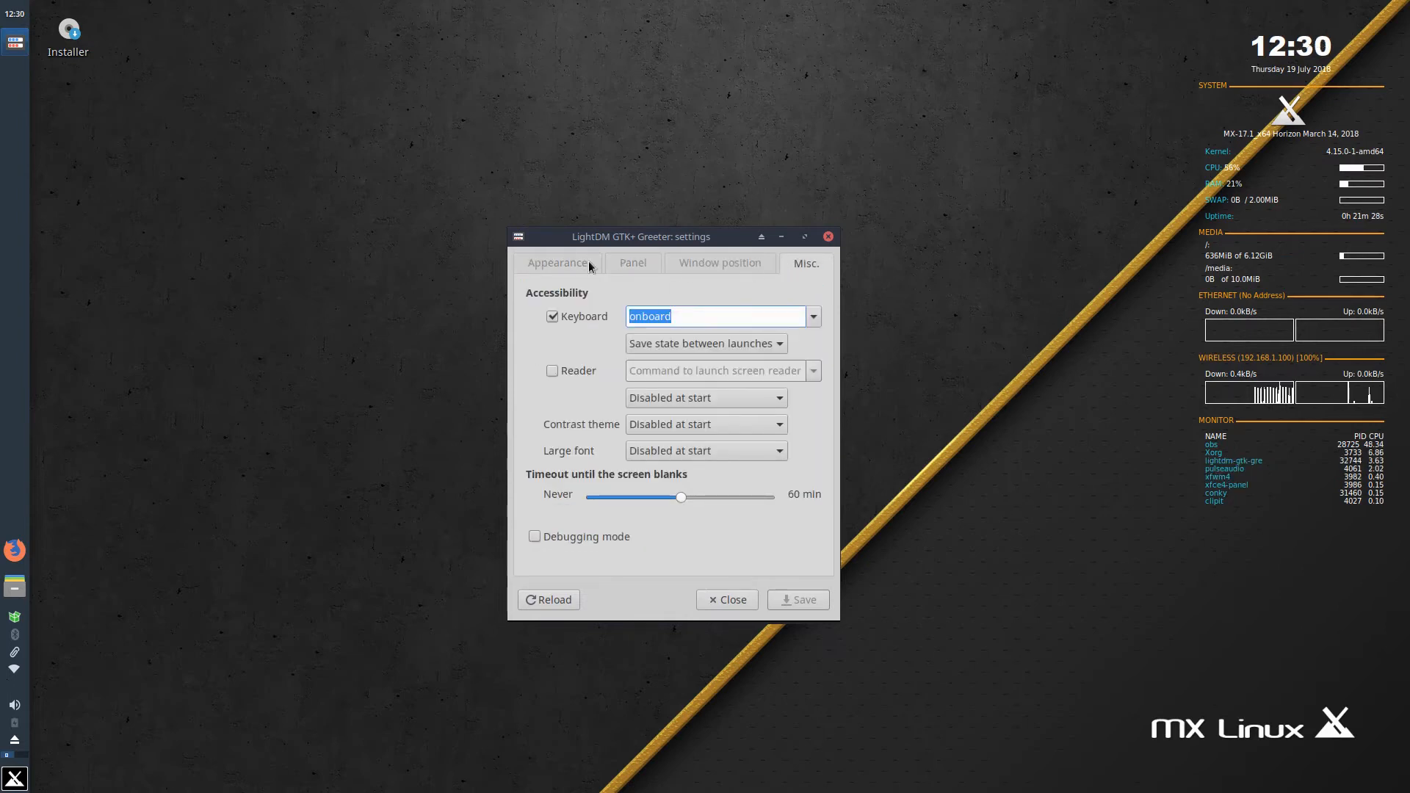
pyautogui.click(567, 263)
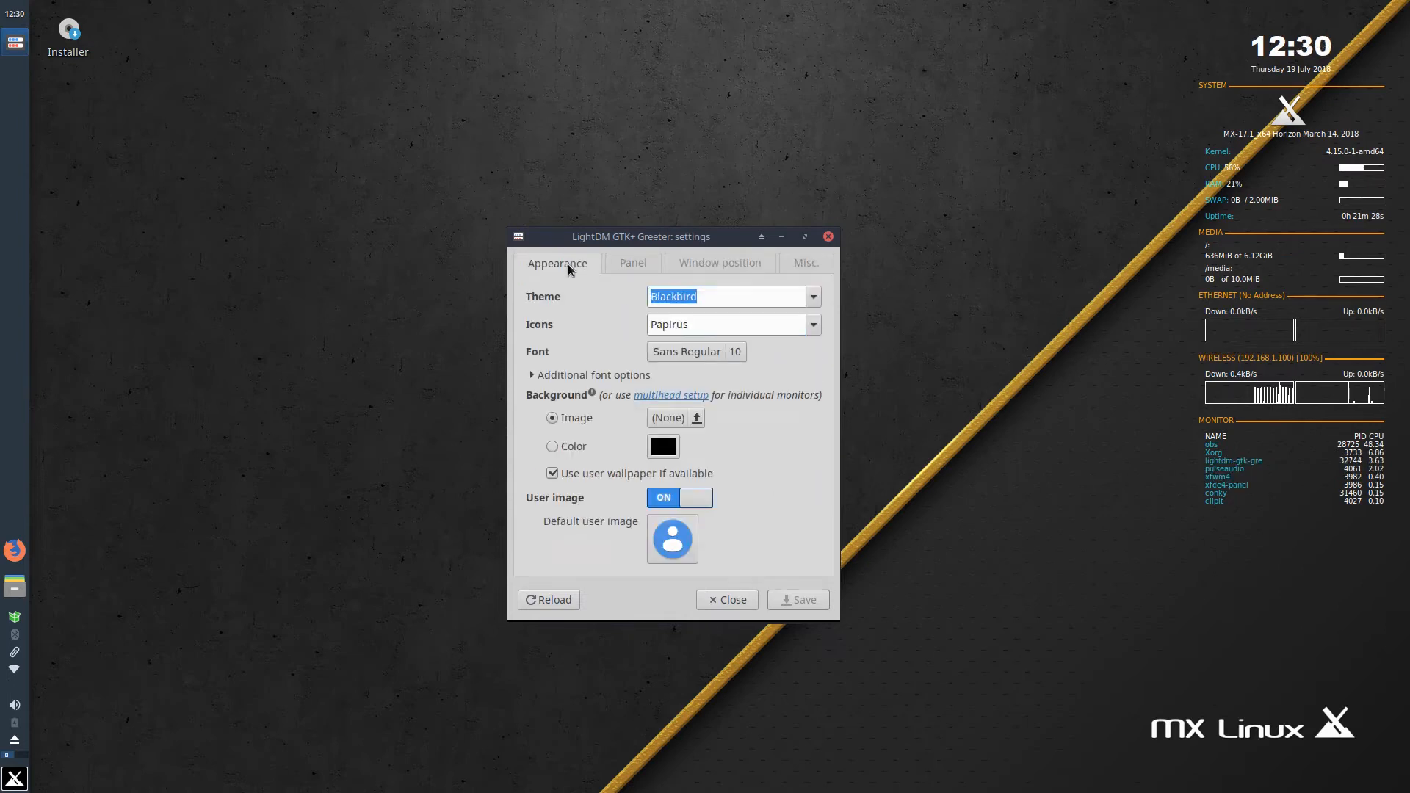
pyautogui.click(780, 236)
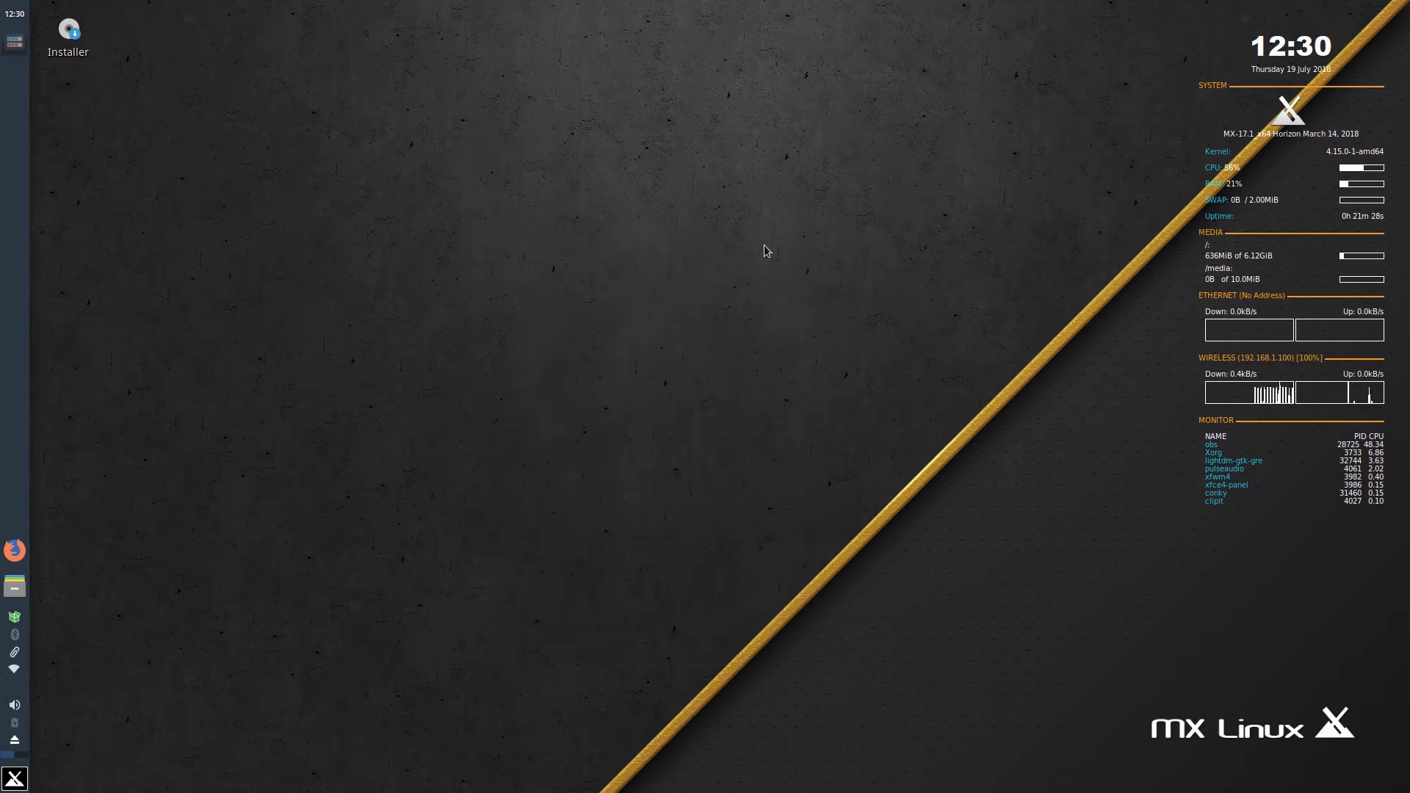
# Browse the Games and Graphics categories of the applications menu.
pyautogui.click(14, 692)
pyautogui.click(14, 692)
pyautogui.click(18, 781)
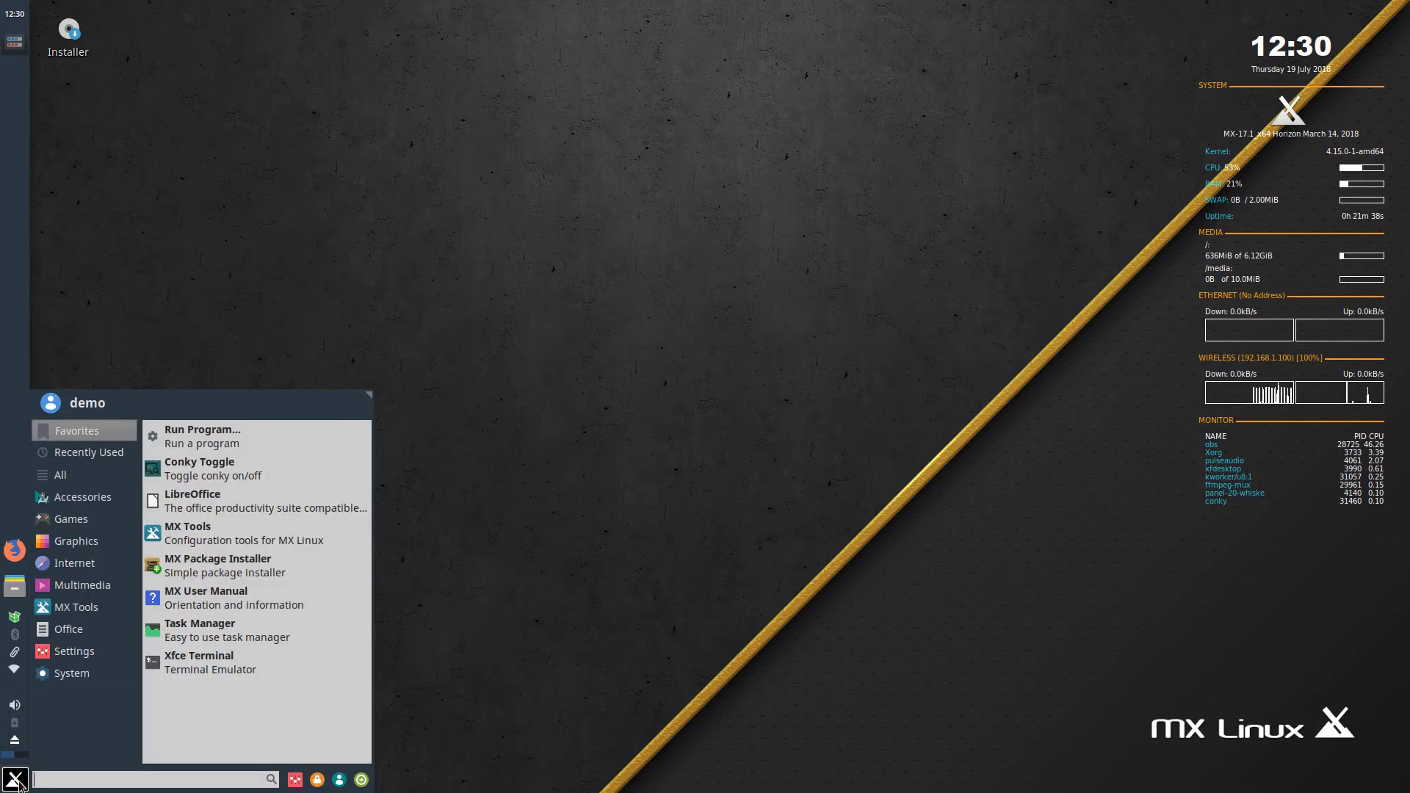
pyautogui.click(121, 522)
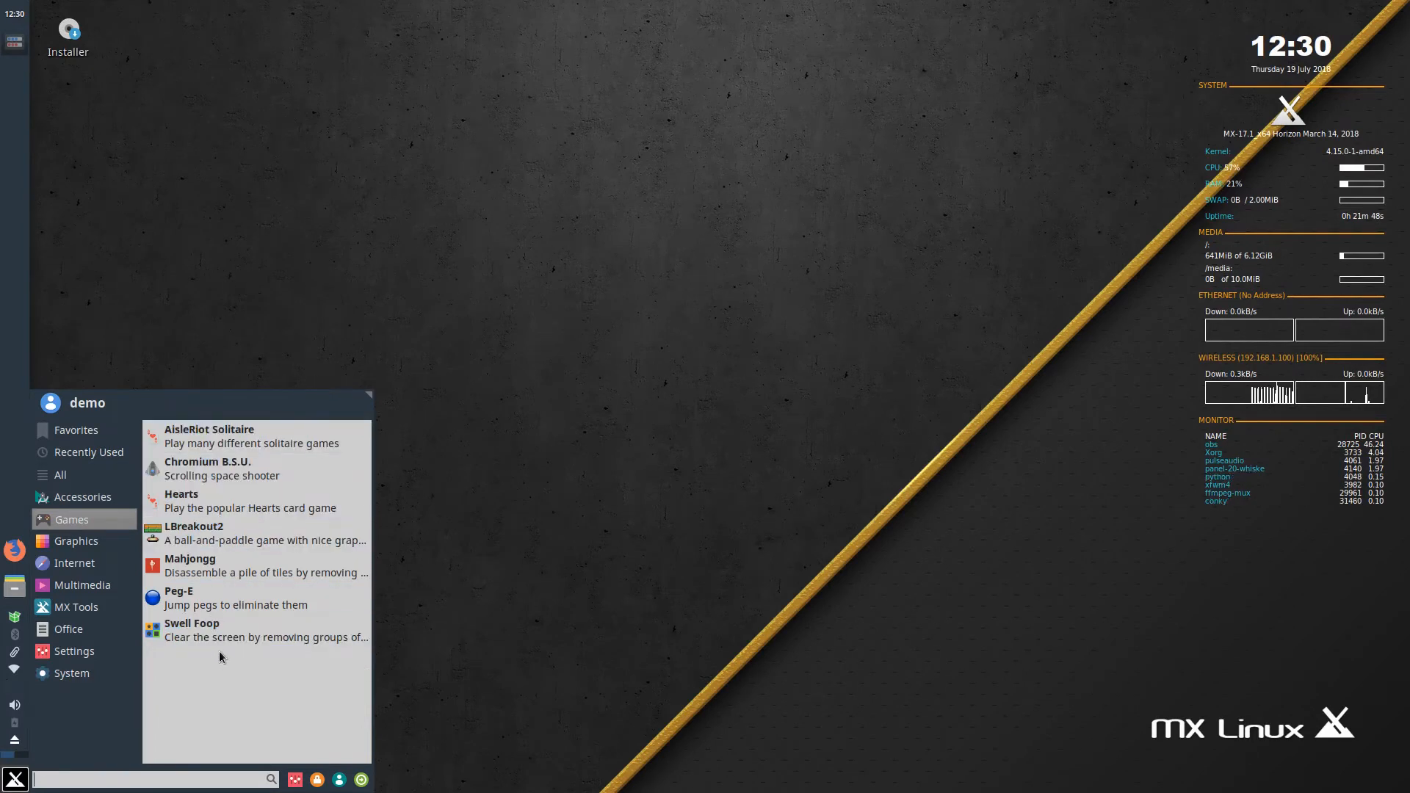
pyautogui.click(73, 542)
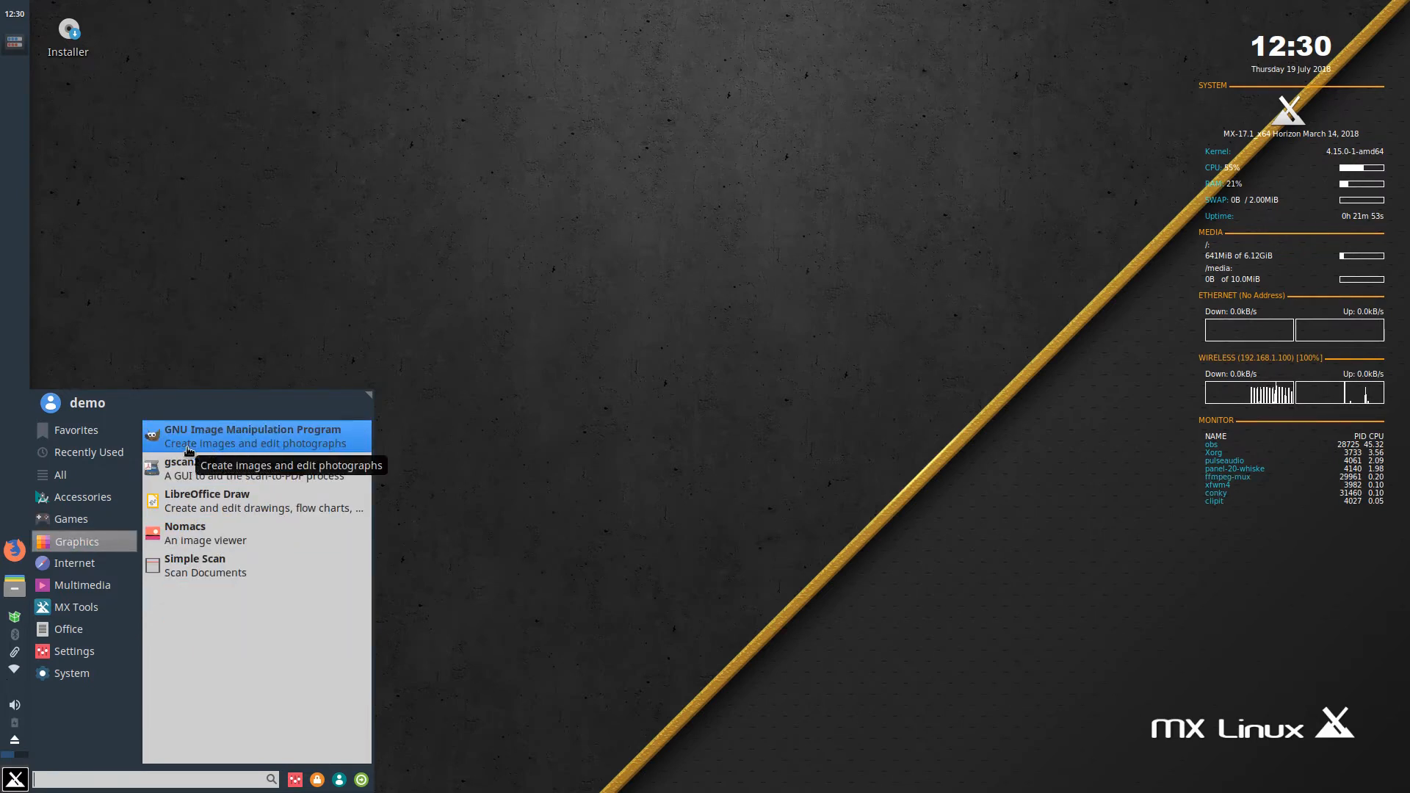
# Open GNU Image Manipulation Program, reposition its main window and close it.
pyautogui.click(266, 442)
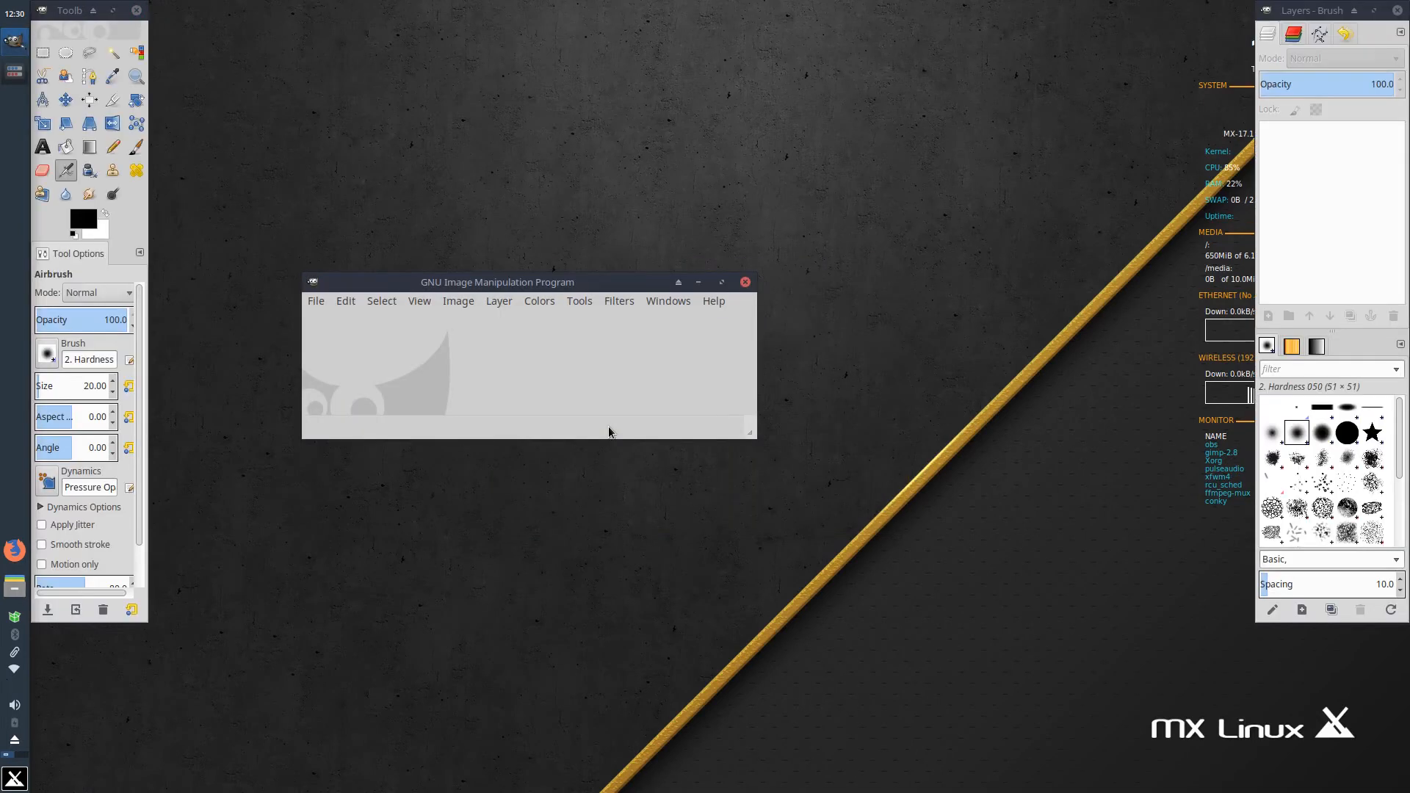
pyautogui.moveTo(483, 288); pyautogui.dragTo(684, 309)
pyautogui.click(948, 303)
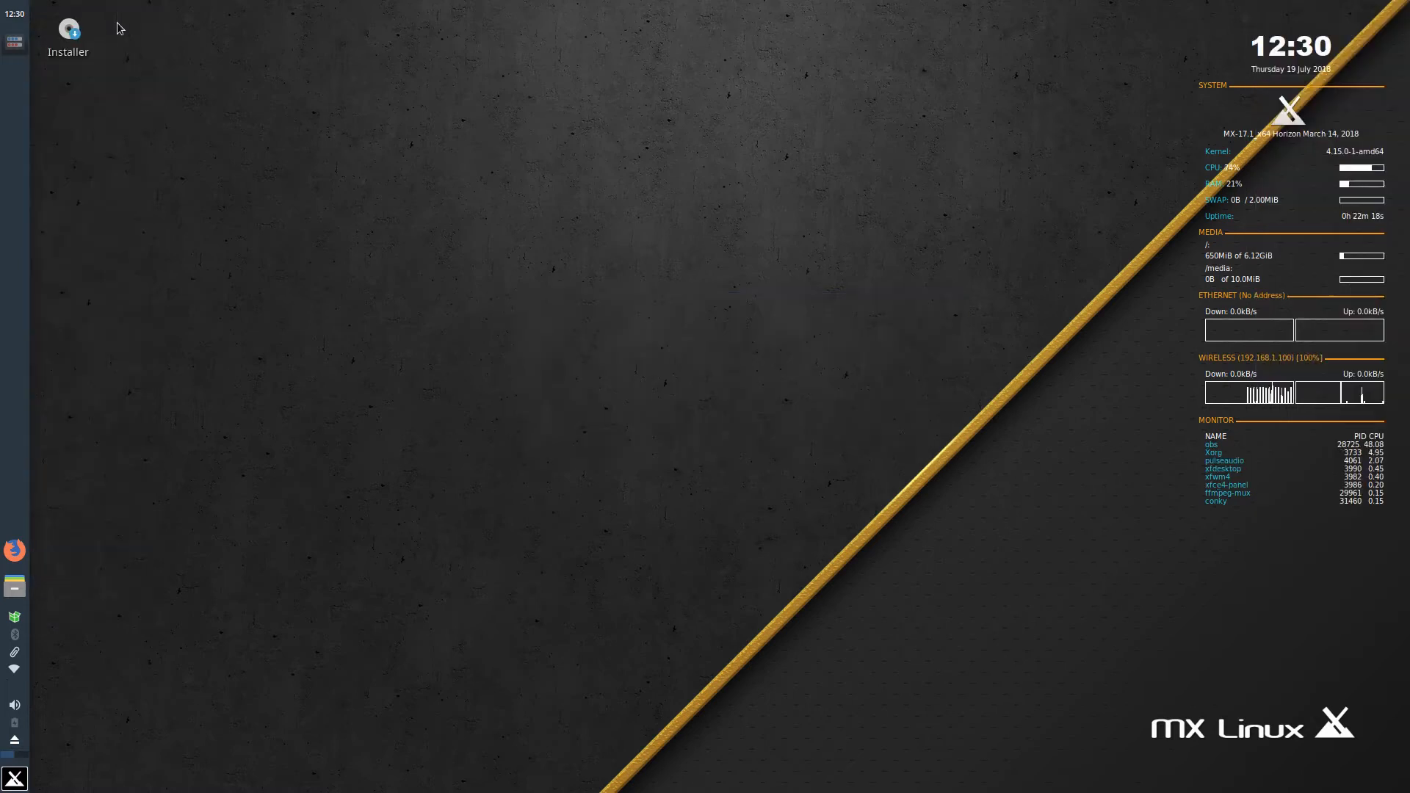
# Browse the Internet and Multimedia applications, open Alsamixer to view its playback controls, and close it.
pyautogui.click(19, 782)
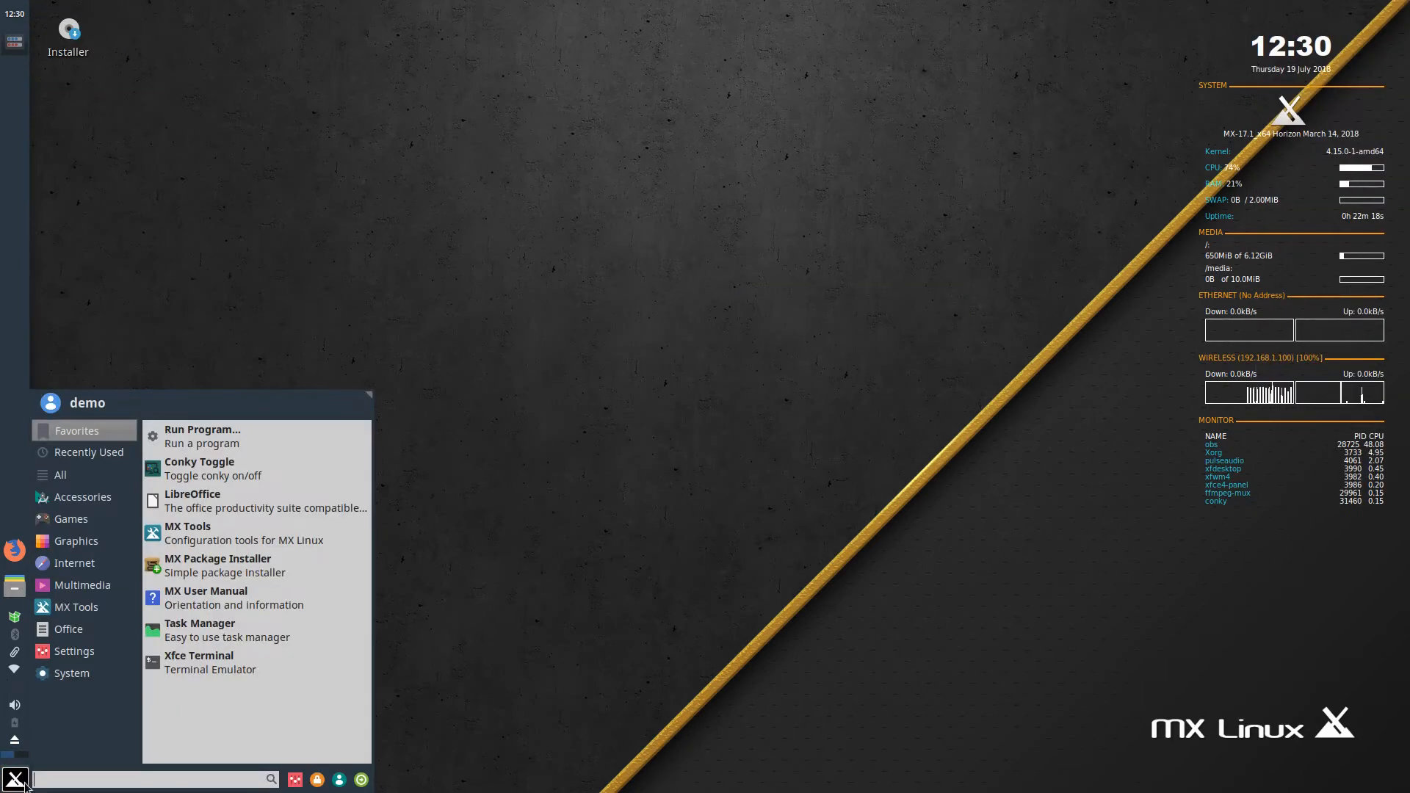
pyautogui.moveTo(125, 562)
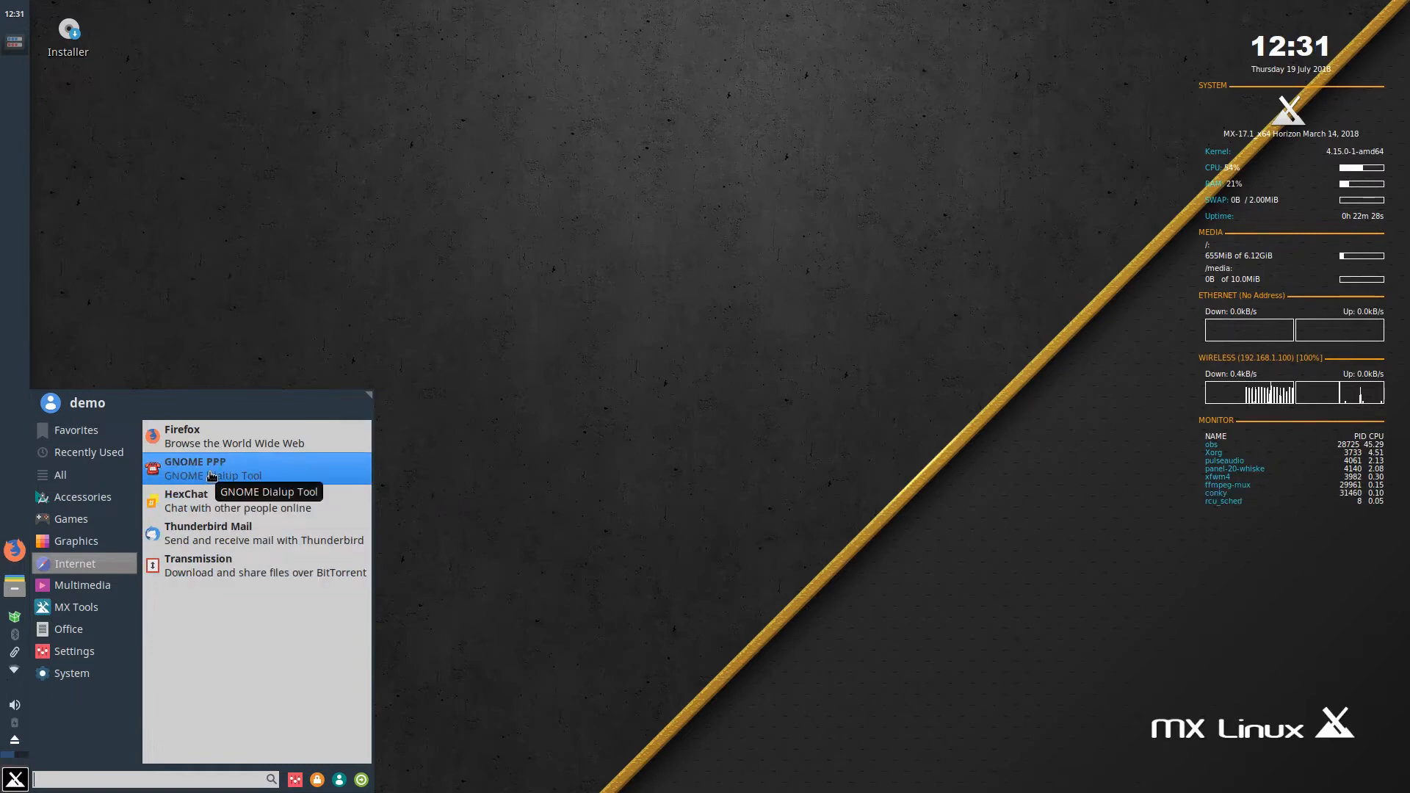
pyautogui.moveTo(112, 592)
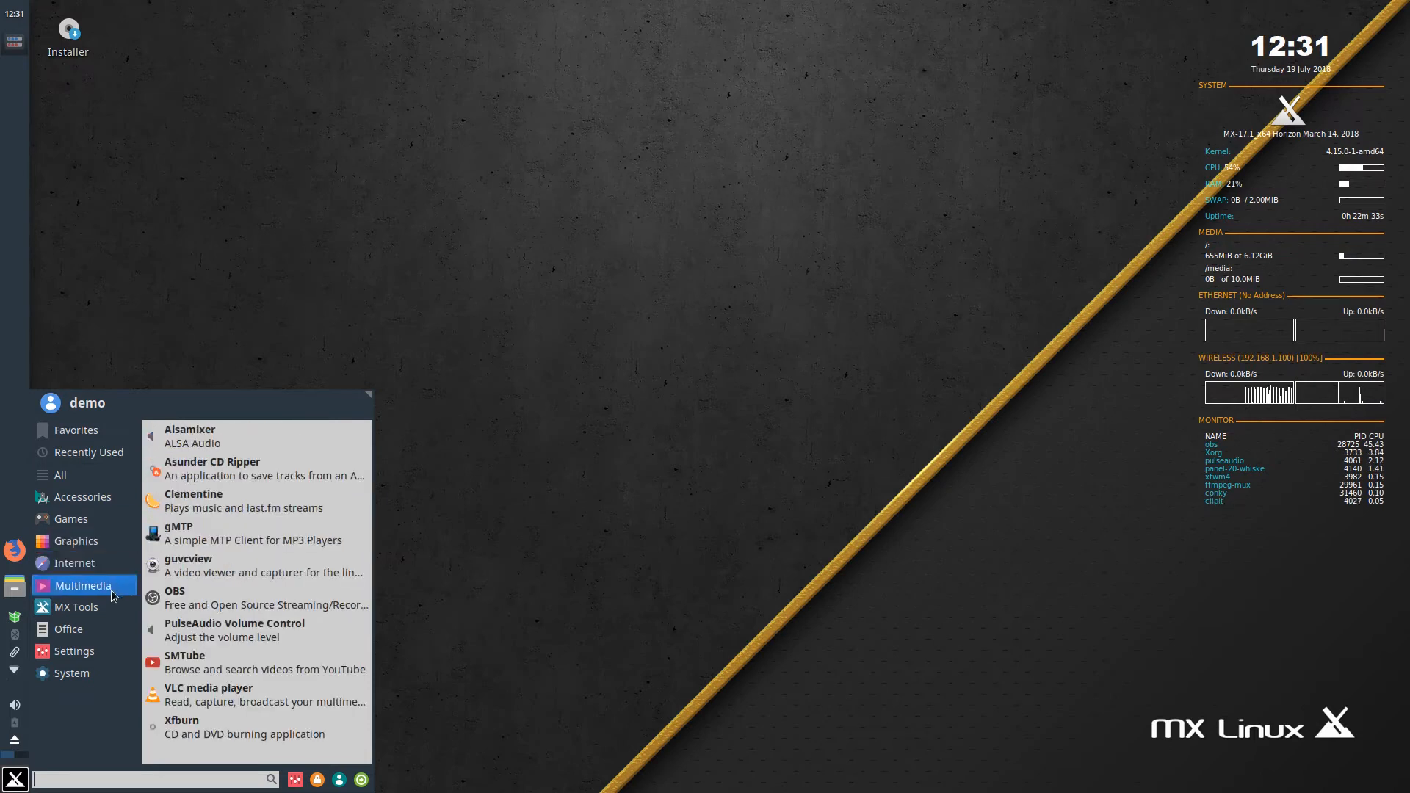
pyautogui.click(191, 449)
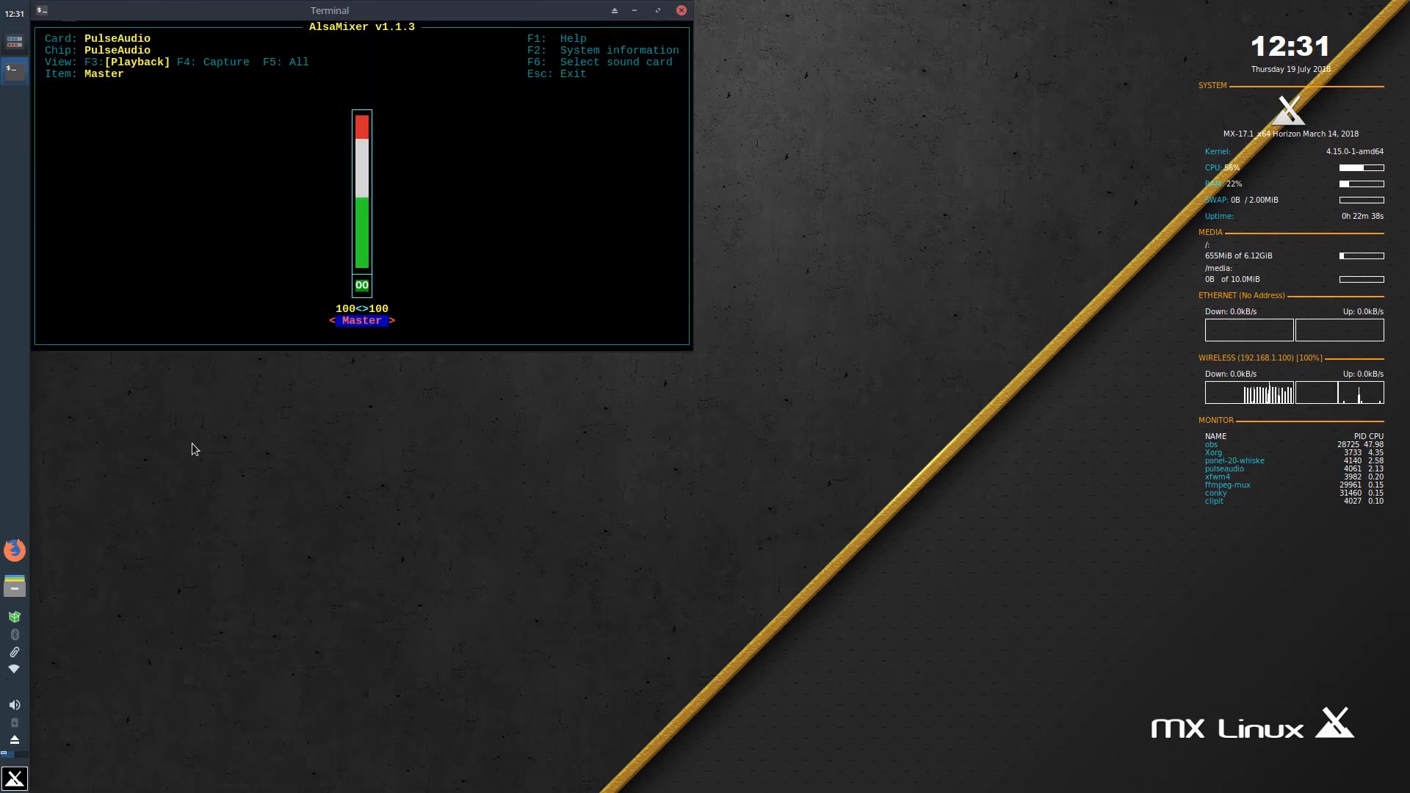
pyautogui.moveTo(215, 20); pyautogui.dragTo(418, 181)
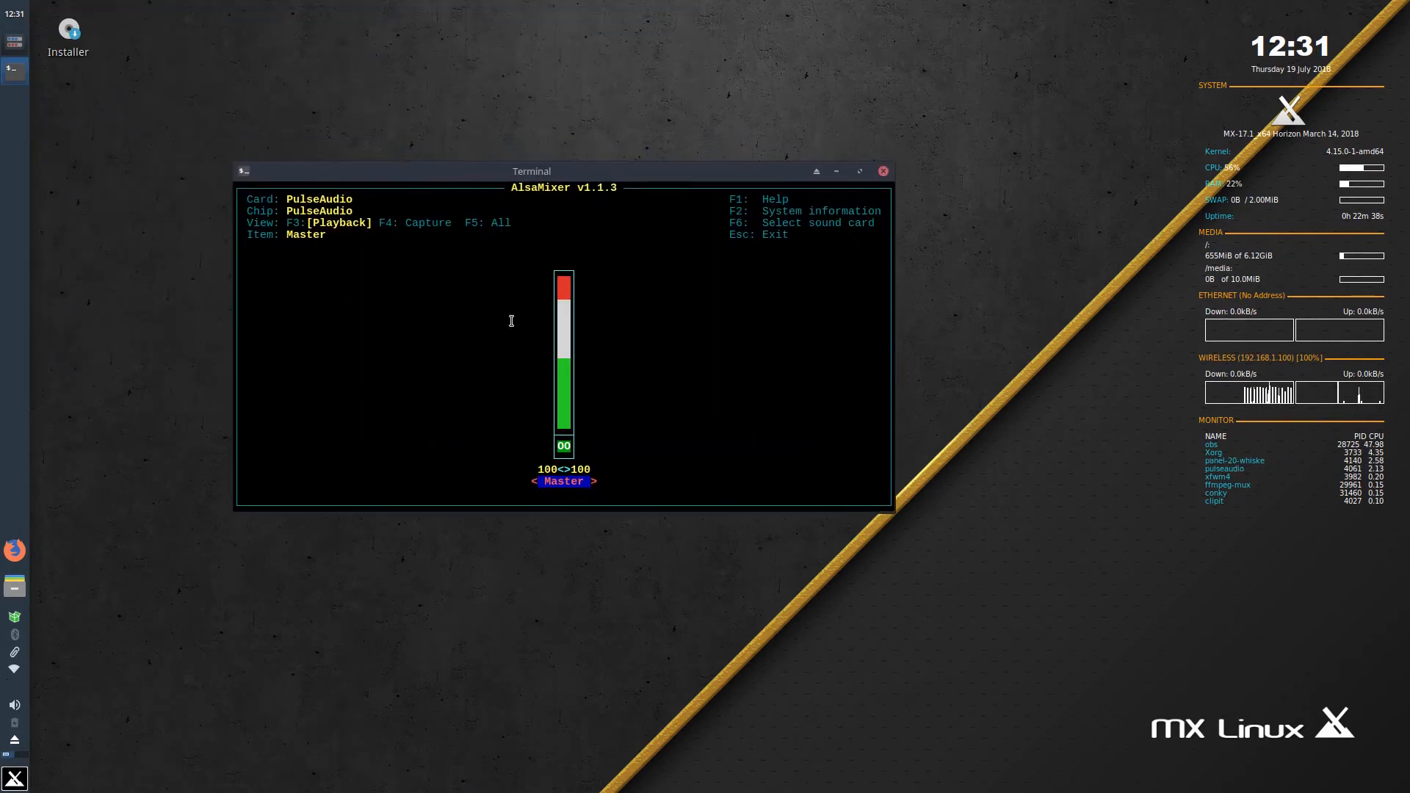
pyautogui.click(882, 171)
# Open the Clementine music player from the Multimedia applications and move its window toward the middle of the desktop.
pyautogui.click(14, 778)
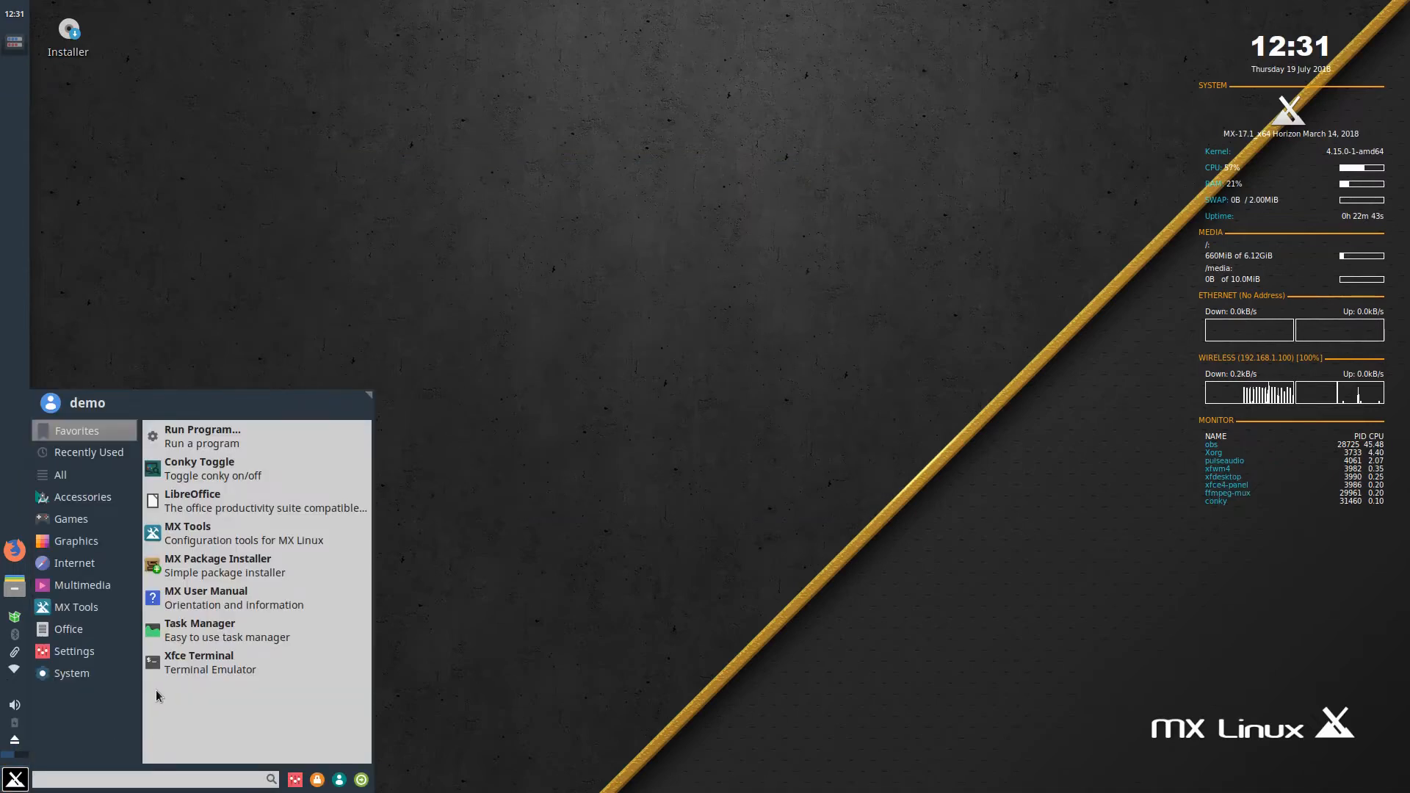
pyautogui.click(82, 585)
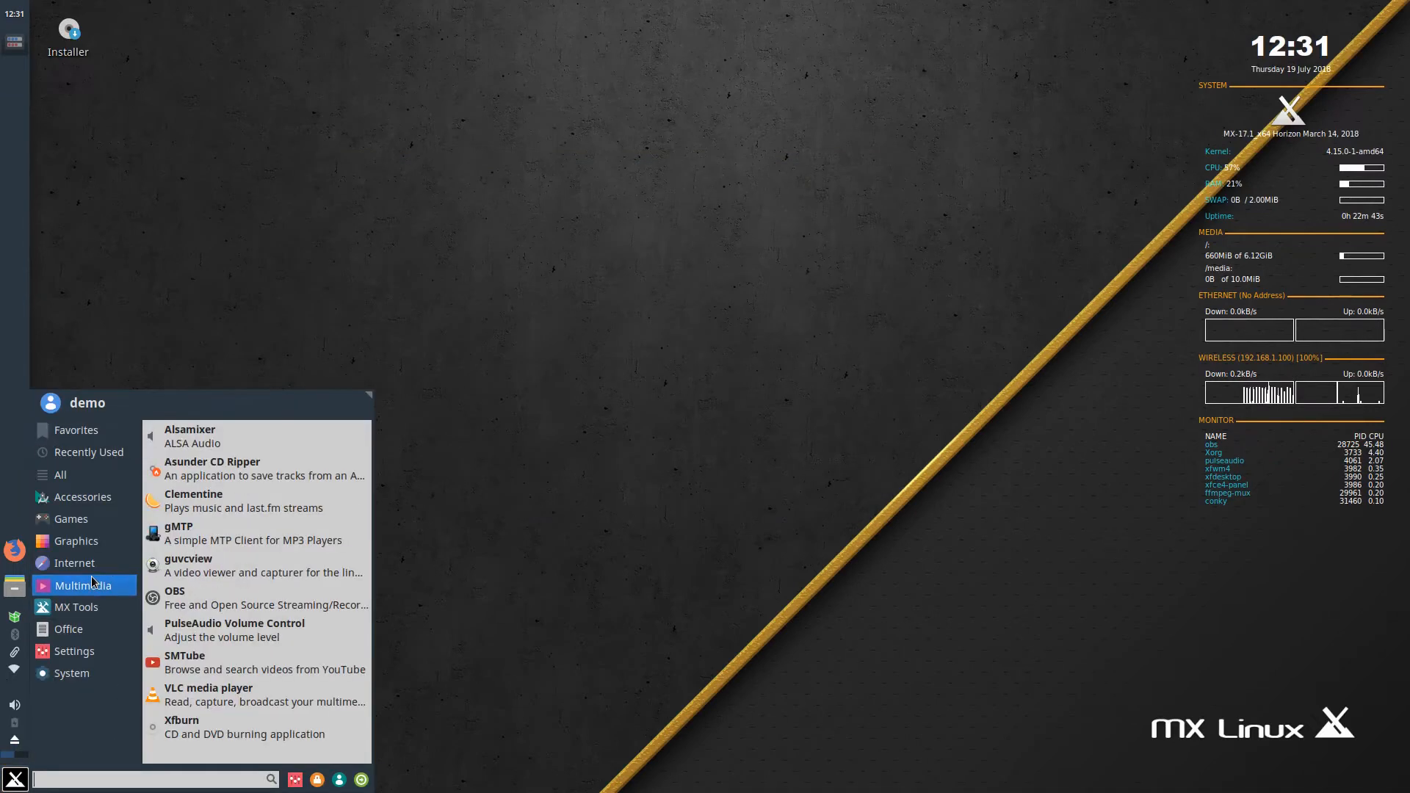
pyautogui.click(278, 507)
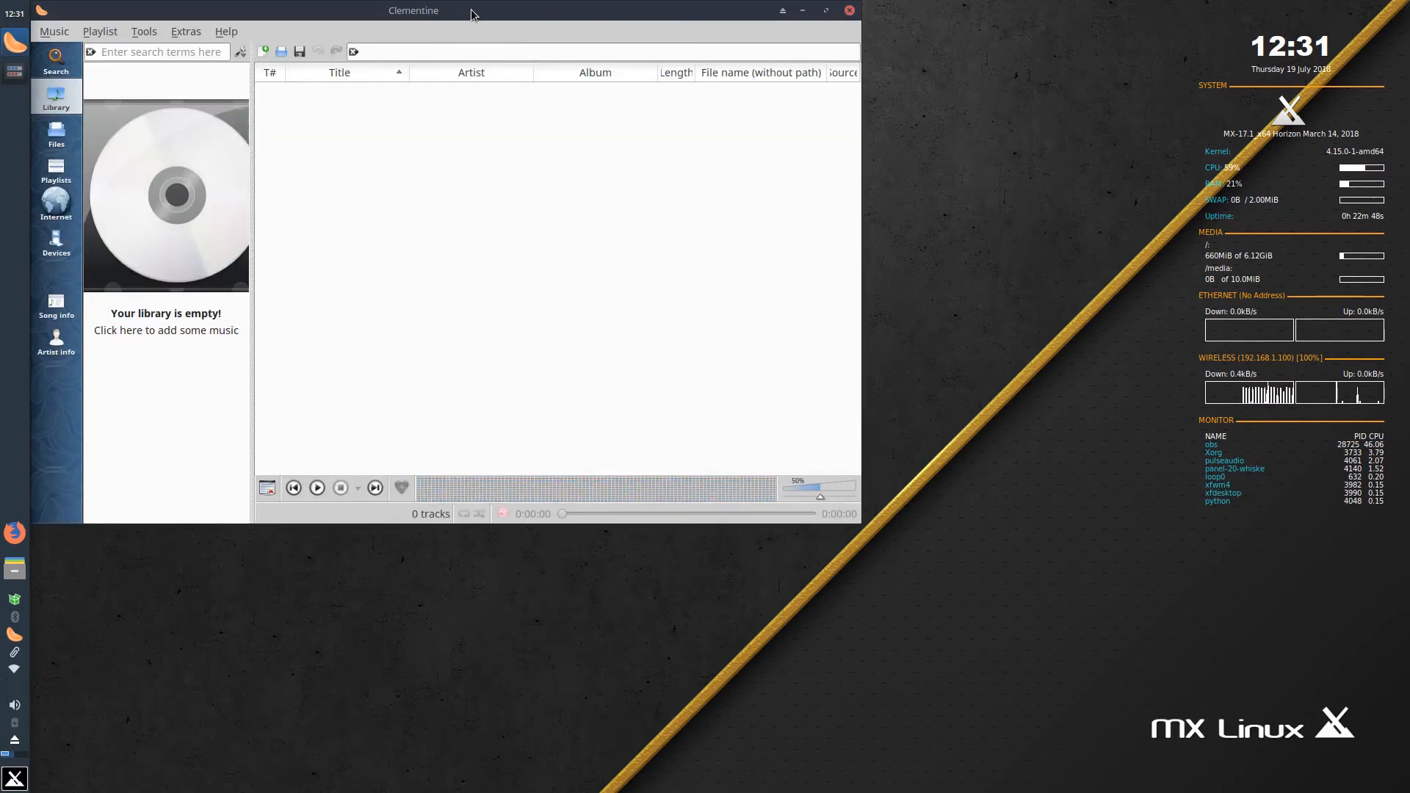
pyautogui.moveTo(471, 13); pyautogui.dragTo(642, 218)
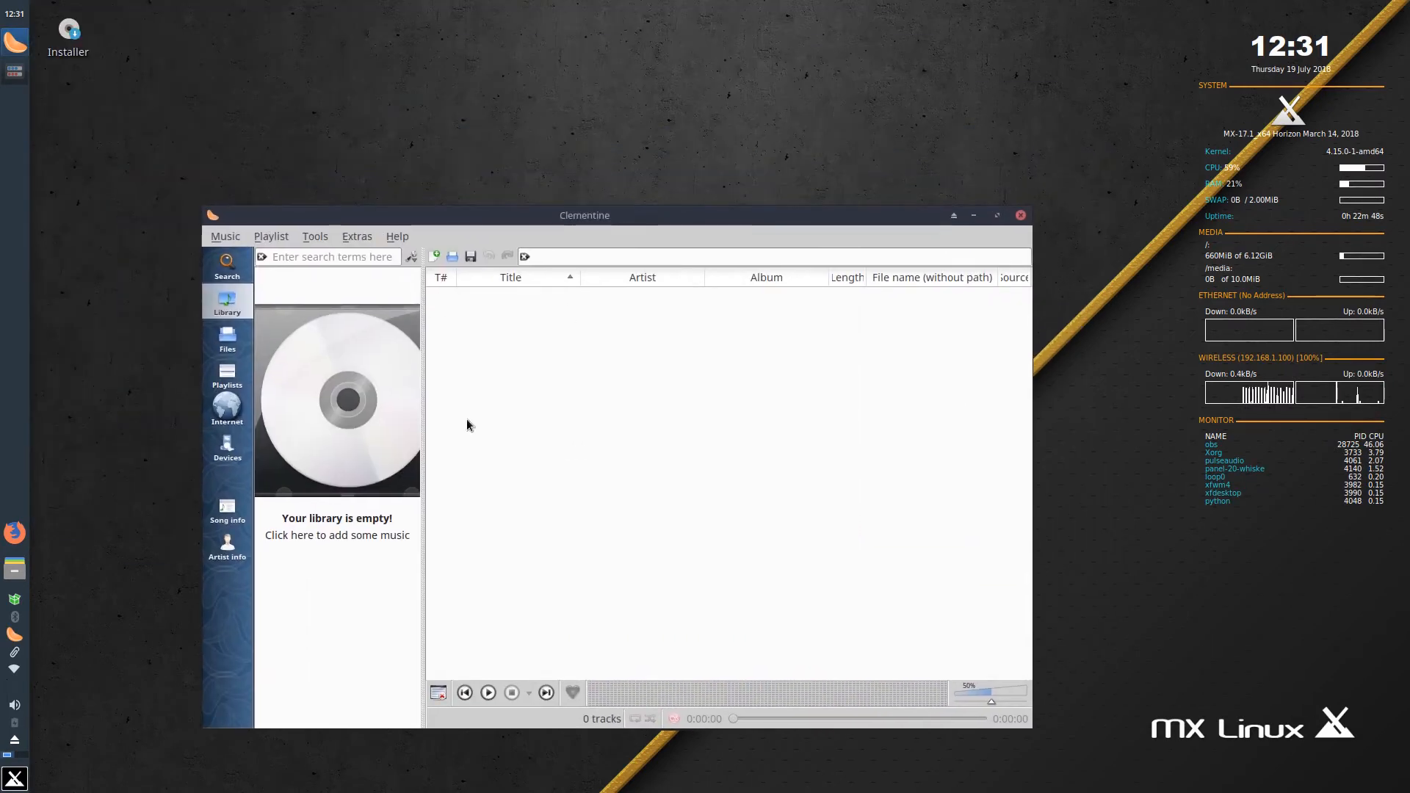
# Close the Clementine music player and browse the Multimedia applications in the applications menu.
pyautogui.click(1018, 221)
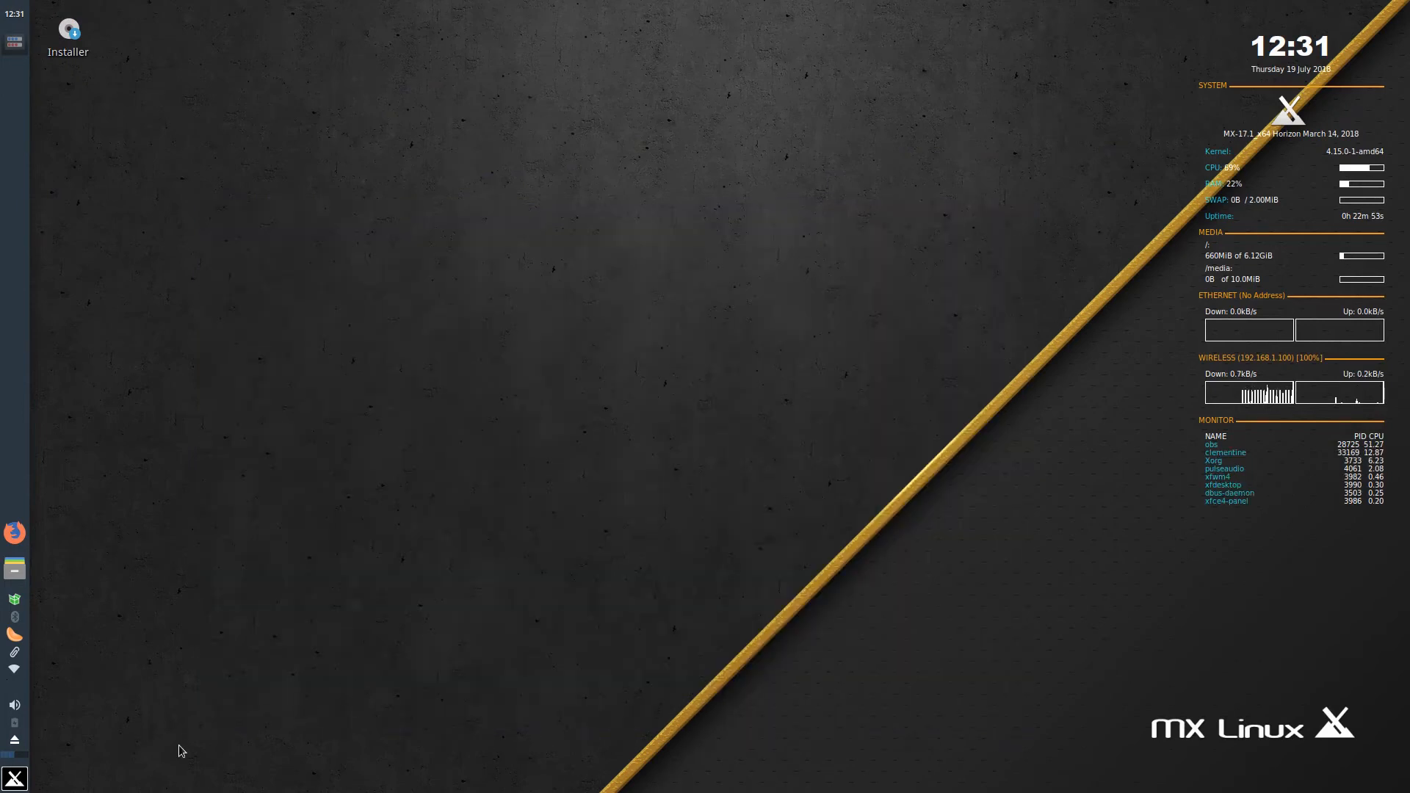
pyautogui.click(14, 779)
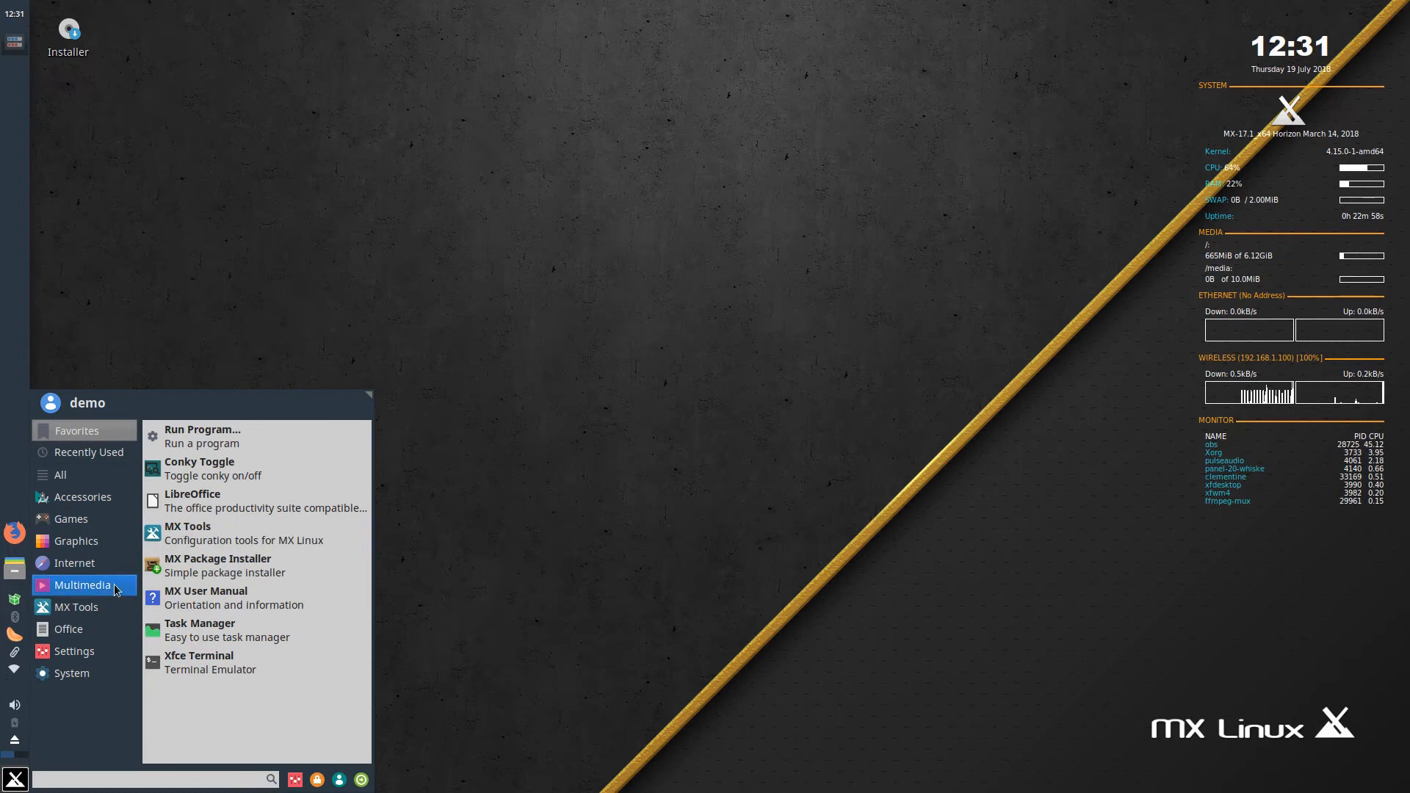
pyautogui.click(115, 590)
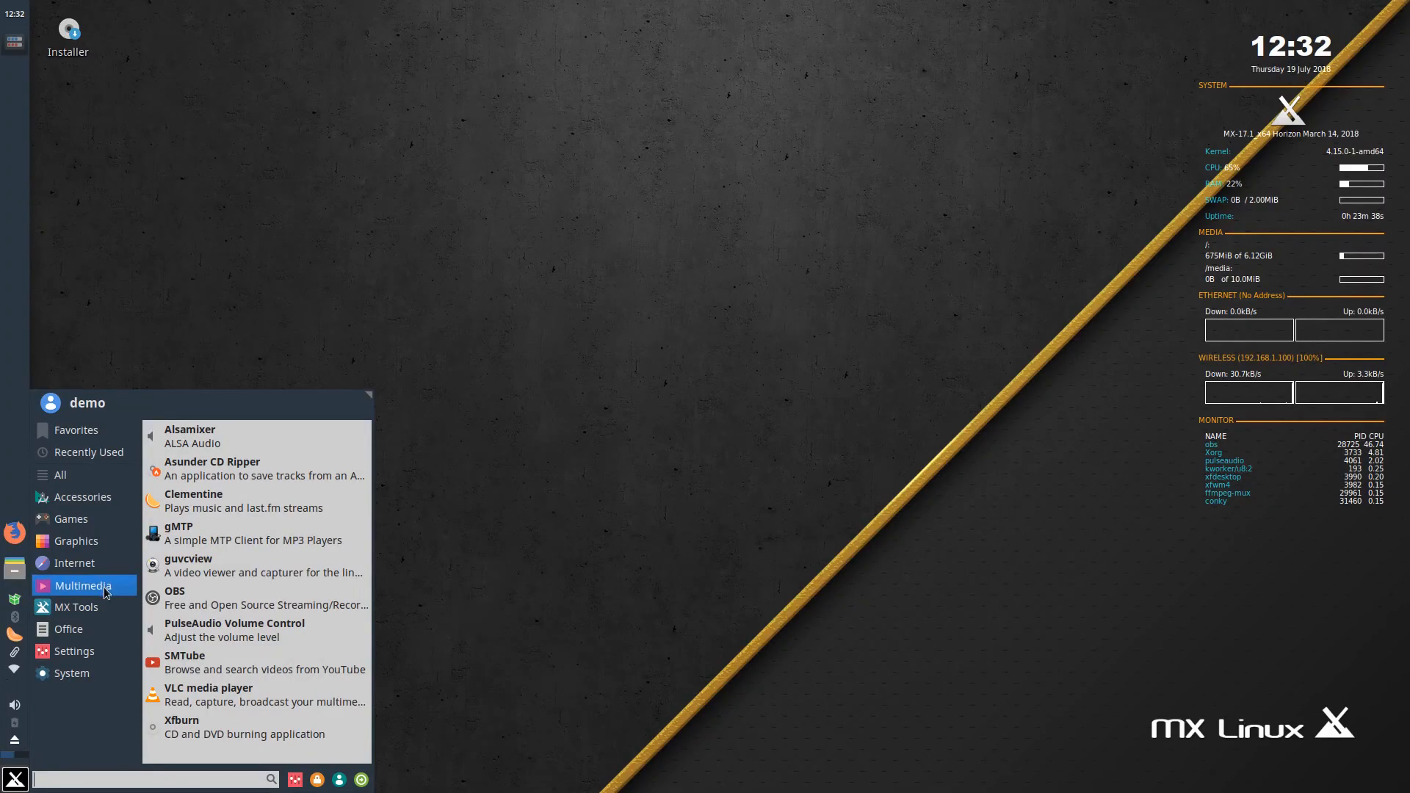
# Browse the full list of MX Tools in the applications menu, from Live-usb kernel updater to Quick System Info.
pyautogui.click(99, 607)
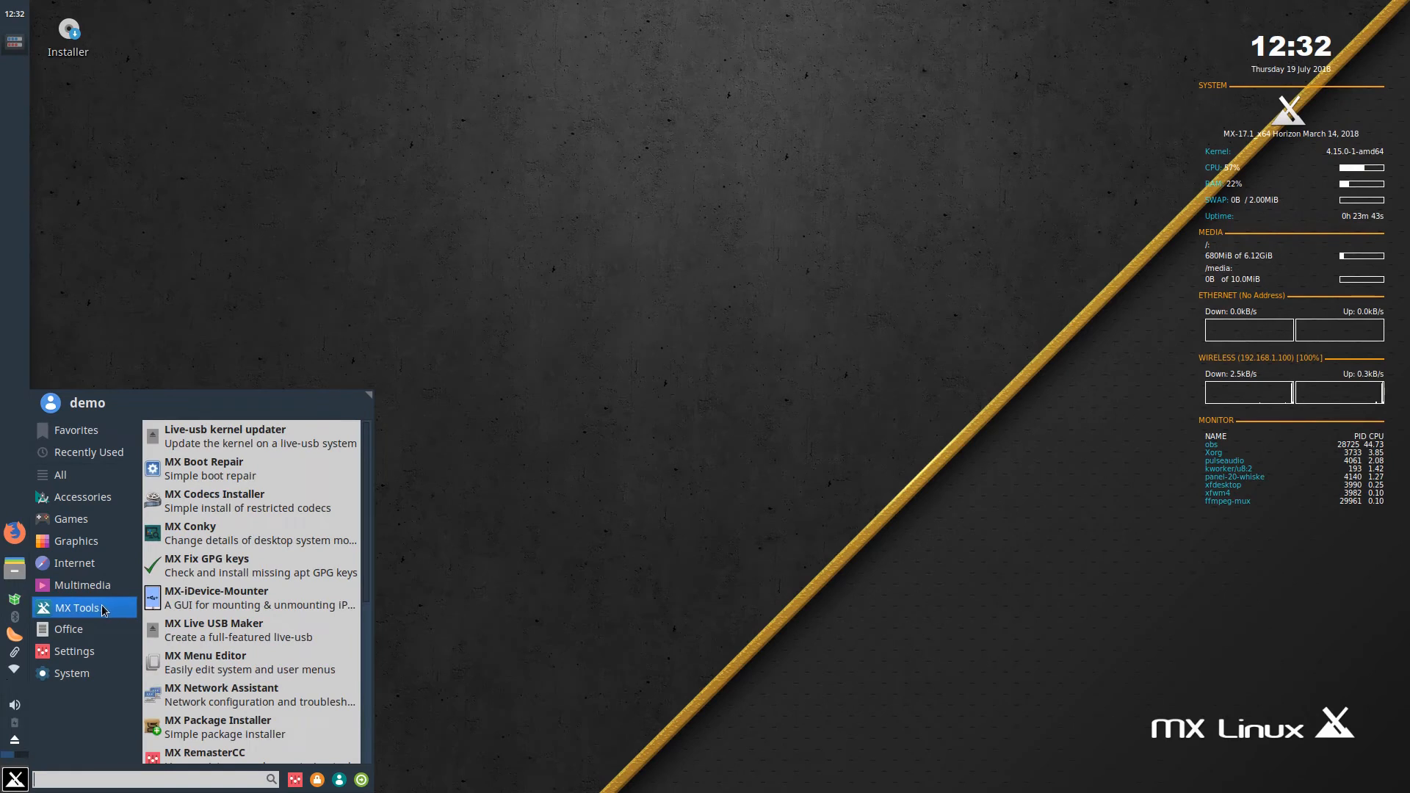
pyautogui.scroll(-5, 338, 602)
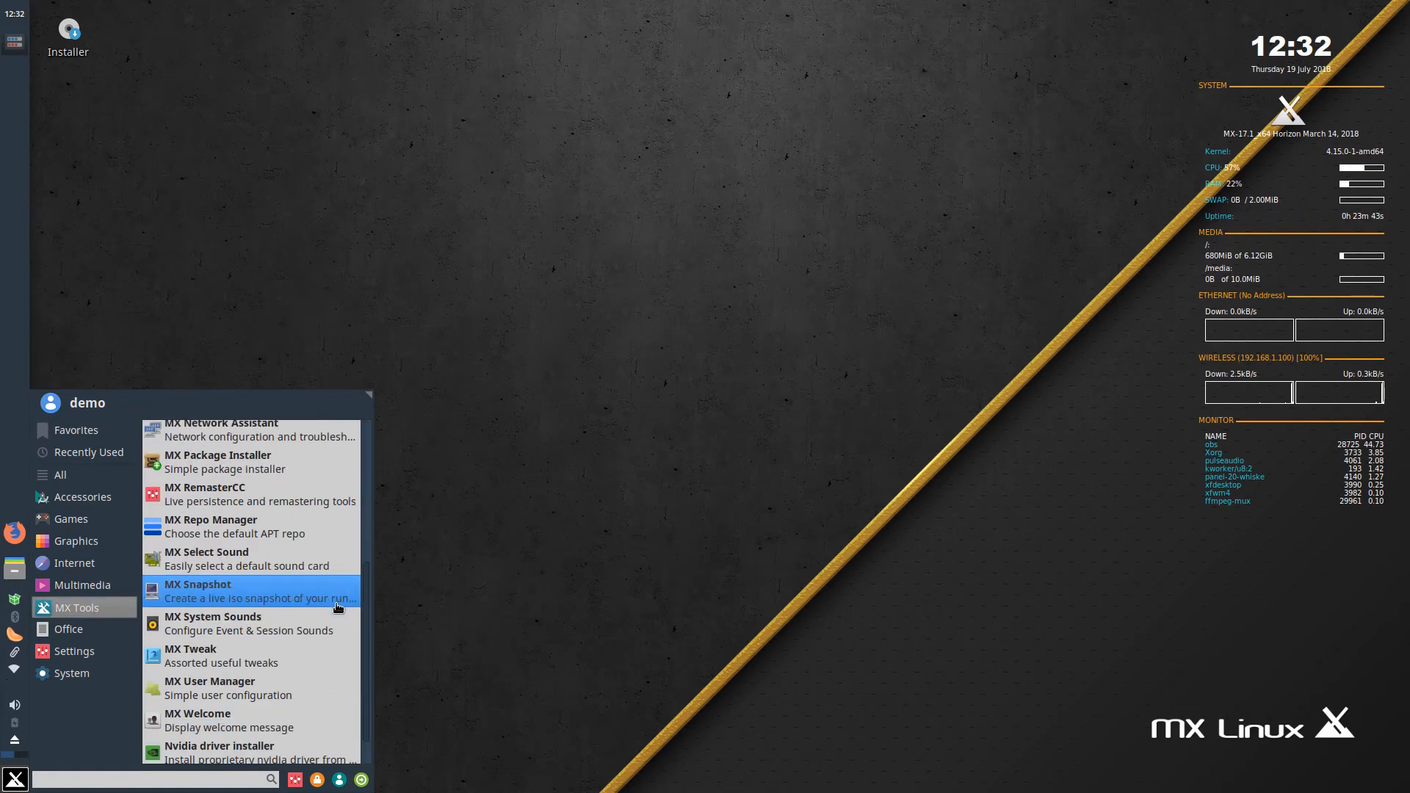
pyautogui.scroll(5, 339, 607)
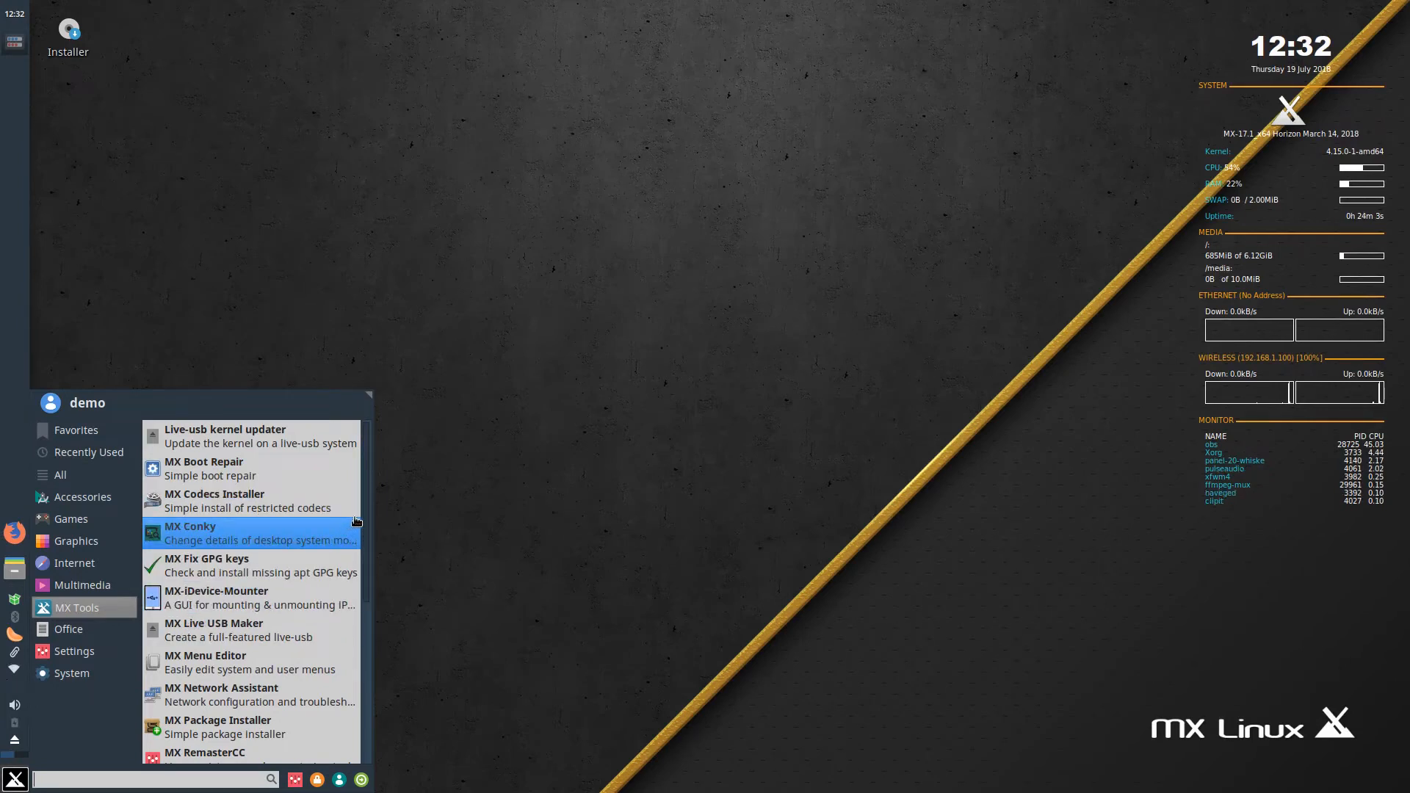
pyautogui.scroll(-1, 366, 524)
pyautogui.scroll(-3, 366, 524)
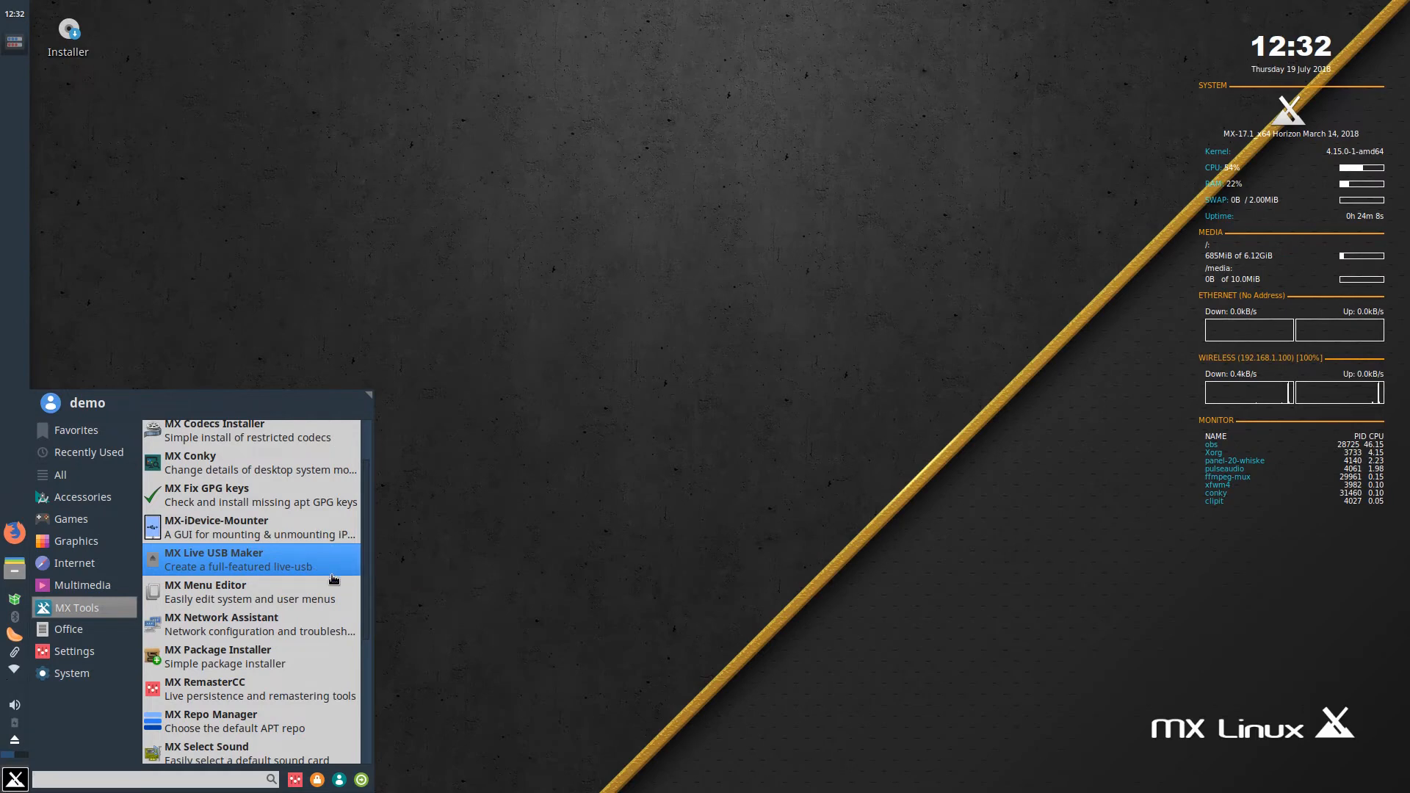
pyautogui.scroll(-1, 360, 573)
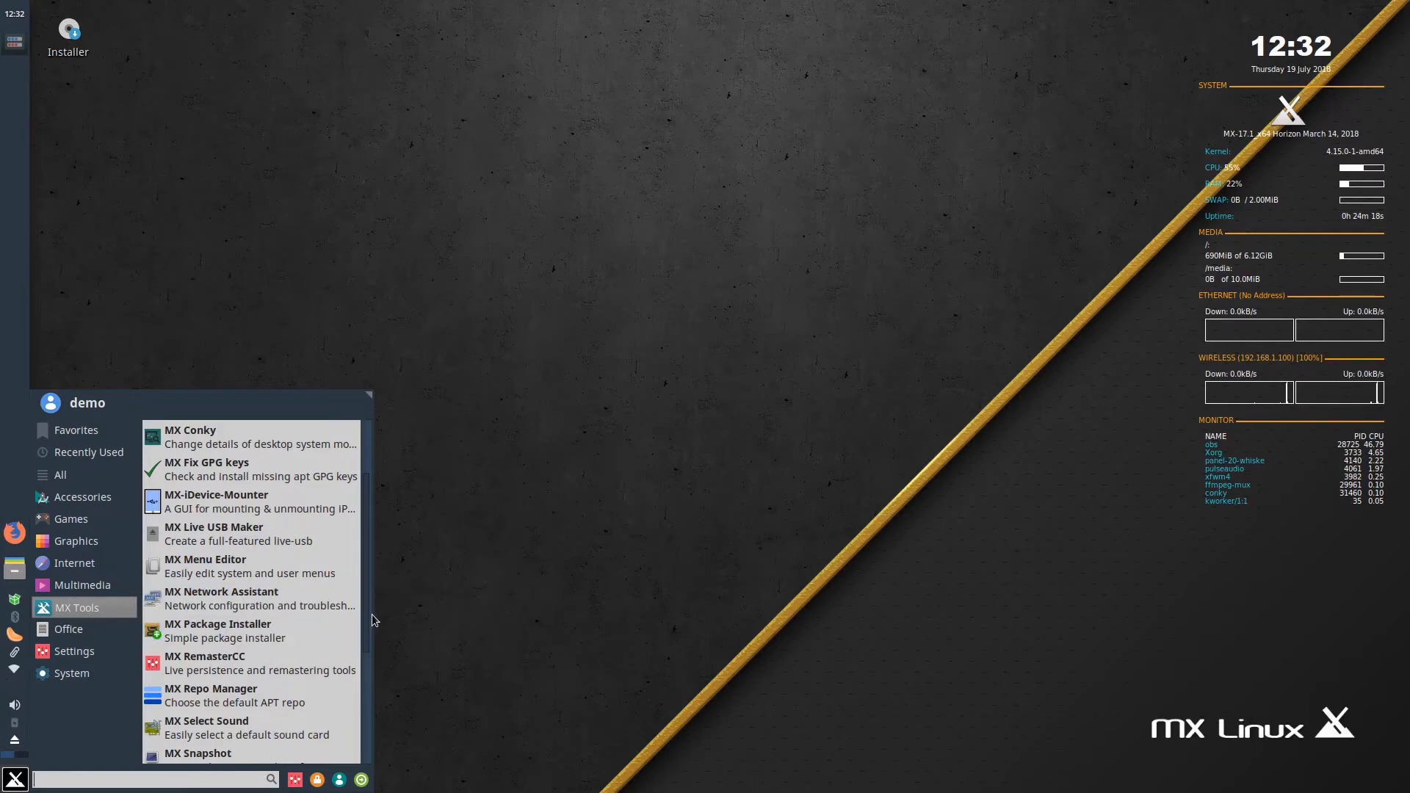
pyautogui.moveTo(364, 608); pyautogui.dragTo(344, 650)
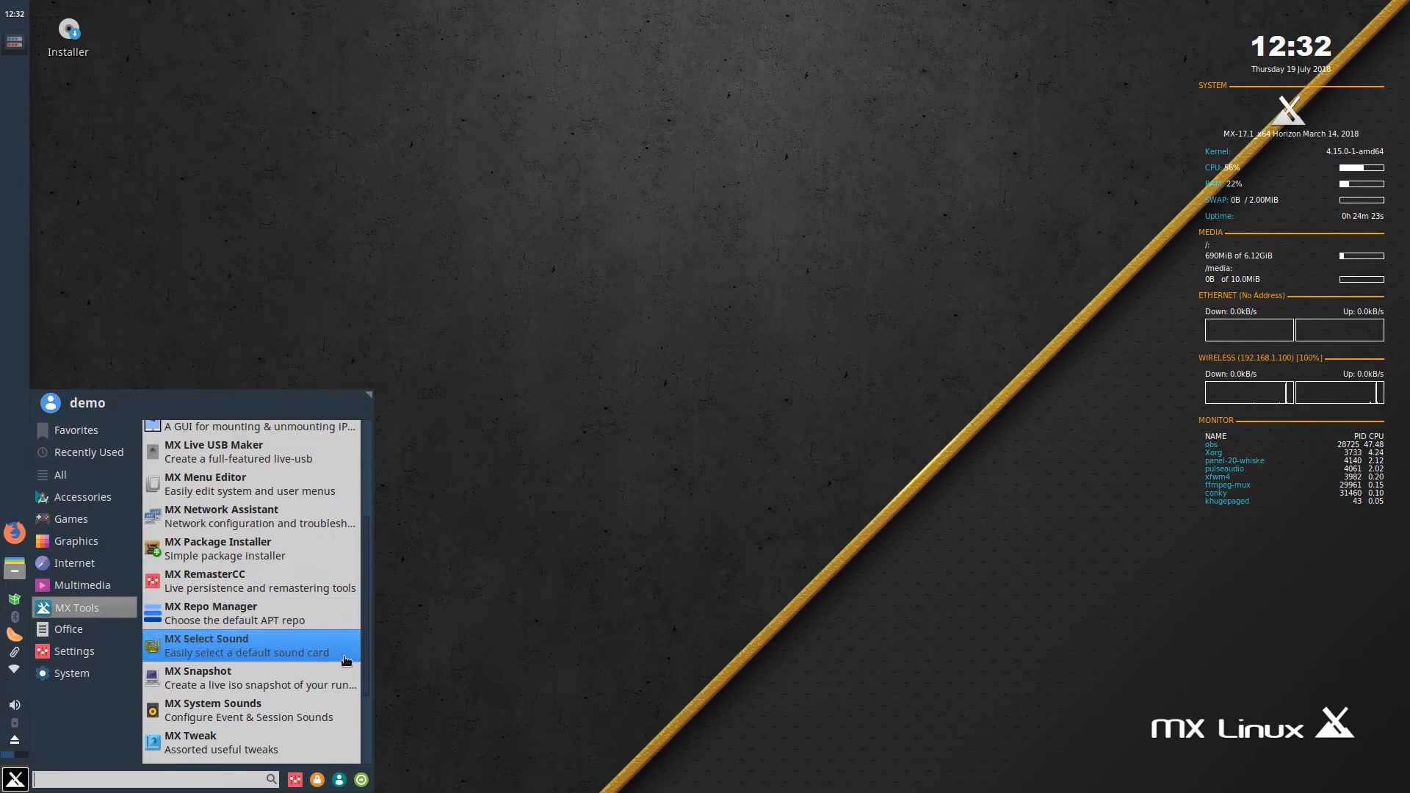
pyautogui.moveTo(367, 636); pyautogui.dragTo(362, 684)
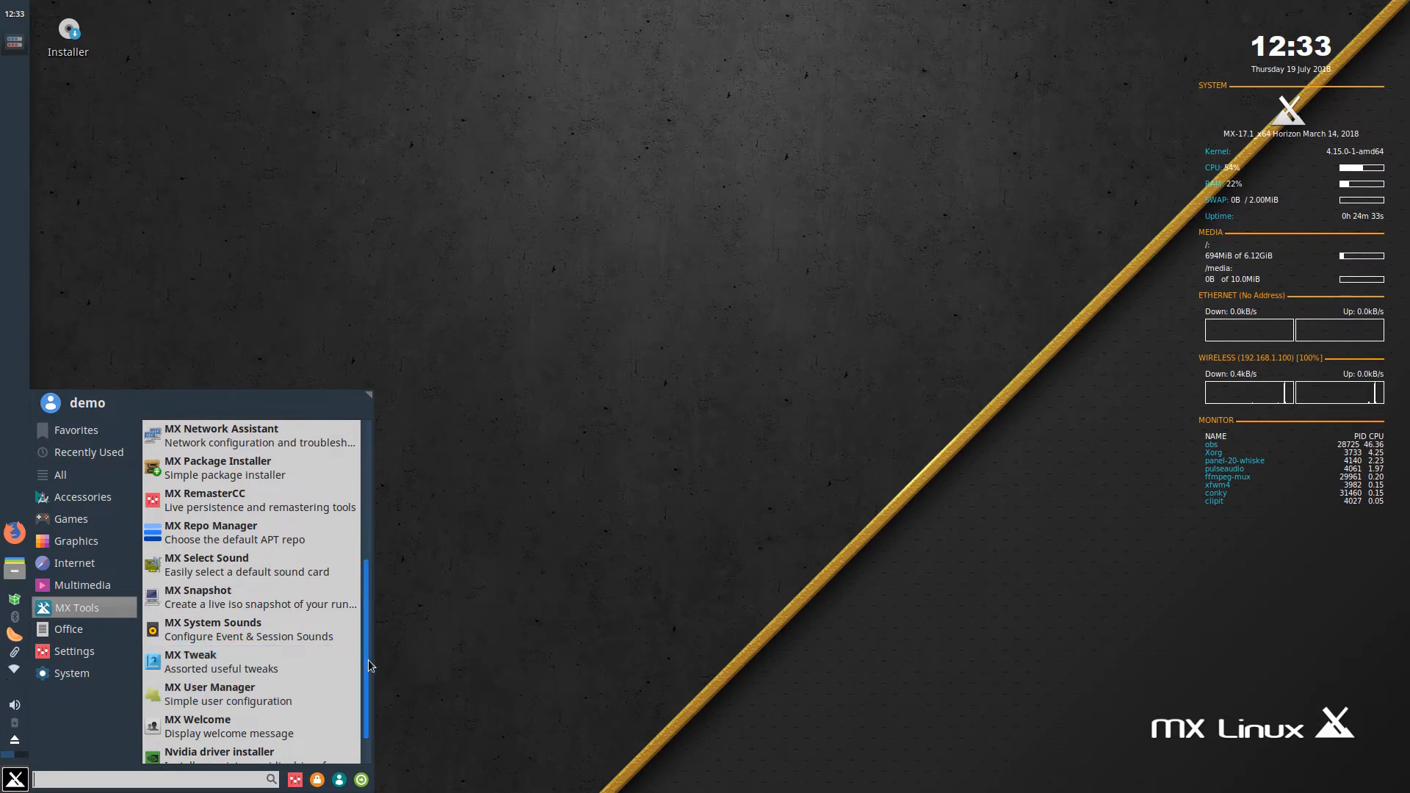
pyautogui.scroll(-2, 363, 674)
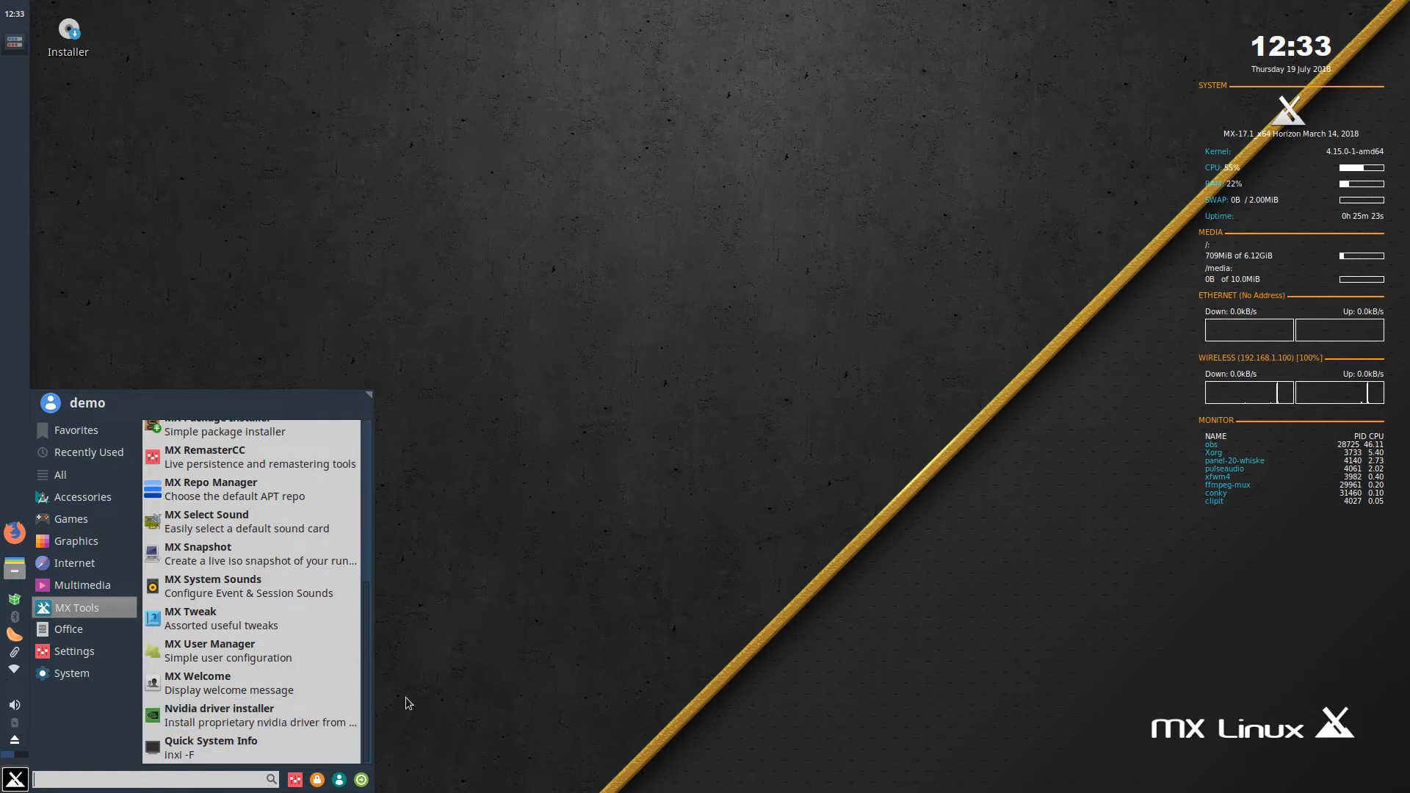
# Browse the Office category of the applications menu, including the LibreOffice programs and PDF utilities.
pyautogui.click(130, 646)
pyautogui.click(130, 638)
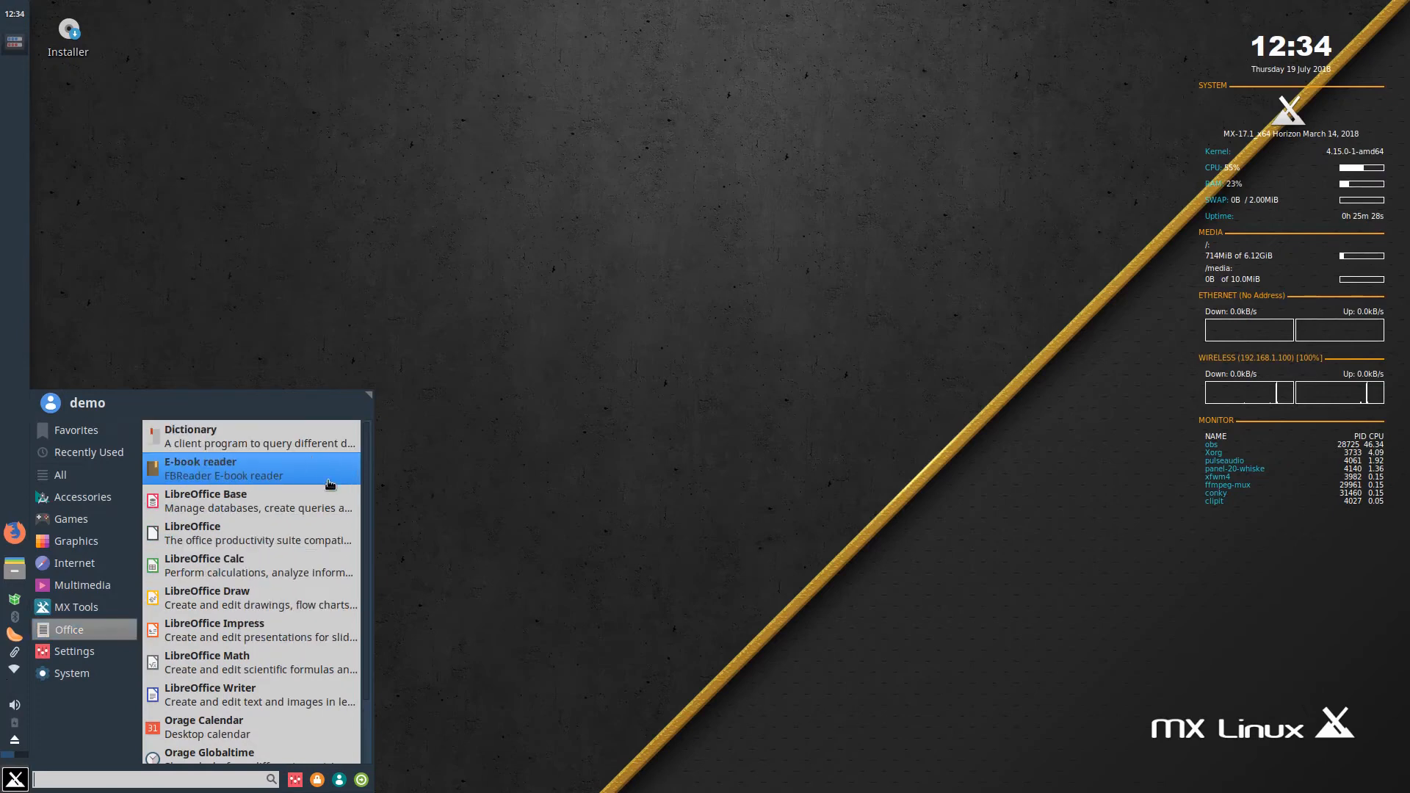
pyautogui.scroll(-2, 290, 546)
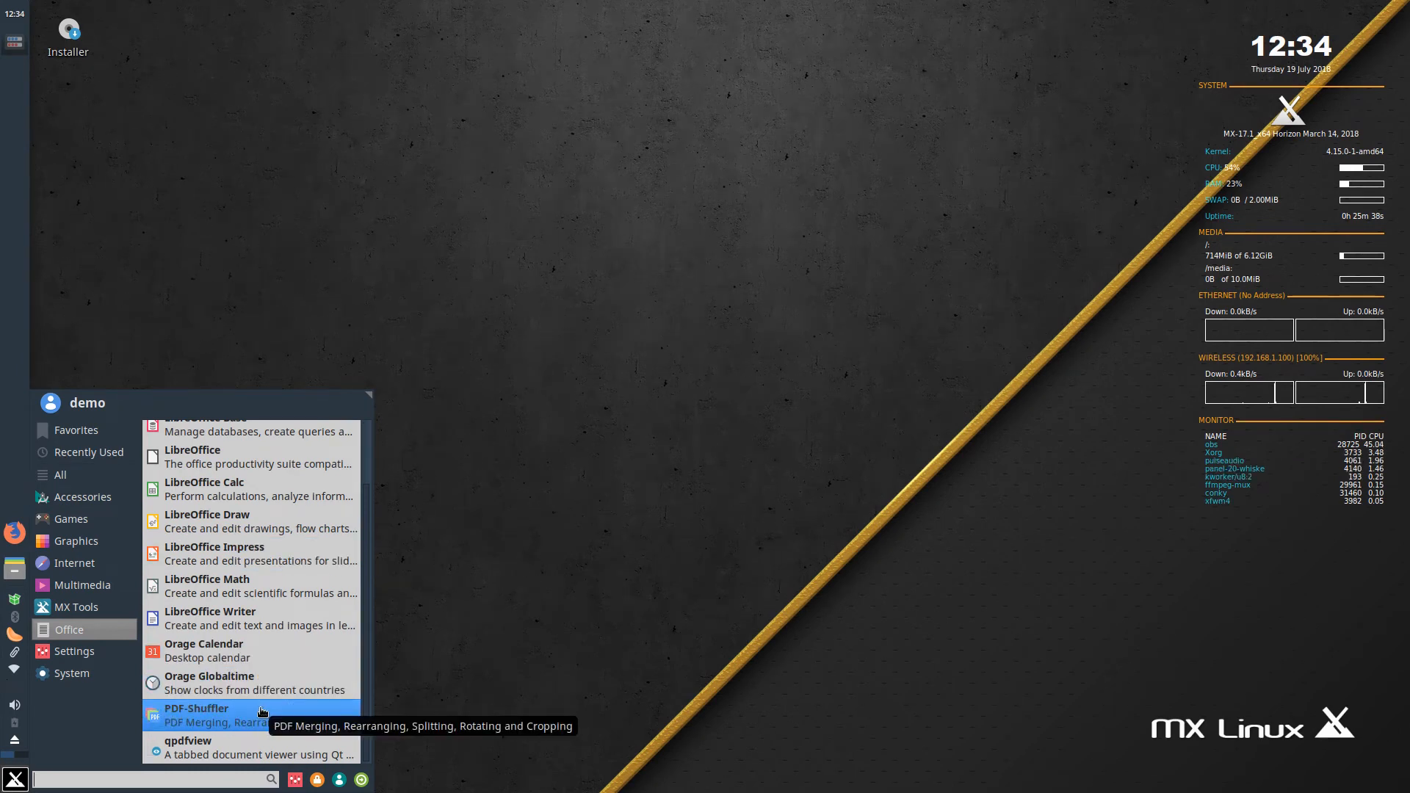
pyautogui.scroll(2, 285, 666)
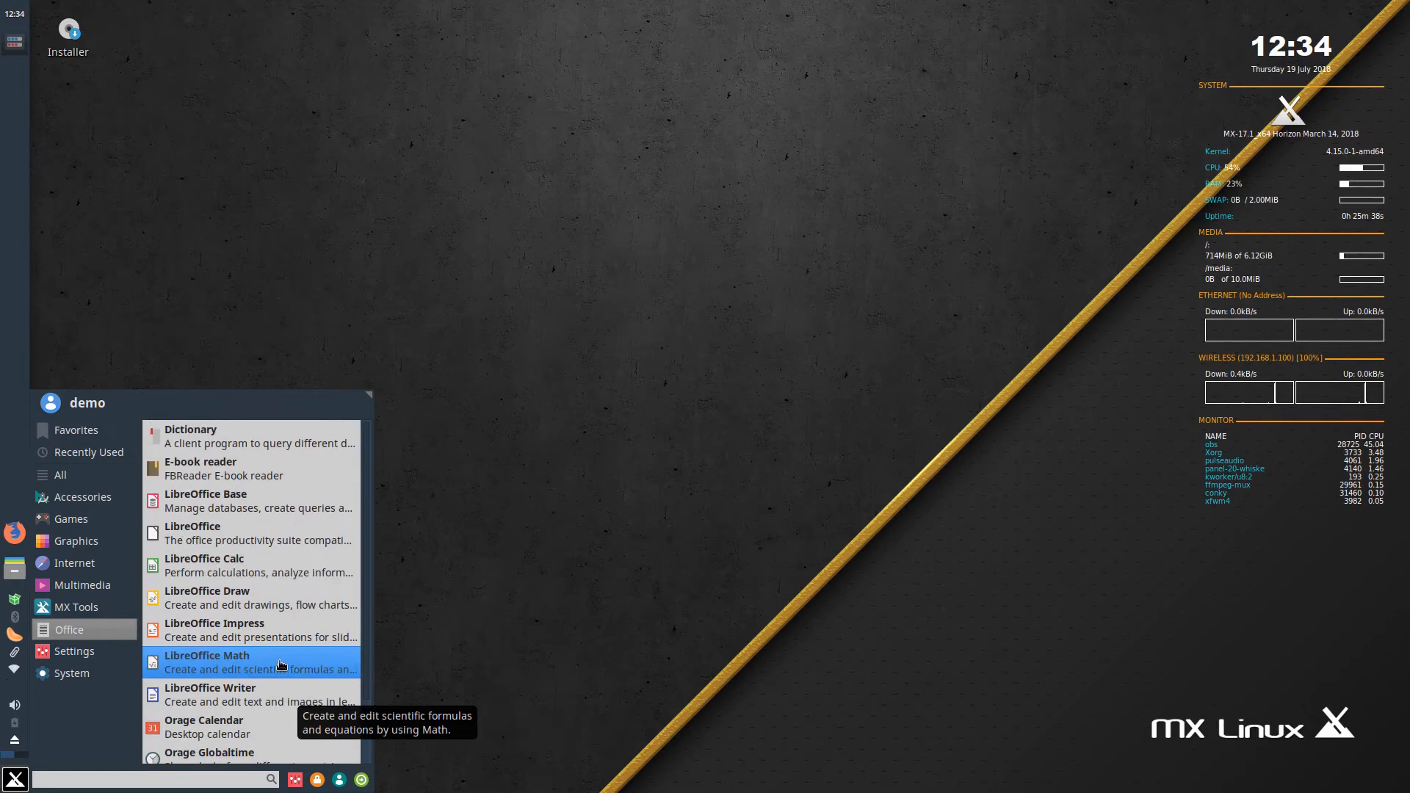
pyautogui.scroll(-2, 256, 532)
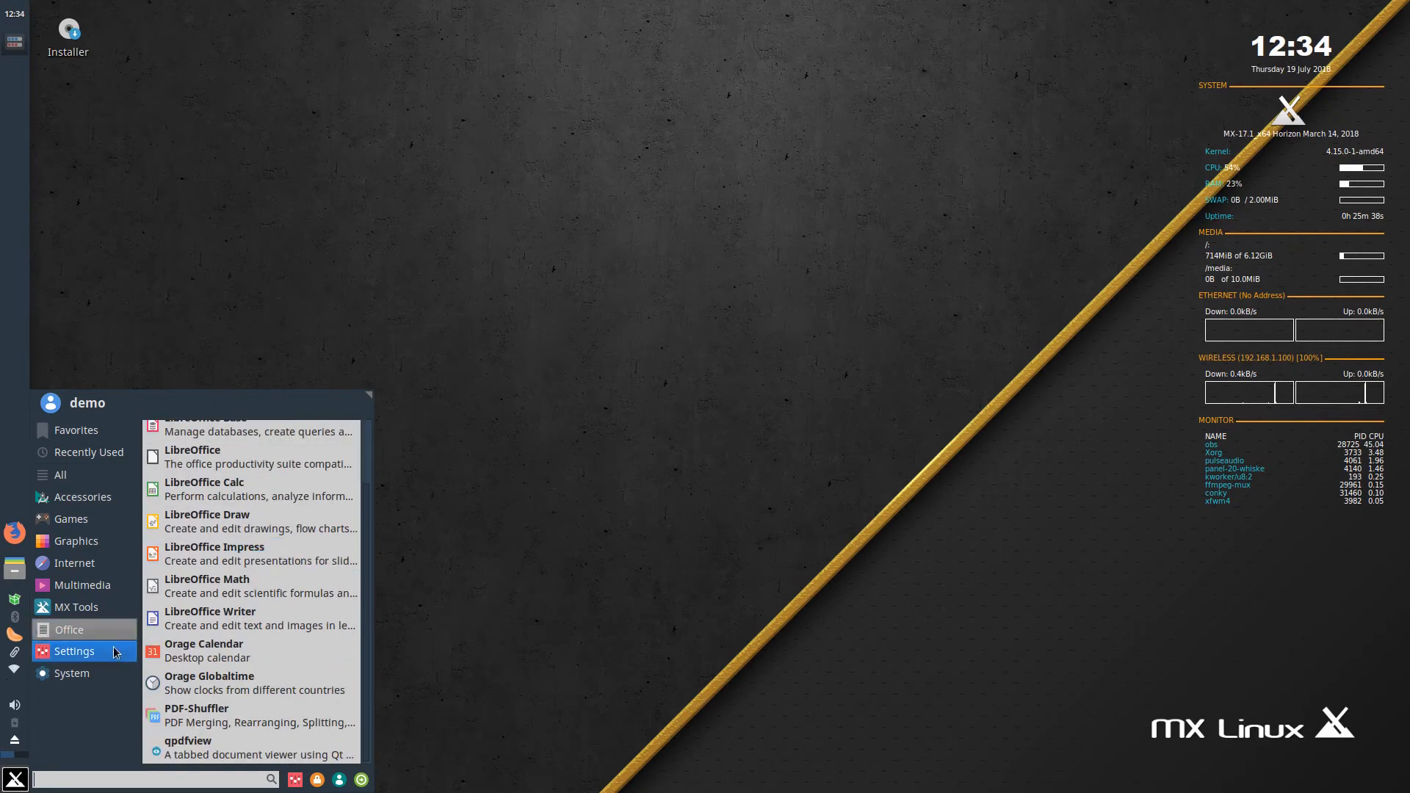
# Browse the Settings and System categories of the applications menu, then dismiss the menu.
pyautogui.moveTo(74, 651)
pyautogui.scroll(-2, 321, 505)
pyautogui.scroll(-10, 321, 505)
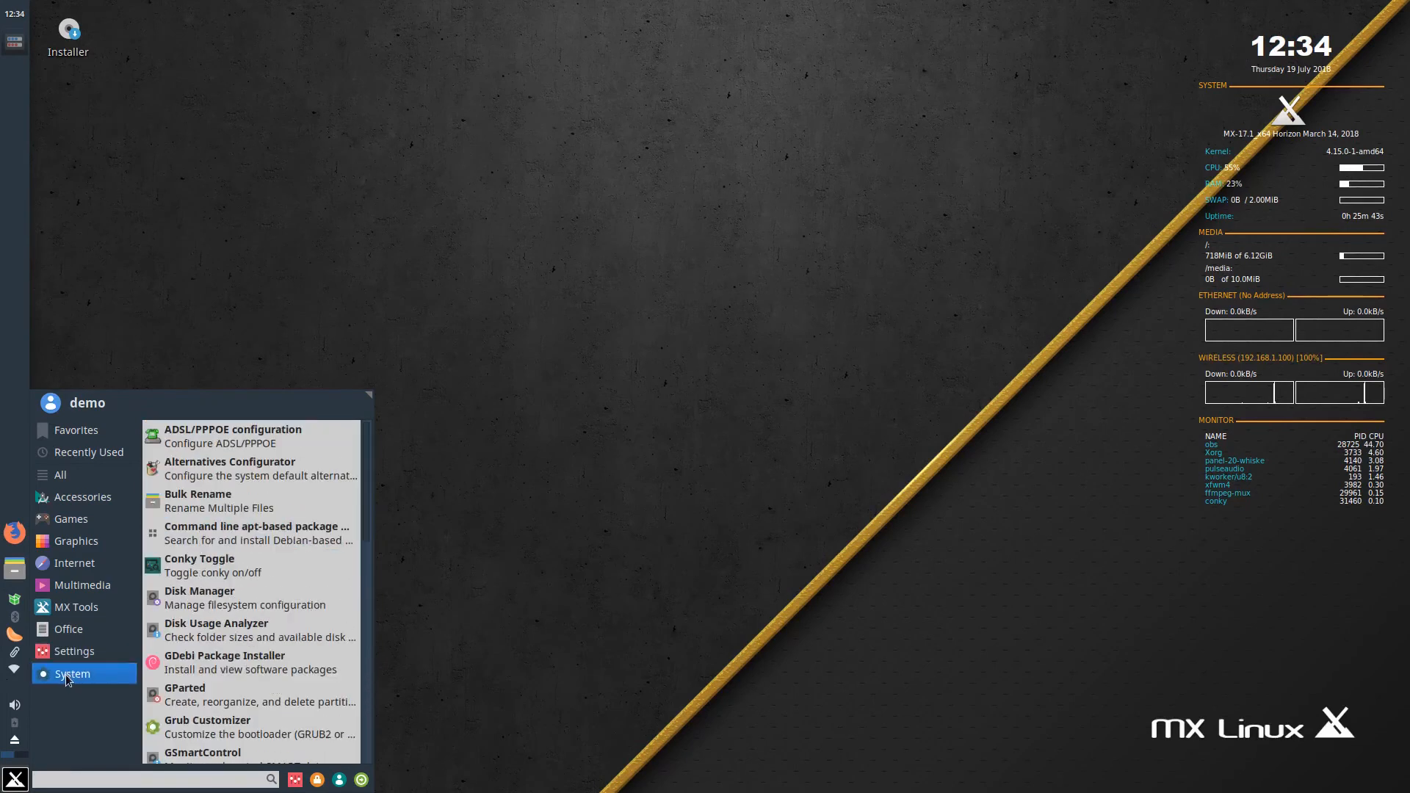
pyautogui.scroll(-5, 252, 663)
pyautogui.scroll(-5, 251, 663)
pyautogui.click(550, 595)
# Search the applications menu for "mx", open MX Package Installer and position its window near the middle of the desktop.
pyautogui.click(7, 787)
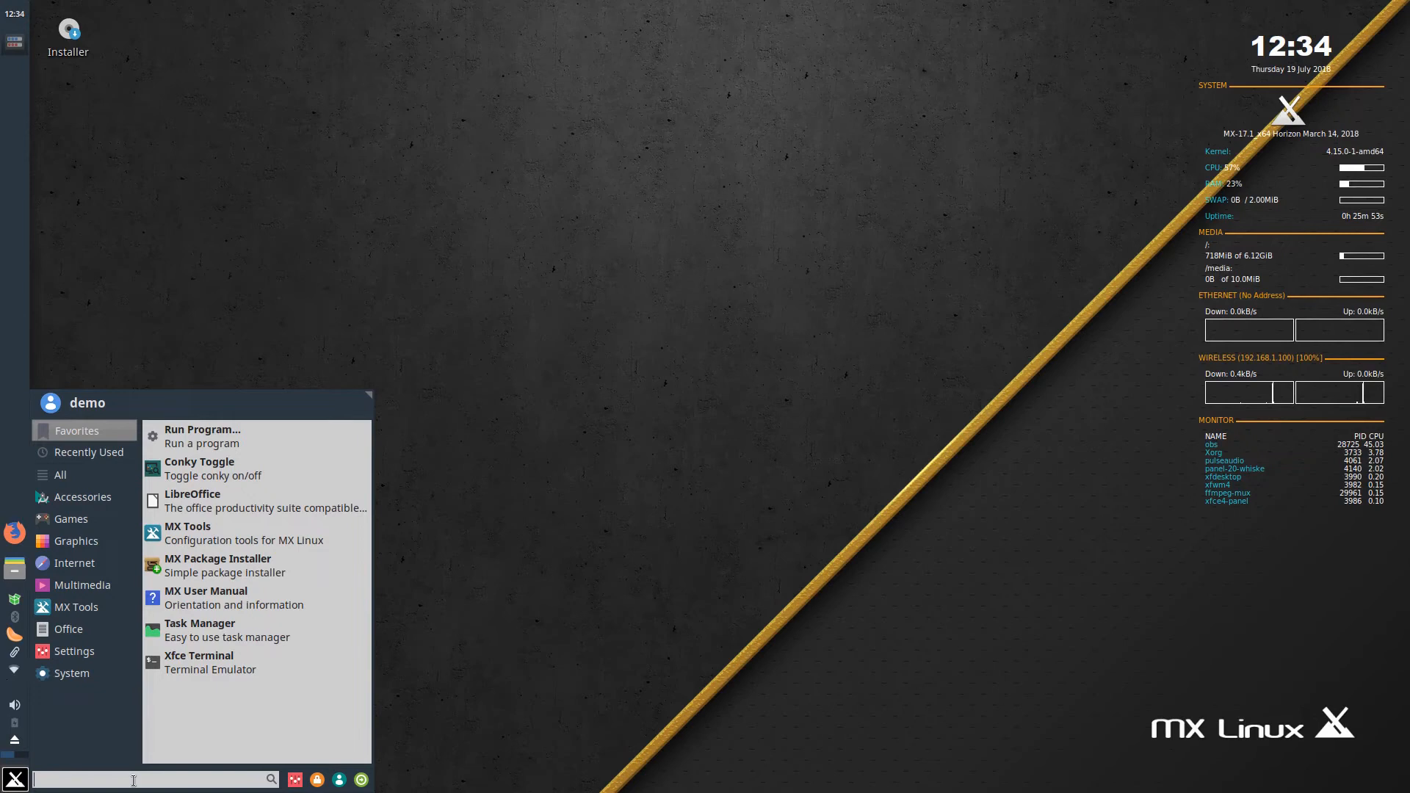
pyautogui.write('mx')
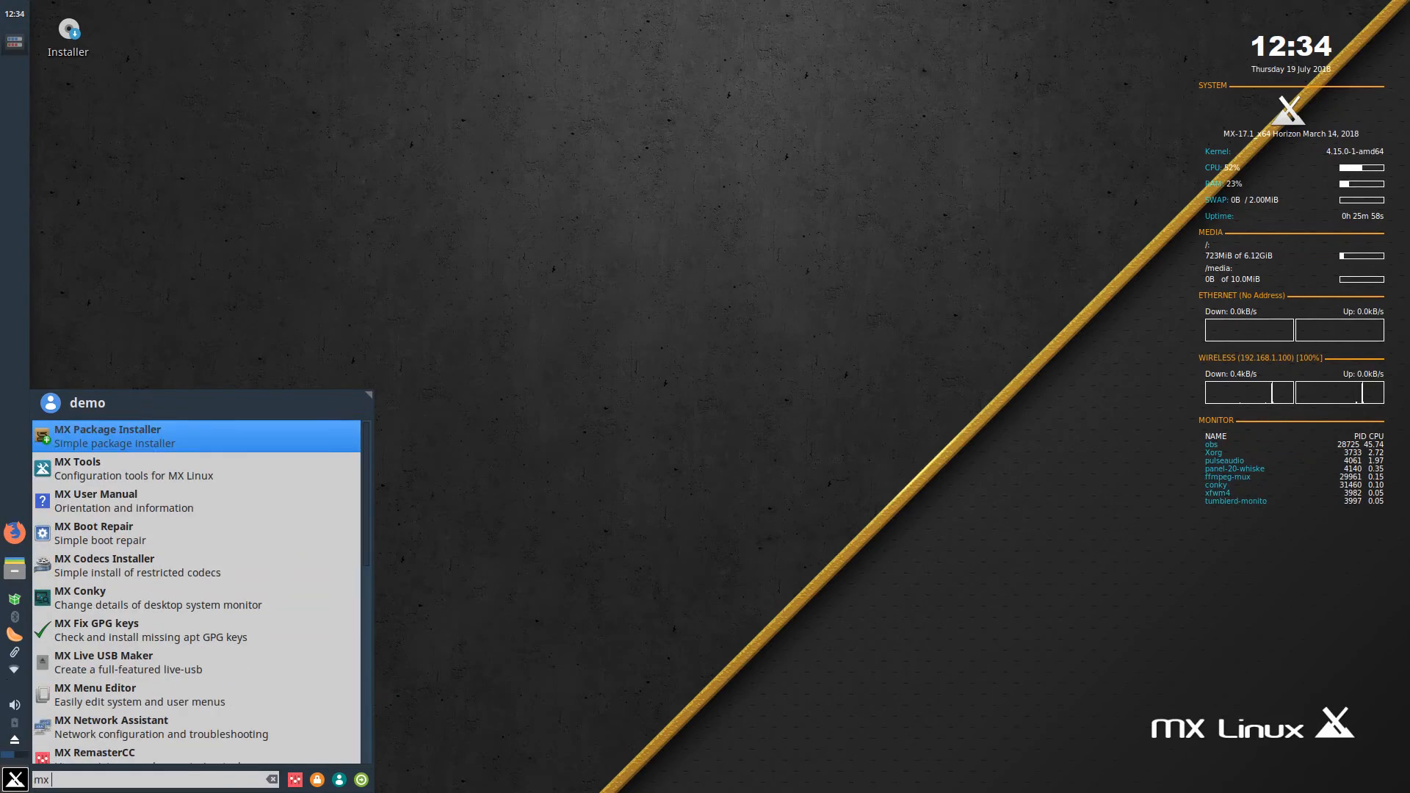
pyautogui.click(132, 428)
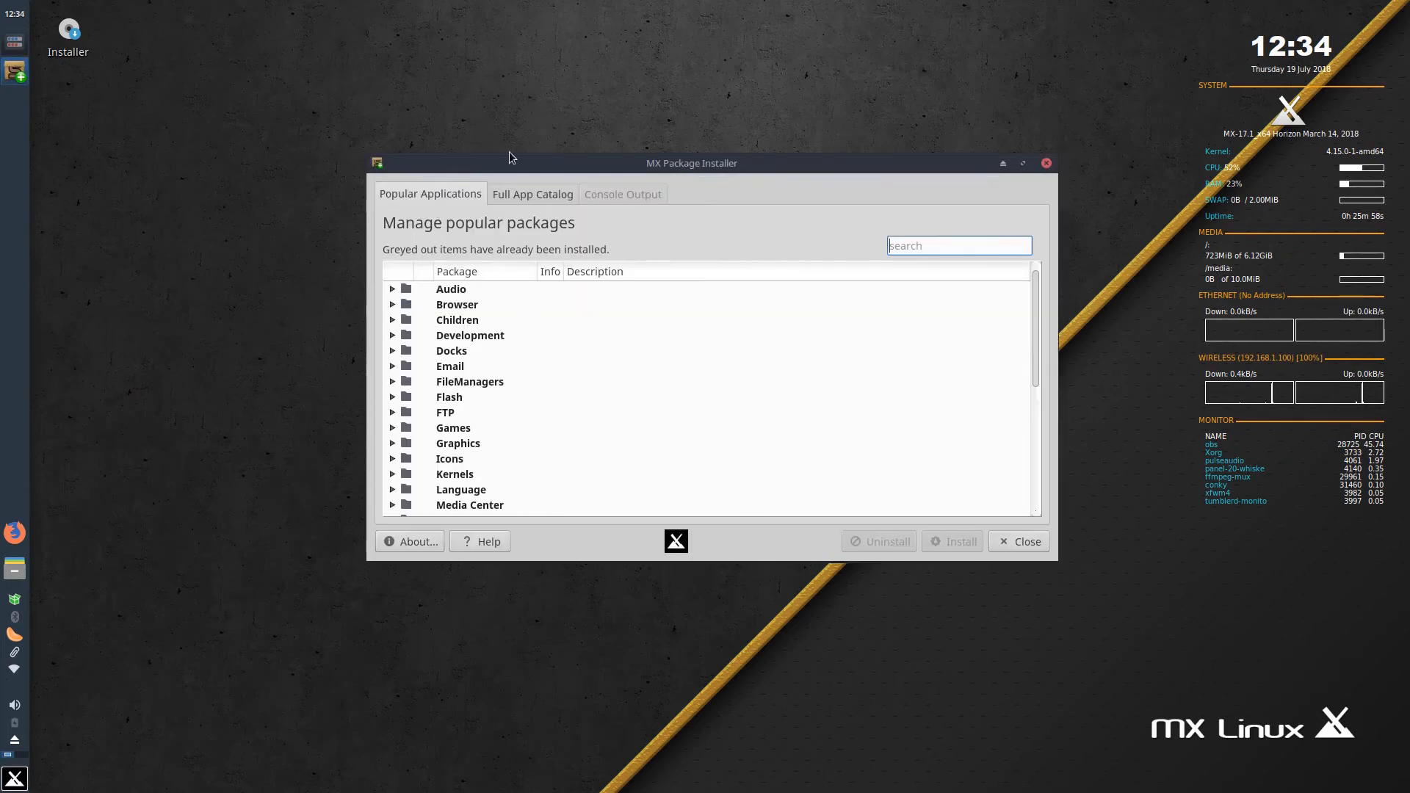
pyautogui.moveTo(509, 157); pyautogui.dragTo(428, 363)
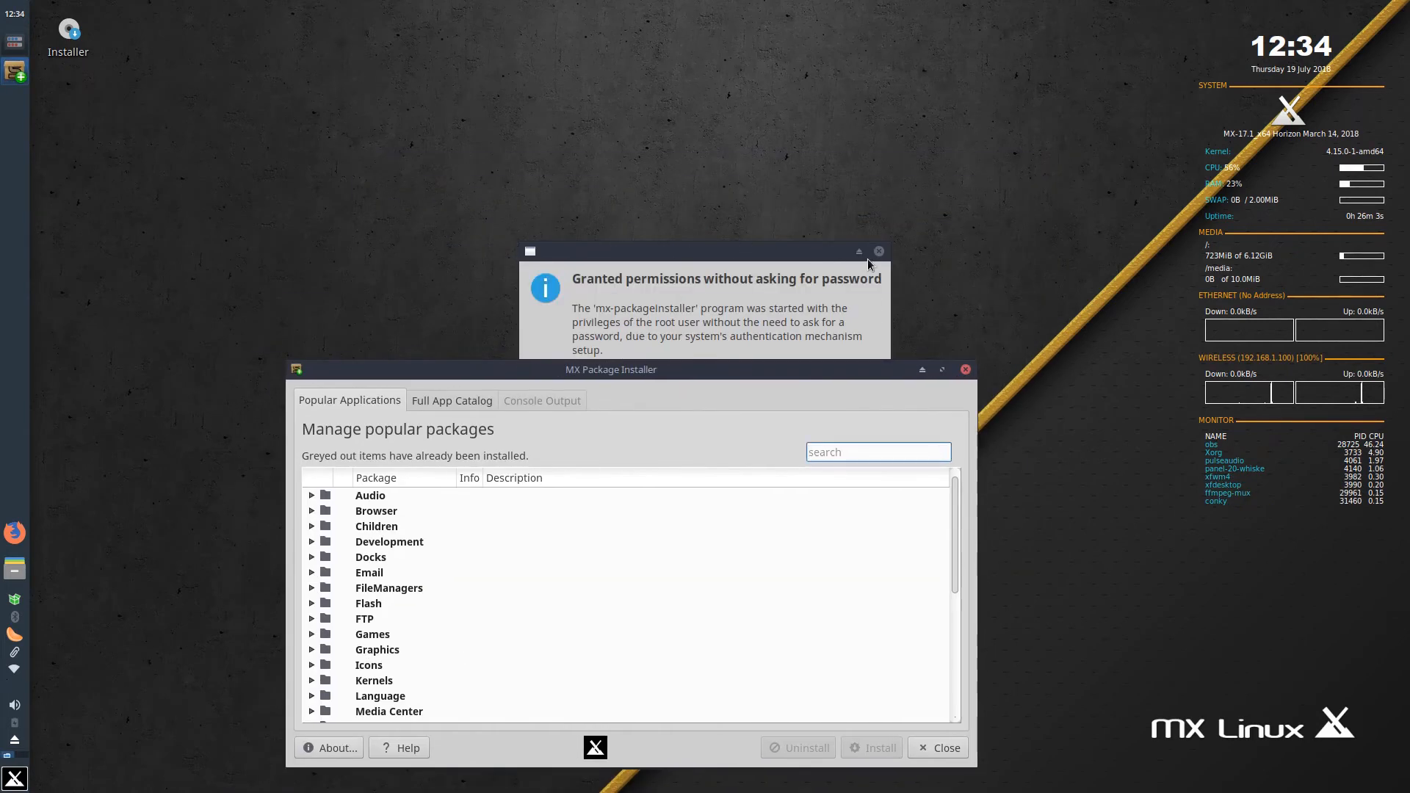
pyautogui.moveTo(591, 375); pyautogui.dragTo(651, 199)
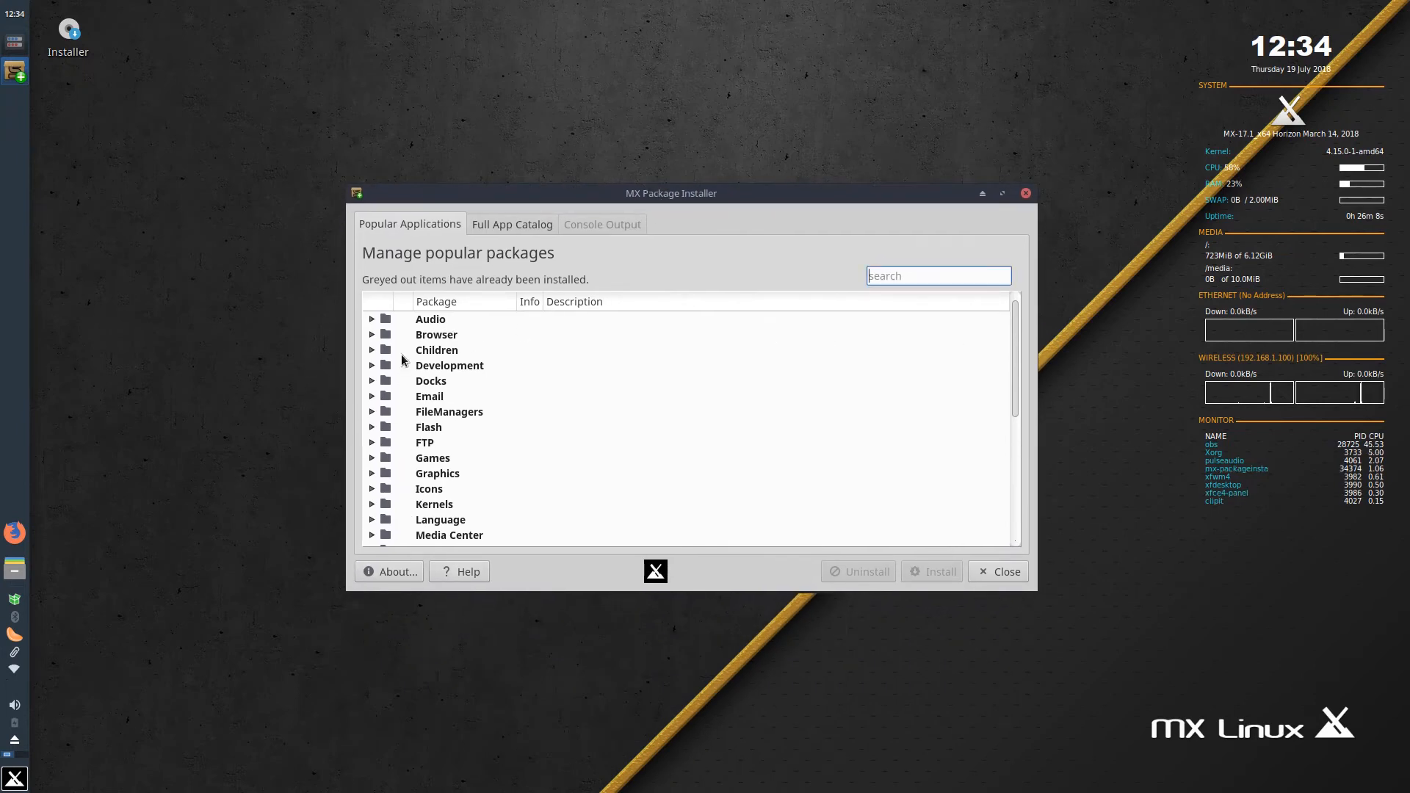
# Expand the Browser category among the popular packages, review the offered browsers and collapse it again.
pyautogui.moveTo(1013, 343)
pyautogui.mouseDown()
pyautogui.moveTo(1008, 454)
pyautogui.moveTo(1012, 346)
pyautogui.mouseUp()
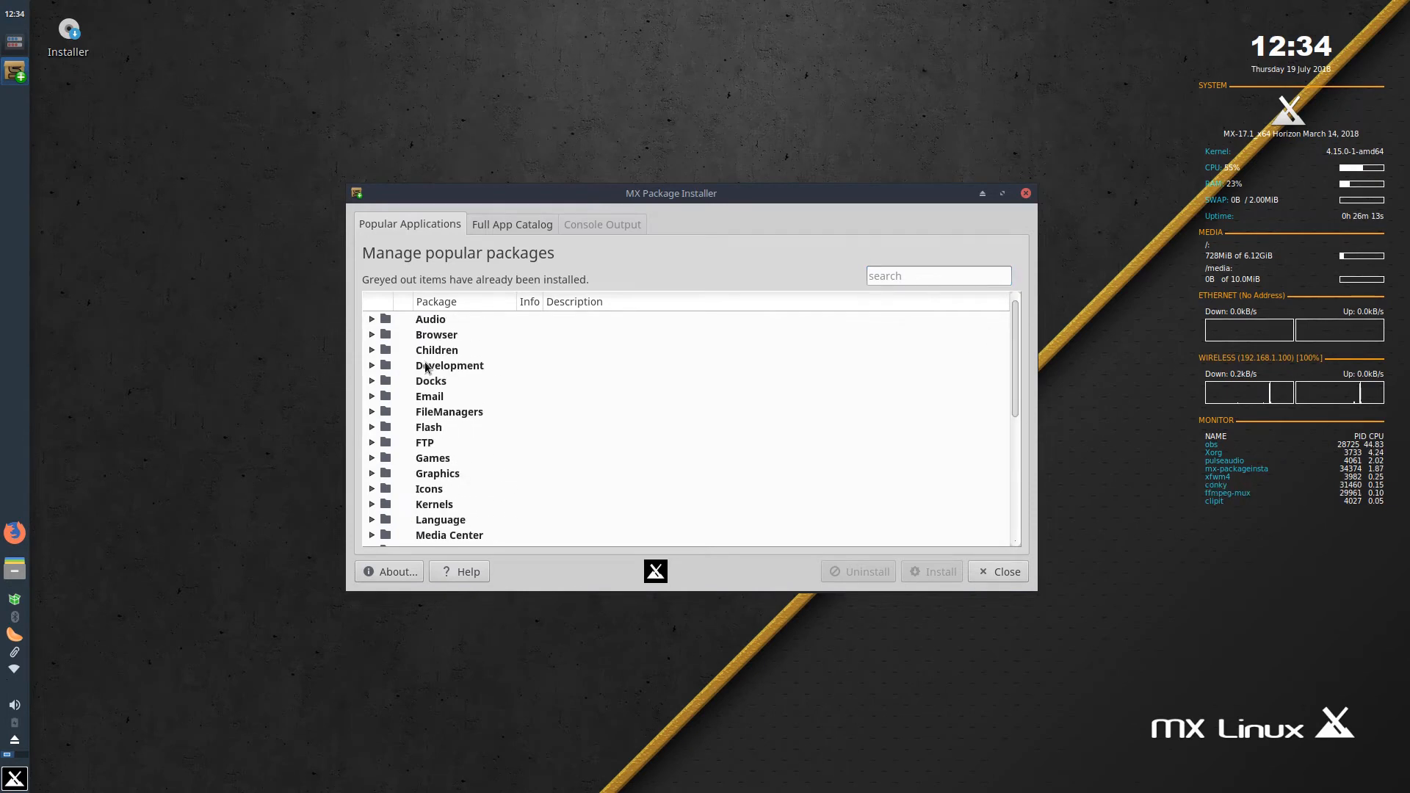
pyautogui.click(372, 336)
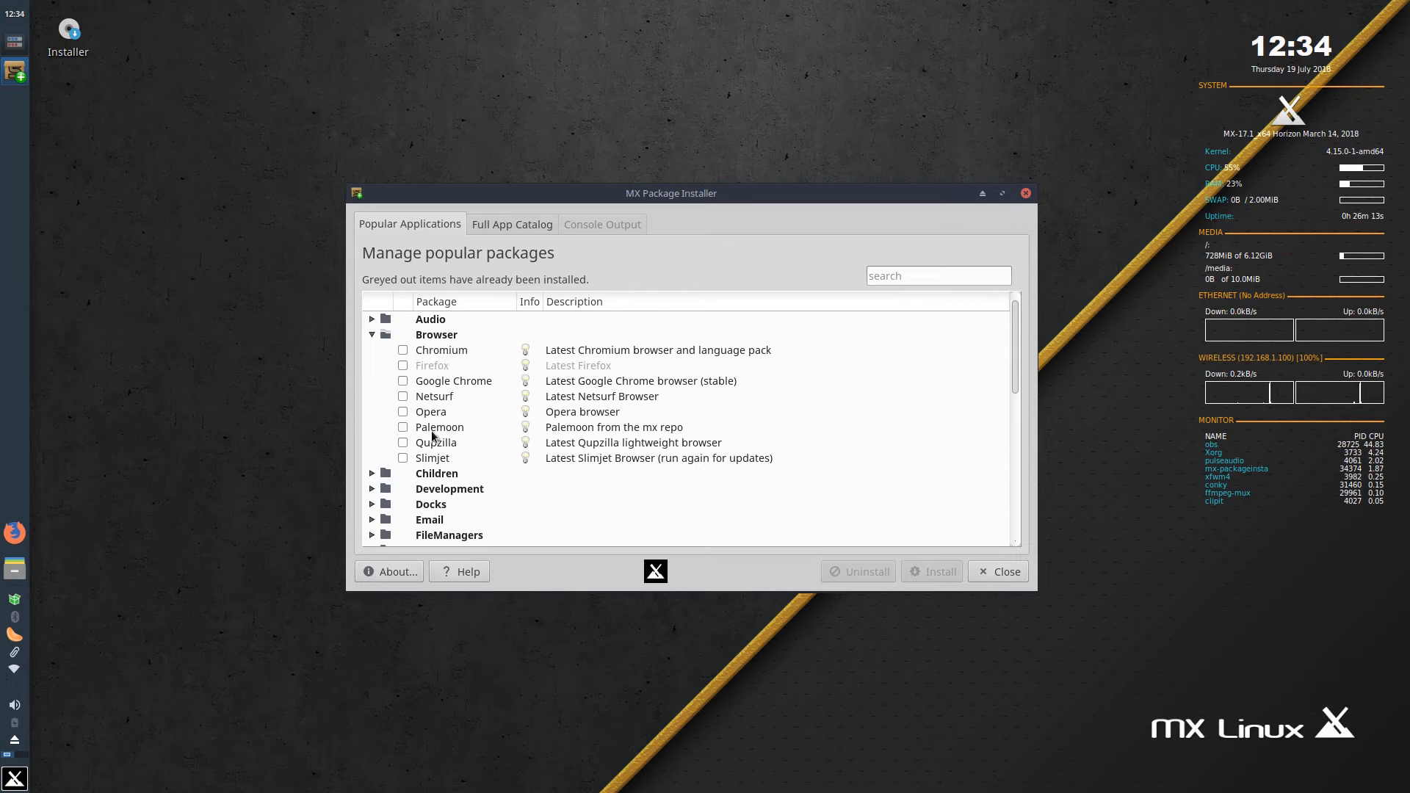
pyautogui.click(428, 367)
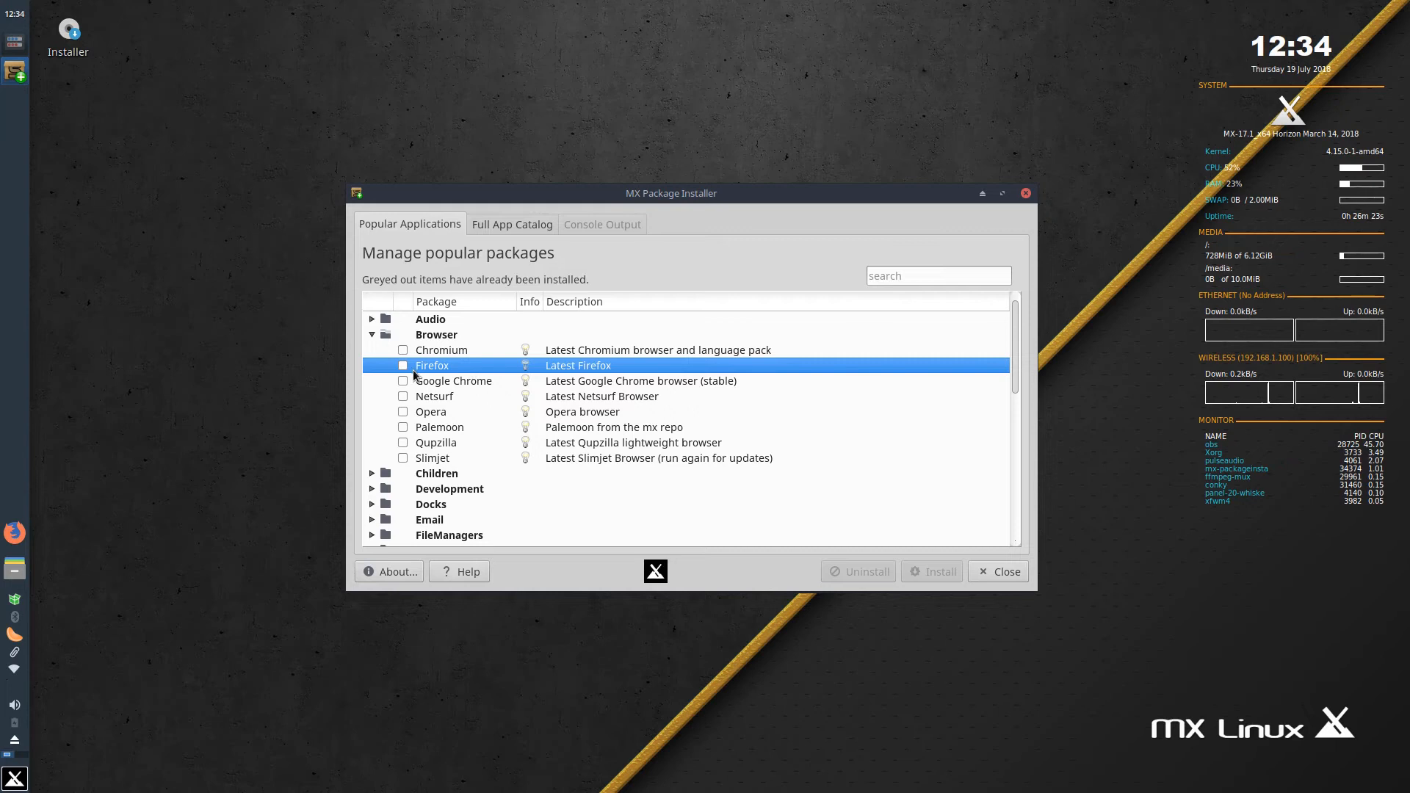
pyautogui.click(371, 335)
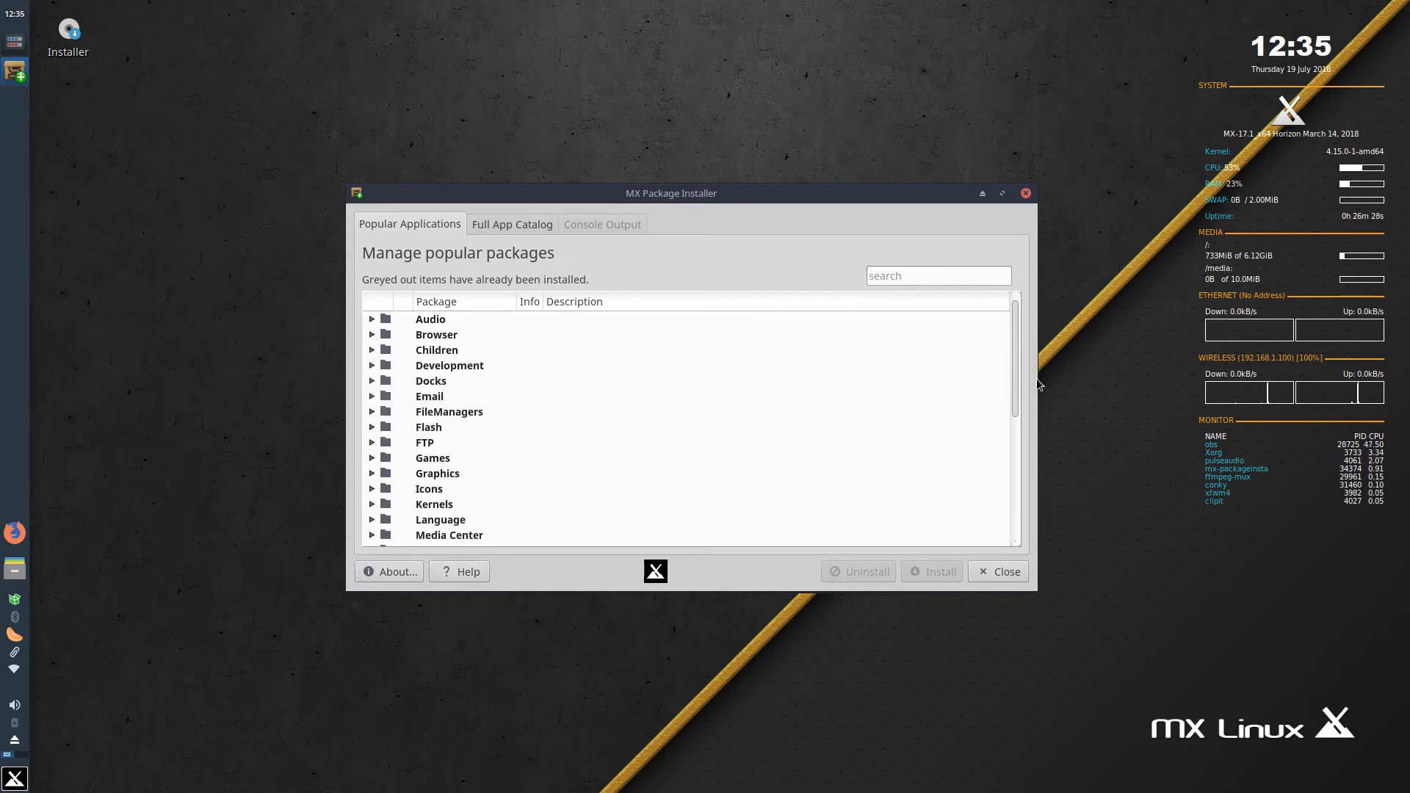
# Install the Adapta Gtk Theme, Adwaita Dark WM Themes and Obsidian-2 Gtk Theme packages from the Themes category.
pyautogui.moveTo(1013, 360); pyautogui.dragTo(1021, 522)
pyautogui.click(372, 473)
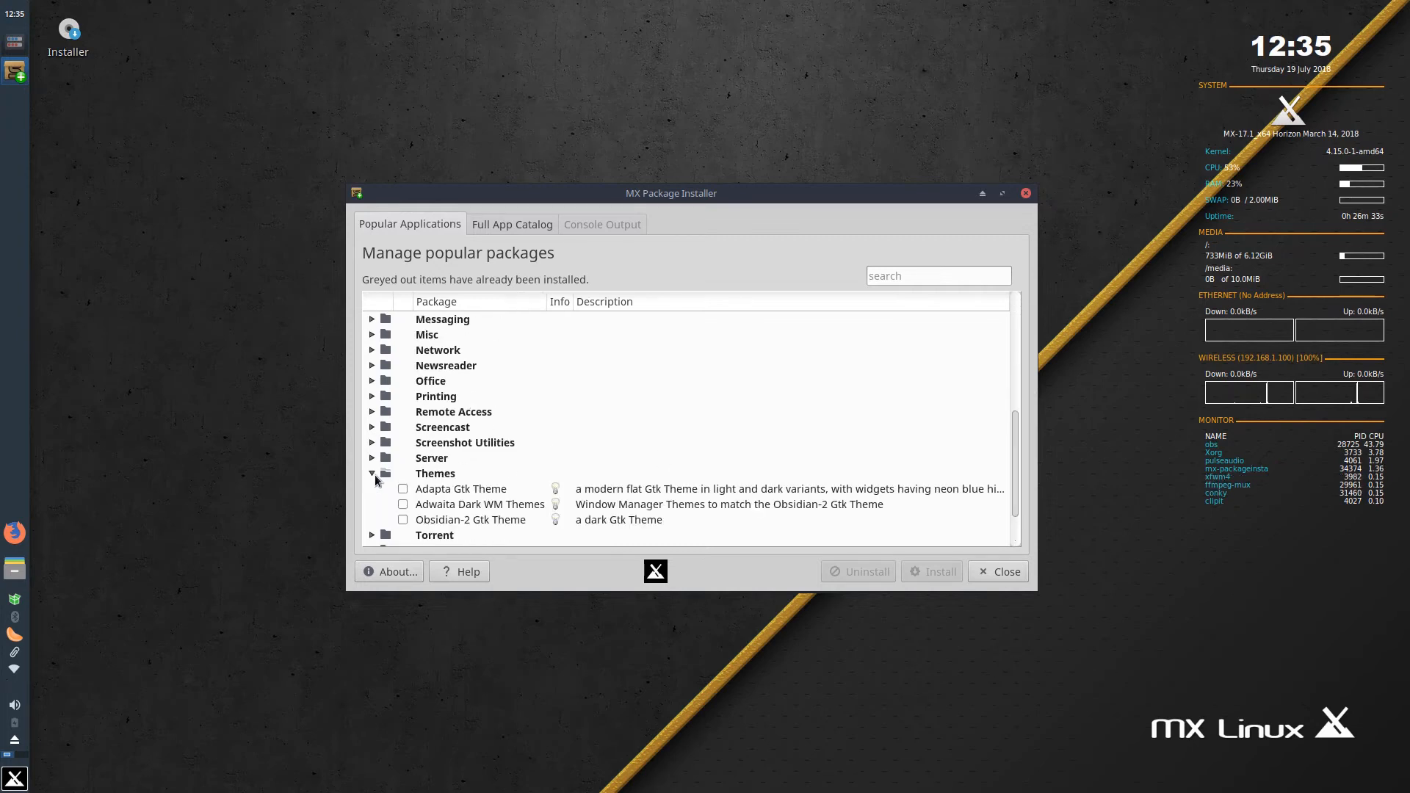
pyautogui.scroll(-1, 403, 476)
pyautogui.click(403, 443)
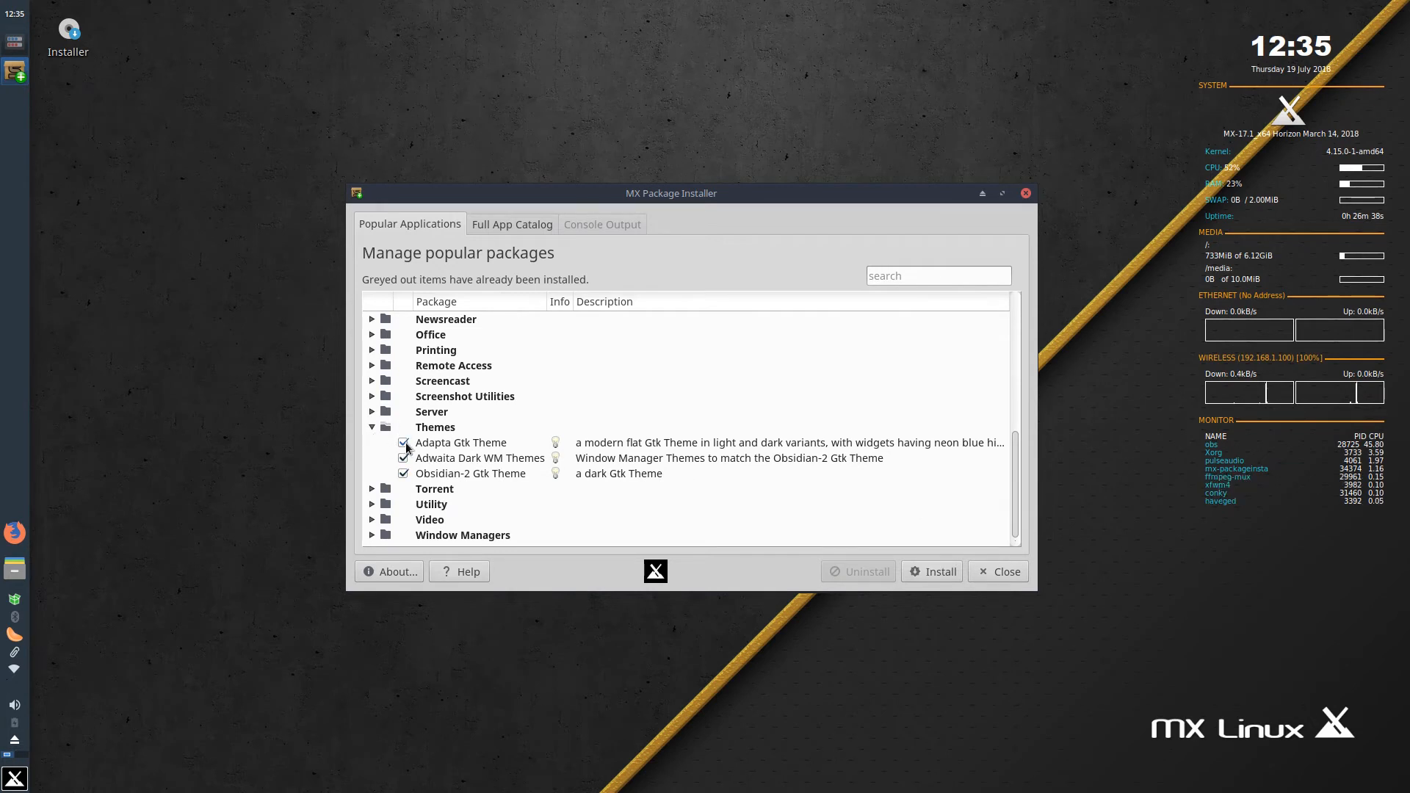
pyautogui.click(942, 572)
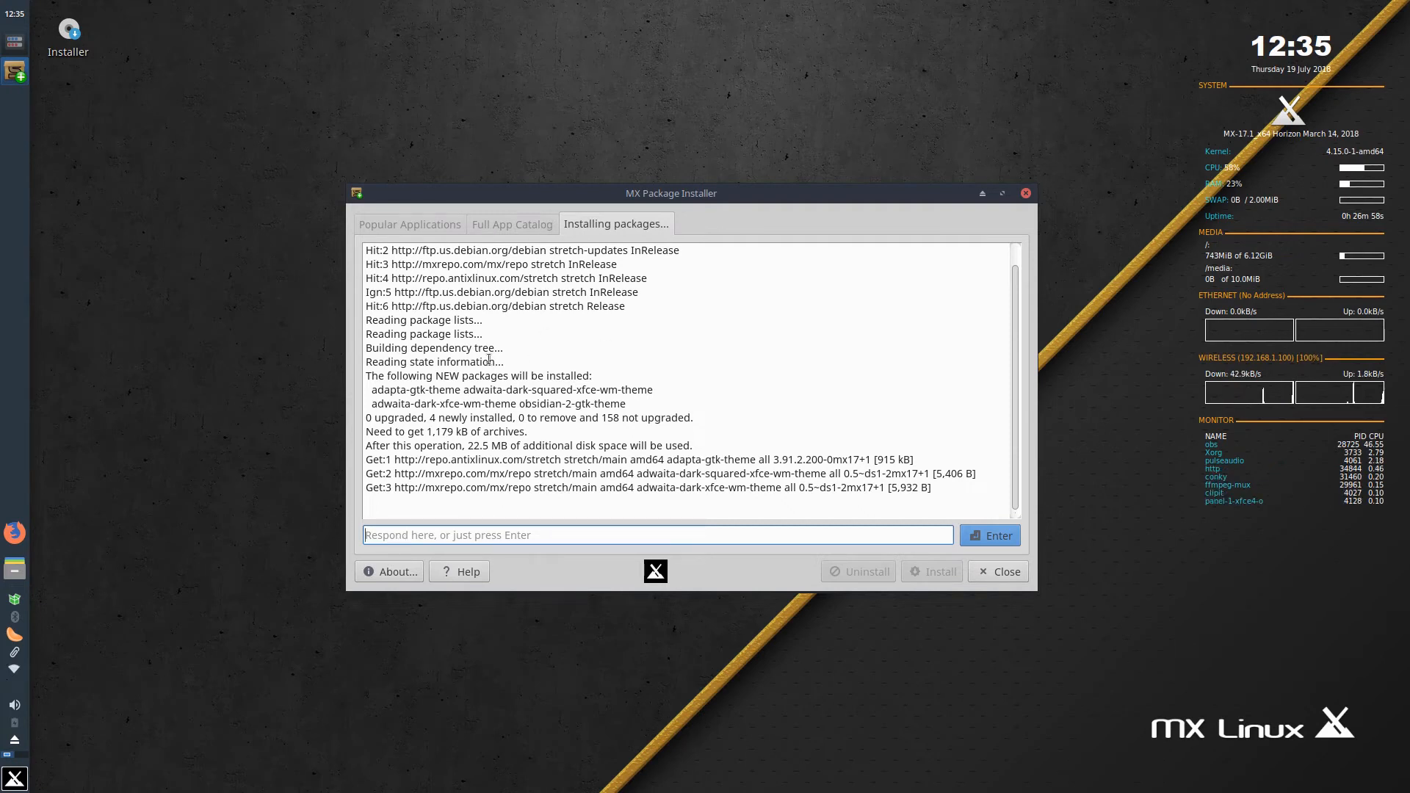
# Bring up the LightDM GTK+ Greeter settings, move the window aside and set the greeter theme to Adwaita-dark.
pyautogui.click(25, 48)
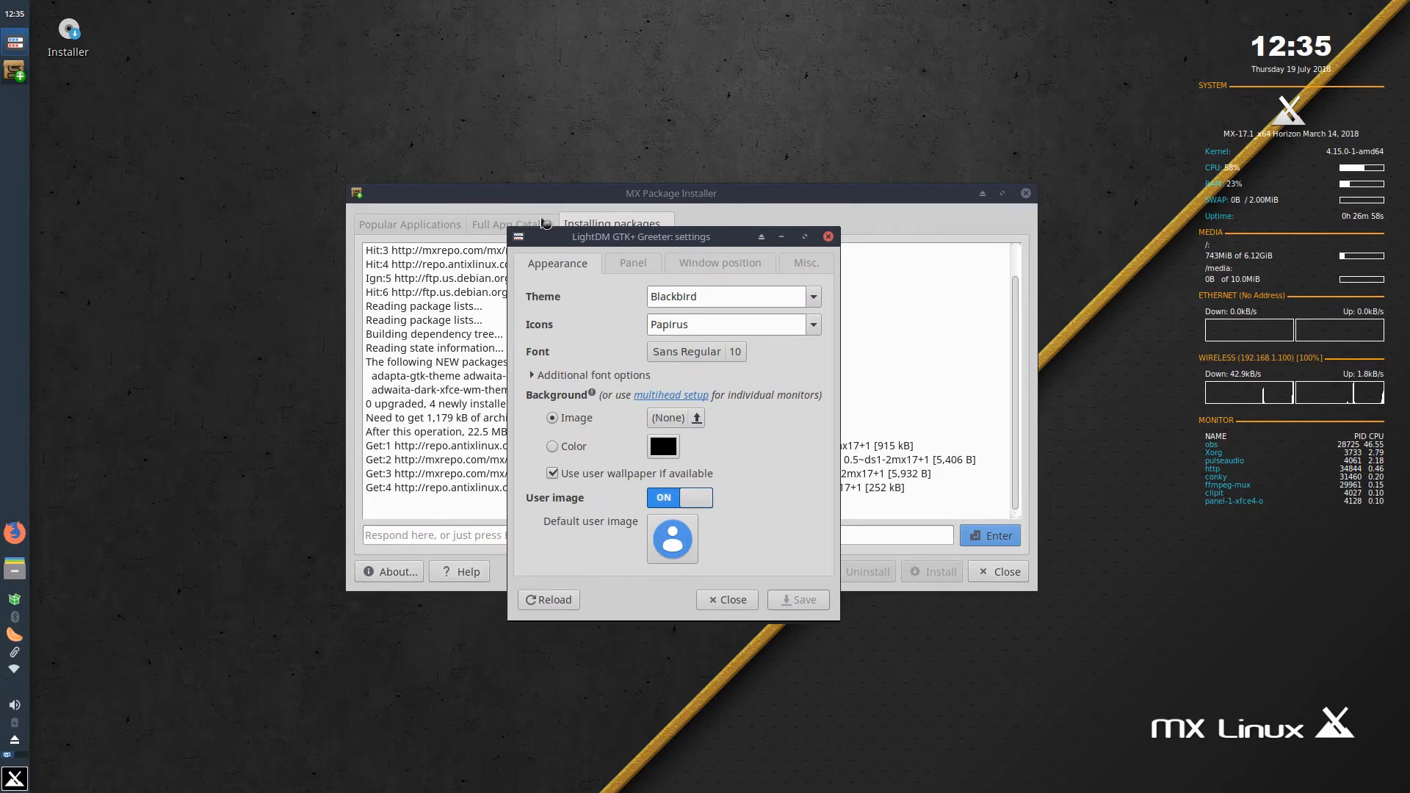
pyautogui.moveTo(580, 239); pyautogui.dragTo(446, 267)
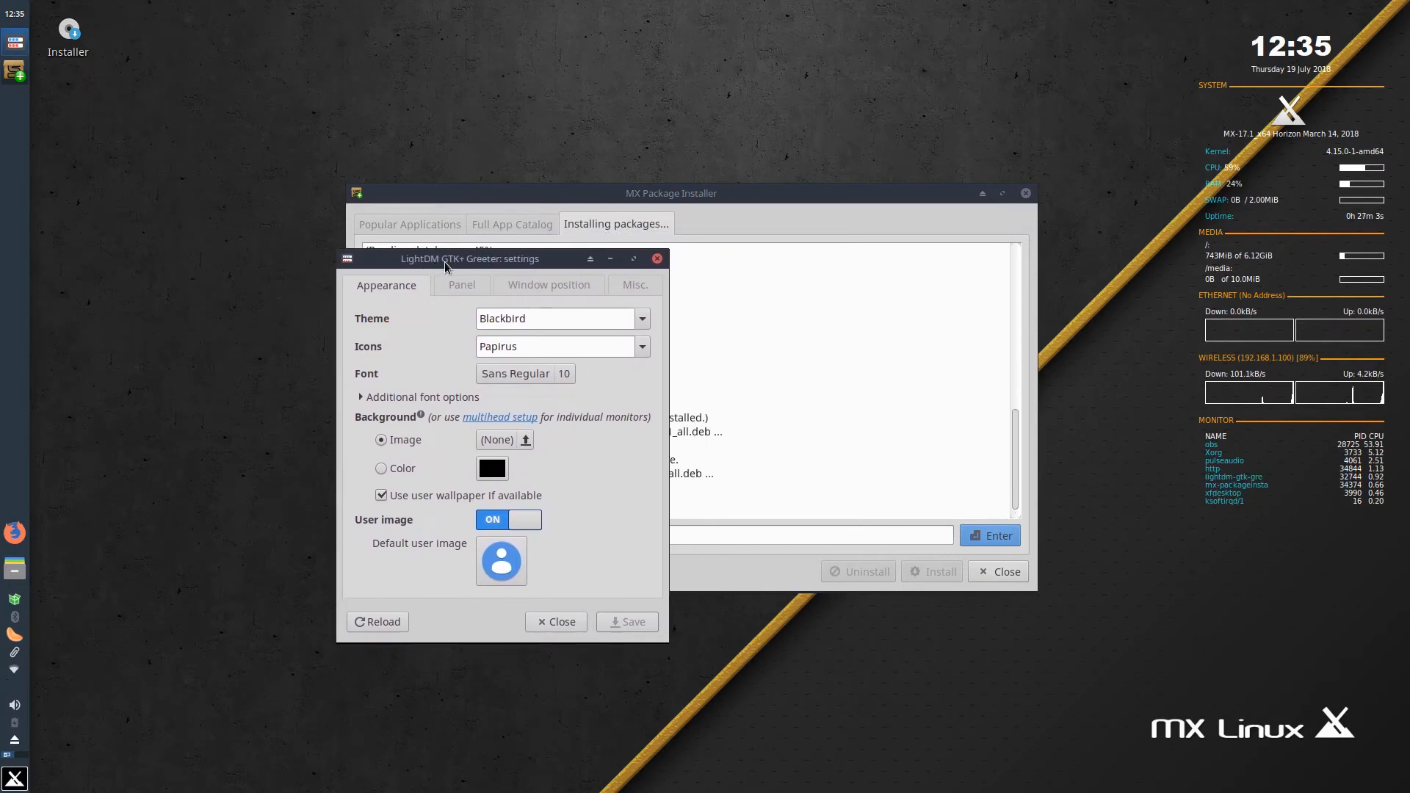
pyautogui.click(608, 318)
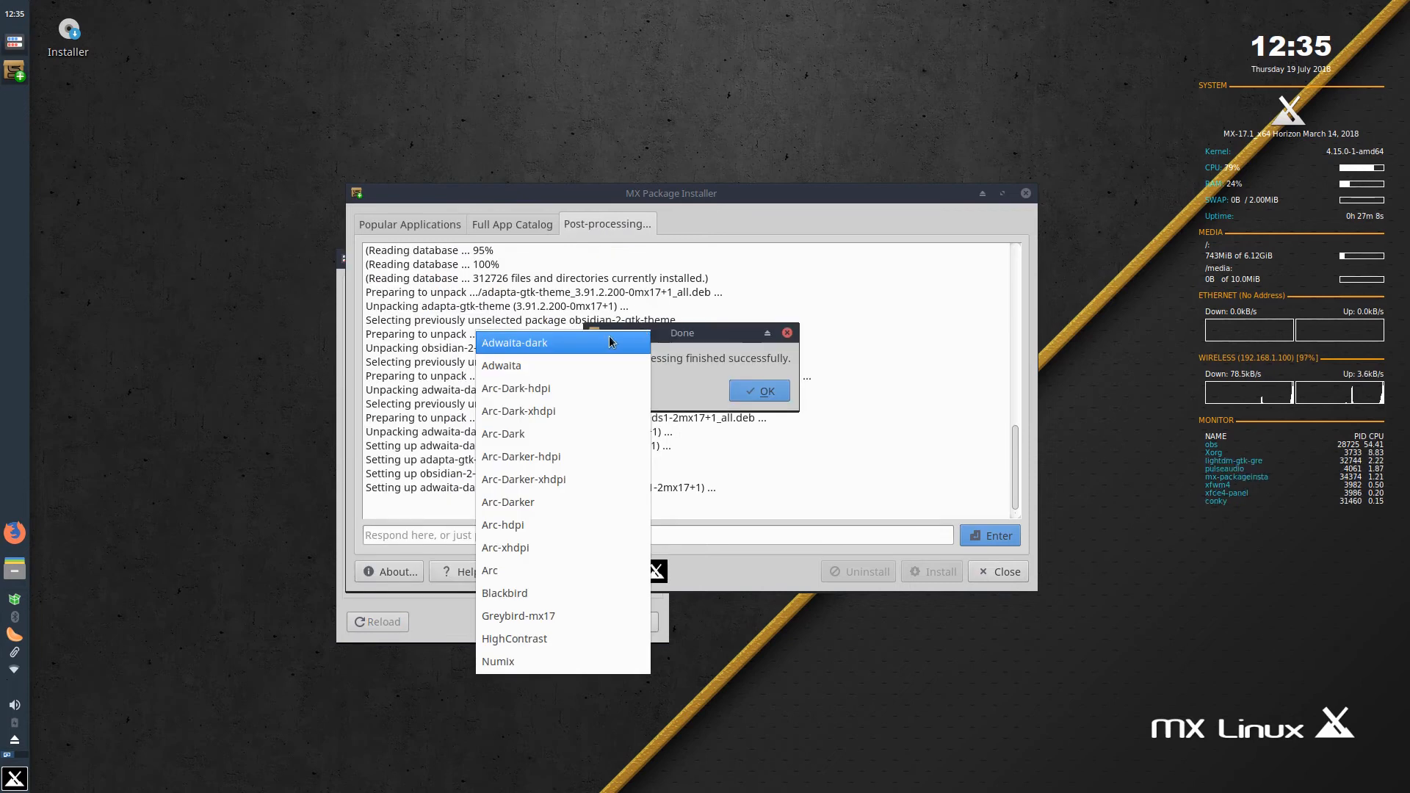
pyautogui.click(611, 342)
# Dismiss the package installation notice and expand the Window Managers category to examine the available desktop environments.
pyautogui.click(742, 390)
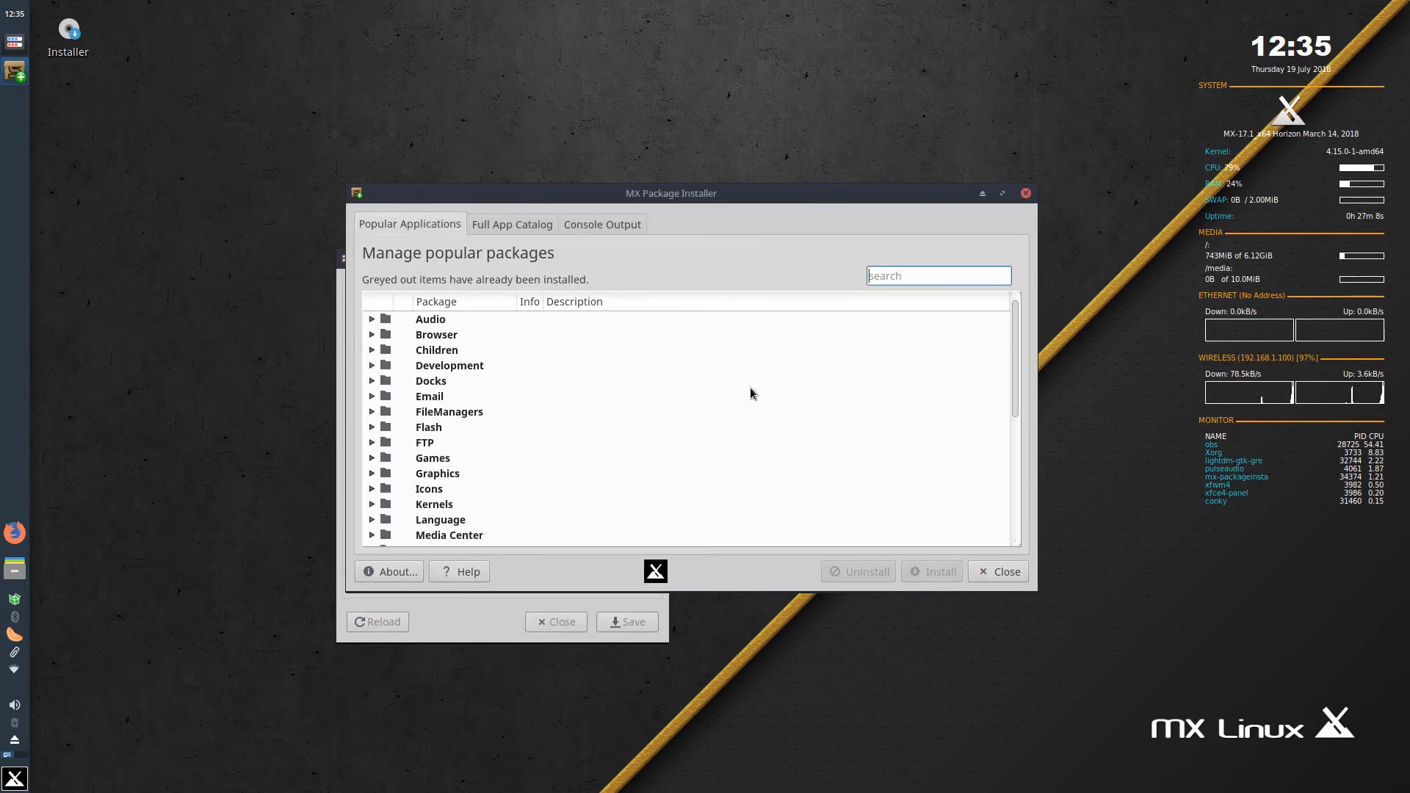
pyautogui.scroll(-5, 752, 387)
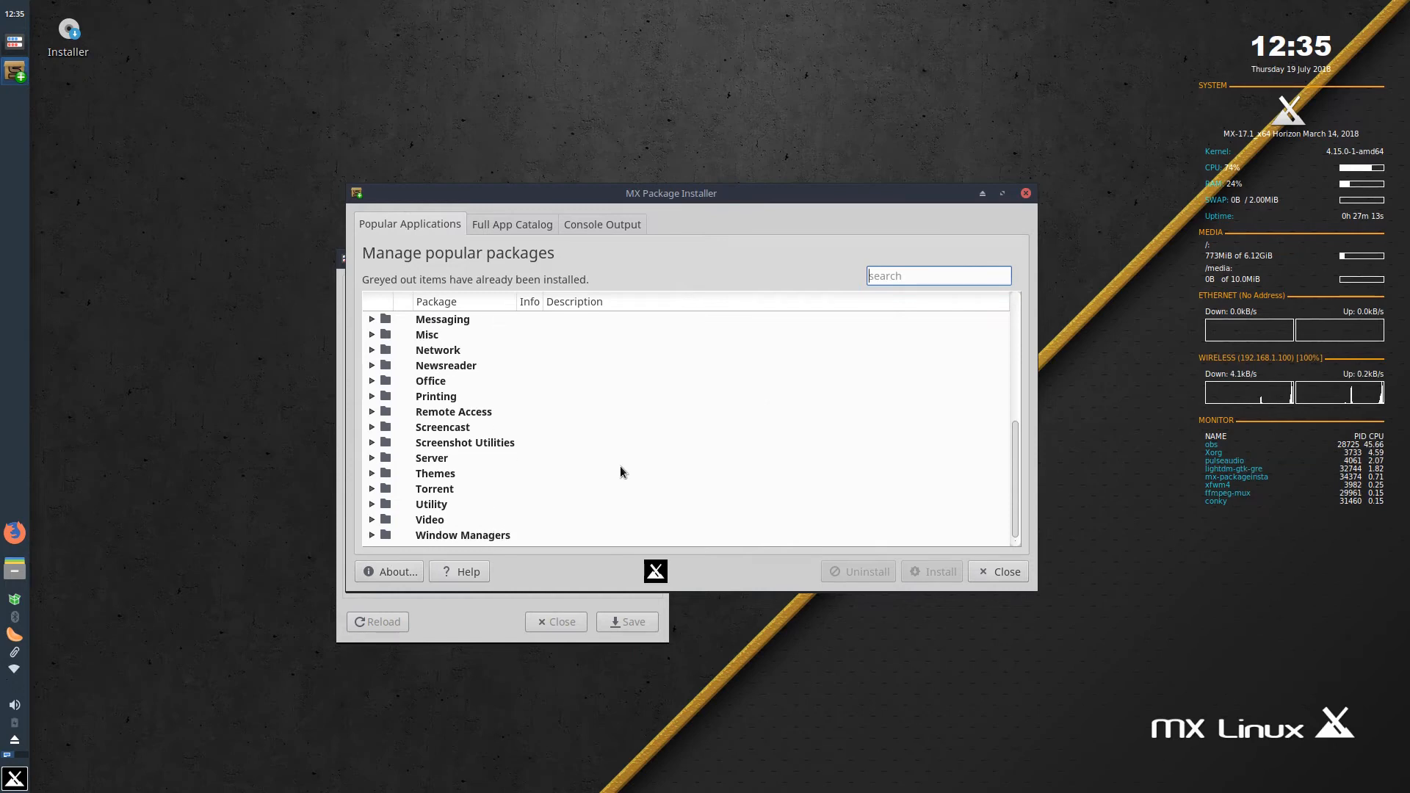
pyautogui.click(375, 535)
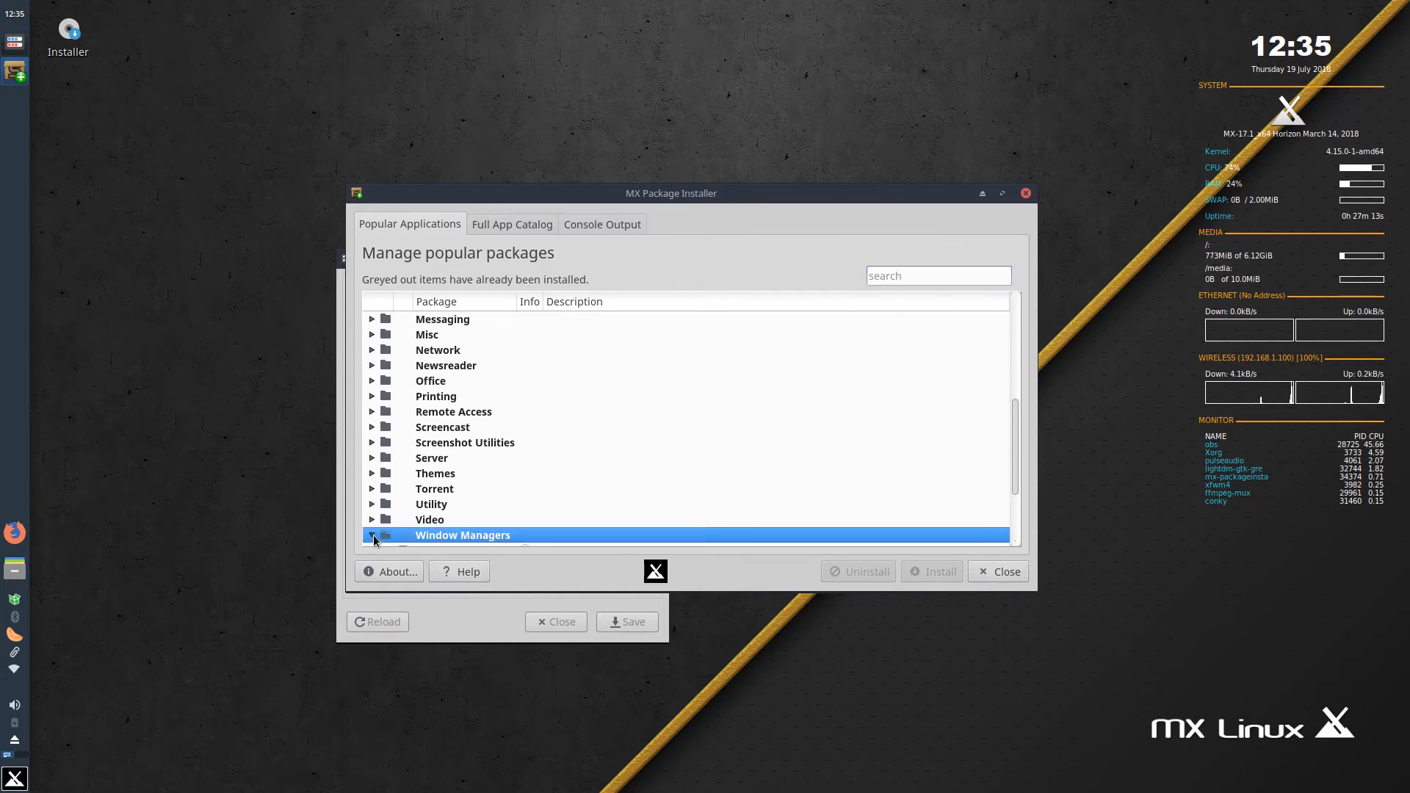
pyautogui.scroll(-1, 375, 535)
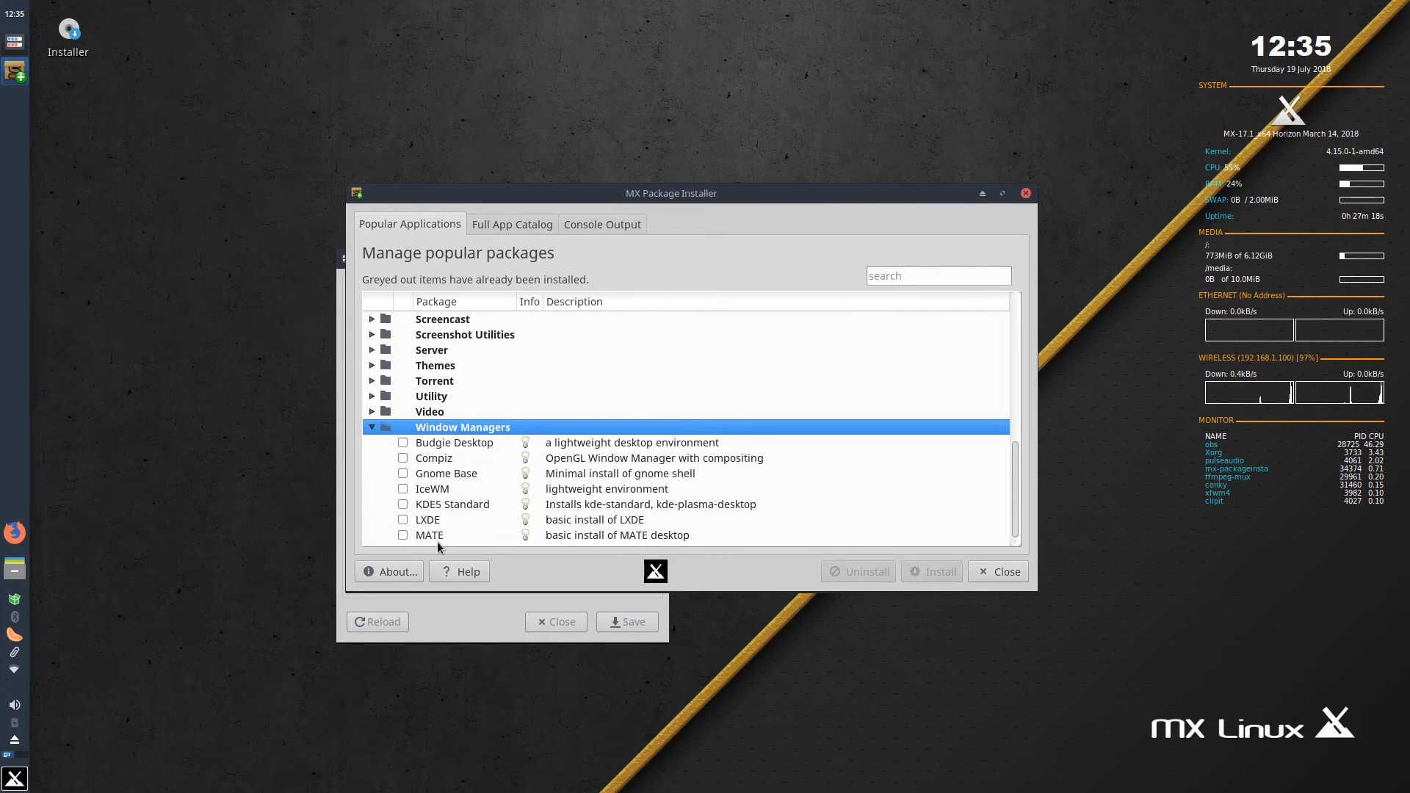
# Collapse the Window Managers category and search the popular packages for "palem" and "obs", clearing the search at the end.
pyautogui.click(372, 427)
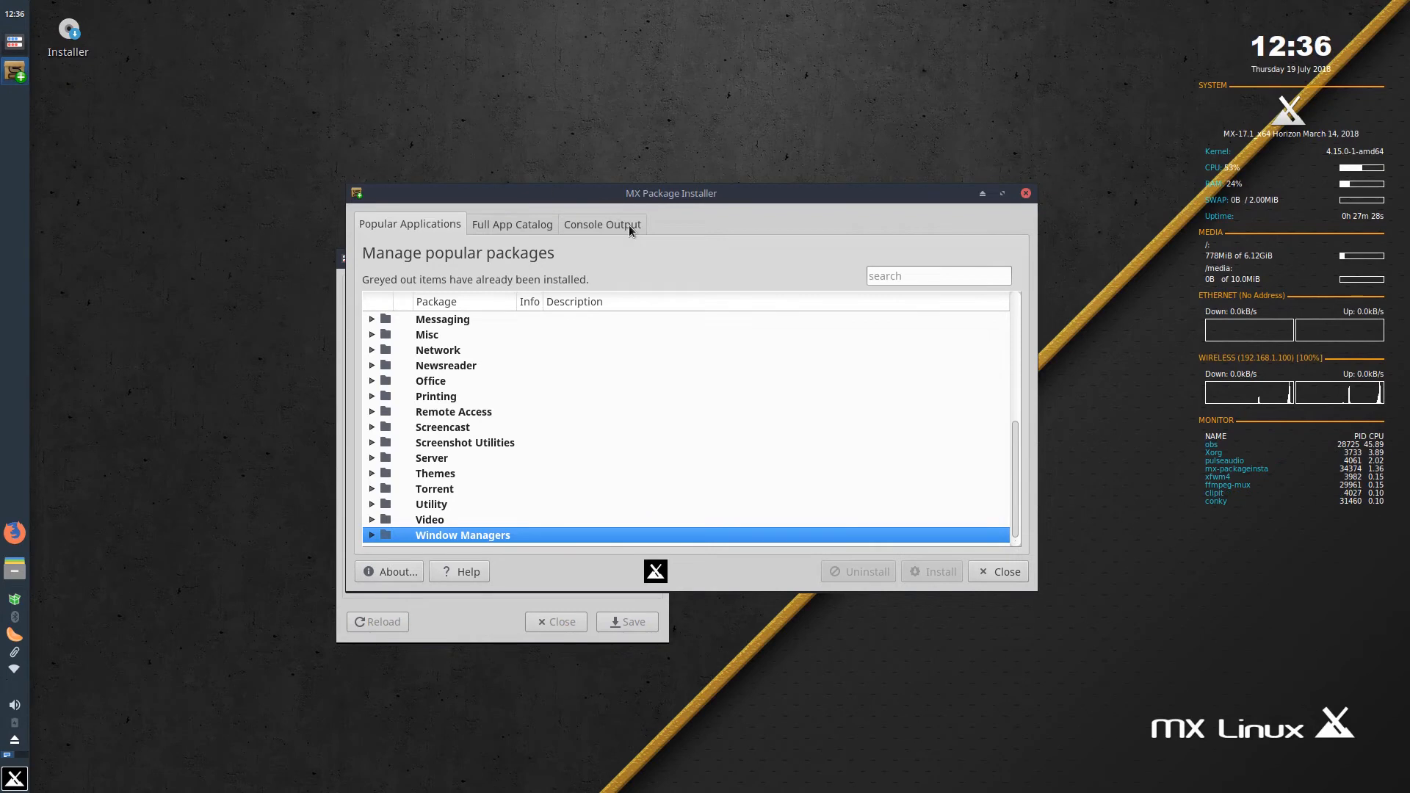
pyautogui.click(911, 277)
pyautogui.write('palem')
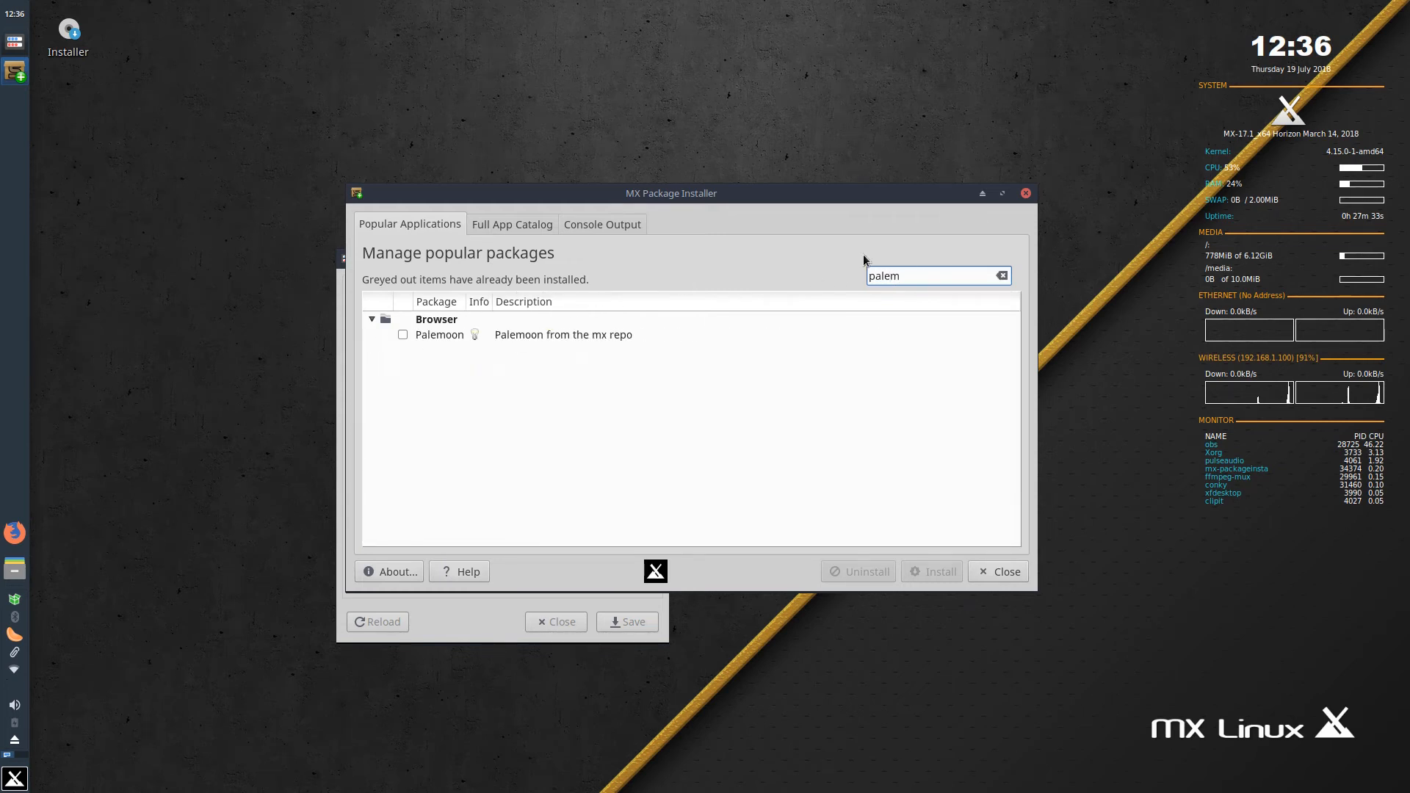
pyautogui.moveTo(926, 276); pyautogui.dragTo(809, 284)
pyautogui.write('obs')
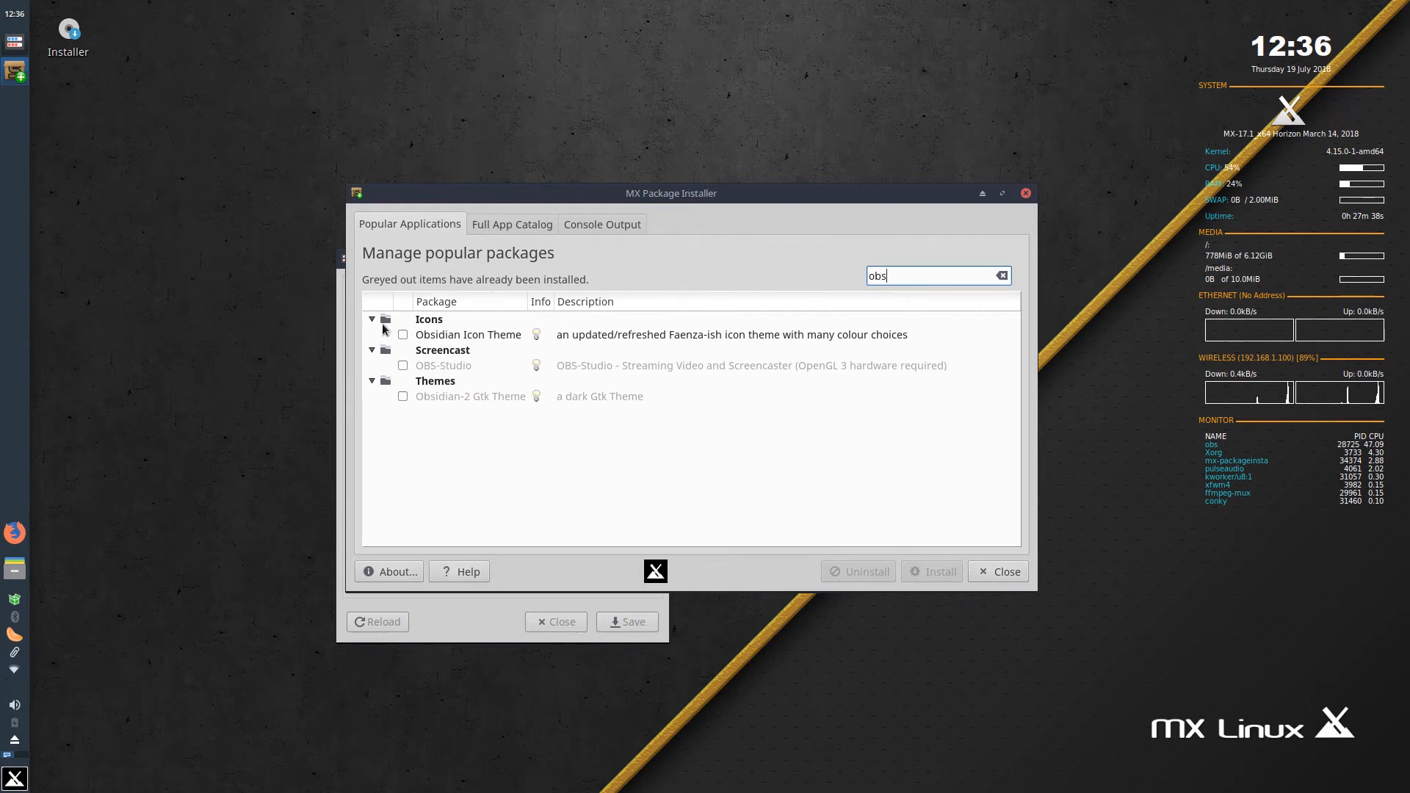
pyautogui.press('BackSpace')
pyautogui.press('BackSpace')
pyautogui.press('BackSpace')
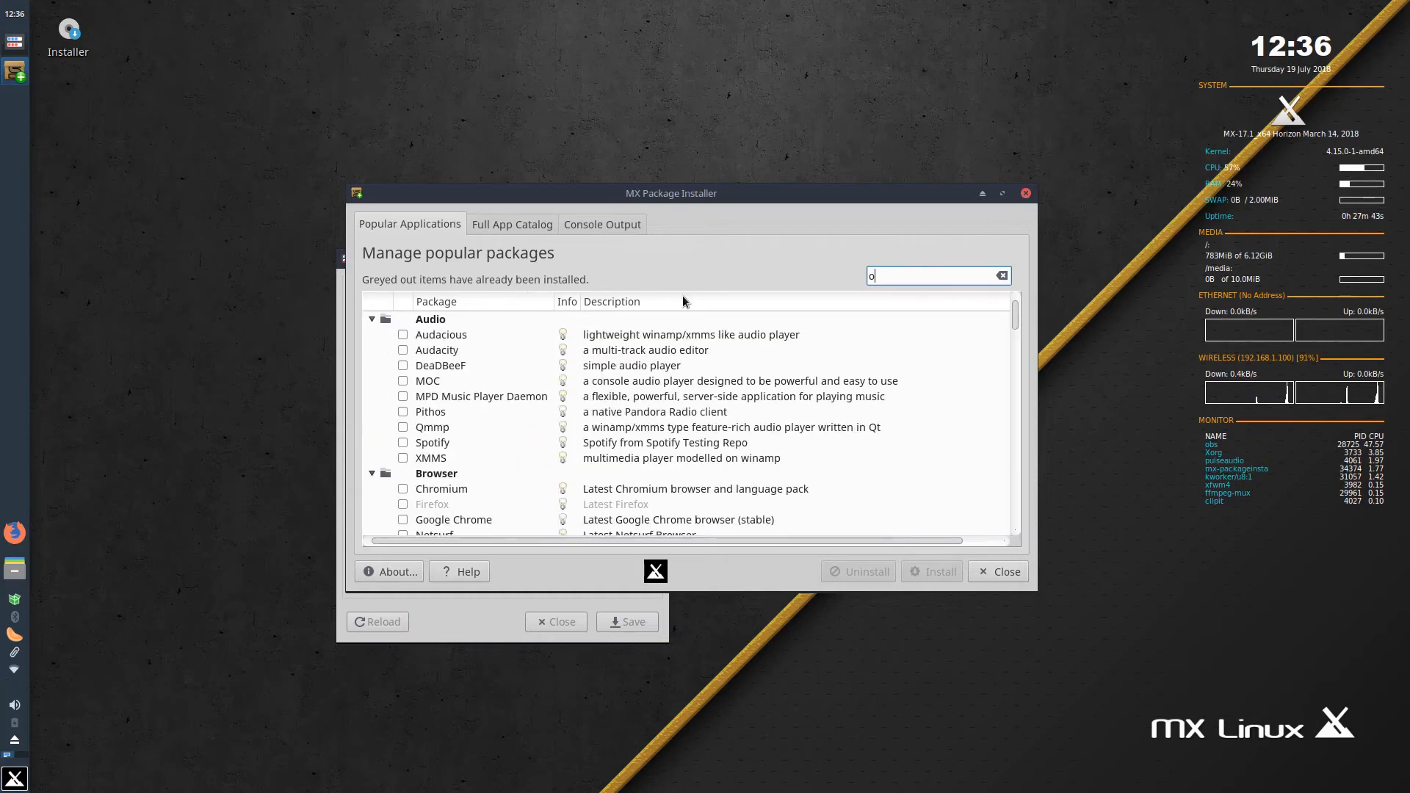
# Install the Faba Icon Colors, Moka/Faba Icon Themes and Obsidian Icon Theme packages from the Icons category.
pyautogui.click(378, 490)
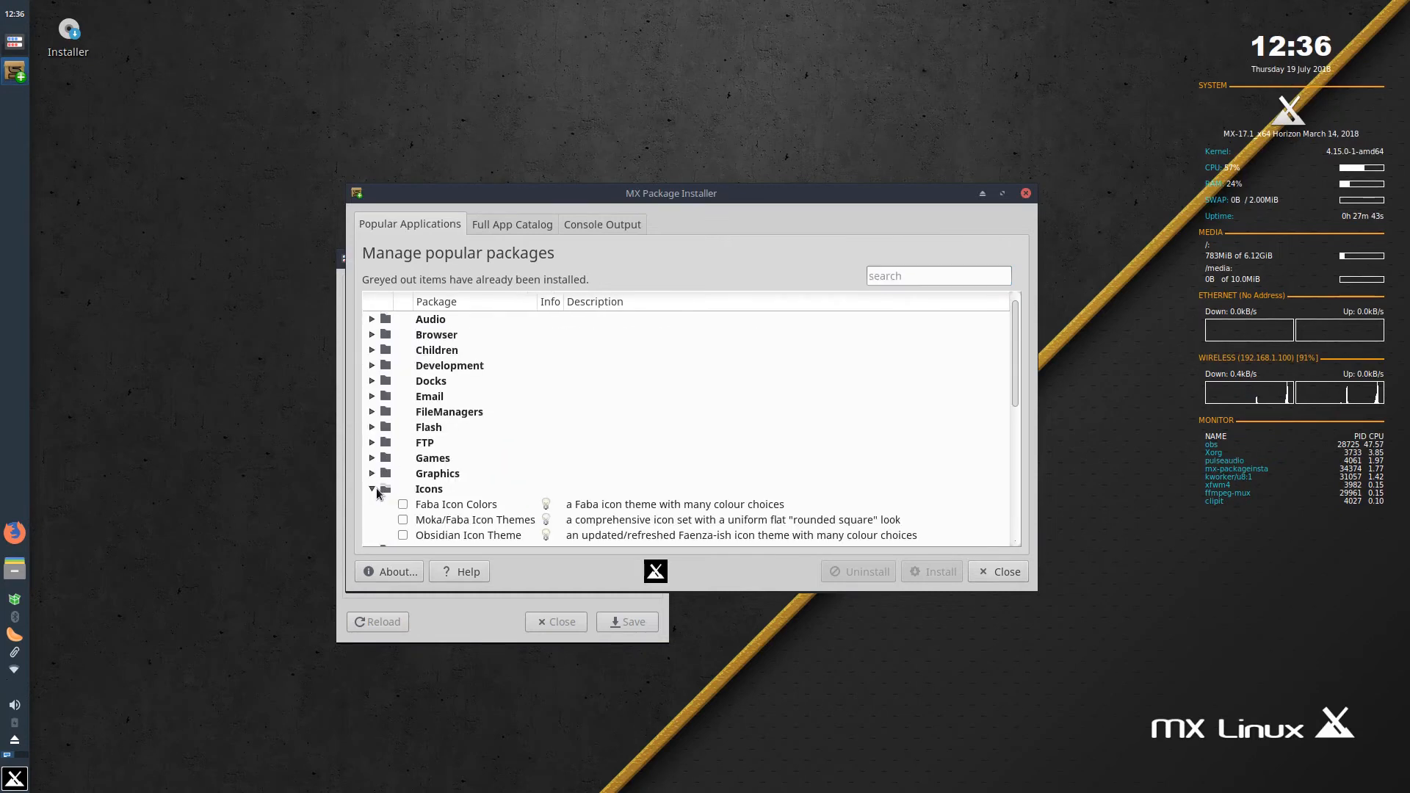
pyautogui.scroll(-1, 401, 495)
pyautogui.click(403, 458)
pyautogui.click(402, 474)
pyautogui.click(403, 489)
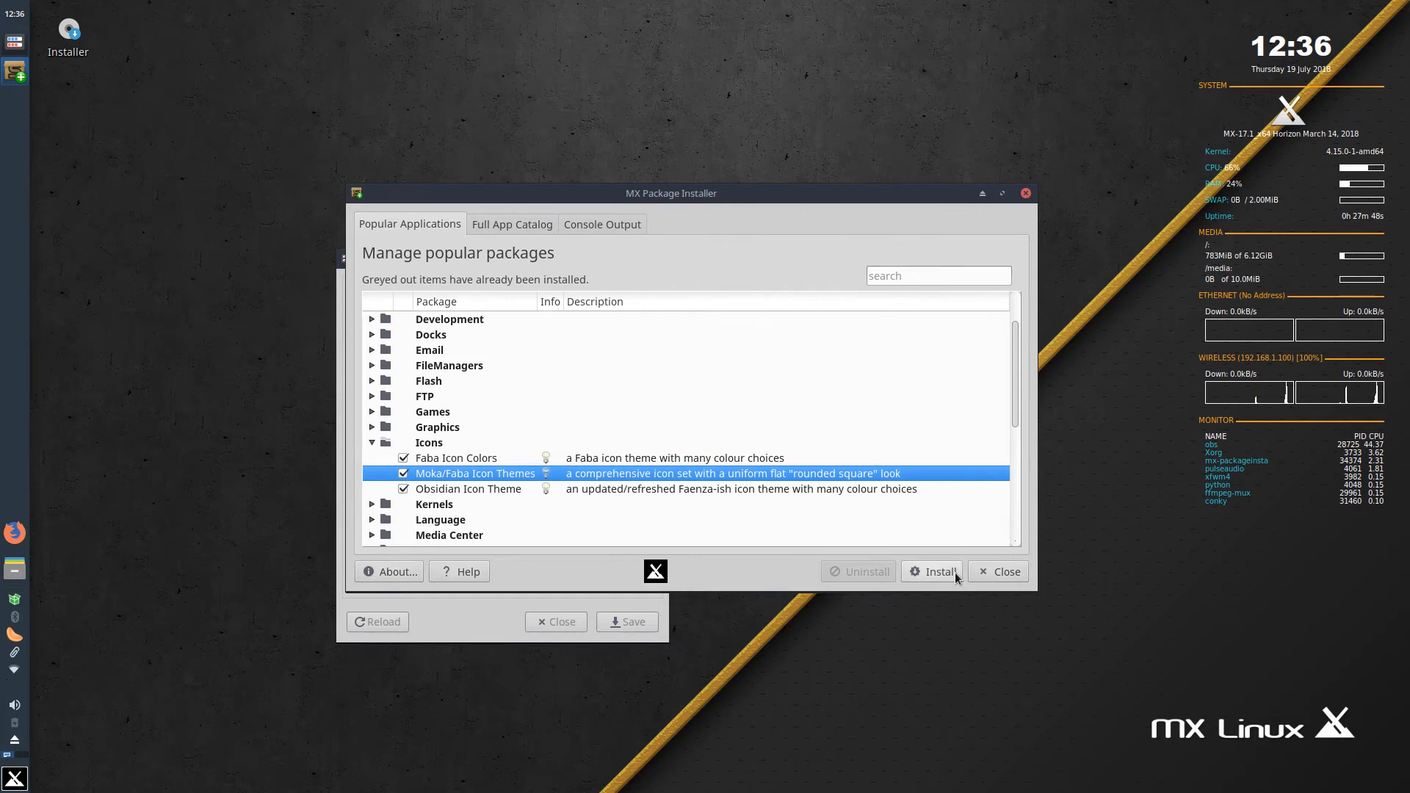
pyautogui.click(932, 571)
# Switch to the LightDM GTK+ Greeter settings, set the greeter theme to Blackbird and save the change.
pyautogui.click(22, 50)
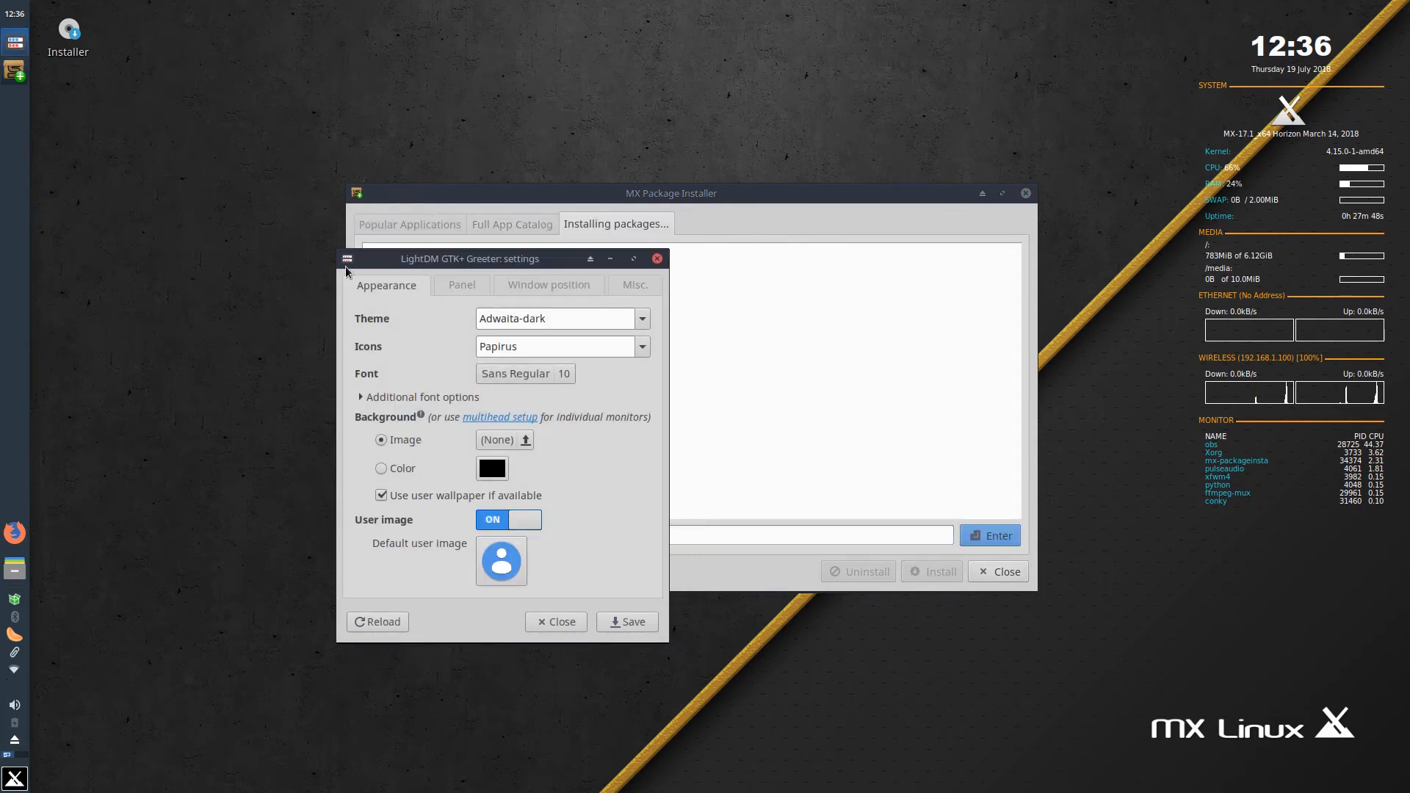
pyautogui.scroll(1, 639, 320)
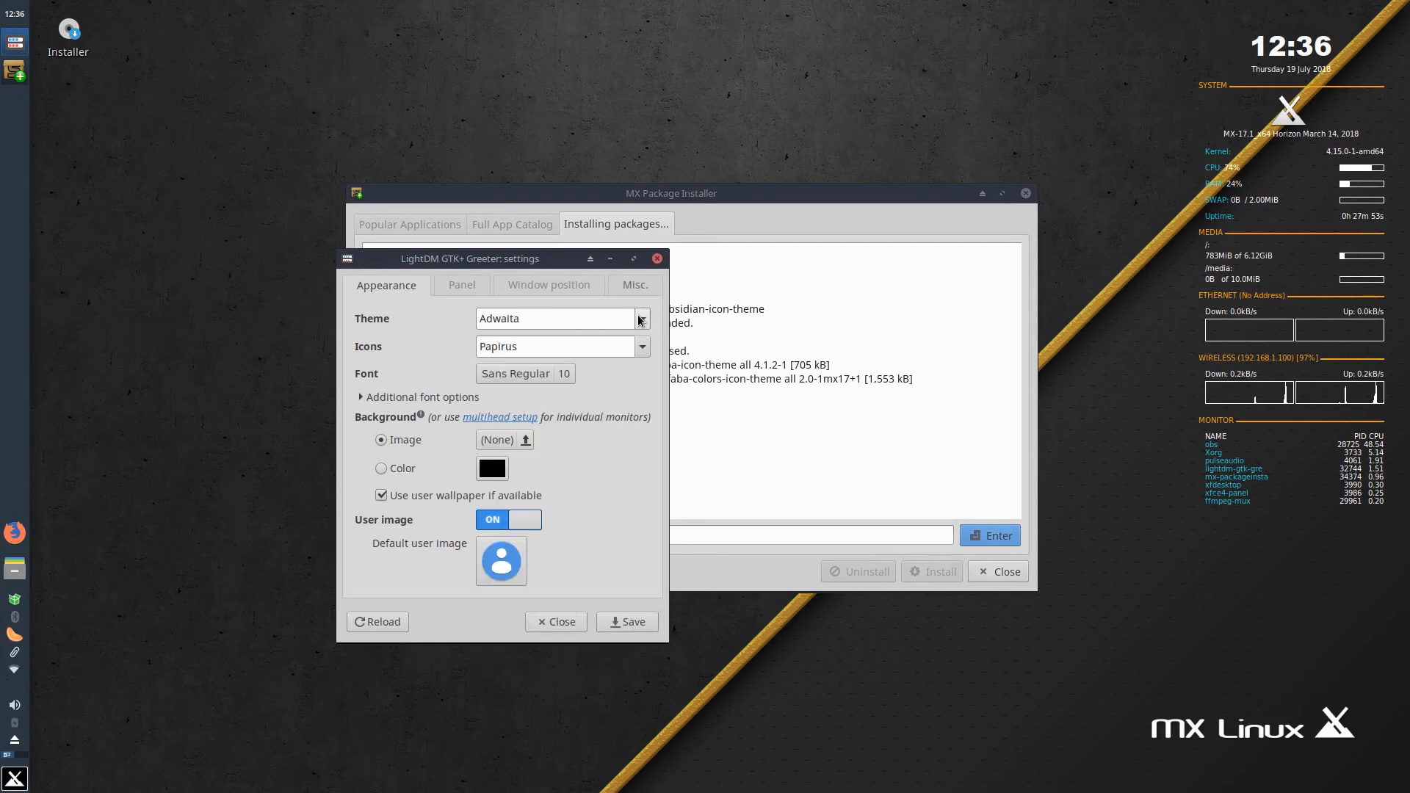
pyautogui.scroll(-2, 639, 319)
pyautogui.scroll(2, 639, 320)
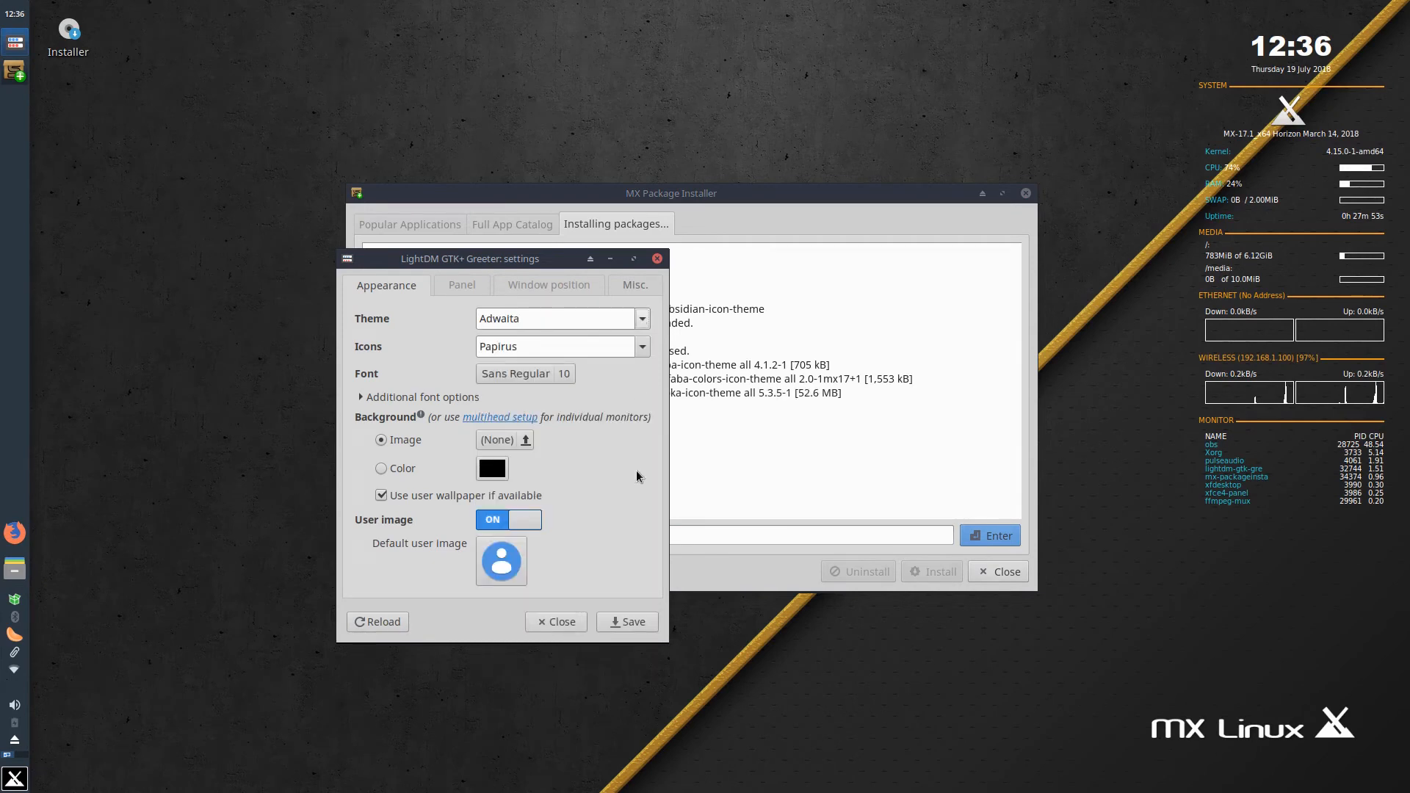
pyautogui.click(643, 320)
pyautogui.click(561, 585)
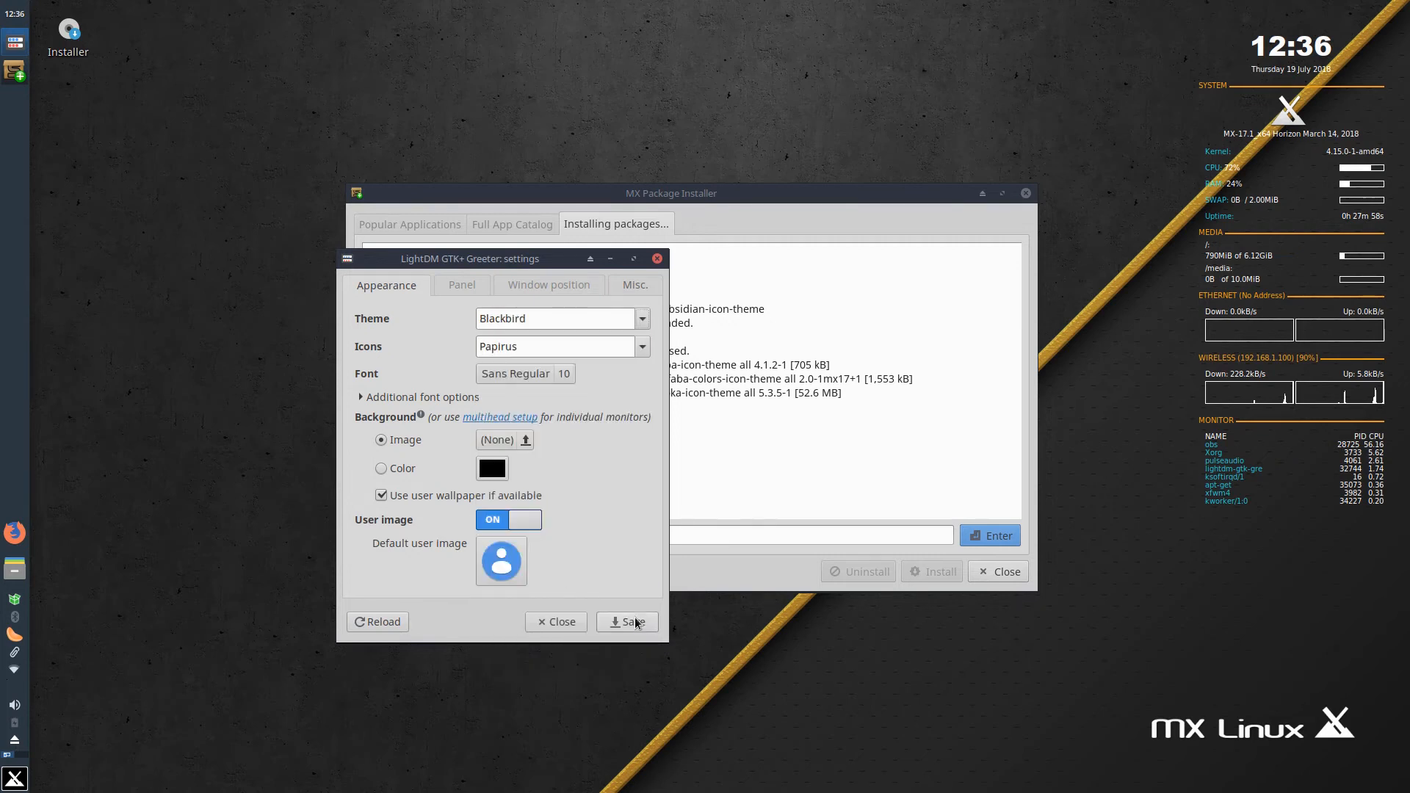
pyautogui.click(633, 624)
# Move the greeter settings aside, view their window position options, and close the greeter settings and the file manager.
pyautogui.moveTo(541, 262); pyautogui.dragTo(459, 257)
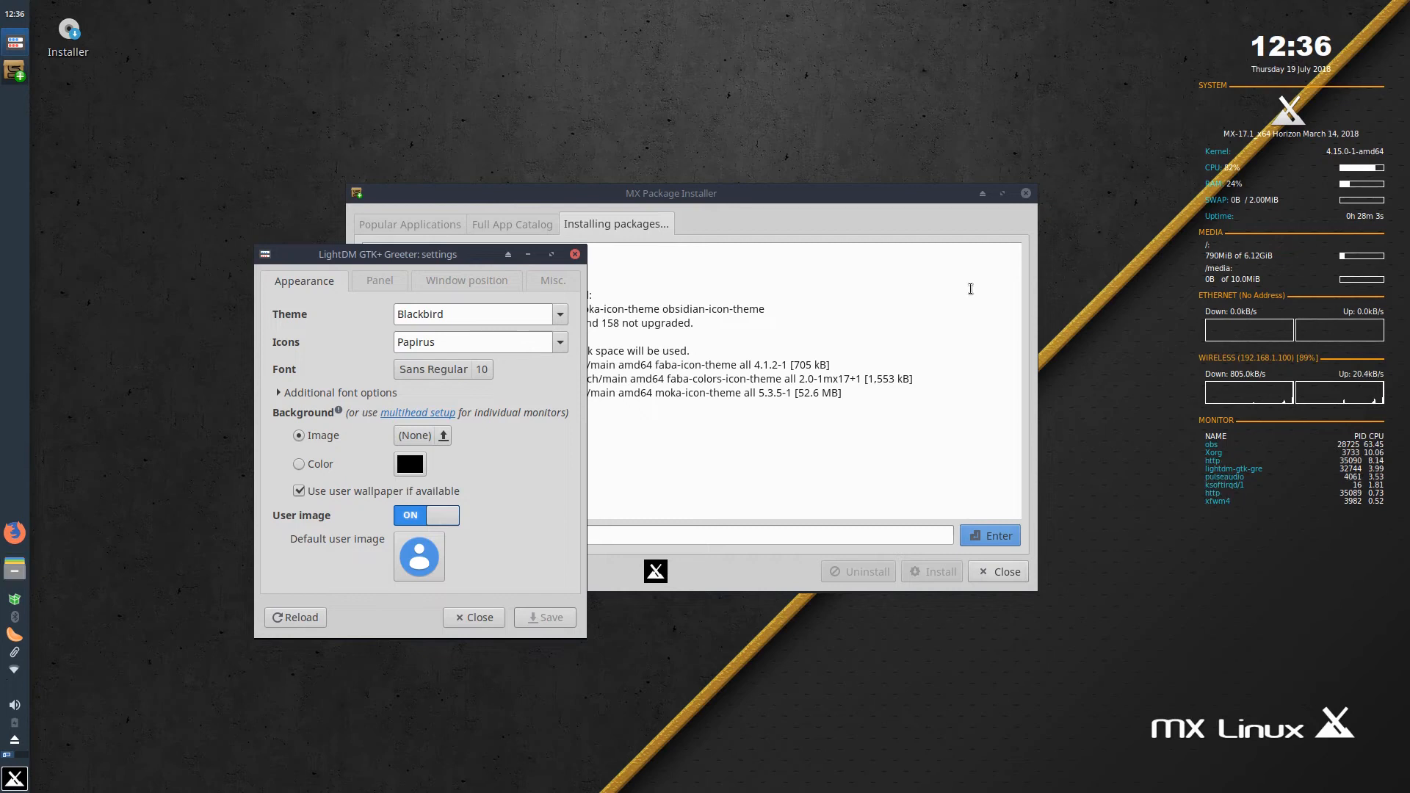
pyautogui.moveTo(1029, 283); pyautogui.dragTo(848, 192)
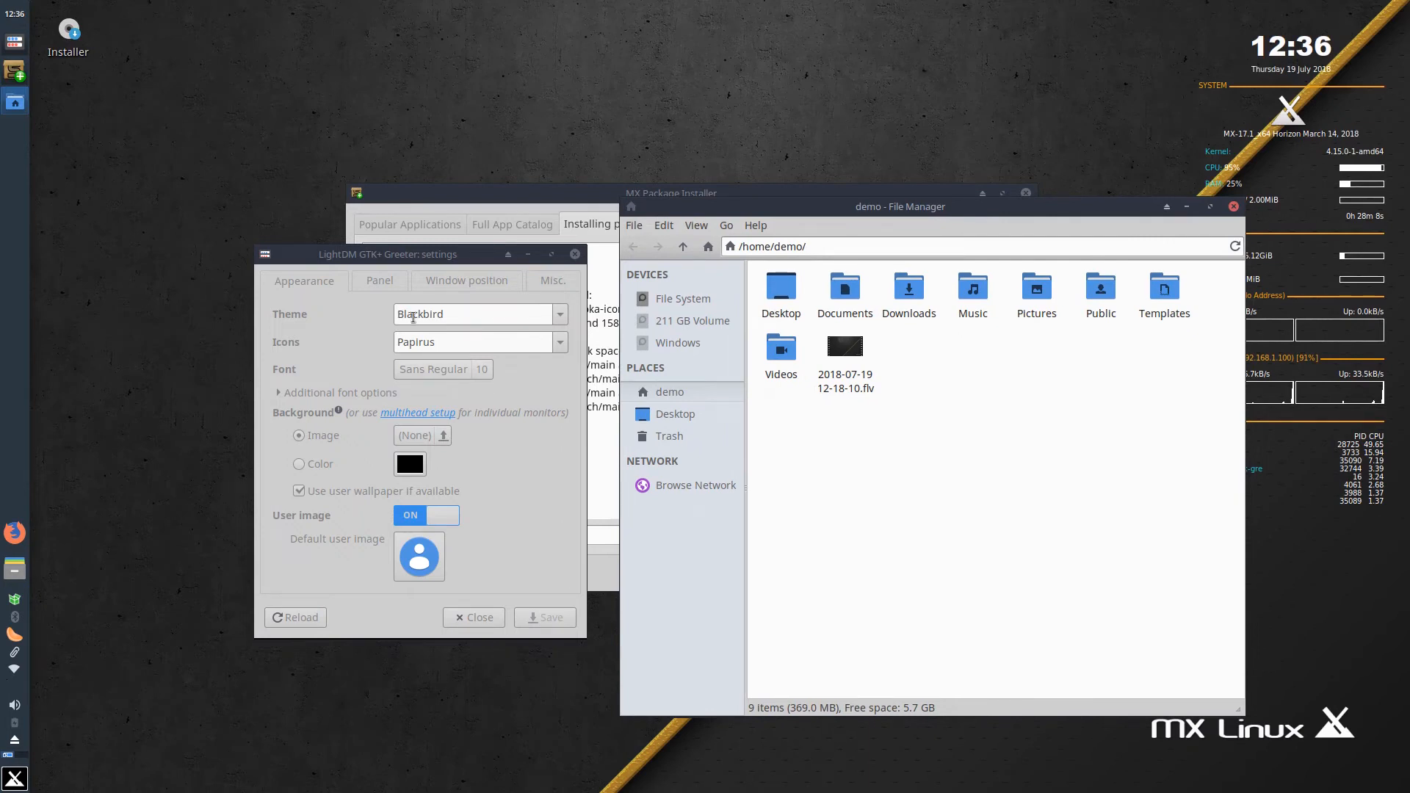
pyautogui.click(467, 281)
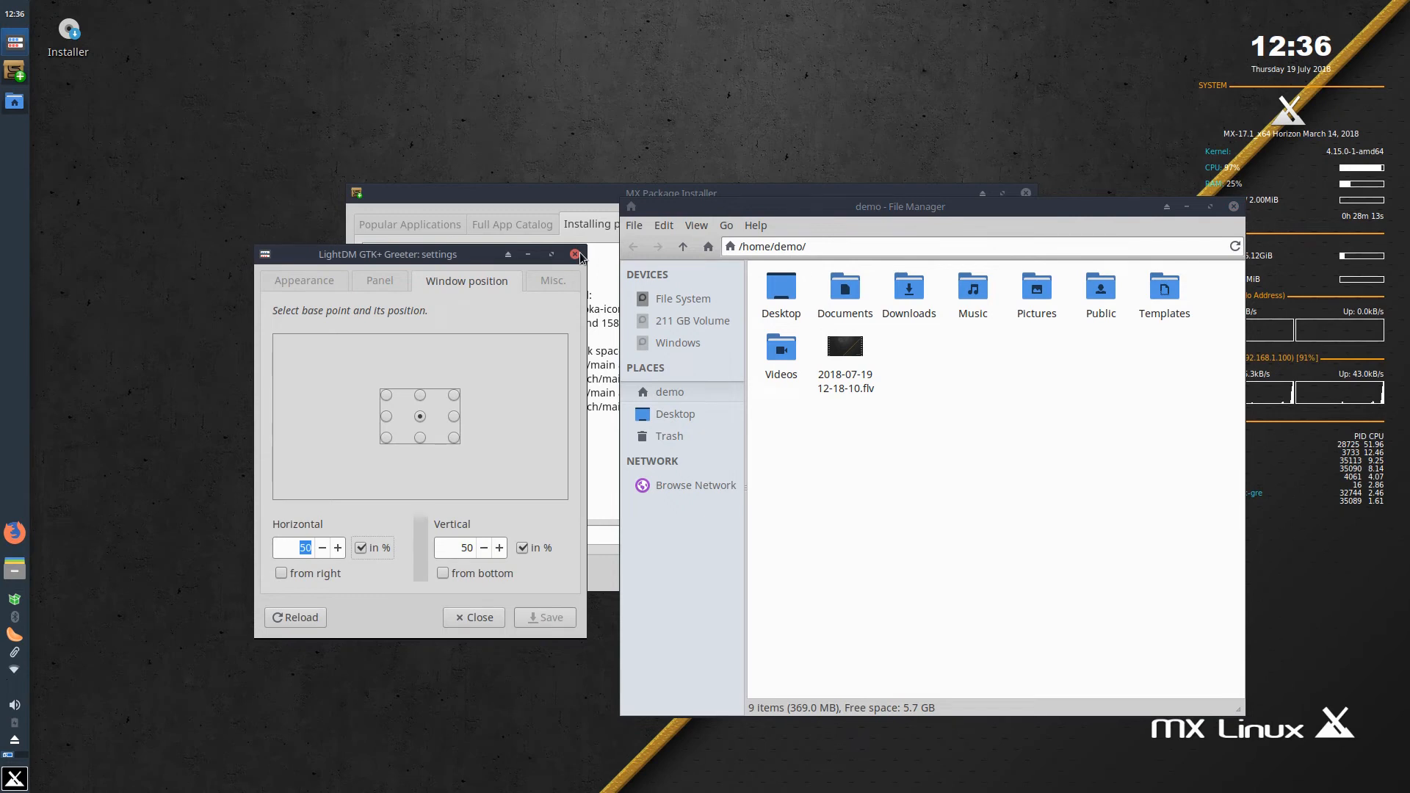
pyautogui.click(575, 255)
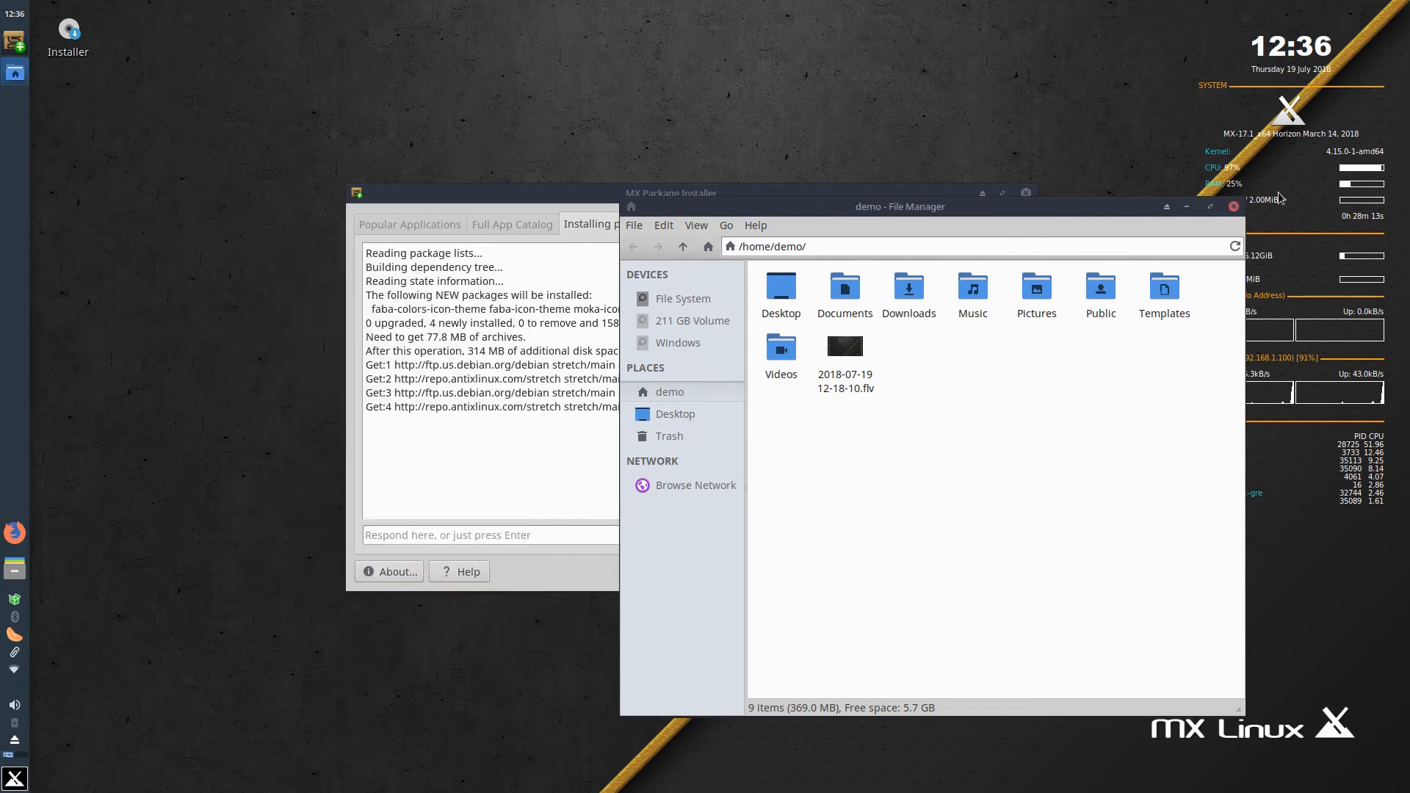
pyautogui.click(1234, 207)
# Open the Settings manager and examine the displays channel in the Settings Editor, then return to the overview of all settings.
pyautogui.press('super')
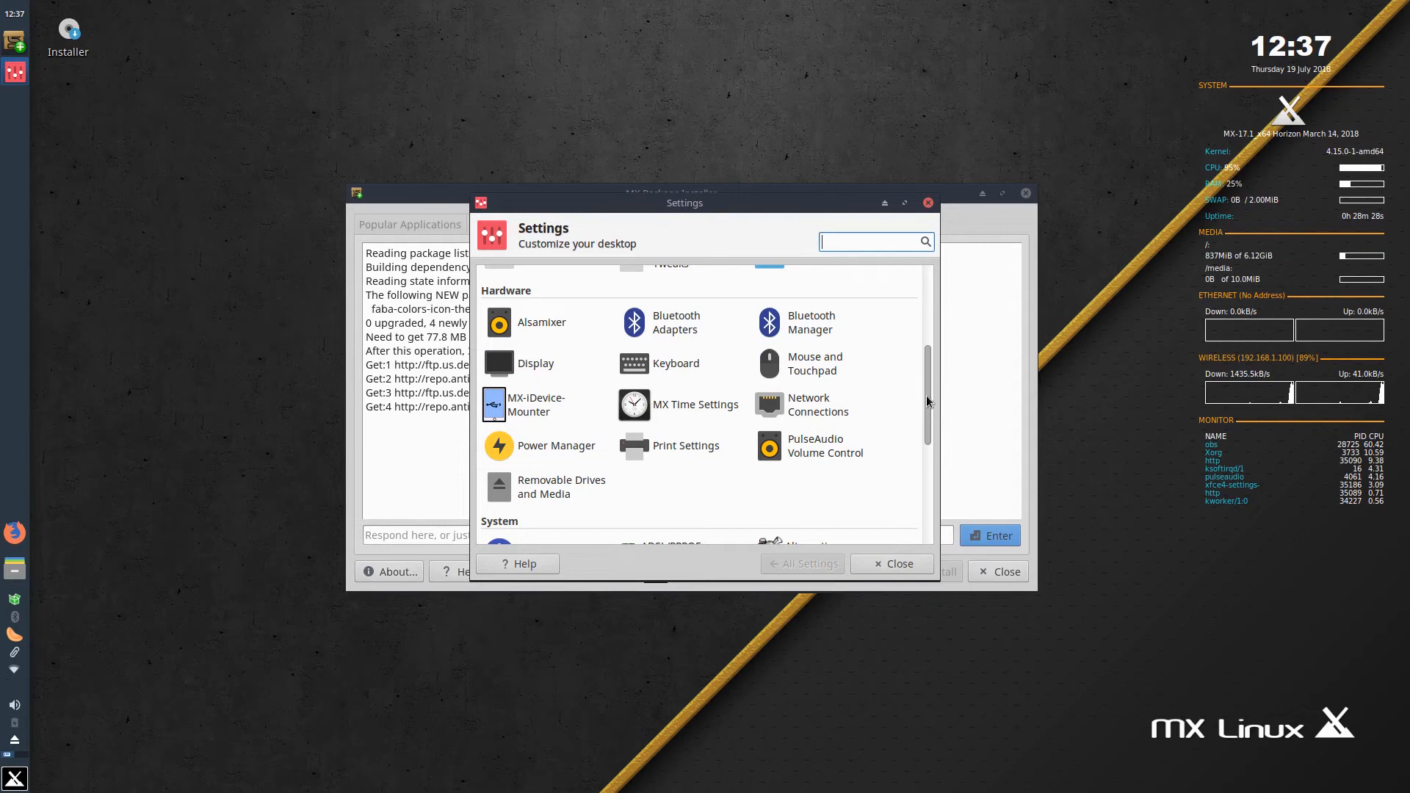
pyautogui.moveTo(928, 401); pyautogui.dragTo(930, 455)
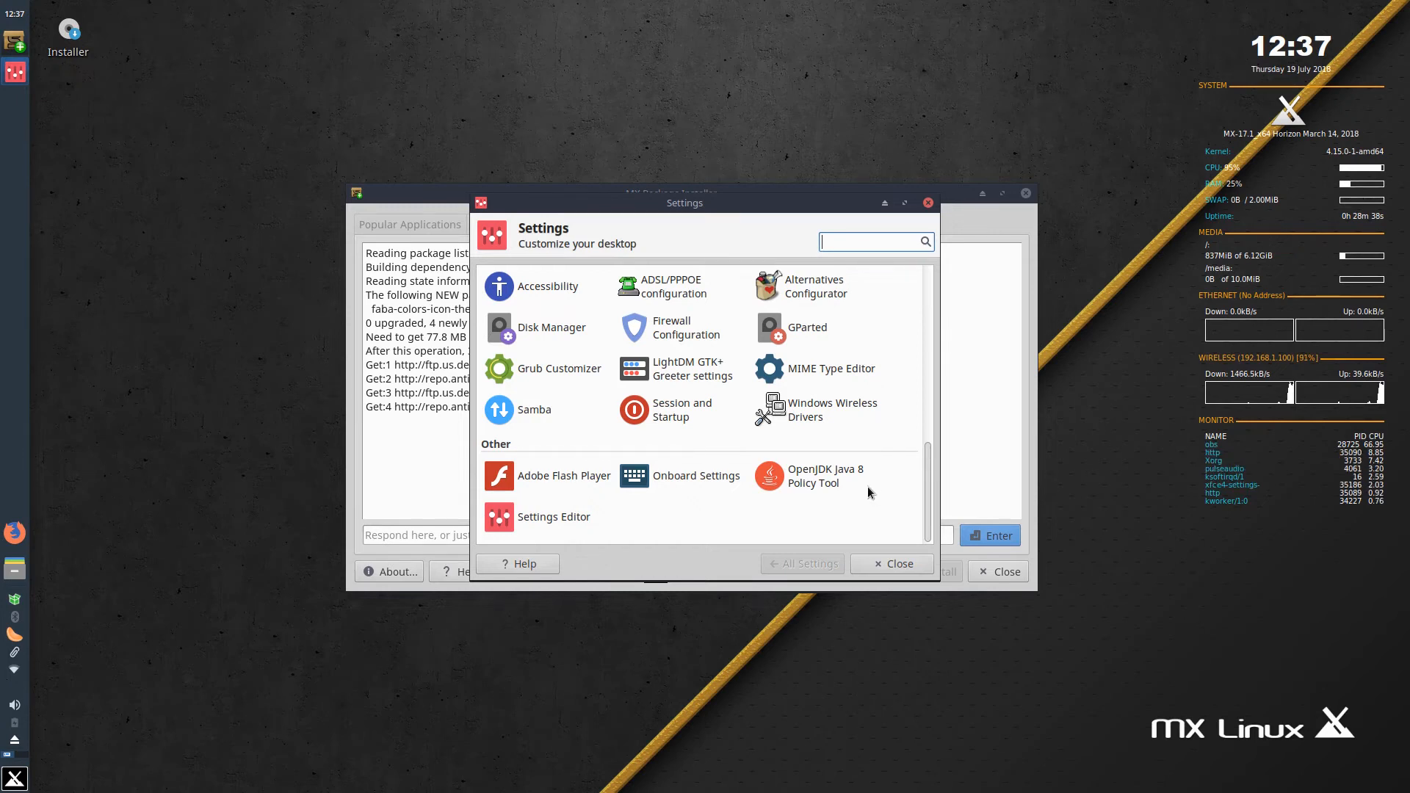
pyautogui.click(505, 520)
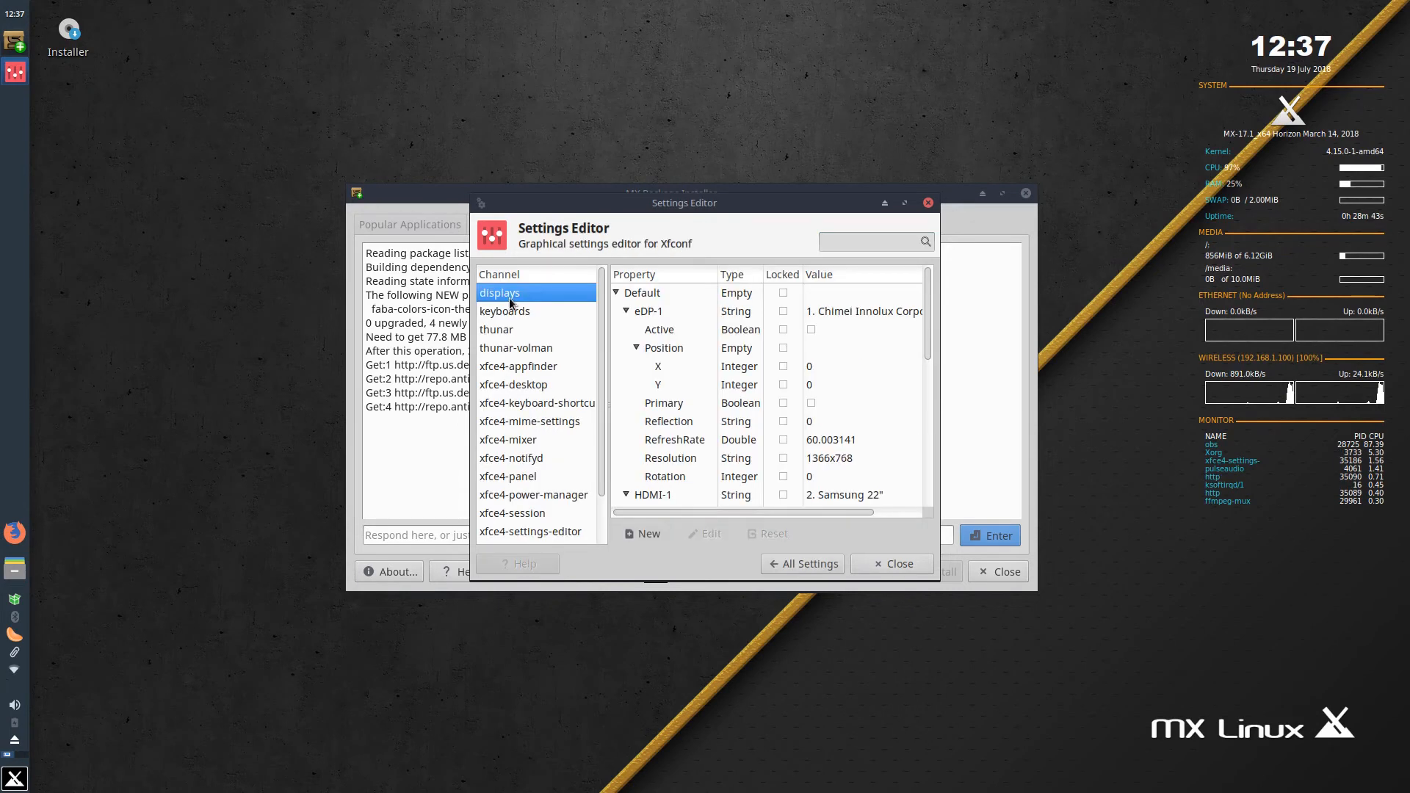
pyautogui.scroll(-3, 799, 355)
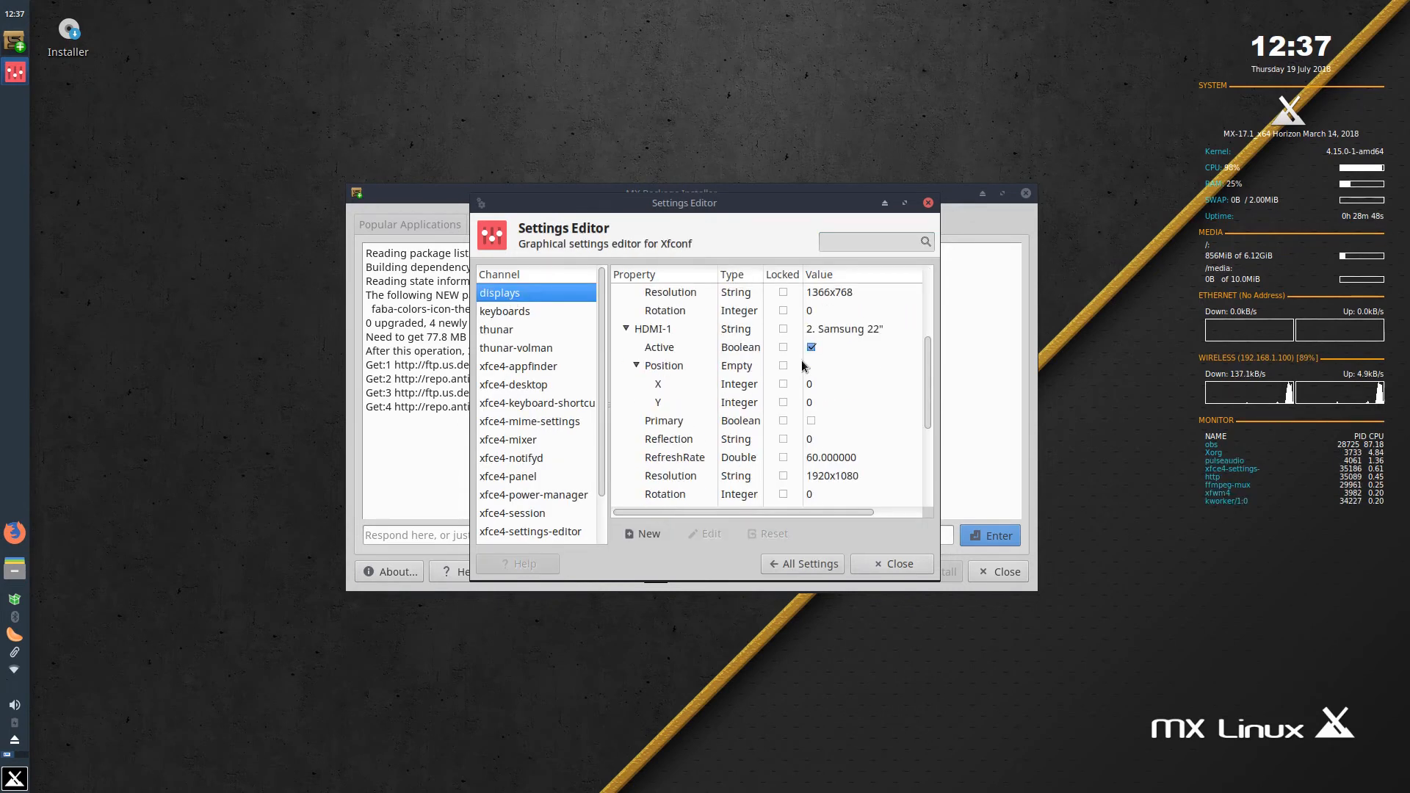
pyautogui.scroll(-3, 800, 360)
pyautogui.click(804, 564)
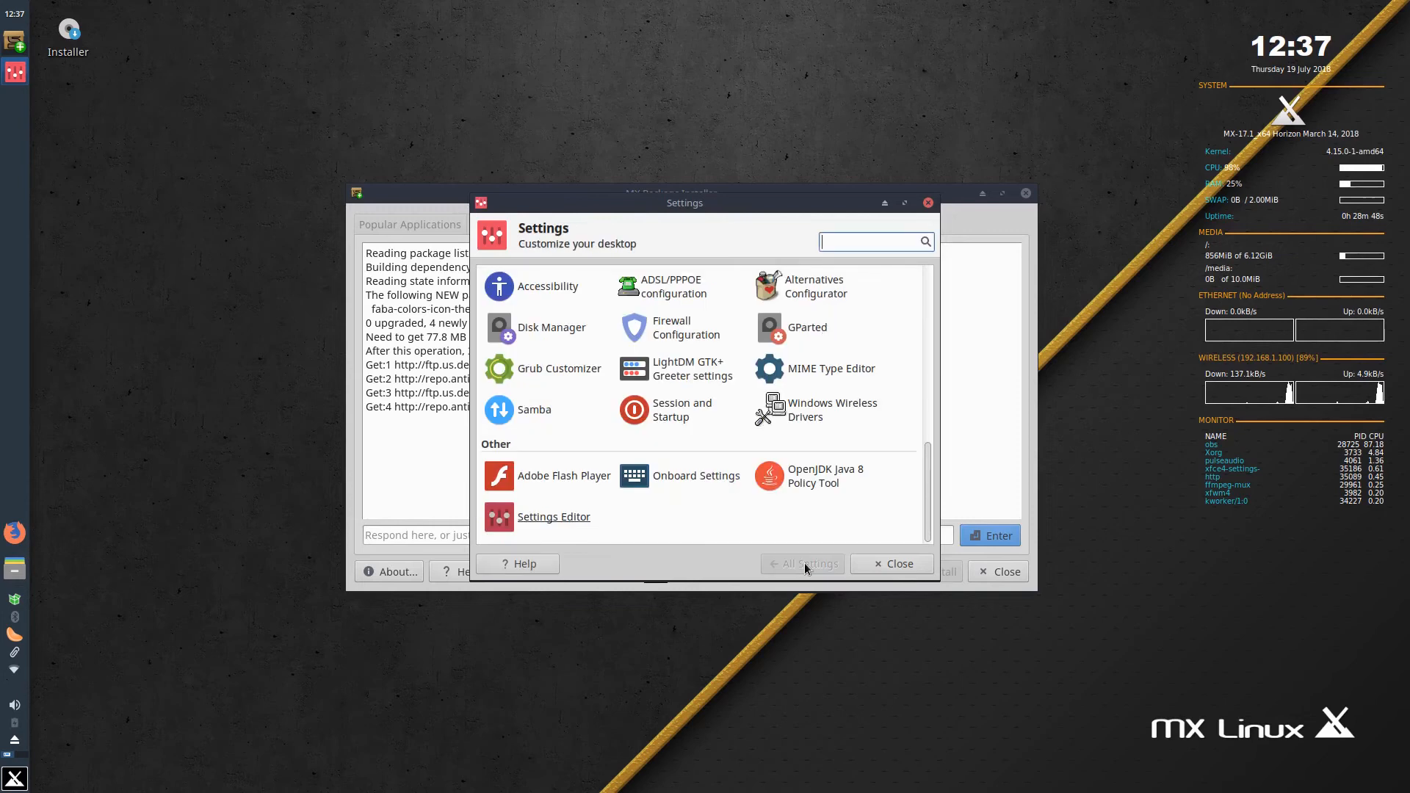
pyautogui.scroll(5, 749, 512)
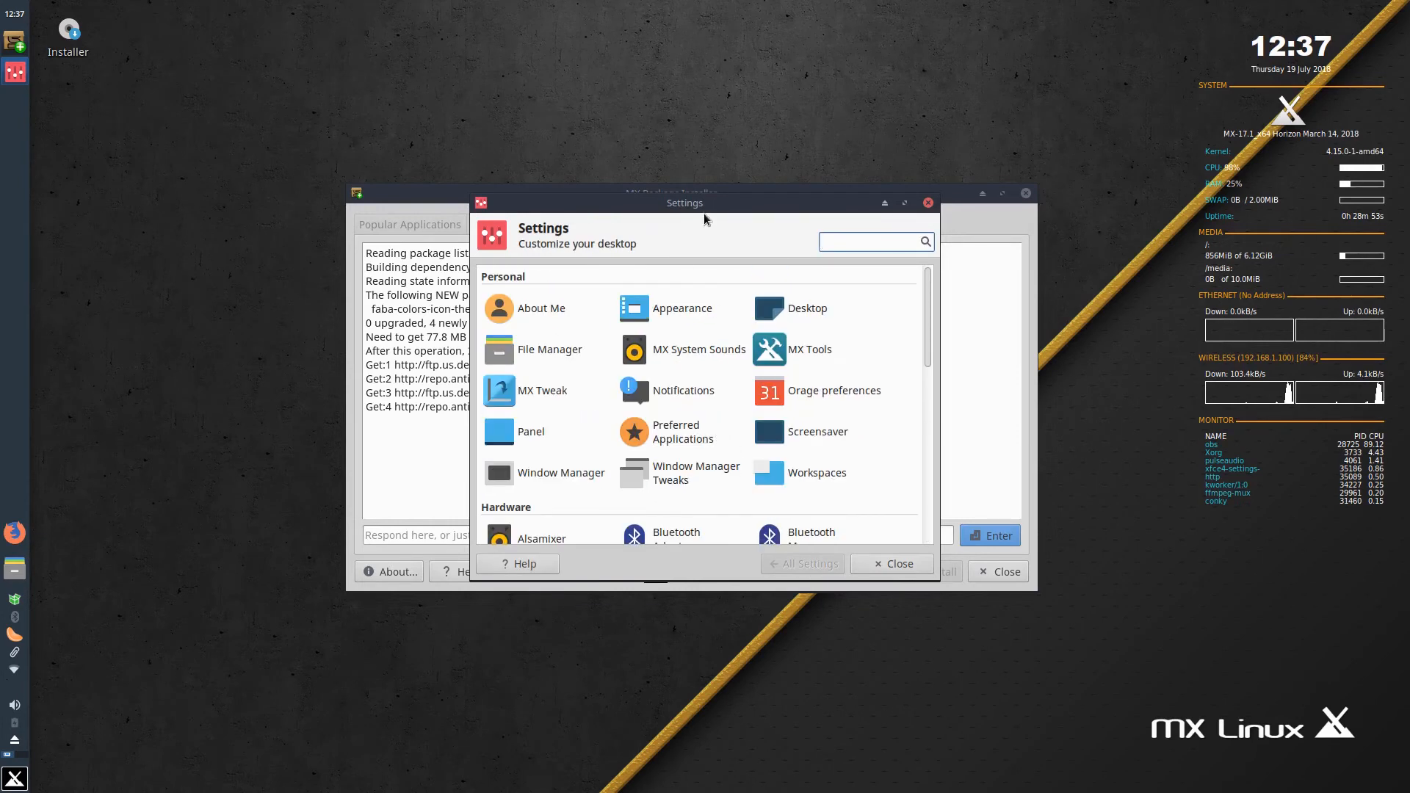
# Arrange the Settings and MX Package Installer windows side by side on the desktop.
pyautogui.moveTo(609, 206); pyautogui.dragTo(307, 248)
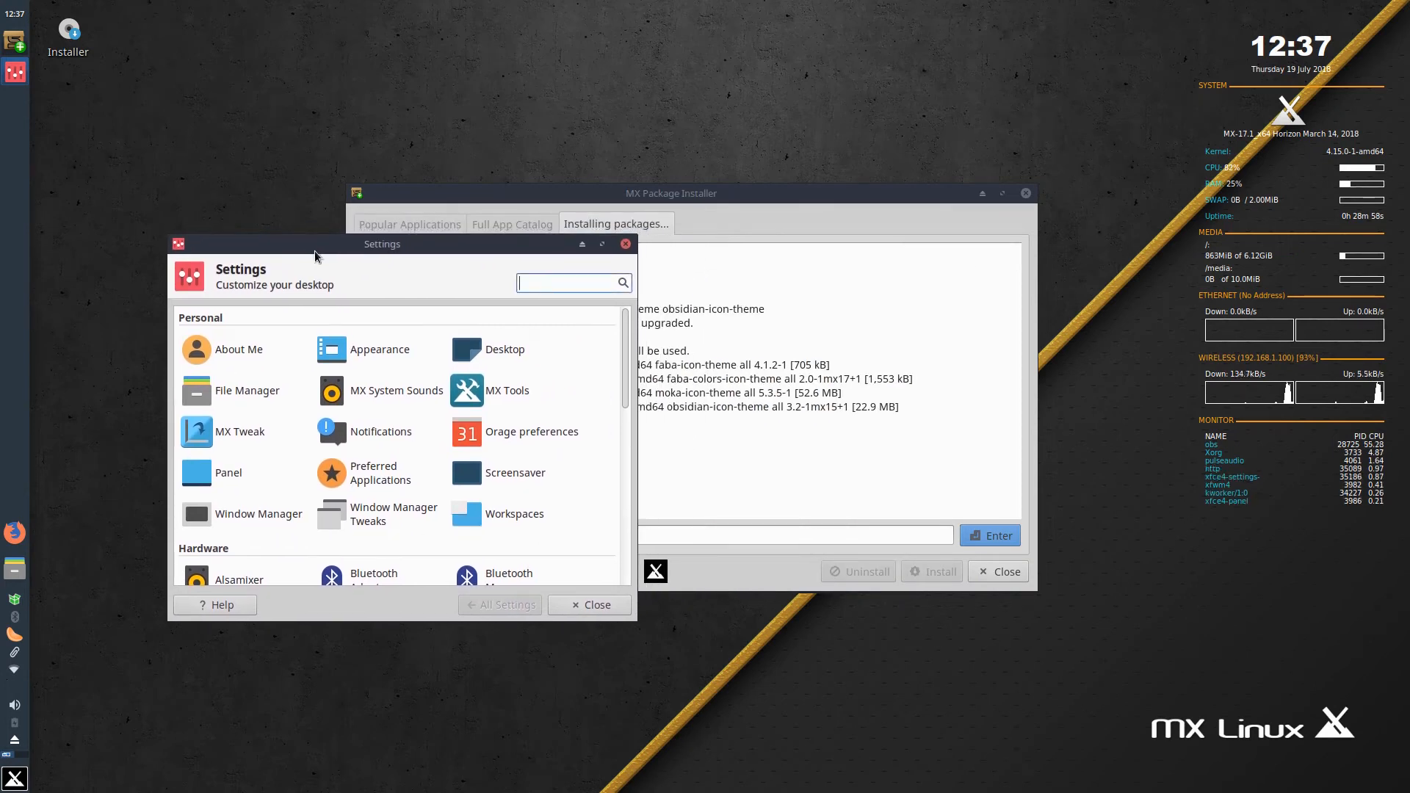
pyautogui.moveTo(509, 194); pyautogui.dragTo(815, 234)
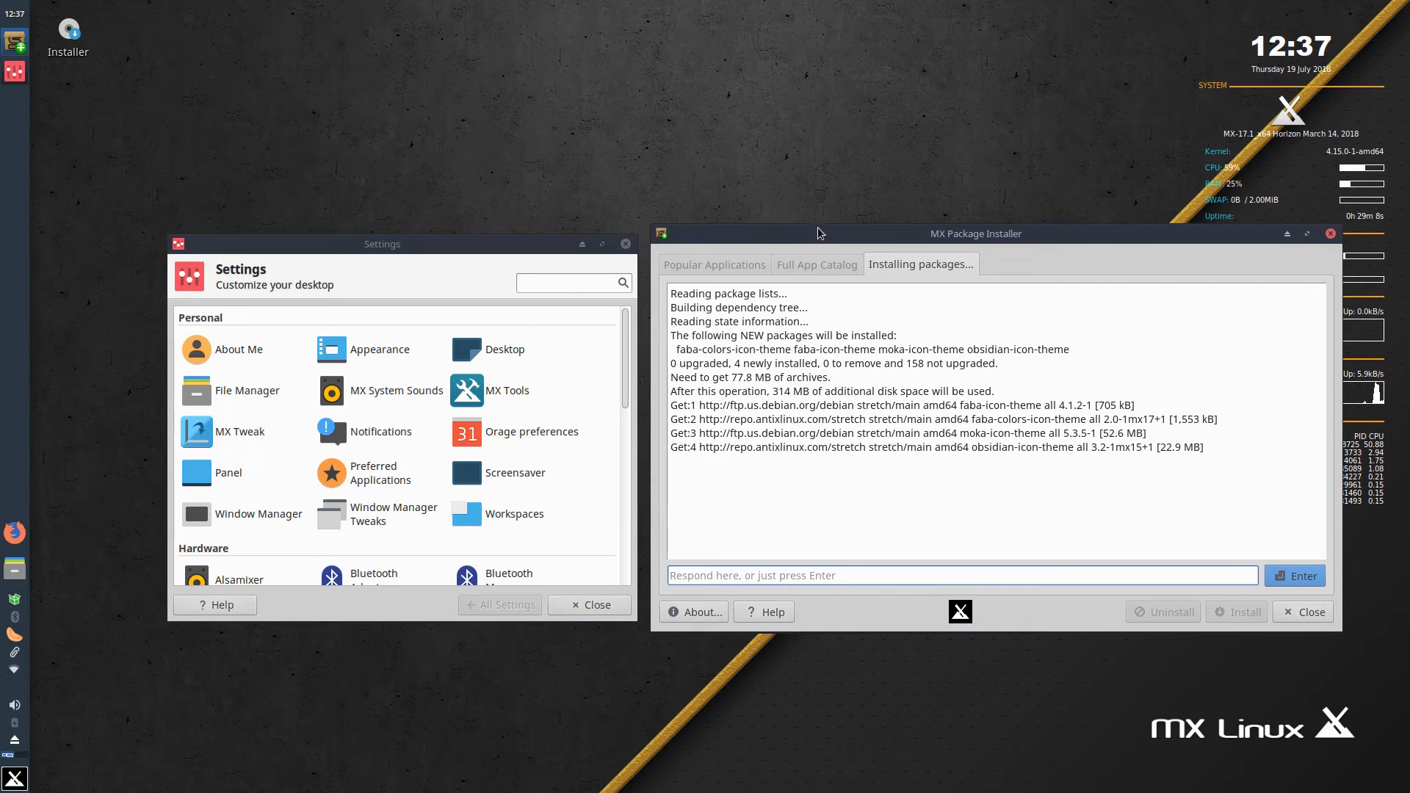
pyautogui.moveTo(821, 232)
pyautogui.mouseDown()
pyautogui.moveTo(813, 245)
pyautogui.moveTo(882, 272)
pyautogui.moveTo(826, 244)
pyautogui.mouseUp()
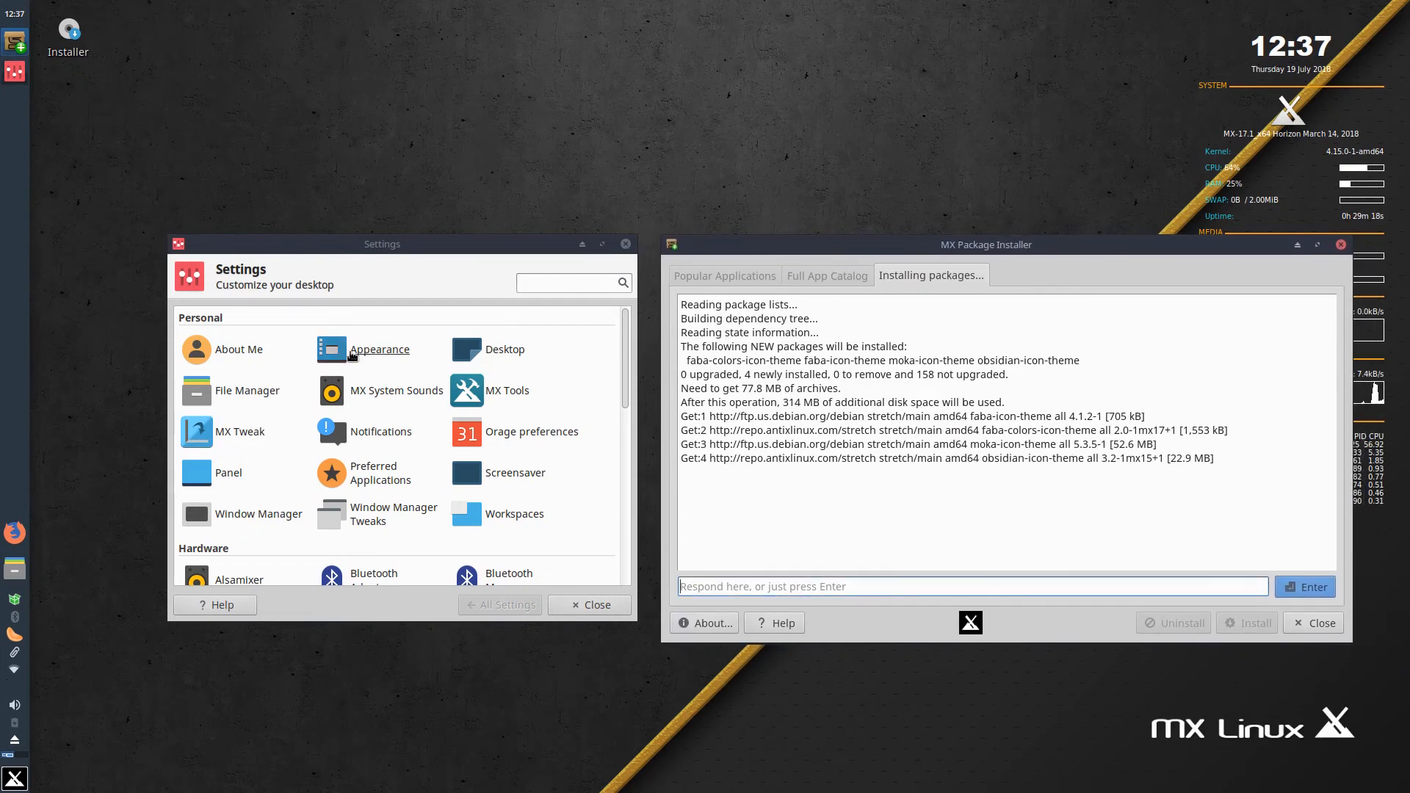
# Open the Appearance settings and apply the Adapta, Adapta-Eta, Adapta-Nokto and Adapta-Nokto-Eta styles in turn.
pyautogui.click(374, 343)
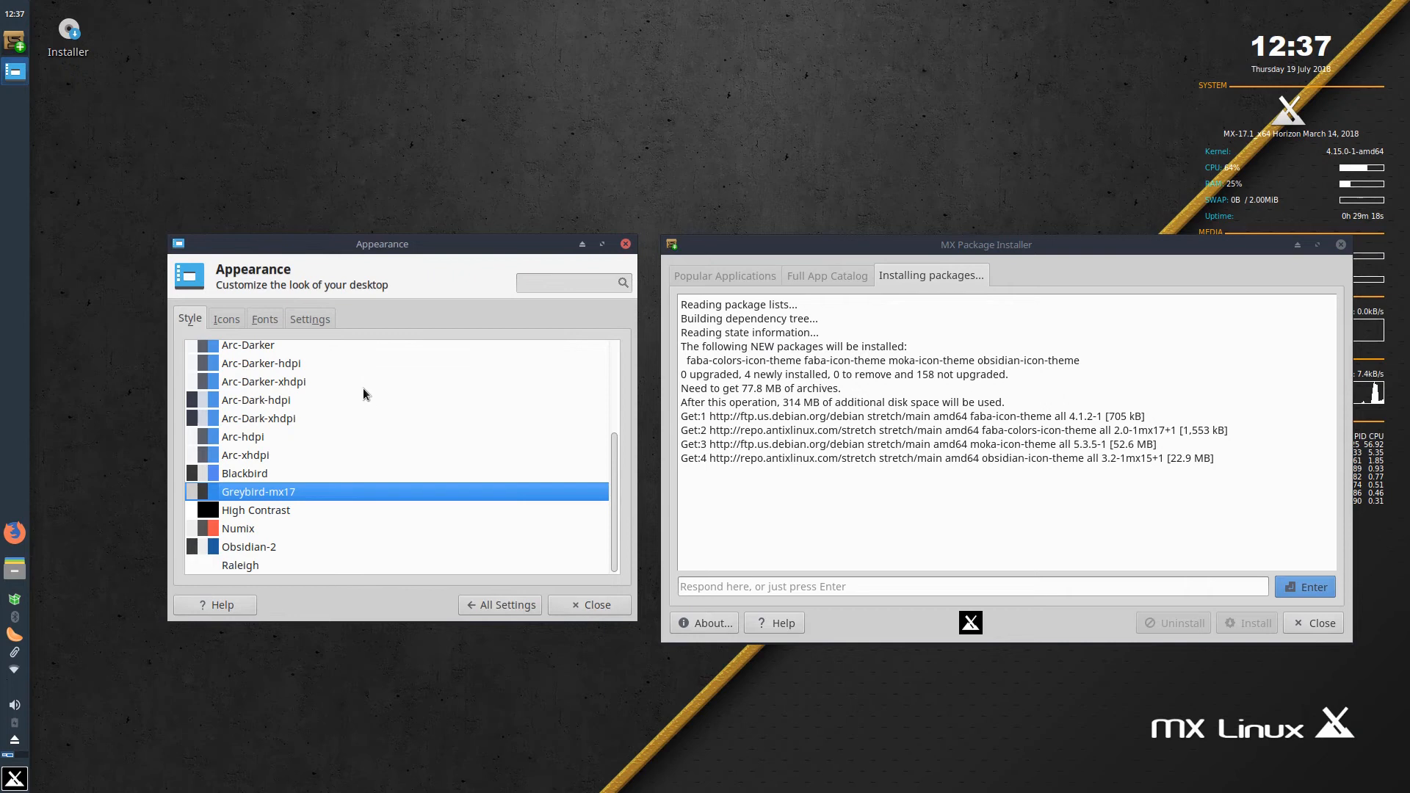
pyautogui.scroll(4, 363, 388)
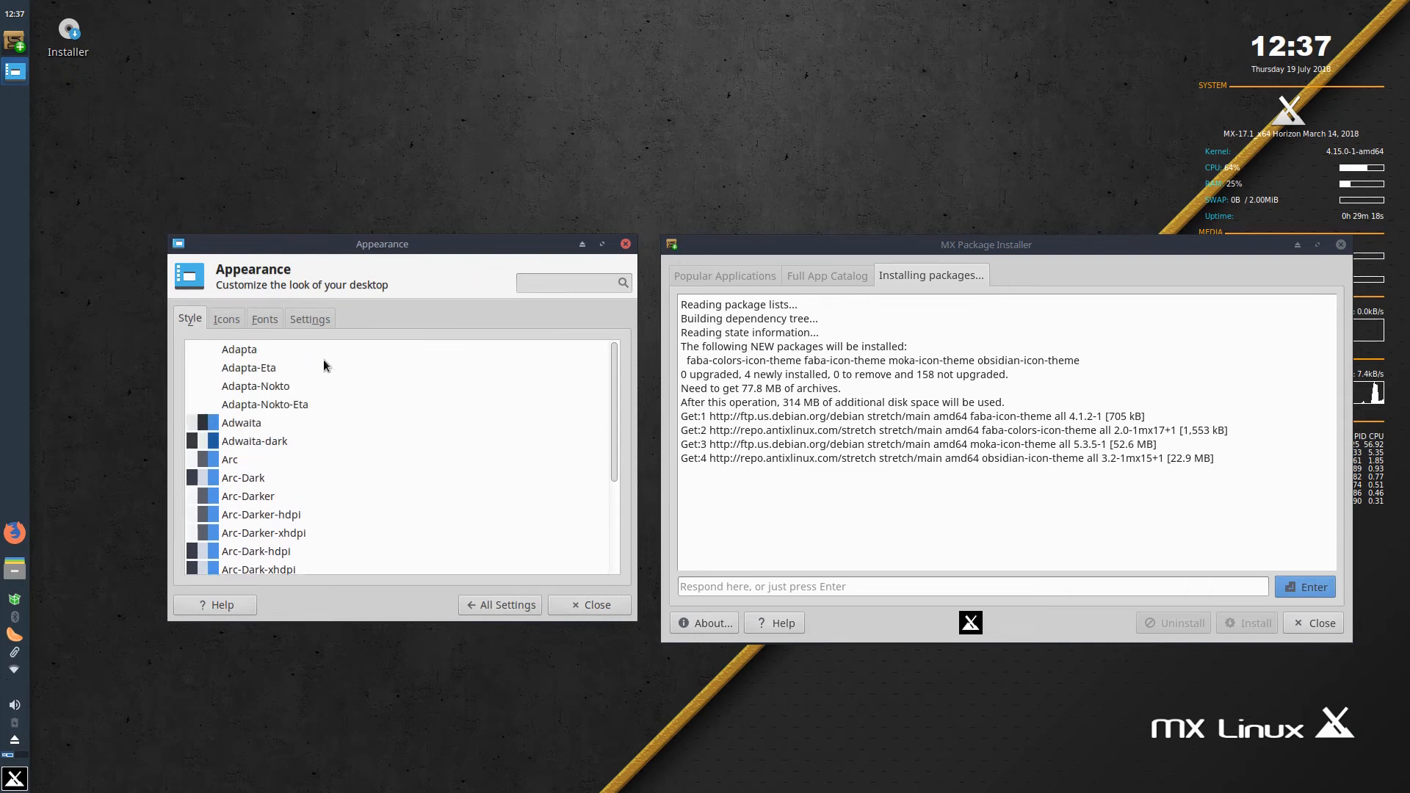
pyautogui.click(253, 352)
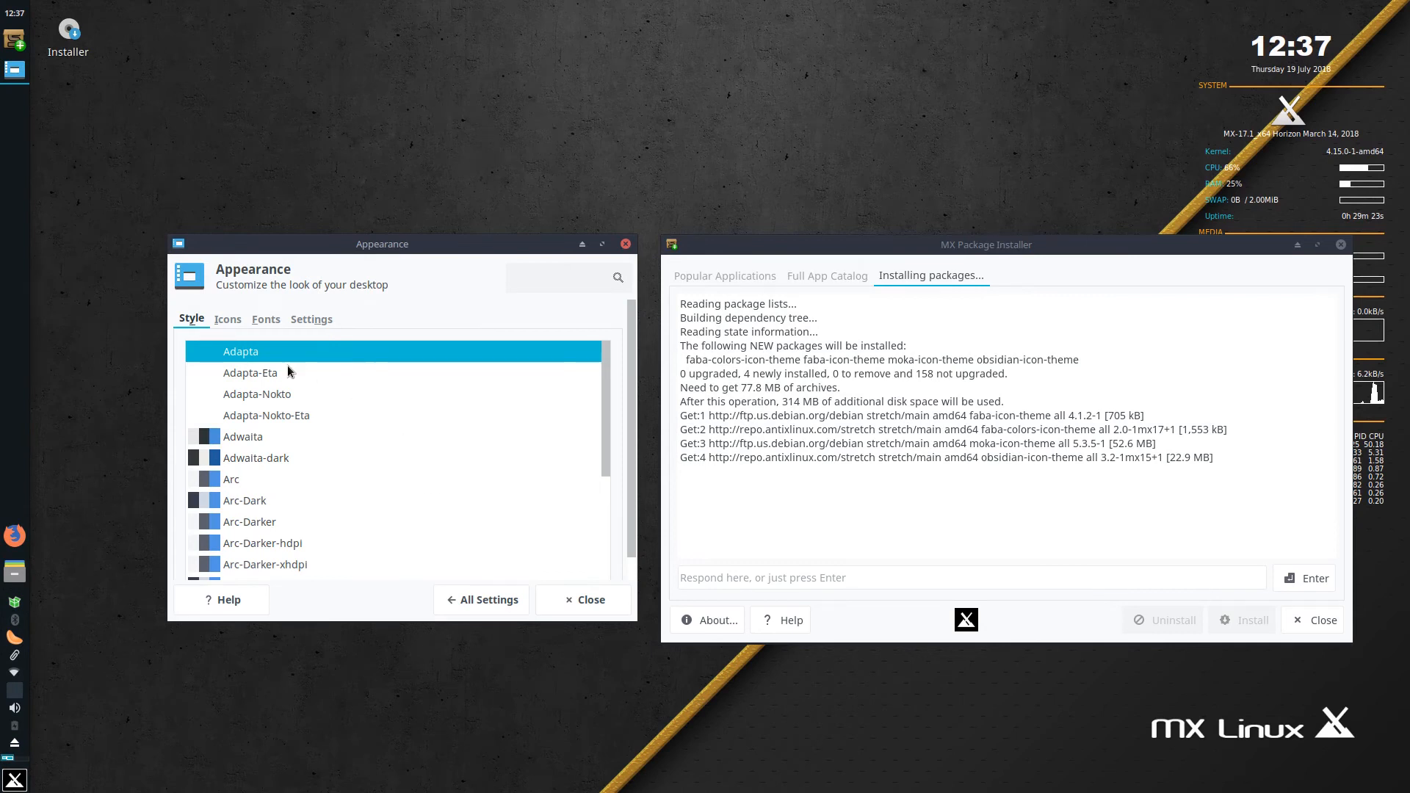
pyautogui.click(287, 366)
pyautogui.click(276, 392)
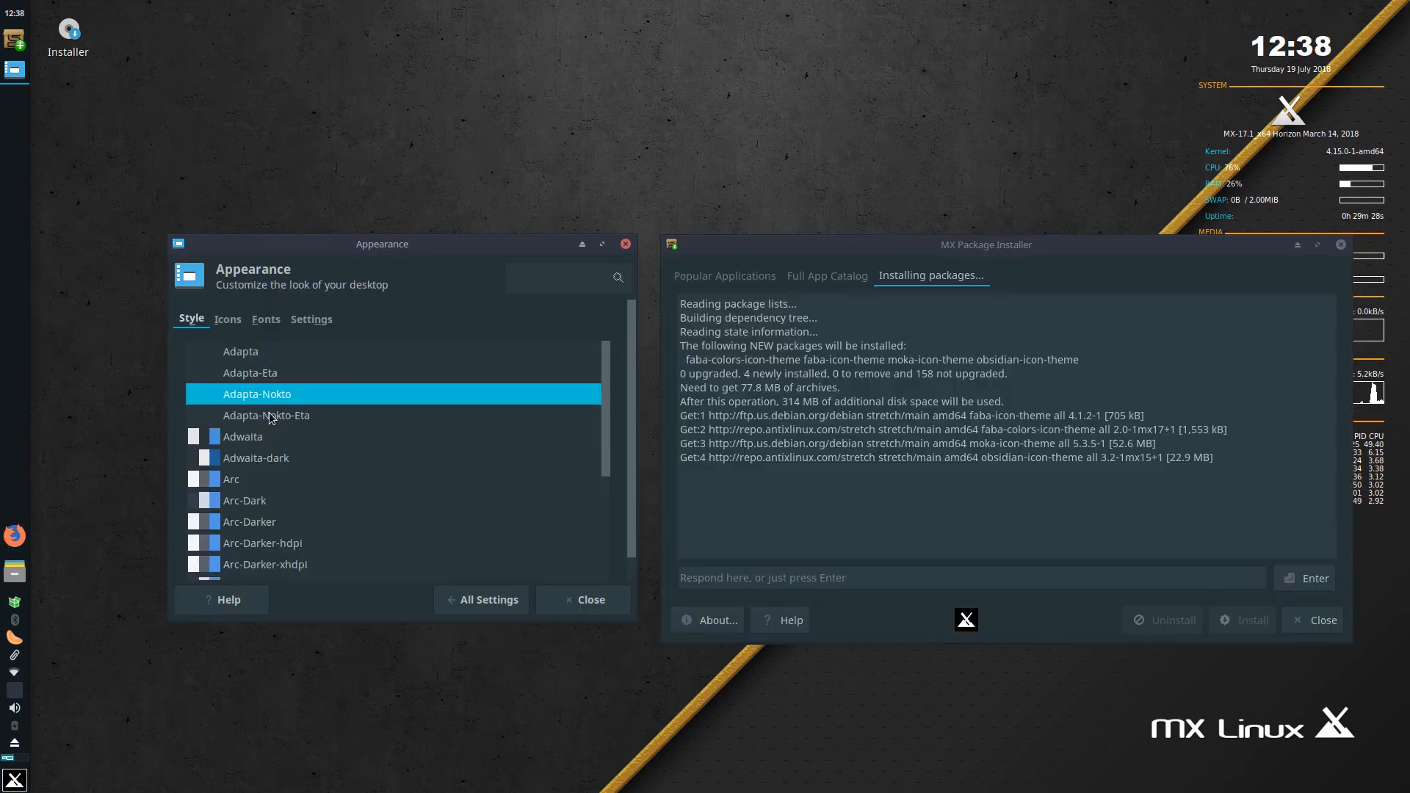
pyautogui.click(269, 414)
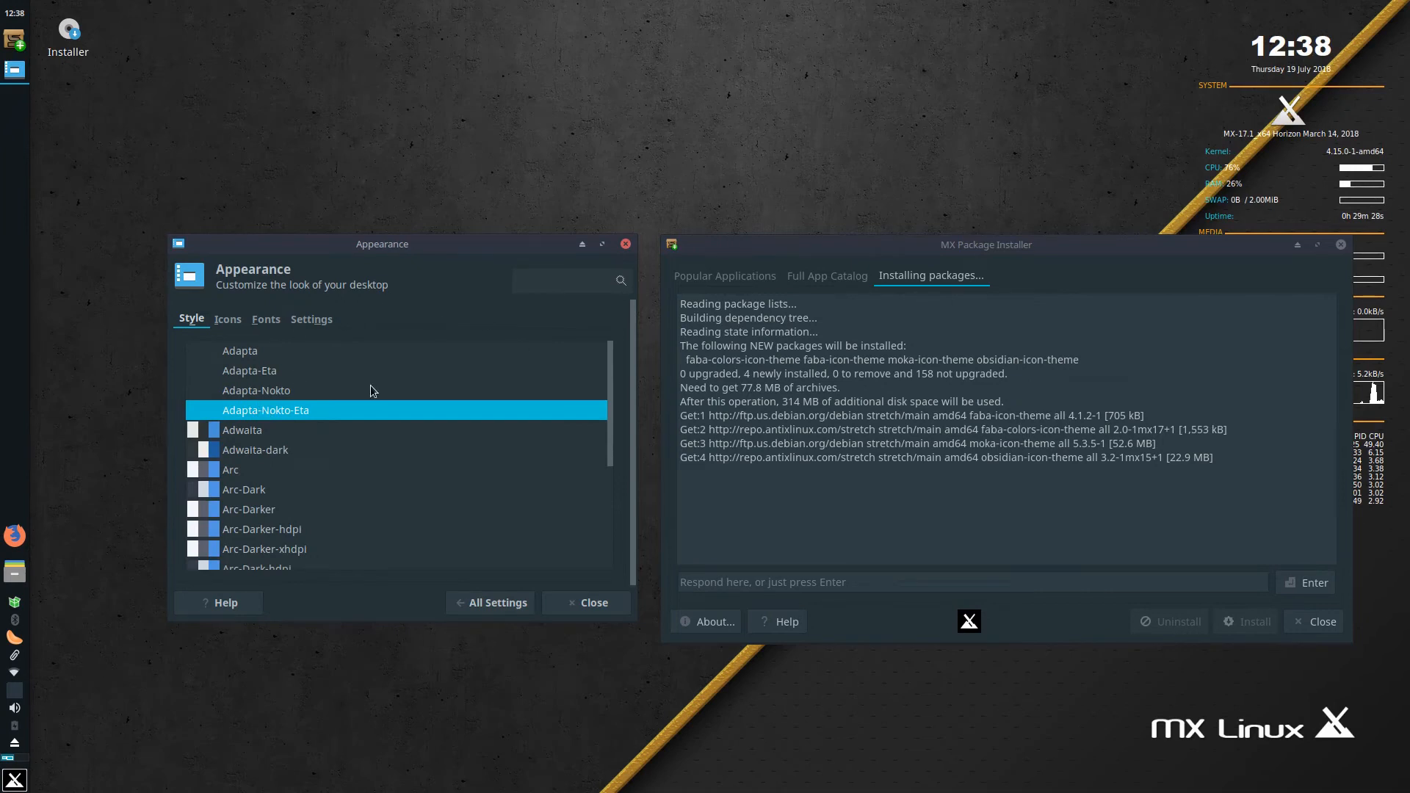
# Try out the Obsidian-2, Raleigh and Numix desktop styles one after another.
pyautogui.scroll(-3, 371, 387)
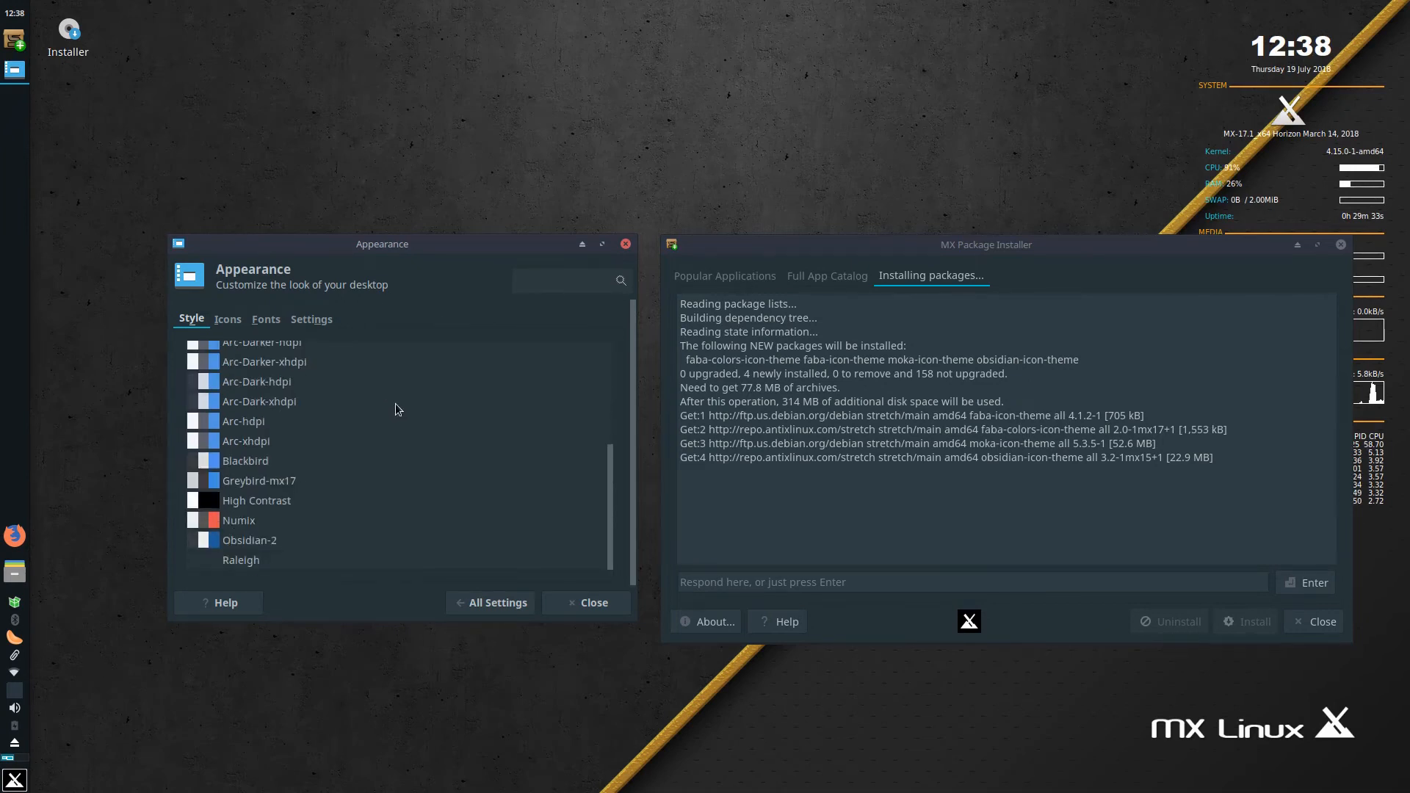
pyautogui.click(246, 544)
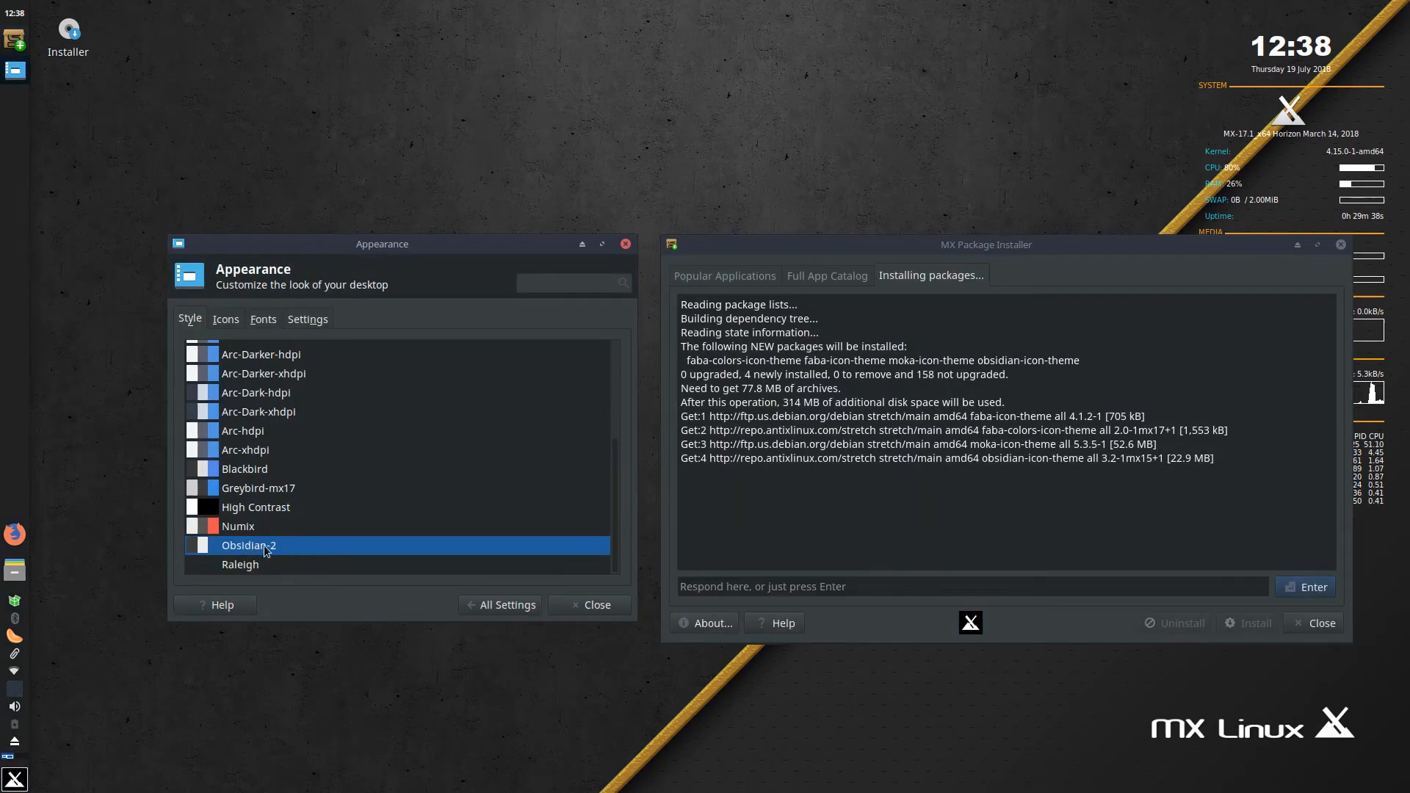
pyautogui.click(293, 564)
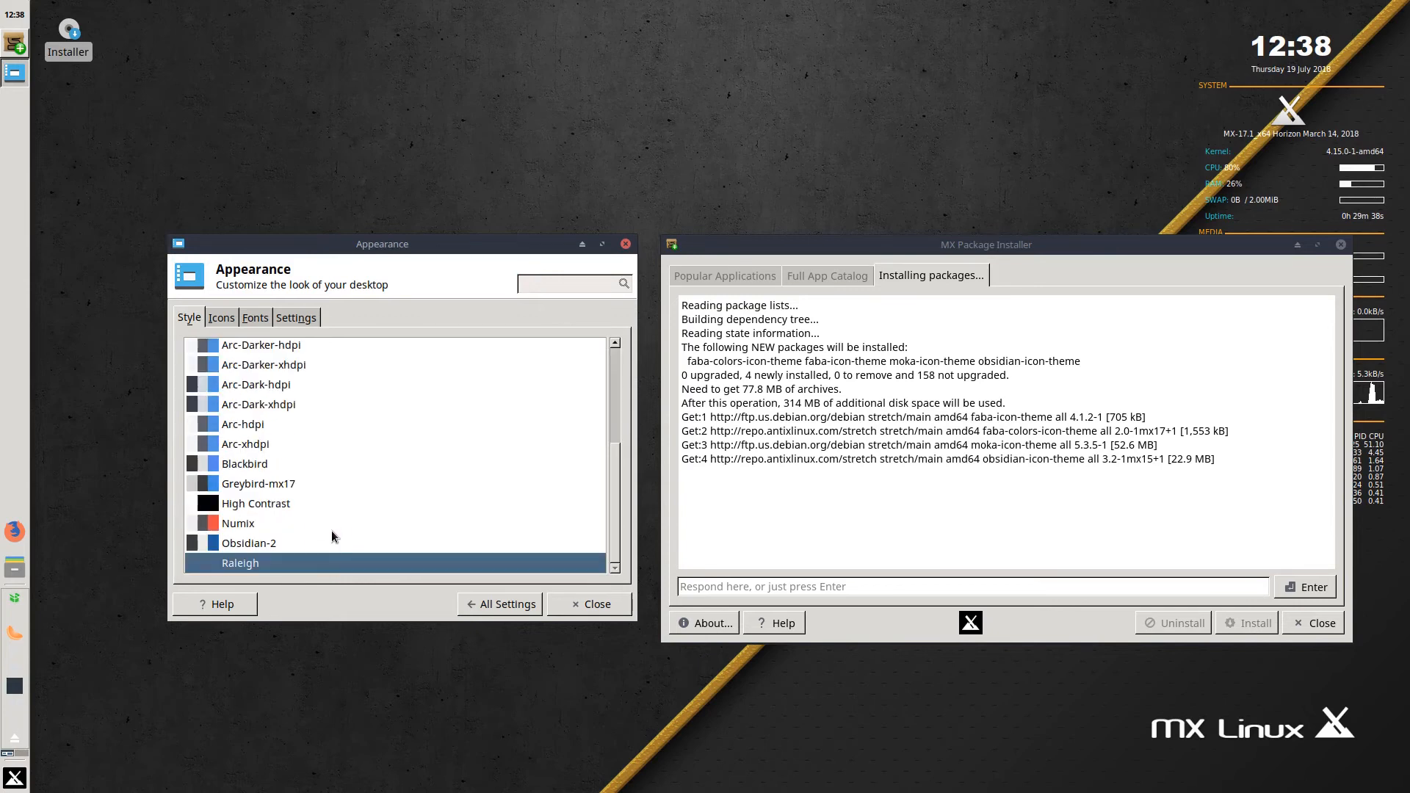
pyautogui.click(279, 531)
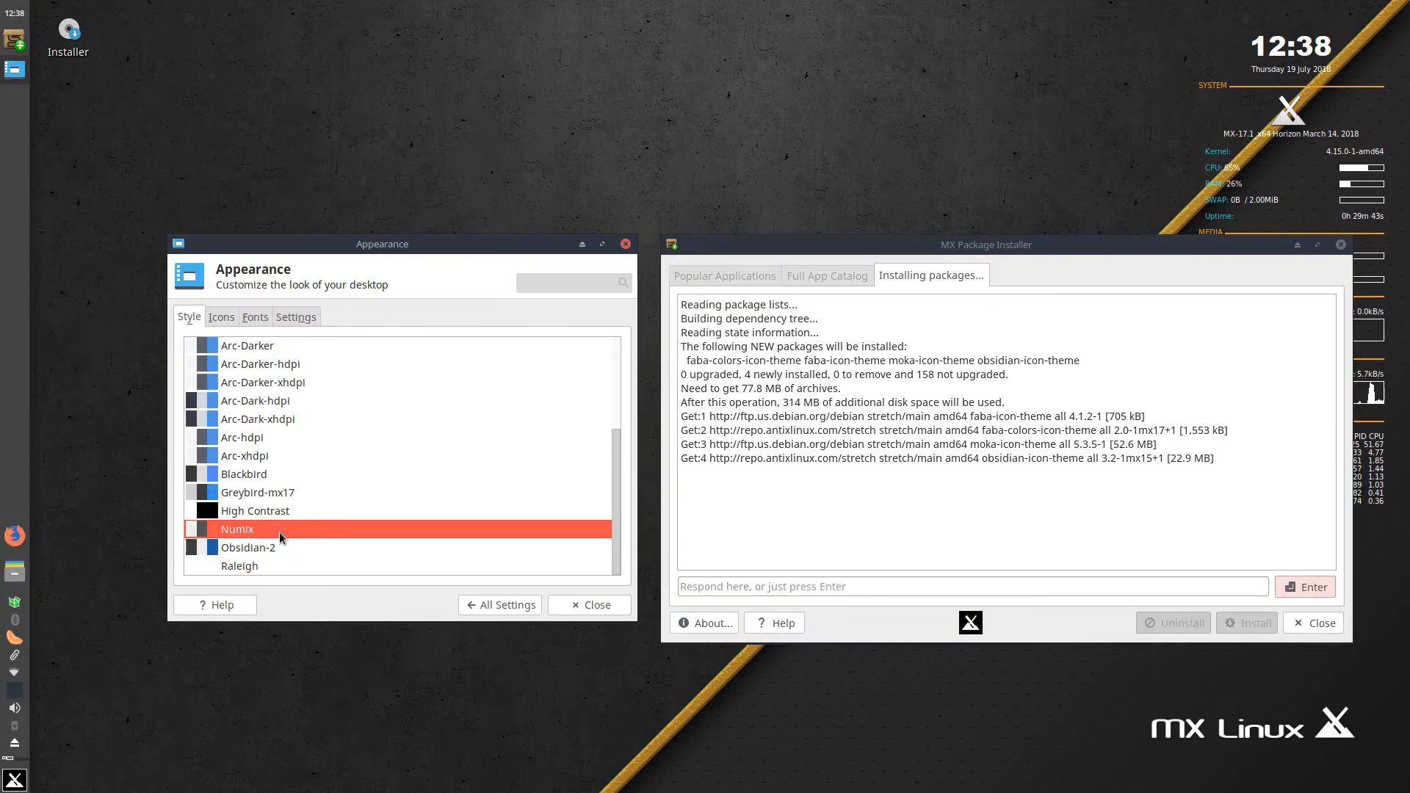
# Try out the styles from High Contrast back up to Arc-Dark-xhdpi one after another, and apply the Adapta-Nokto-Eta style.
pyautogui.press('Up')
pyautogui.press('Up')
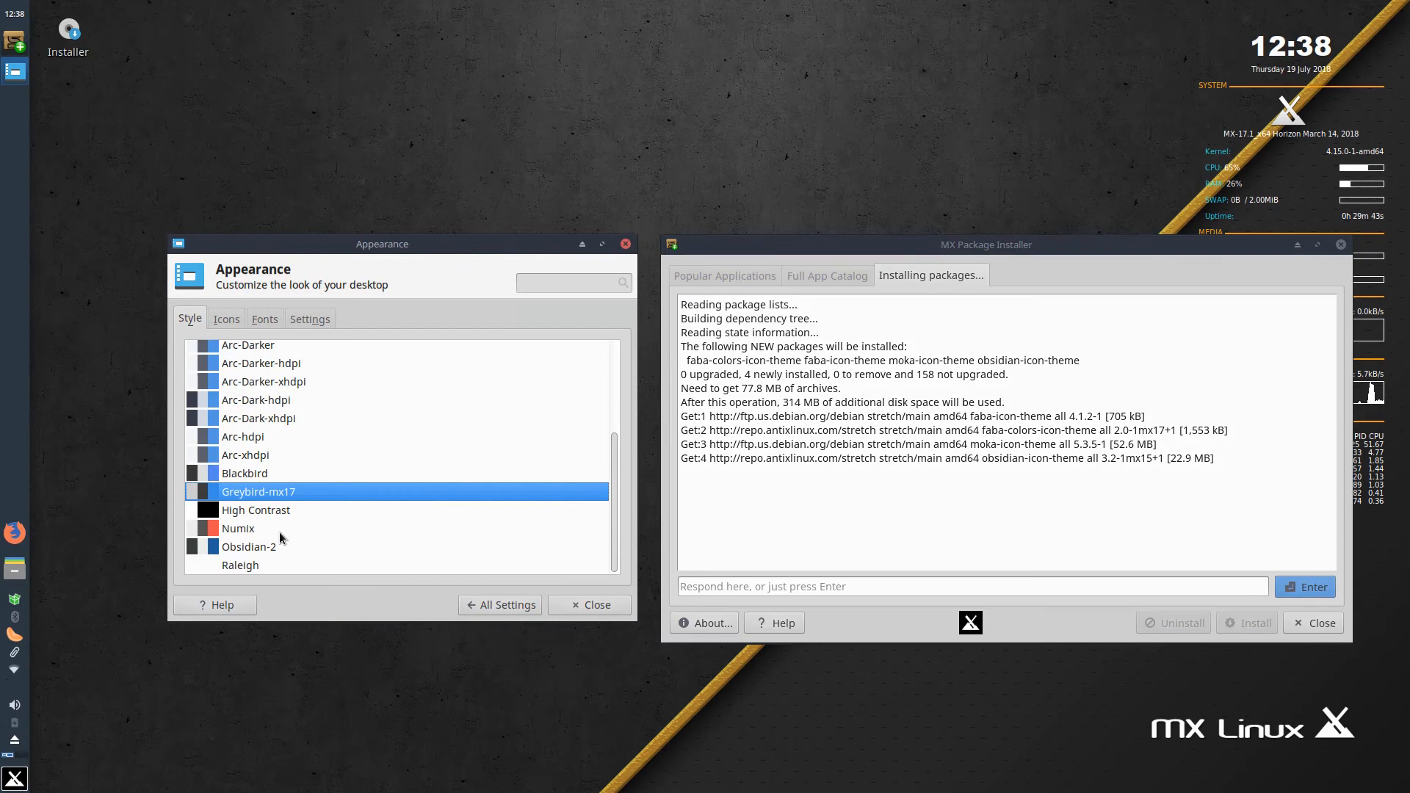
pyautogui.press('Up')
pyautogui.press('Up')
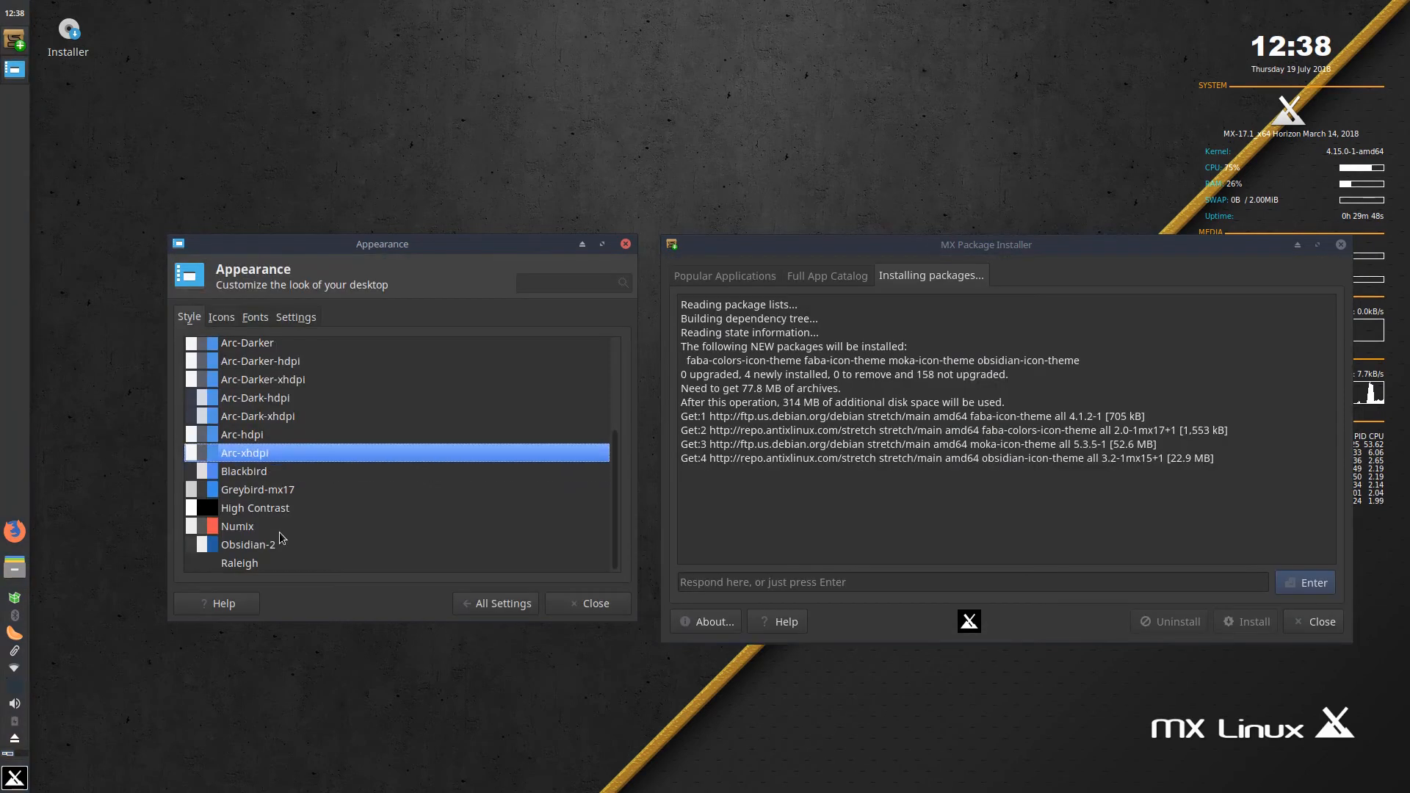
pyautogui.press('Up')
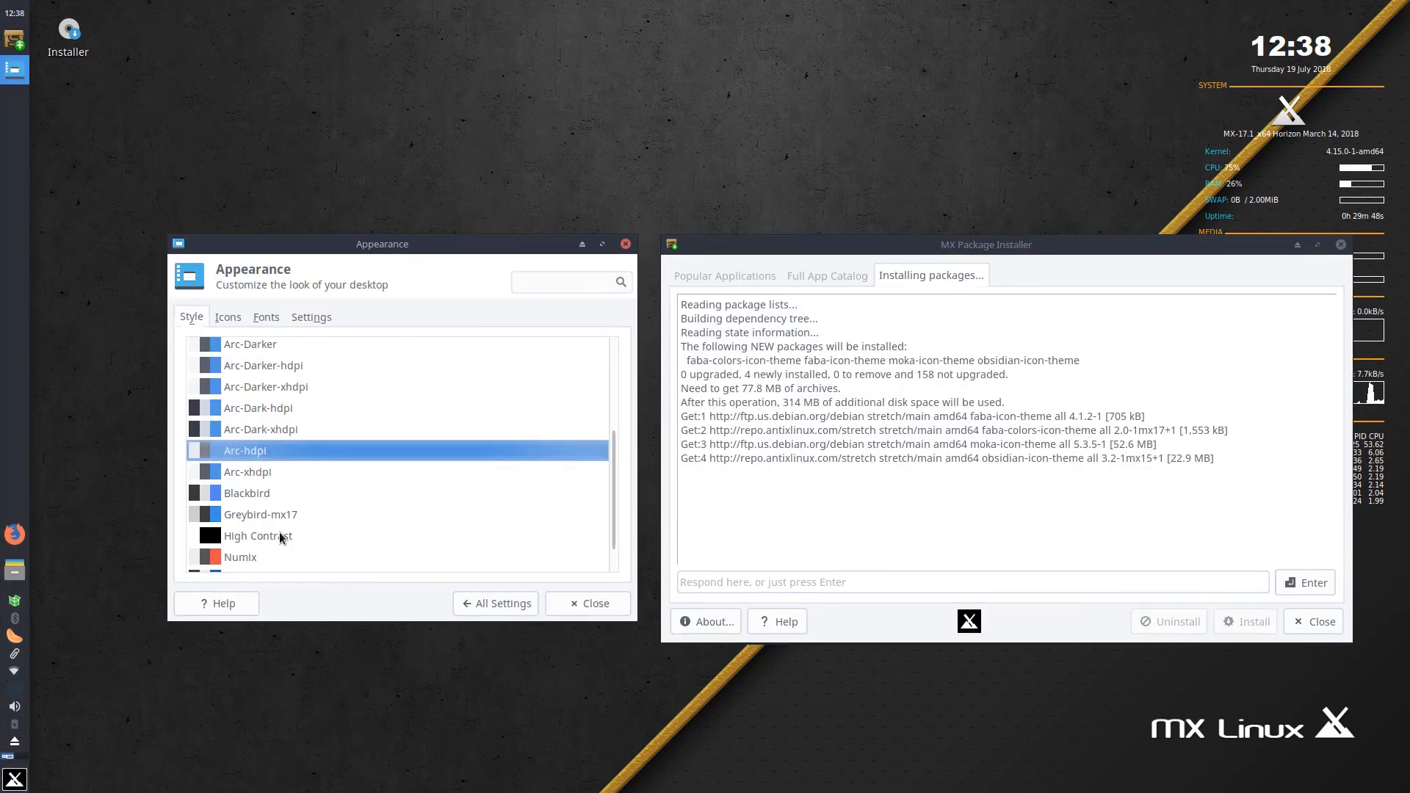
pyautogui.press('Up')
pyautogui.scroll(5, 365, 448)
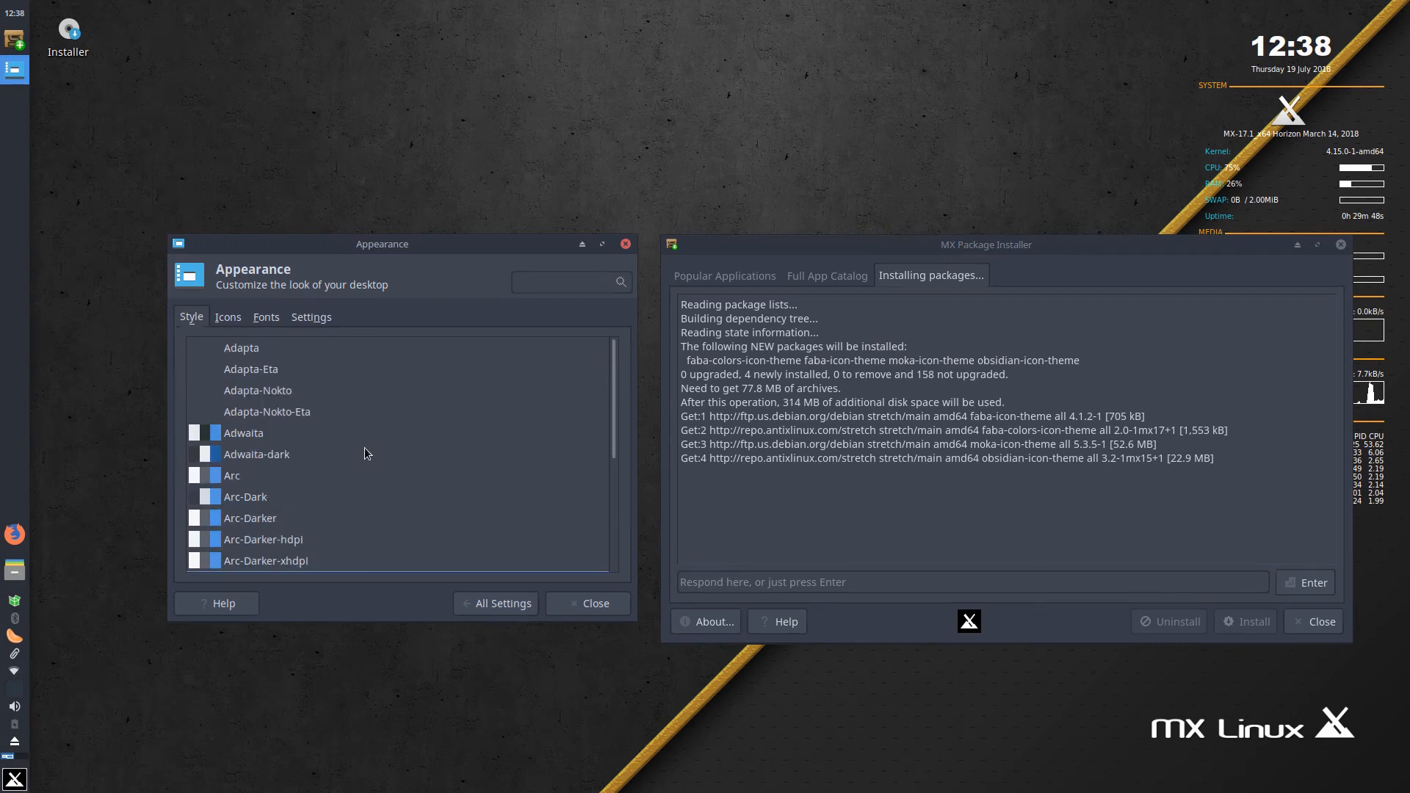
pyautogui.click(290, 414)
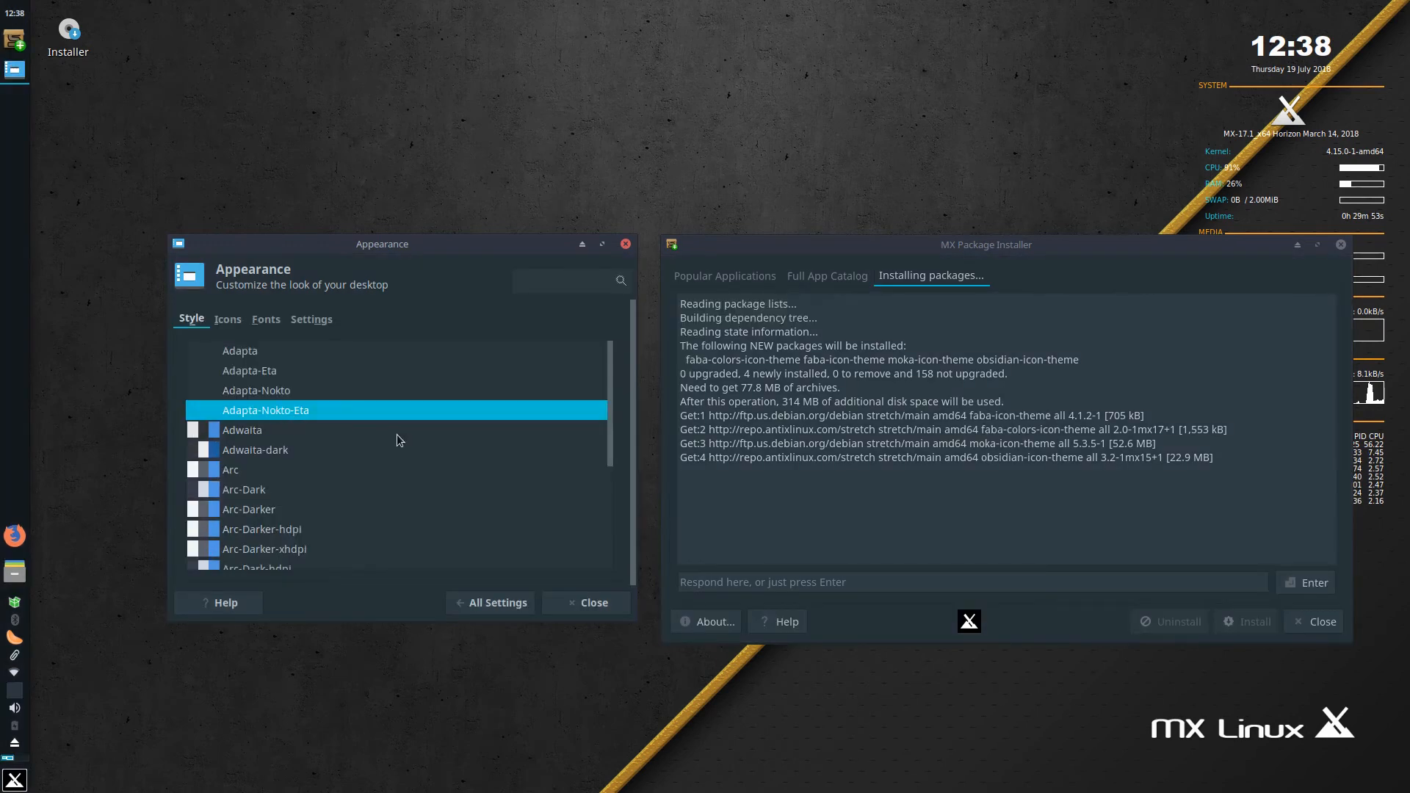
# Look through the icon themes, fonts and general settings of the Appearance dialog.
pyautogui.click(229, 321)
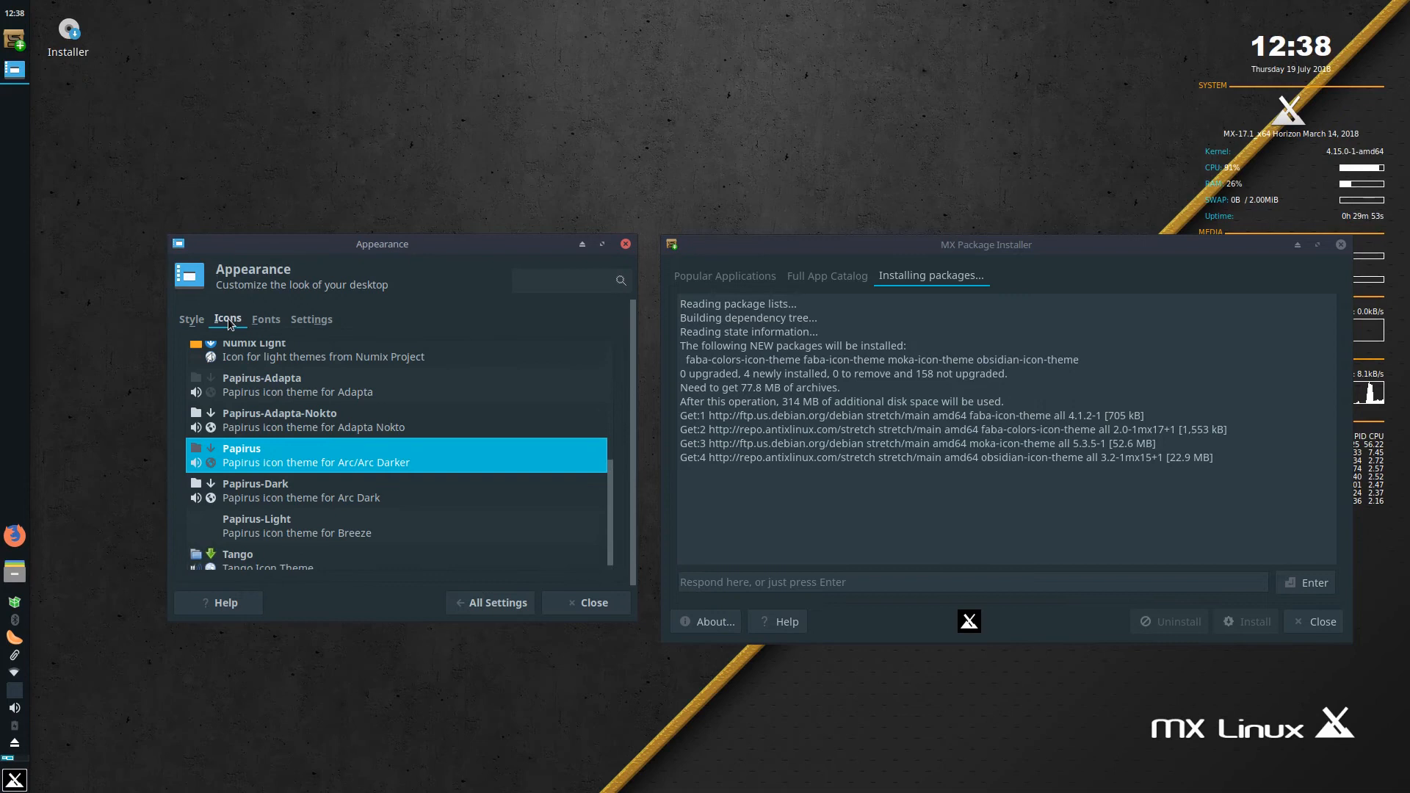
pyautogui.click(1178, 596)
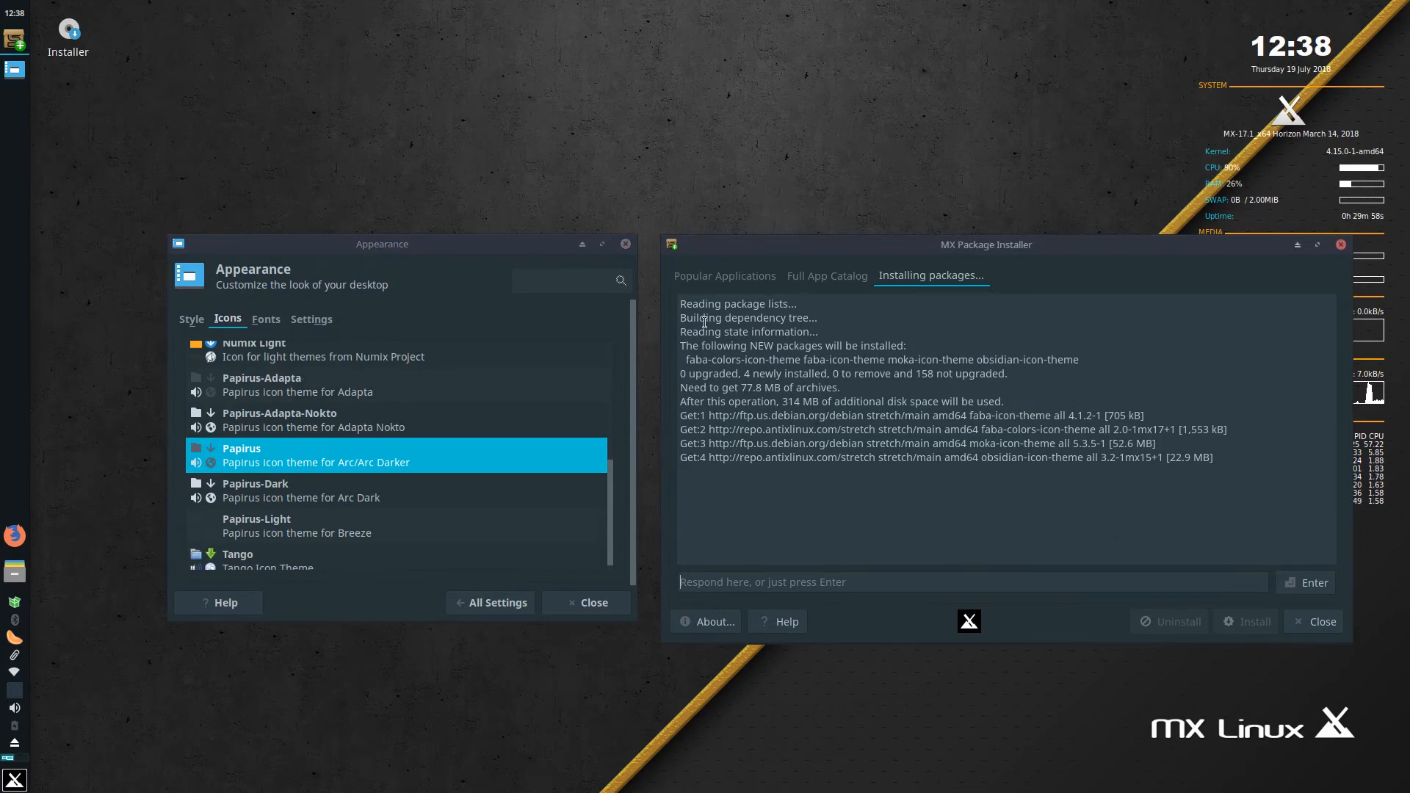
pyautogui.click(266, 319)
pyautogui.click(312, 319)
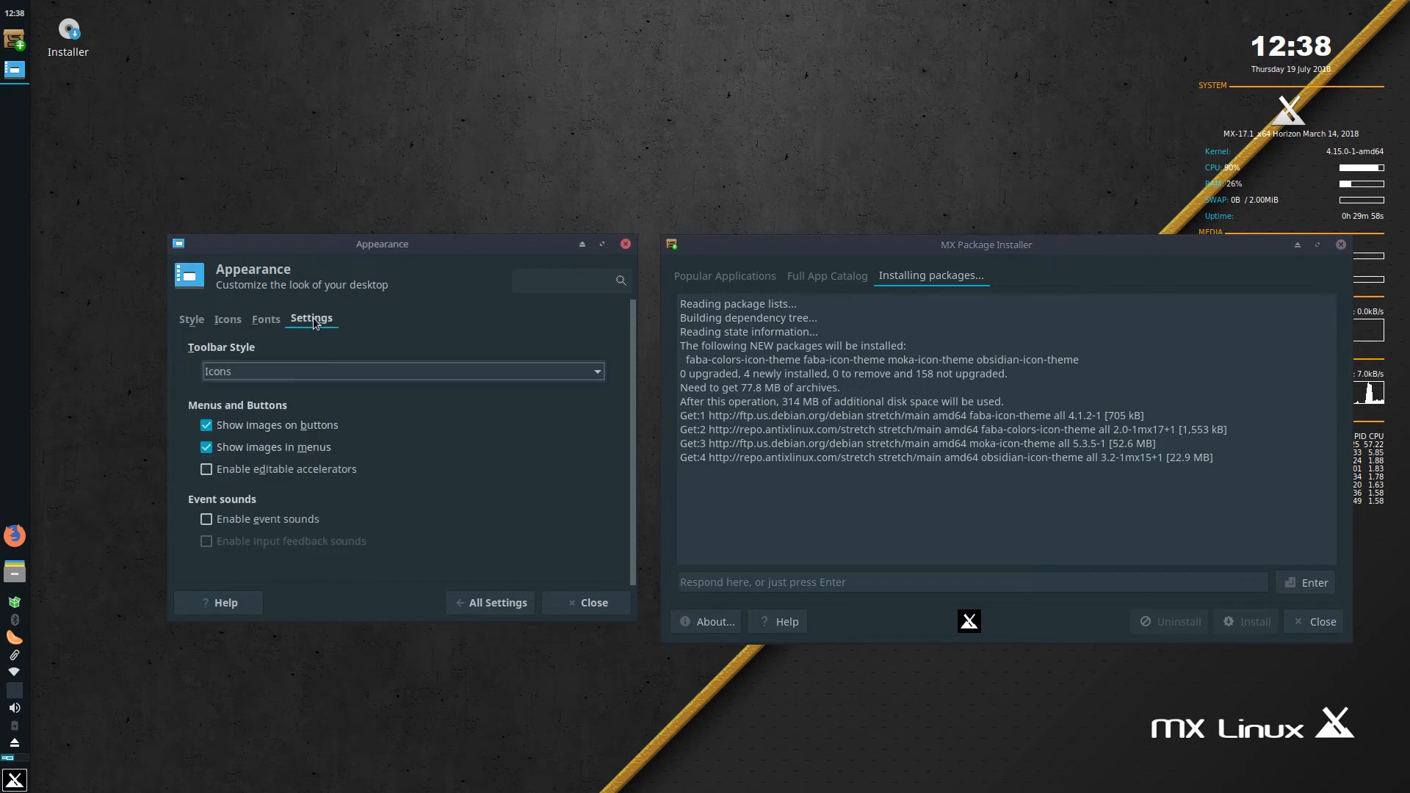
# Return to the overview of all settings, open the Desktop settings and apply the waterfall wallpaper.
pyautogui.click(518, 603)
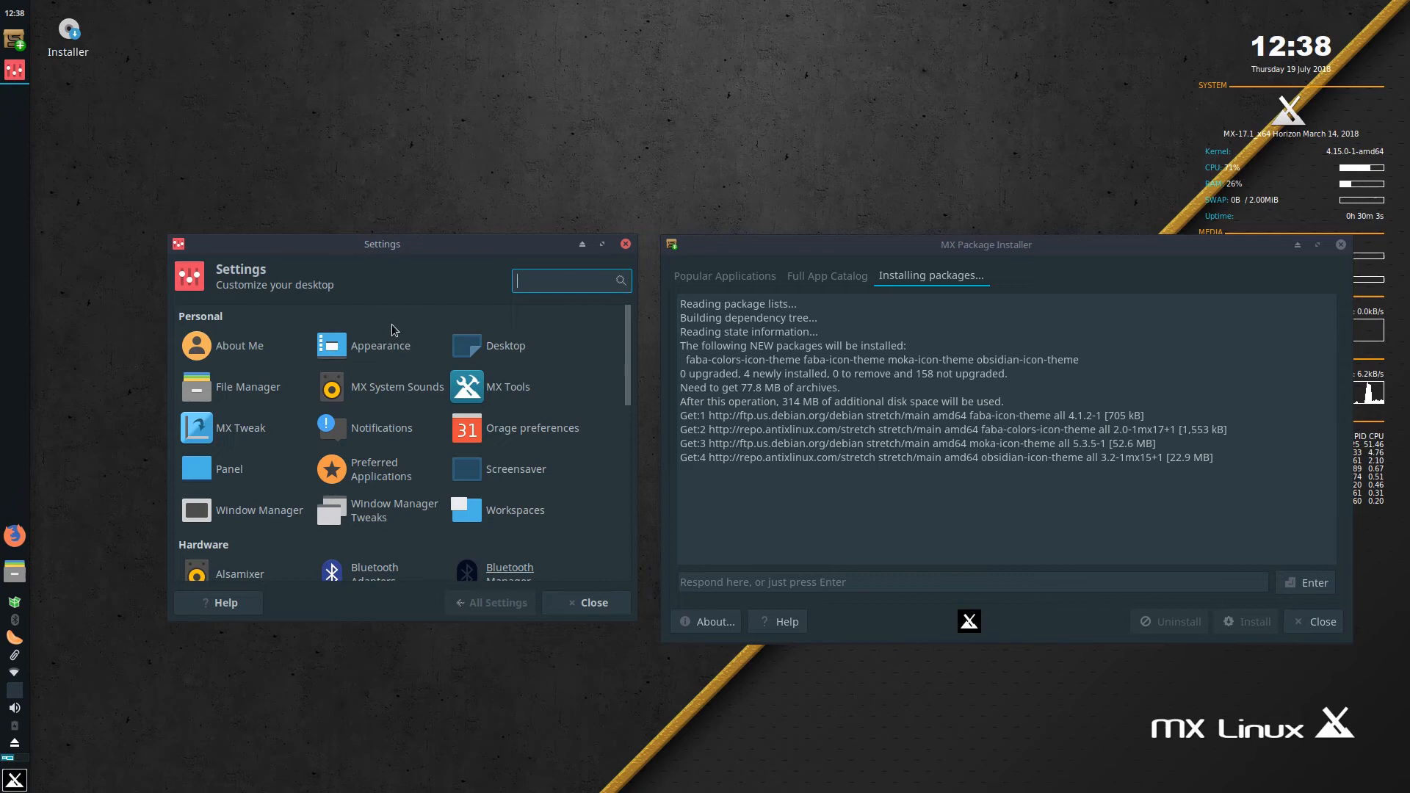
pyautogui.click(457, 351)
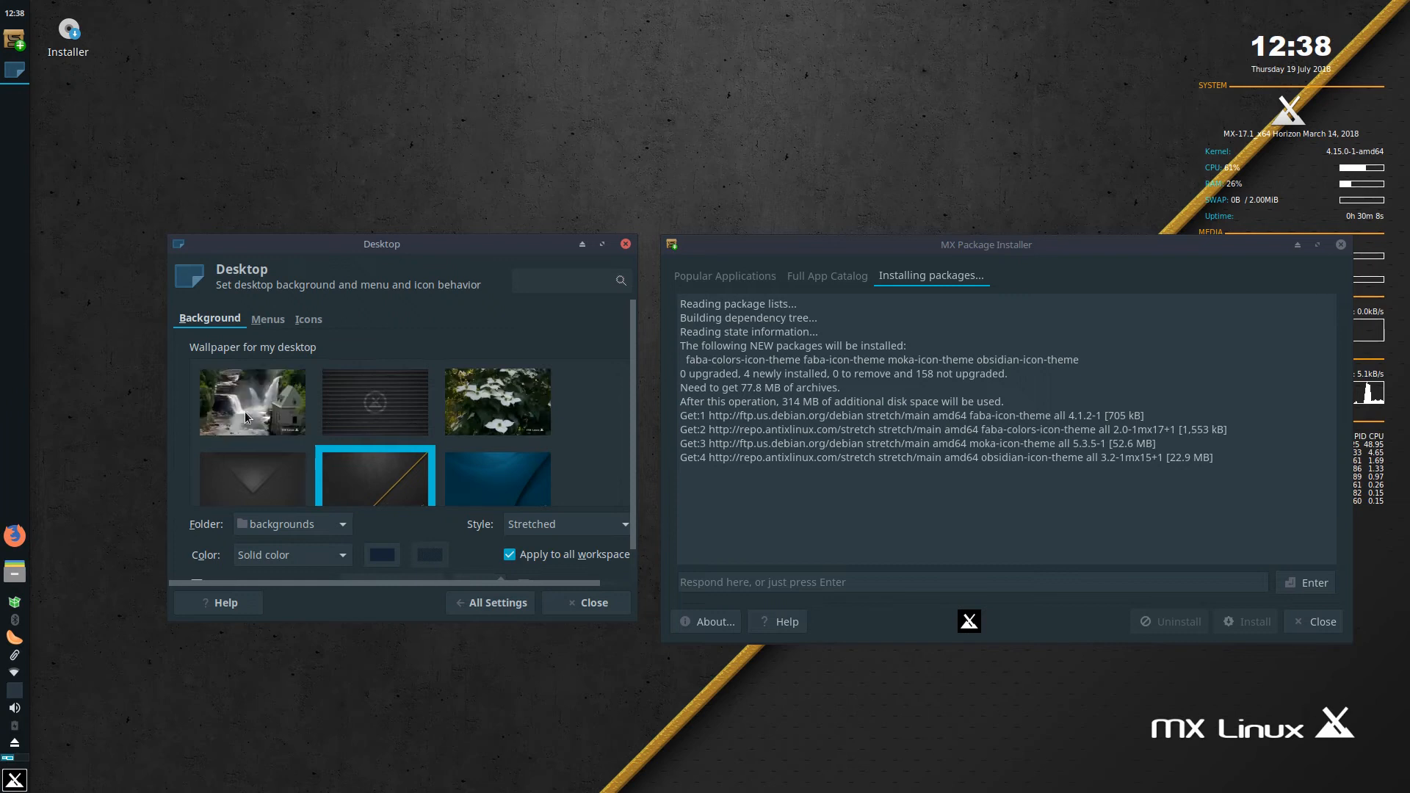
pyautogui.click(252, 416)
# Roll up the MX Package Installer window and move it and the Desktop settings window to the lower edge of the desktop.
pyautogui.click(1298, 248)
pyautogui.click(1297, 248)
pyautogui.moveTo(1220, 254)
pyautogui.mouseDown()
pyautogui.moveTo(1153, 713)
pyautogui.moveTo(1227, 761)
pyautogui.mouseUp()
pyautogui.moveTo(485, 252)
pyautogui.mouseDown()
pyautogui.moveTo(383, 421)
pyautogui.moveTo(362, 413)
pyautogui.mouseUp()
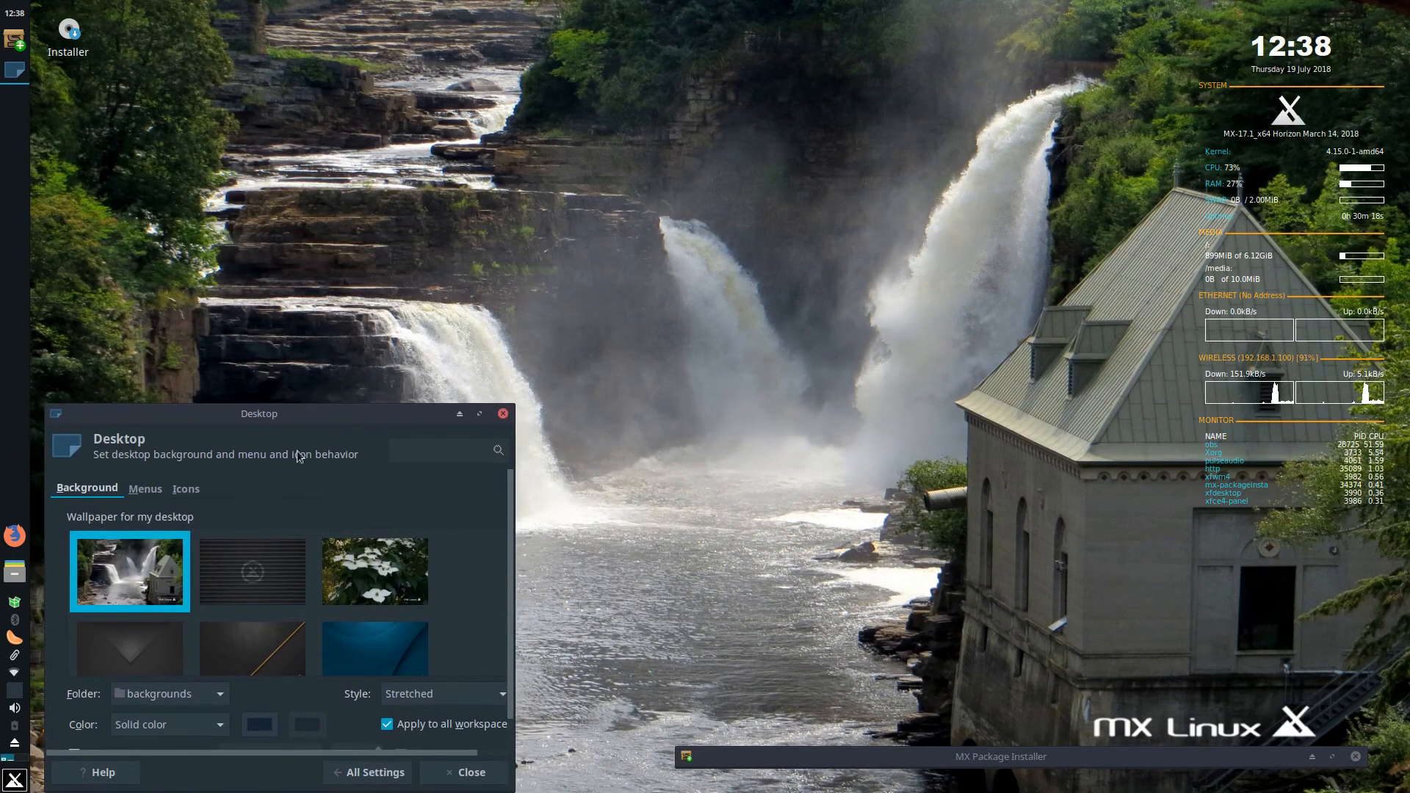
# Try out the dark ribbed MX logo wallpaper and the white flowers wallpaper in turn.
pyautogui.click(252, 578)
pyautogui.click(343, 573)
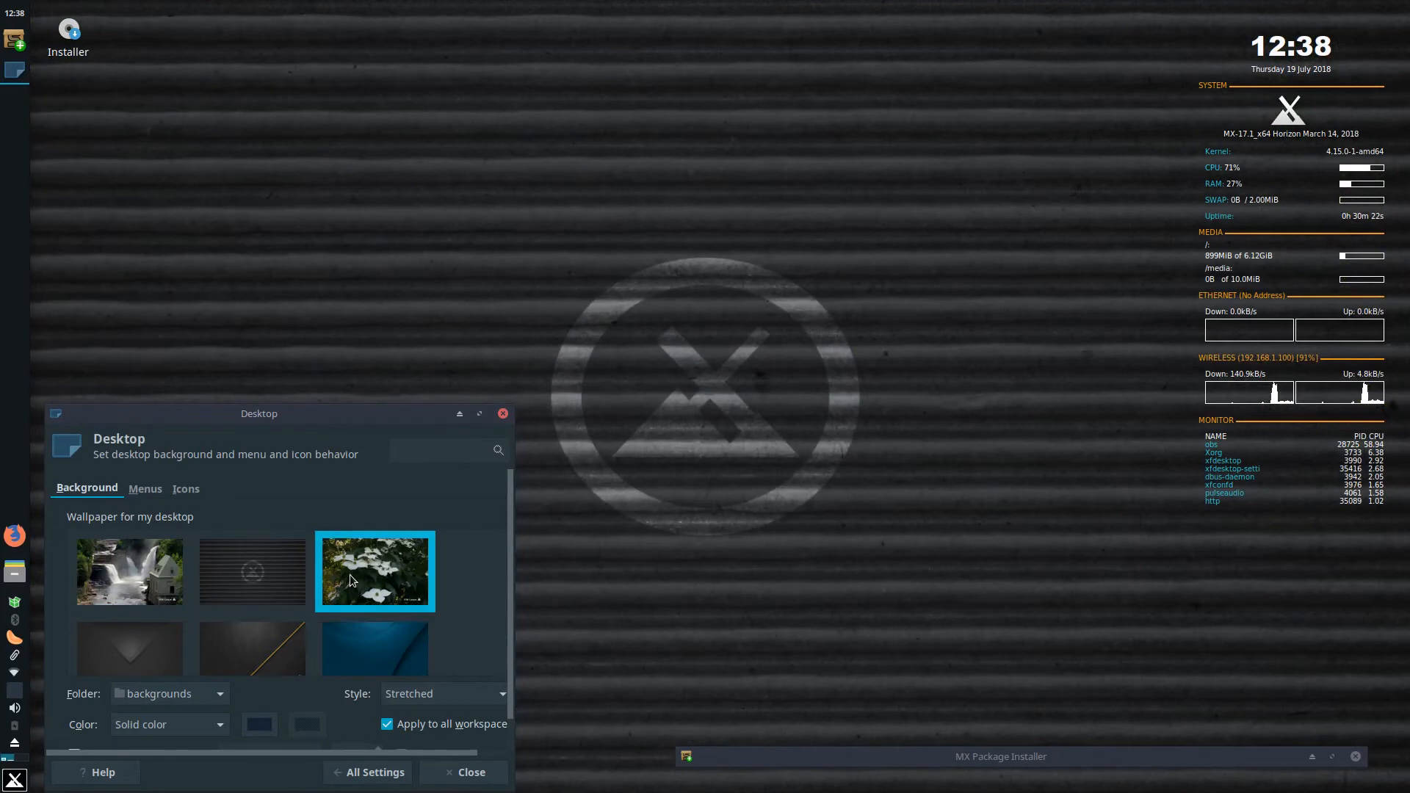
pyautogui.scroll(-1, 362, 578)
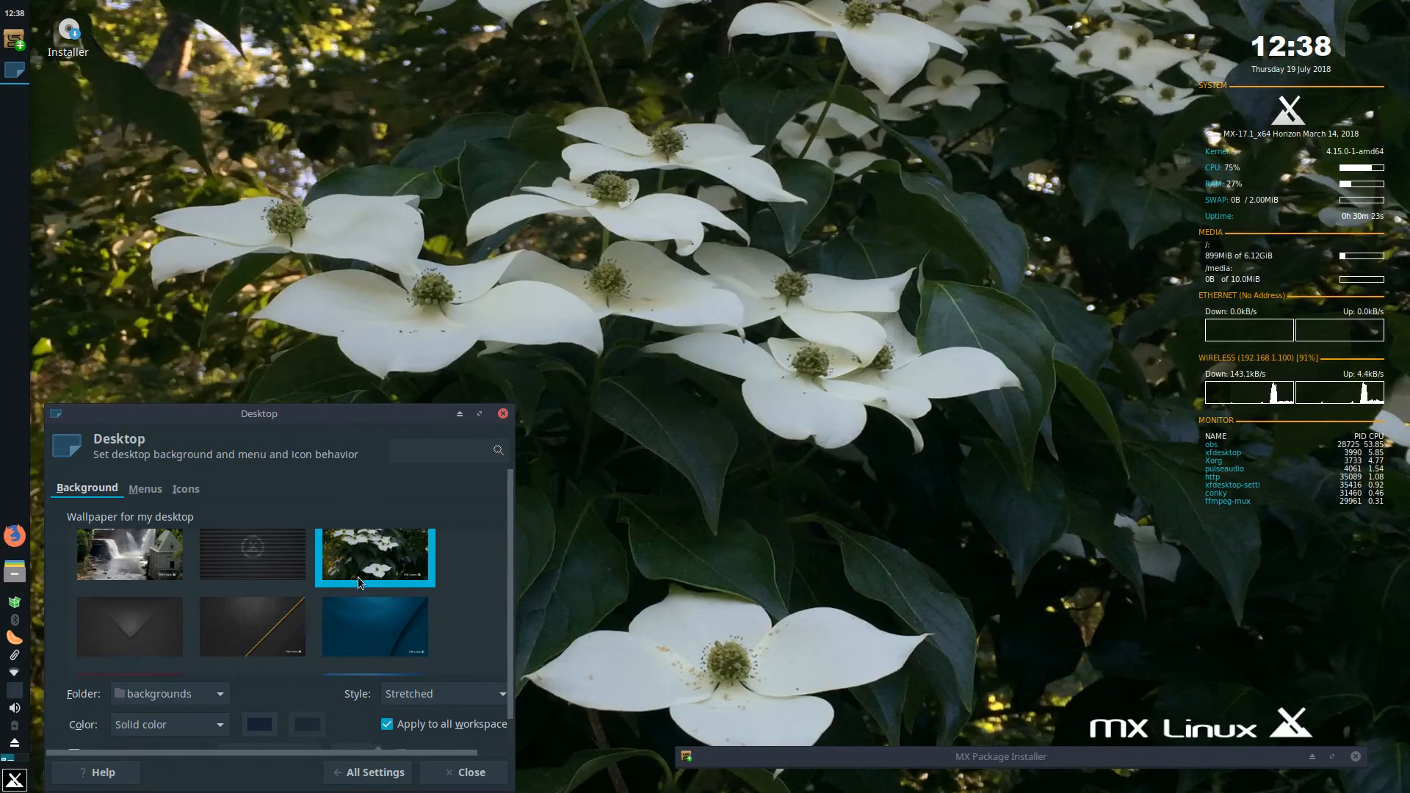
# Try out several bundled wallpapers in turn, including the plain blue, dark grey, city skyline, dark red, purple-green and starry night designs.
pyautogui.click(373, 616)
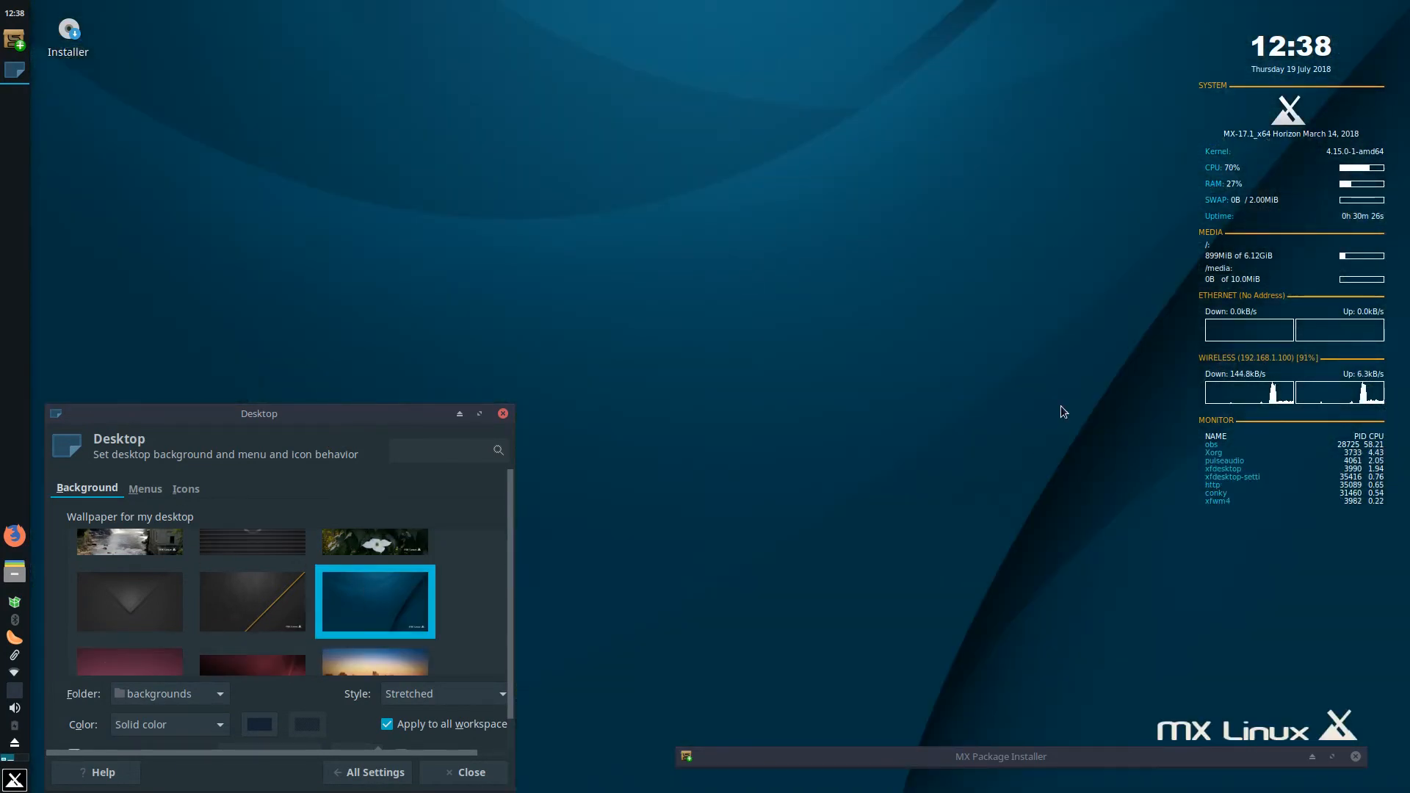
pyautogui.click(259, 608)
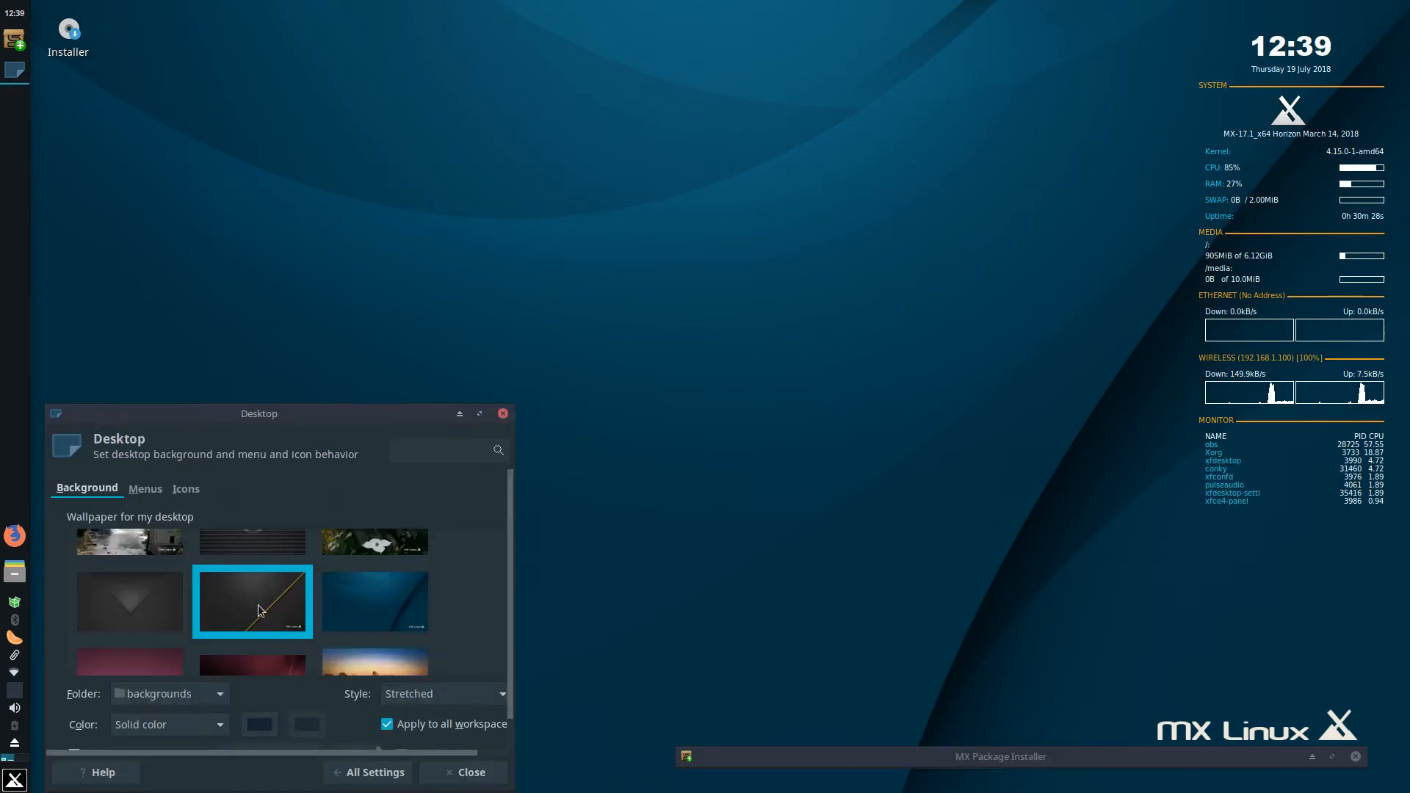
pyautogui.click(173, 602)
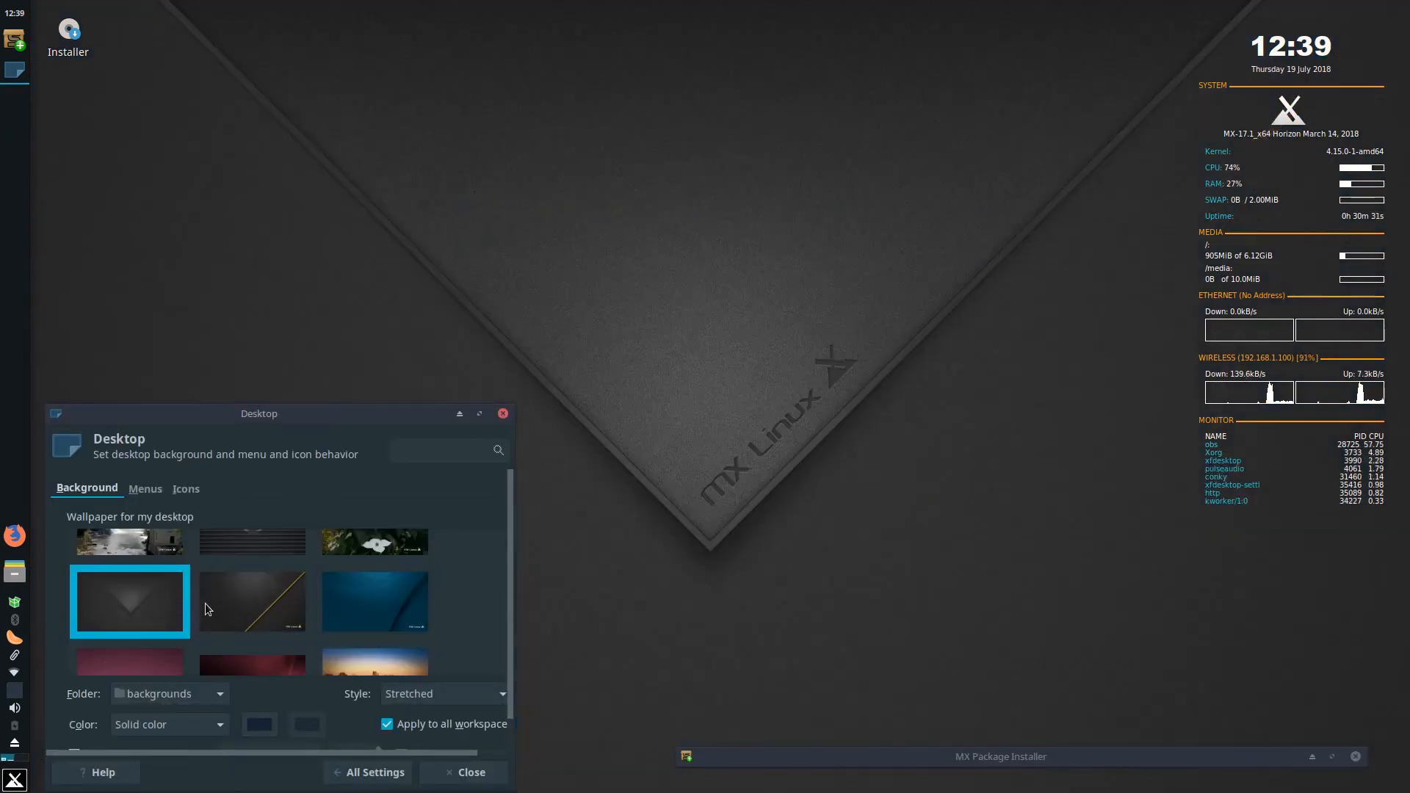
pyautogui.scroll(-1, 236, 602)
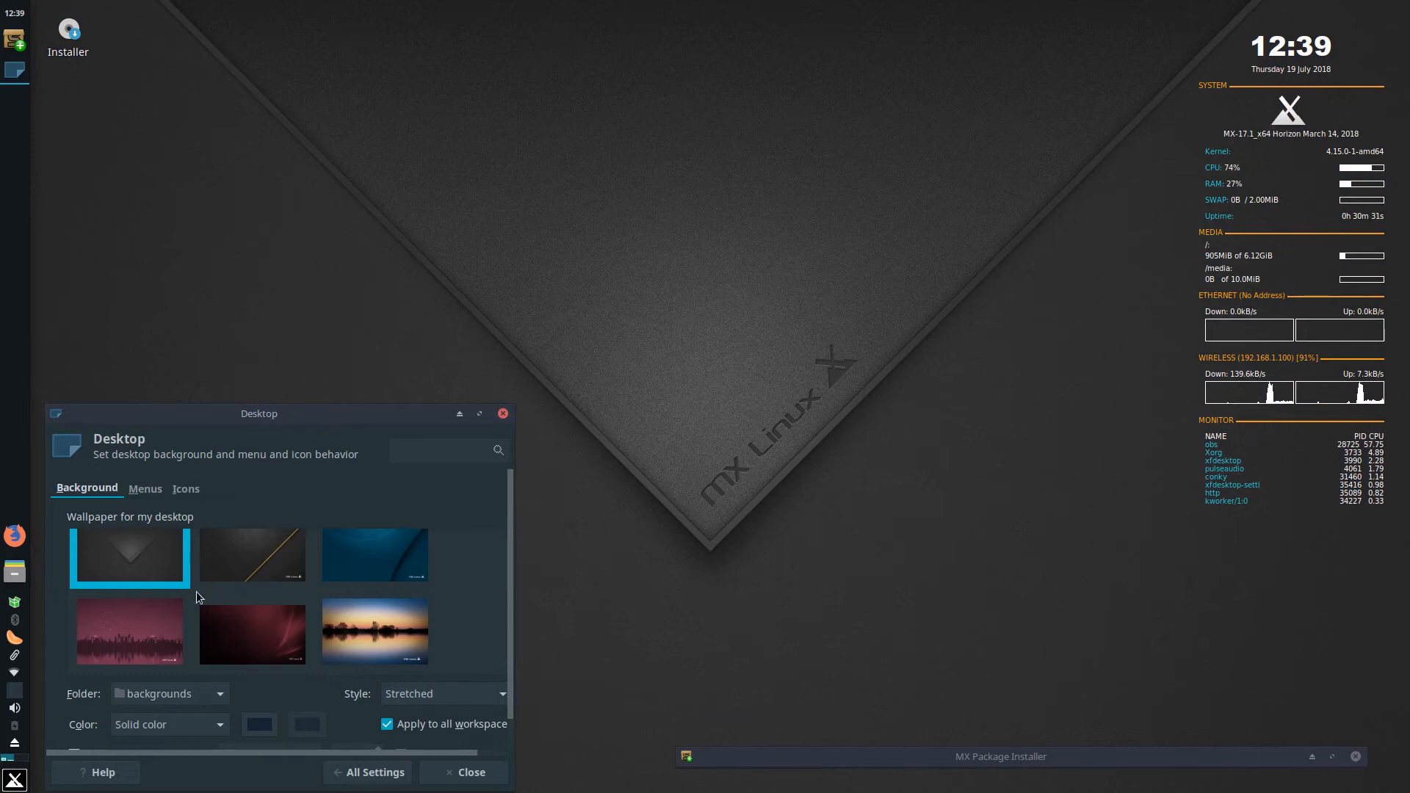
pyautogui.scroll(-1, 148, 601)
pyautogui.click(149, 591)
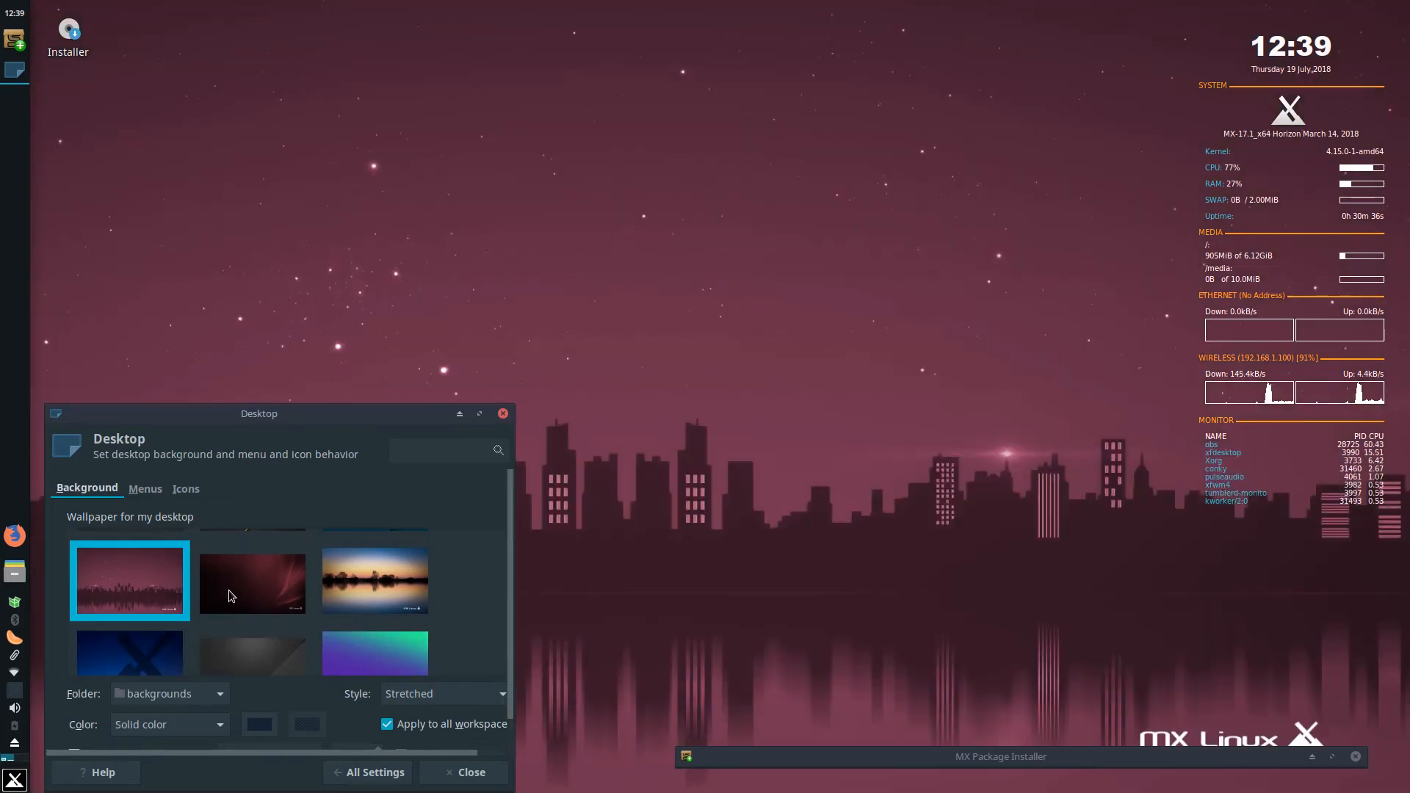
pyautogui.click(227, 589)
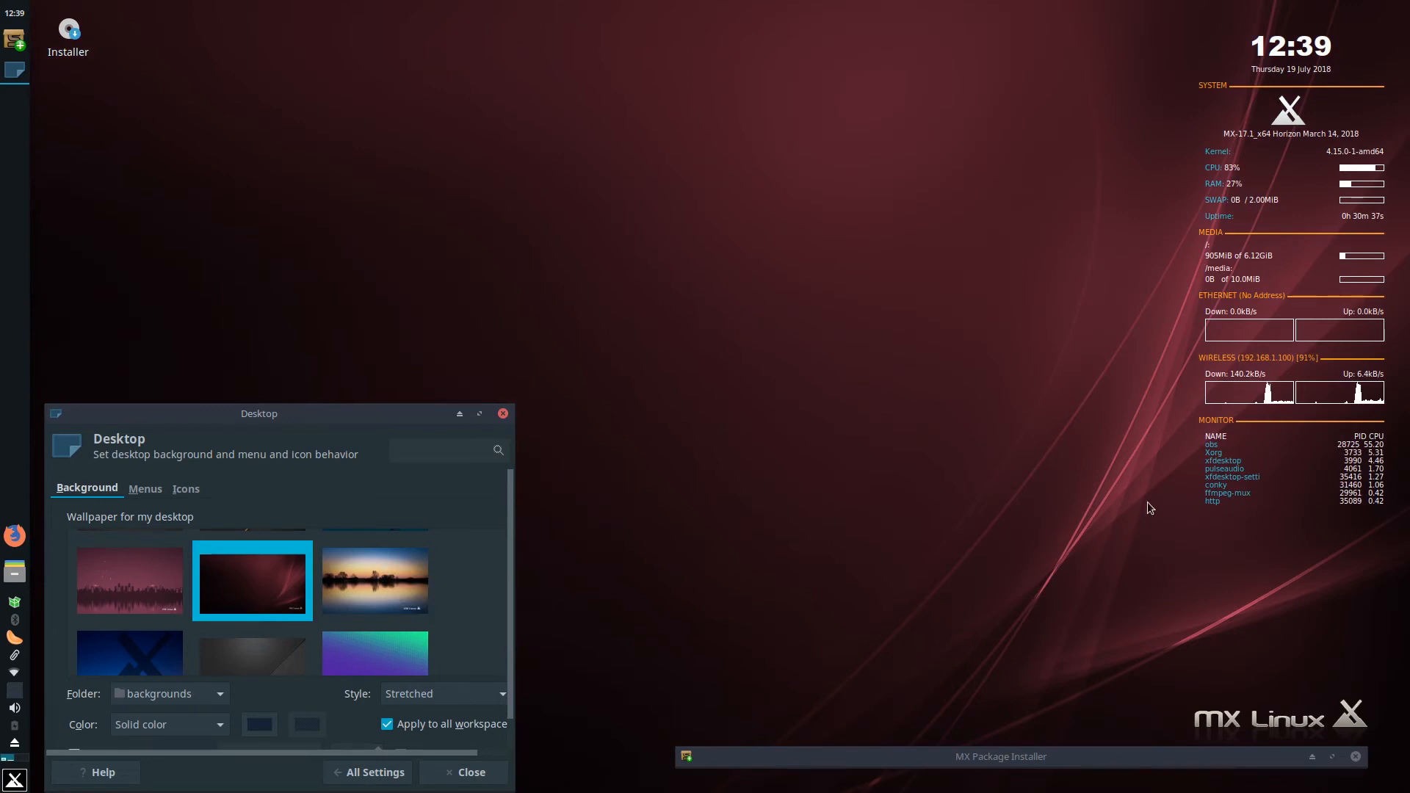
pyautogui.click(368, 583)
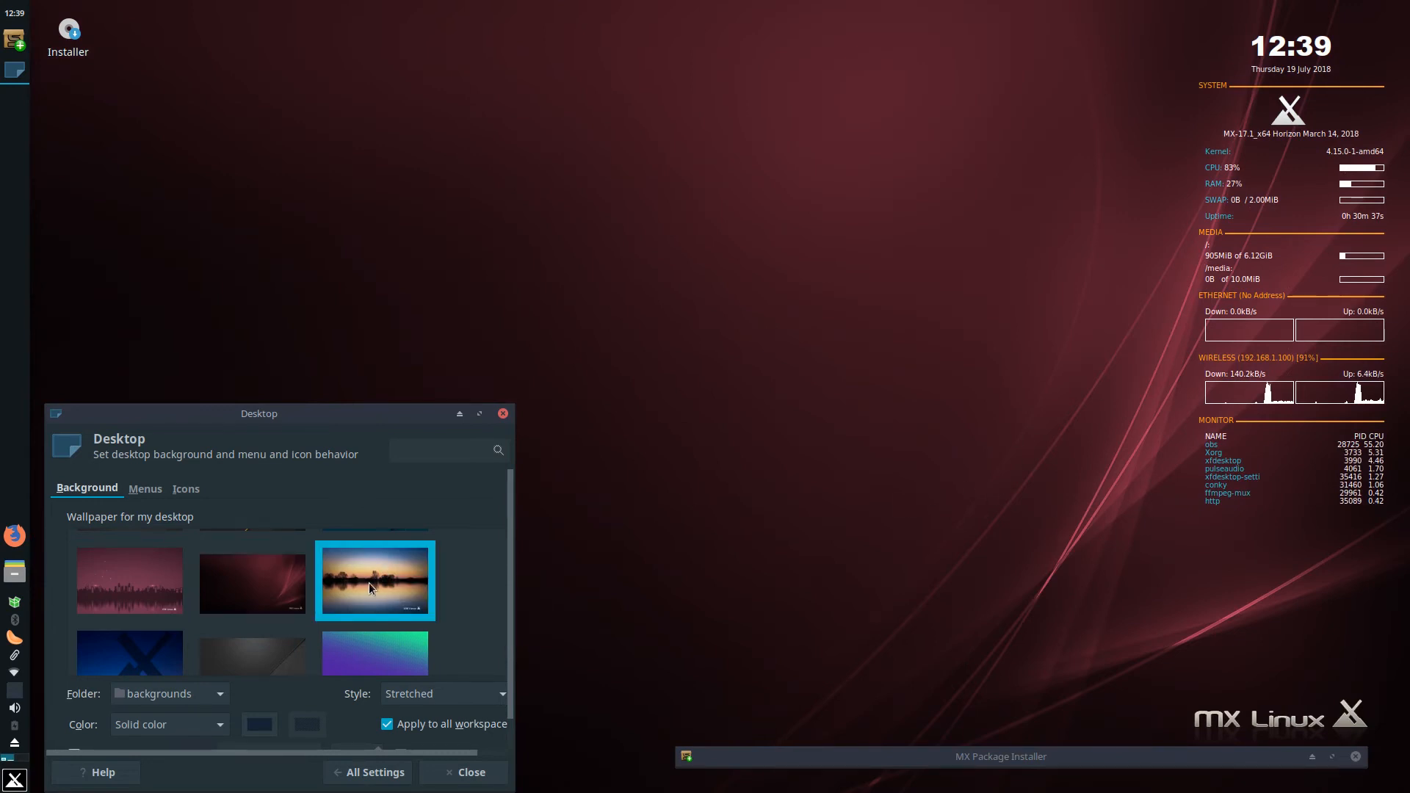
pyautogui.scroll(-1, 354, 567)
pyautogui.click(388, 646)
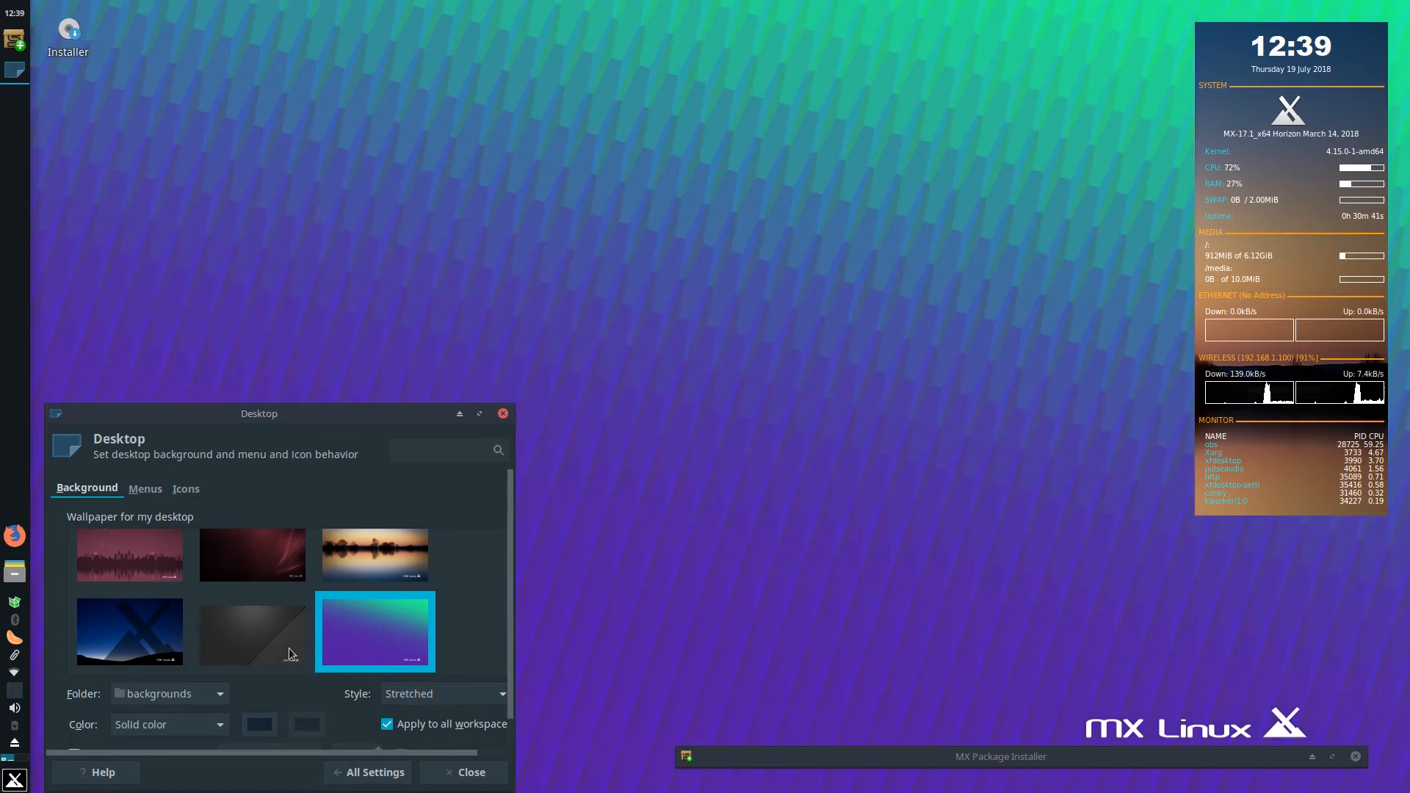
pyautogui.click(260, 644)
pyautogui.click(163, 649)
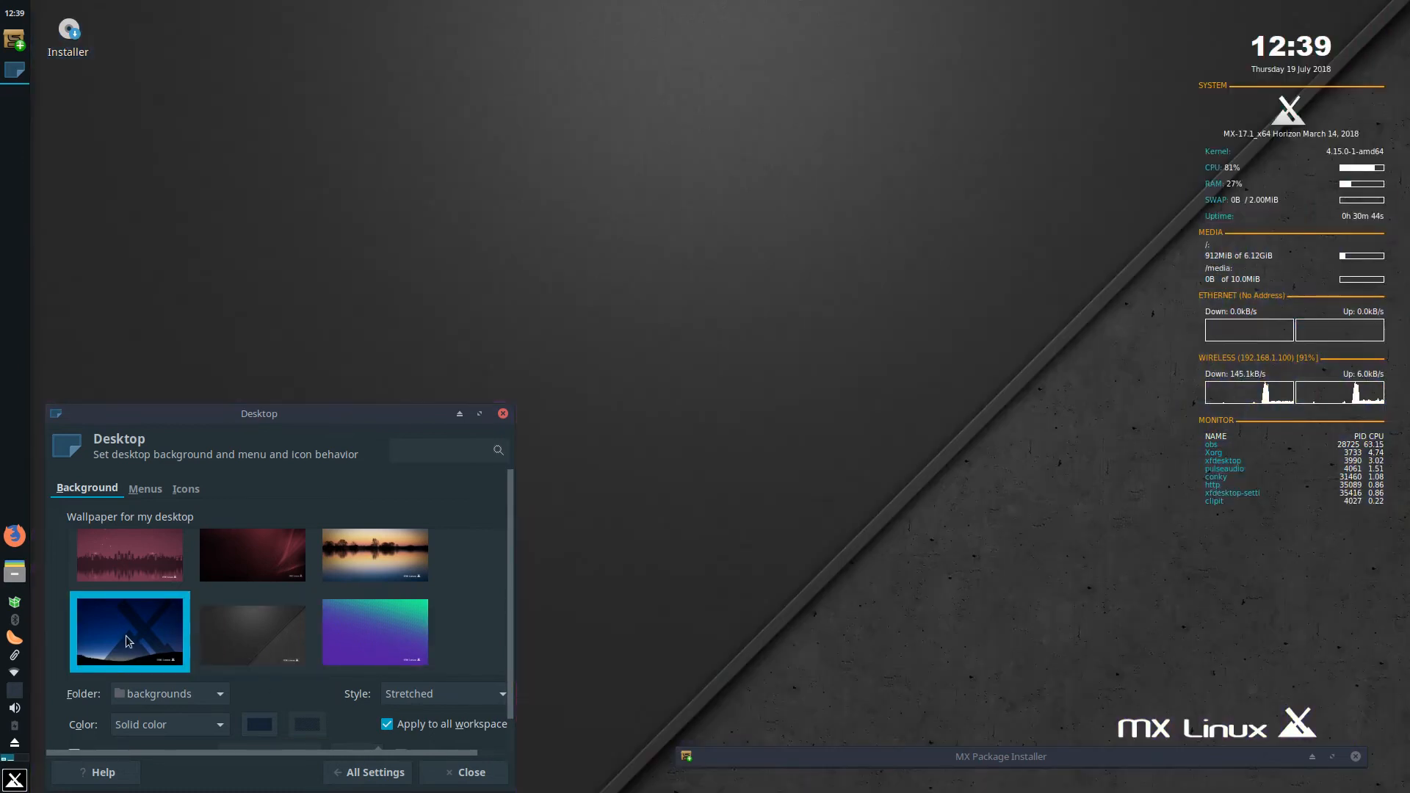
# Apply the dark blue curved wallpaper to the desktop and move the Desktop settings window to the upper middle of the desktop.
pyautogui.scroll(-3, 220, 636)
pyautogui.click(413, 619)
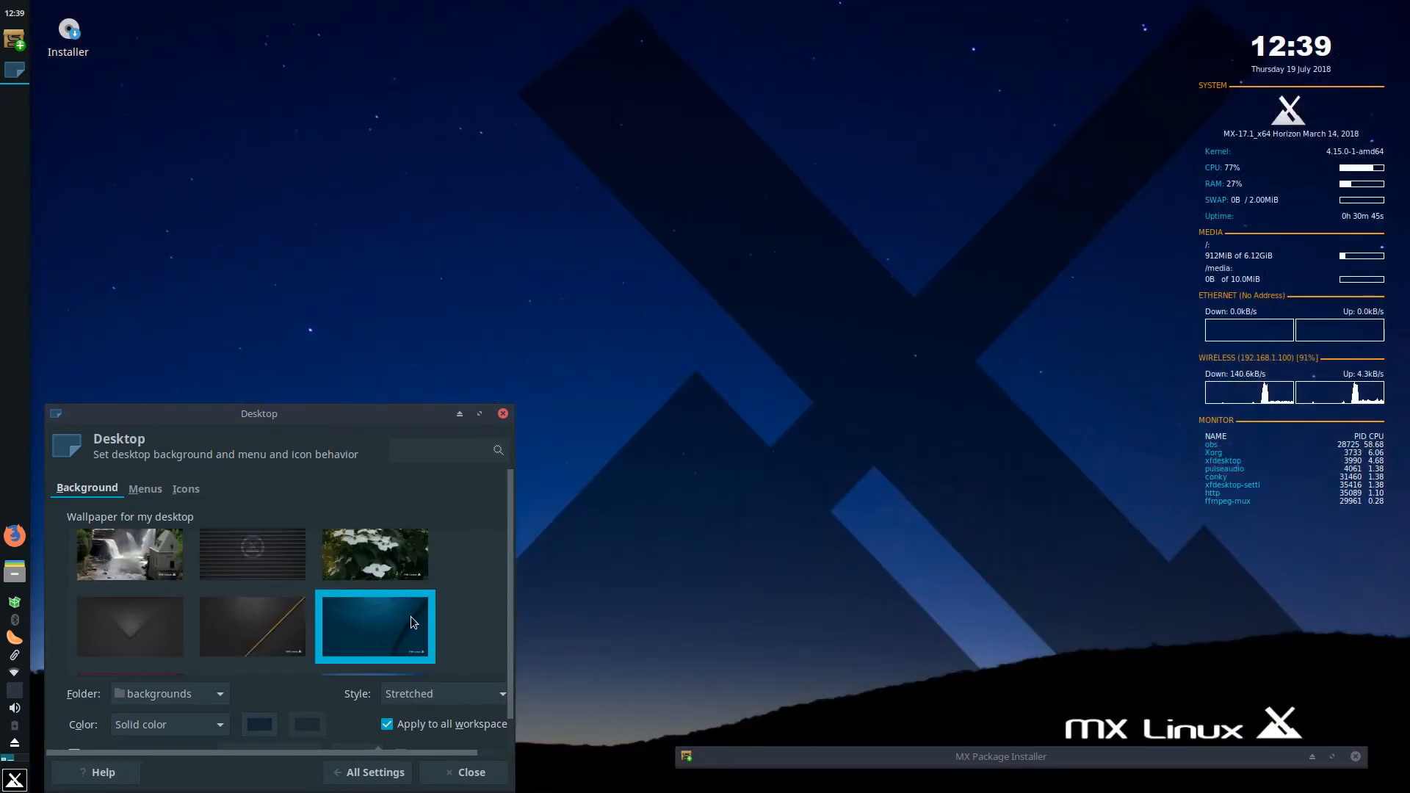
pyautogui.moveTo(386, 416); pyautogui.dragTo(799, 124)
# Set the desktop icon type to None.
pyautogui.click(595, 199)
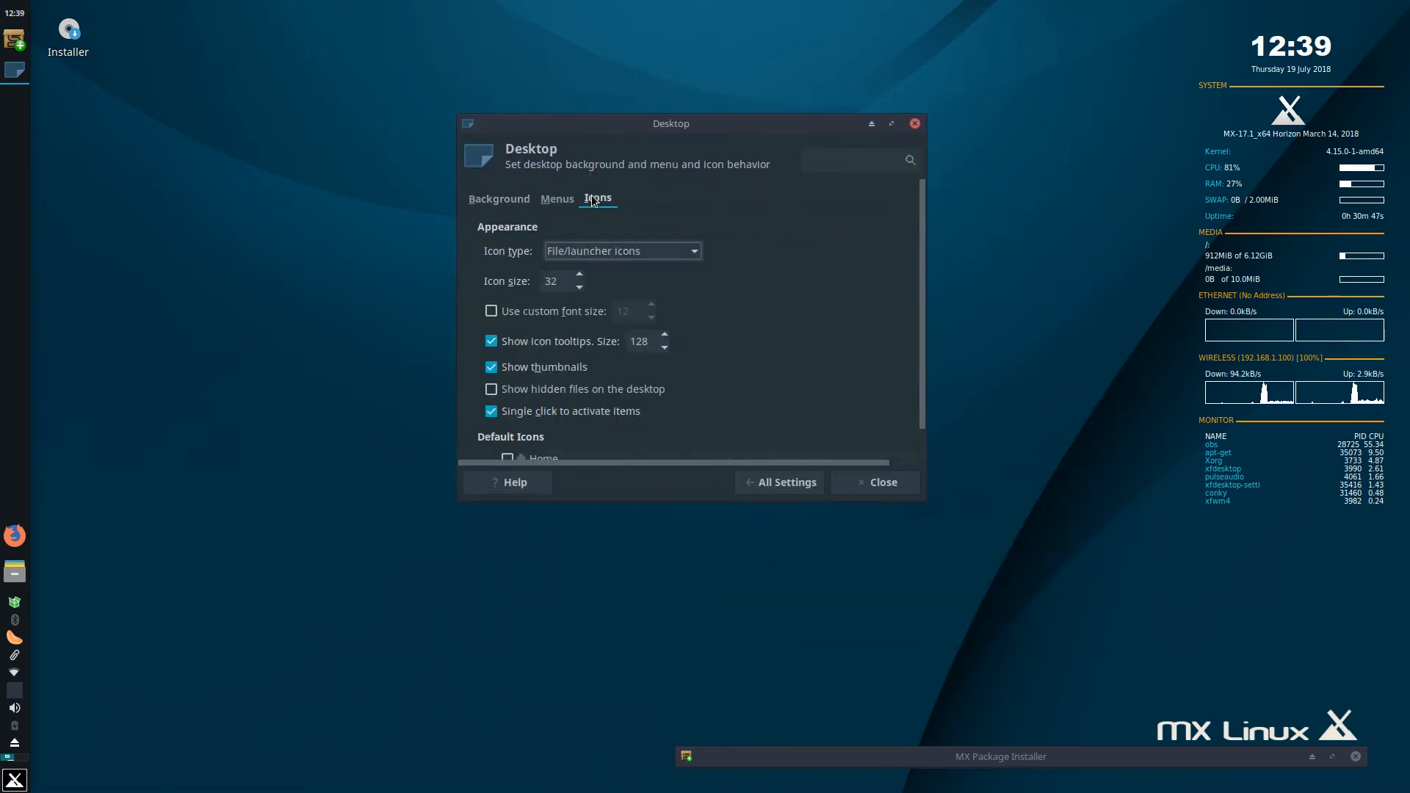
pyautogui.click(566, 251)
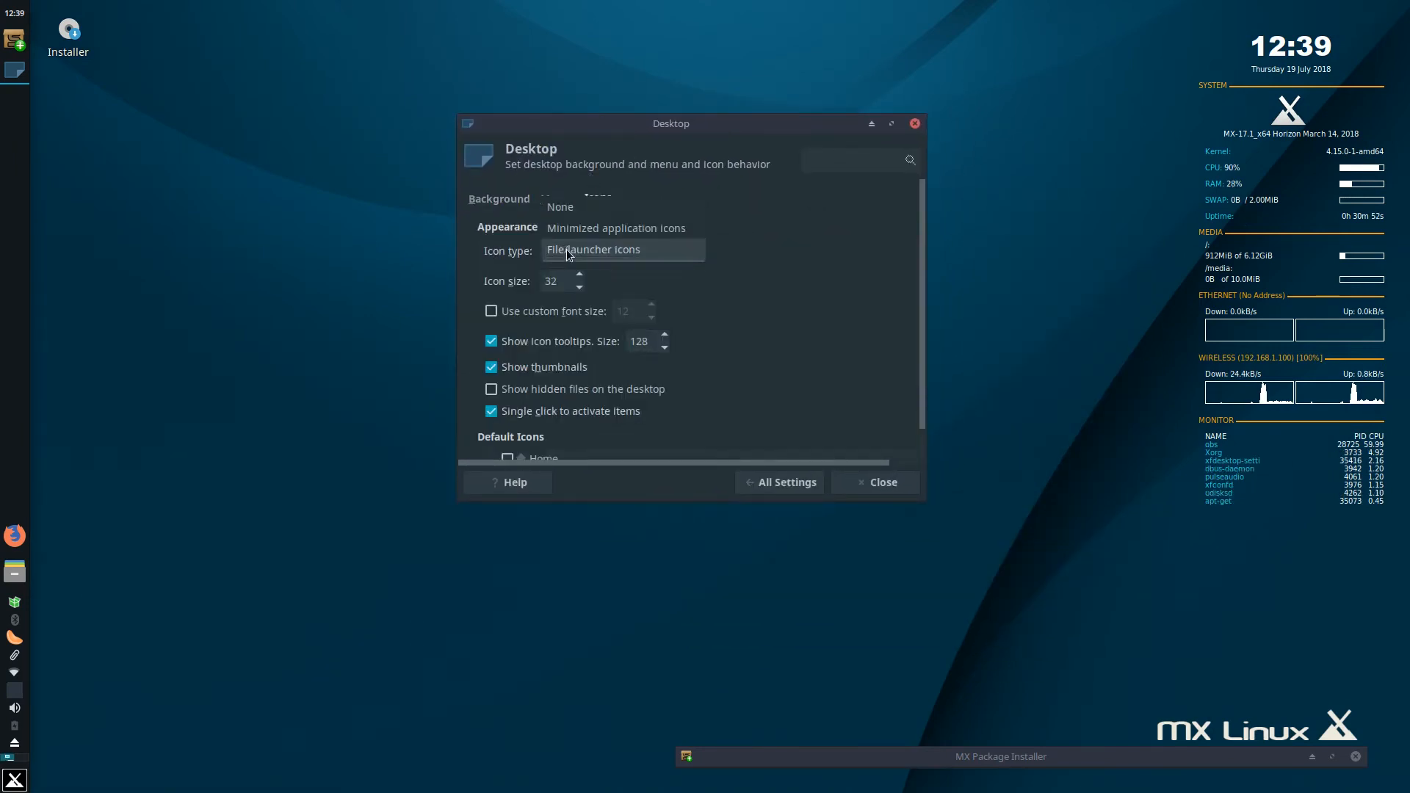
pyautogui.click(566, 208)
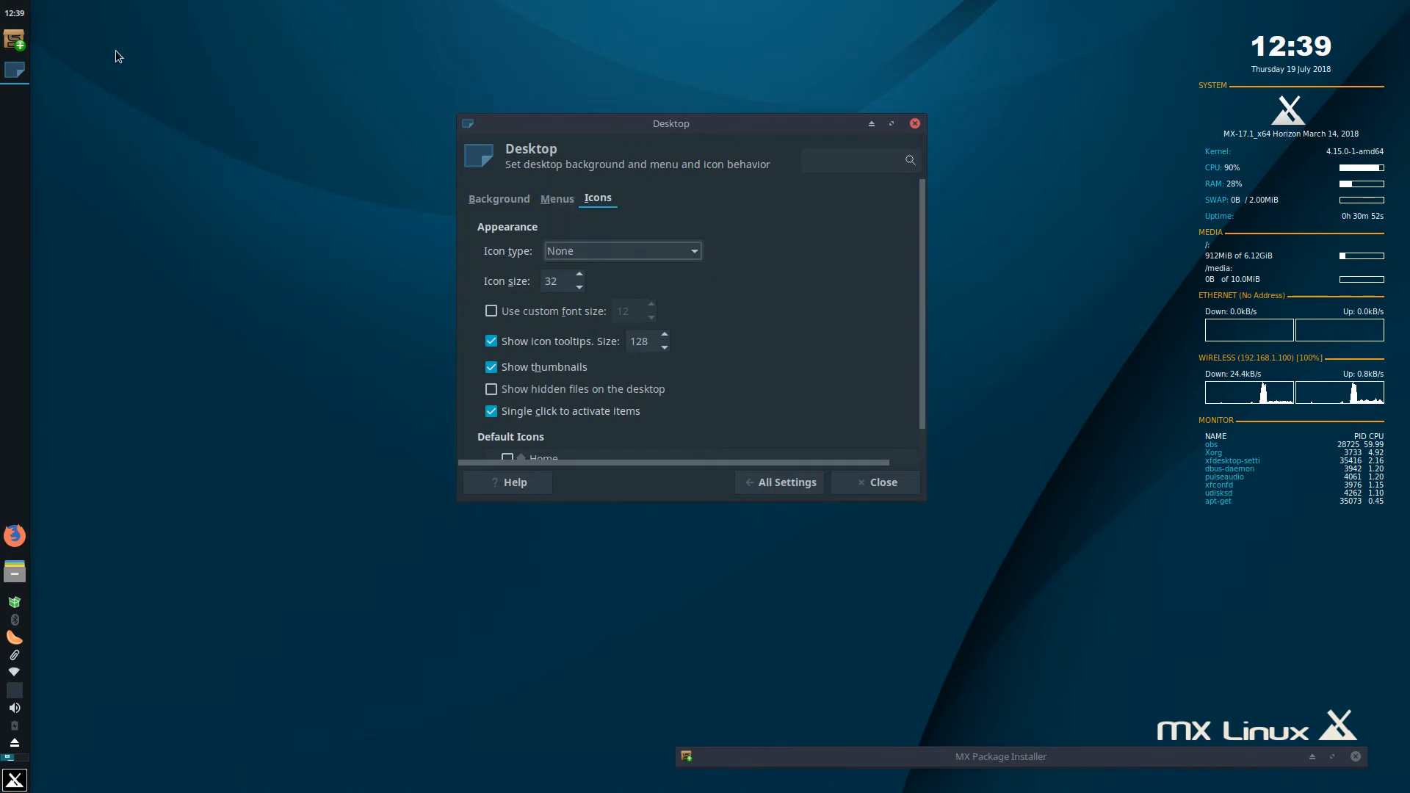
# Move the Desktop settings window lower and unroll the MX Package Installer window, placing it beside the settings.
pyautogui.moveTo(587, 132); pyautogui.dragTo(486, 279)
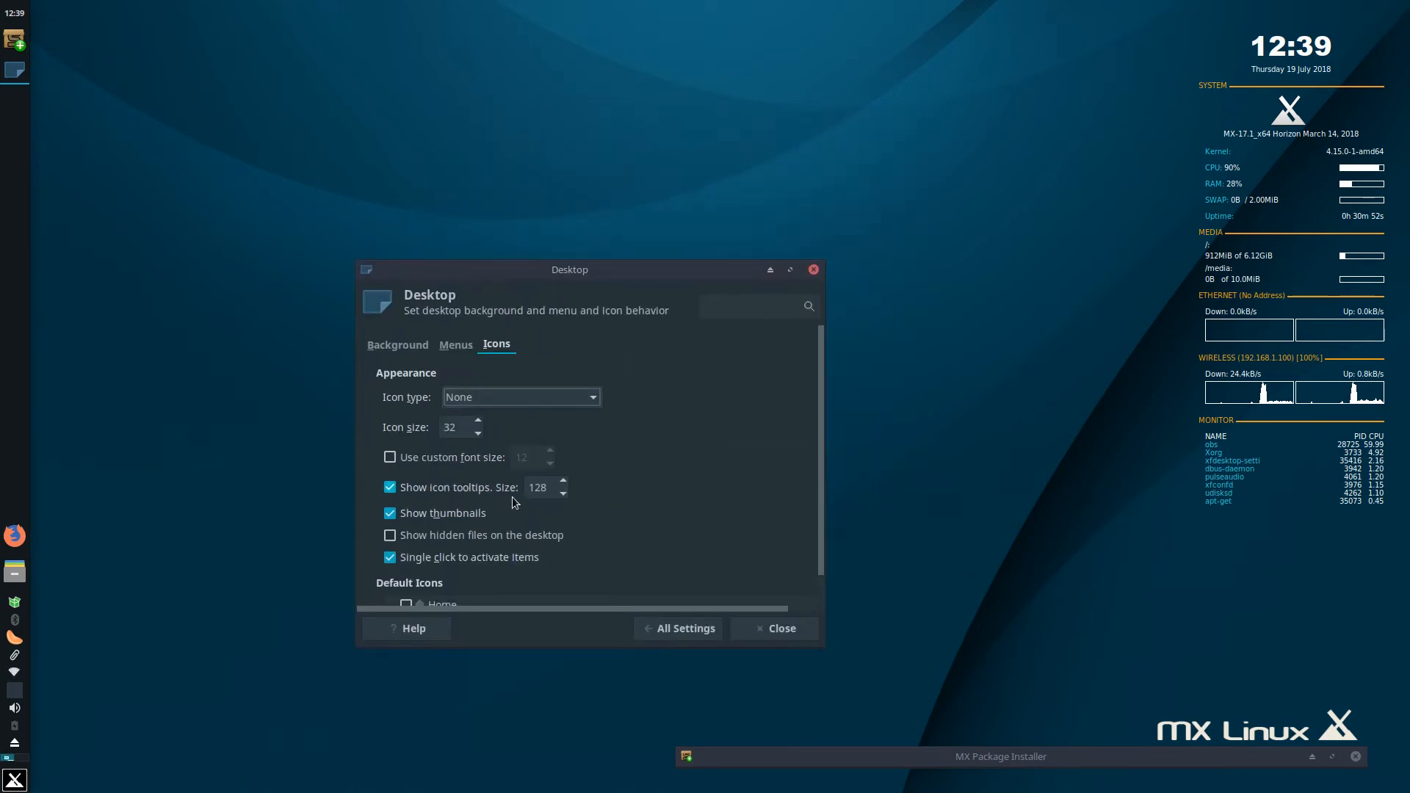
pyautogui.click(1313, 757)
pyautogui.moveTo(1254, 752); pyautogui.dragTo(1273, 198)
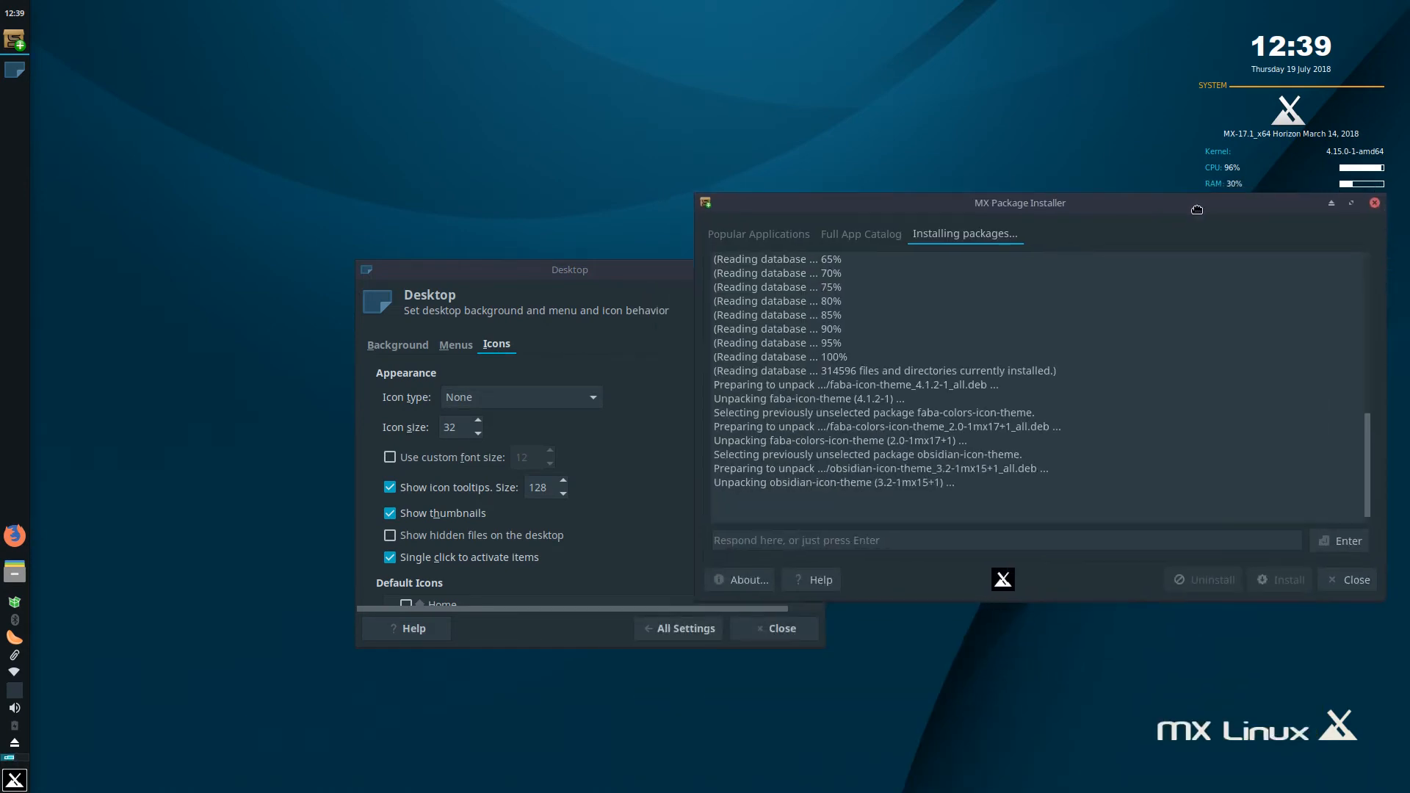
# Open the File Manager preferences from the full settings list, view the Side Pane and Behavior options, and move the window clear of the installer.
pyautogui.click(531, 272)
pyautogui.click(391, 342)
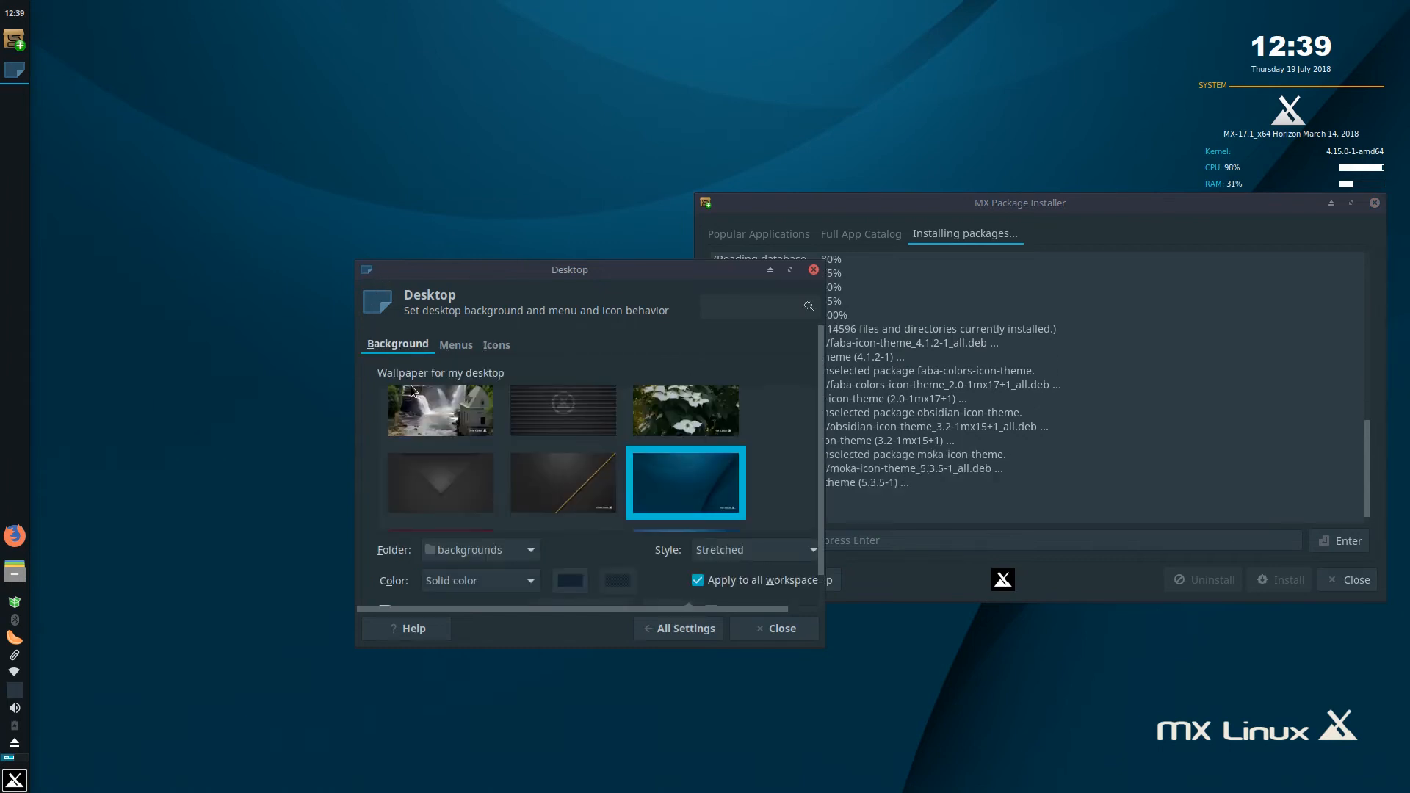
pyautogui.click(682, 640)
pyautogui.click(409, 424)
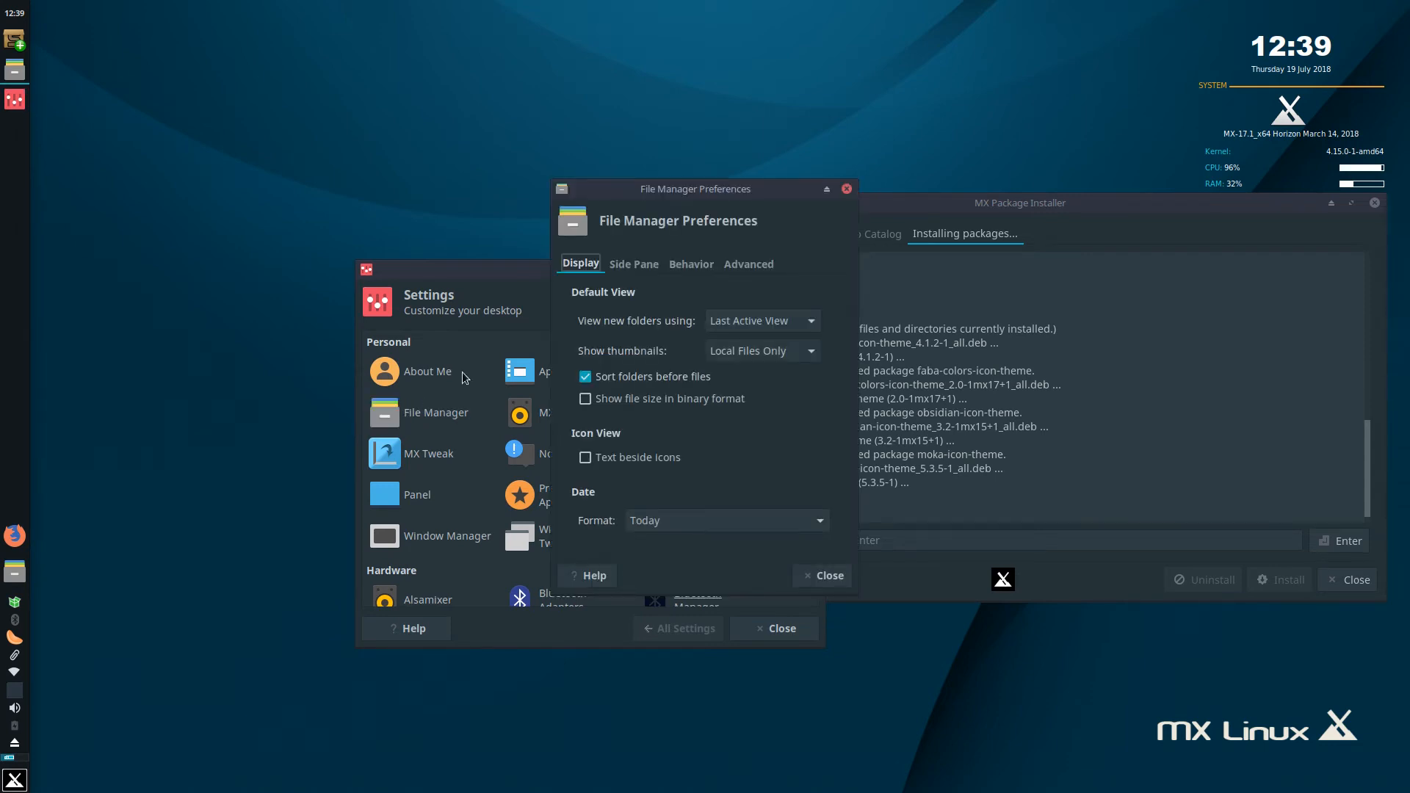
pyautogui.click(649, 266)
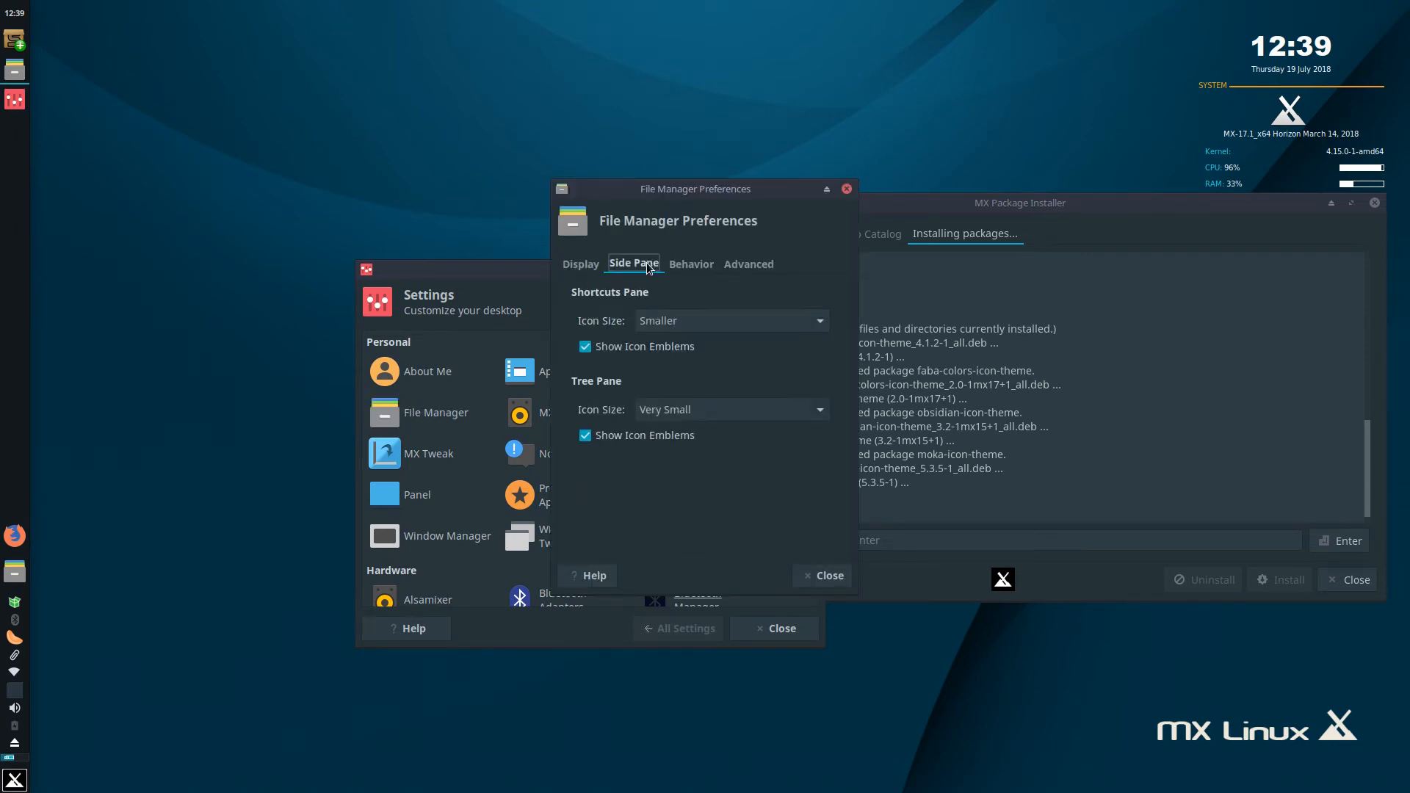
pyautogui.click(693, 266)
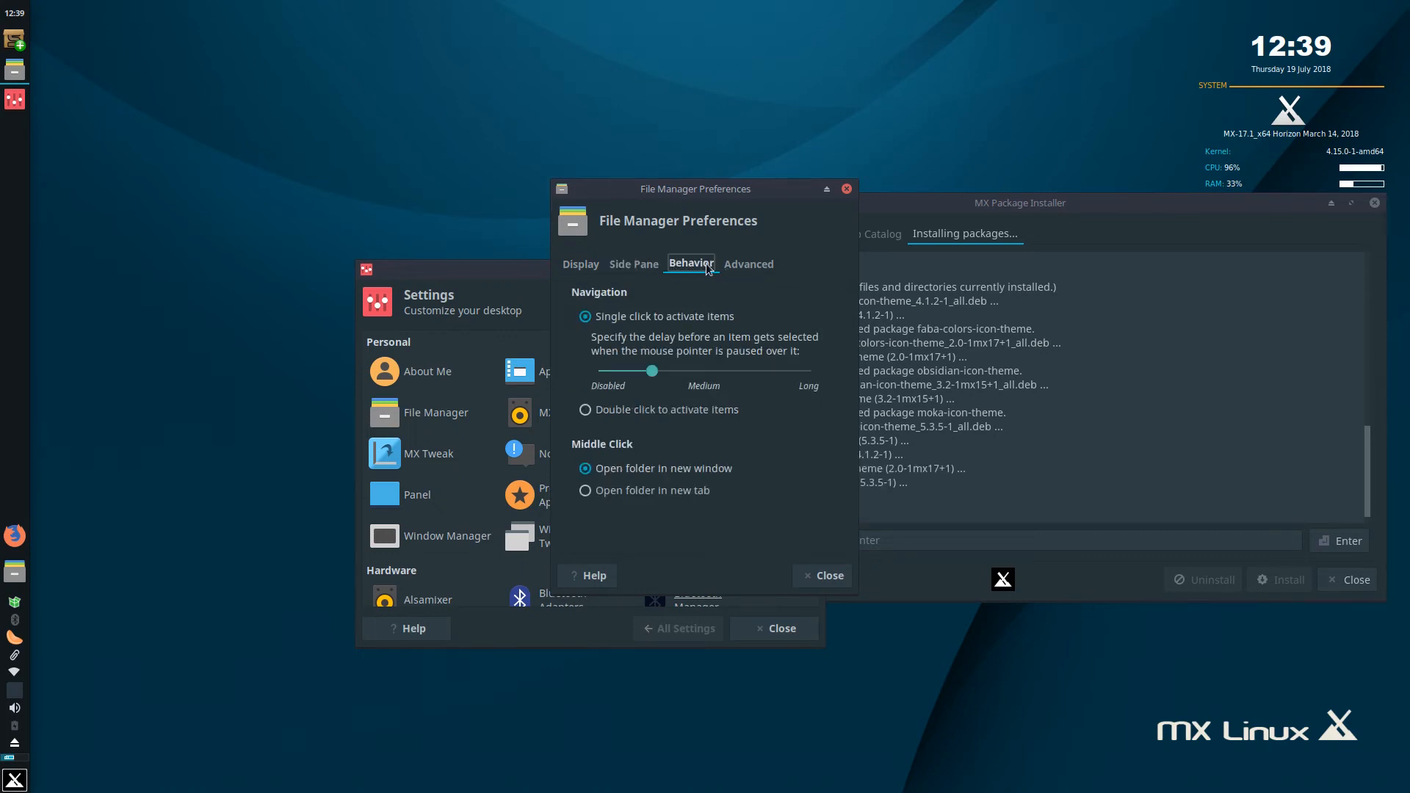
pyautogui.moveTo(649, 211); pyautogui.dragTo(470, 234)
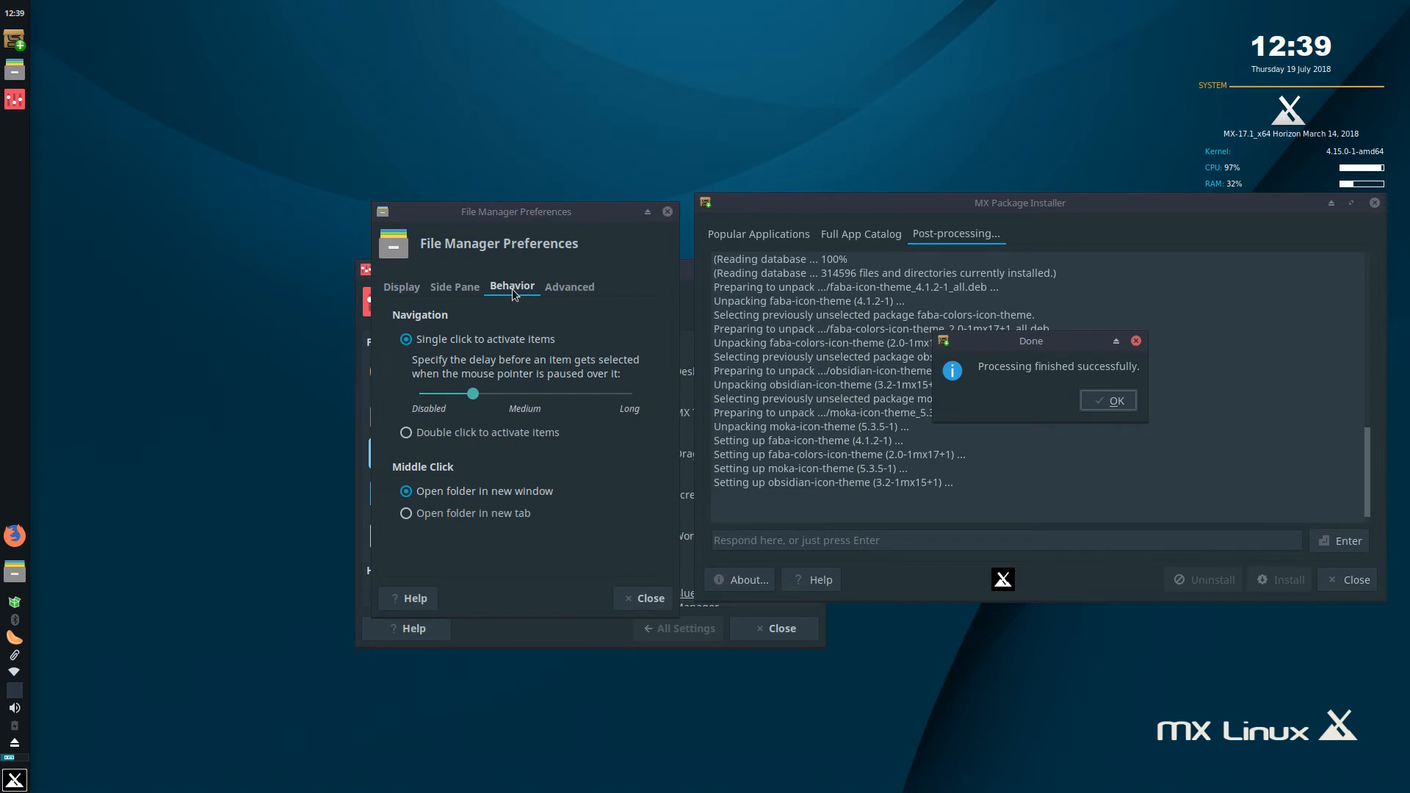
# Dismiss the package installation notice and close MX Package Installer.
pyautogui.click(1108, 400)
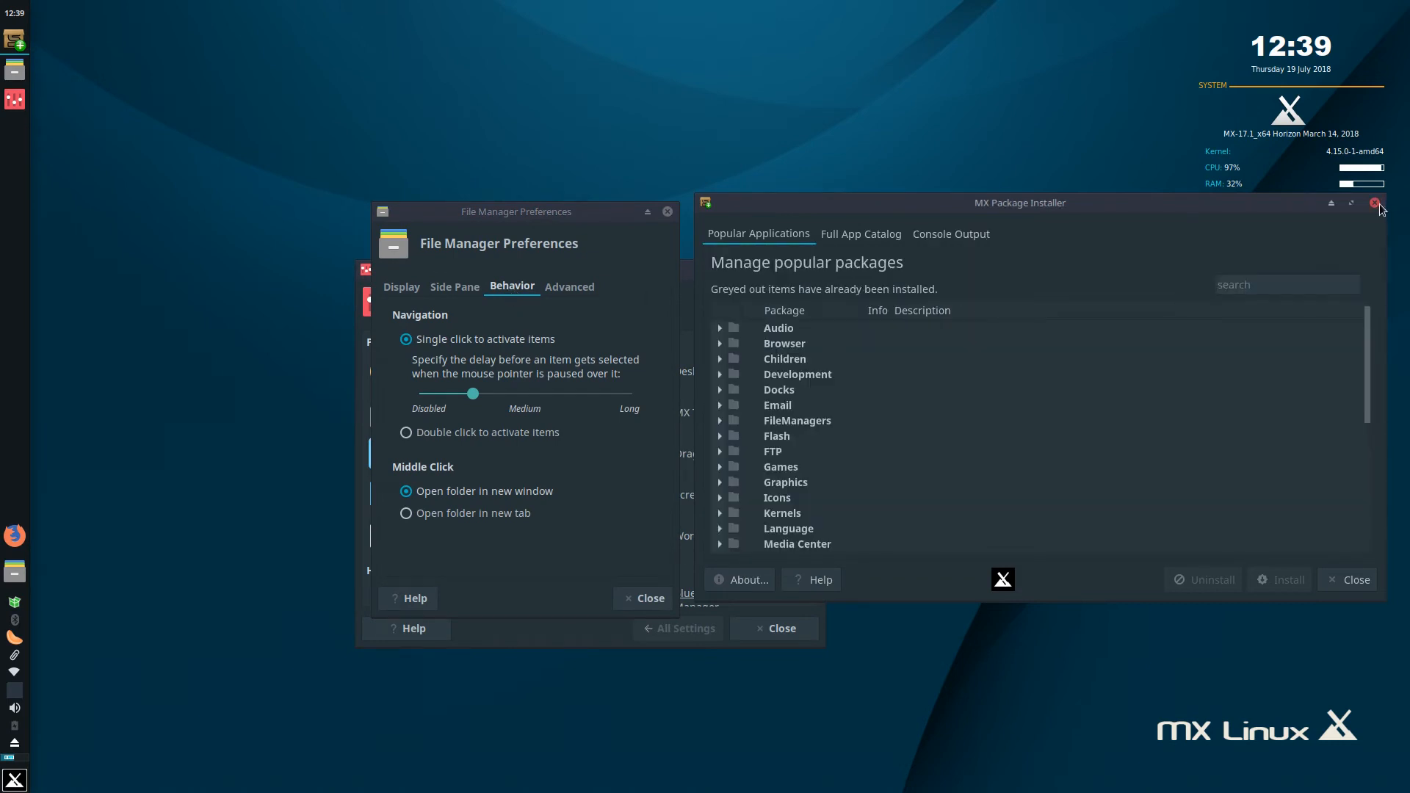
pyautogui.click(1374, 203)
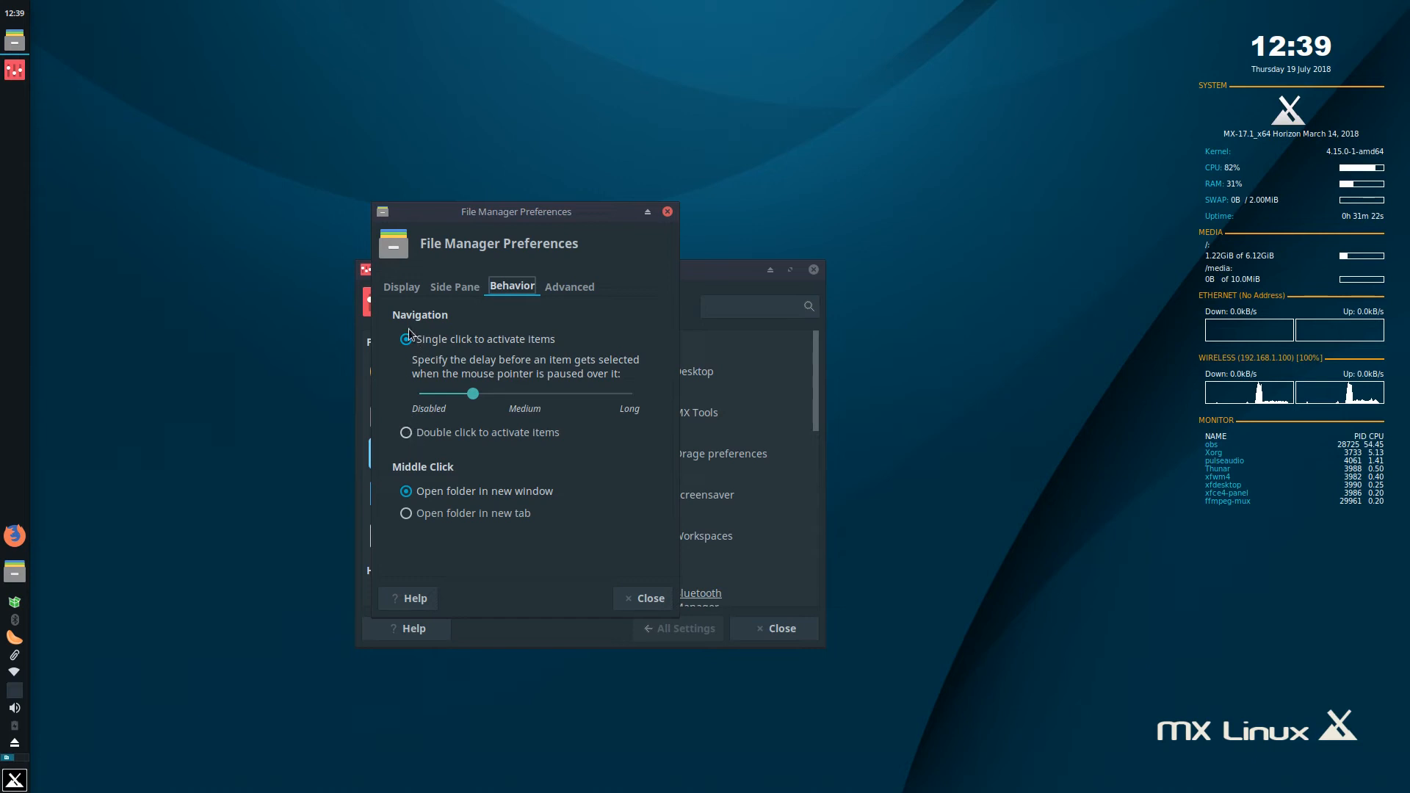
# Open the home folder beside the preferences and test single-click activation on the Downloads and Music folders, going back after each.
pyautogui.click(16, 571)
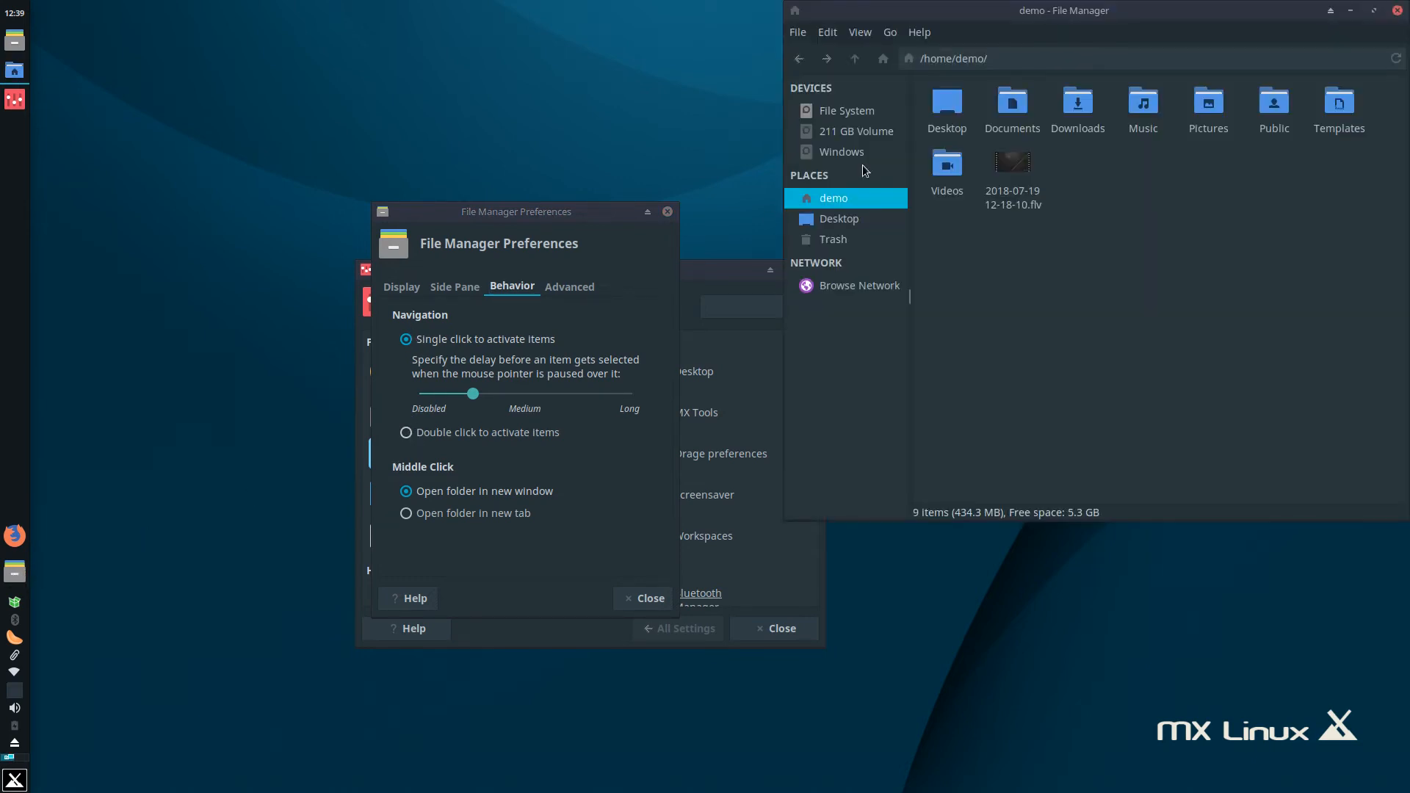
pyautogui.moveTo(1006, 16); pyautogui.dragTo(844, 130)
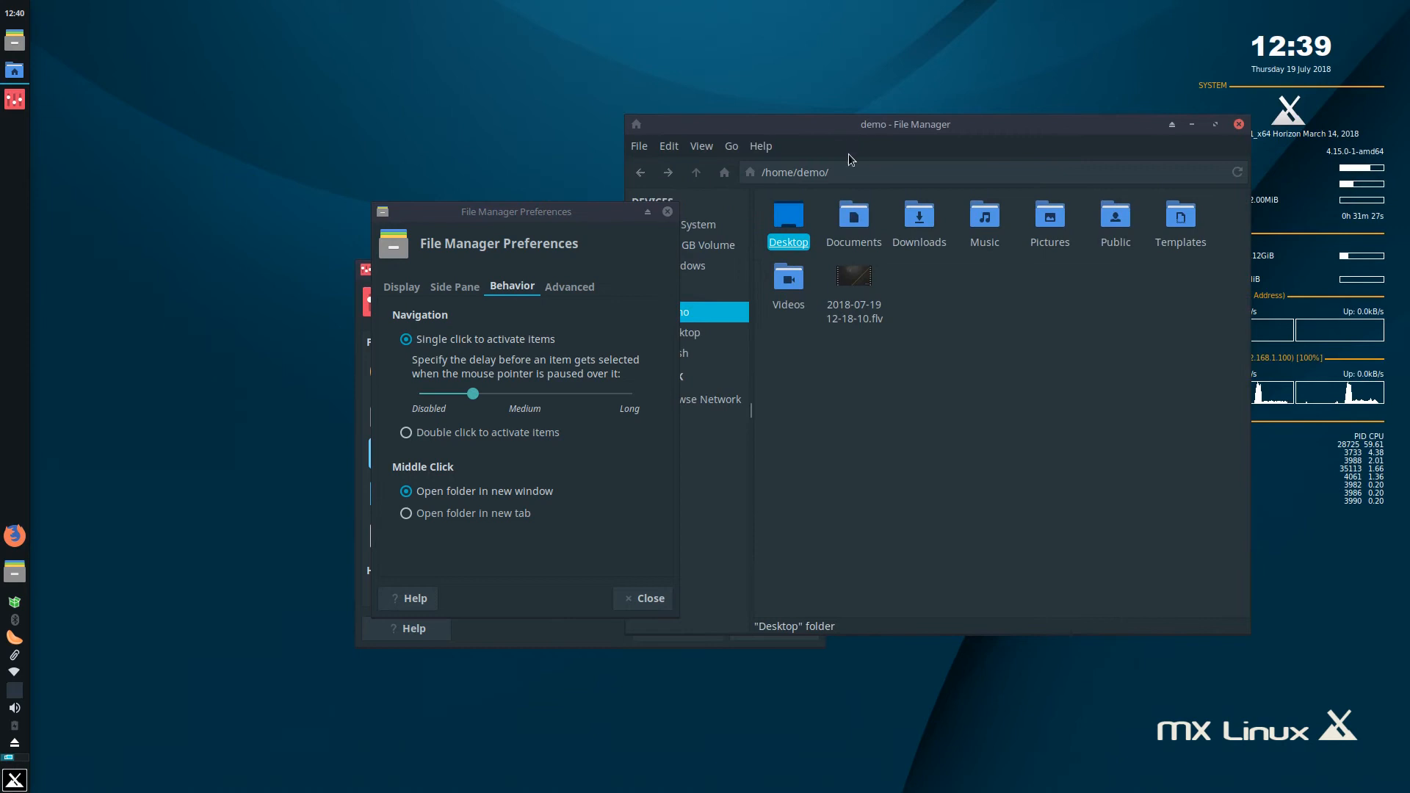
pyautogui.click(919, 220)
pyautogui.click(642, 173)
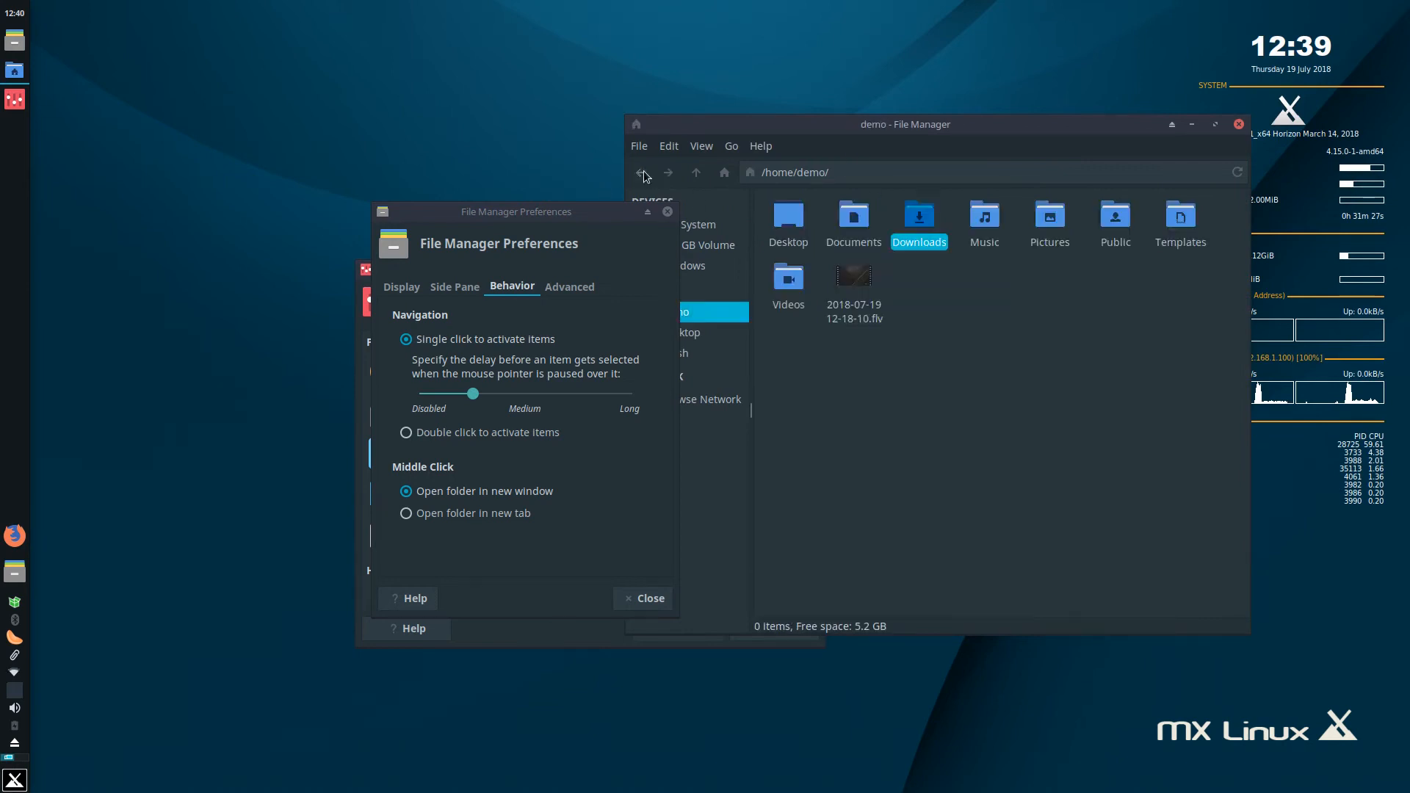
pyautogui.click(994, 230)
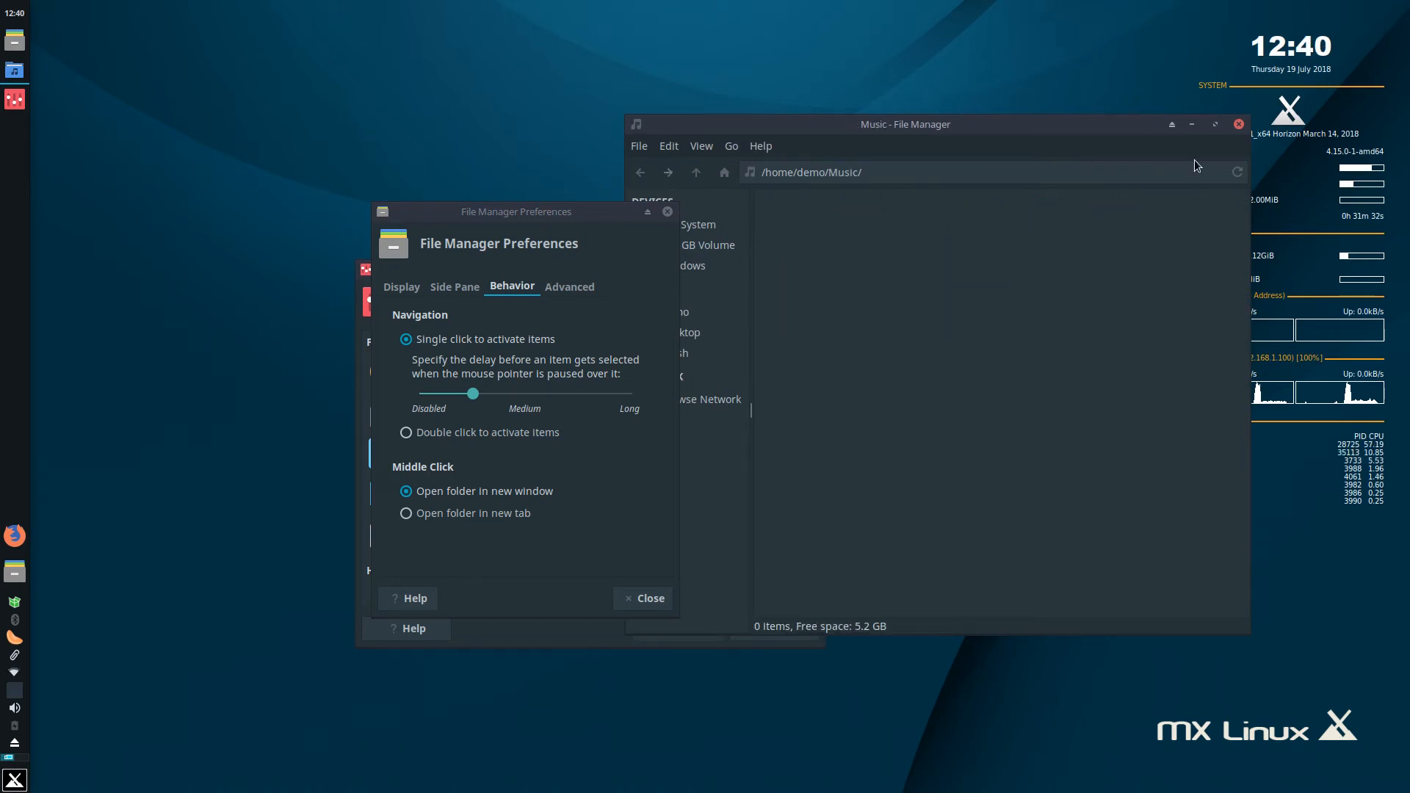
pyautogui.click(640, 173)
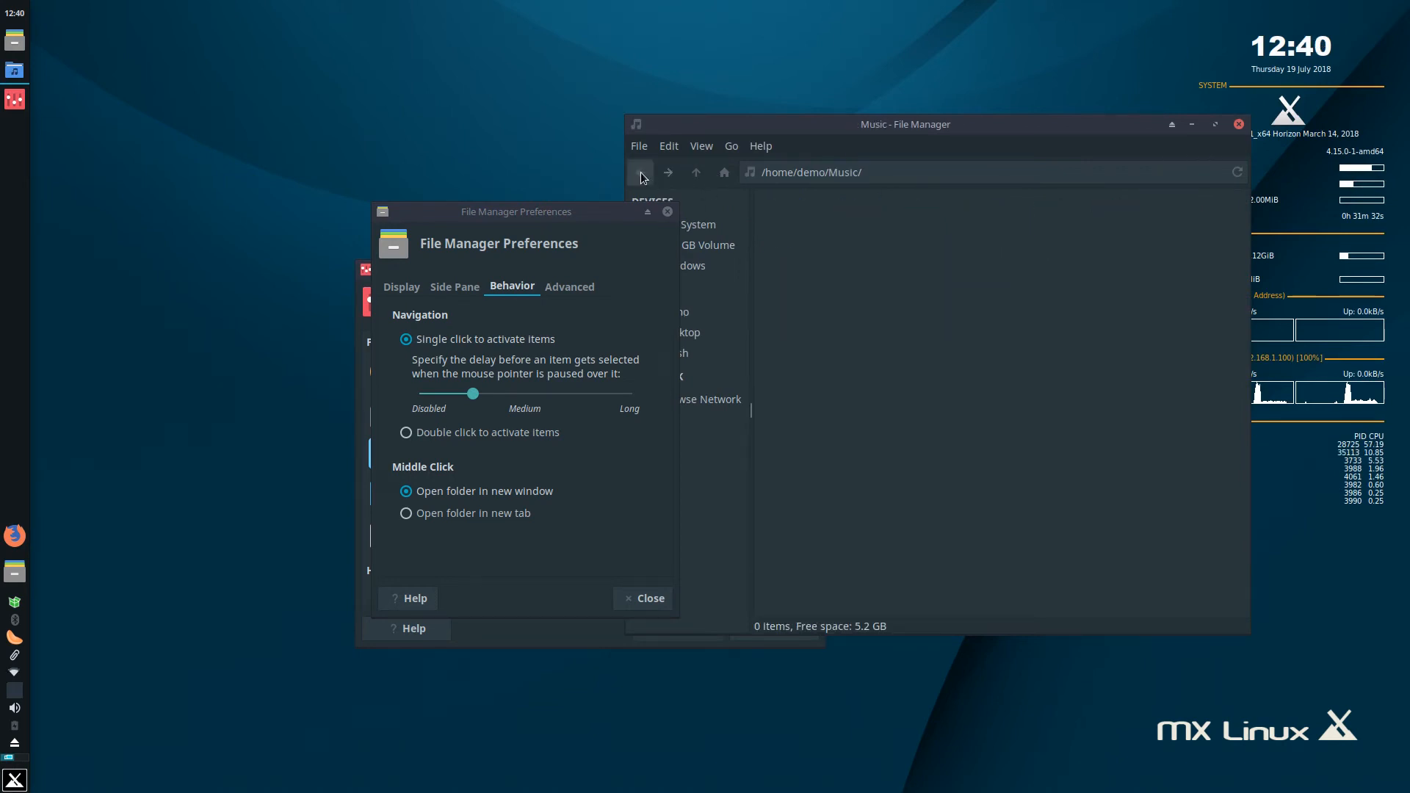
# Try the double-click activation option on the Music folder, switch back to single-click activation, and test that on the same folder.
pyautogui.click(406, 437)
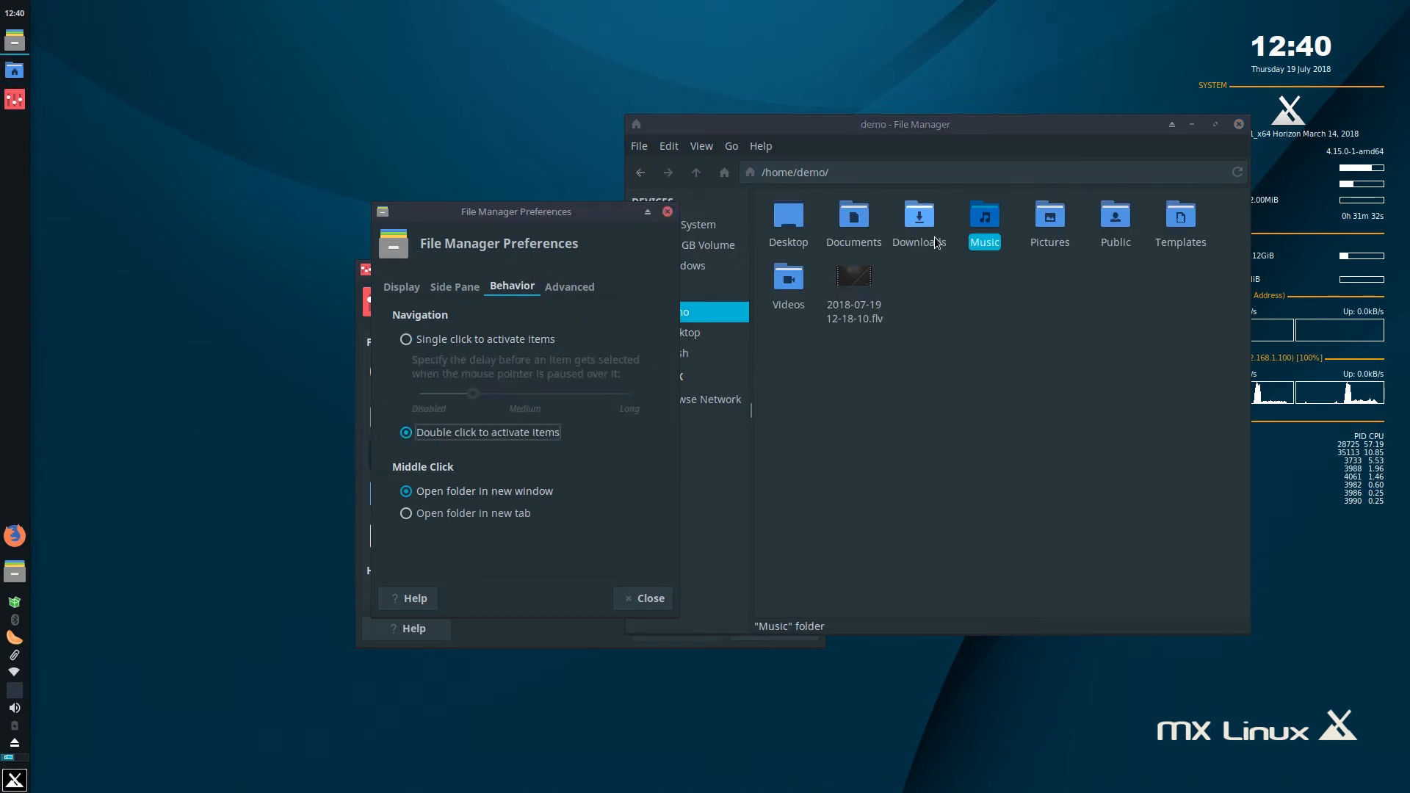
pyautogui.doubleClick(991, 220)
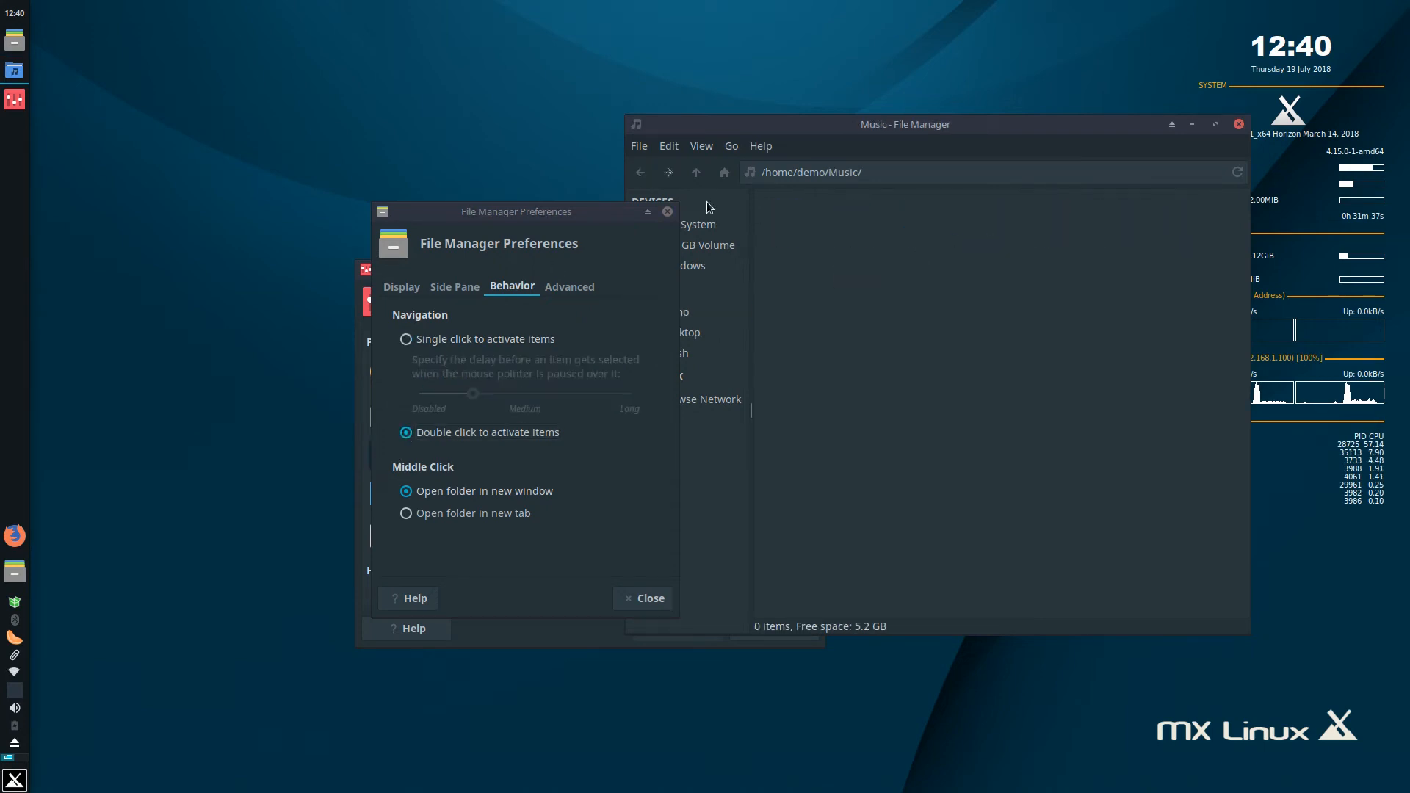
pyautogui.click(641, 174)
pyautogui.click(407, 340)
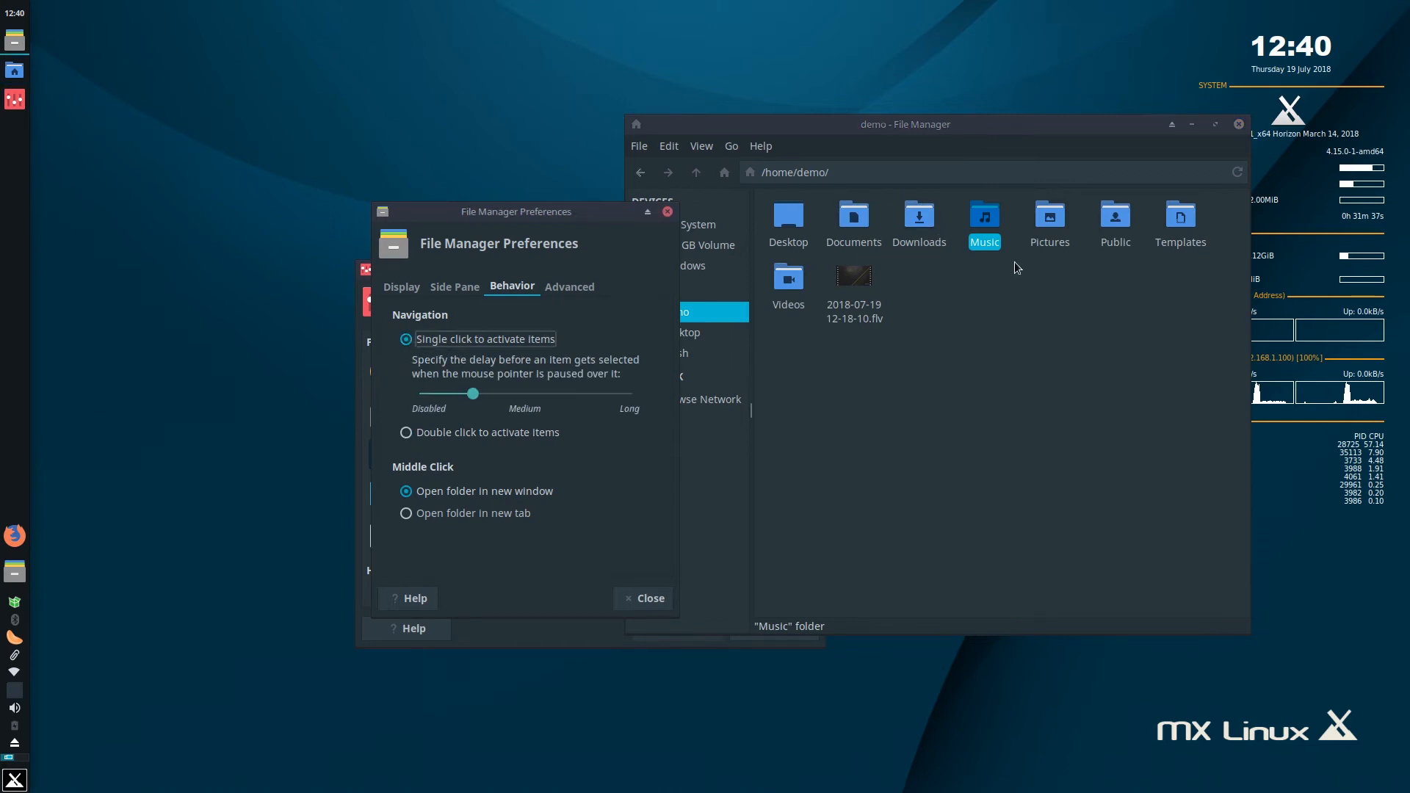
pyautogui.click(988, 221)
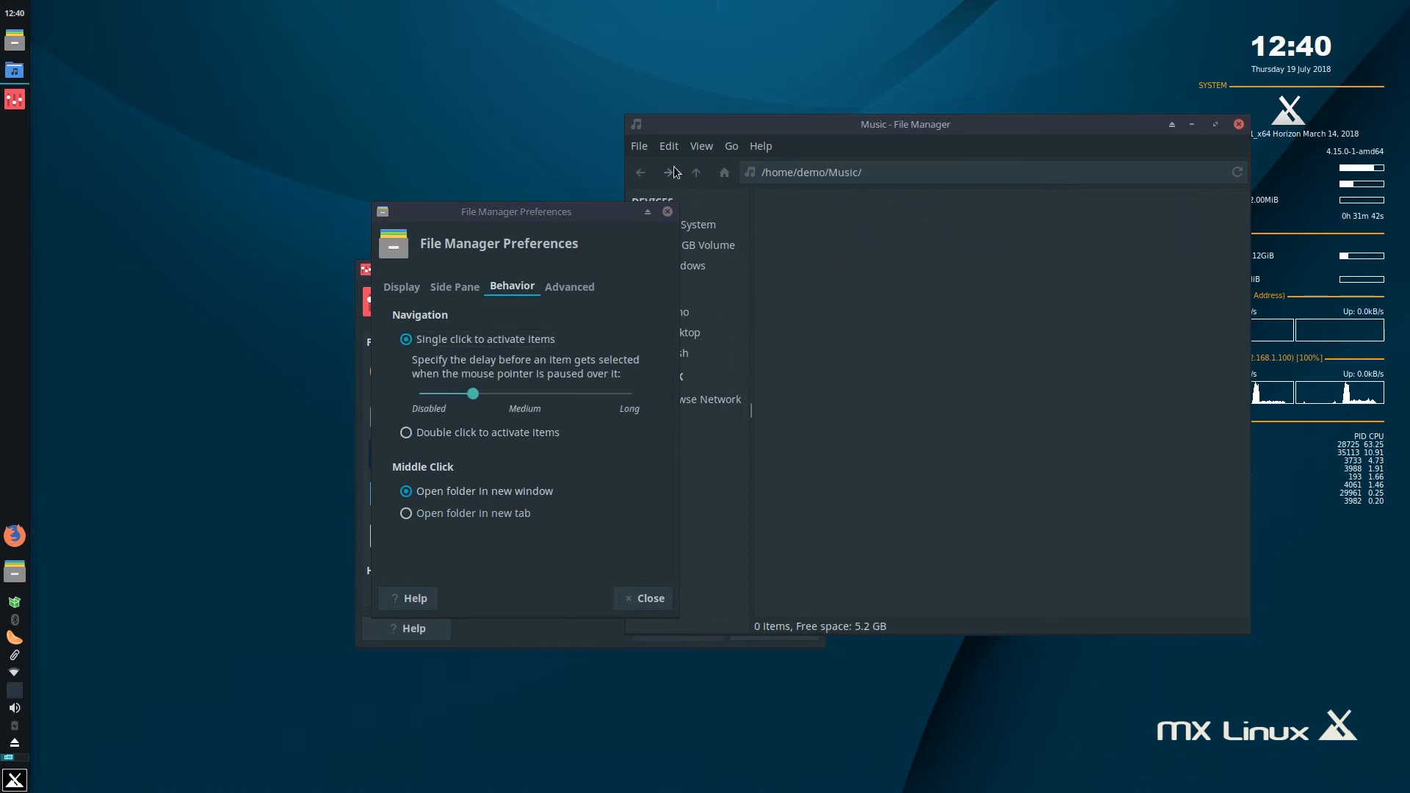
# Close the Music folder window and the File Manager preferences.
pyautogui.click(1238, 125)
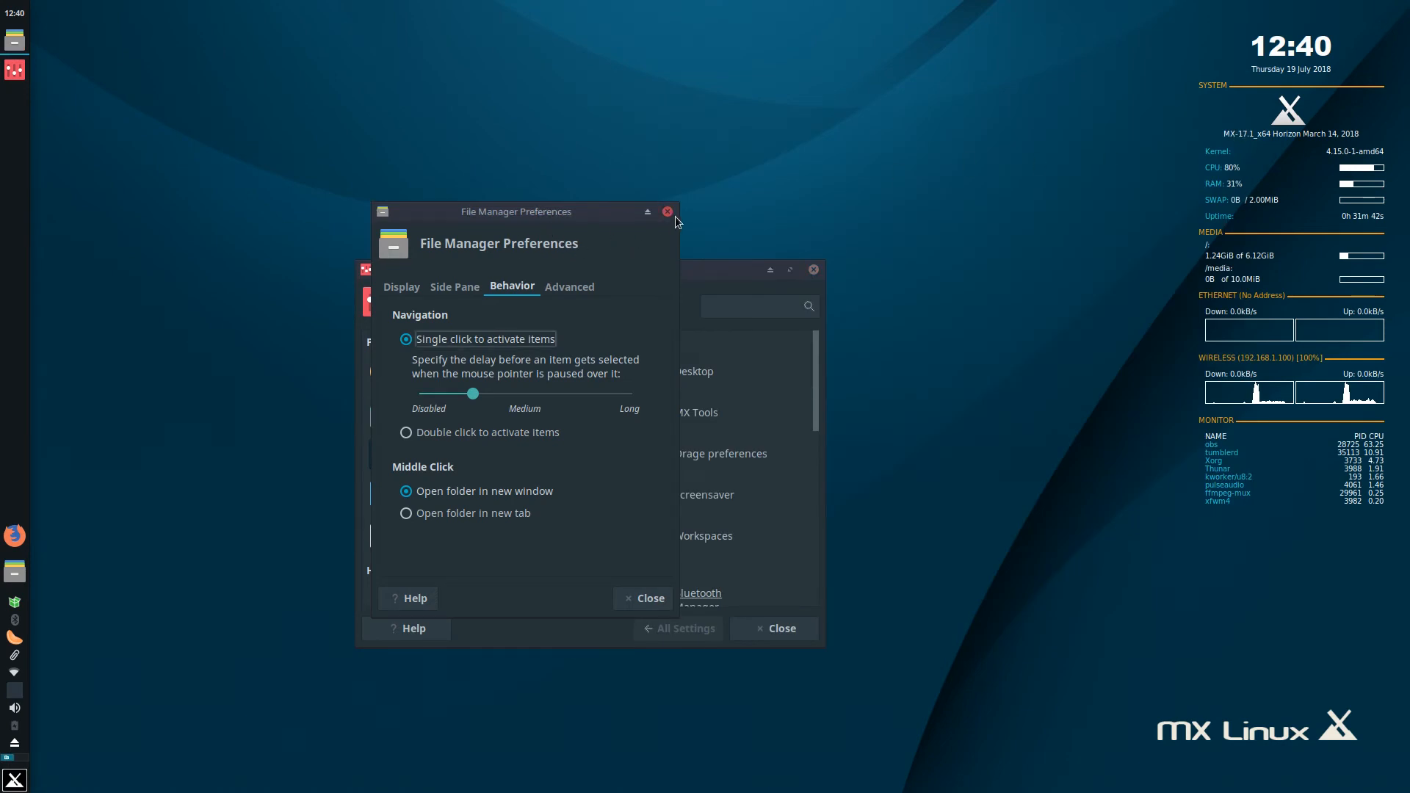
pyautogui.click(637, 606)
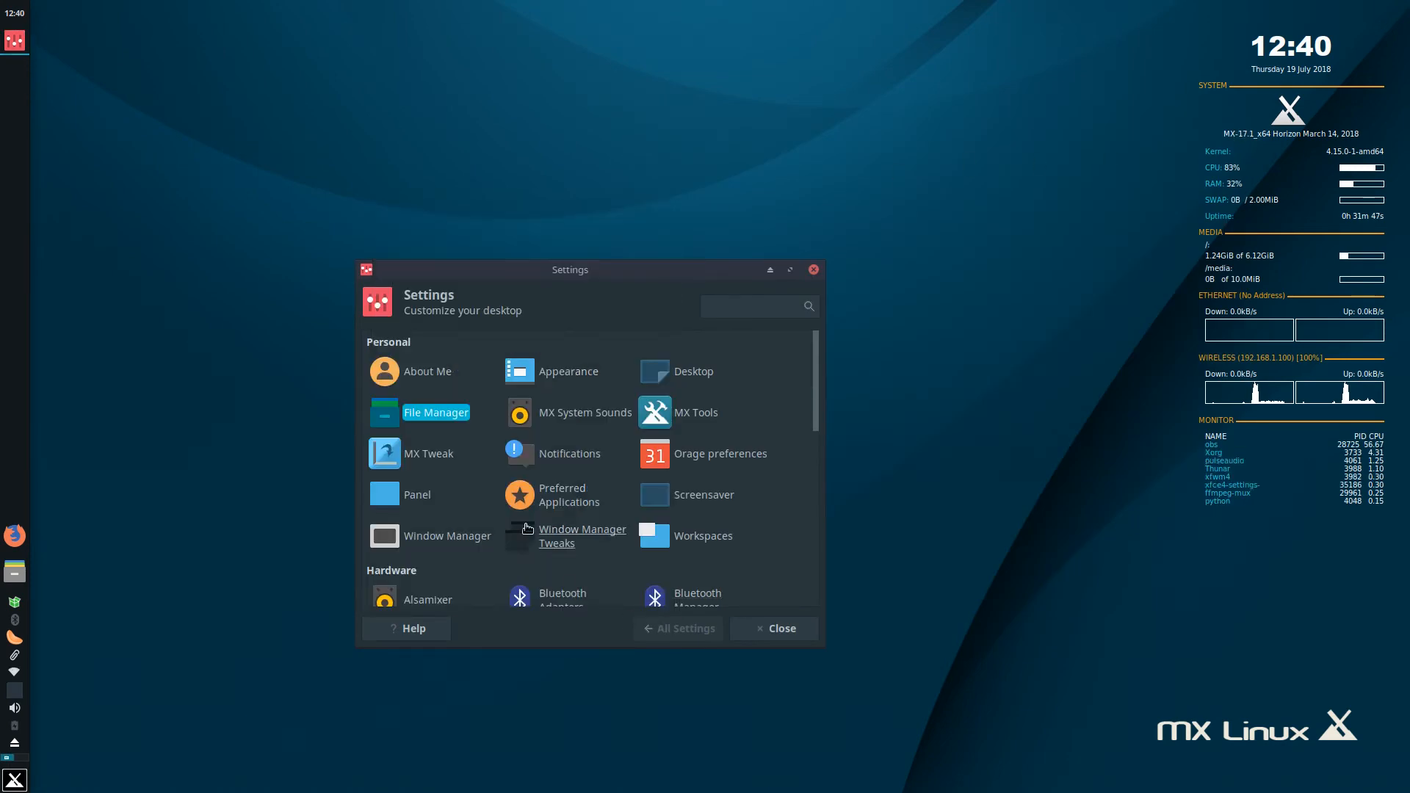
# Open MX Tools from the settings list and move the Settings window aside to uncover it.
pyautogui.click(653, 420)
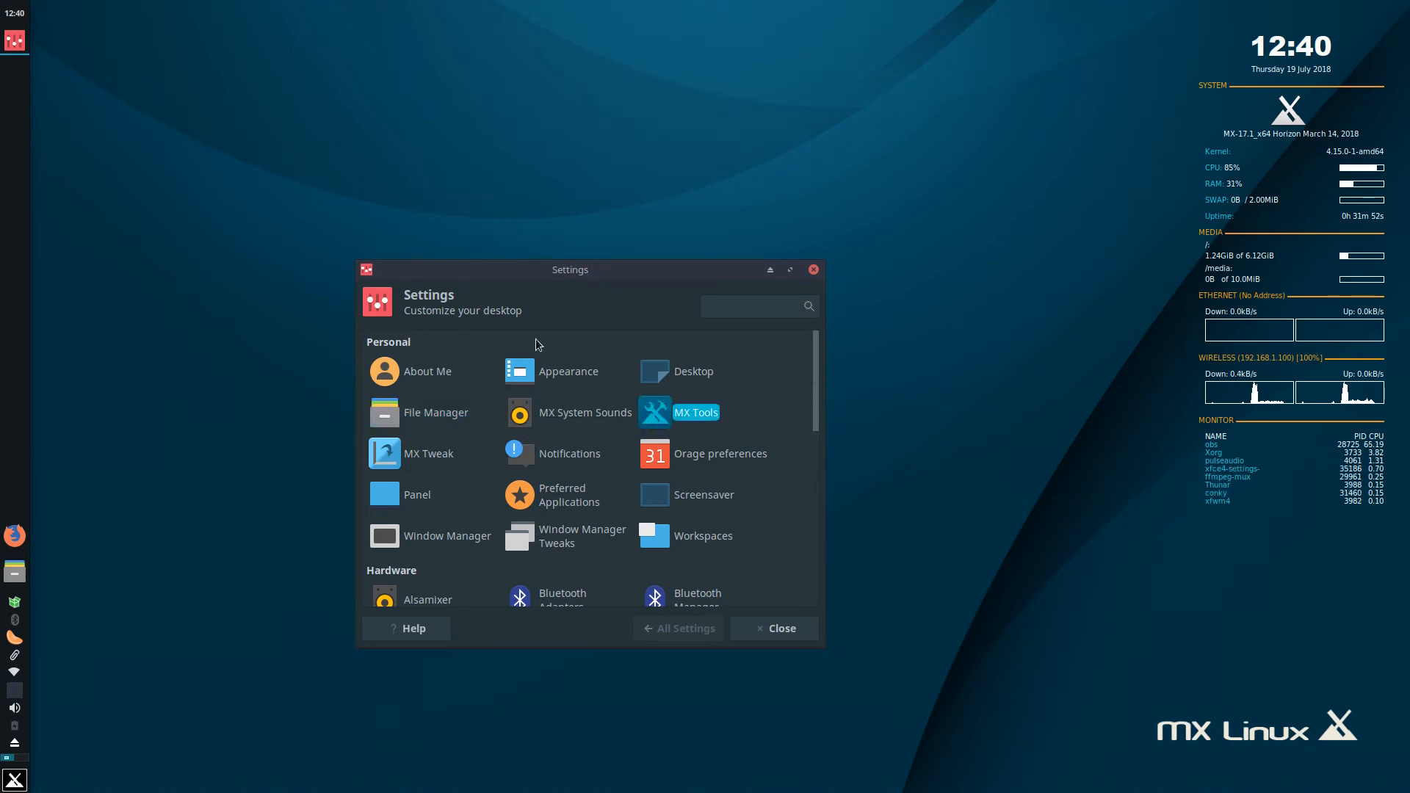
pyautogui.moveTo(414, 278); pyautogui.dragTo(59, 264)
pyautogui.click(514, 70)
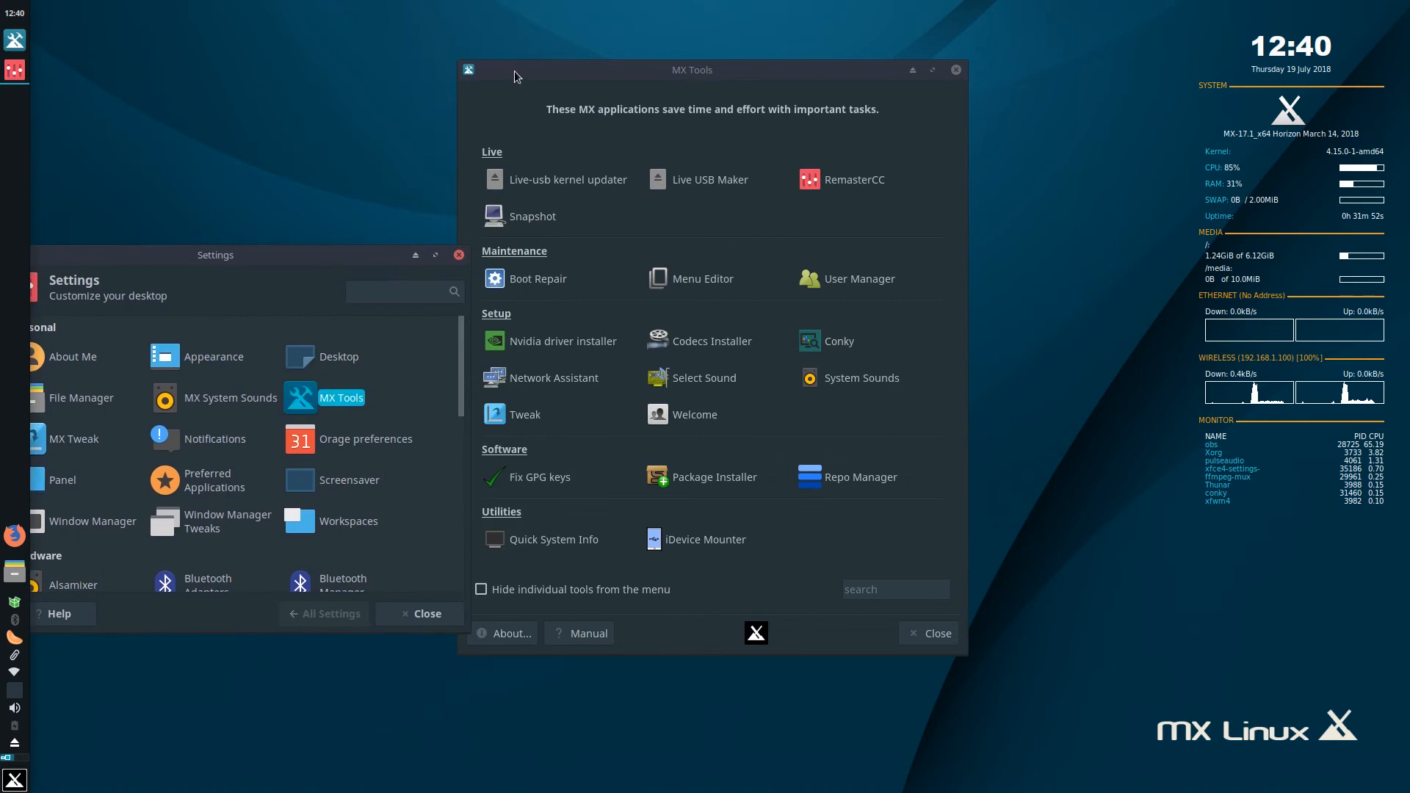
# Reposition MX Tools to view its tool list, close it, and move the Settings window to the middle of the desktop.
pyautogui.moveTo(587, 73); pyautogui.dragTo(705, 94)
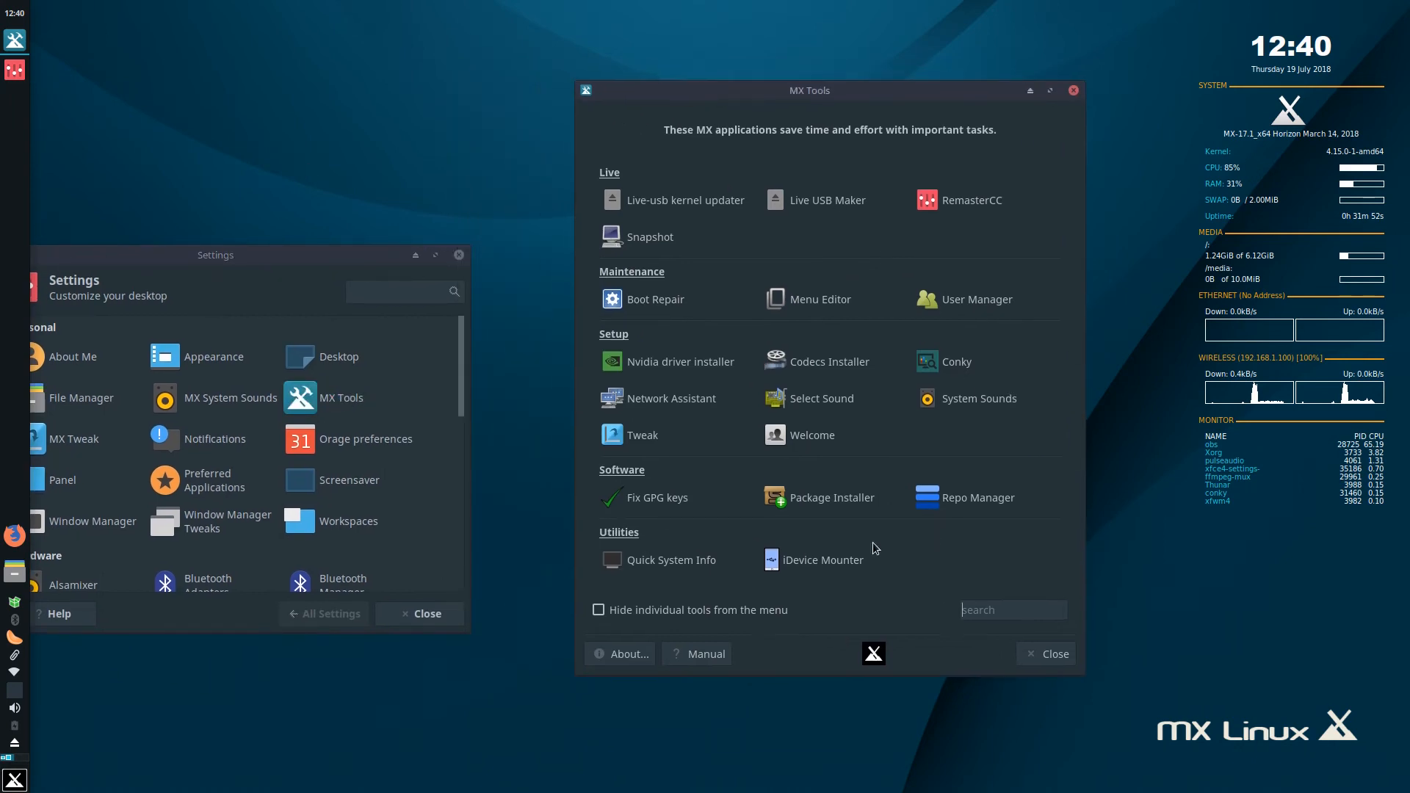
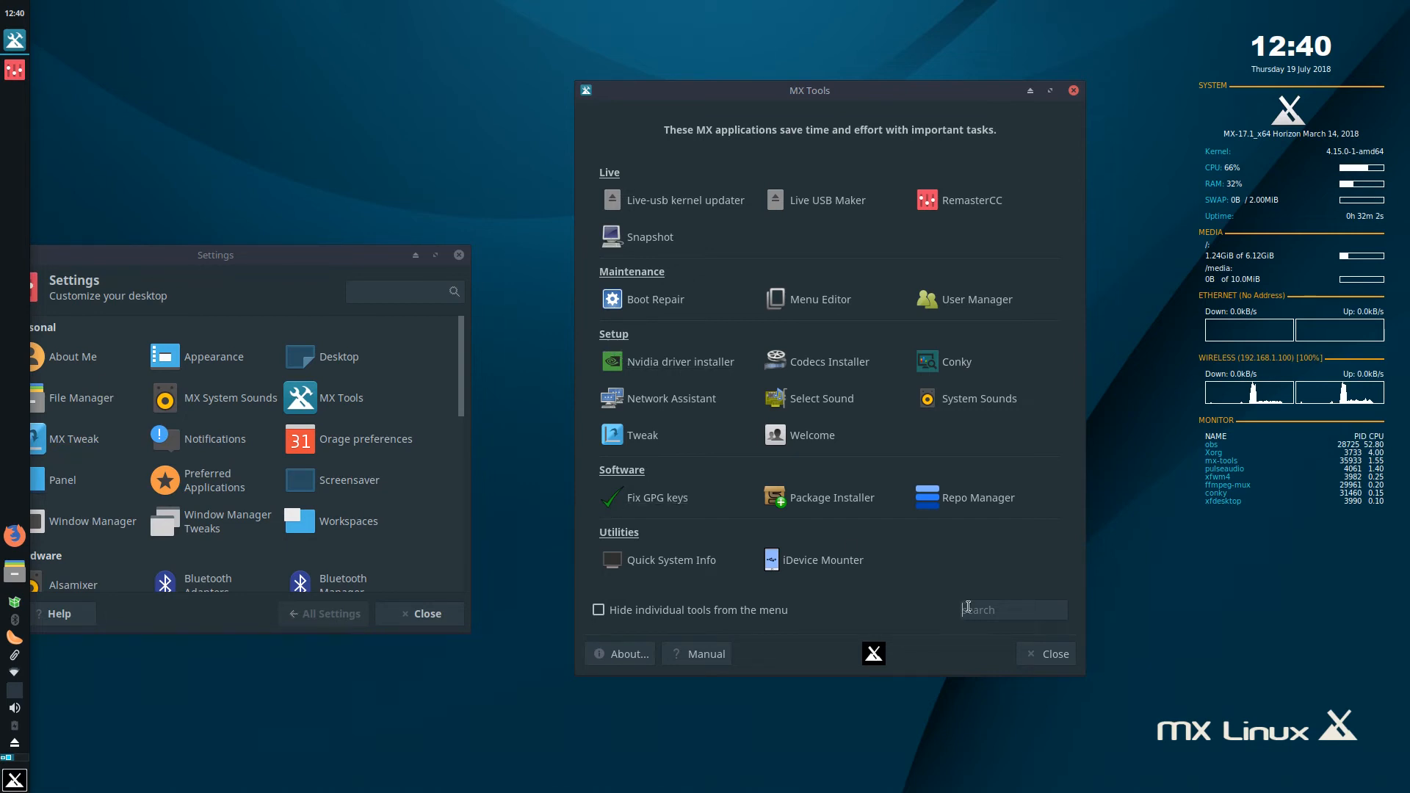
pyautogui.click(1036, 655)
pyautogui.moveTo(163, 282); pyautogui.dragTo(548, 289)
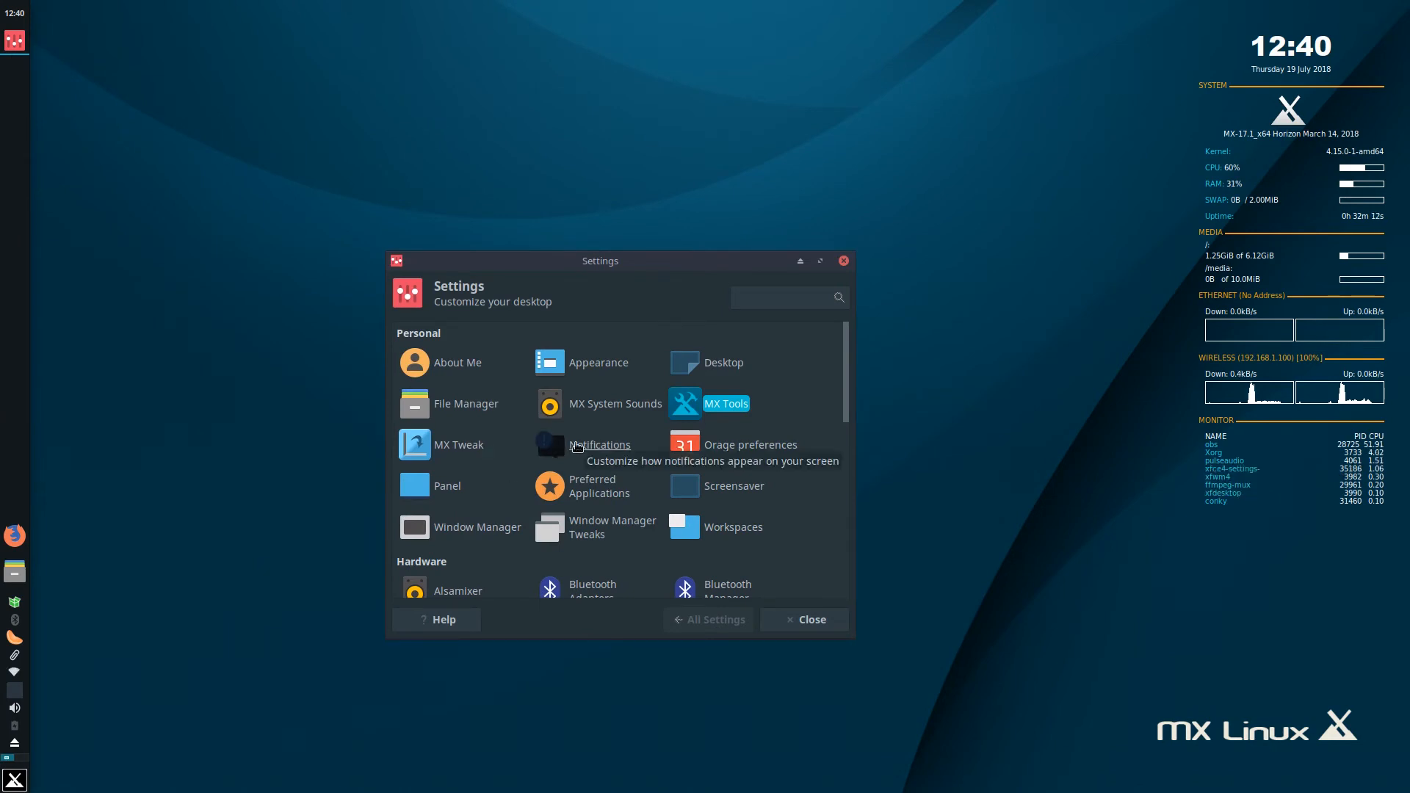
# Open MX Tweak from the settings list, accept the panel backup notice, and apply Compton as the compositor.
pyautogui.click(417, 447)
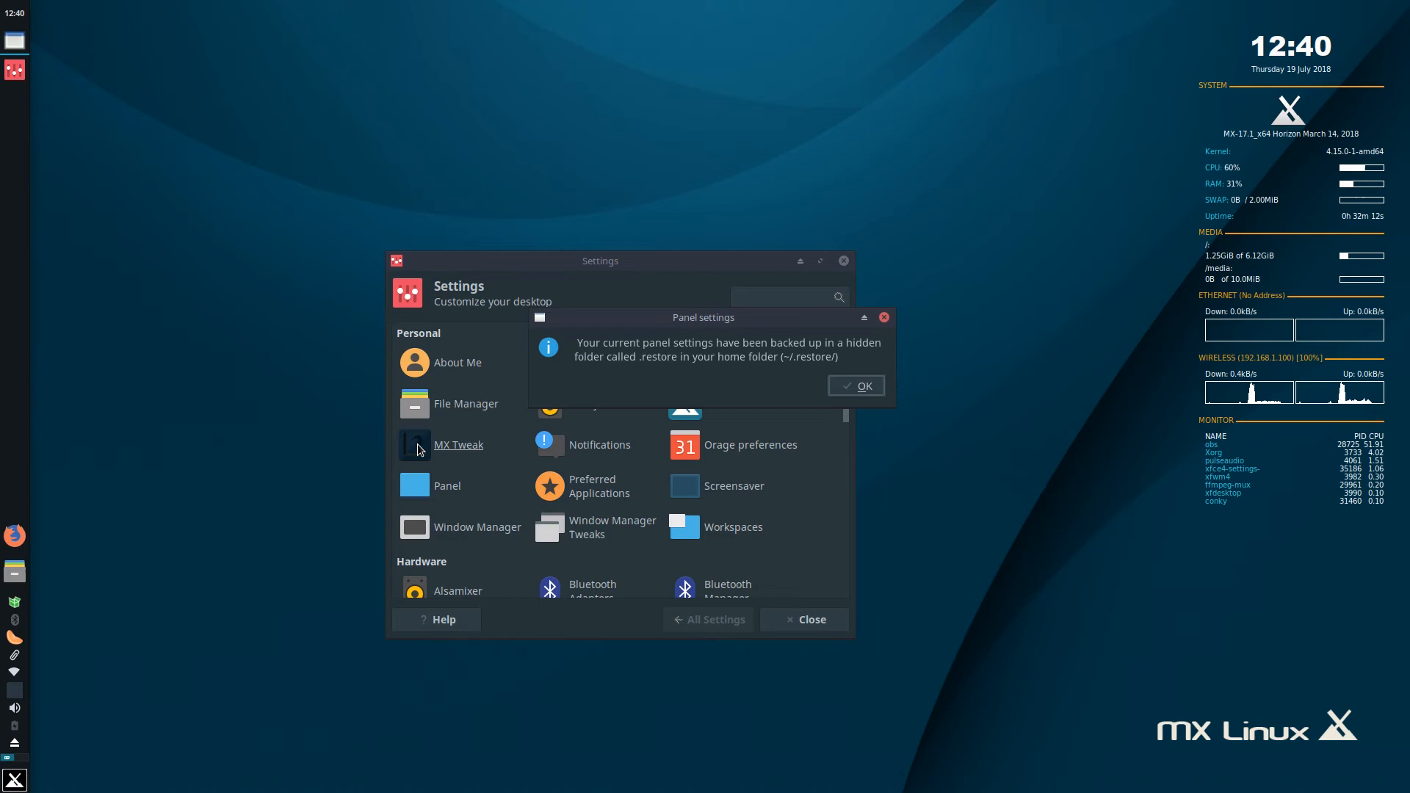
pyautogui.click(842, 382)
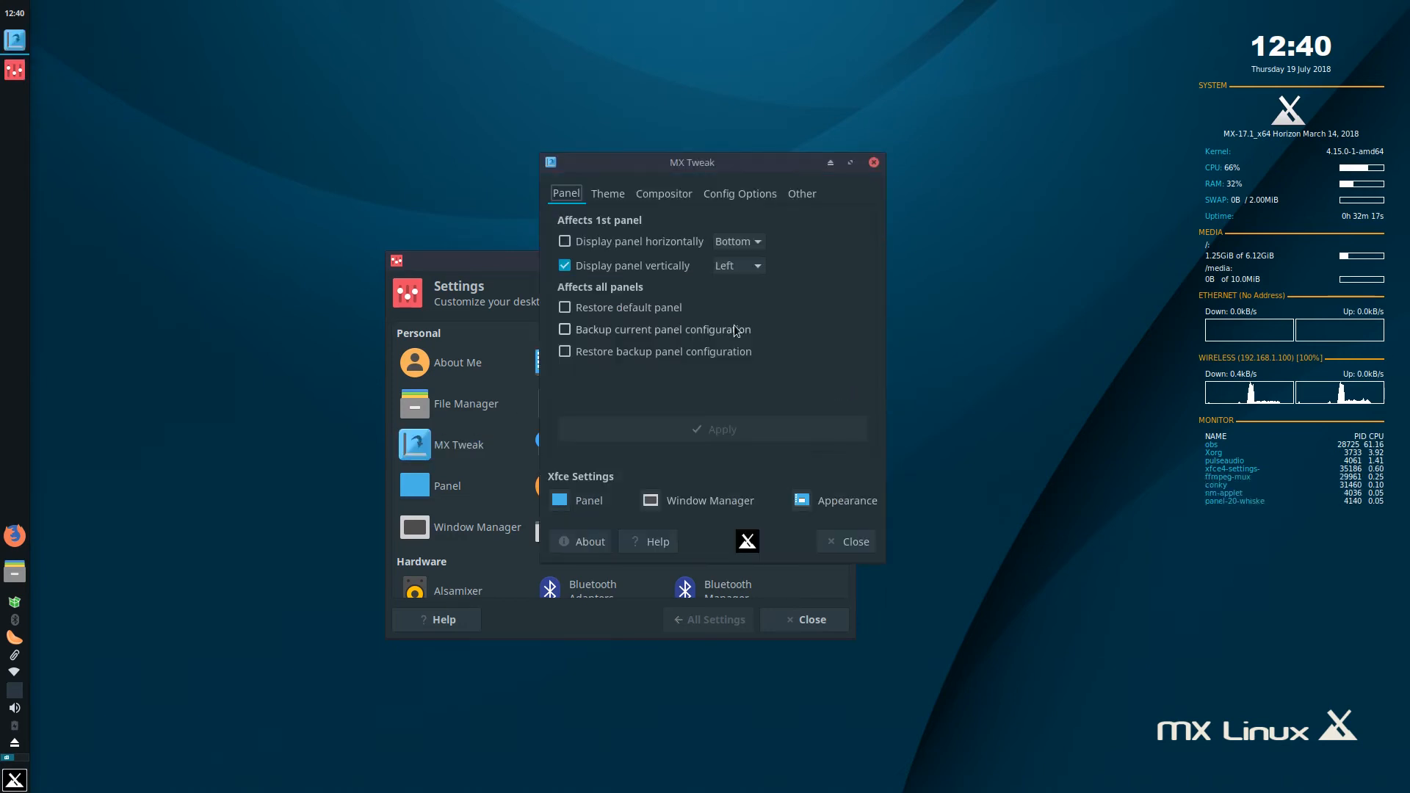
pyautogui.click(652, 197)
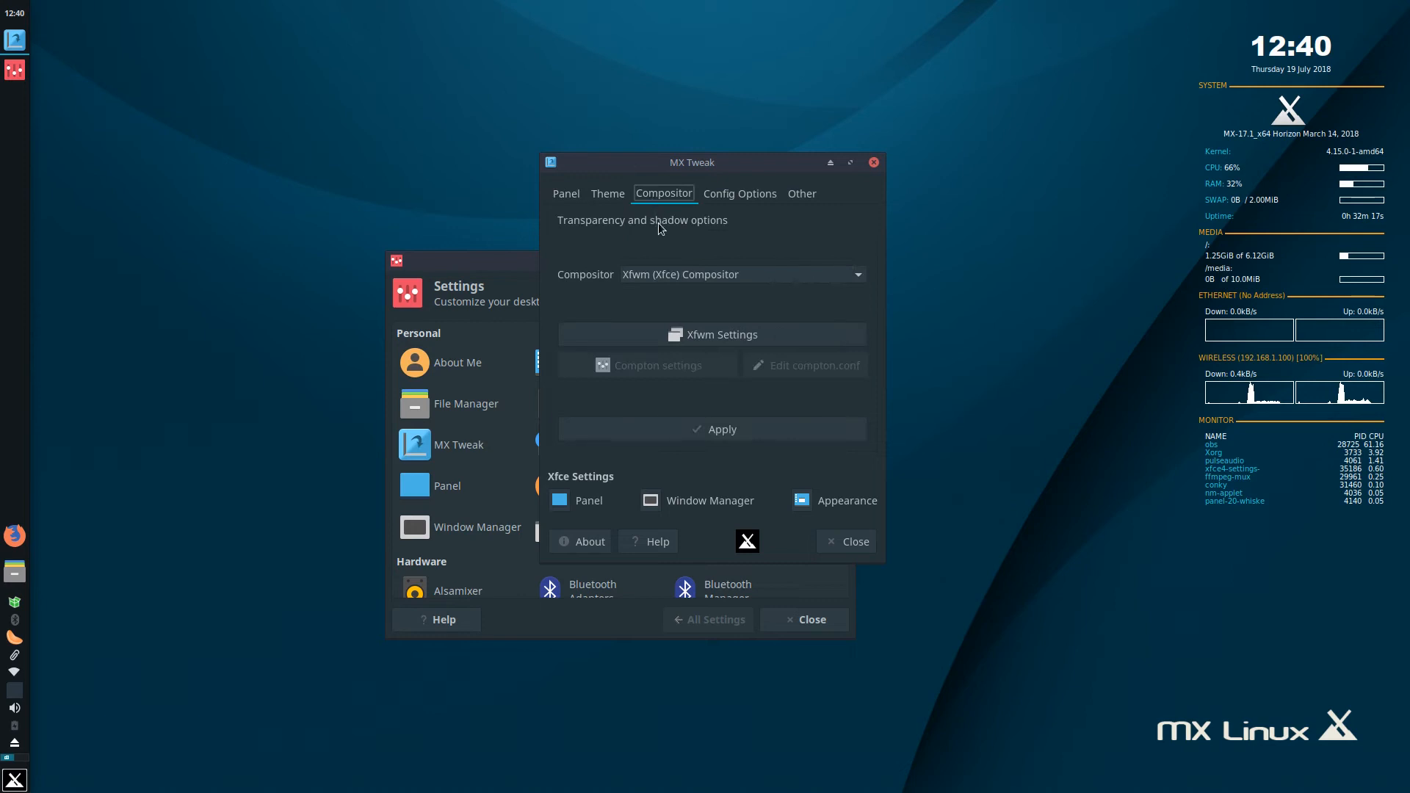
pyautogui.click(659, 279)
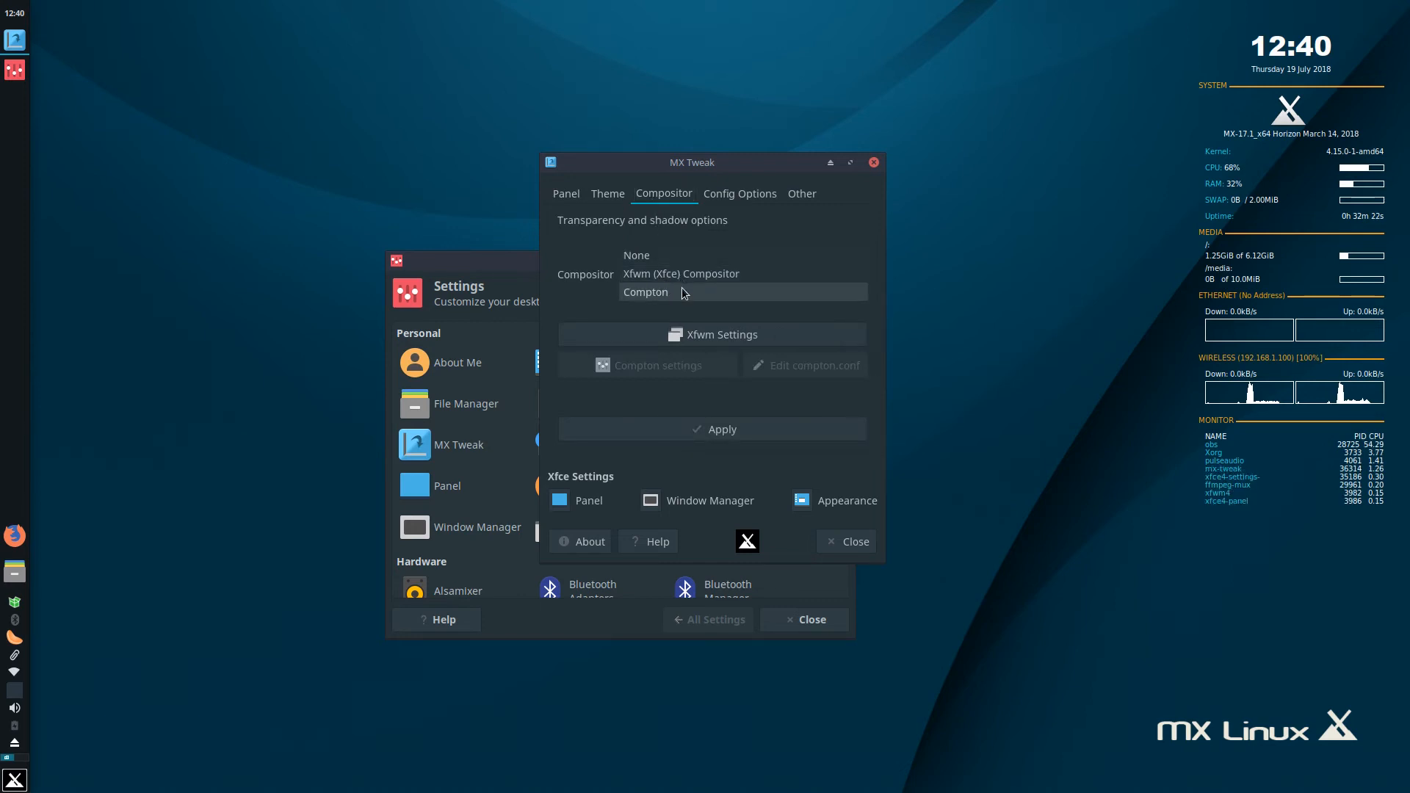
pyautogui.click(647, 292)
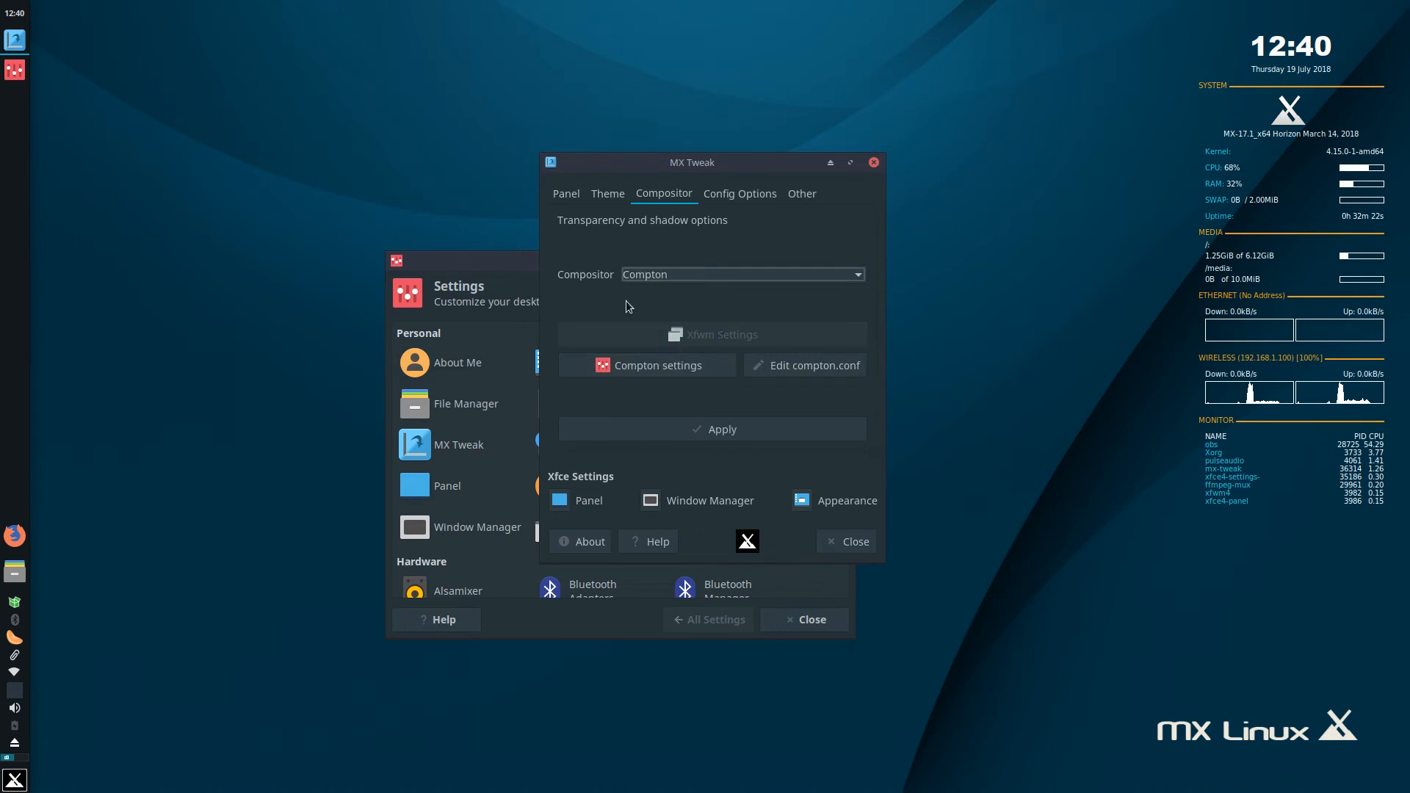
pyautogui.click(721, 432)
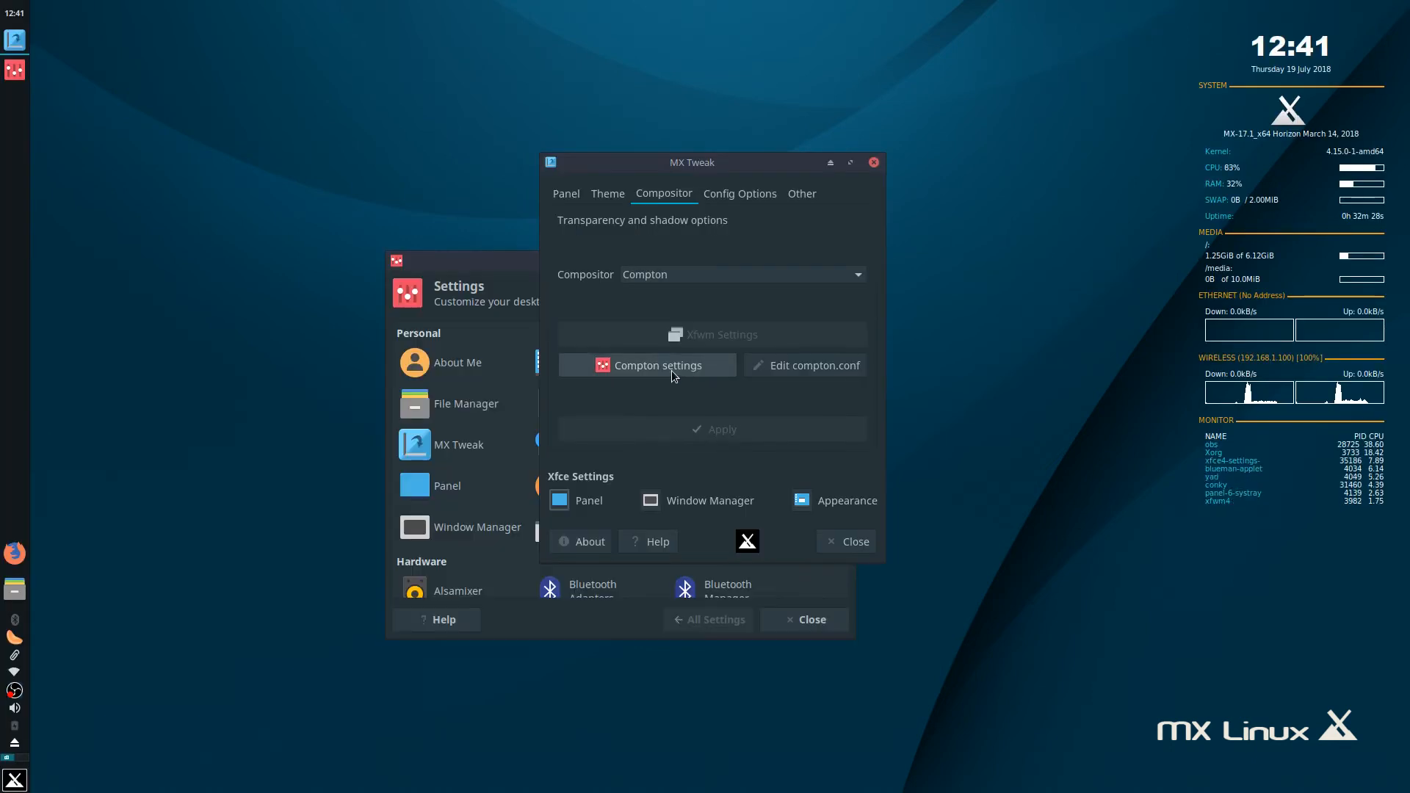
# Look through the shadow, opacity, fade and other options in the Compton settings, dismiss the updates notification, and cancel the dialog.
pyautogui.click(671, 370)
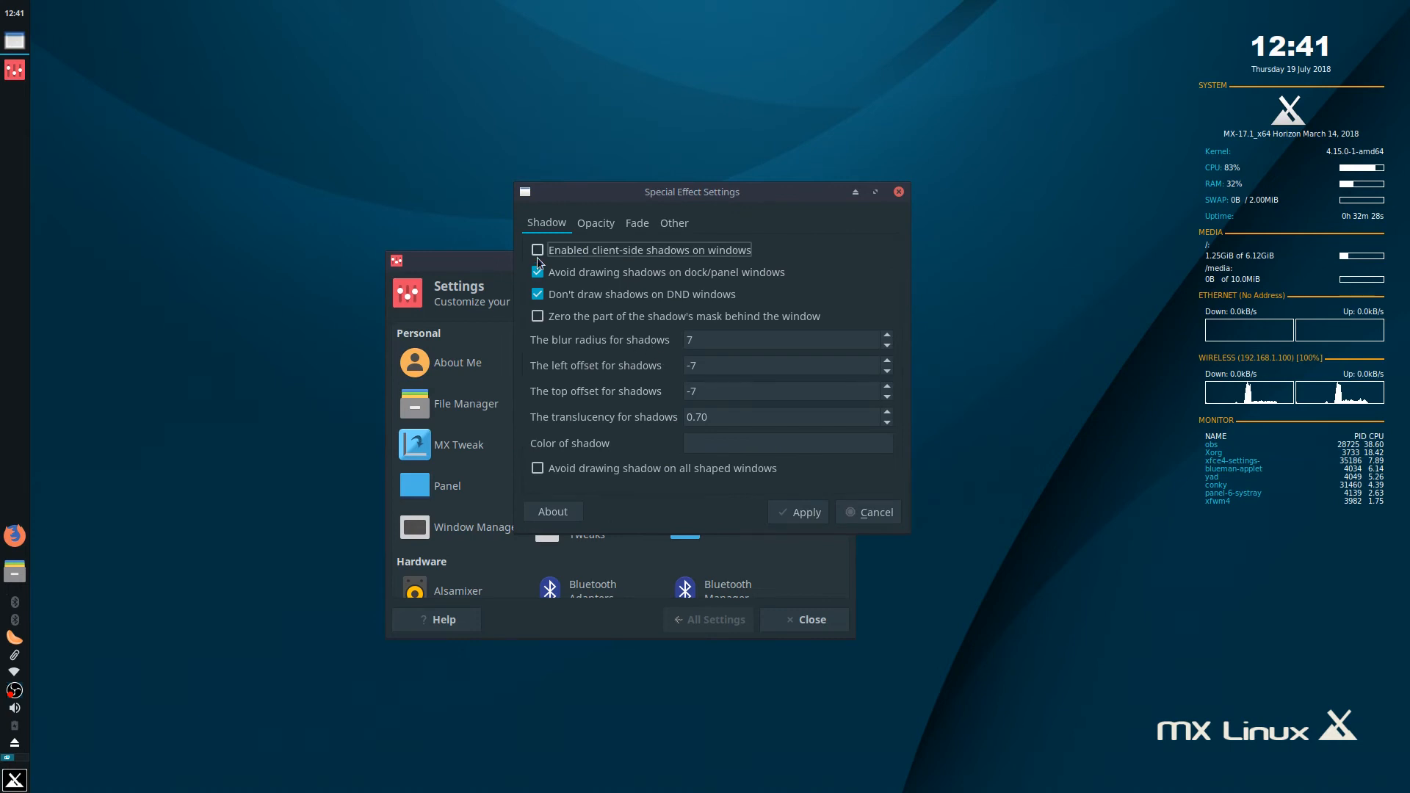
pyautogui.click(592, 224)
pyautogui.click(636, 225)
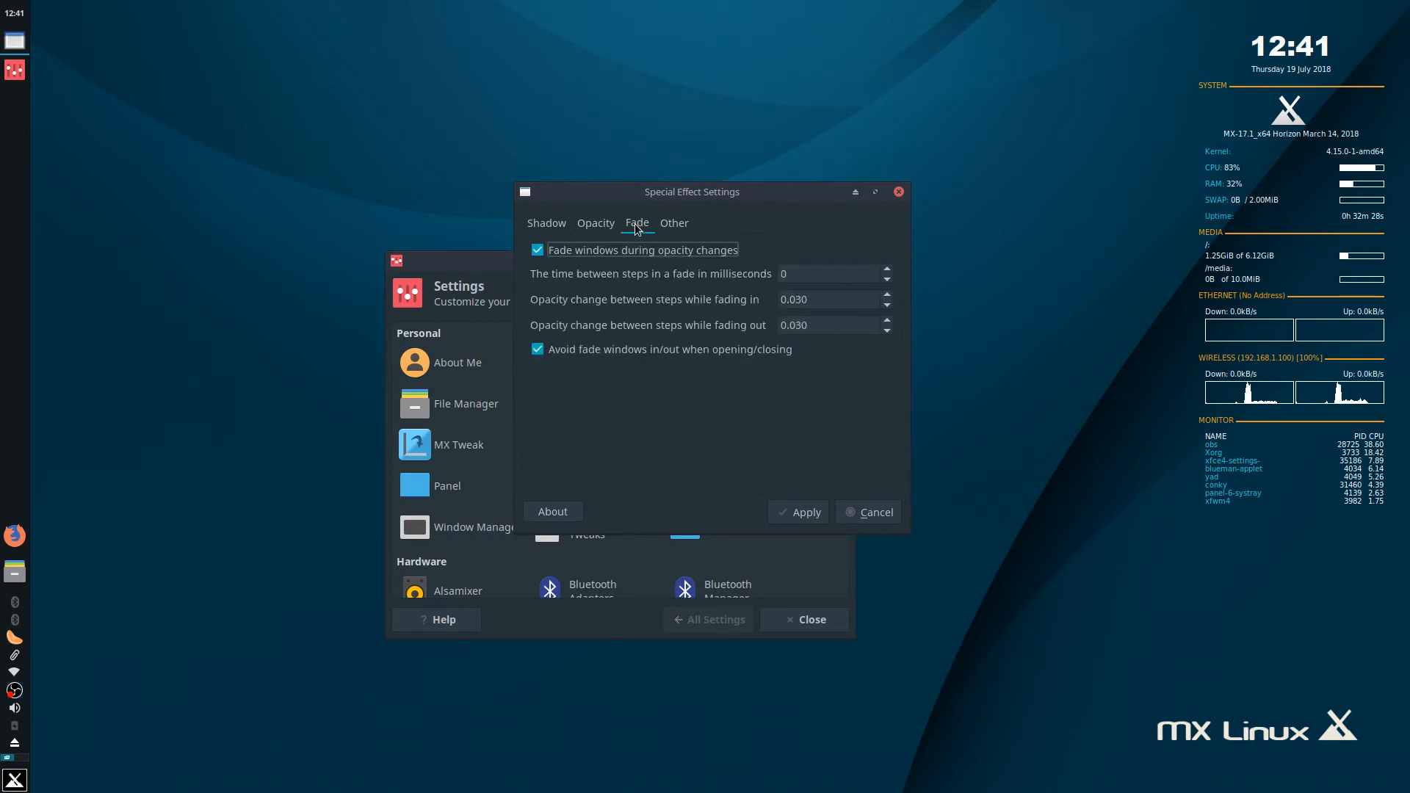
pyautogui.click(690, 225)
pyautogui.click(647, 223)
pyautogui.click(567, 225)
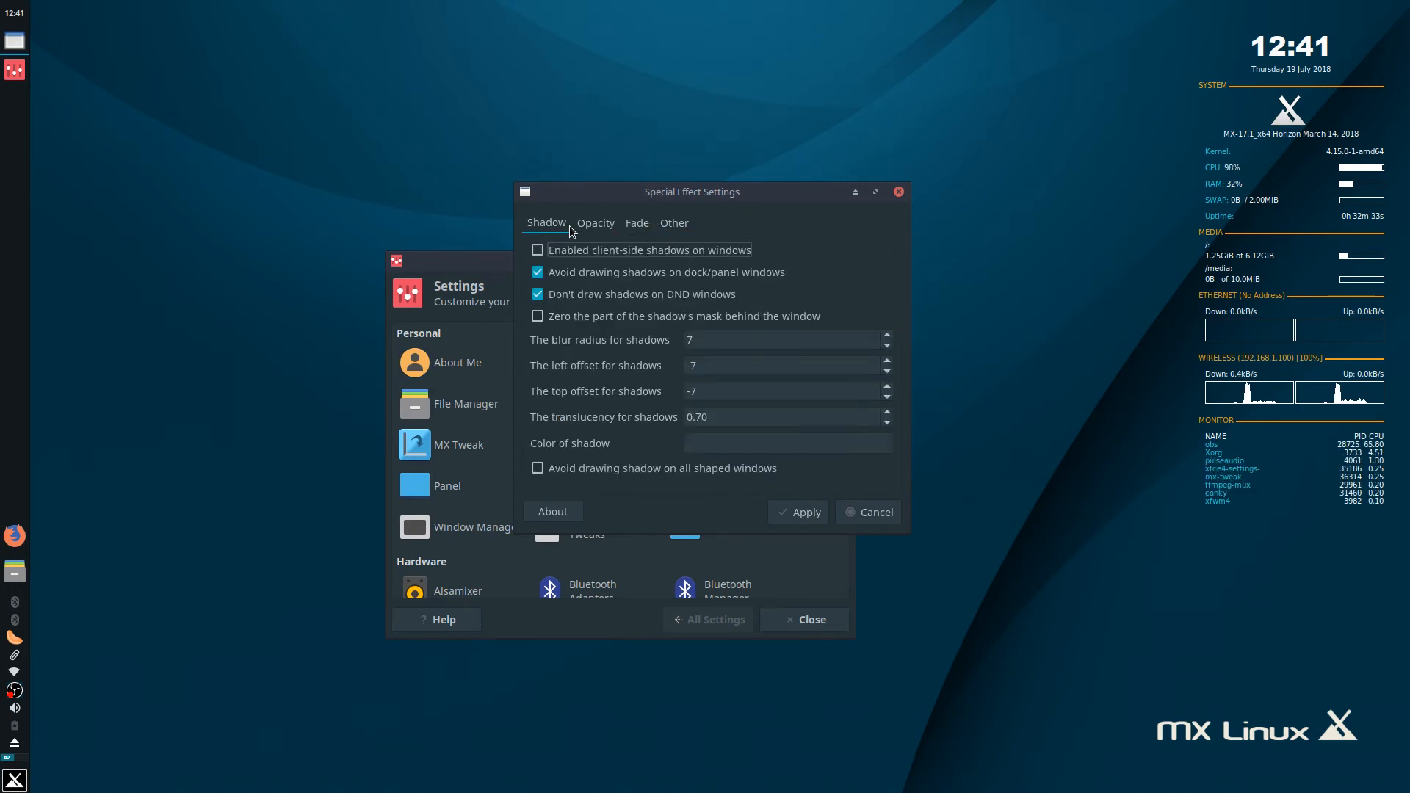
pyautogui.click(574, 227)
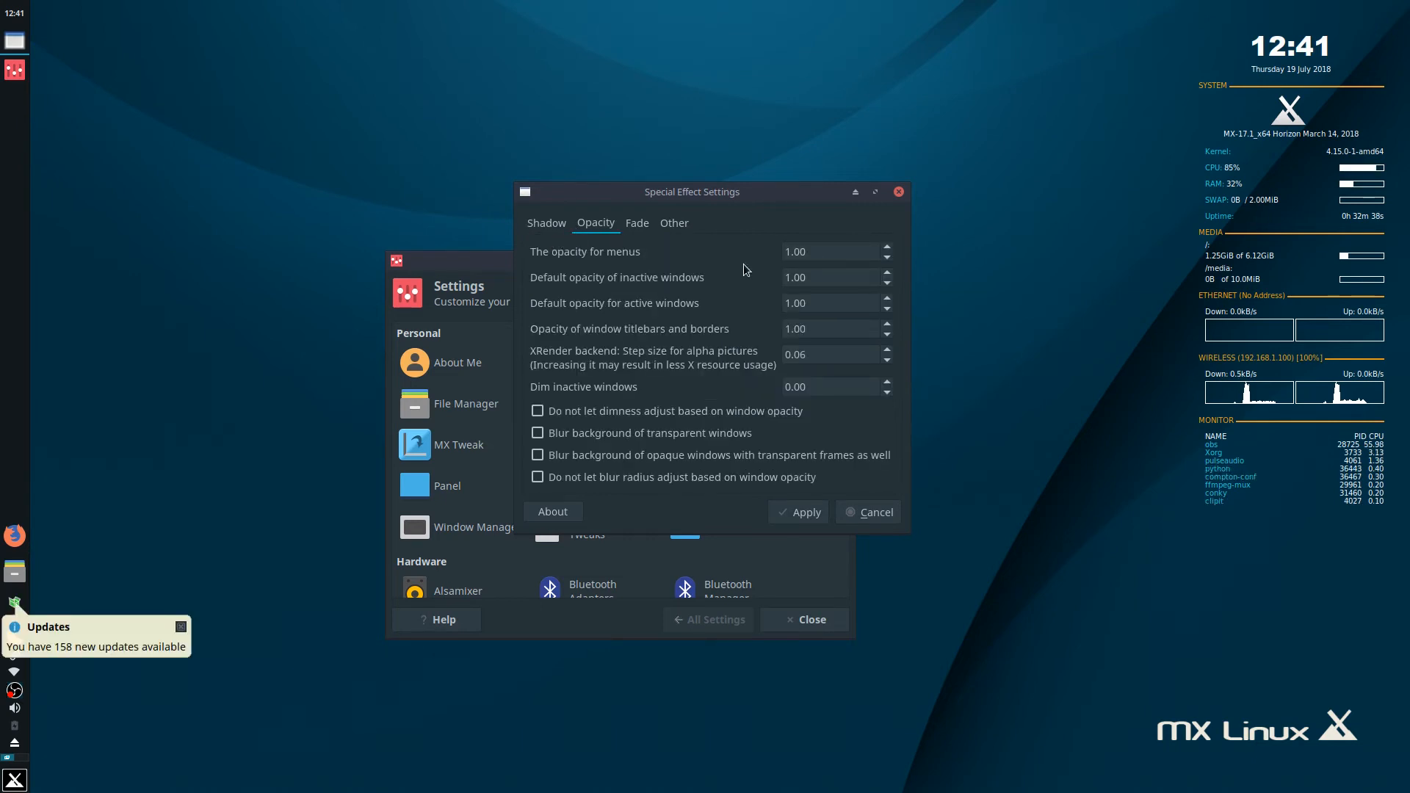
pyautogui.click(181, 628)
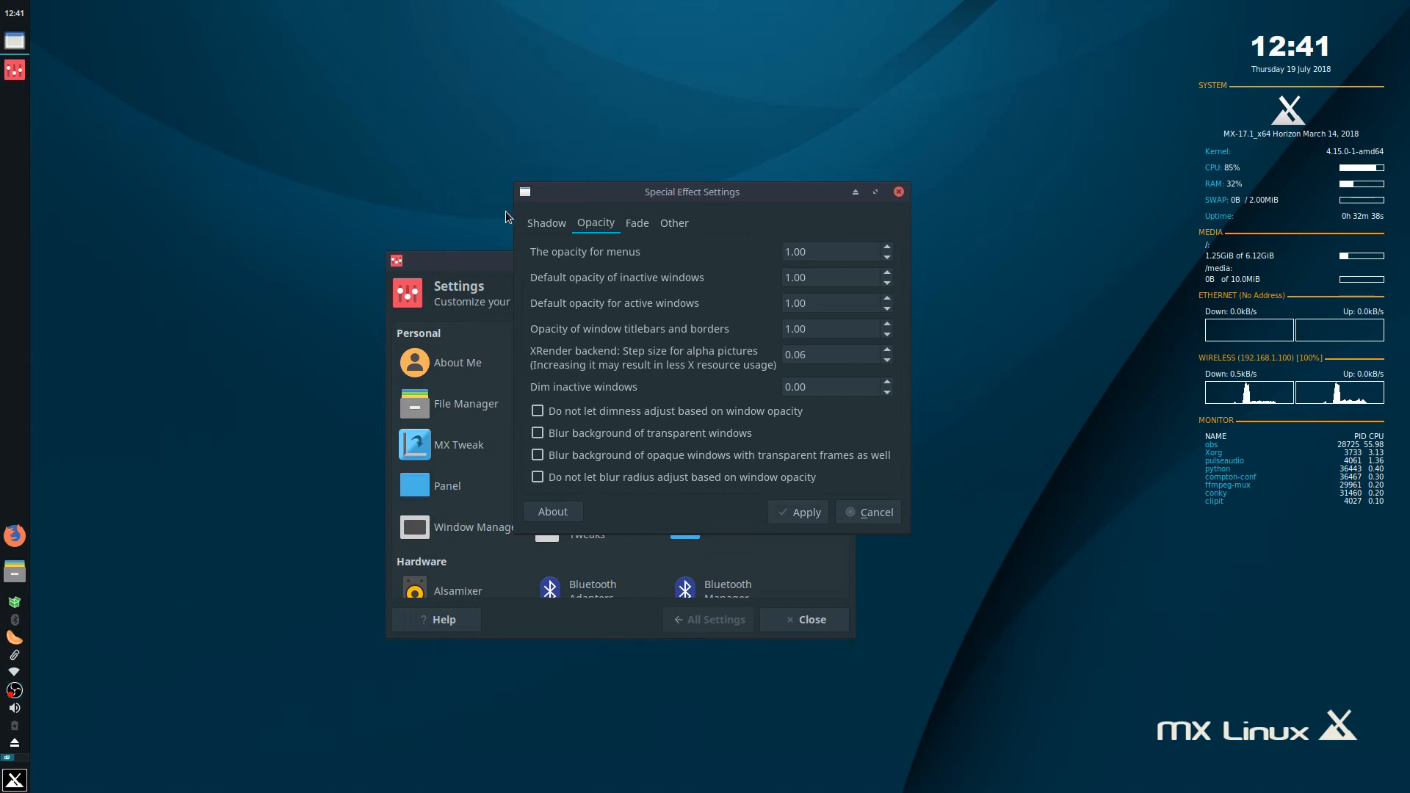
pyautogui.click(546, 222)
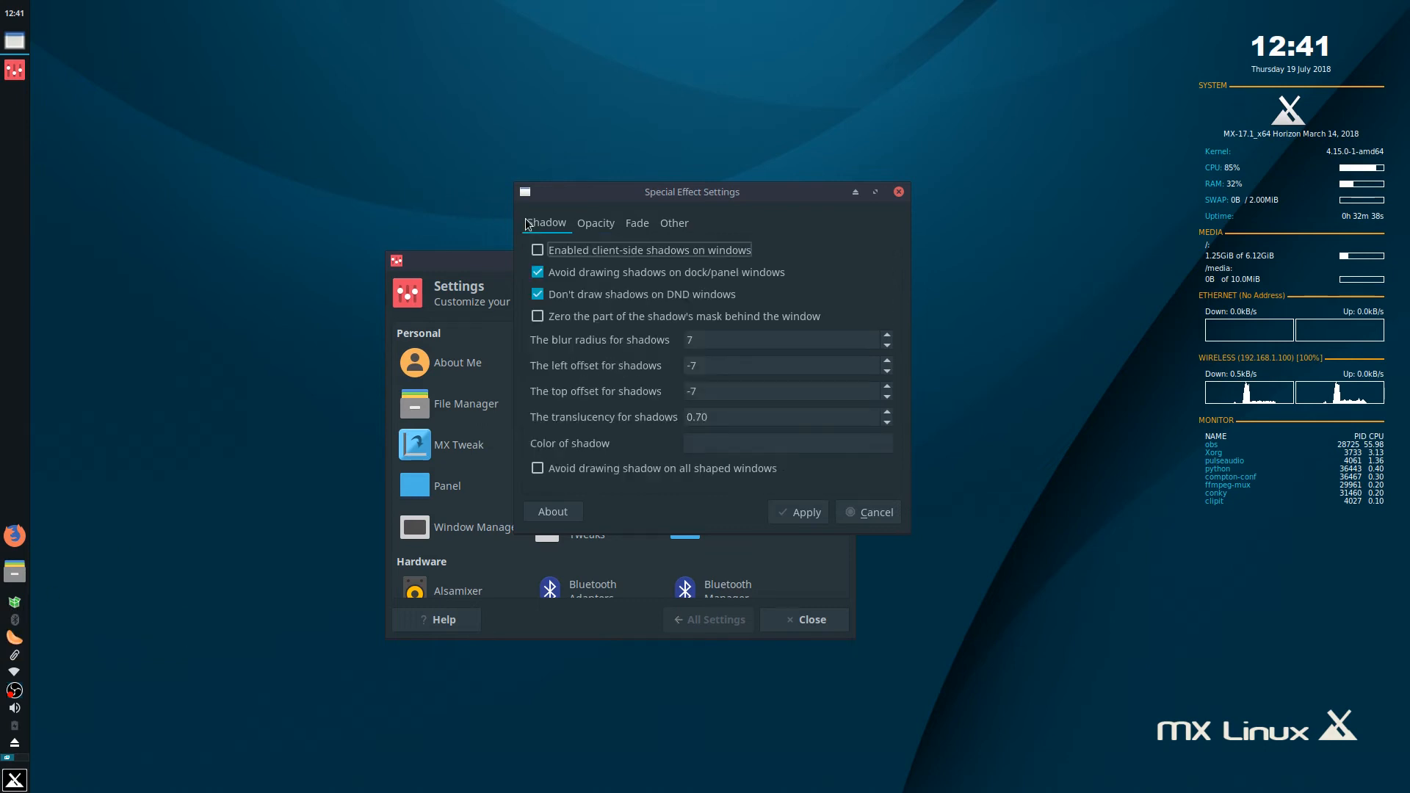
pyautogui.click(874, 516)
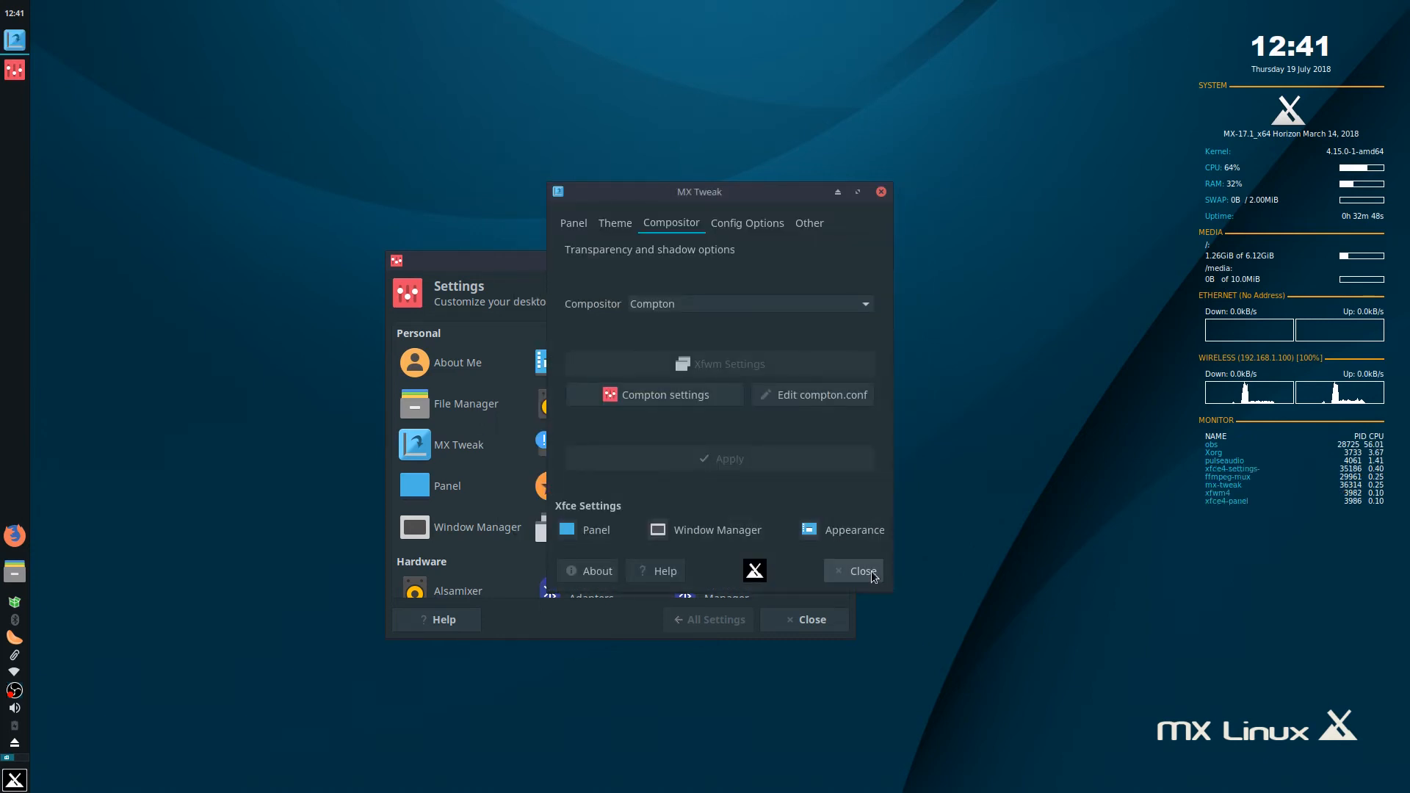
# Review the configuration, other and theme options in MX Tweak, including the list of theme sets, and close MX Tweak.
pyautogui.click(747, 225)
pyautogui.click(802, 224)
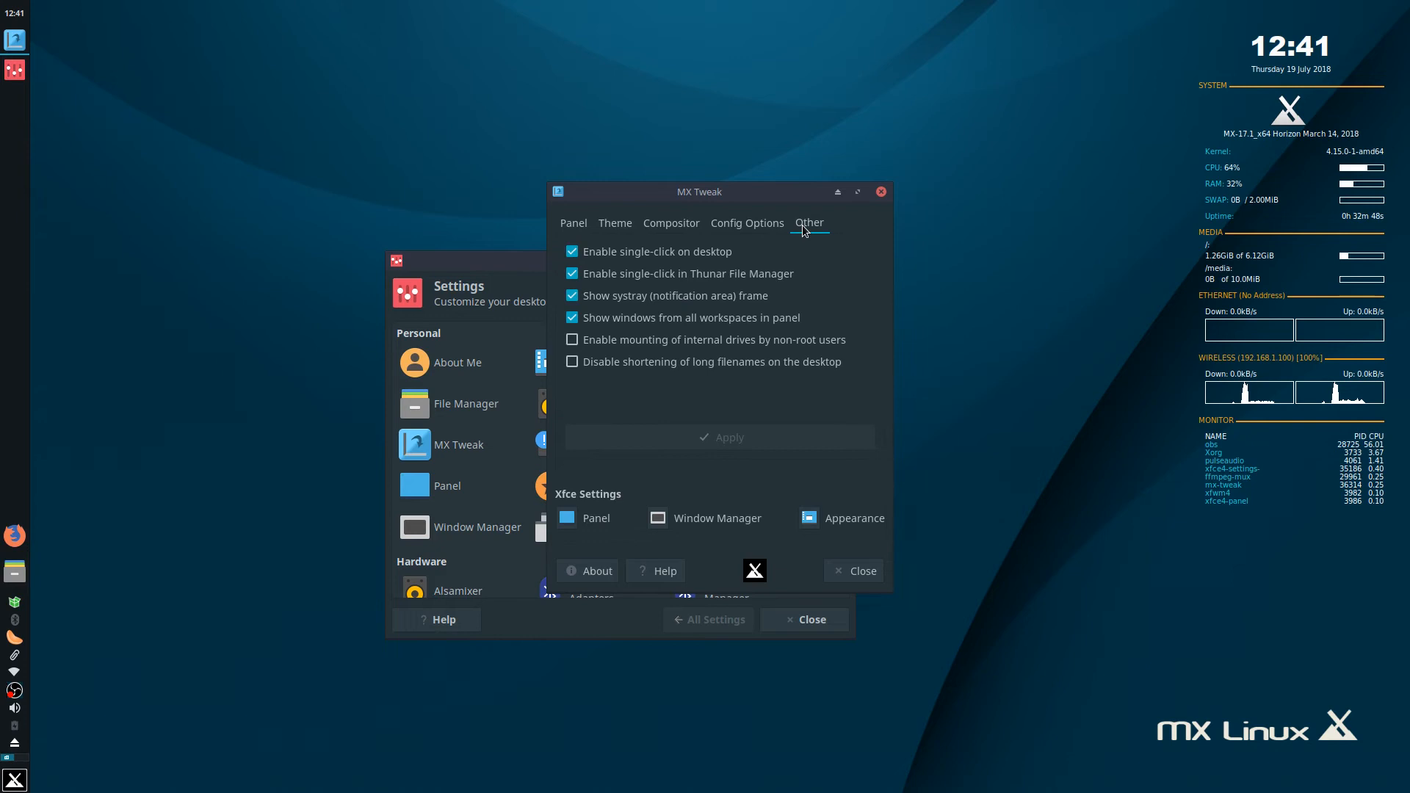
pyautogui.click(611, 224)
pyautogui.click(618, 263)
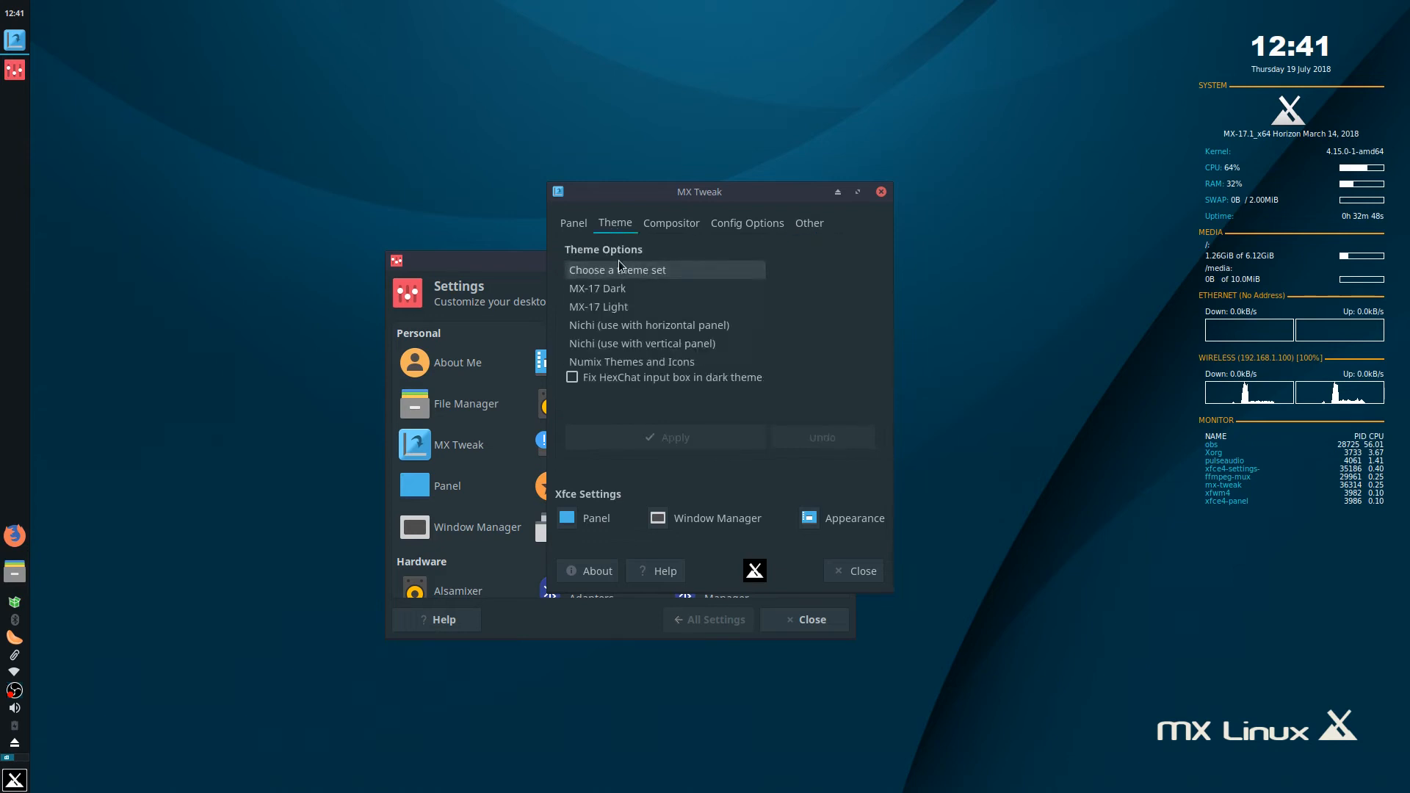
pyautogui.click(619, 265)
pyautogui.click(619, 264)
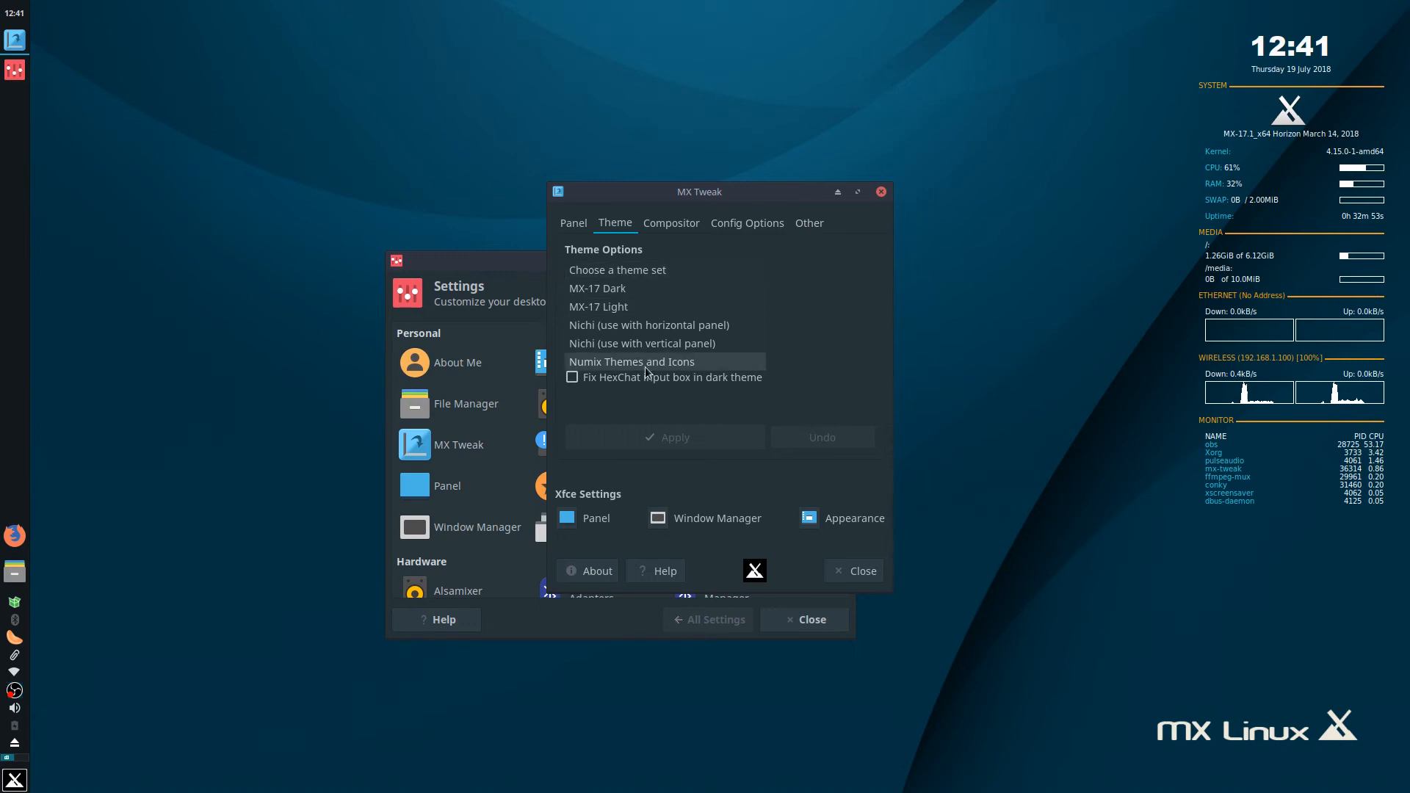
pyautogui.click(872, 219)
pyautogui.click(881, 193)
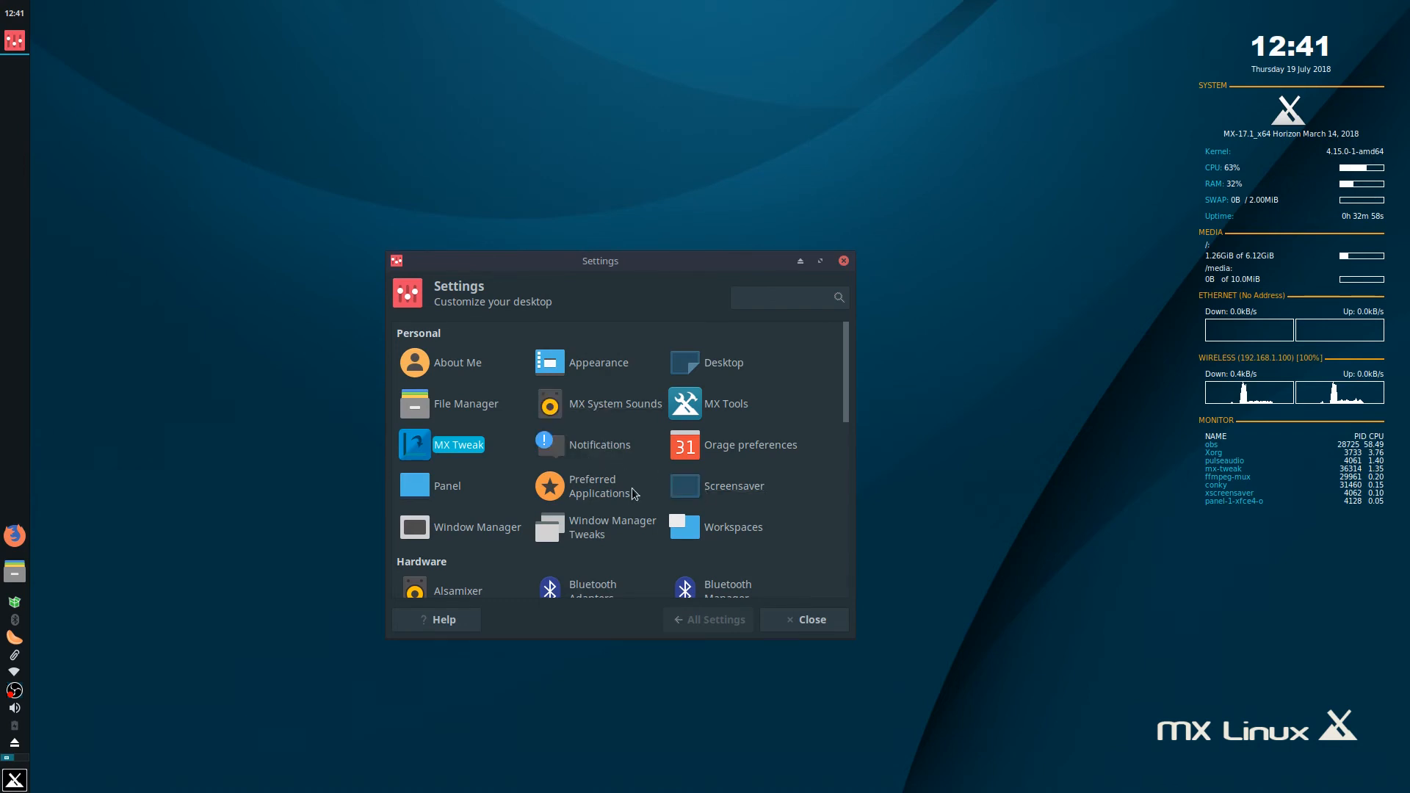
# Open Preferred Applications, look at the web browser choices keeping Mozilla Firefox, and return to all settings.
pyautogui.click(587, 493)
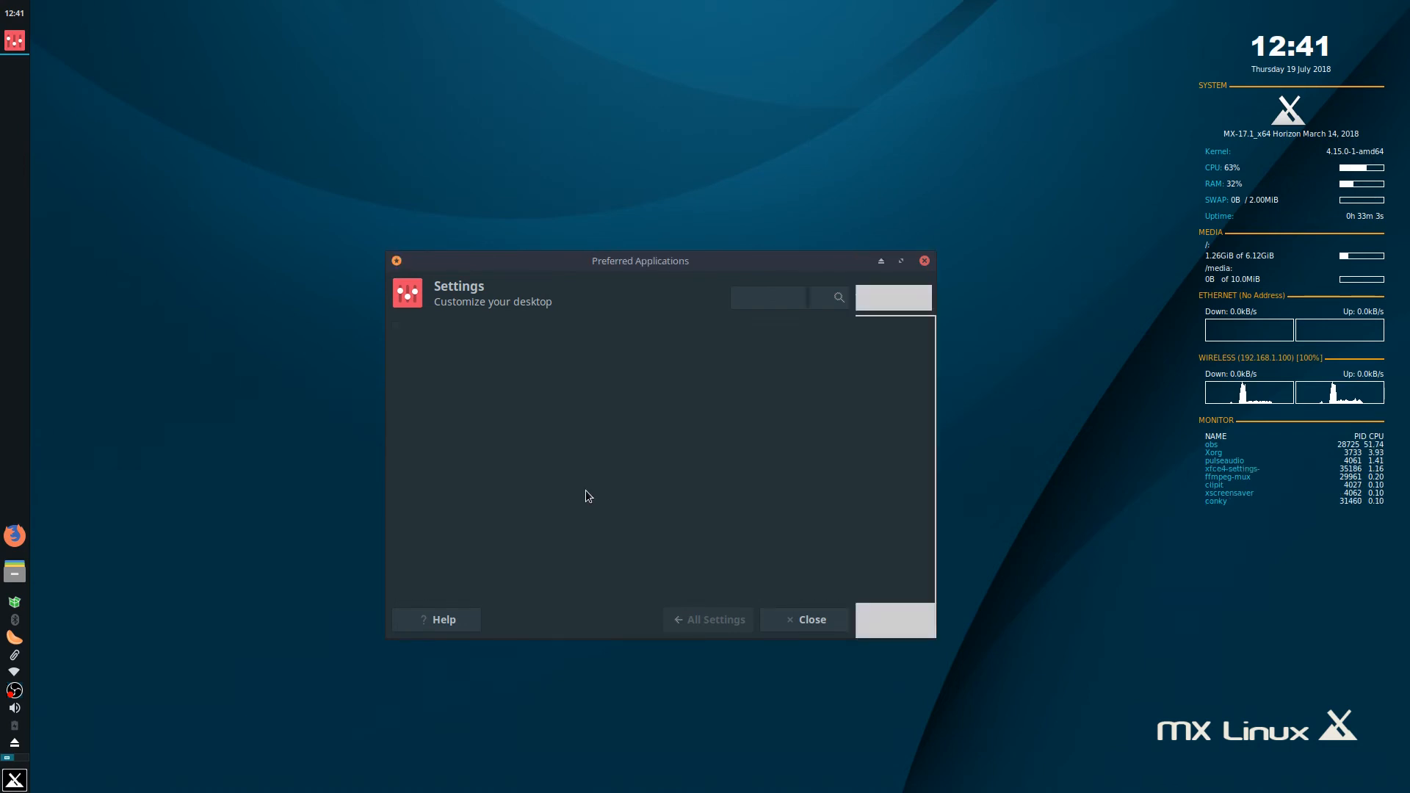
pyautogui.click(467, 430)
pyautogui.click(544, 462)
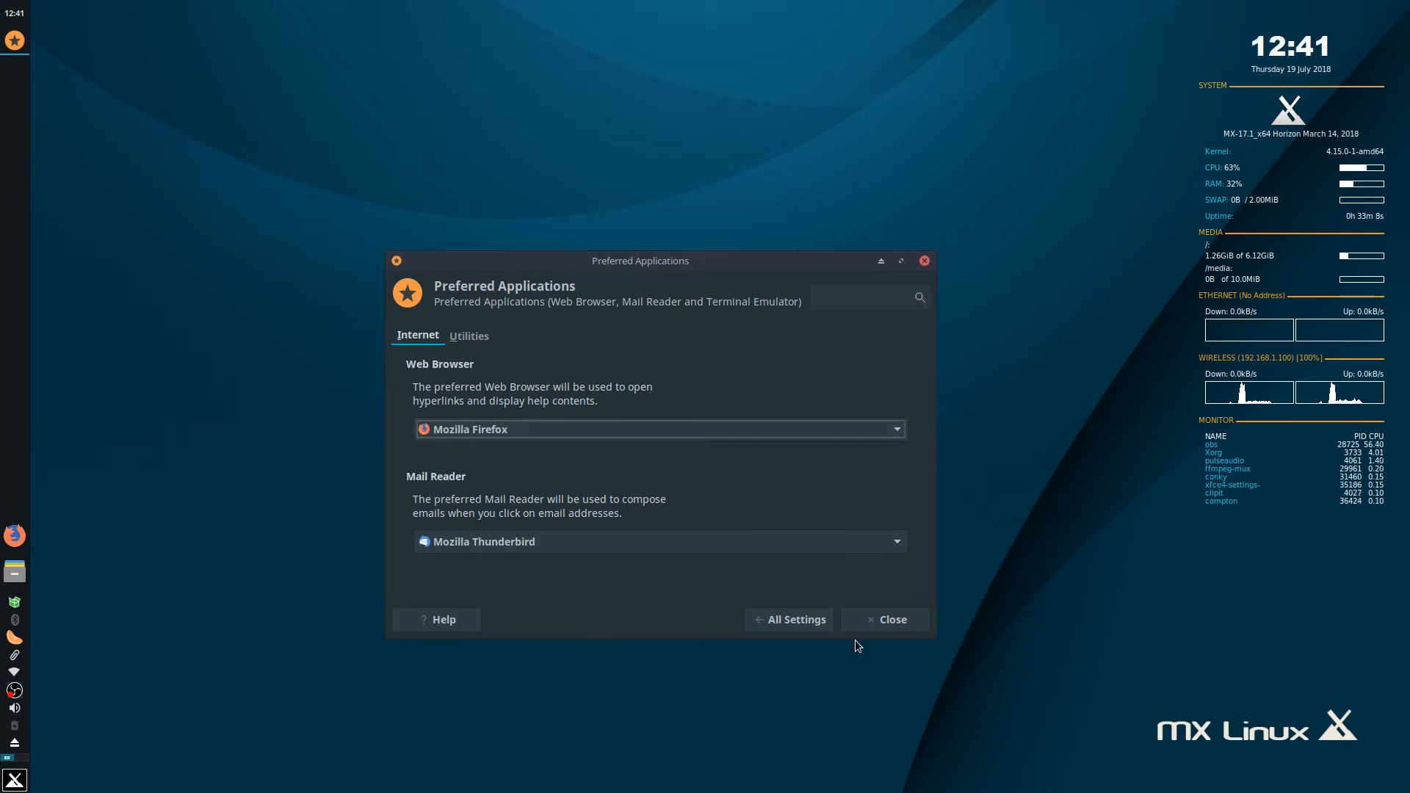
pyautogui.click(801, 623)
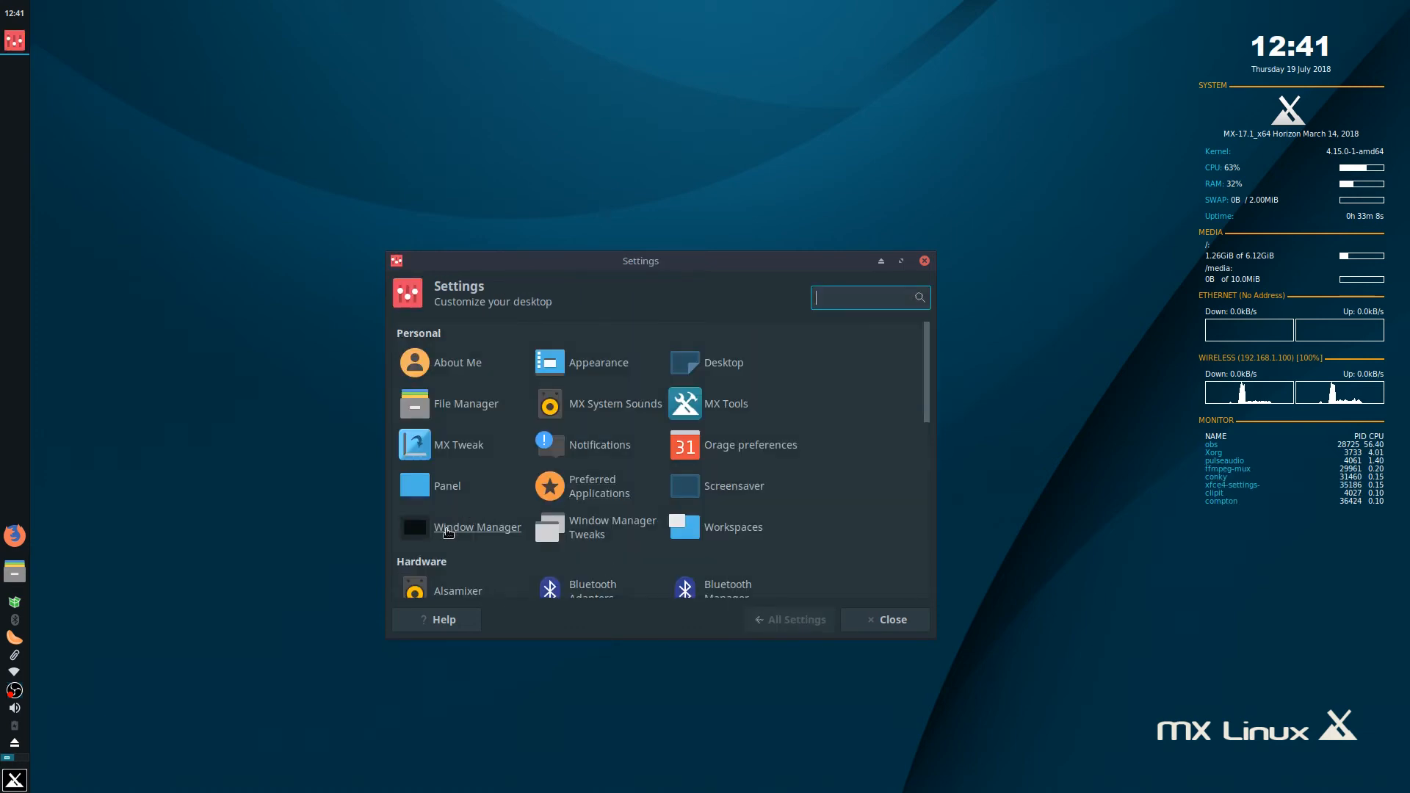
# Open the Window Manager settings and try the Arc-Darker-hdpi theme before going back to Arc-Darker.
pyautogui.click(446, 527)
pyautogui.click(465, 413)
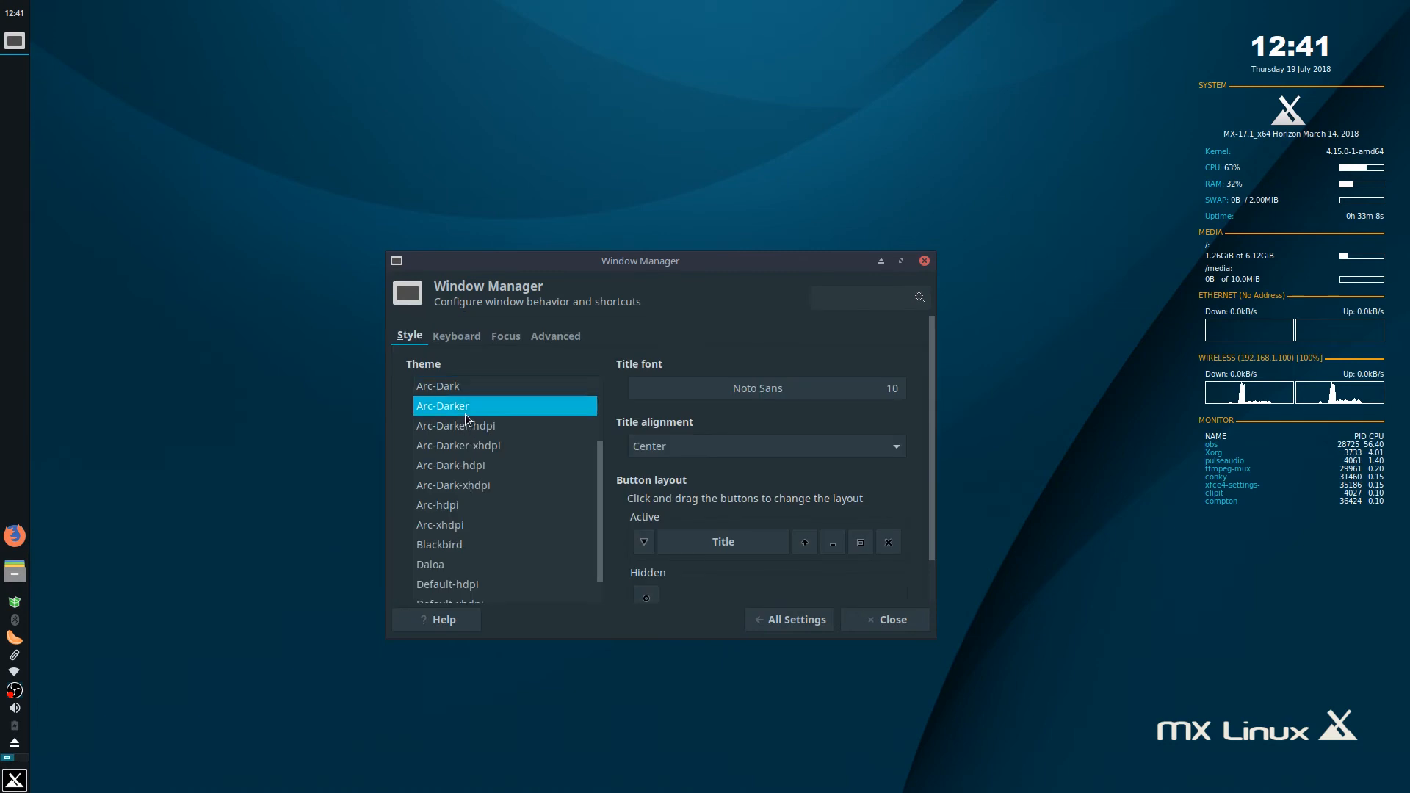
pyautogui.click(467, 425)
pyautogui.press('Up')
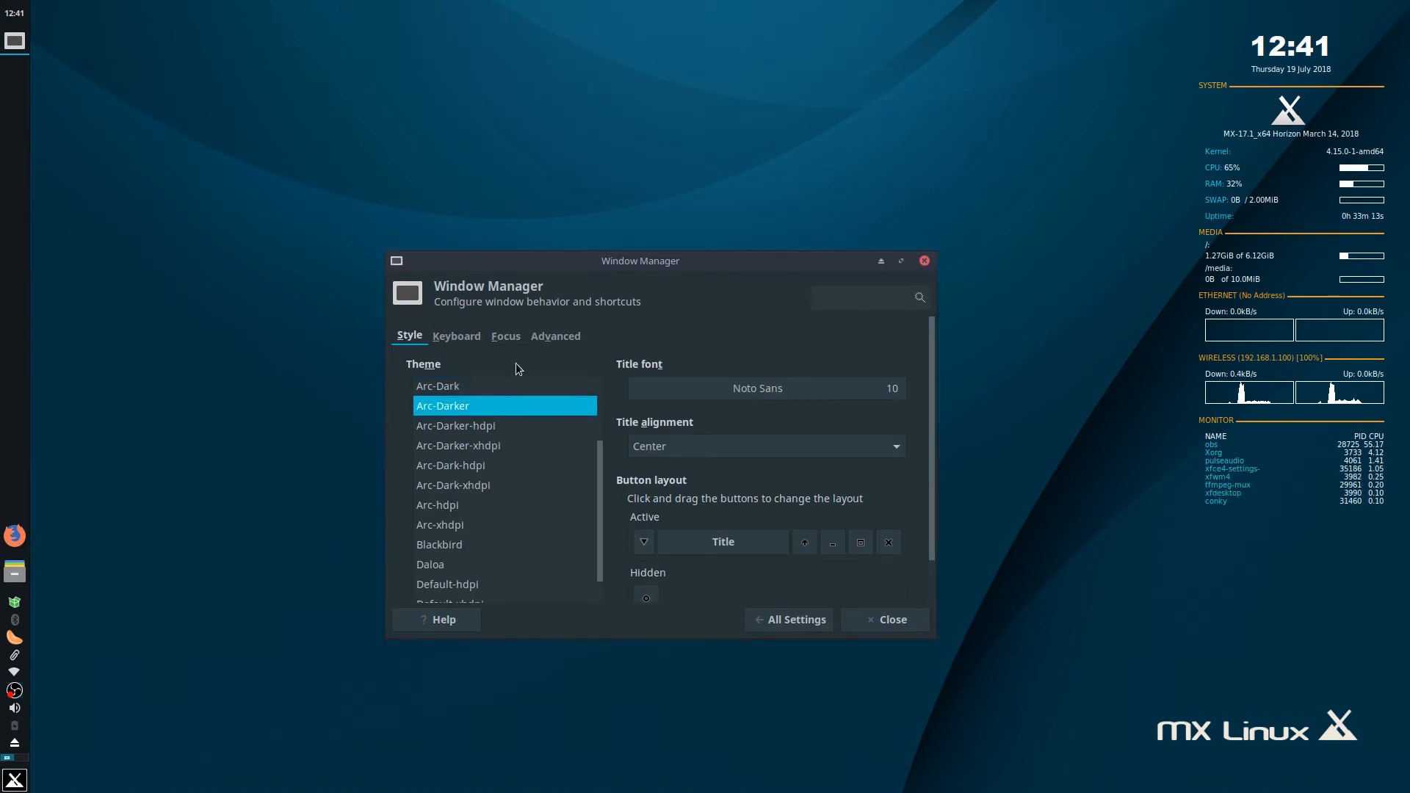
# Preview the window themes one by one from Kokodi near the end of the list up through Blackbird to Arc-Darker-hdpi.
pyautogui.scroll(-3, 478, 434)
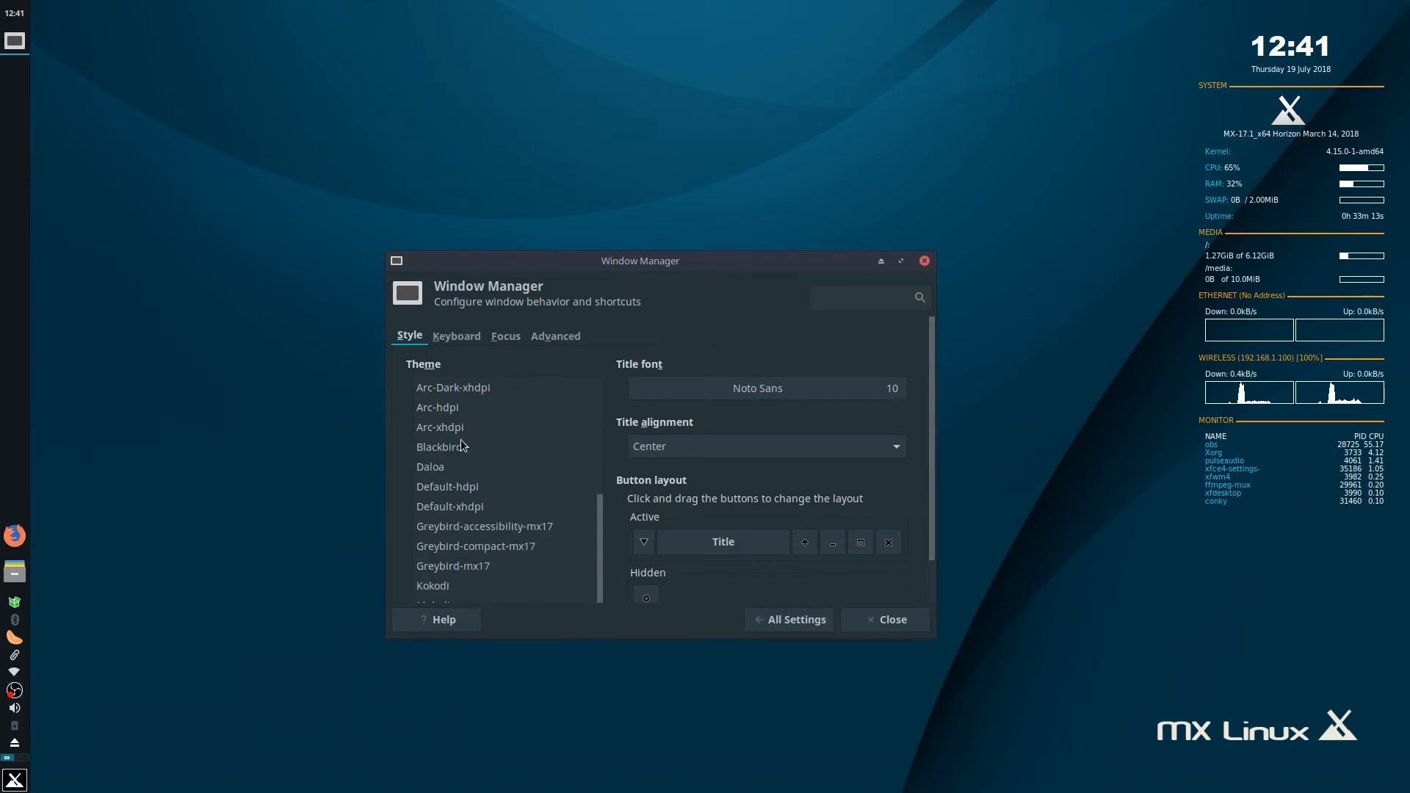
pyautogui.click(429, 588)
pyautogui.press('Down')
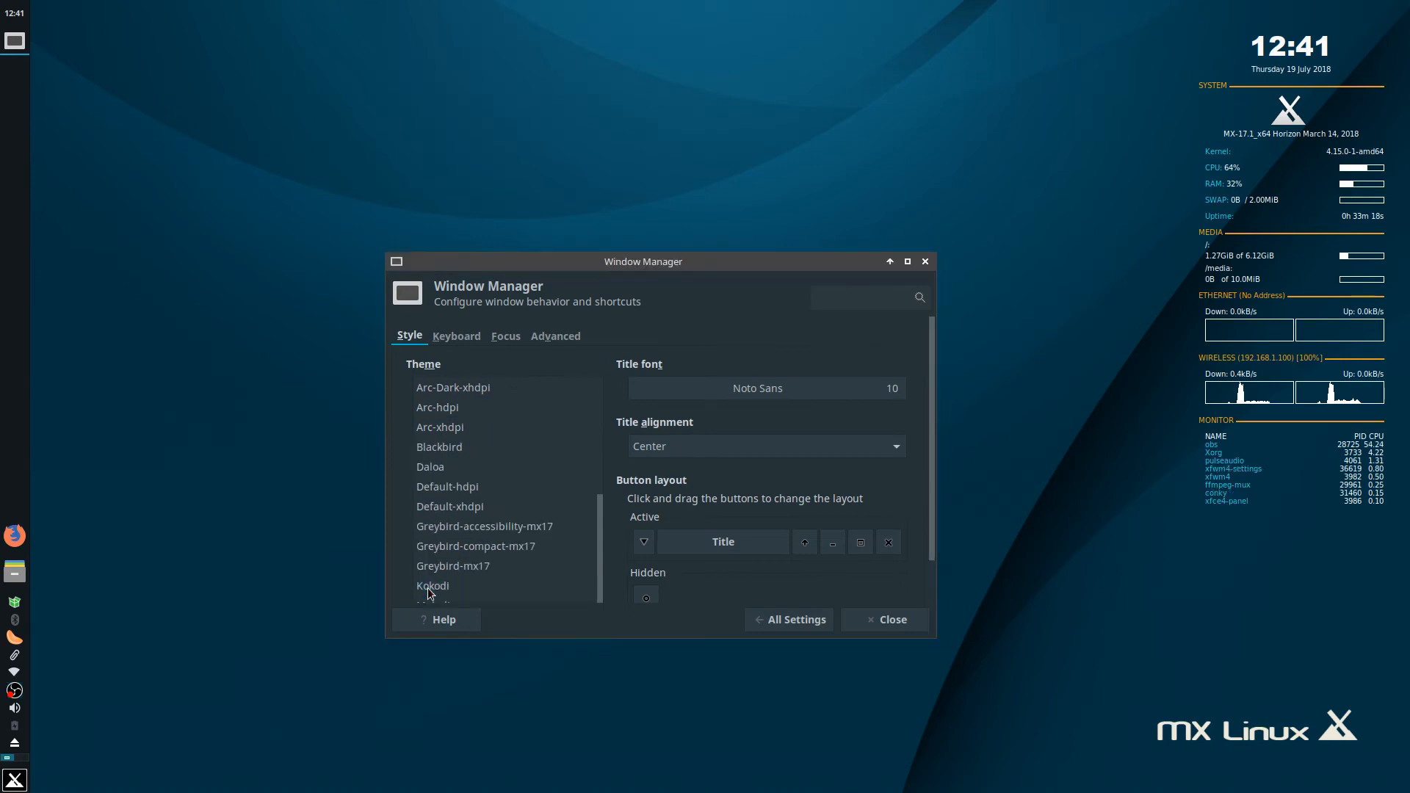
pyautogui.press('Up')
pyautogui.press('Up')
pyautogui.press('Up')
pyautogui.press('Up')
pyautogui.press('Up')
pyautogui.press('Up')
pyautogui.press('Up')
pyautogui.press('Up')
pyautogui.press('Up')
pyautogui.press('Up')
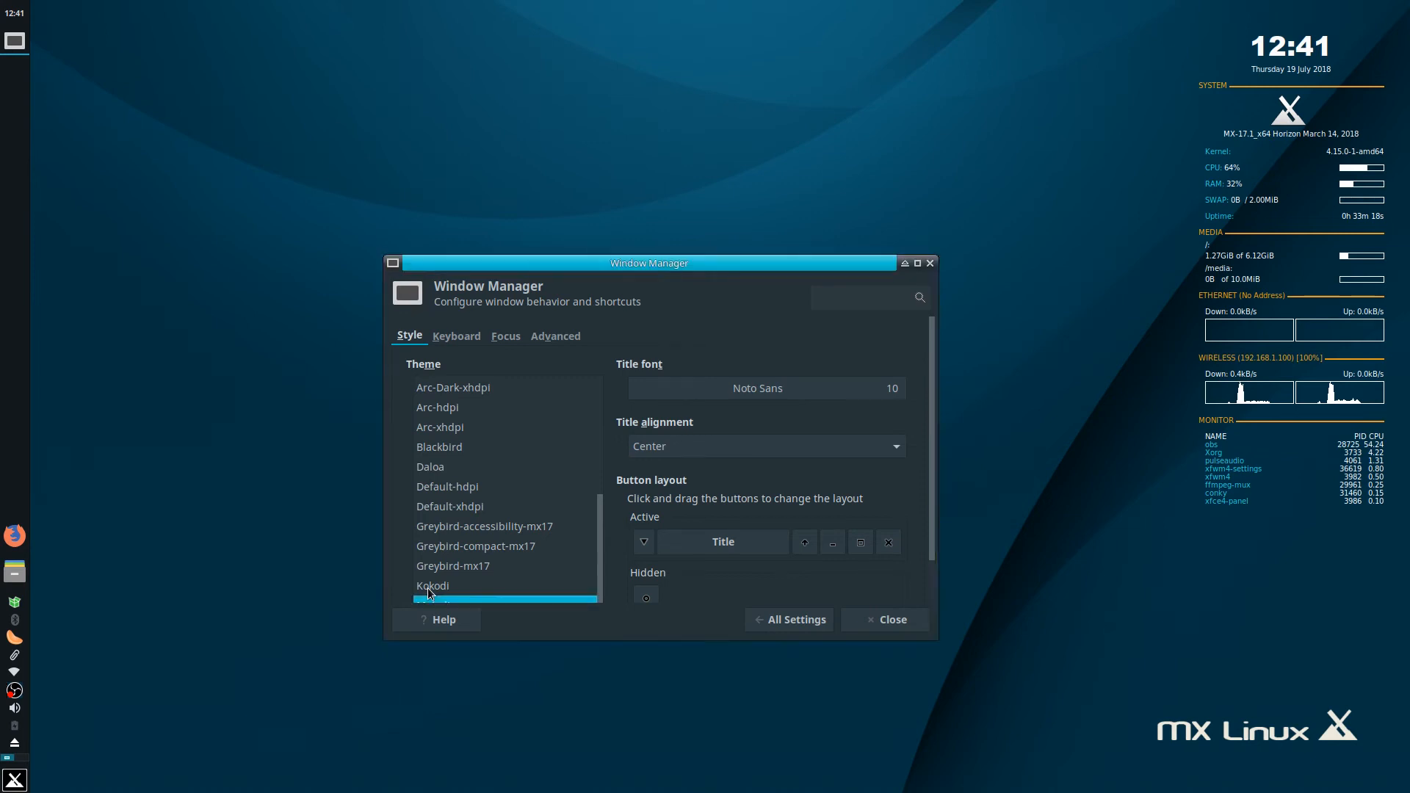
pyautogui.press('Up')
pyautogui.press('Up')
pyautogui.press('Up')
pyautogui.press('Down')
pyautogui.press('Down')
pyautogui.press('Down')
pyautogui.press('Down')
pyautogui.press('Down')
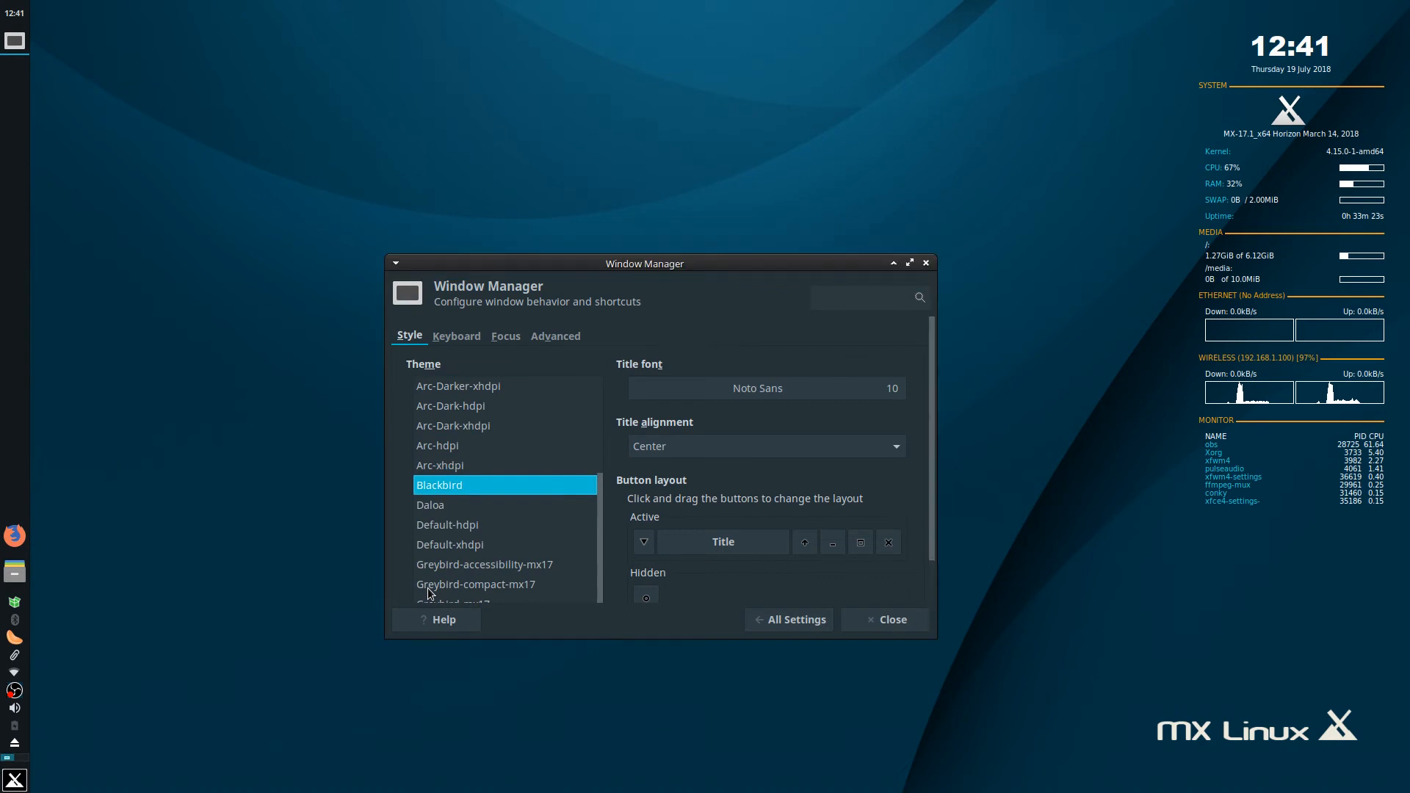
pyautogui.press('Up')
pyautogui.press('Up')
pyautogui.press('Up')
pyautogui.press('Up')
pyautogui.press('Up')
pyautogui.press('Up')
pyautogui.press('Up')
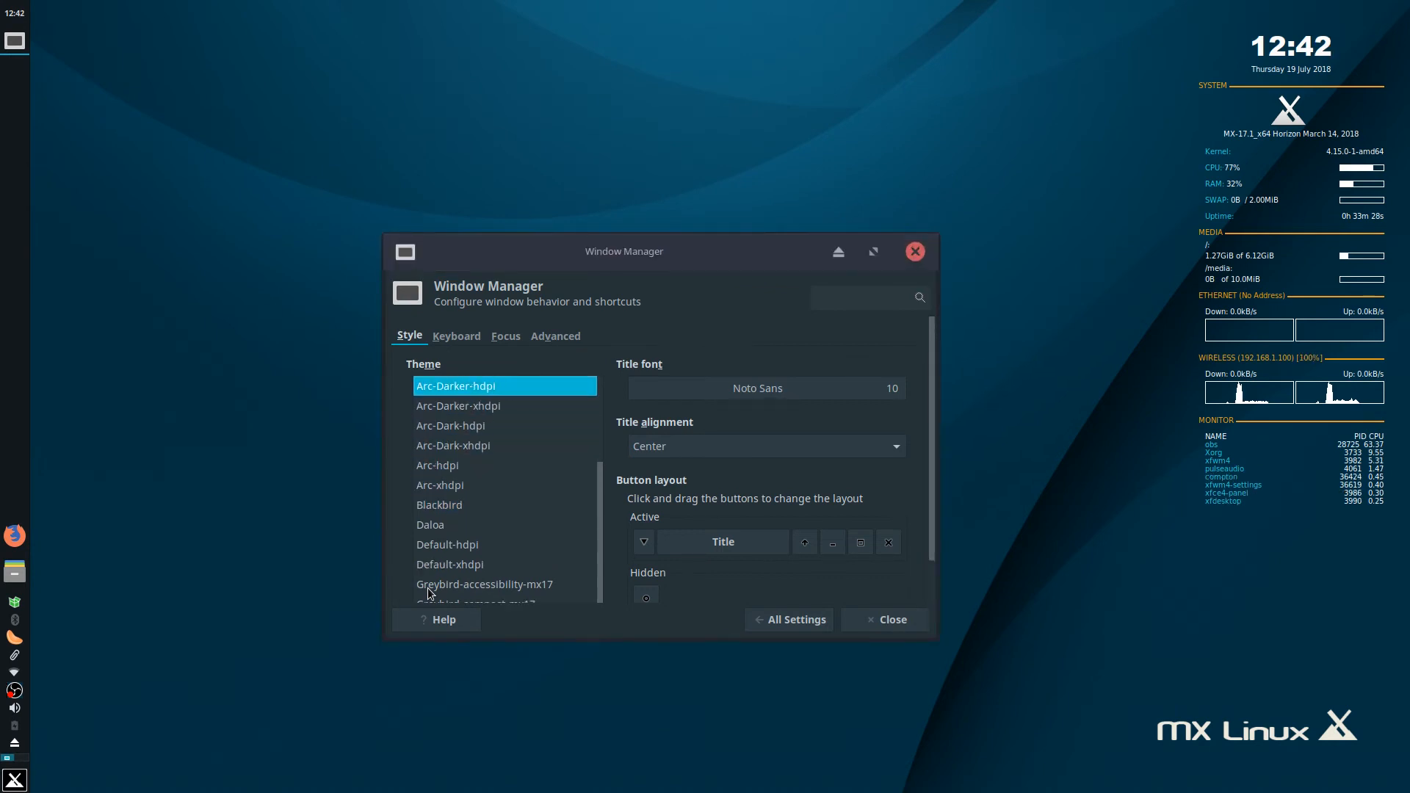
# Continue through the remaining window themes toward the start of the list and set the theme to Adapta.
pyautogui.press('Up')
pyautogui.press('Up')
pyautogui.press('Up')
pyautogui.press('Up')
pyautogui.press('Up')
pyautogui.press('Up')
pyautogui.press('Up')
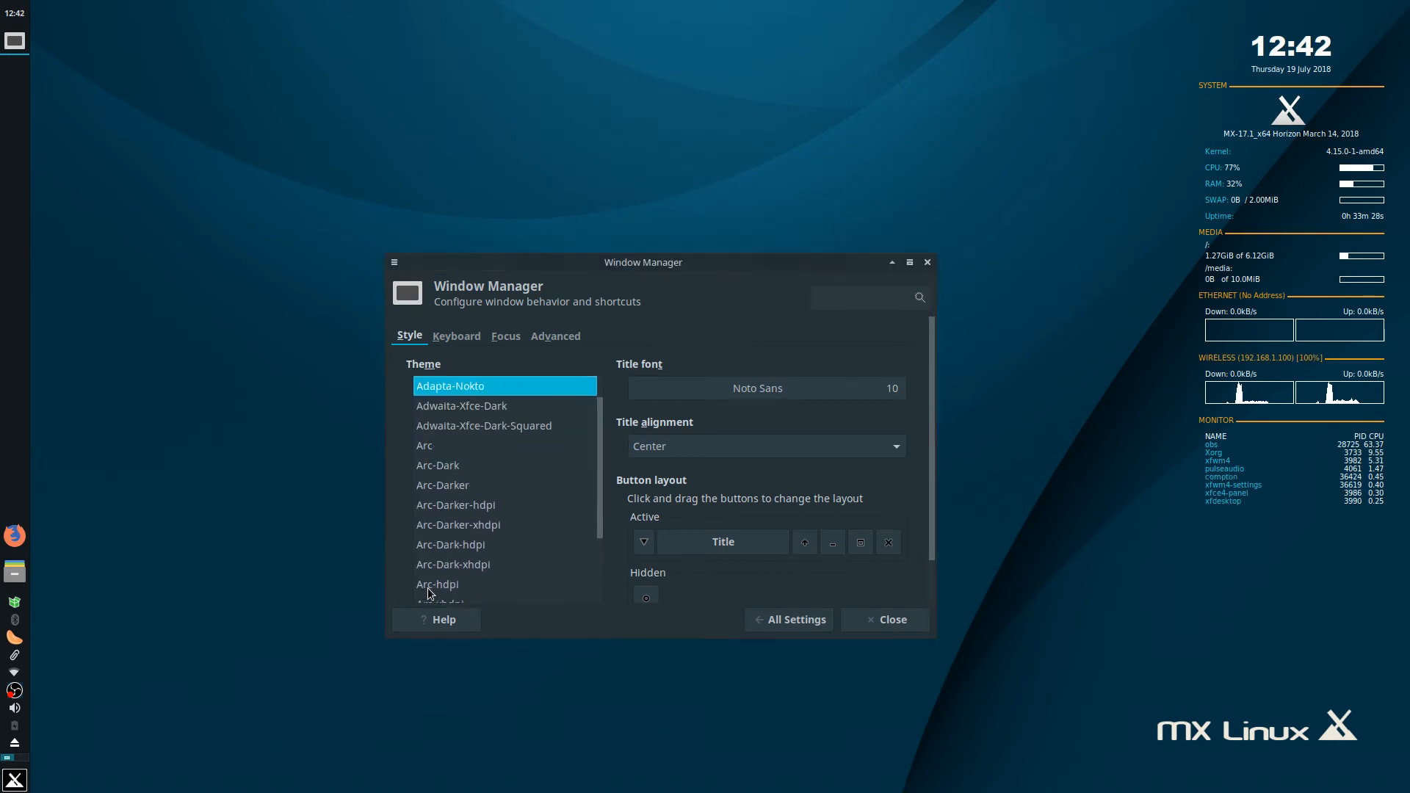
pyautogui.press('Down')
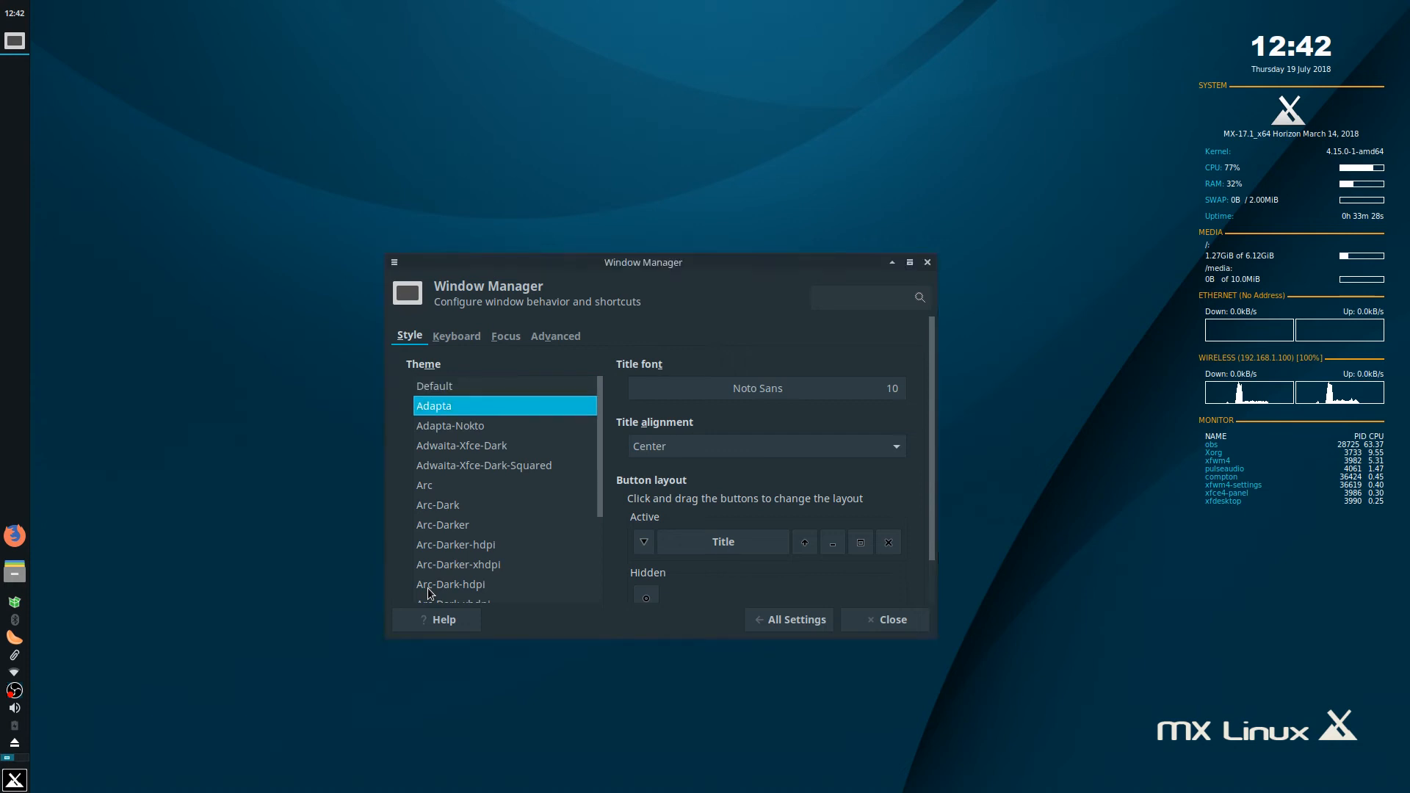
pyautogui.press('Up')
pyautogui.press('Down')
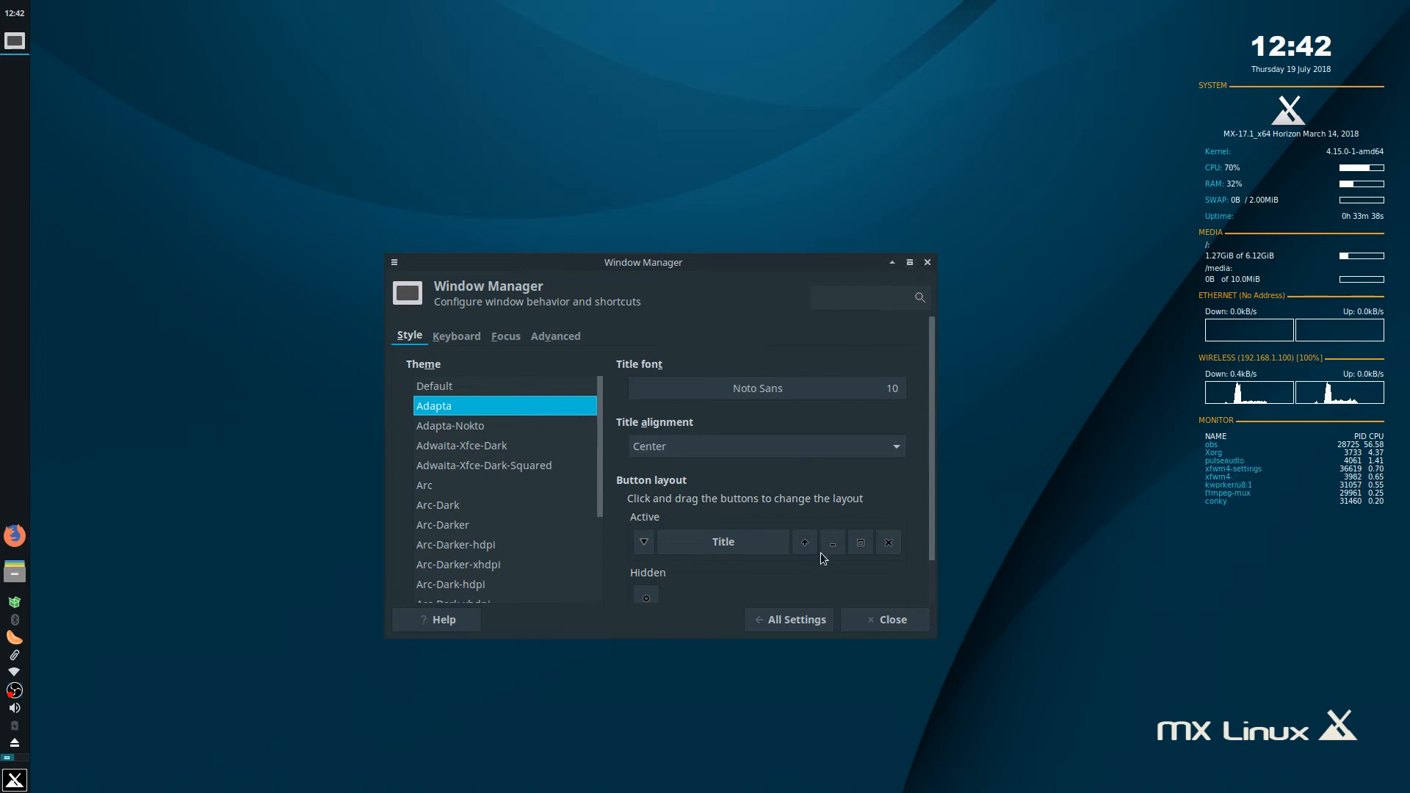
# Move the shade button from the active title bar layout to Hidden, and try Left title alignment before restoring Center.
pyautogui.moveTo(806, 543); pyautogui.dragTo(734, 596)
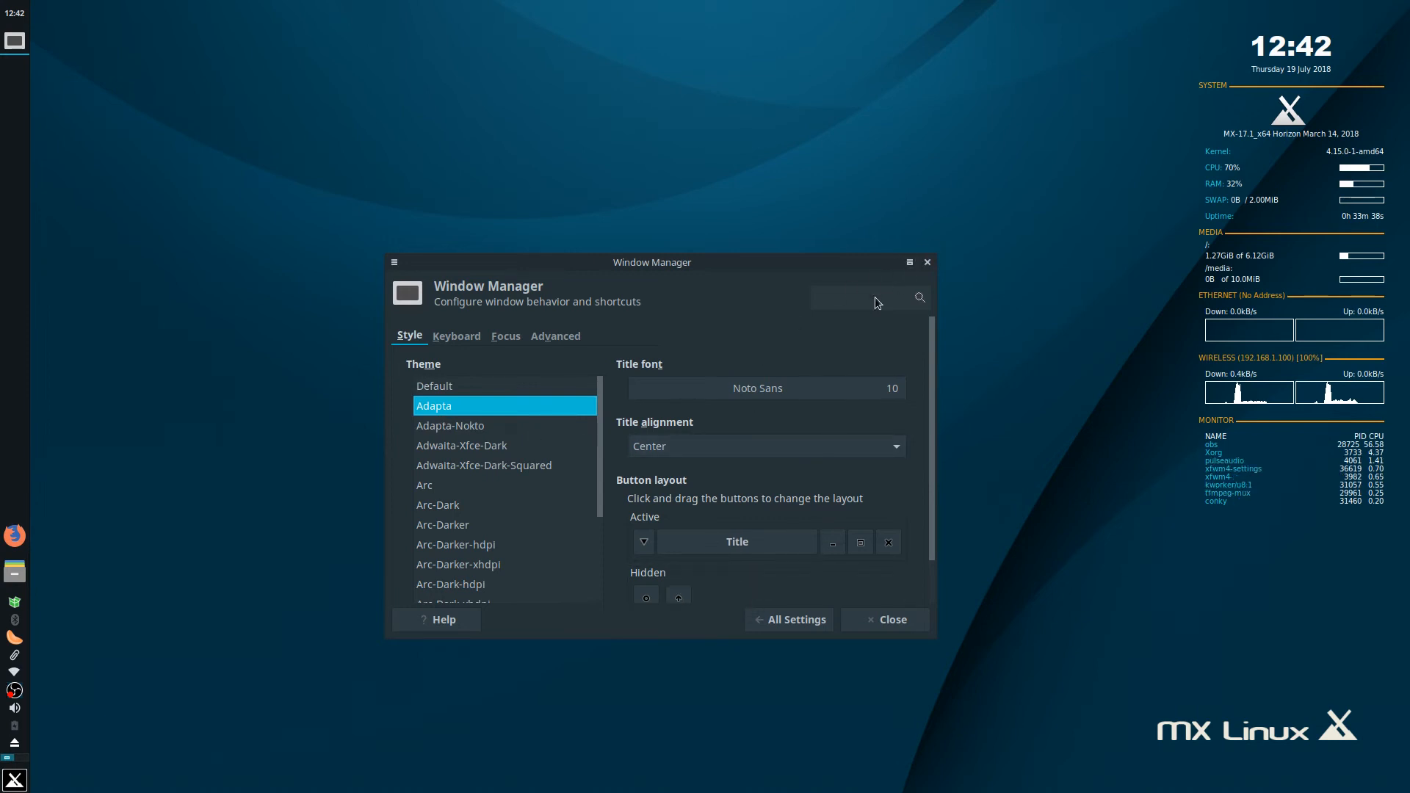
pyautogui.click(686, 453)
pyautogui.click(642, 424)
pyautogui.click(658, 447)
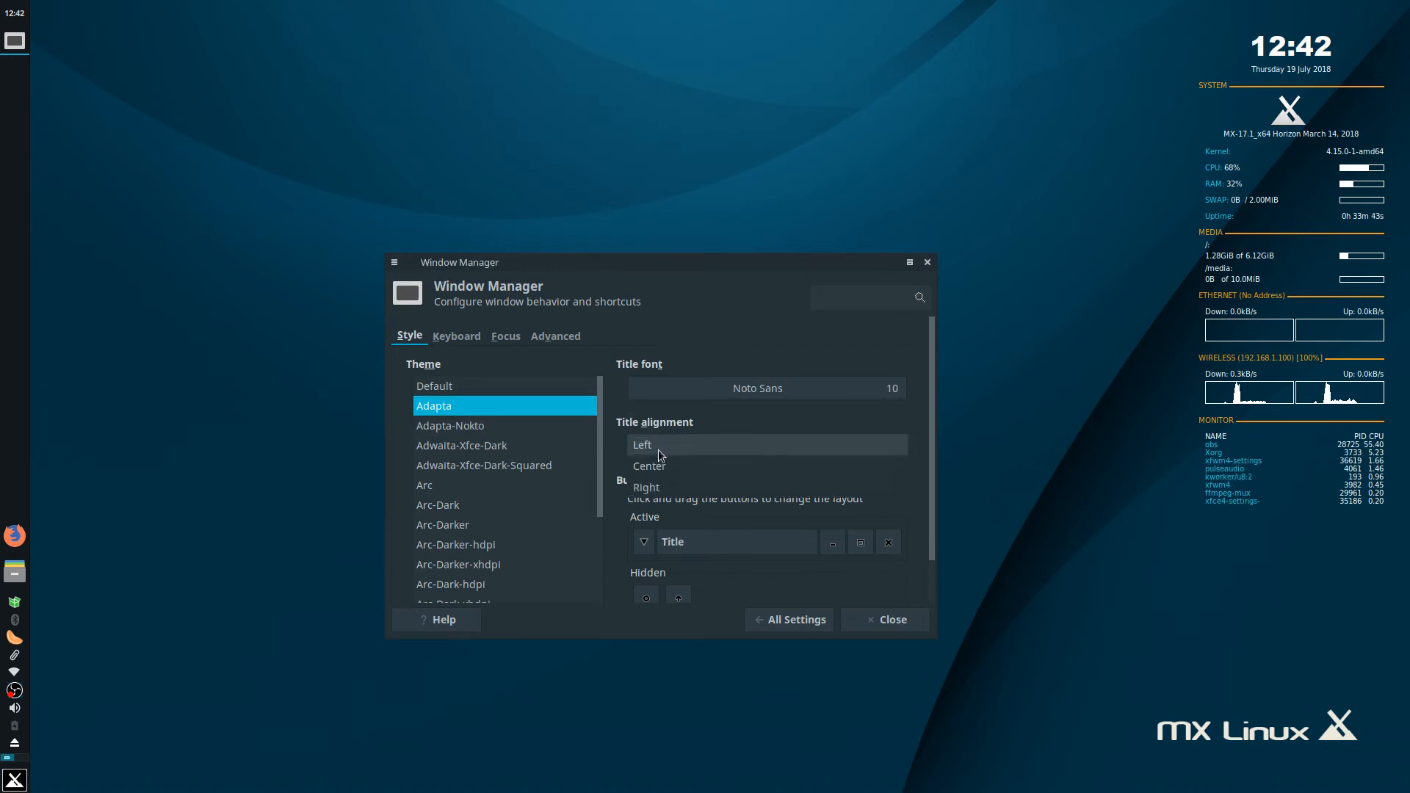
pyautogui.click(664, 470)
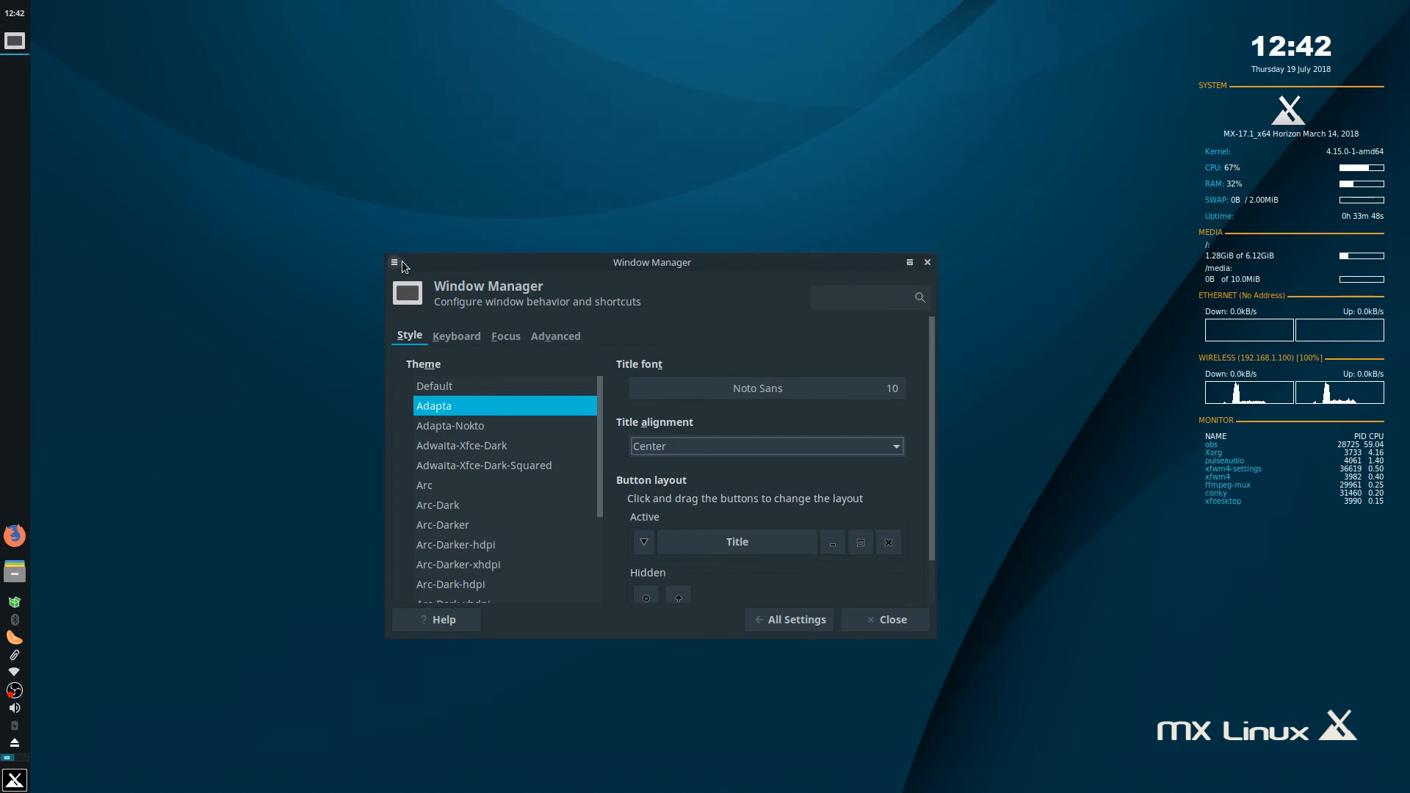
# Look through the Keyboard, Focus and Advanced window manager settings, and return to all settings.
pyautogui.click(456, 337)
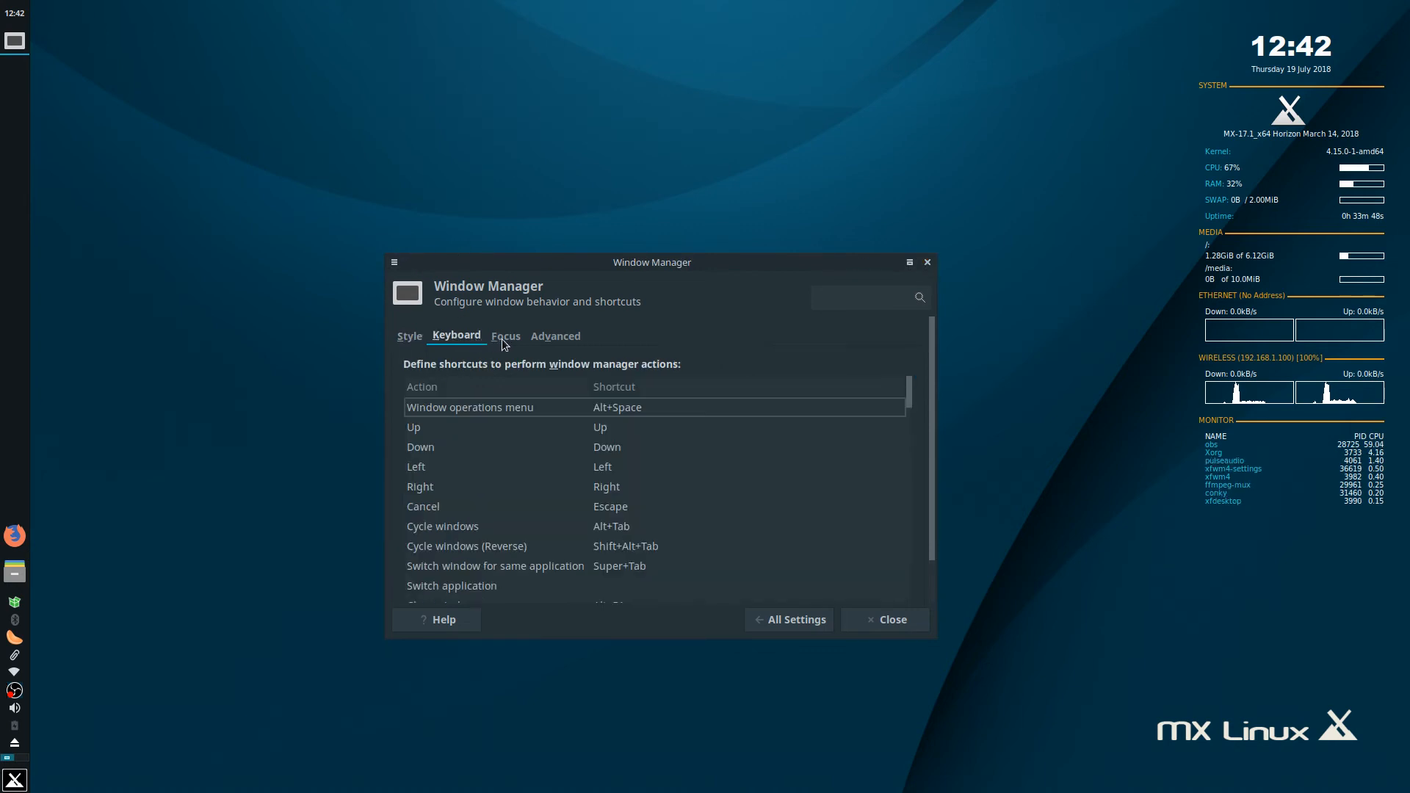
pyautogui.click(505, 336)
pyautogui.click(555, 336)
pyautogui.click(768, 617)
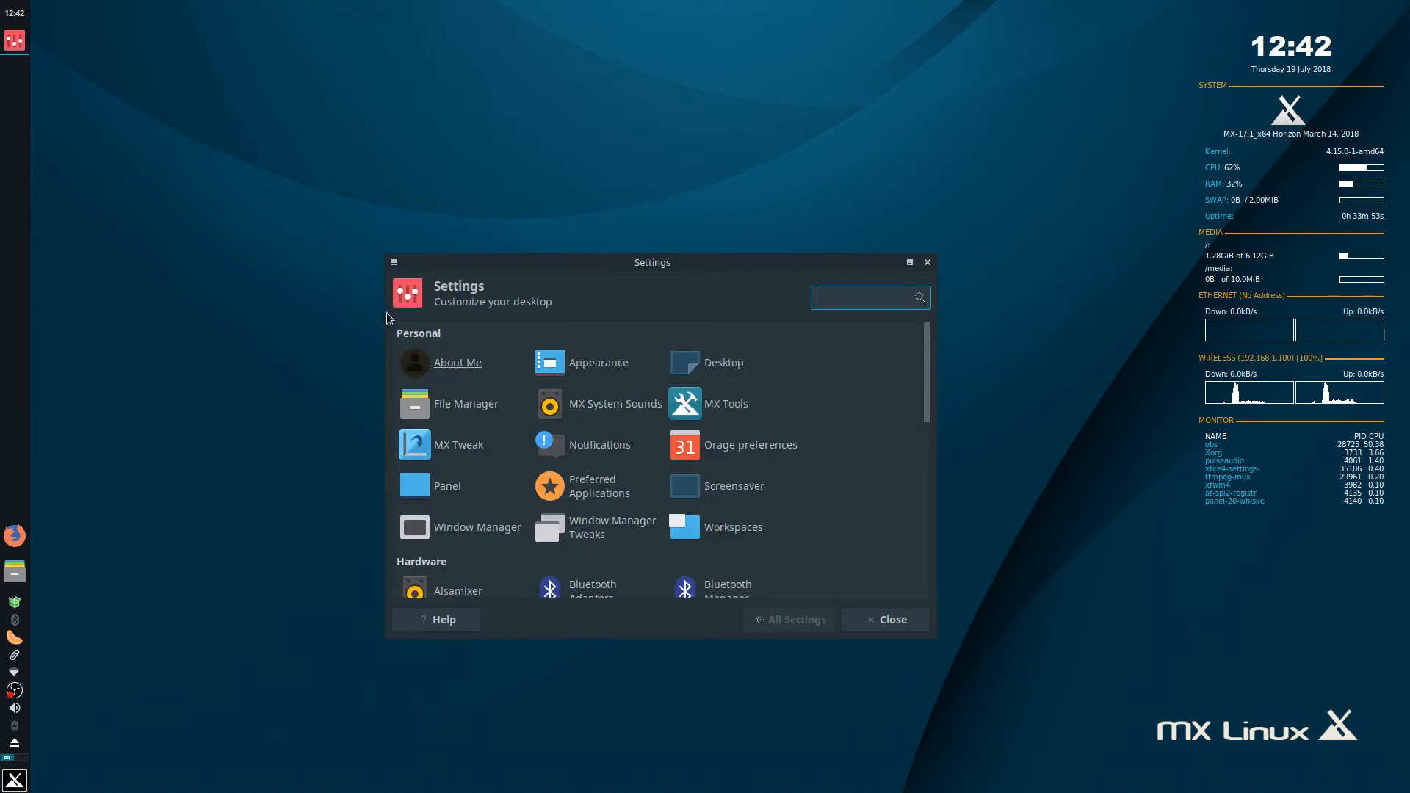
# Open the compositor options in Window Manager Tweaks and enable display compositing.
pyautogui.click(578, 542)
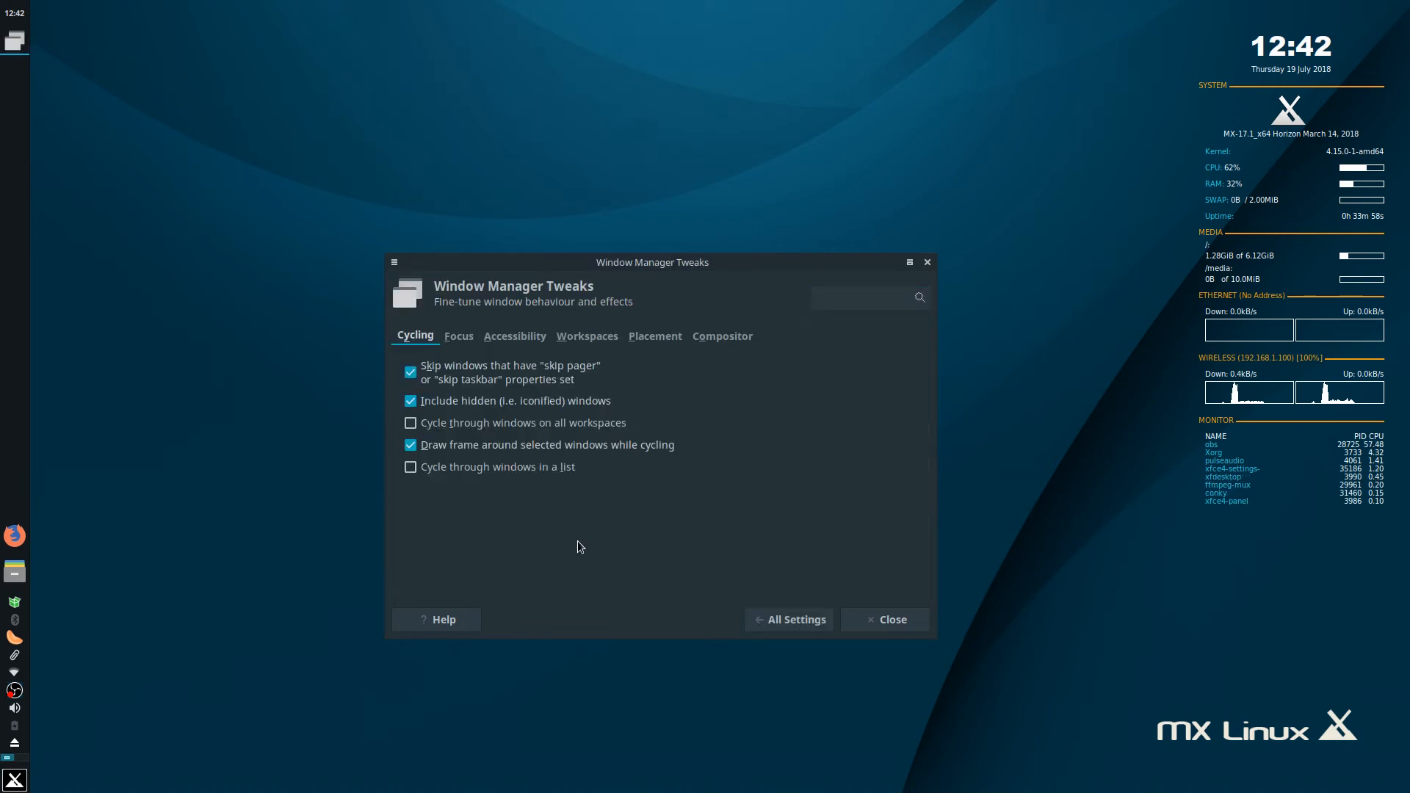
pyautogui.click(727, 335)
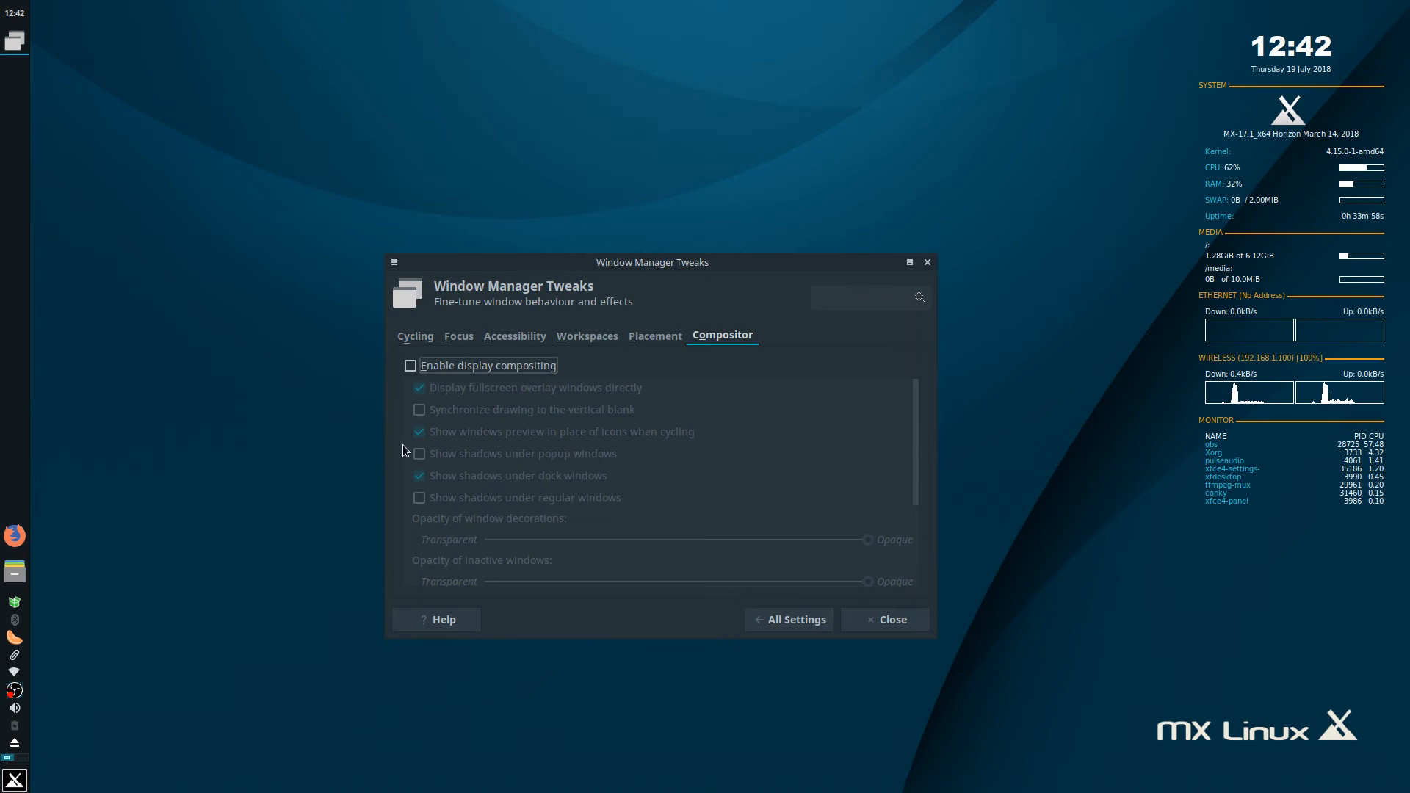
pyautogui.click(413, 368)
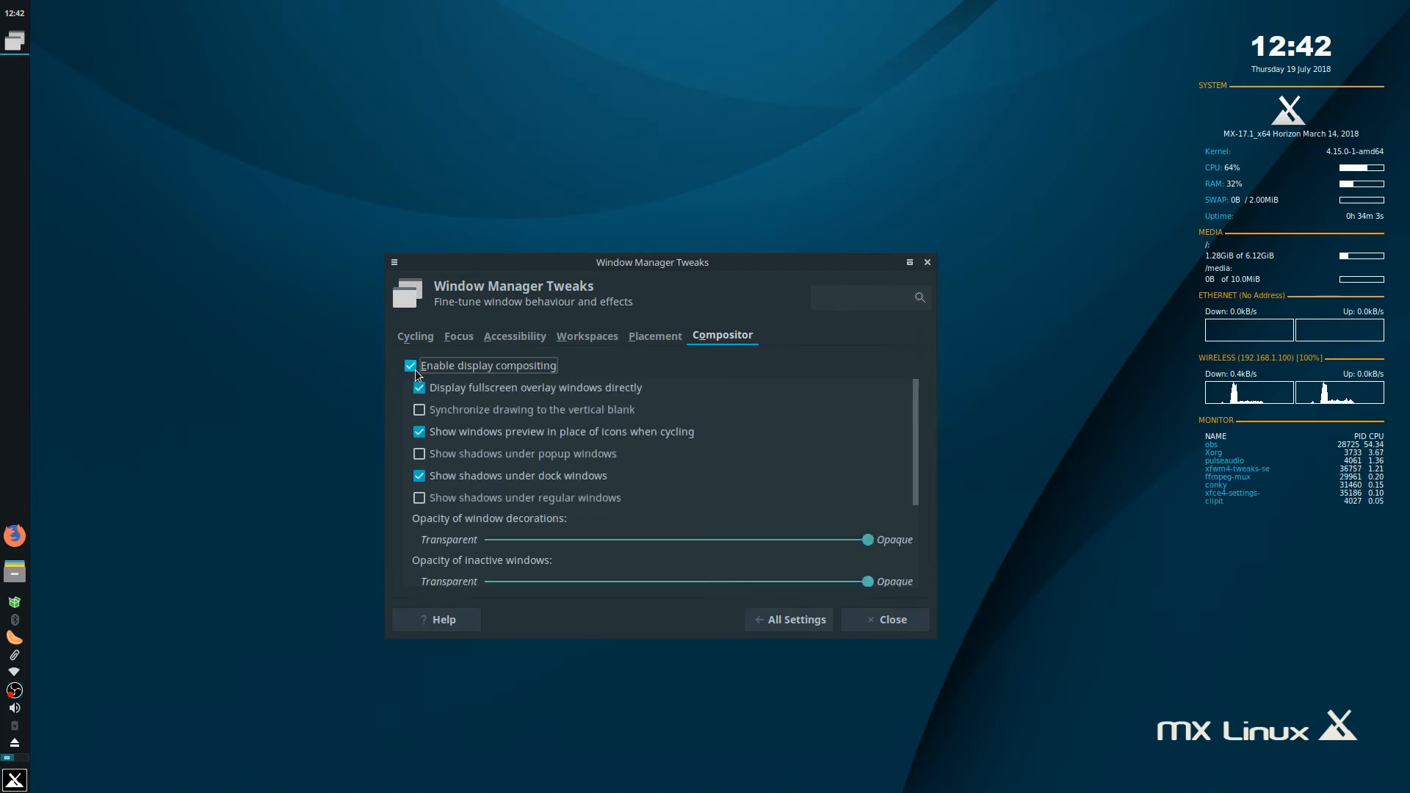
# Try lower opacity for inactive windows and for windows during move, test by moving the window, and restore both to fully opaque.
pyautogui.scroll(-2, 701, 478)
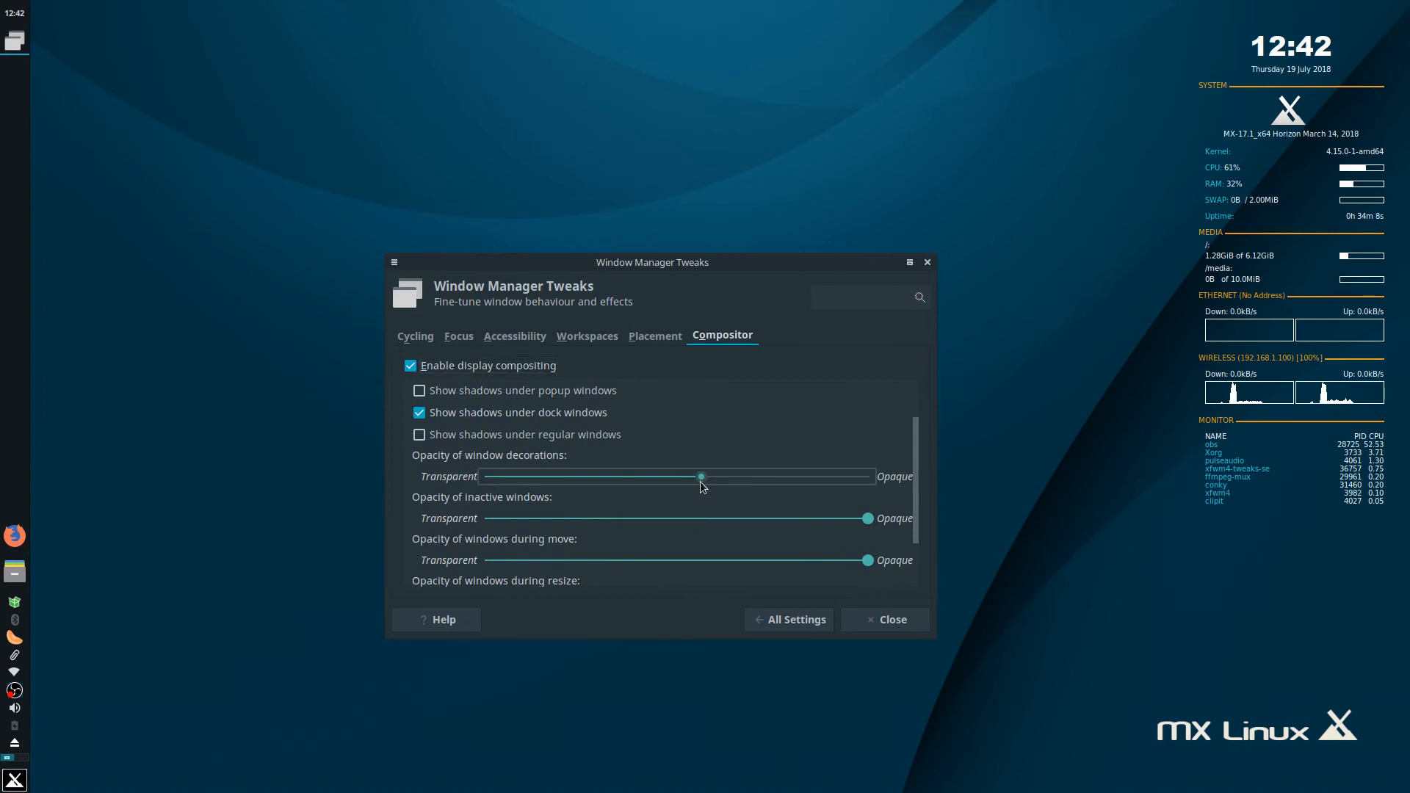
pyautogui.moveTo(868, 518); pyautogui.dragTo(593, 564)
pyautogui.moveTo(626, 269)
pyautogui.mouseDown()
pyautogui.moveTo(688, 236)
pyautogui.moveTo(823, 246)
pyautogui.moveTo(508, 206)
pyautogui.moveTo(628, 244)
pyautogui.mouseUp()
pyautogui.moveTo(587, 533); pyautogui.dragTo(489, 534)
pyautogui.moveTo(526, 236); pyautogui.dragTo(588, 250)
pyautogui.scroll(-1, 910, 507)
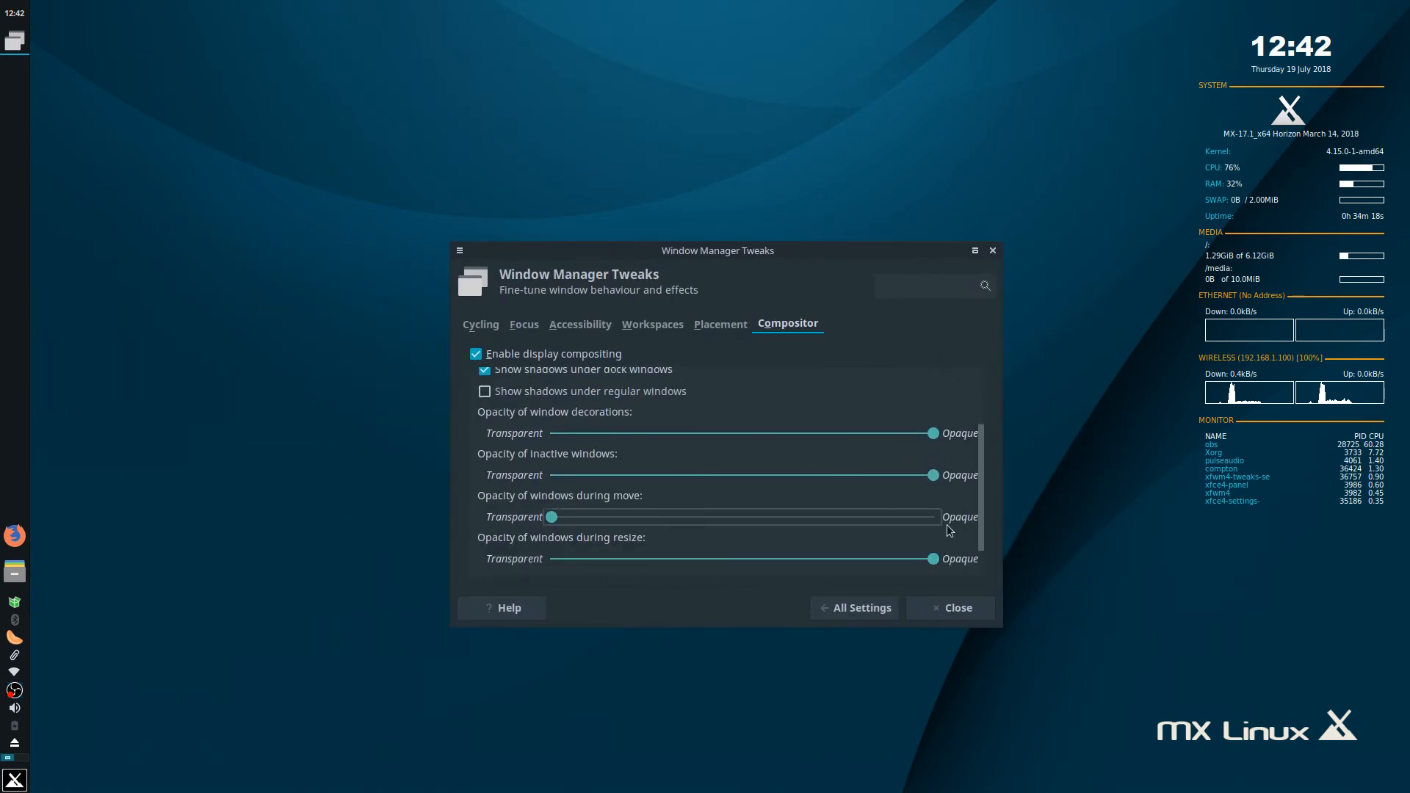
pyautogui.moveTo(701, 517); pyautogui.dragTo(974, 507)
# Try a lower opacity for windows during resize, test it by maximizing and restoring the window, and return it to fully opaque.
pyautogui.moveTo(933, 559); pyautogui.dragTo(621, 559)
pyautogui.moveTo(694, 254); pyautogui.dragTo(639, 168)
pyautogui.click(920, 166)
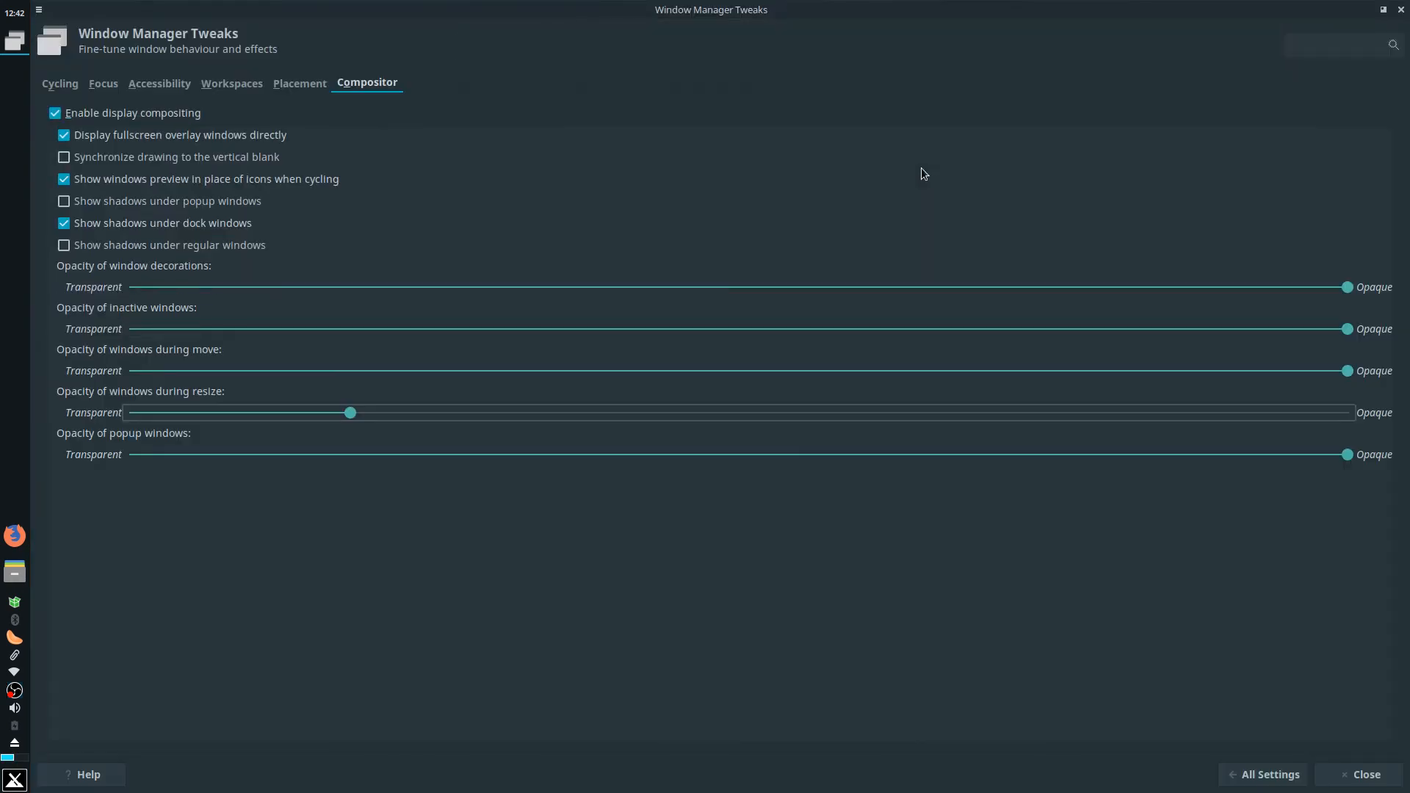
pyautogui.click(1385, 9)
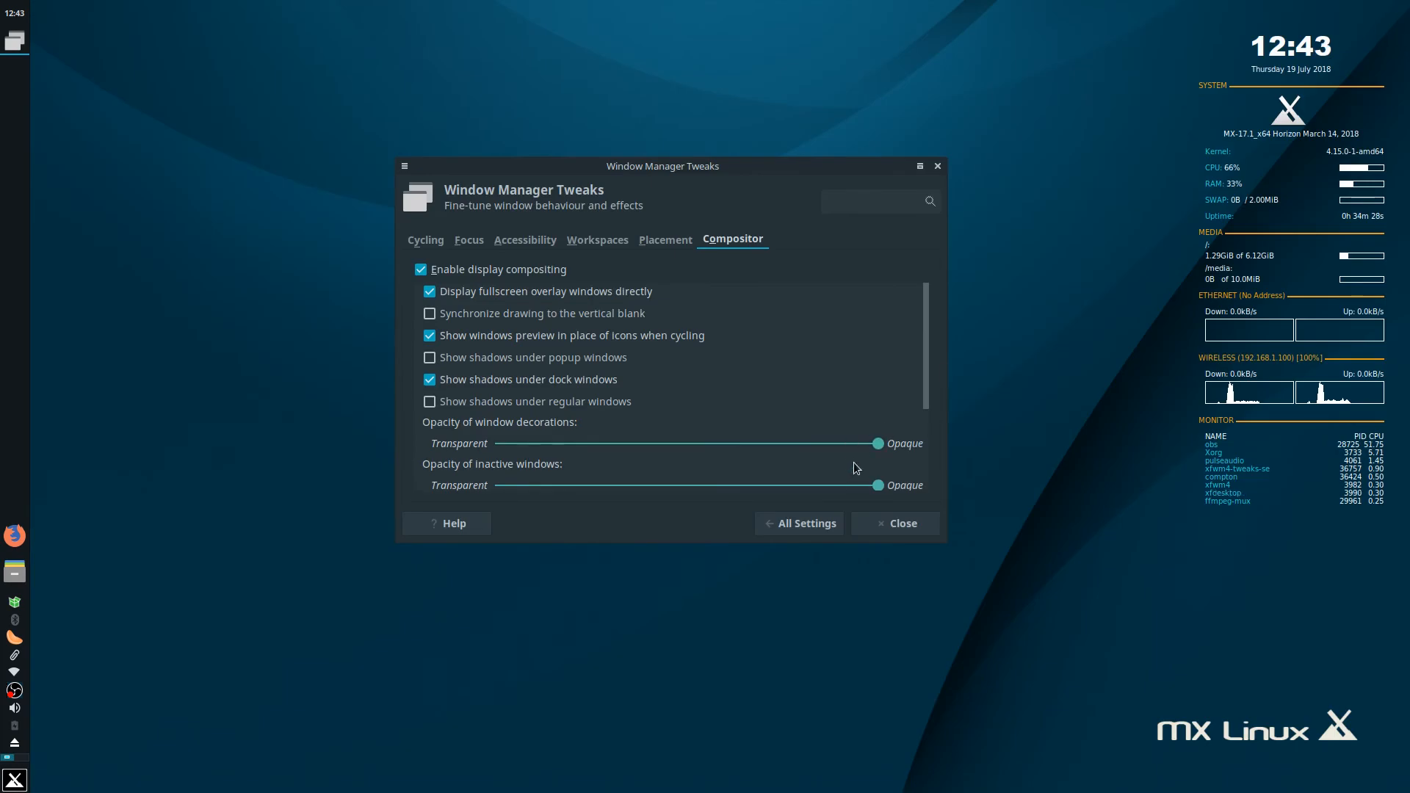
pyautogui.scroll(-3, 855, 462)
pyautogui.scroll(-2, 919, 462)
pyautogui.moveTo(803, 435); pyautogui.dragTo(976, 444)
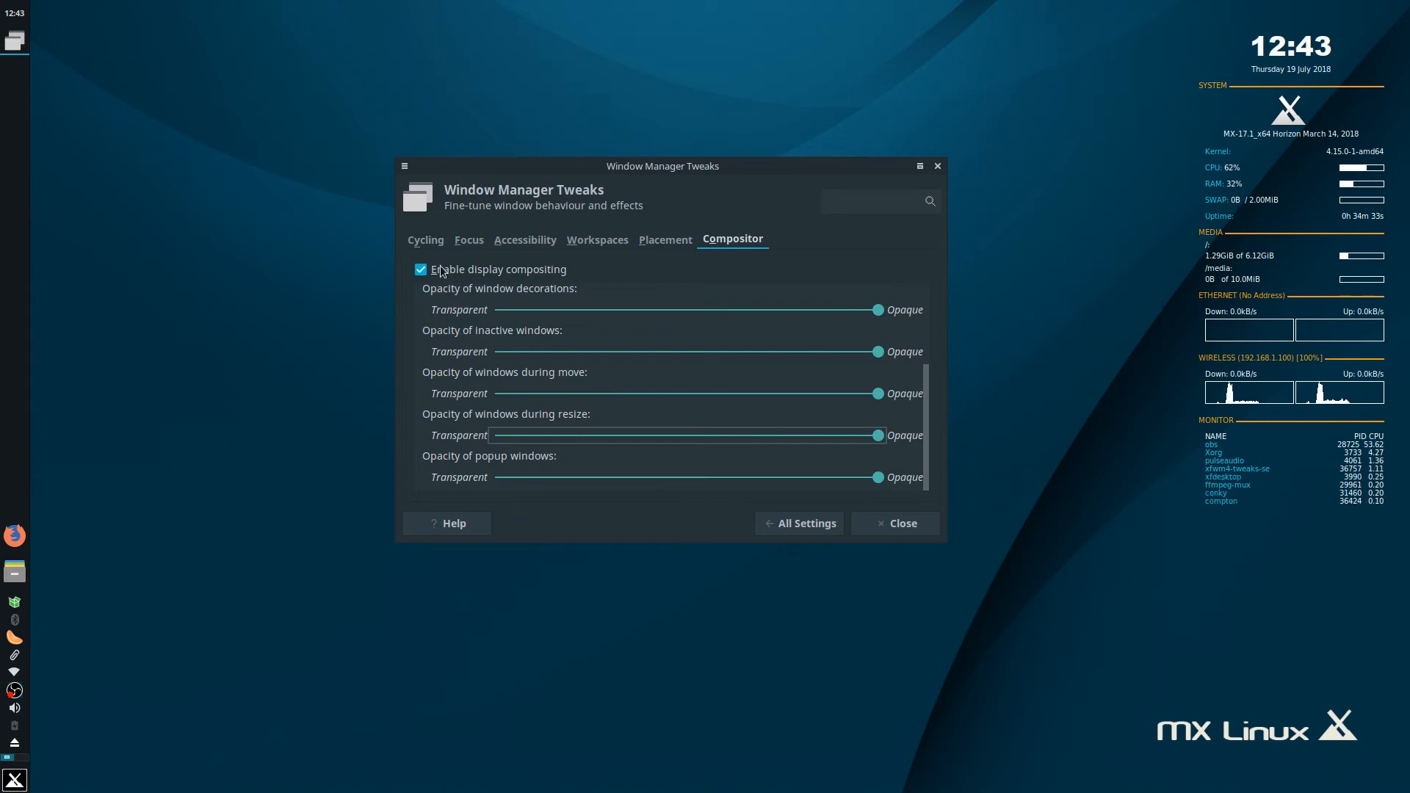
# Look at the window cycling options, return to all settings and browse the available settings categories.
pyautogui.click(426, 244)
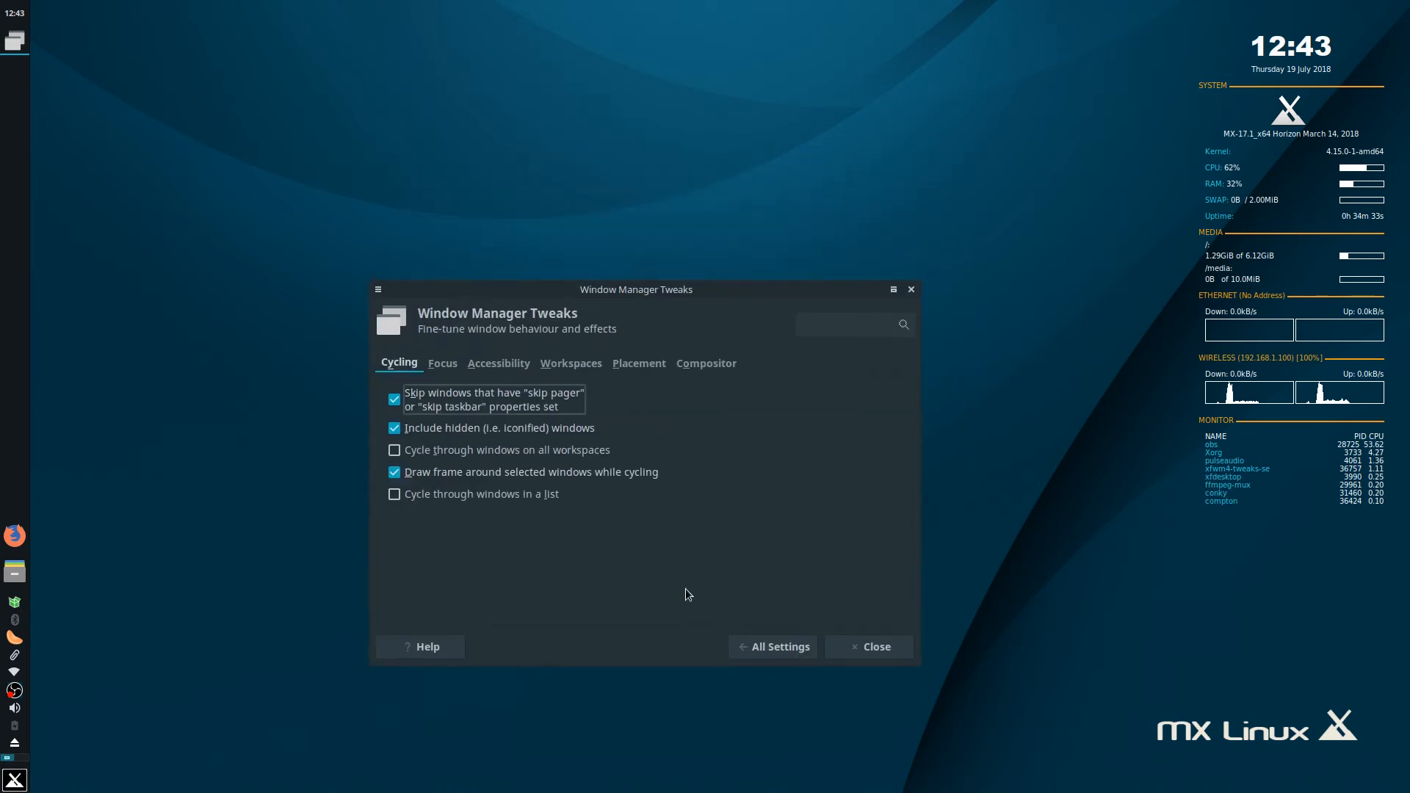
pyautogui.click(765, 654)
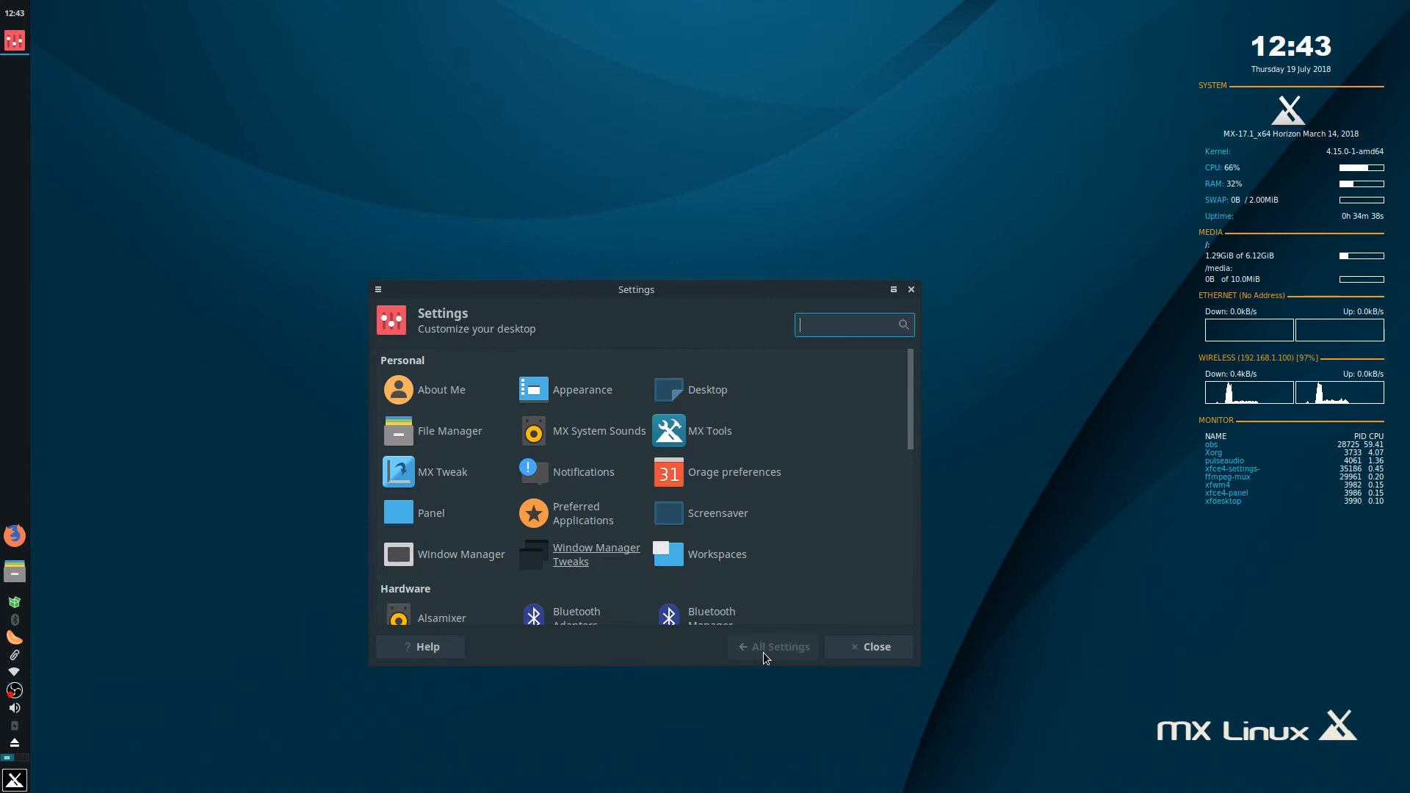
pyautogui.scroll(-1, 809, 543)
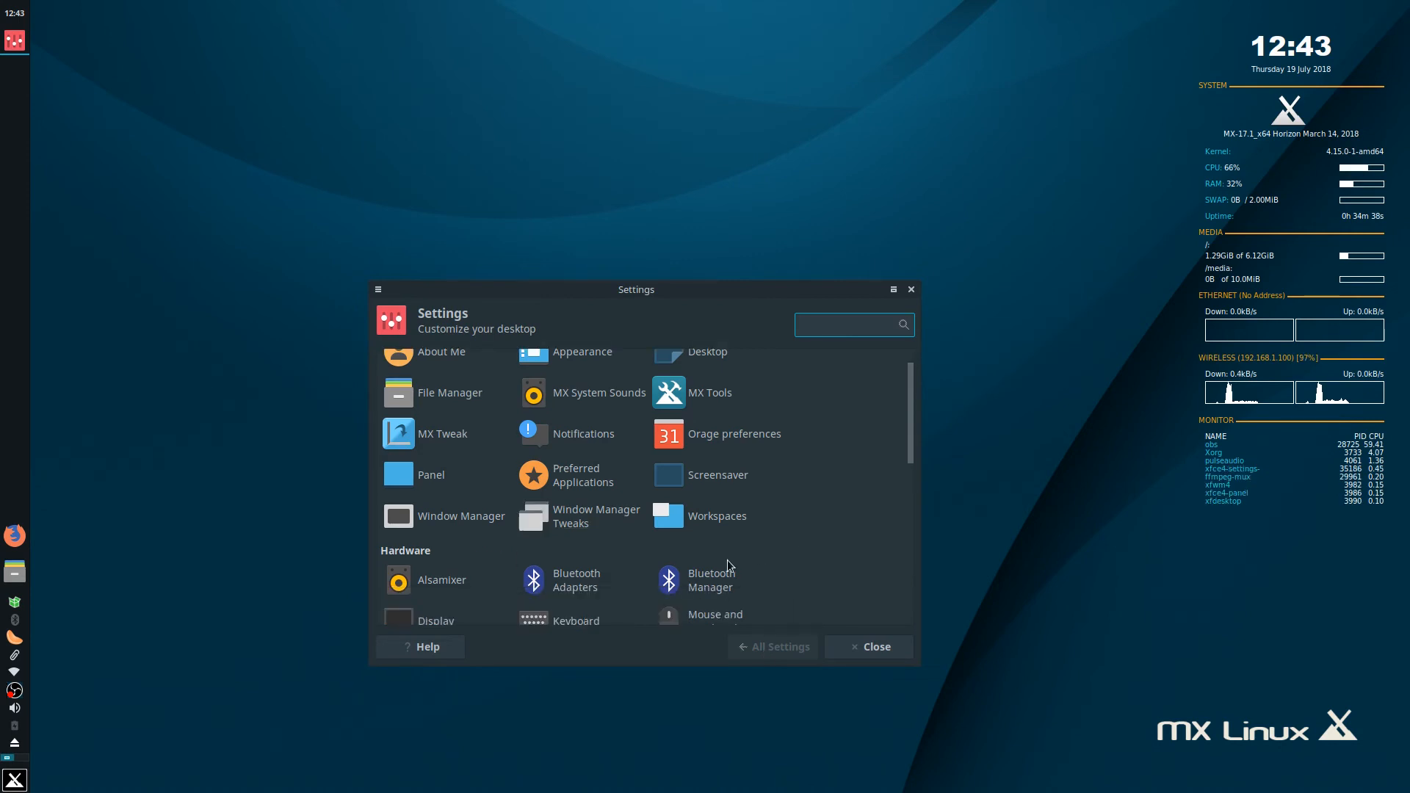
pyautogui.scroll(-2, 591, 555)
pyautogui.scroll(3, 592, 556)
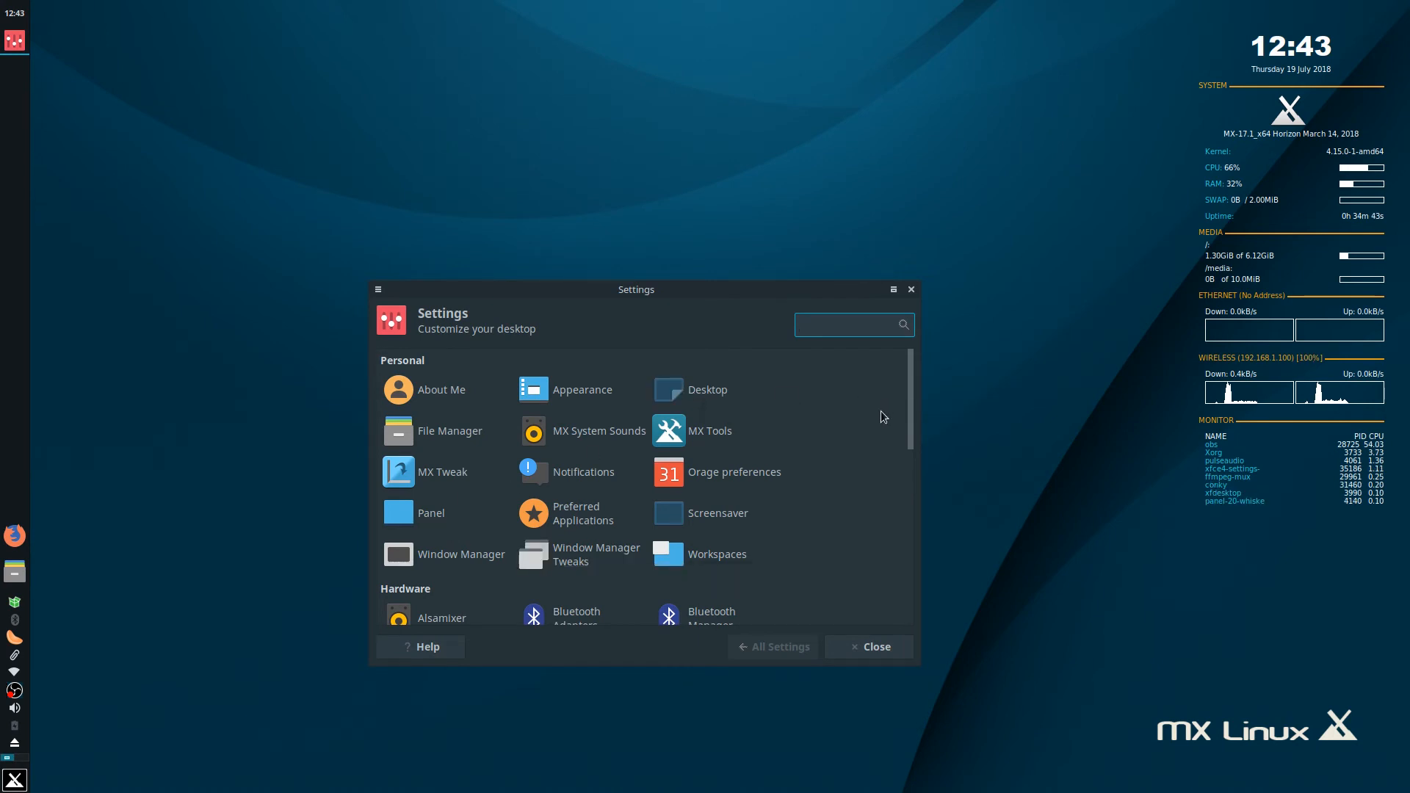
# Open the icon themes in the Appearance settings and apply the Tango icon theme.
pyautogui.click(577, 394)
pyautogui.click(429, 365)
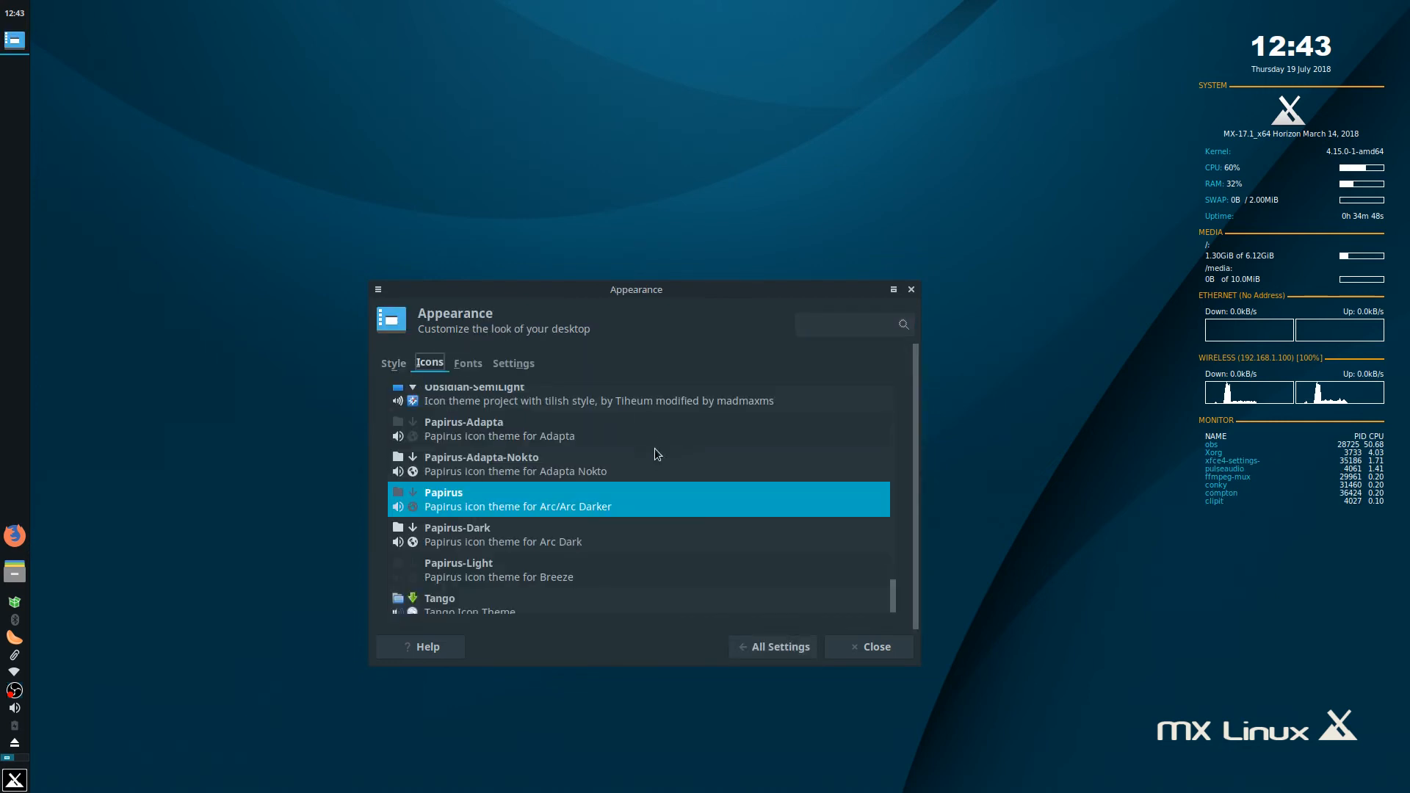
pyautogui.scroll(-1, 650, 459)
pyautogui.click(517, 602)
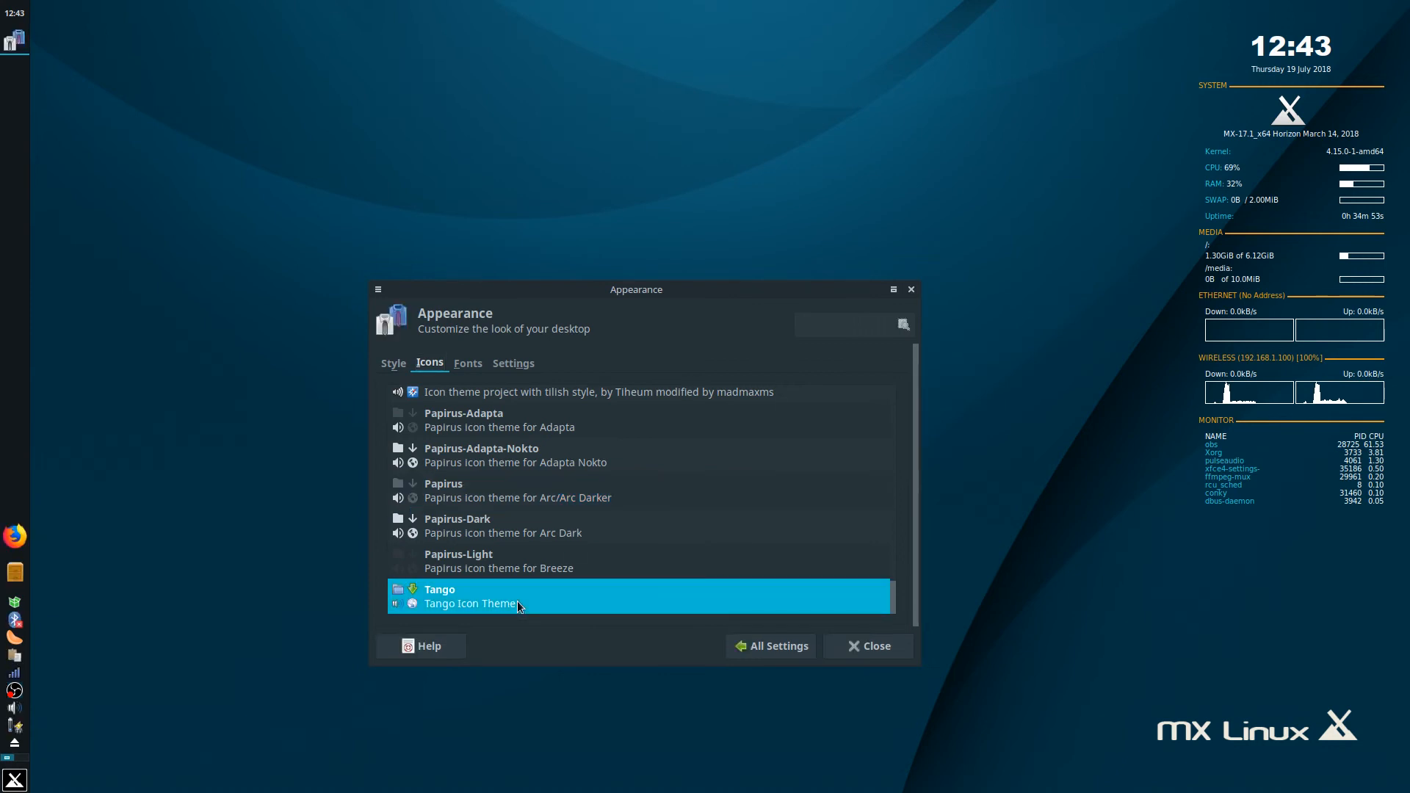
# Preview the icon themes one by one from Papirus-Light up through Papirus-Adapta to Obsidian-Sand-Light.
pyautogui.click(445, 560)
pyautogui.press('Up')
pyautogui.press('Up')
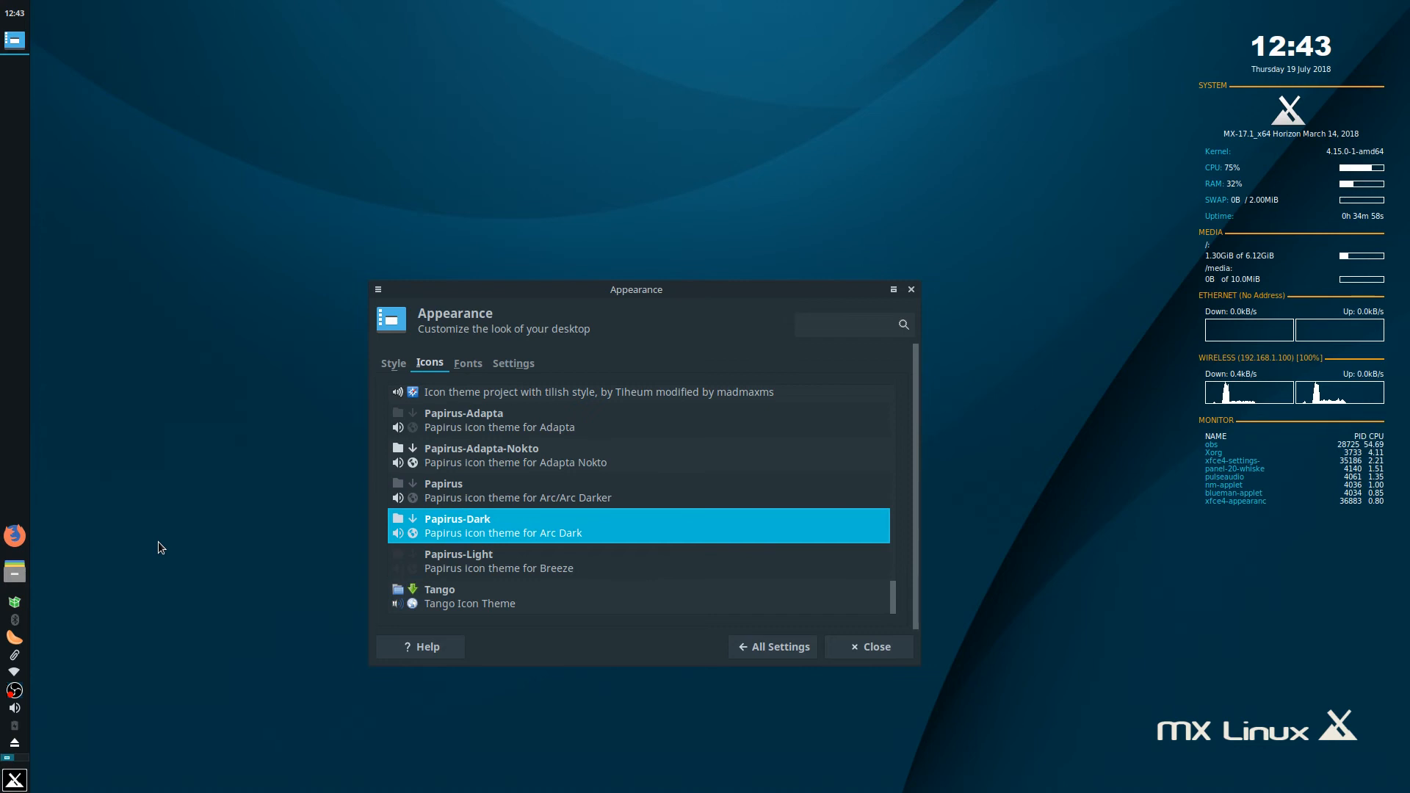
pyautogui.press('Up')
pyautogui.press('Up')
pyautogui.press('Up')
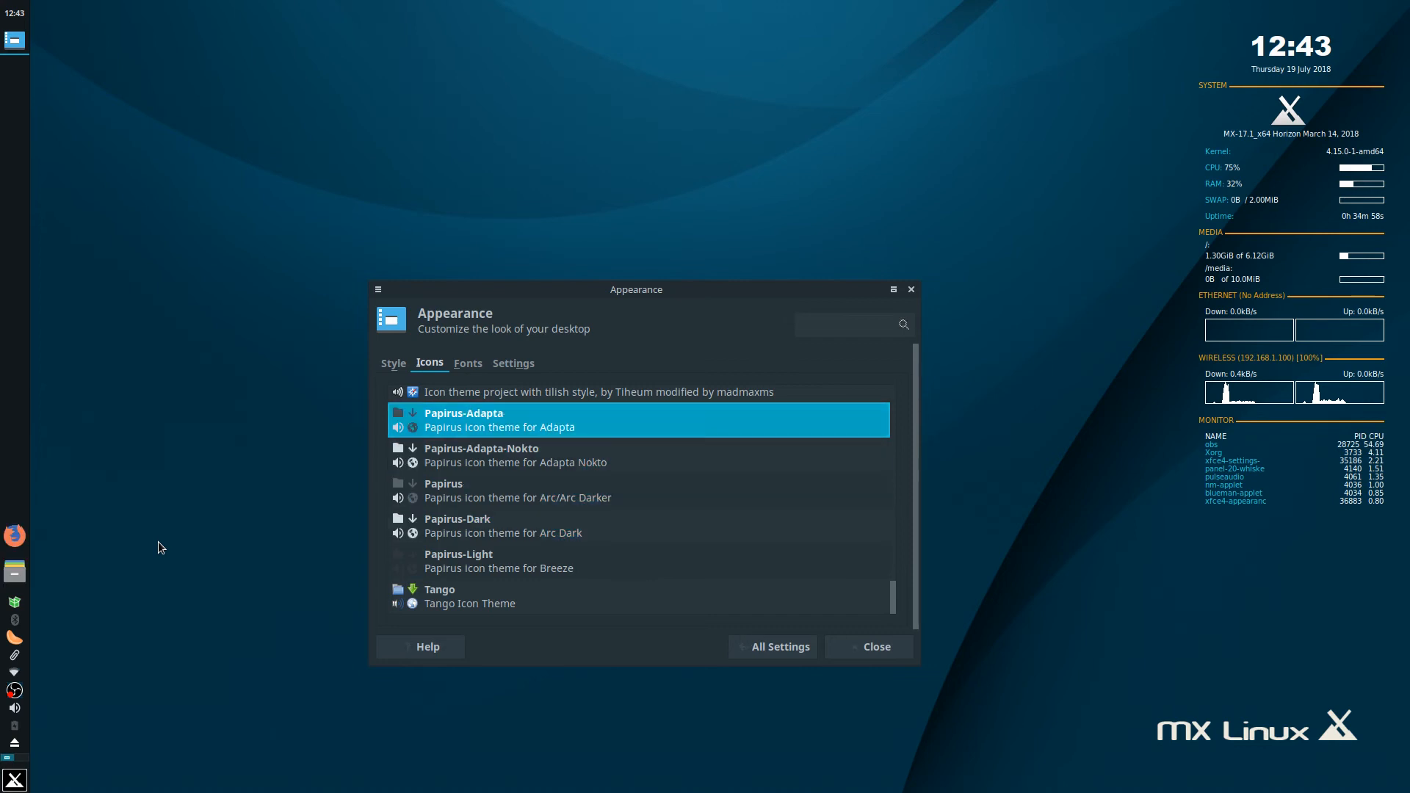
pyautogui.press('Up')
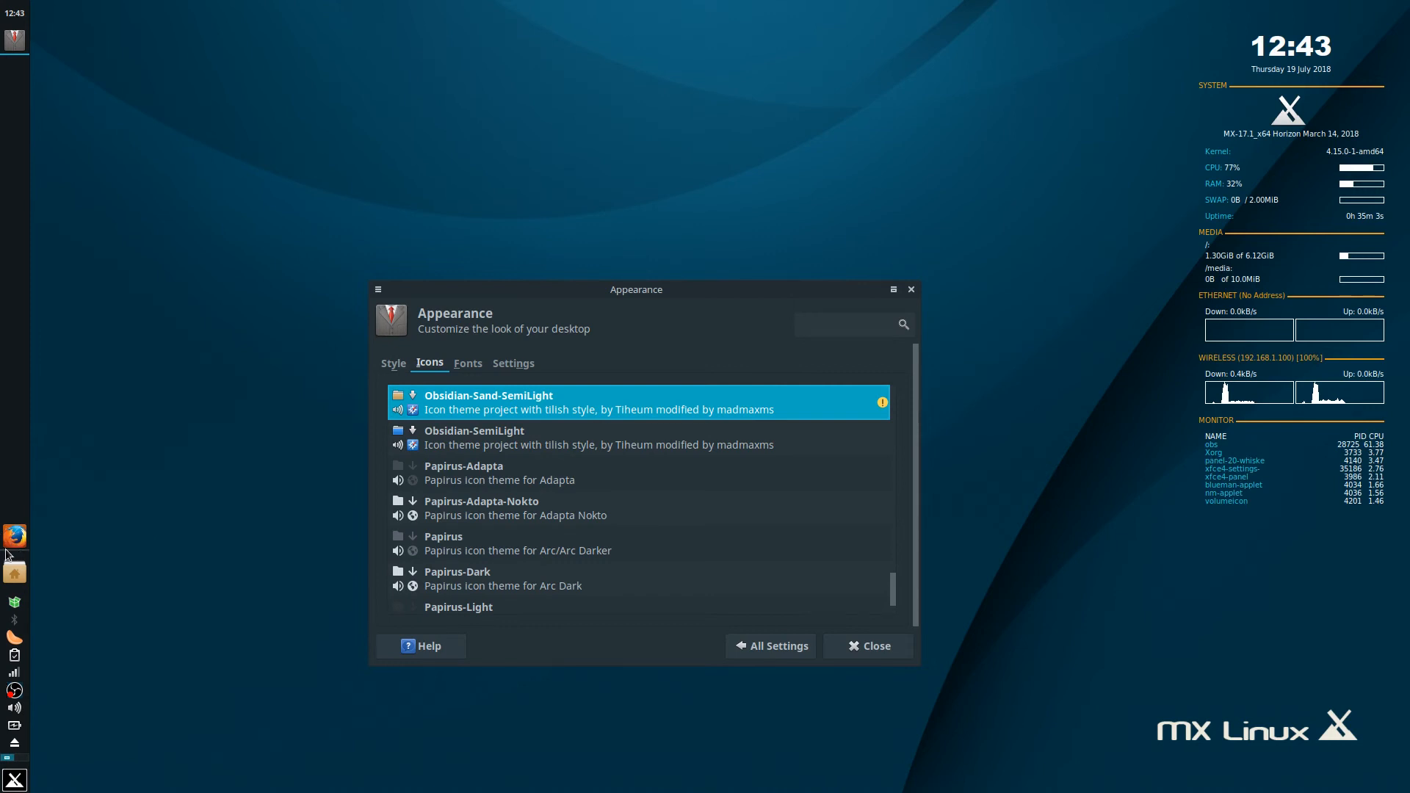
pyautogui.press('Up')
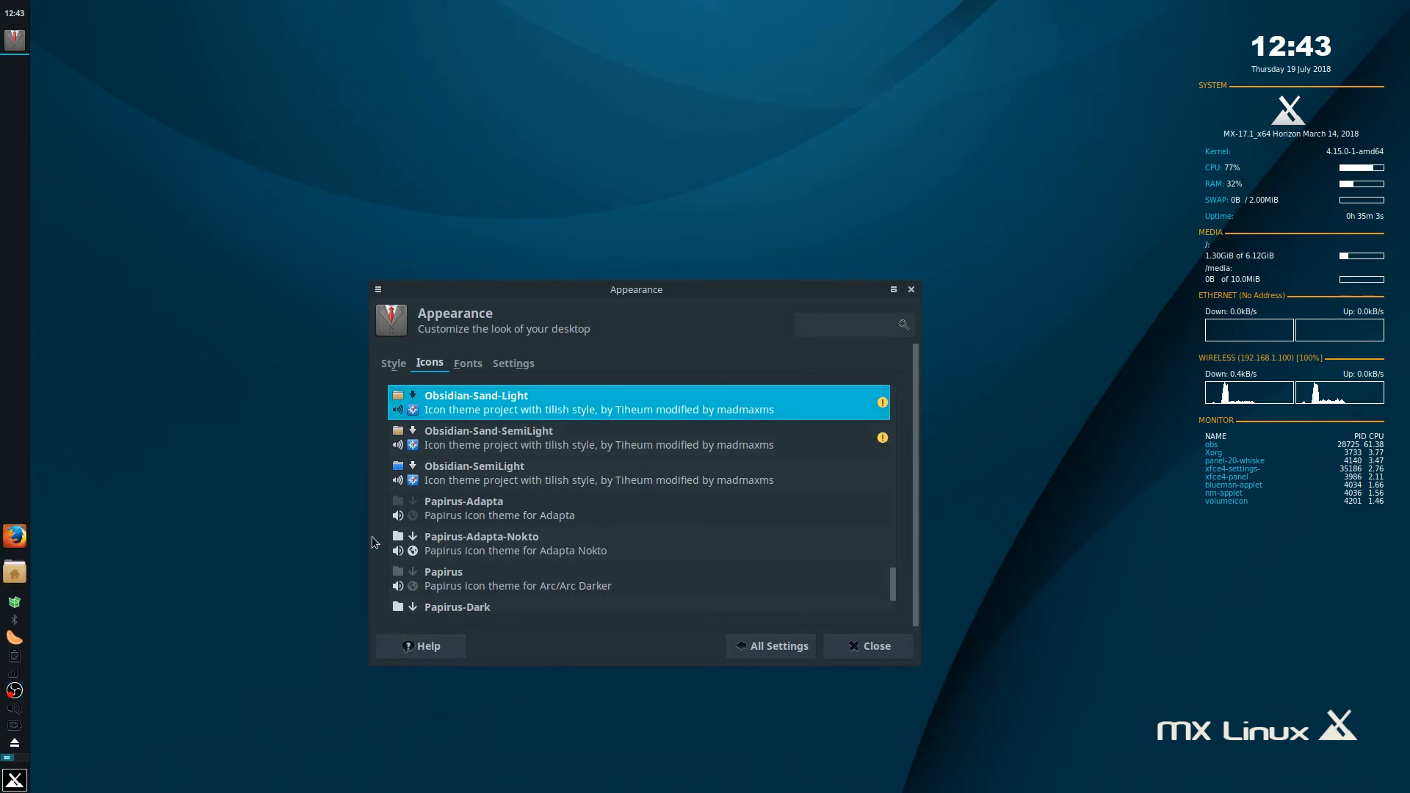
# Try the Obsidian-Gray-Light, Obsidian-Gray and Obsidian-Cyan icon themes in turn.
pyautogui.scroll(4, 470, 545)
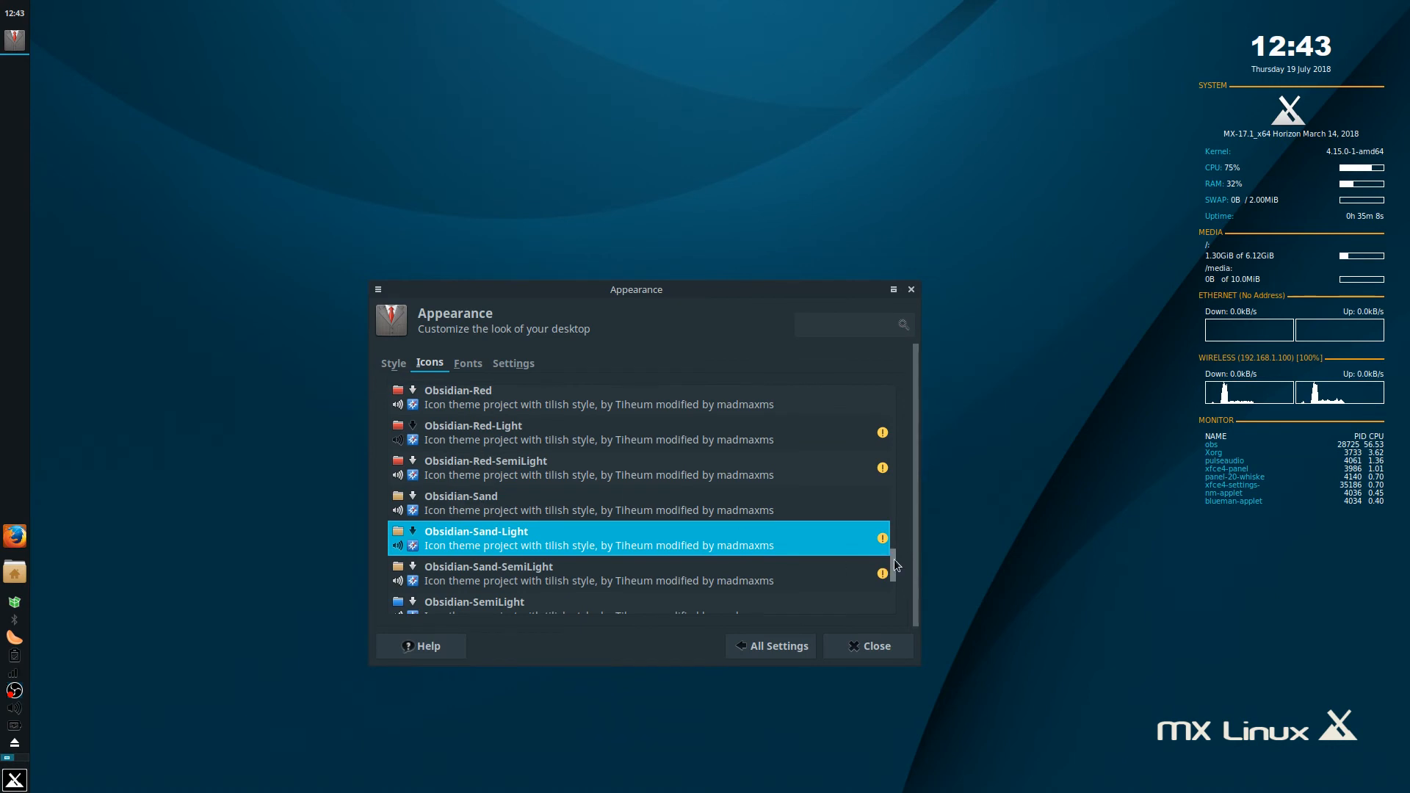
pyautogui.scroll(3, 895, 557)
pyautogui.moveTo(905, 546); pyautogui.dragTo(923, 498)
pyautogui.click(699, 502)
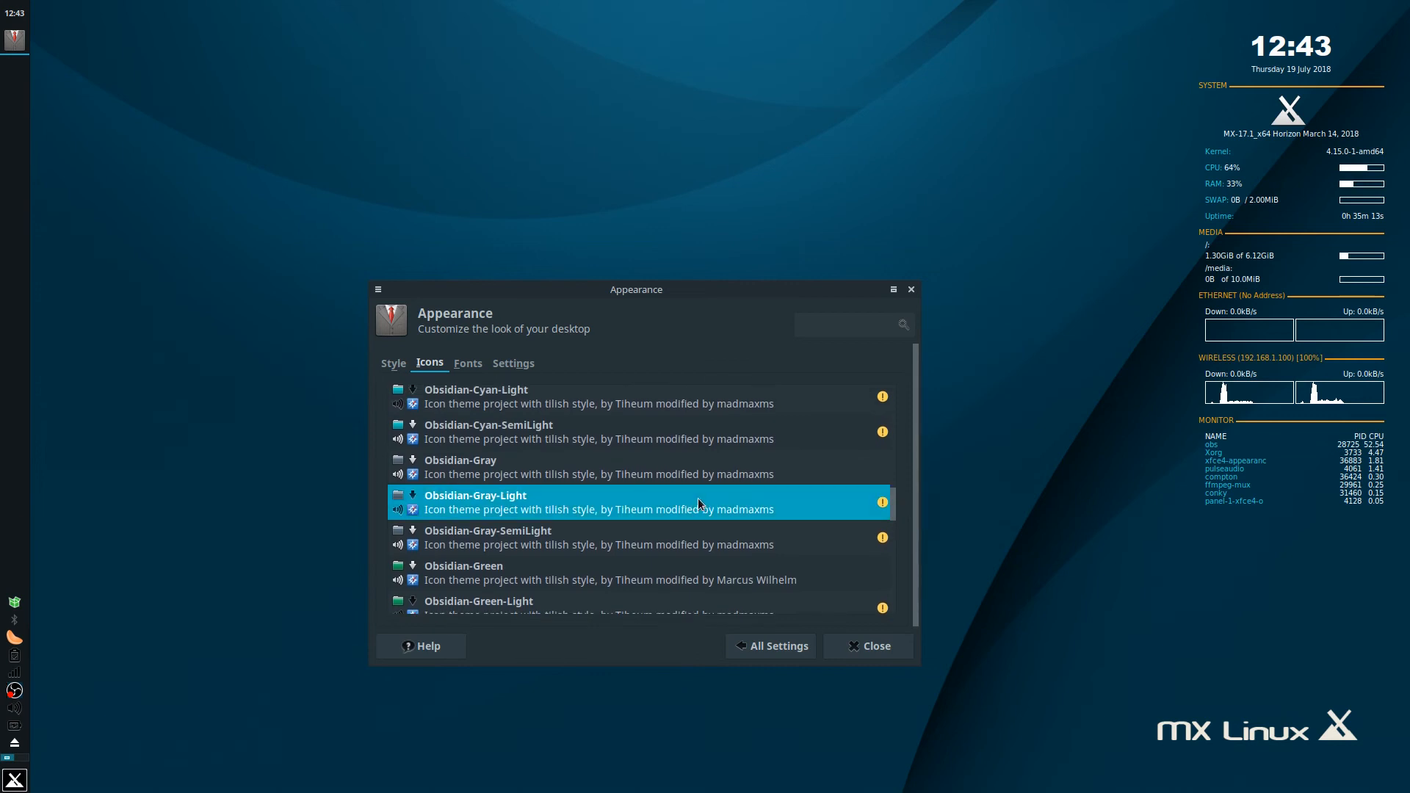
pyautogui.click(694, 470)
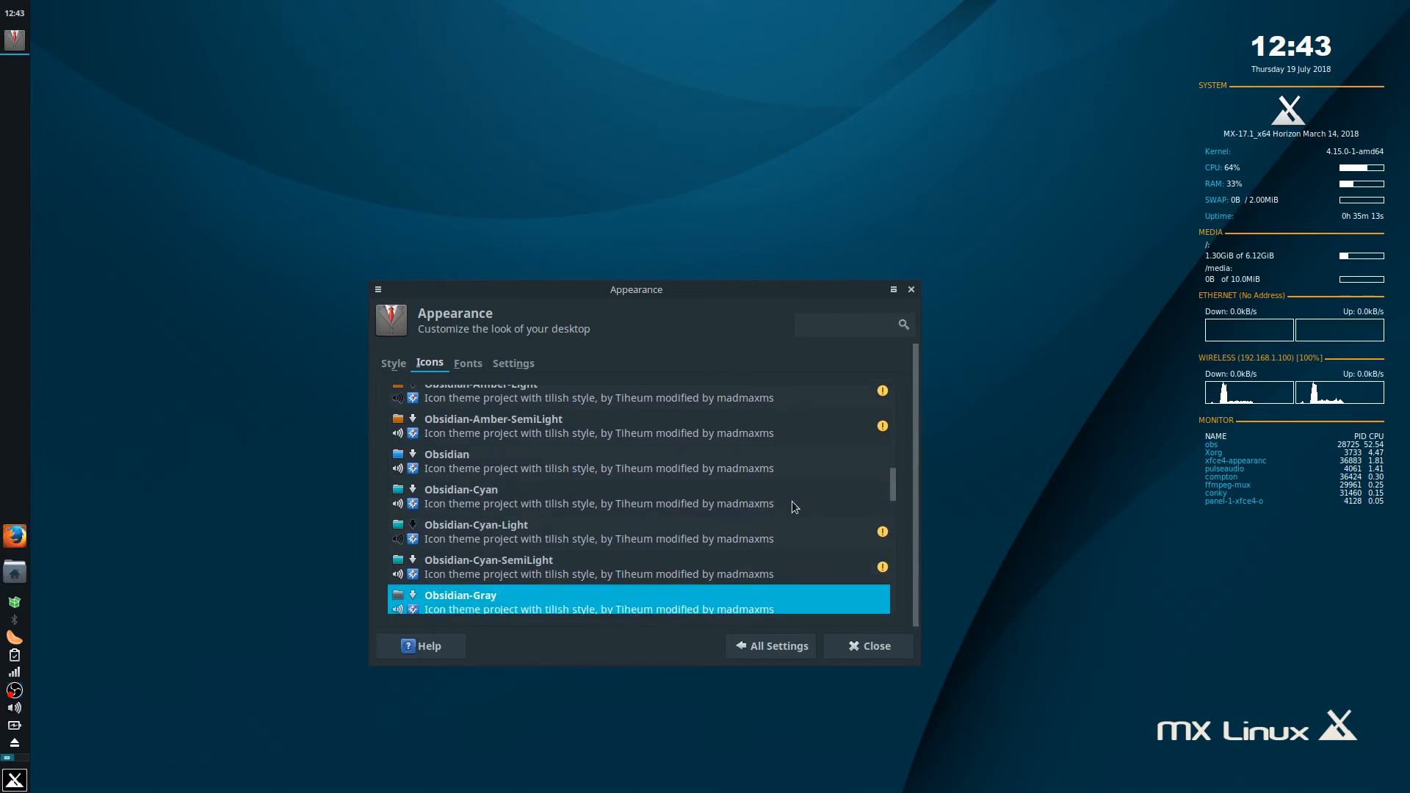
pyautogui.click(593, 498)
# Preview the icon themes one by one from Numix Light up through Moka and GNOME to Faenza.
pyautogui.scroll(3, 549, 498)
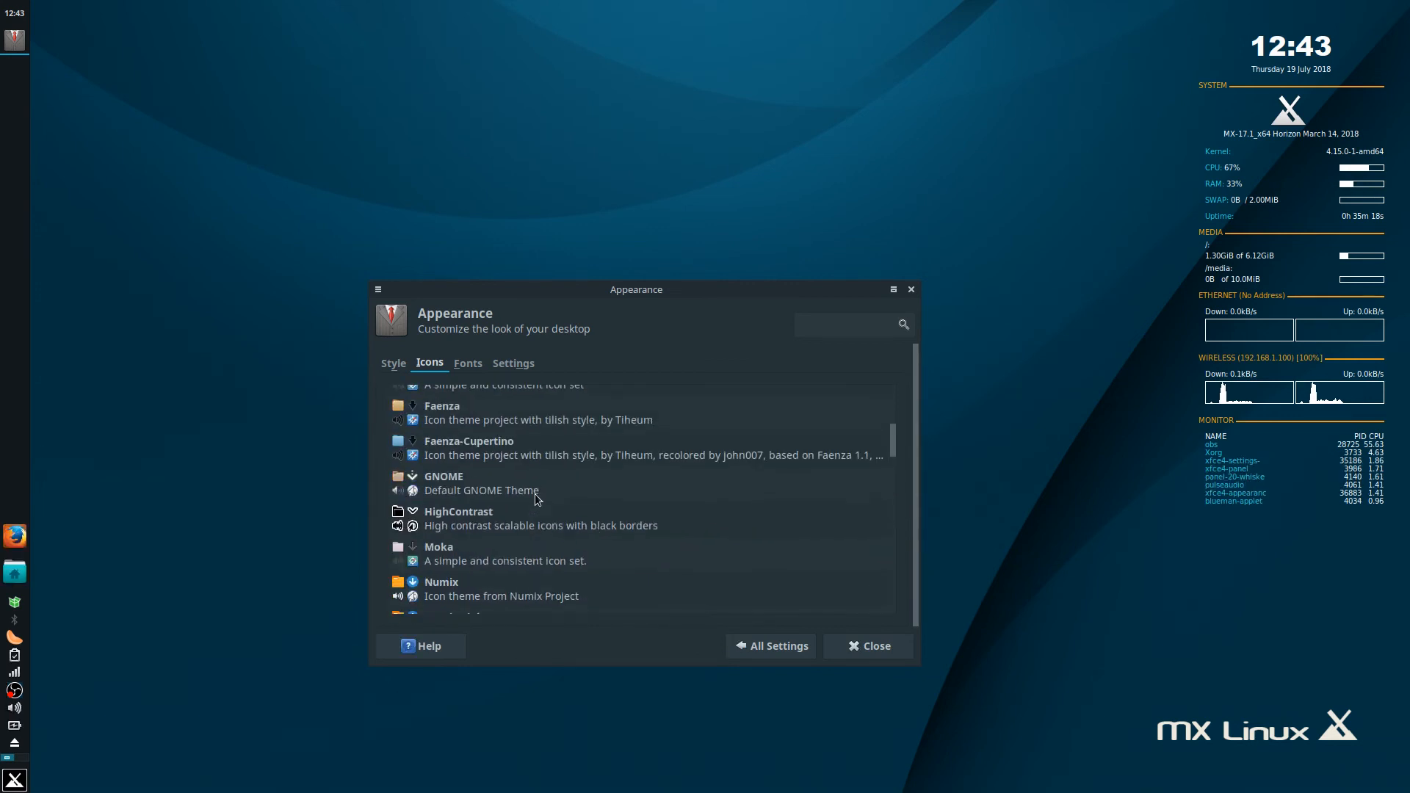
pyautogui.scroll(-2, 514, 558)
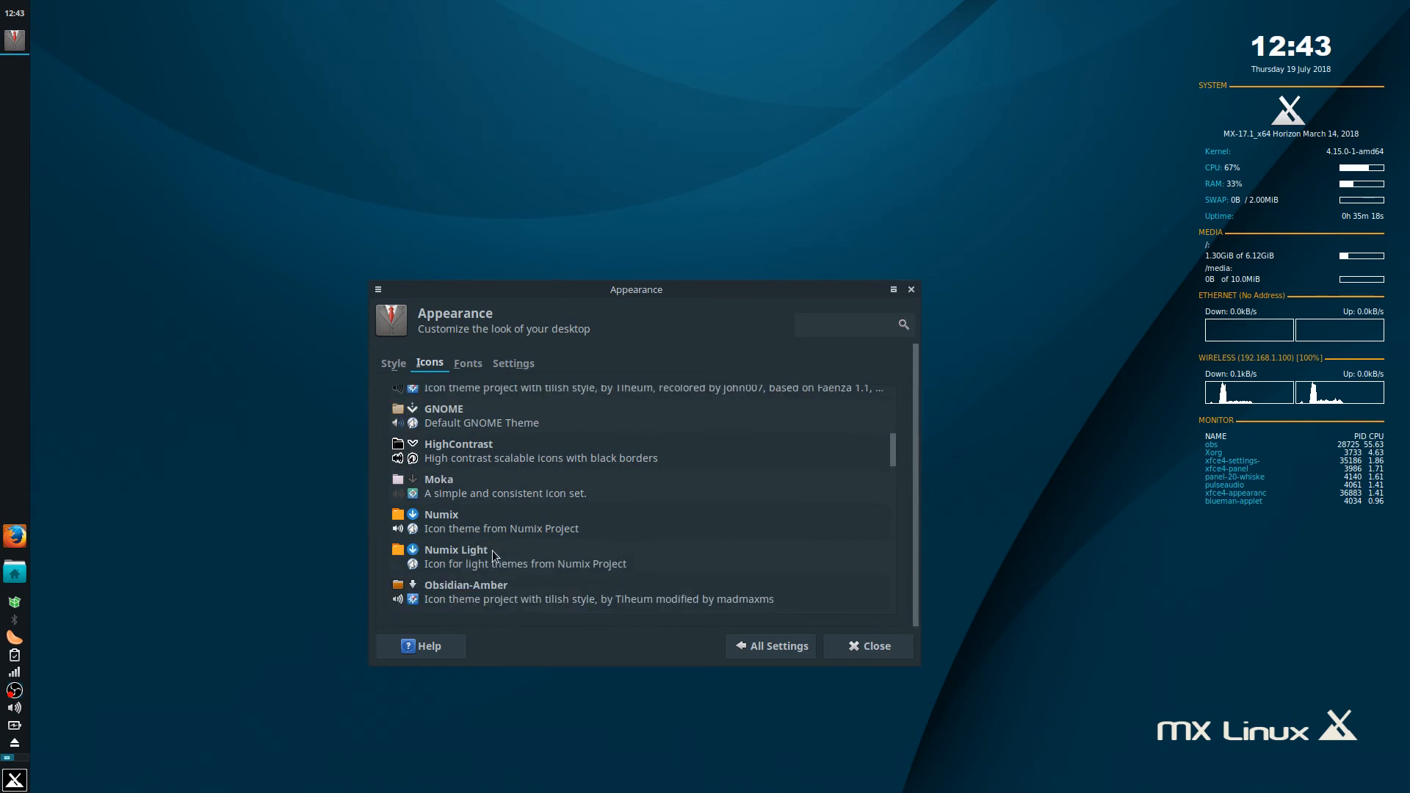
pyautogui.click(492, 549)
pyautogui.press('Up')
pyautogui.press('Up')
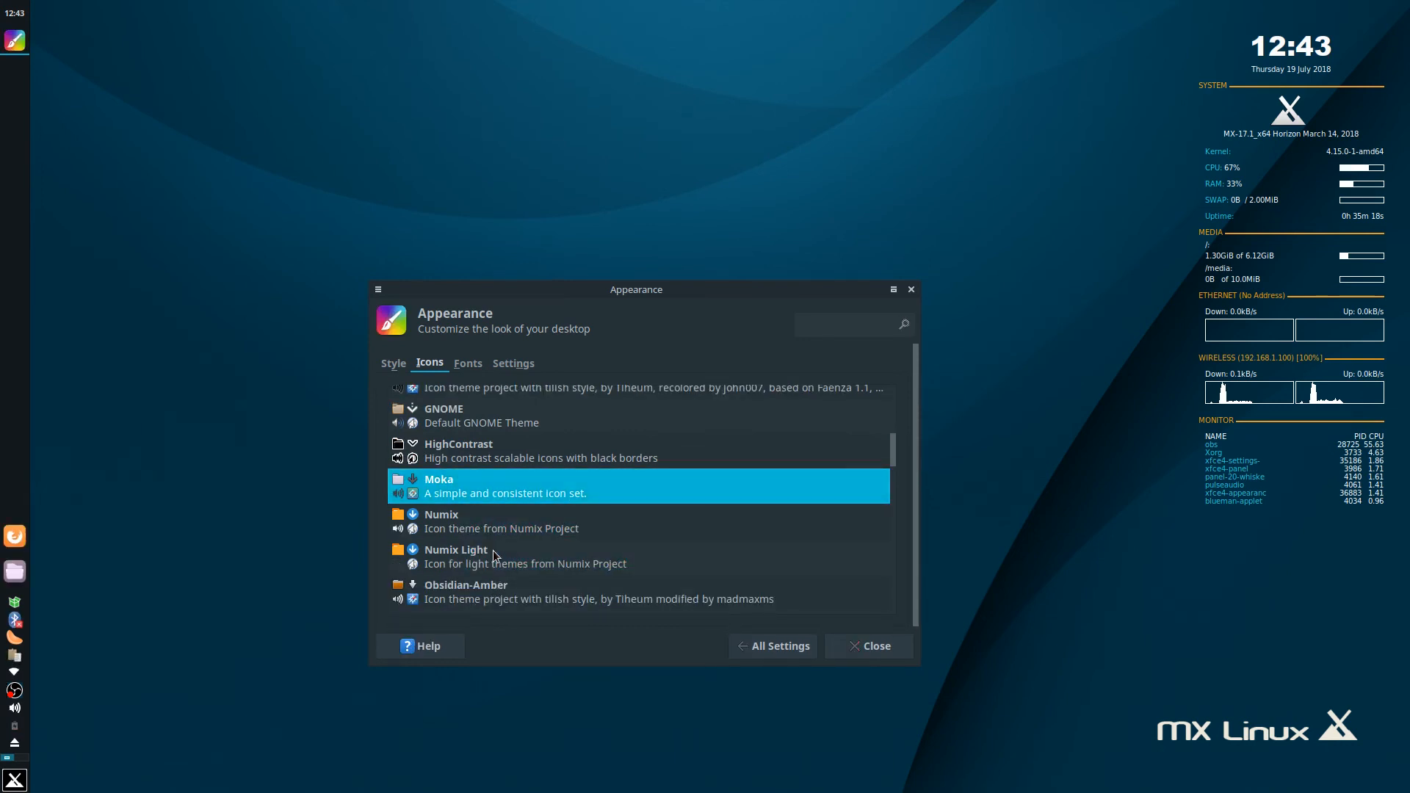
pyautogui.press('Up')
pyautogui.press('Up')
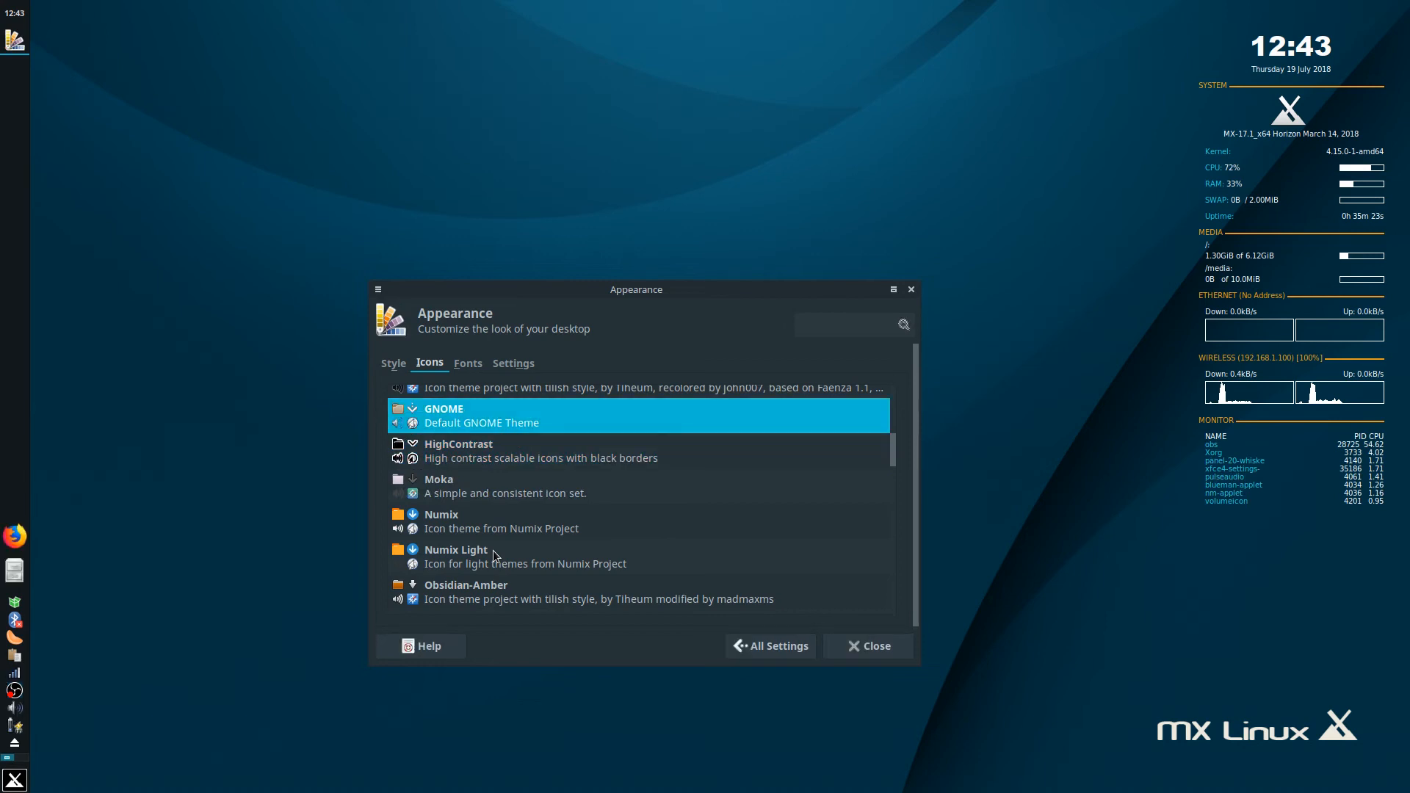
pyautogui.press('Up')
pyautogui.press('Up')
pyautogui.press('Up')
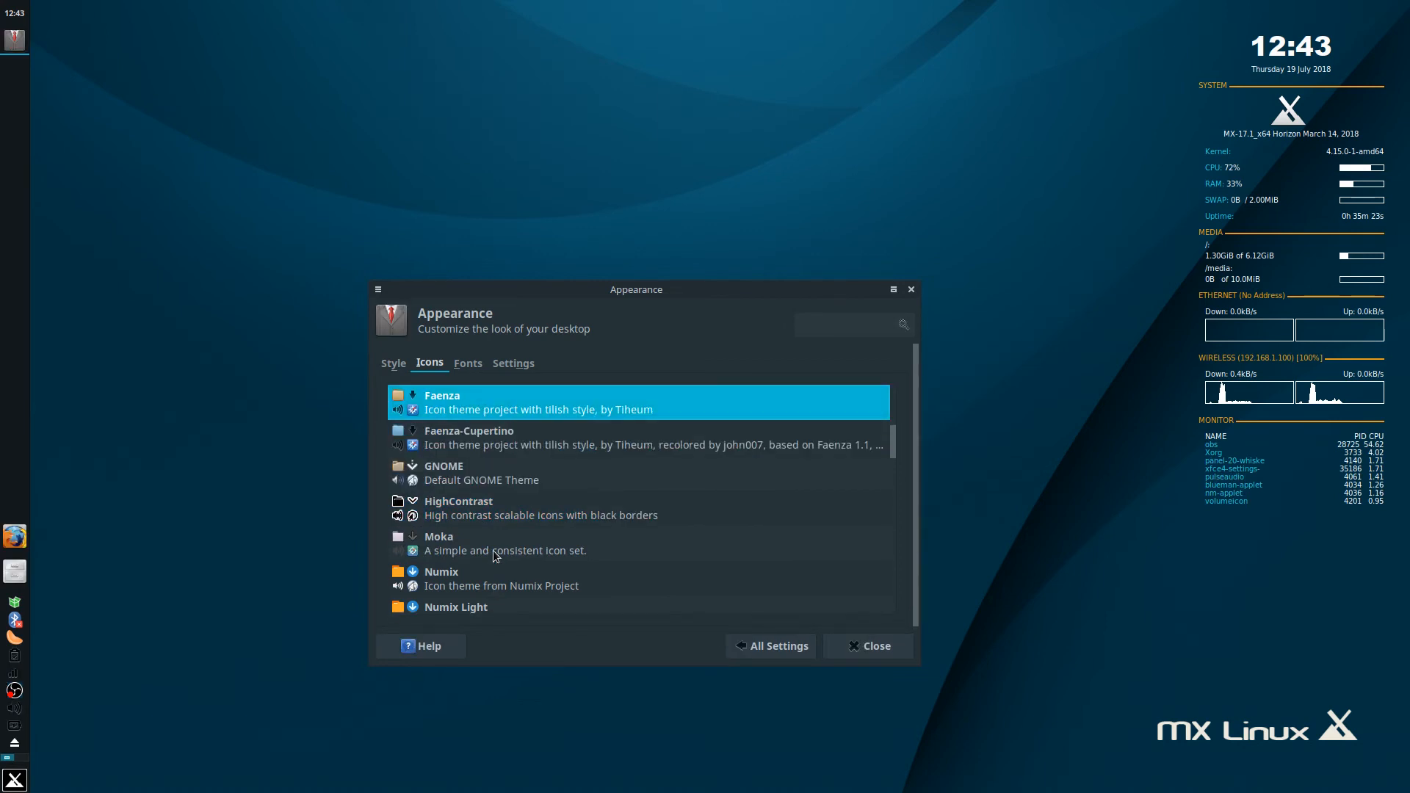
# Continue previewing the icon themes from above Faenza up to Adwaita at the start of the list.
pyautogui.press('Up')
pyautogui.press('Up')
pyautogui.press('Up')
pyautogui.press('Up')
pyautogui.press('Up')
pyautogui.press('Up')
pyautogui.press('Up')
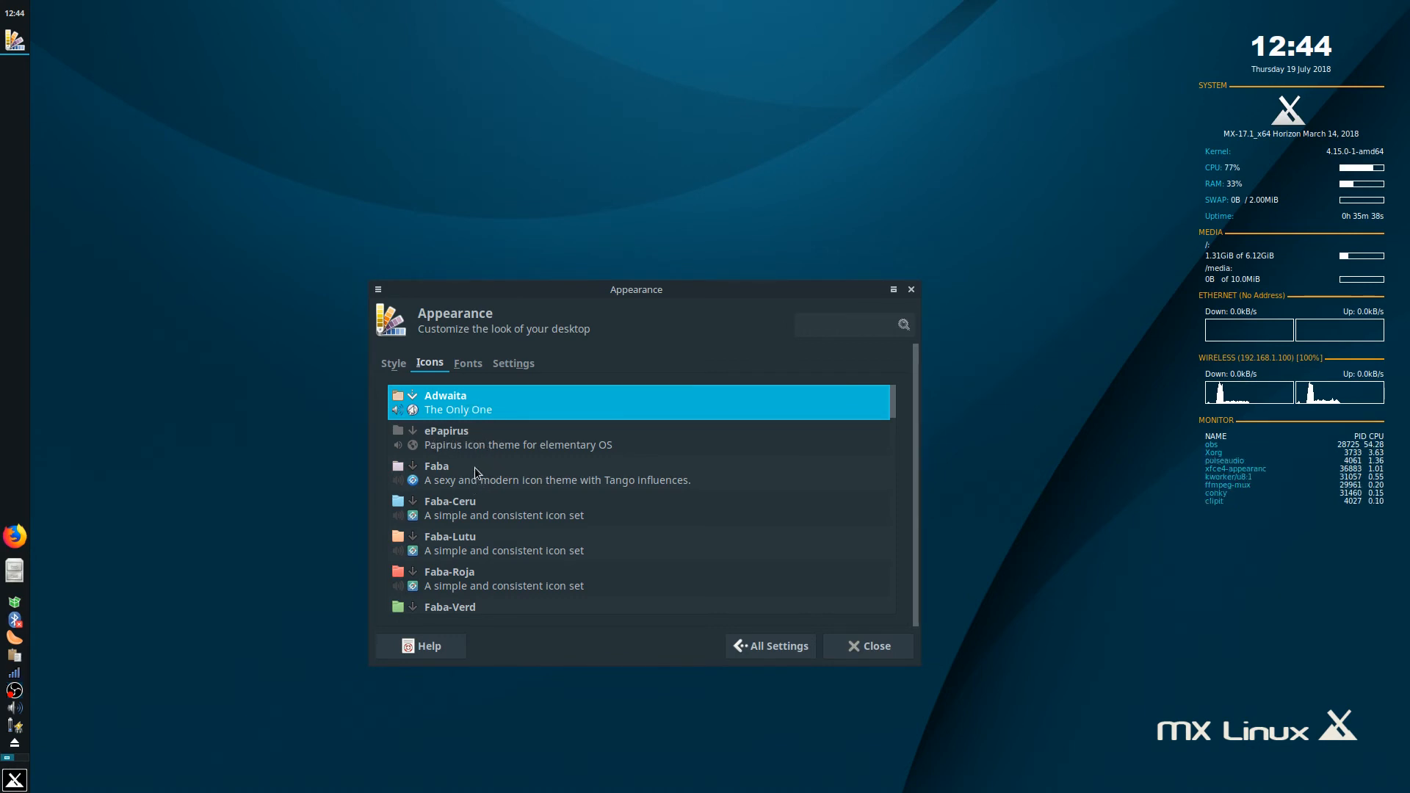
# Try the Faba and Faba-Ceru icon themes, and set the icon theme to Moka.
pyautogui.click(442, 476)
pyautogui.click(466, 508)
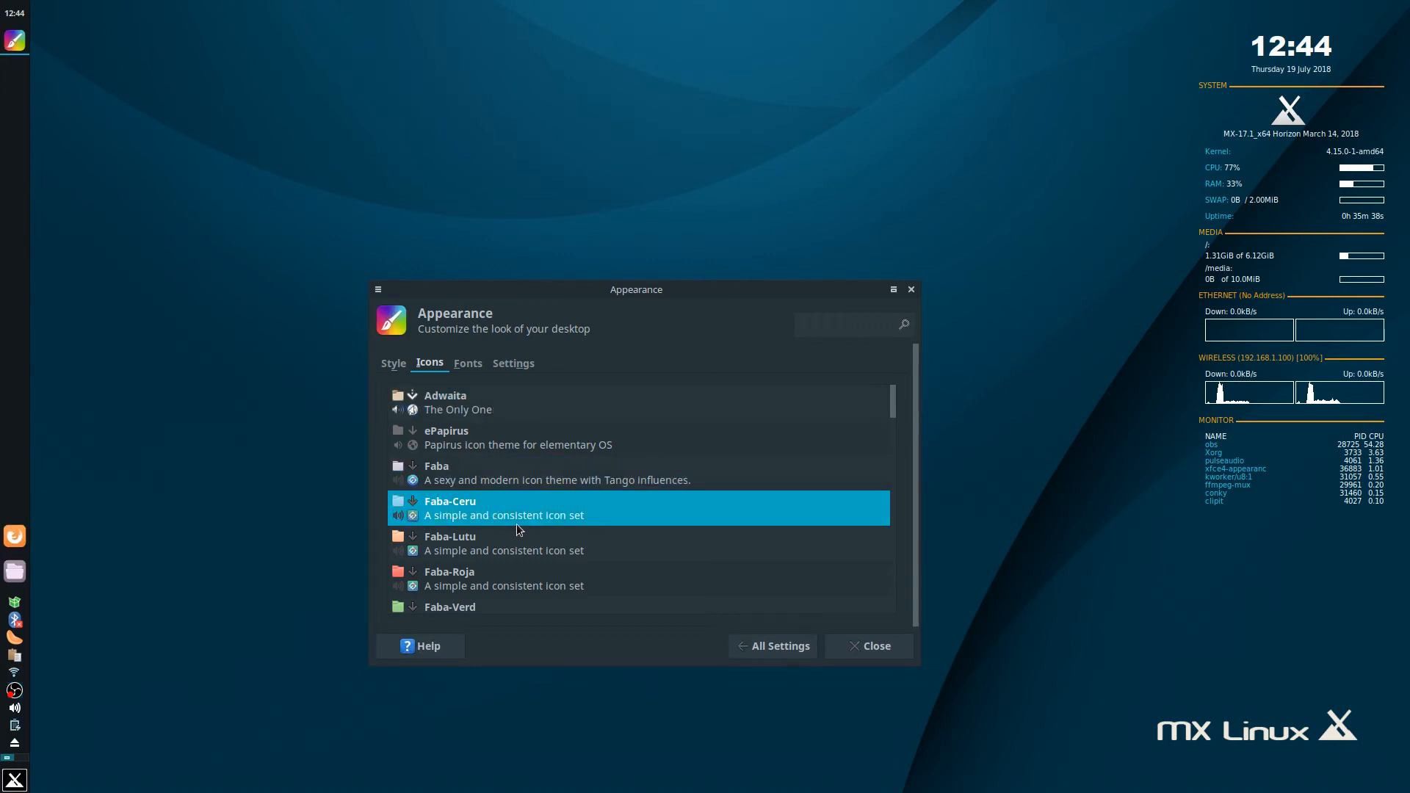
pyautogui.scroll(-5, 474, 504)
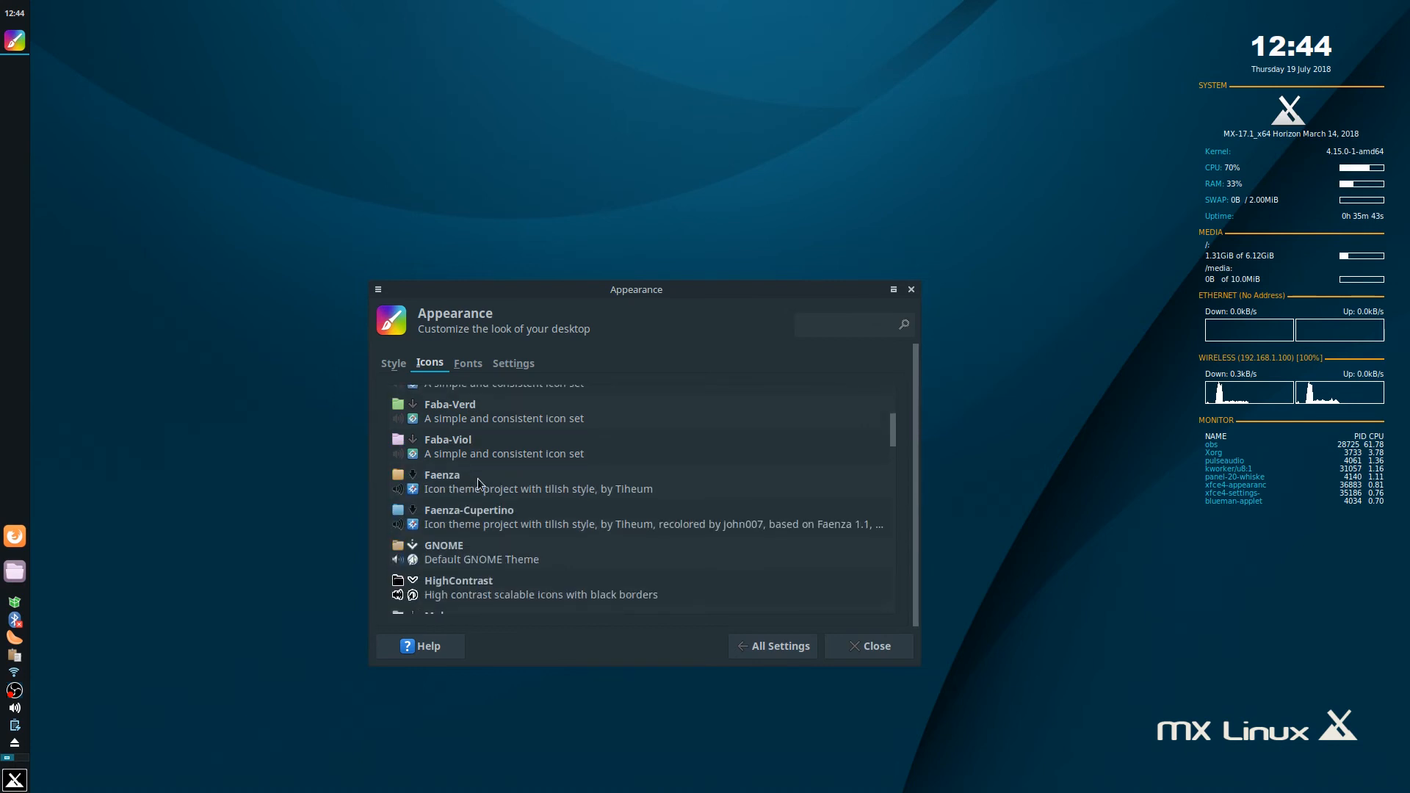
pyautogui.scroll(-2, 471, 520)
pyautogui.click(473, 549)
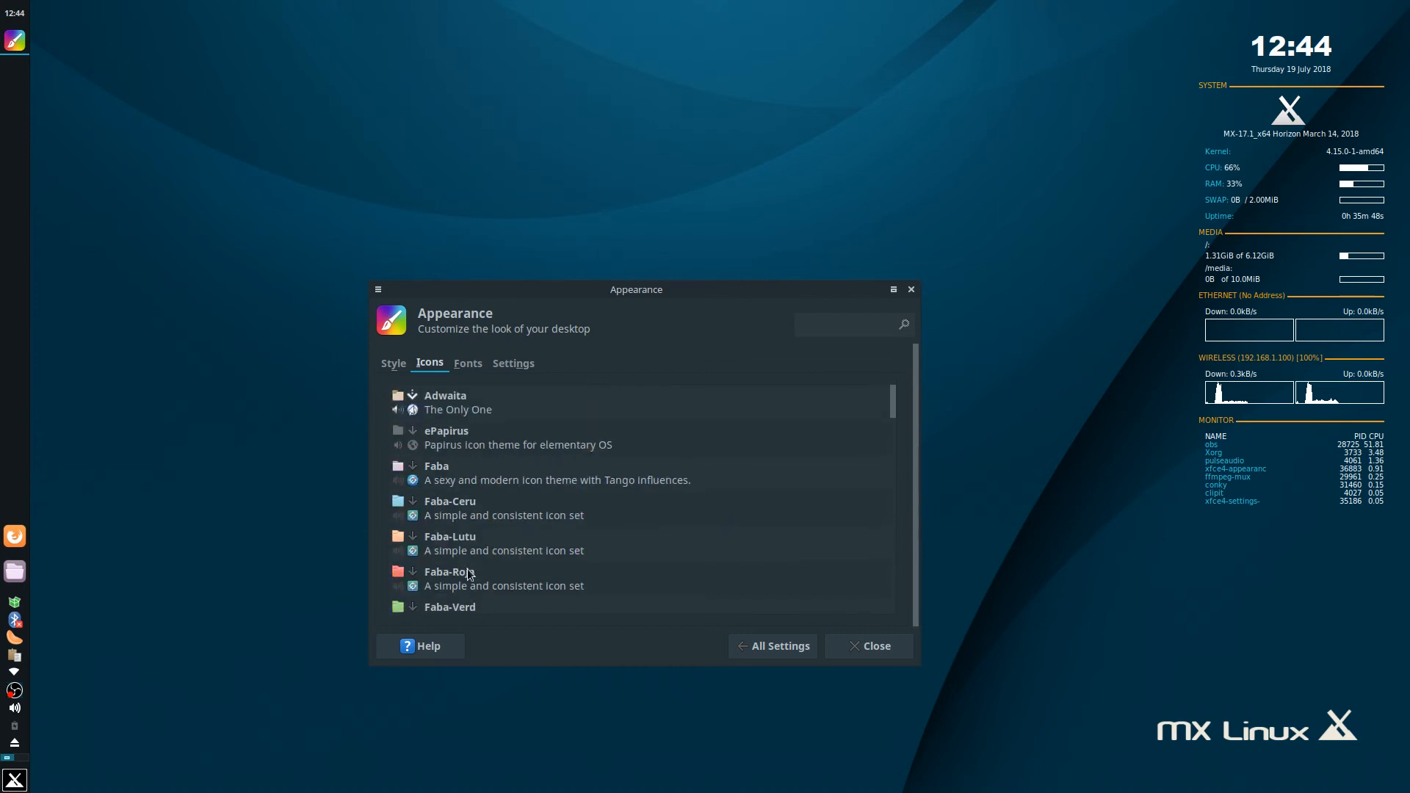
# Set the icon theme to Faba-Ceru, and check its folder icons in a file manager window.
pyautogui.click(474, 504)
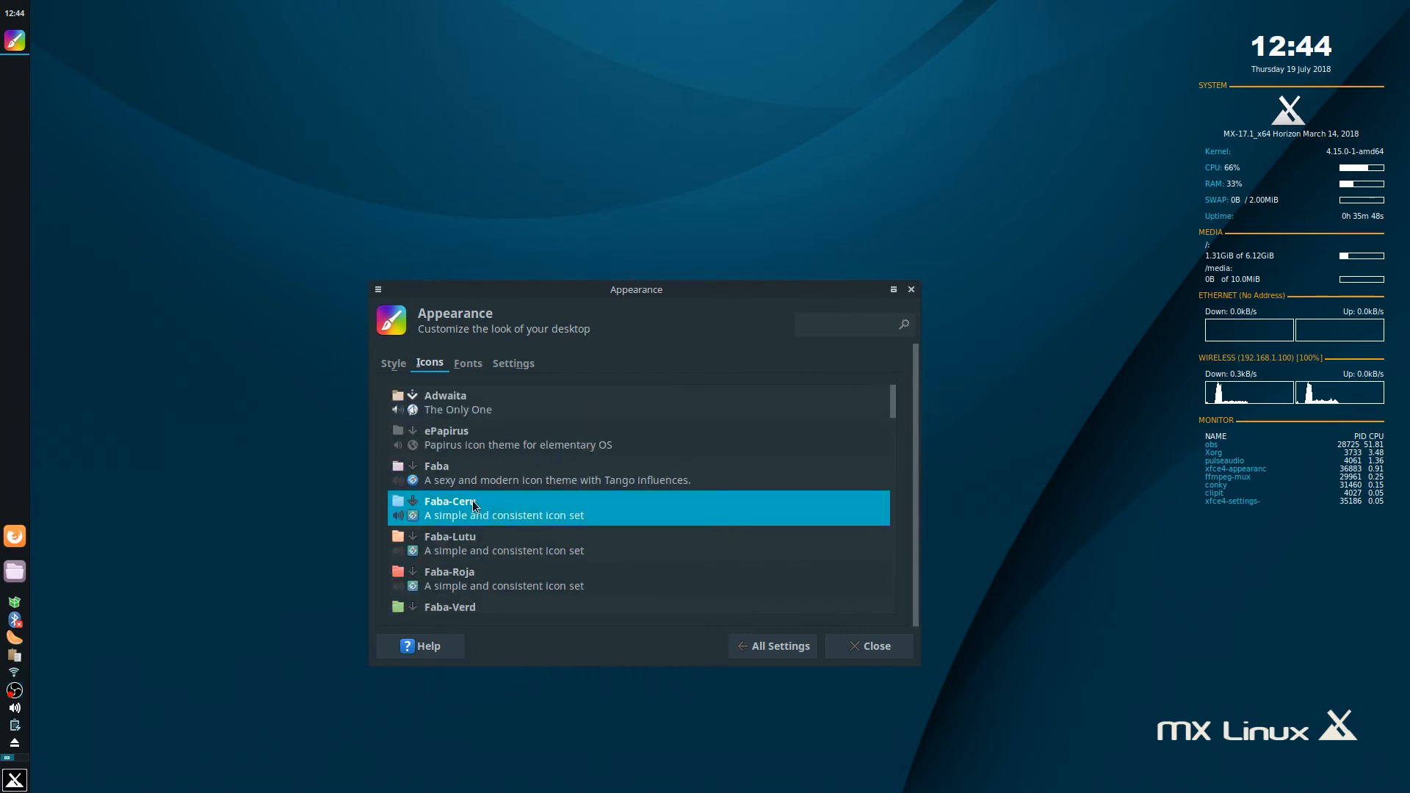
pyautogui.click(912, 290)
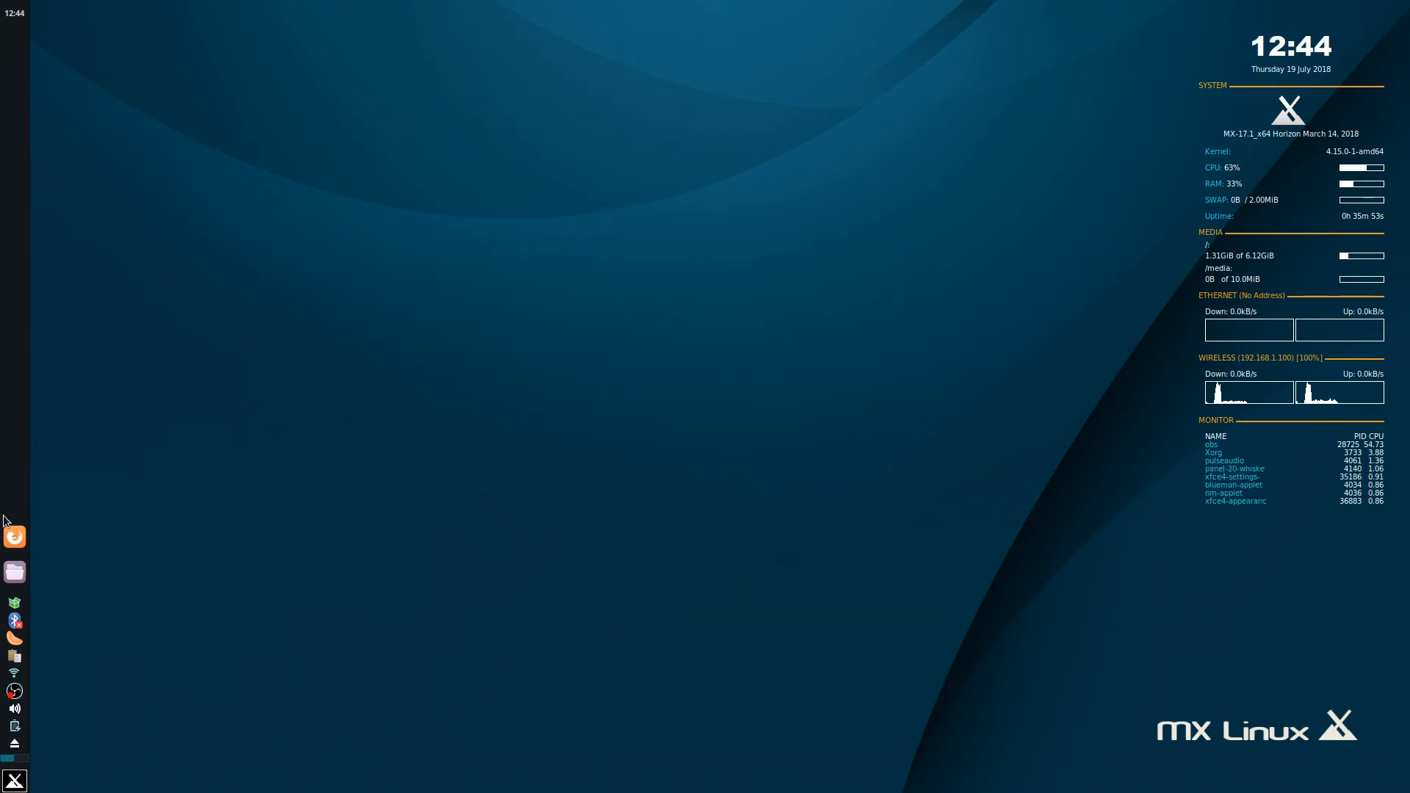
pyautogui.click(15, 572)
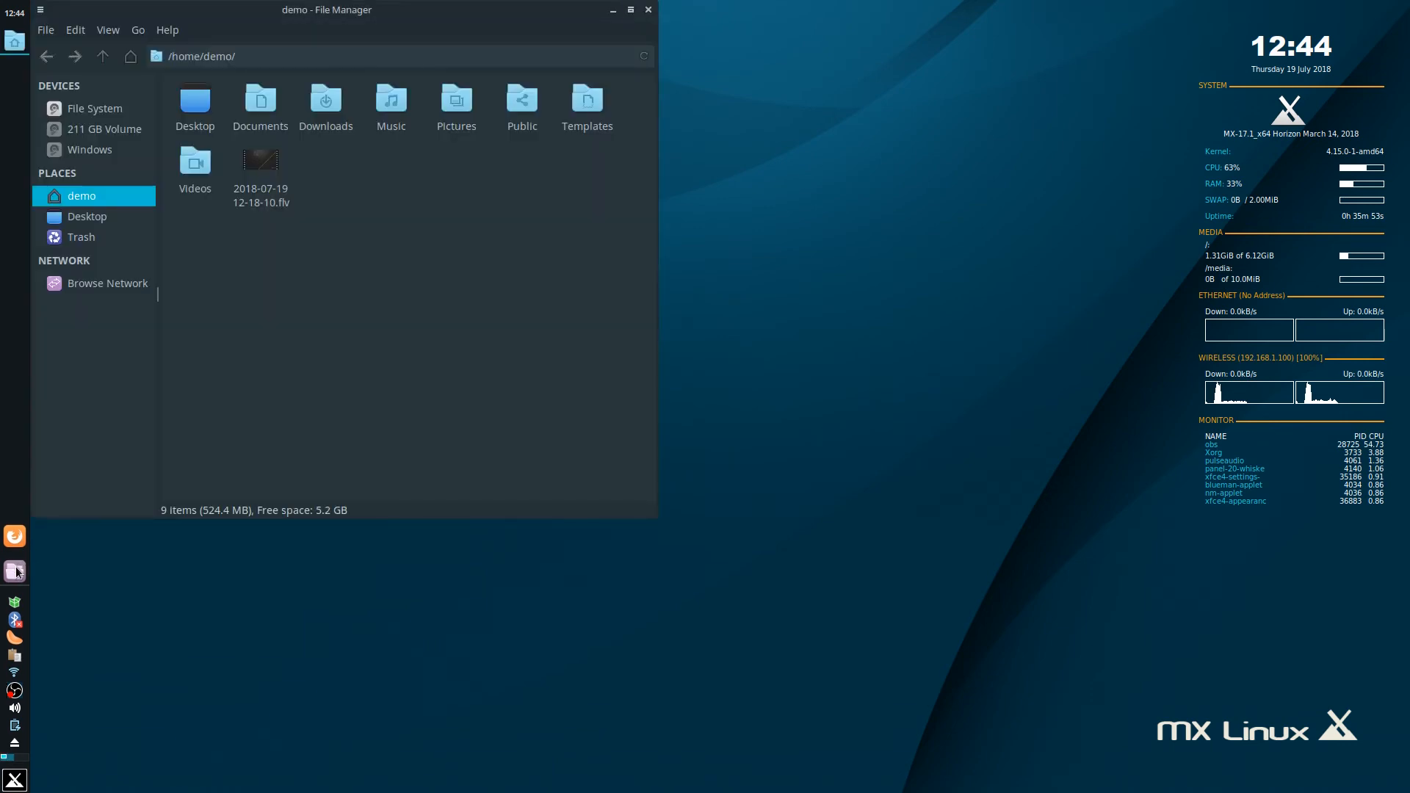
pyautogui.moveTo(284, 16); pyautogui.dragTo(667, 232)
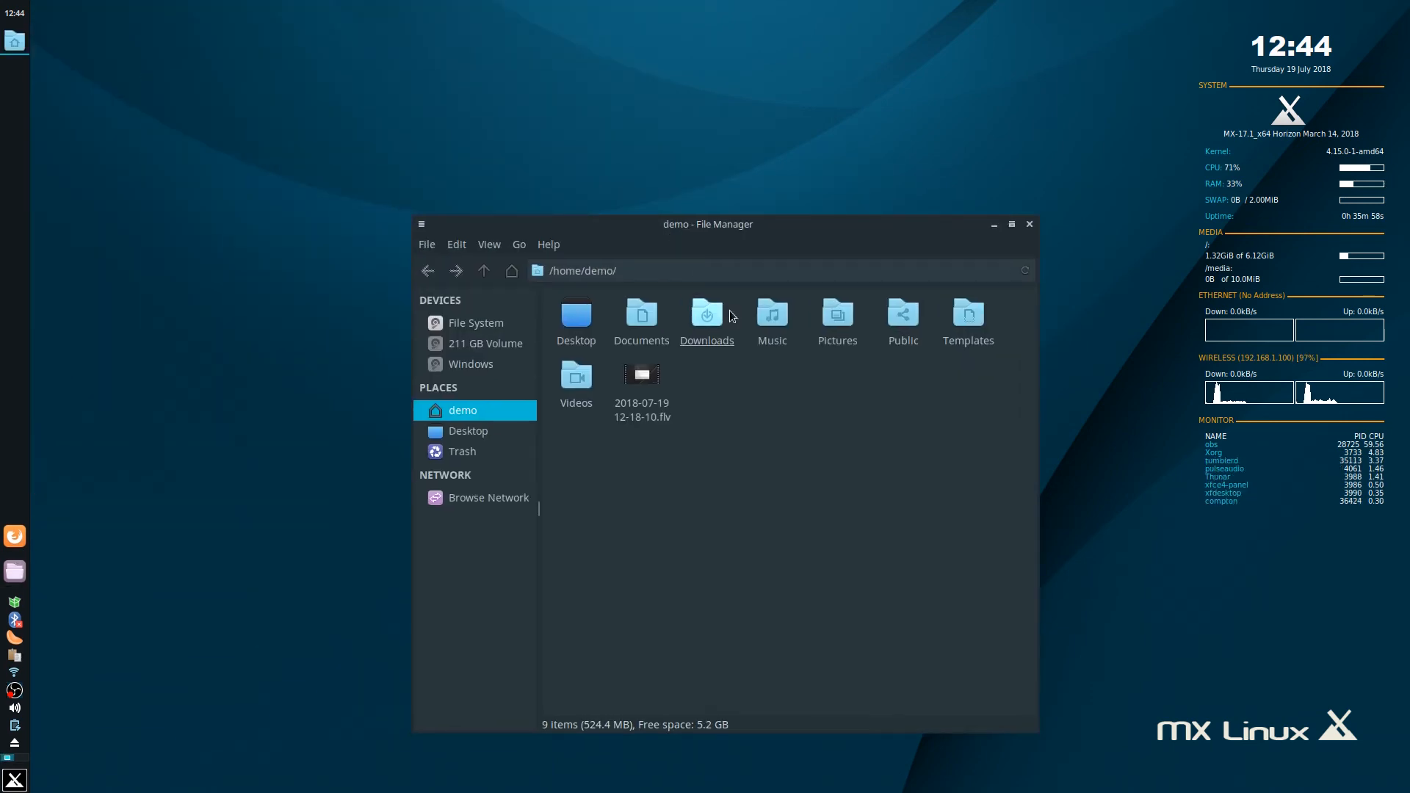
pyautogui.click(1029, 224)
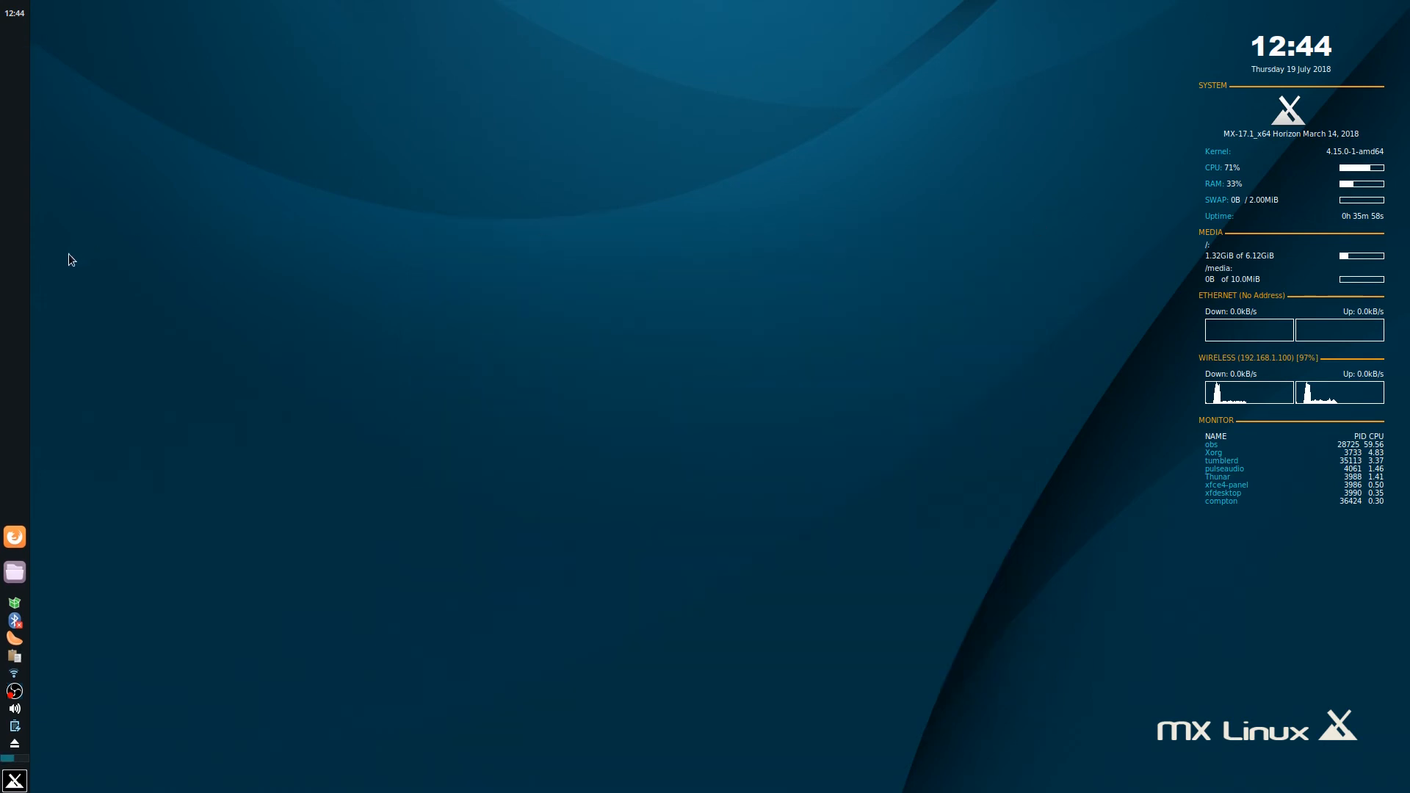
pyautogui.rightClick(11, 278)
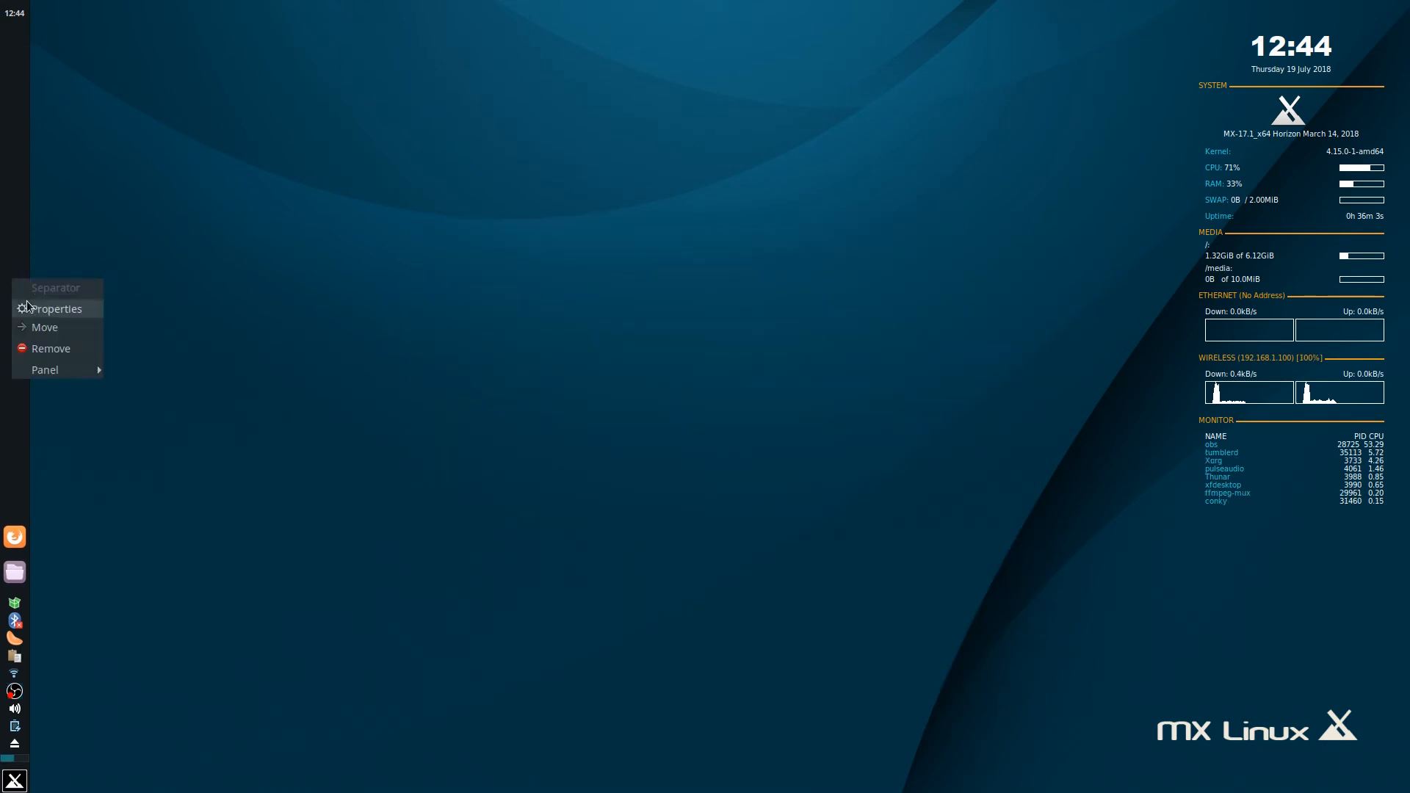
pyautogui.moveTo(67, 370)
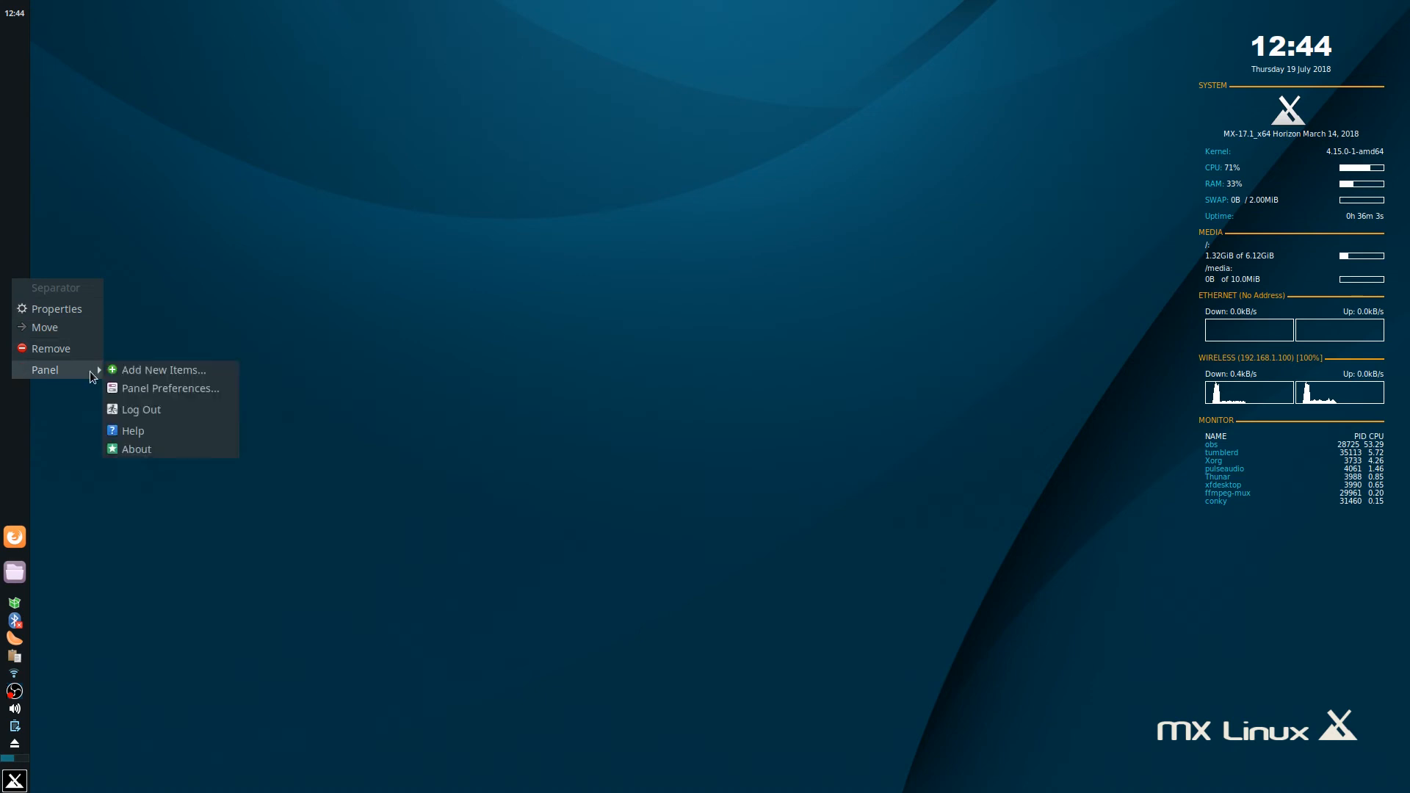
pyautogui.click(49, 308)
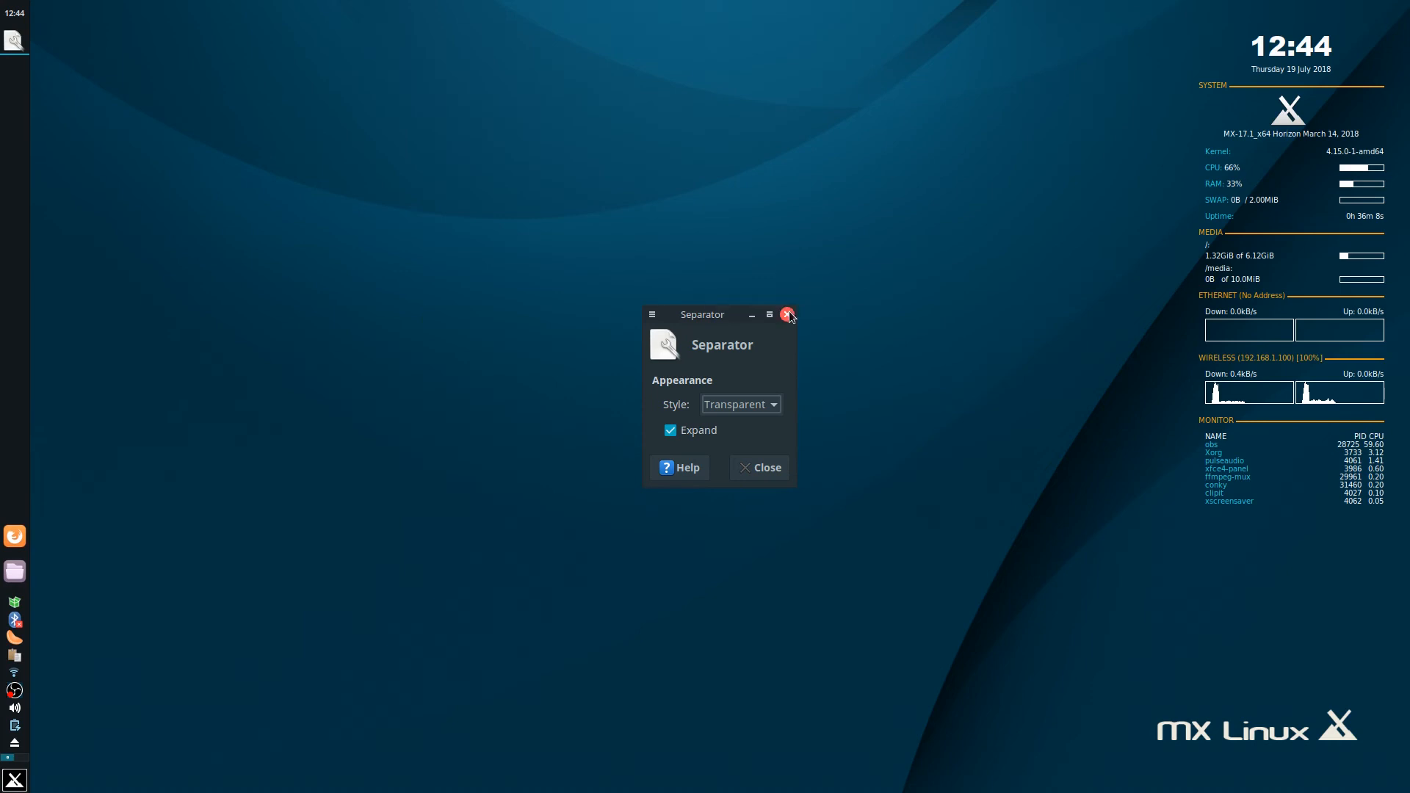
pyautogui.click(786, 315)
# Open the preferences of Panel 1 and set the panel's mode to Horizontal.
pyautogui.rightClick(15, 232)
pyautogui.moveTo(74, 327)
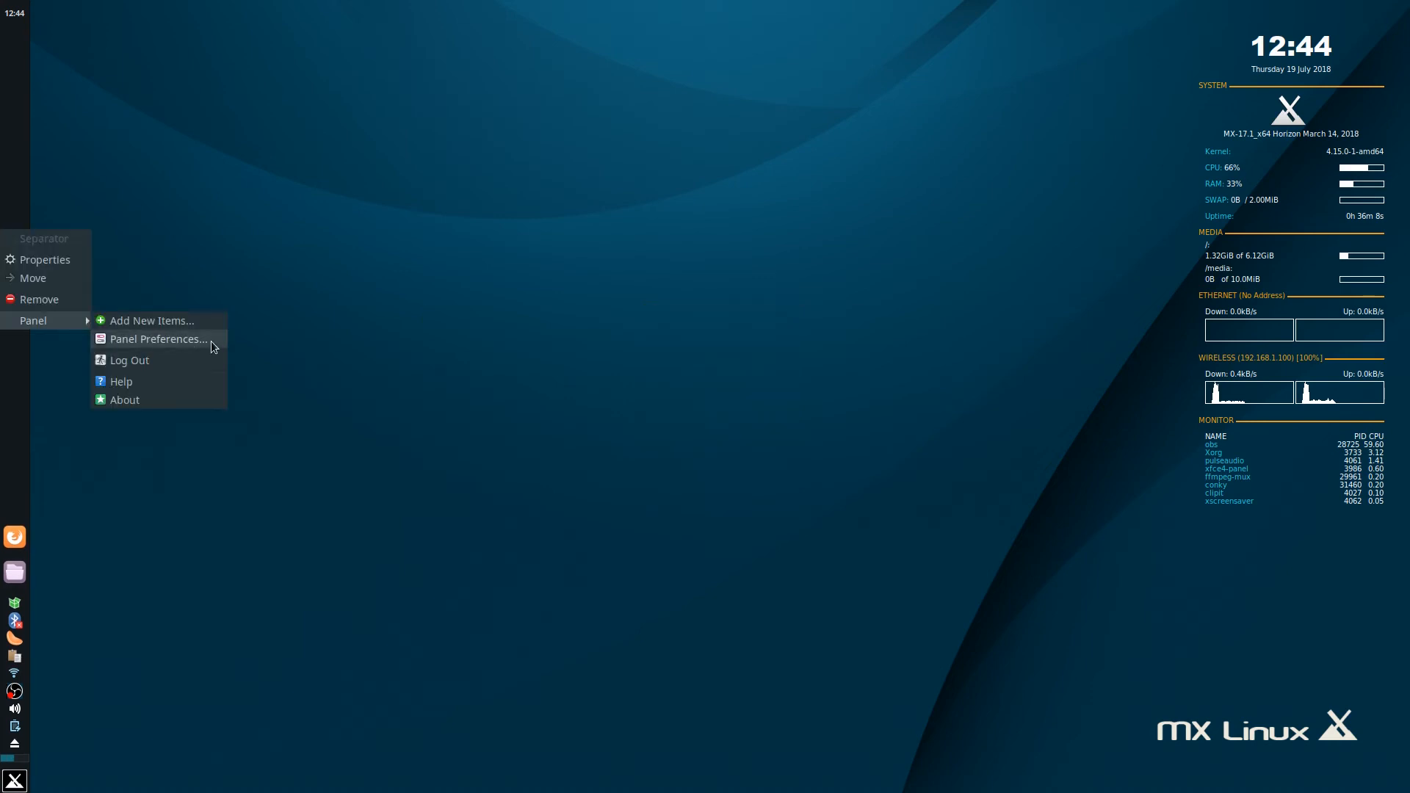
pyautogui.click(213, 345)
pyautogui.moveTo(579, 204); pyautogui.dragTo(541, 235)
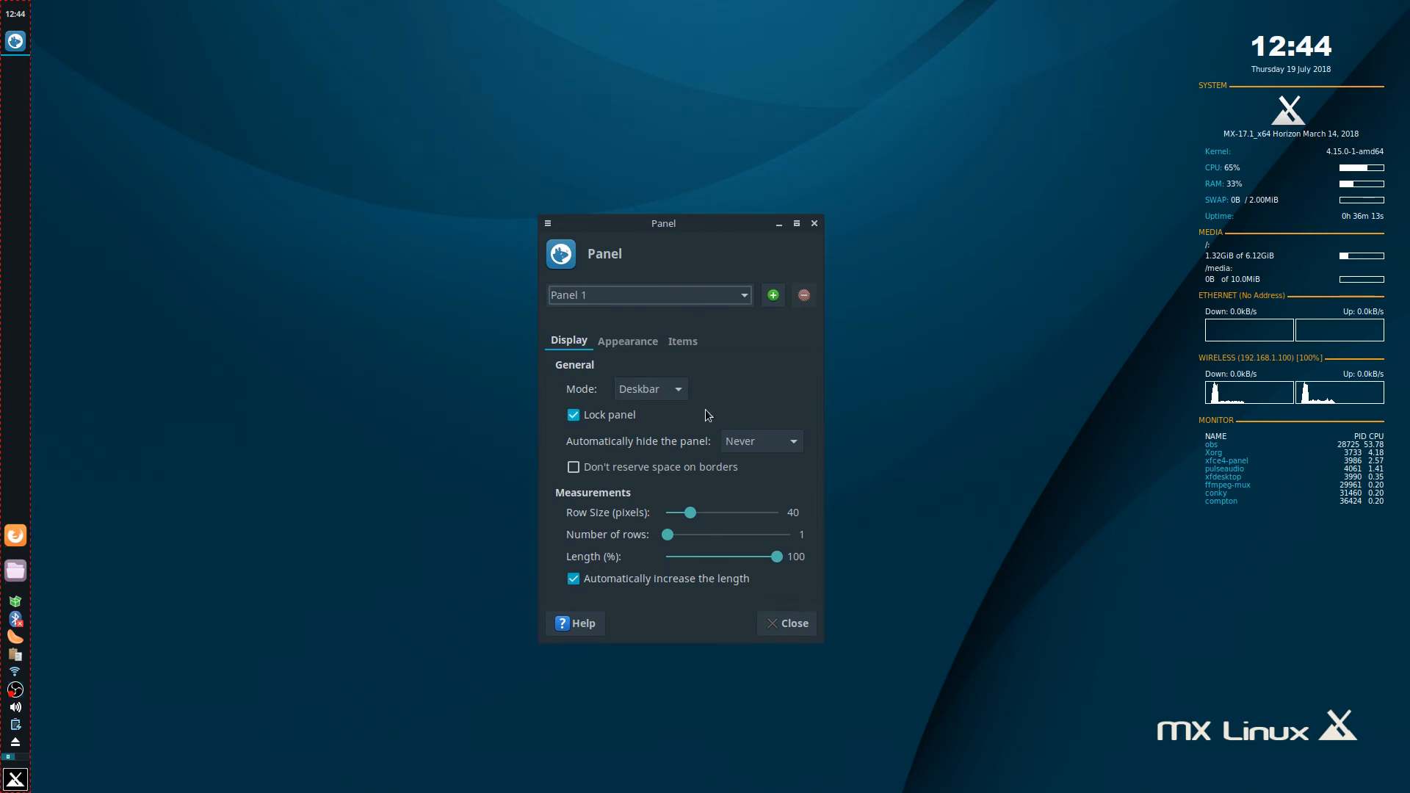
pyautogui.click(624, 342)
pyautogui.click(580, 342)
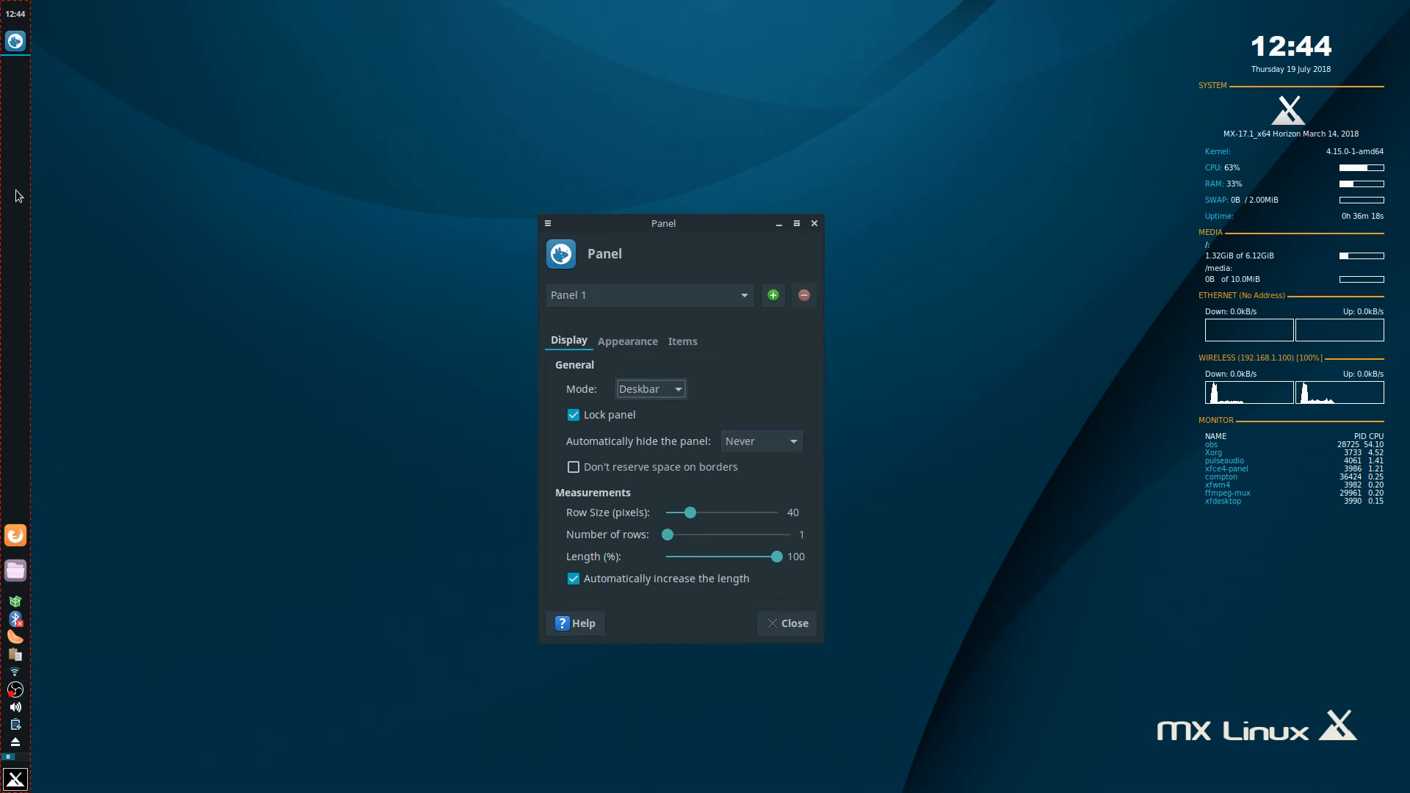
pyautogui.click(636, 390)
pyautogui.click(646, 347)
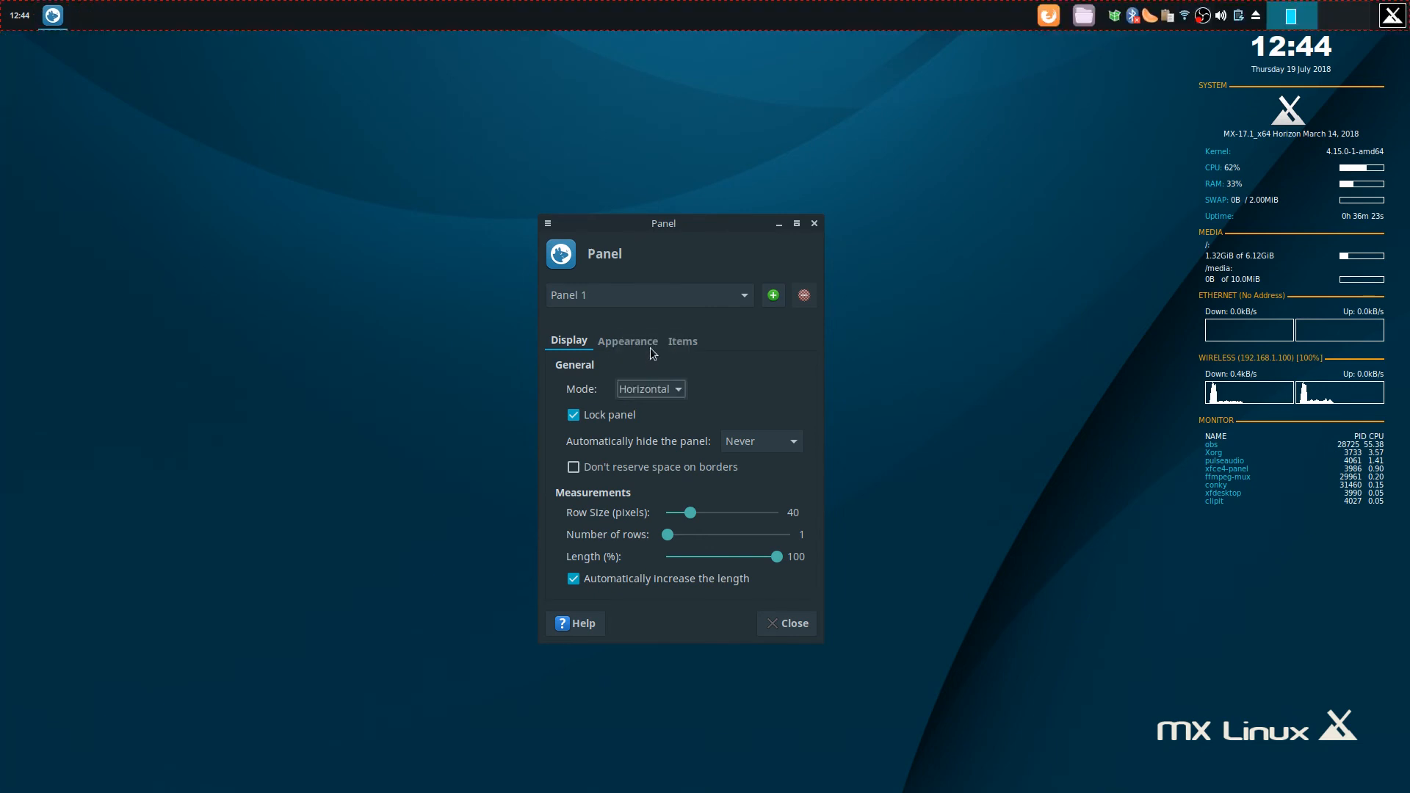
# Unlock the panel, move it to the lower edge of the desktop and back to the upper edge, and lock it again.
pyautogui.click(574, 416)
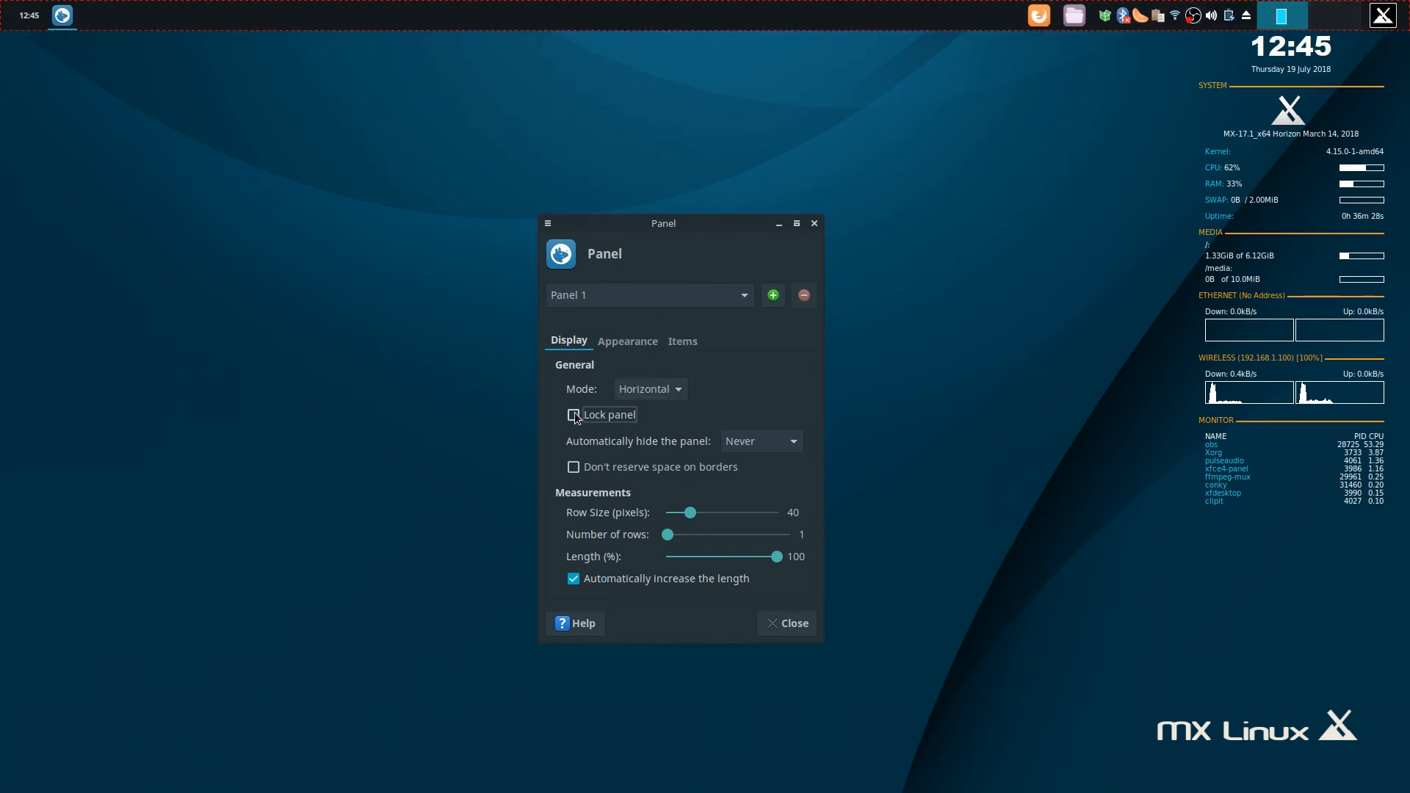
pyautogui.click(574, 416)
pyautogui.click(573, 416)
pyautogui.moveTo(856, 15); pyautogui.dragTo(851, 791)
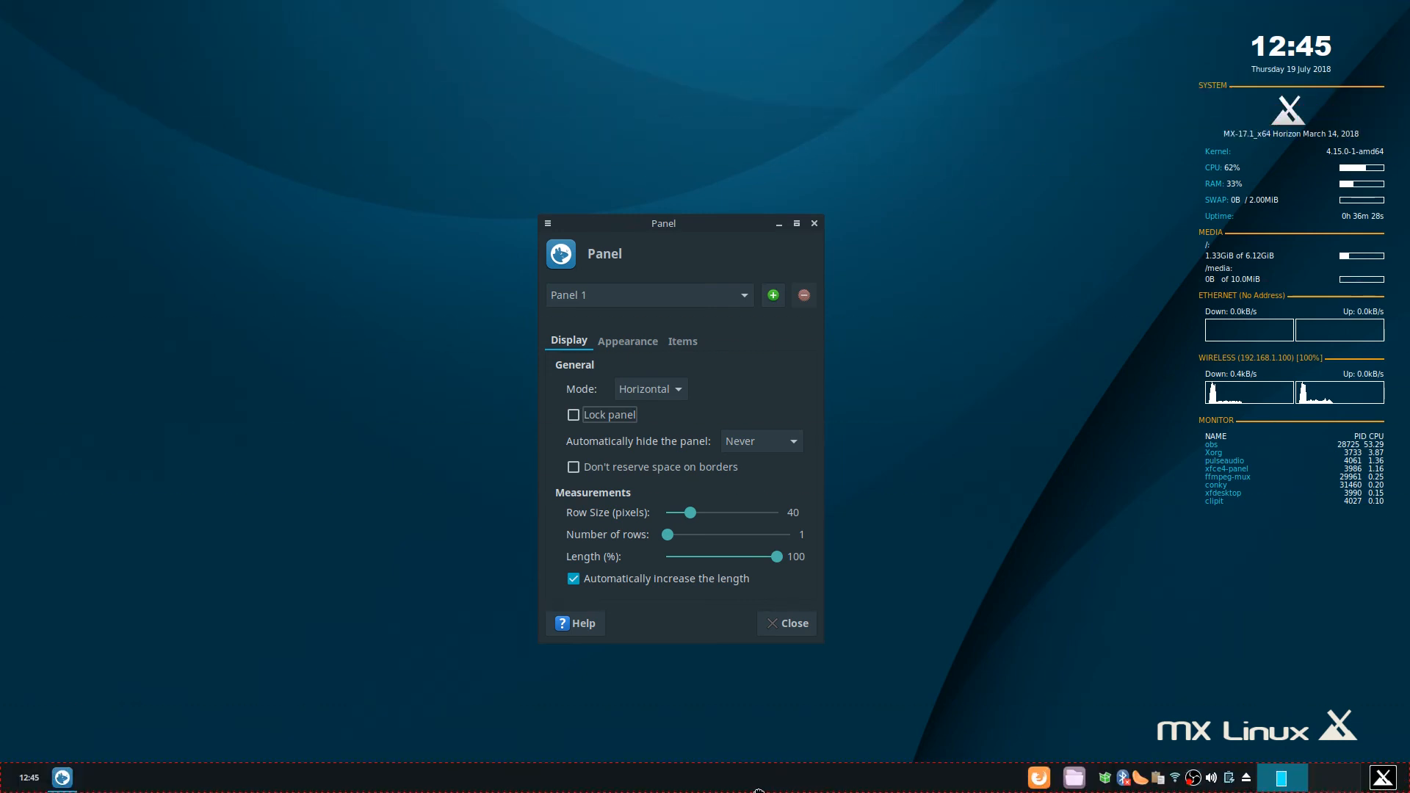
pyautogui.moveTo(759, 791); pyautogui.dragTo(757, 14)
pyautogui.click(573, 416)
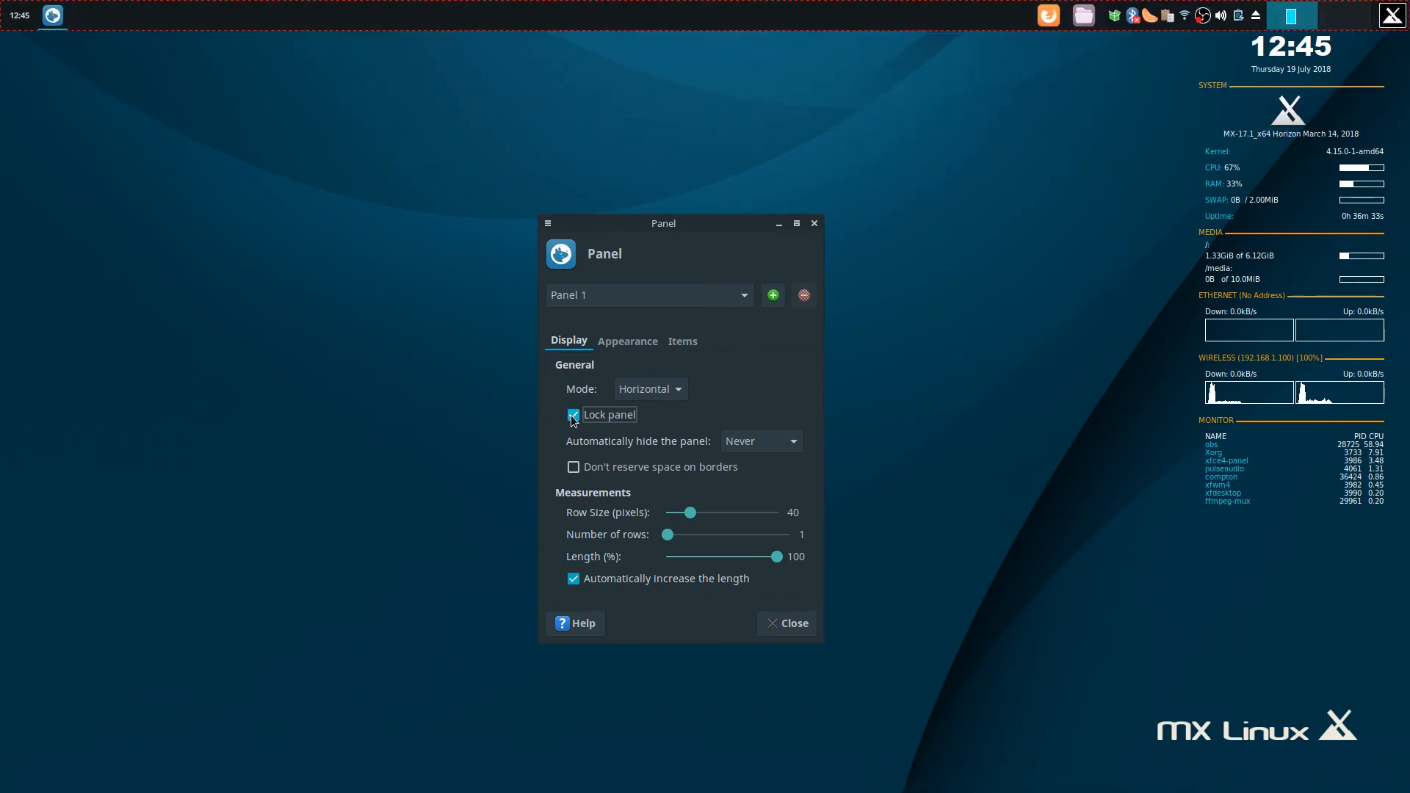
# Set the panel's row size to 30 pixels.
pyautogui.click(683, 515)
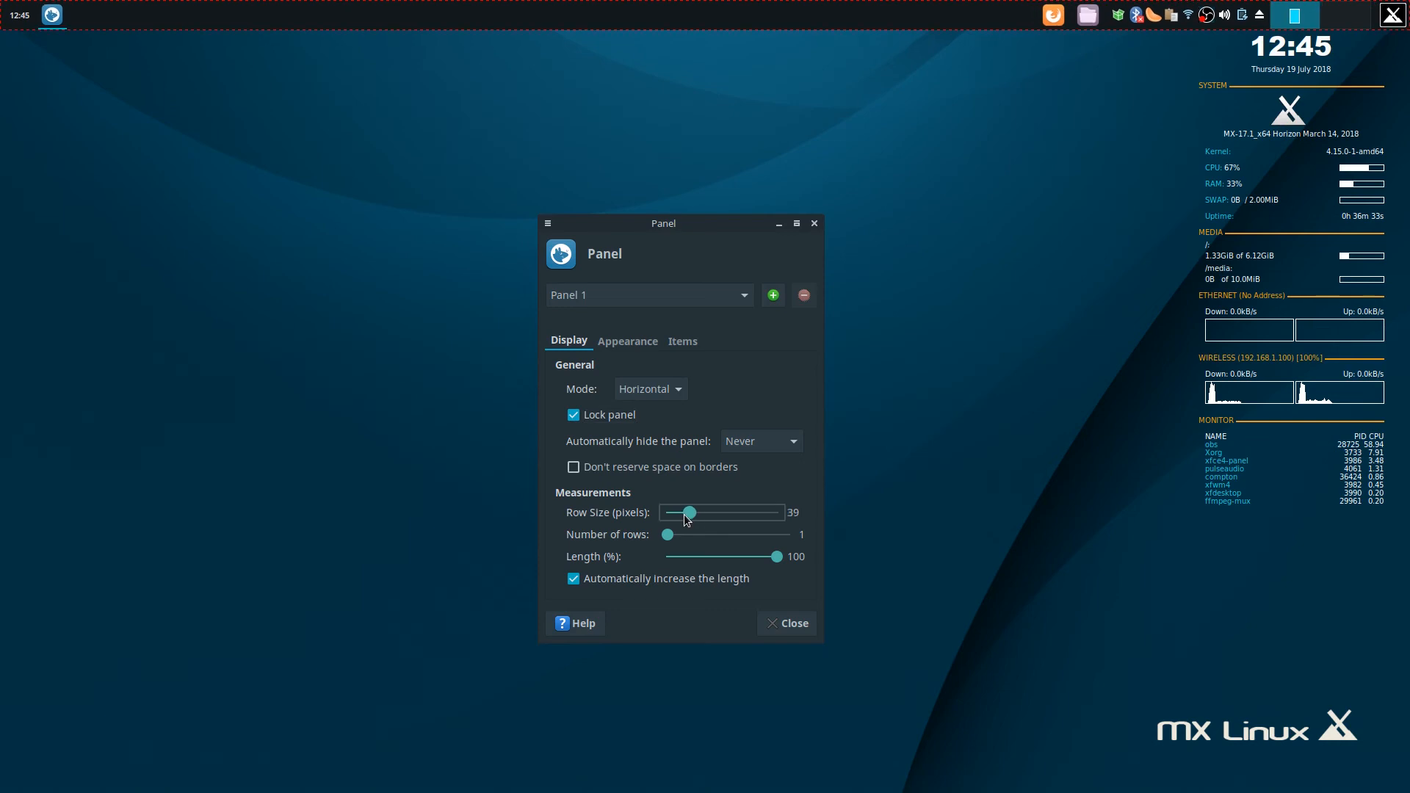
pyautogui.scroll(-3, 684, 519)
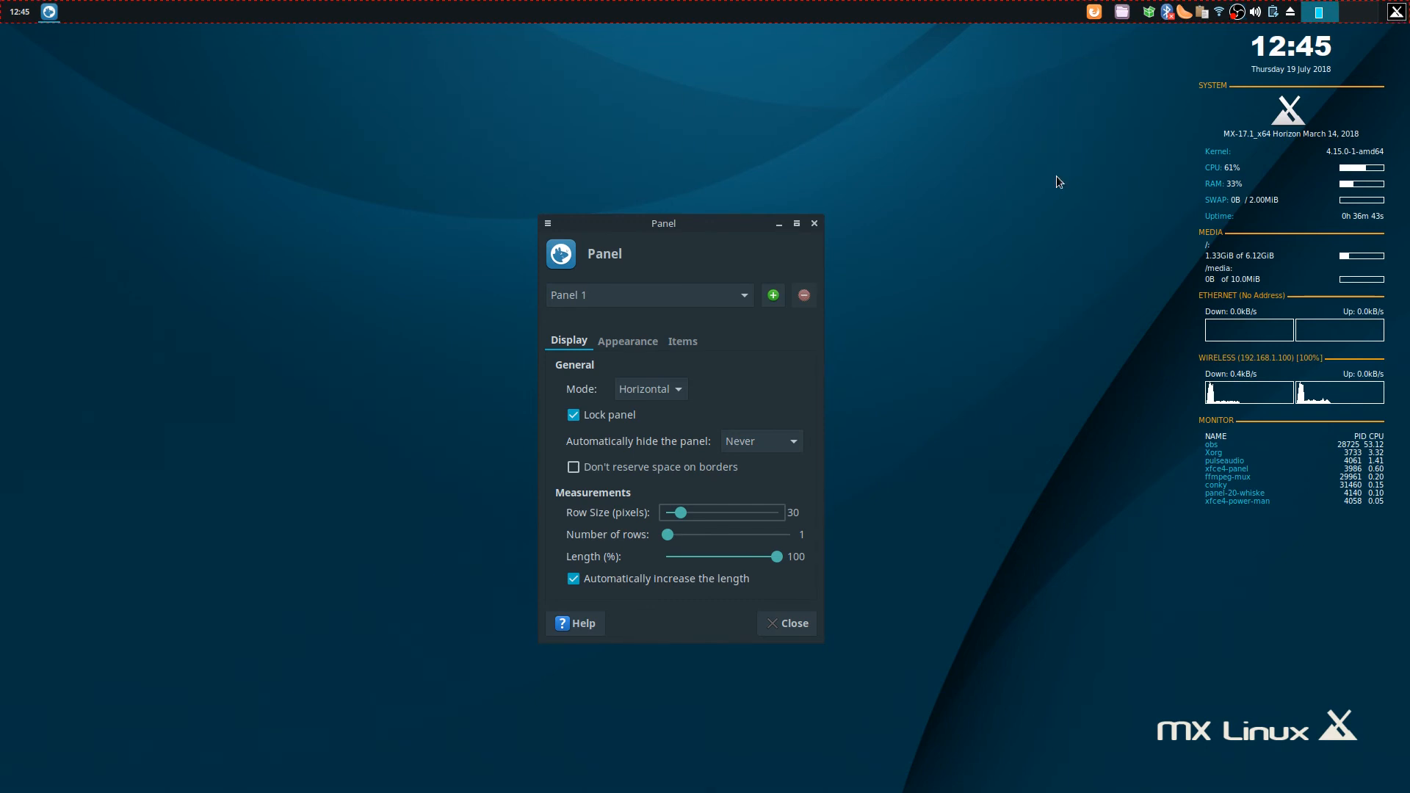
# Try the Deskbar and Vertical panel modes, return to Horizontal, and check how the applications menu opens from the panel.
pyautogui.click(623, 395)
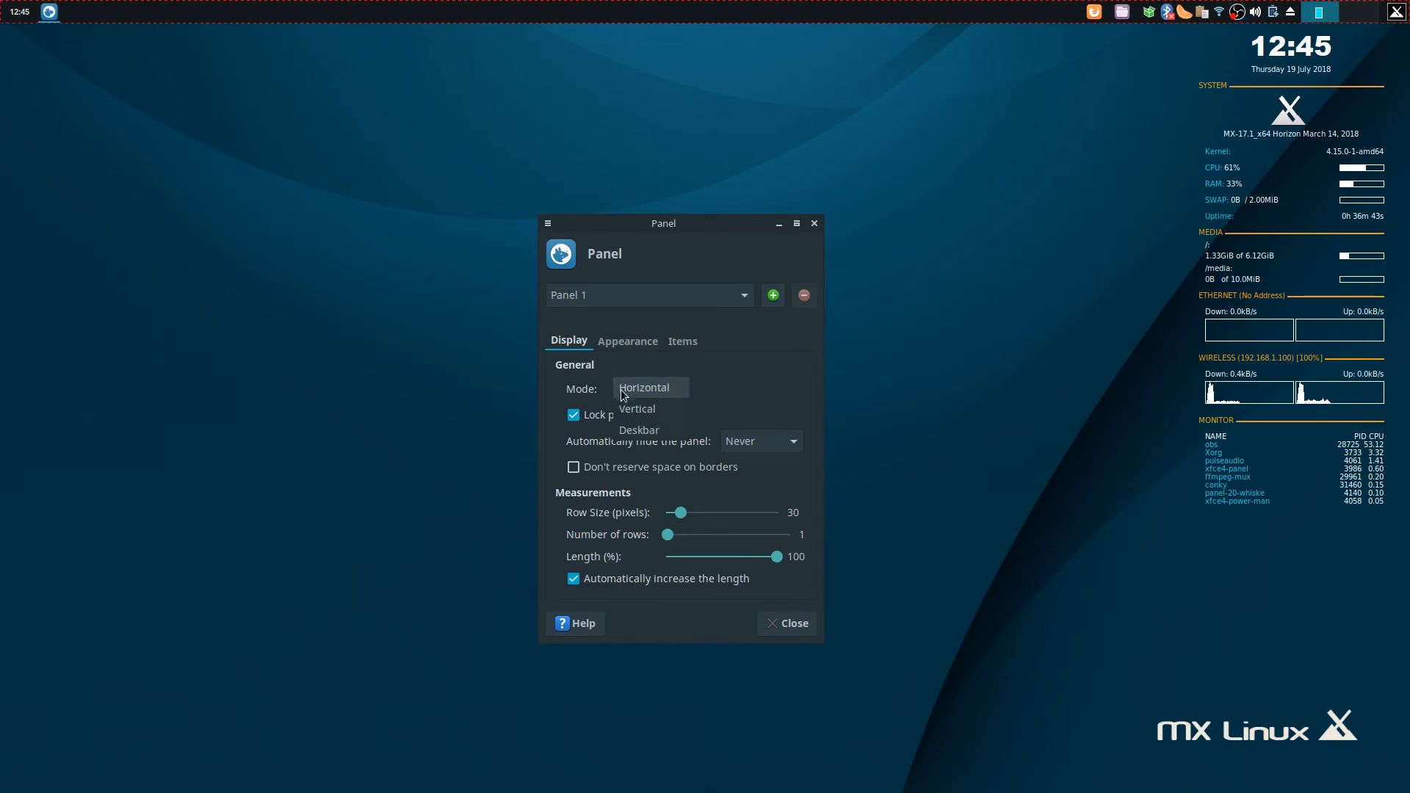
pyautogui.click(673, 440)
pyautogui.click(660, 385)
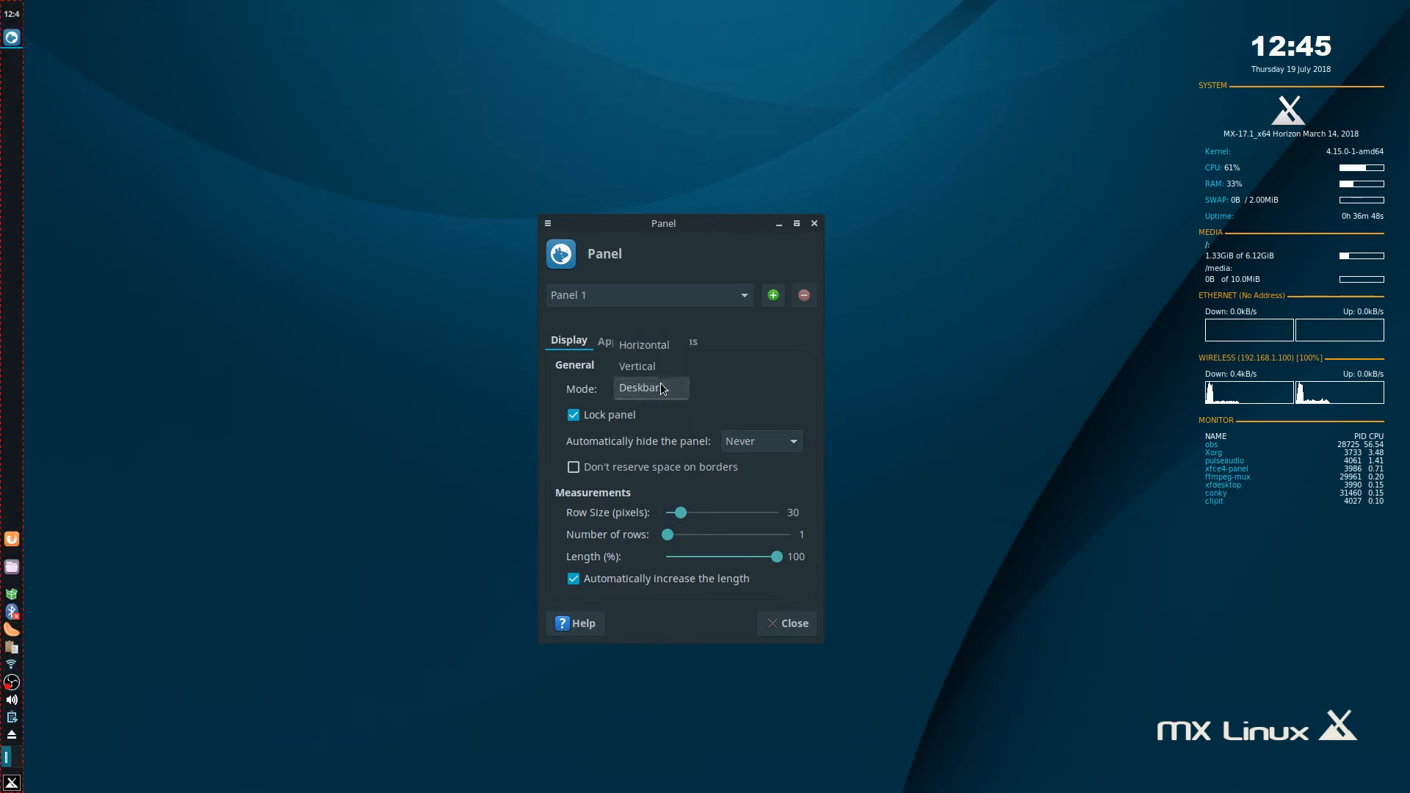
pyautogui.click(660, 371)
pyautogui.click(660, 384)
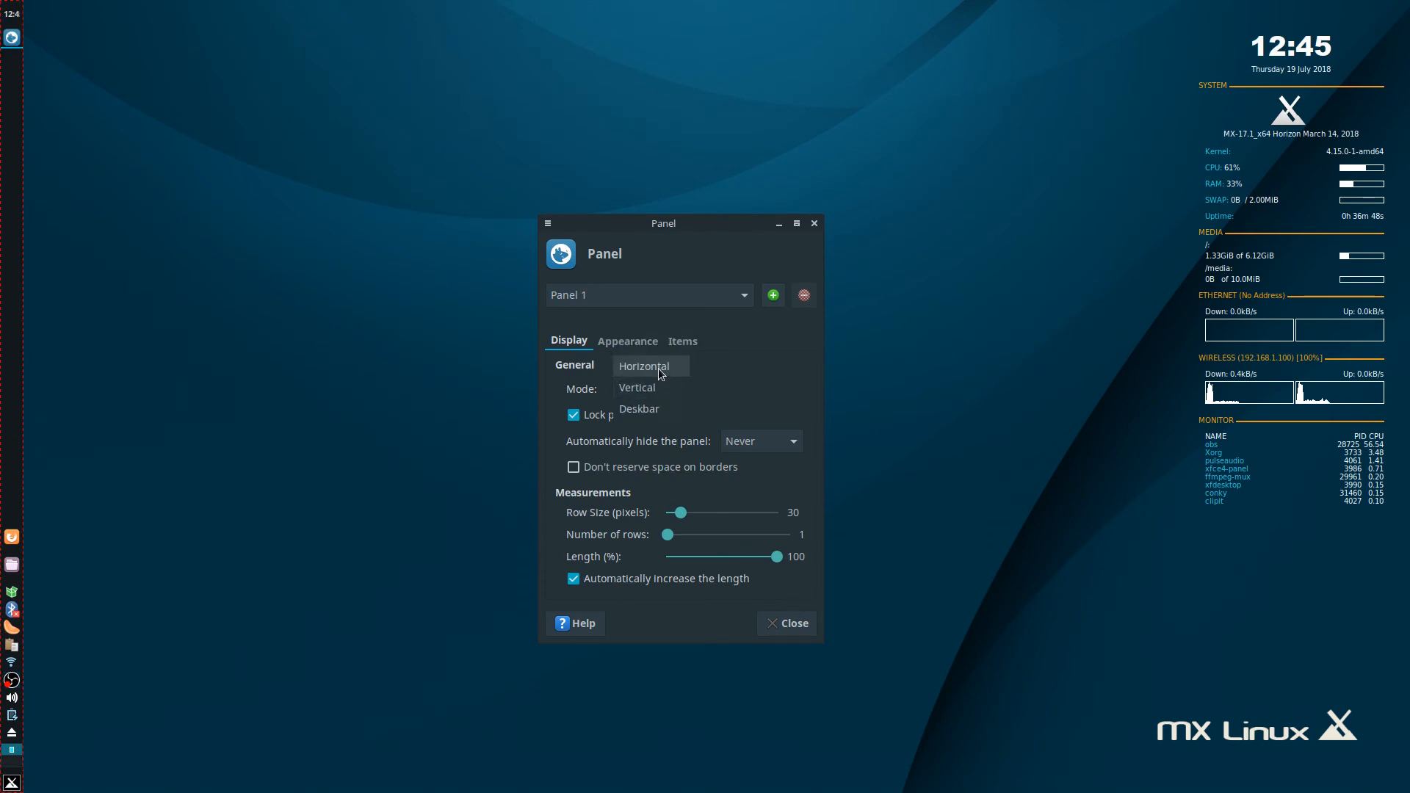
pyautogui.click(658, 368)
pyautogui.click(1397, 12)
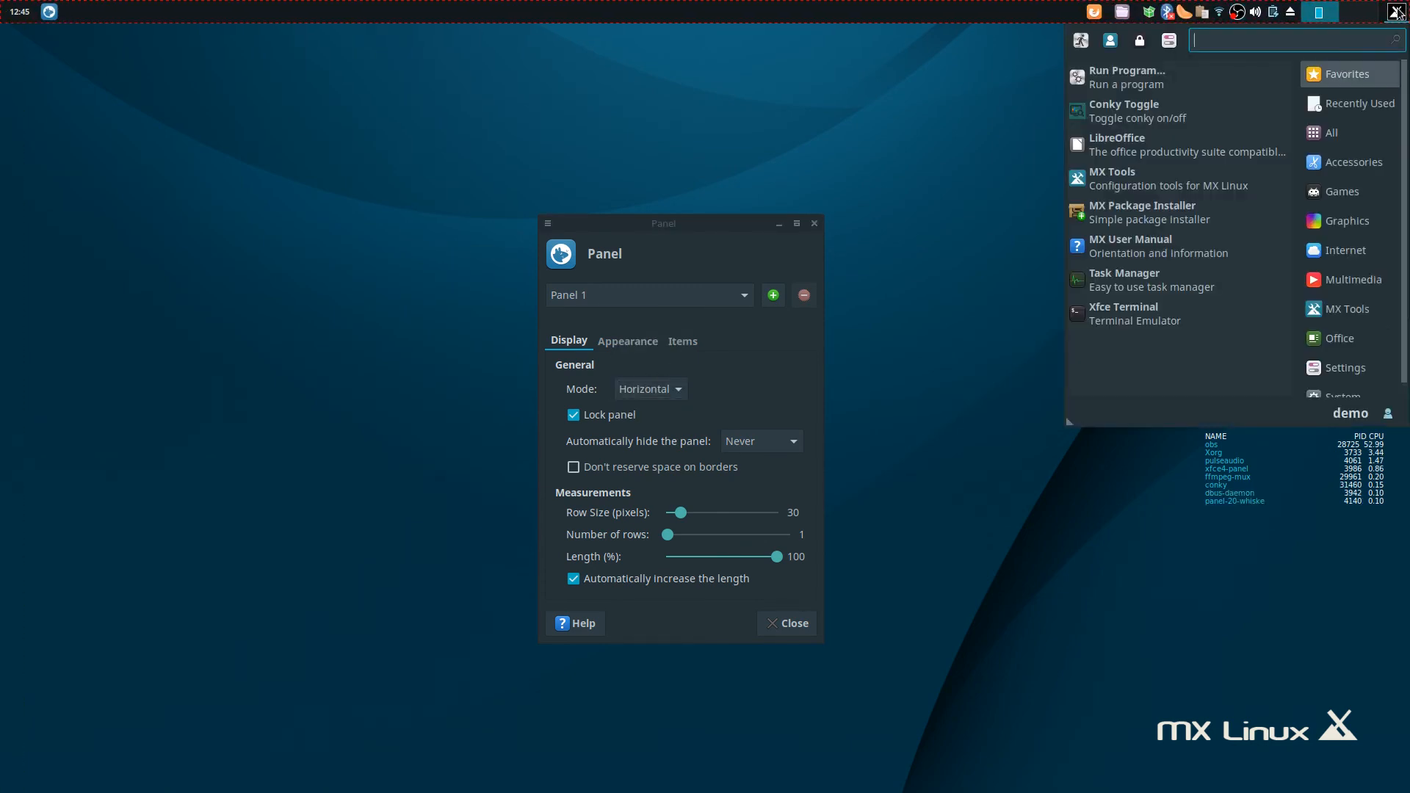
pyautogui.click(1397, 12)
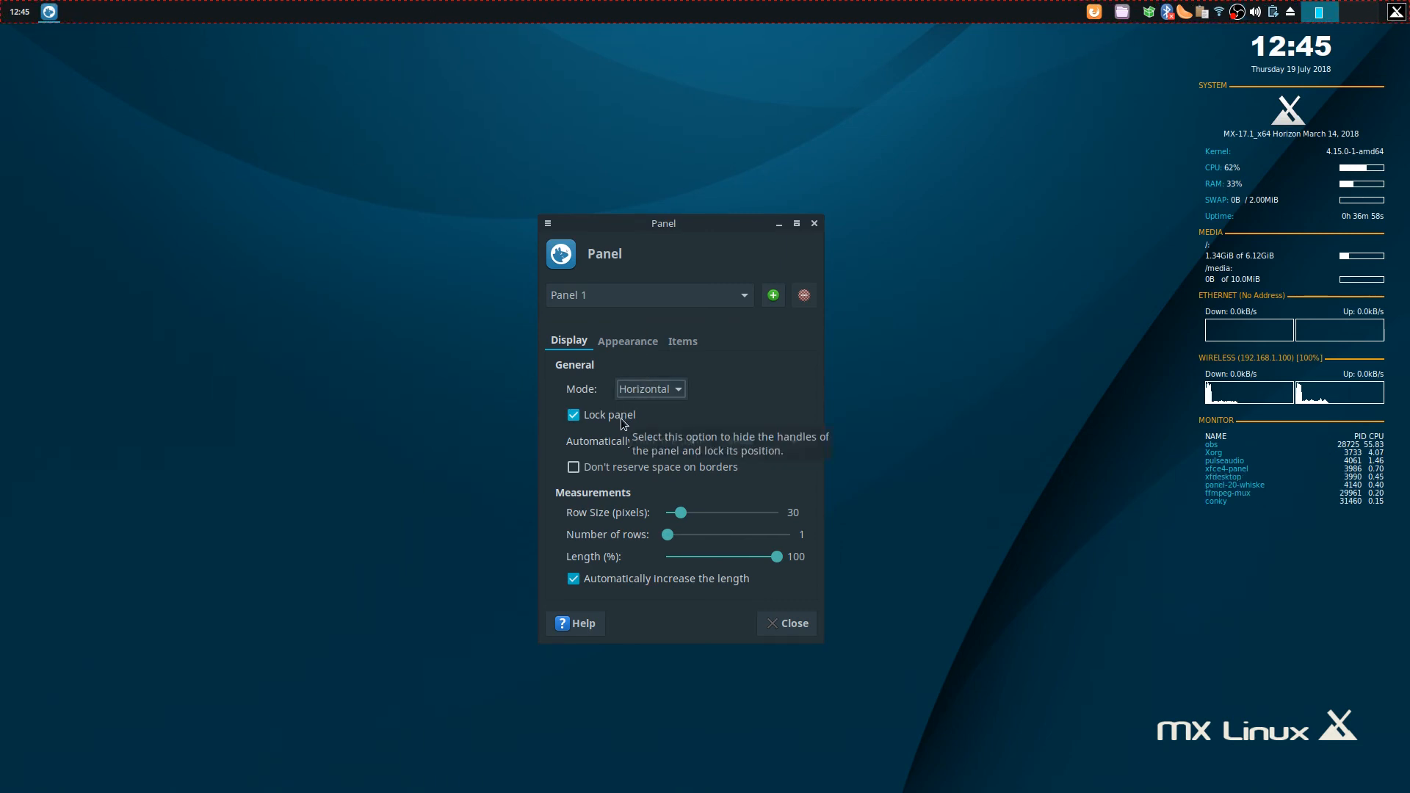
# Set the panel's background style to Solid color and pick a medium blue for it.
pyautogui.click(626, 341)
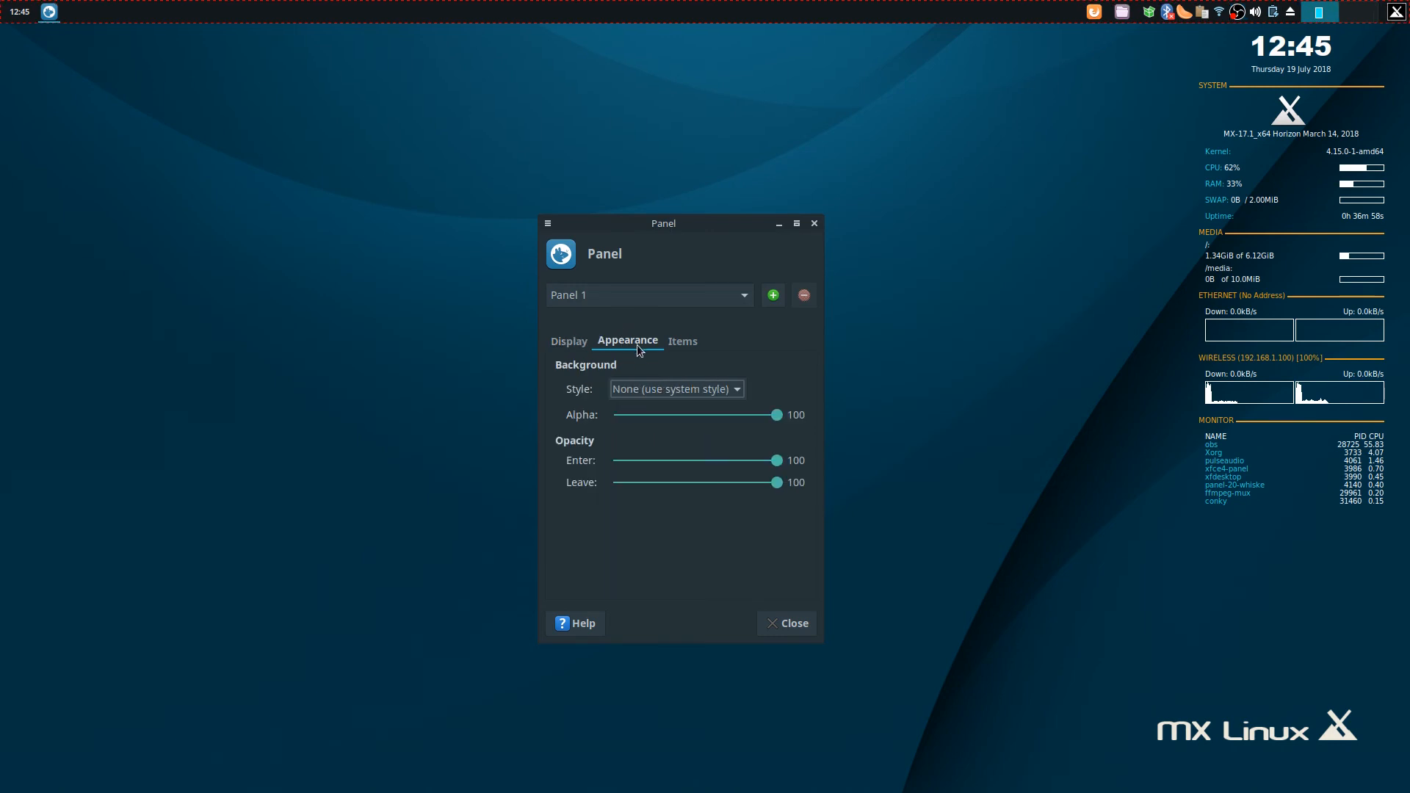
pyautogui.click(653, 377)
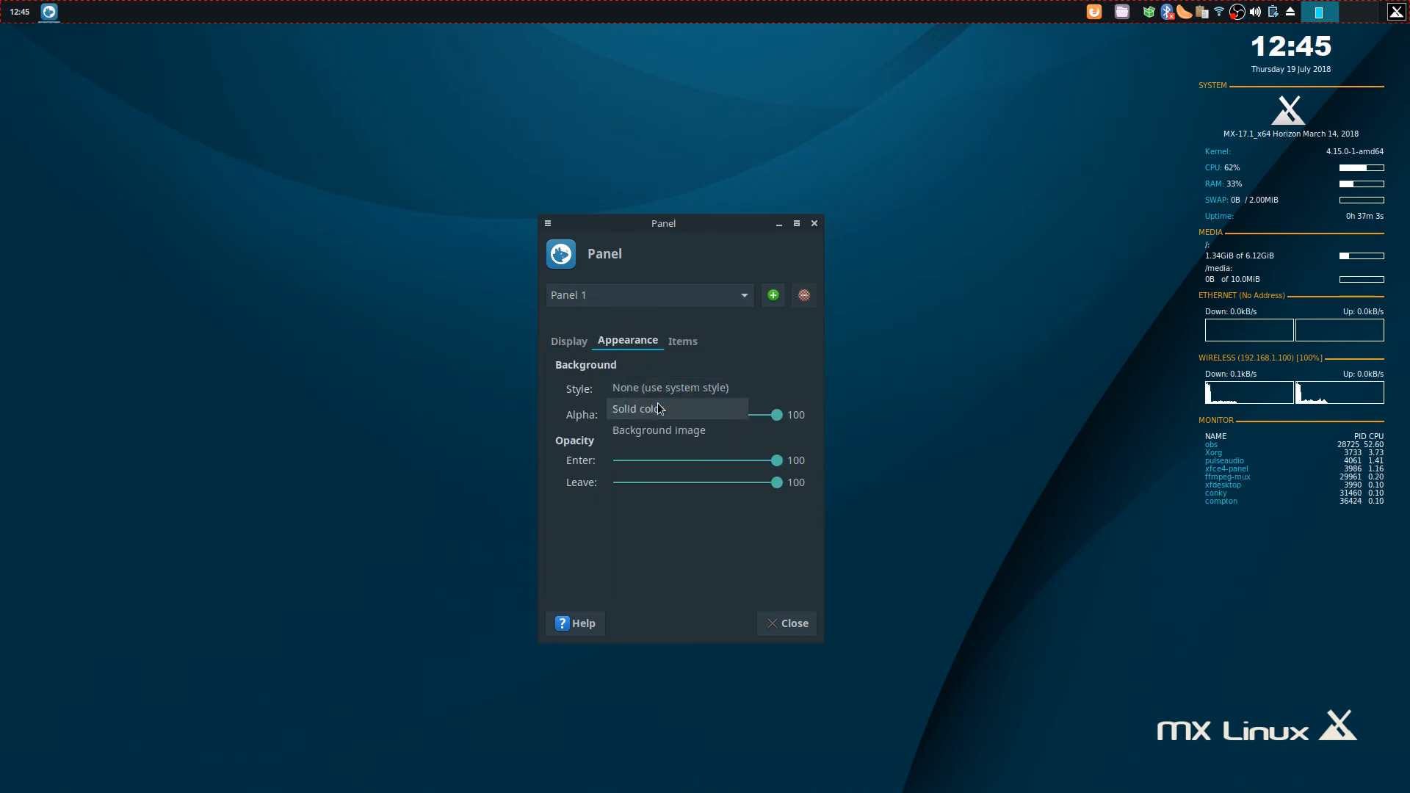
pyautogui.click(659, 409)
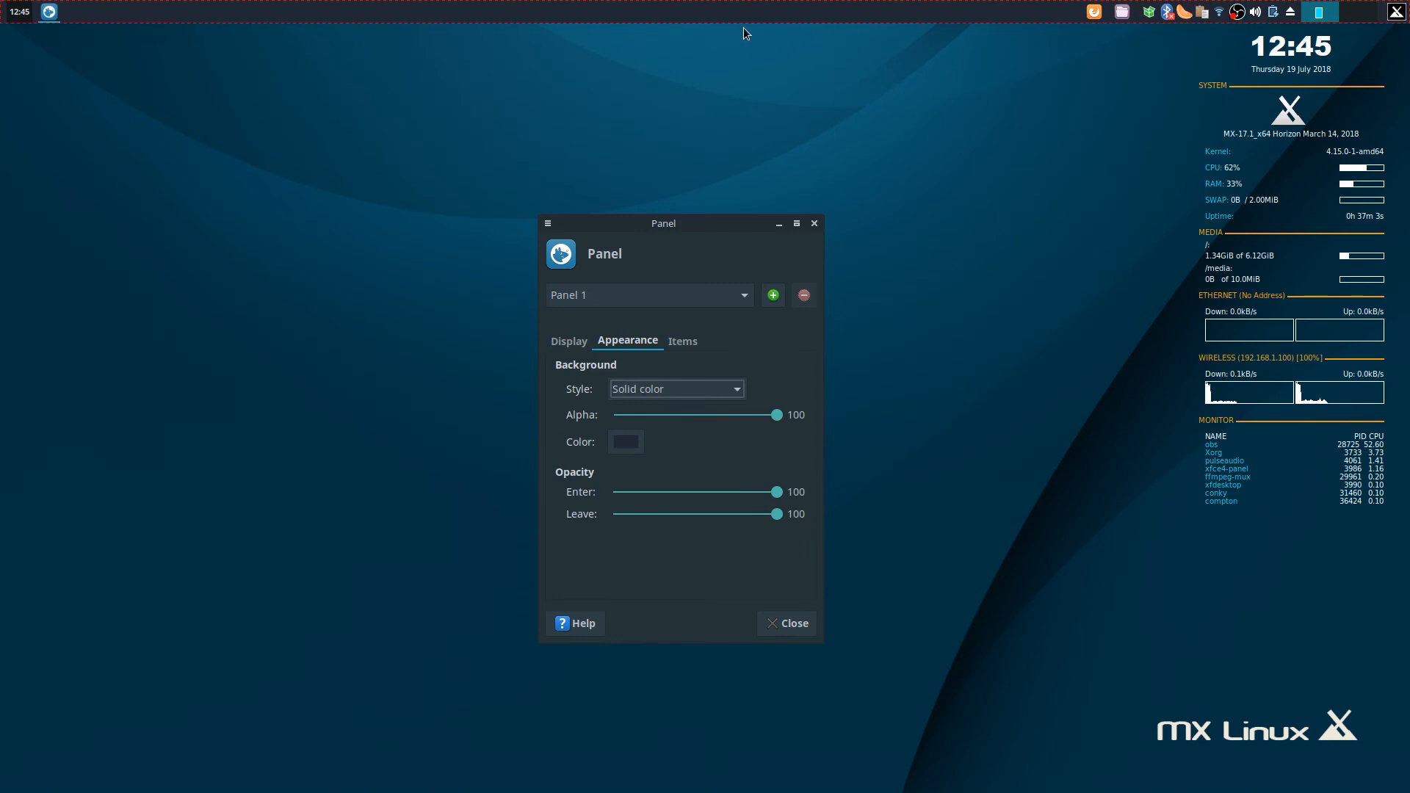
pyautogui.click(630, 451)
pyautogui.moveTo(579, 434); pyautogui.dragTo(544, 423)
pyautogui.click(841, 547)
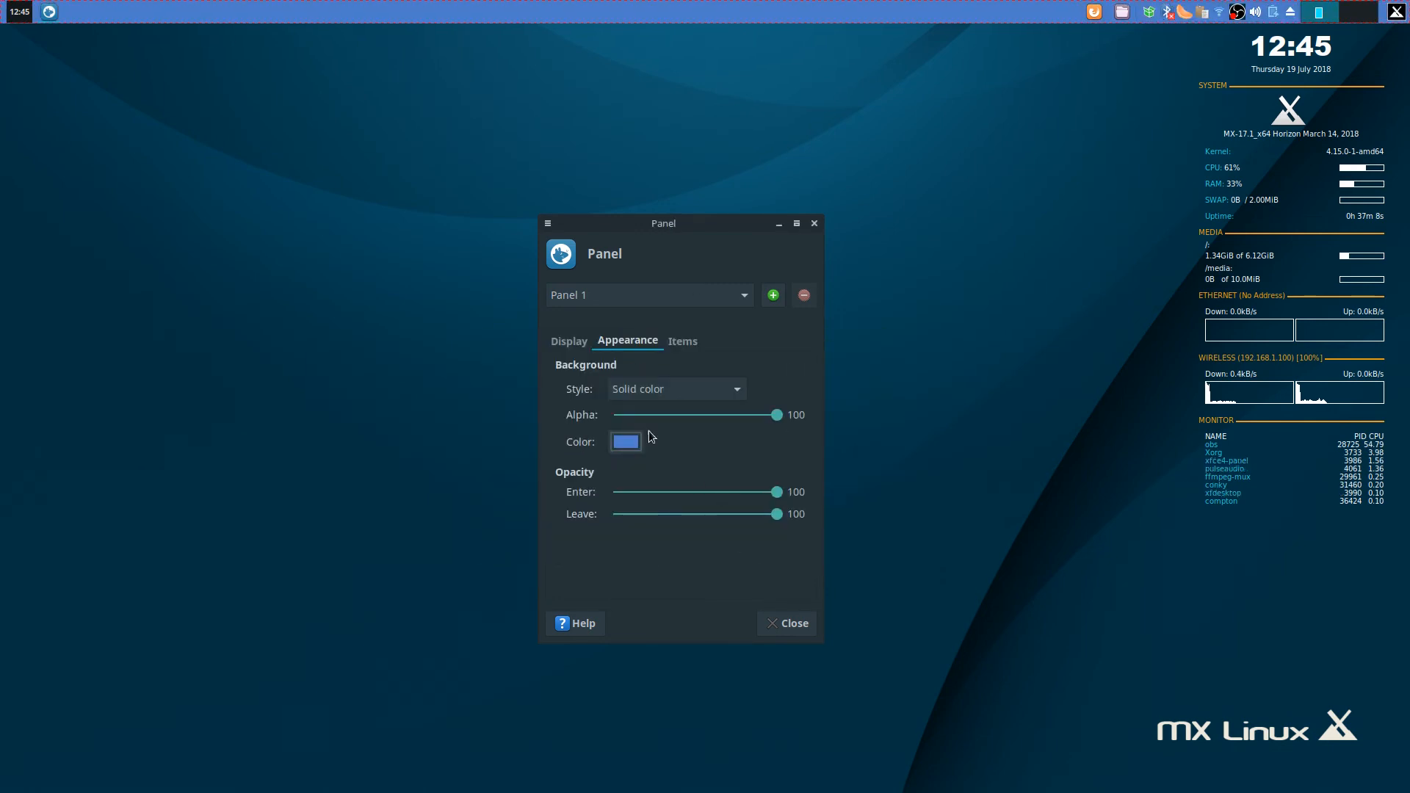
# Change the panel's background color to black (#000000), keeping the Solid color style.
pyautogui.click(630, 439)
pyautogui.click(601, 441)
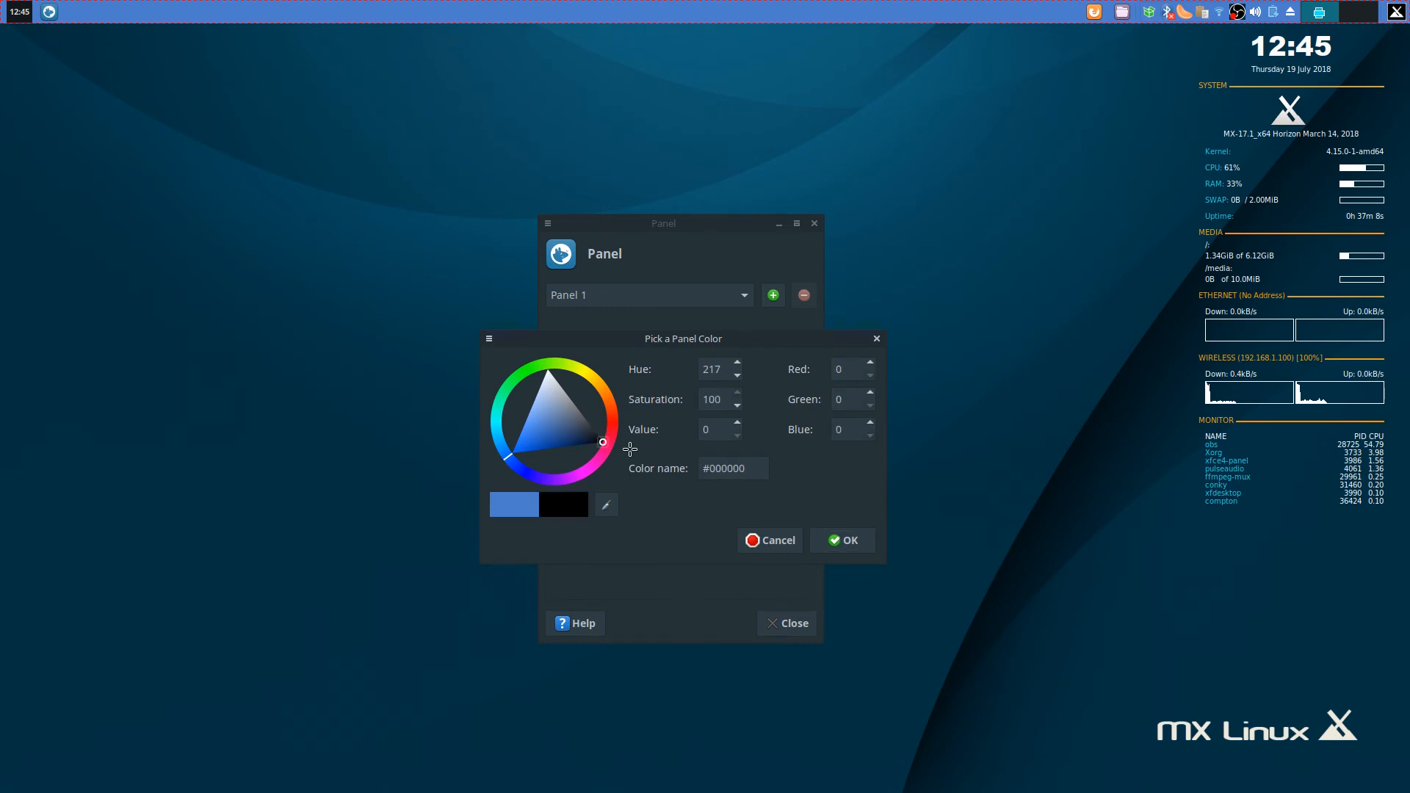
pyautogui.click(850, 545)
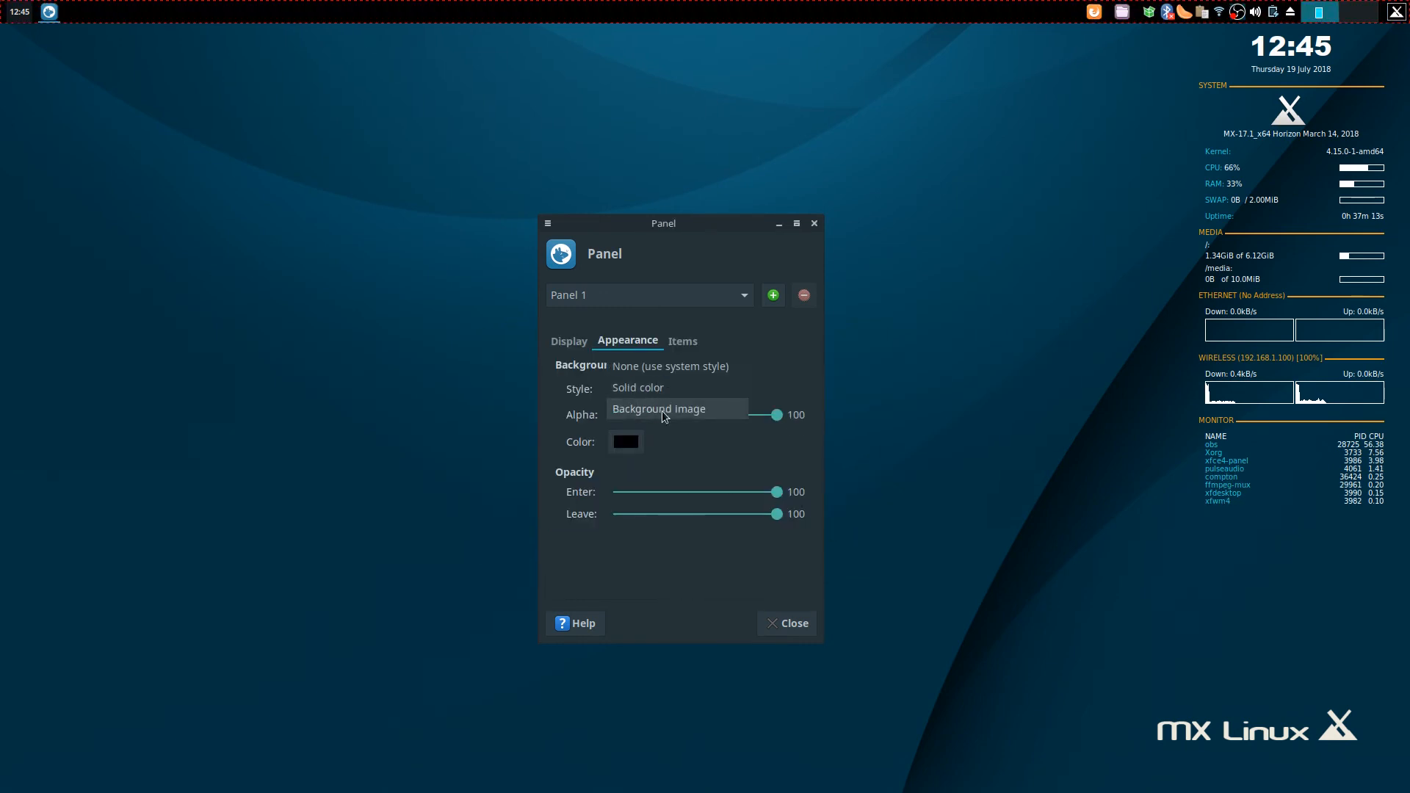
pyautogui.click(451, 19)
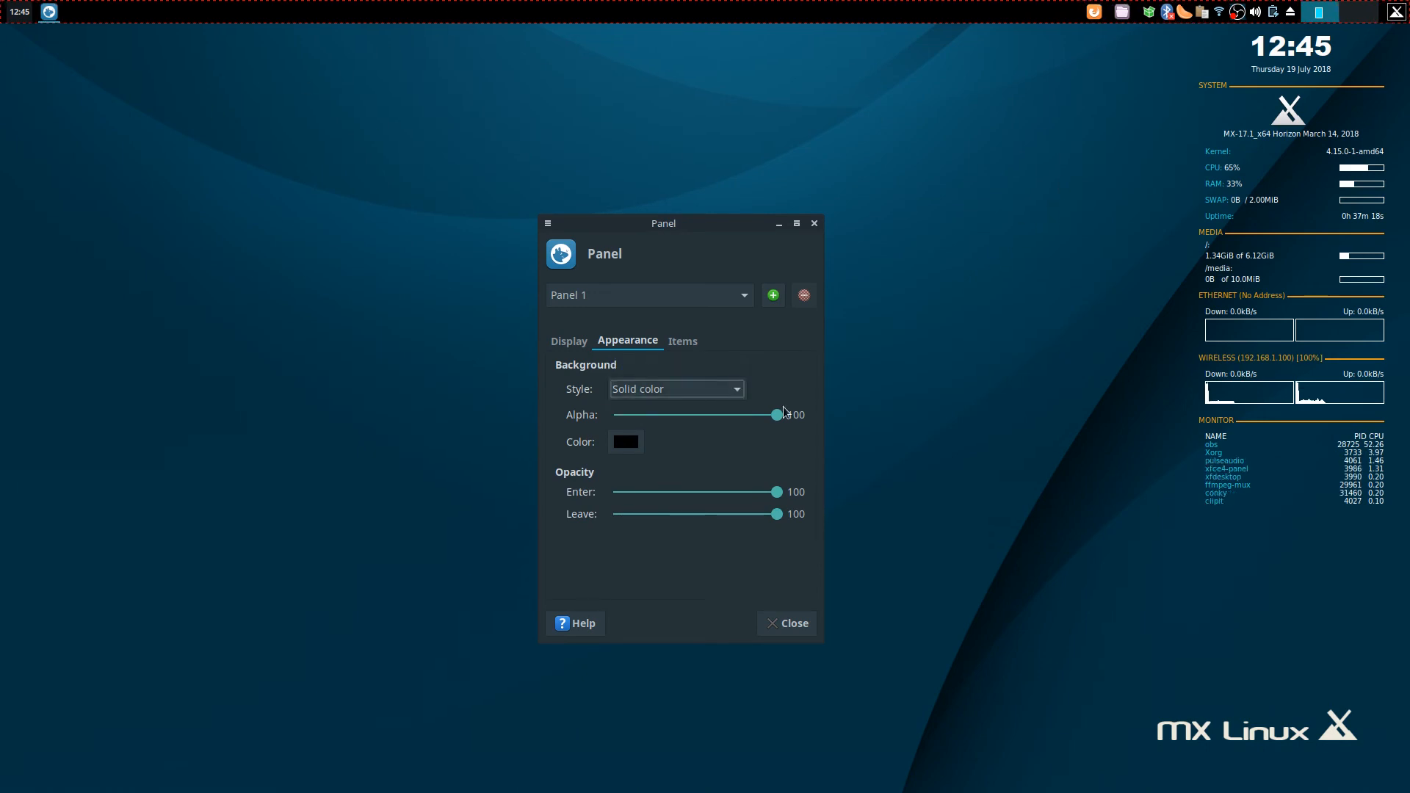
# Set the alpha of the panel's background to 65.
pyautogui.moveTo(777, 415); pyautogui.dragTo(902, 451)
pyautogui.moveTo(757, 445); pyautogui.dragTo(721, 441)
pyautogui.press('Left')
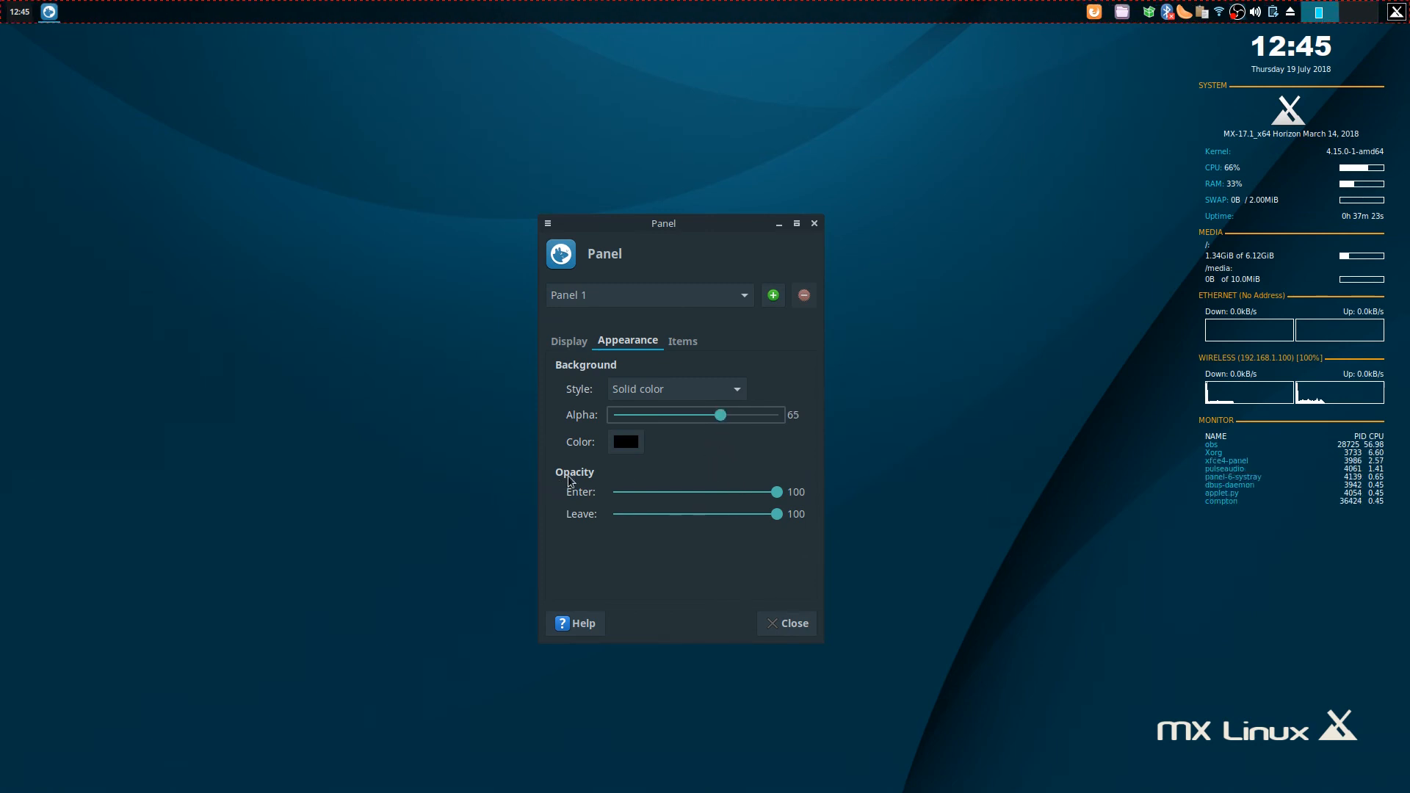
# Try panel opacities of 50 on enter and 45 on leave, set them to 90 and 100, and close the panel preferences.
pyautogui.moveTo(776, 493); pyautogui.dragTo(695, 492)
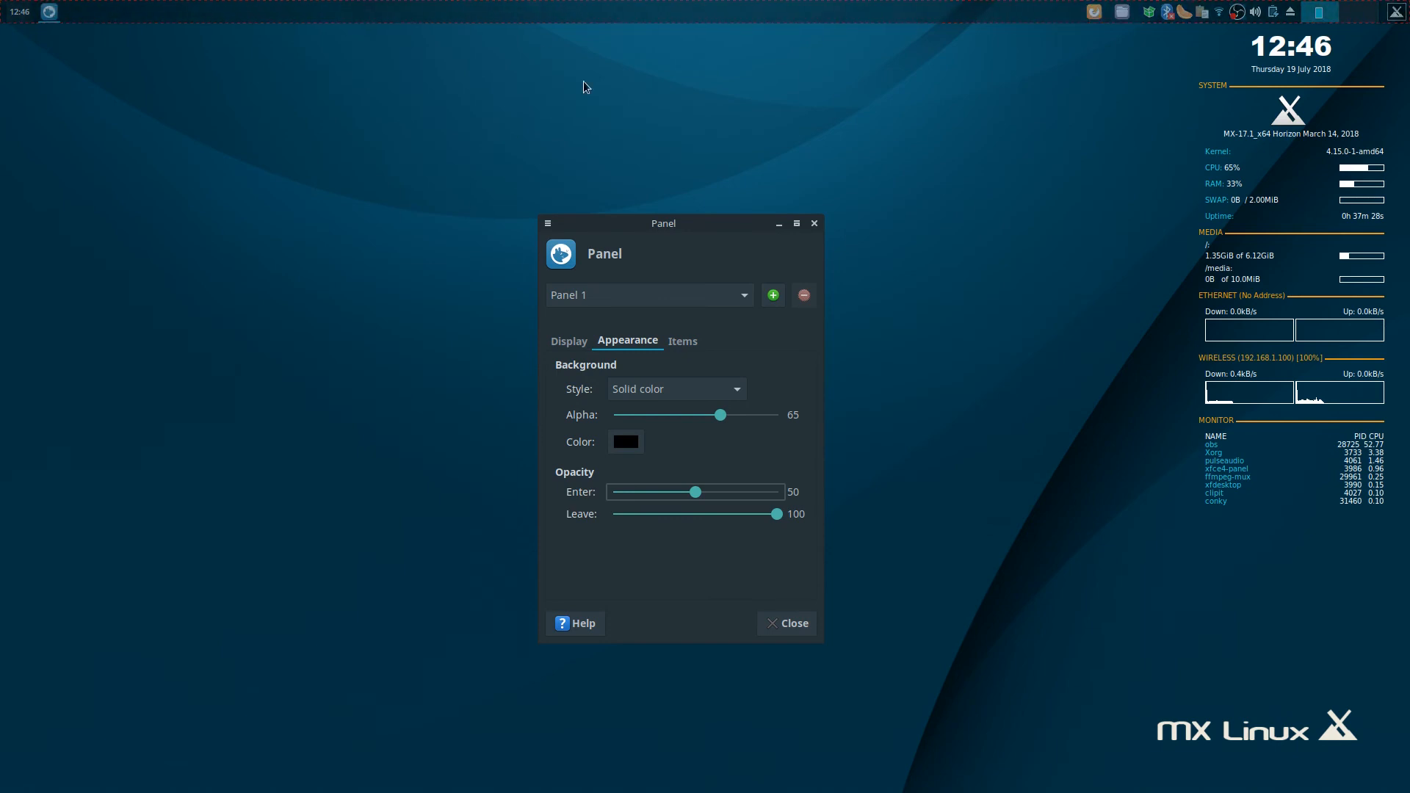
pyautogui.moveTo(695, 492)
pyautogui.mouseDown()
pyautogui.moveTo(778, 496)
pyautogui.moveTo(687, 514)
pyautogui.mouseUp()
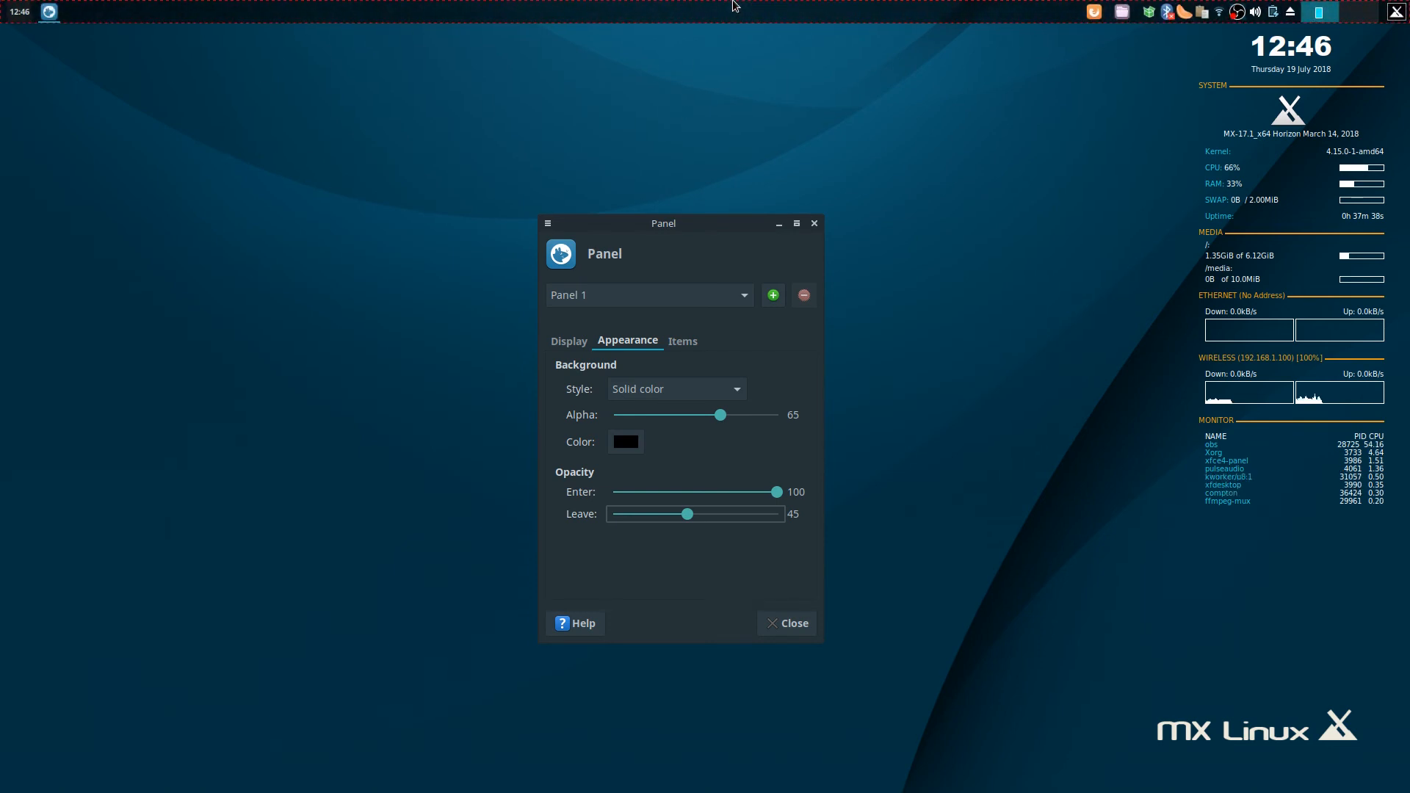
pyautogui.moveTo(689, 514); pyautogui.dragTo(760, 493)
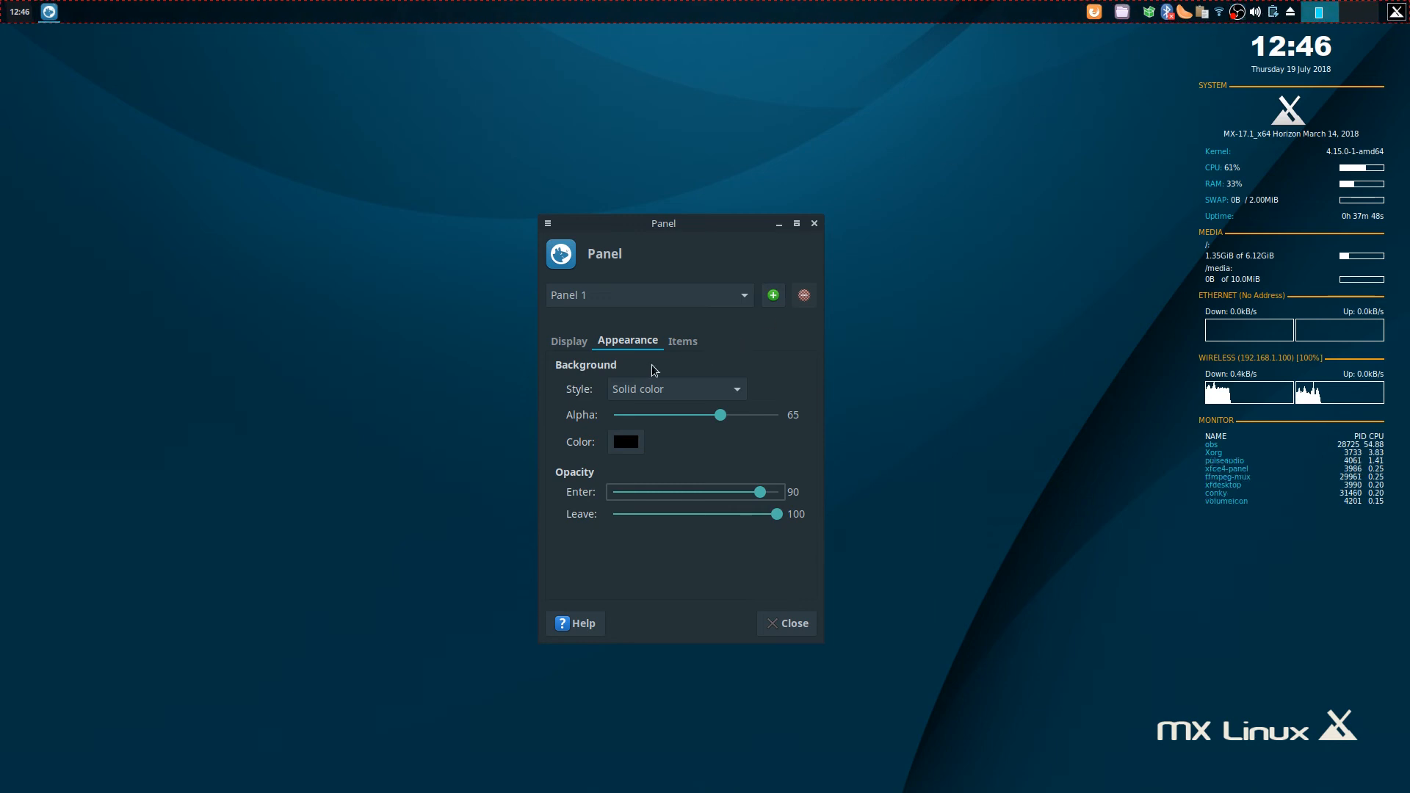
pyautogui.click(670, 343)
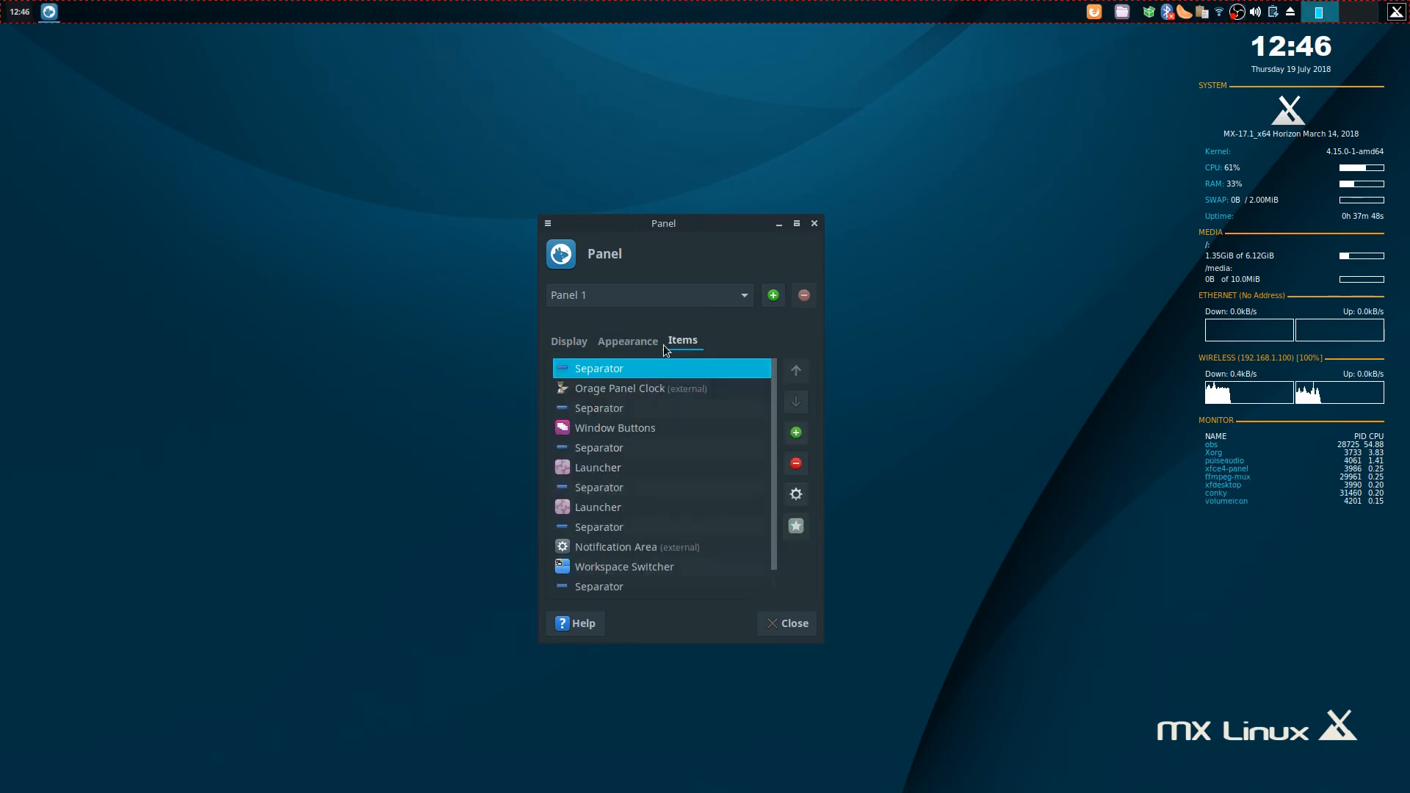
pyautogui.click(814, 224)
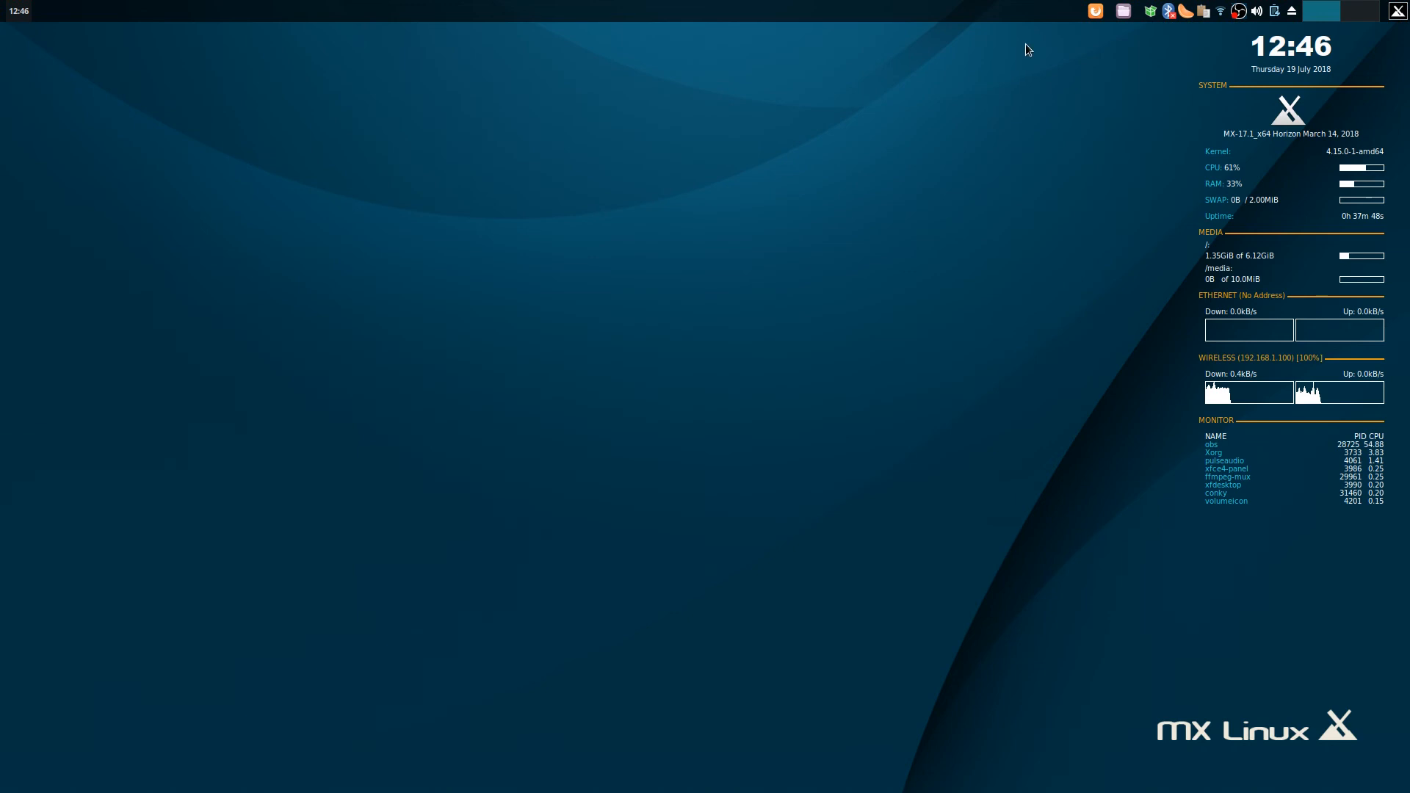
# Remove the orange launcher and the file manager launcher from the panel.
pyautogui.rightClick(1094, 12)
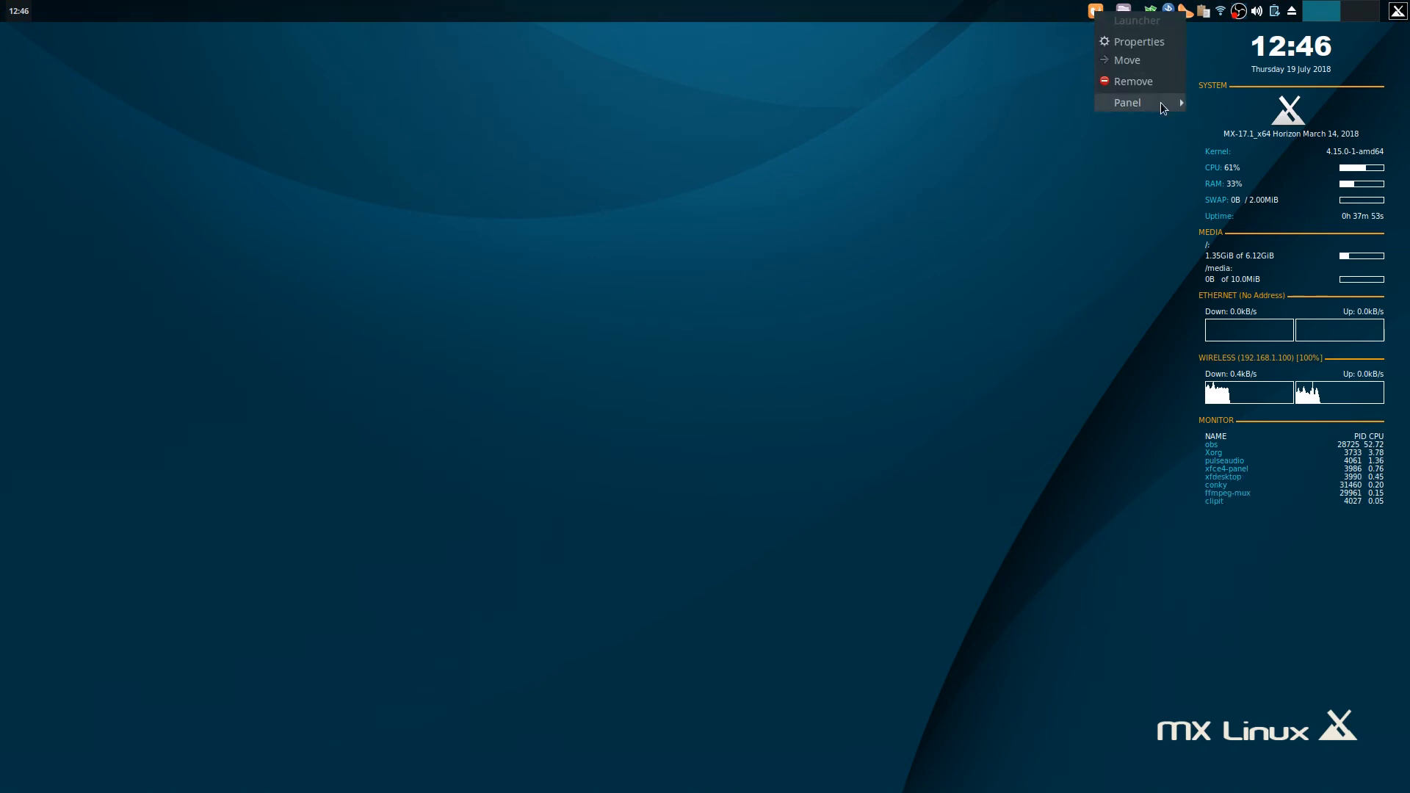
pyautogui.click(1142, 84)
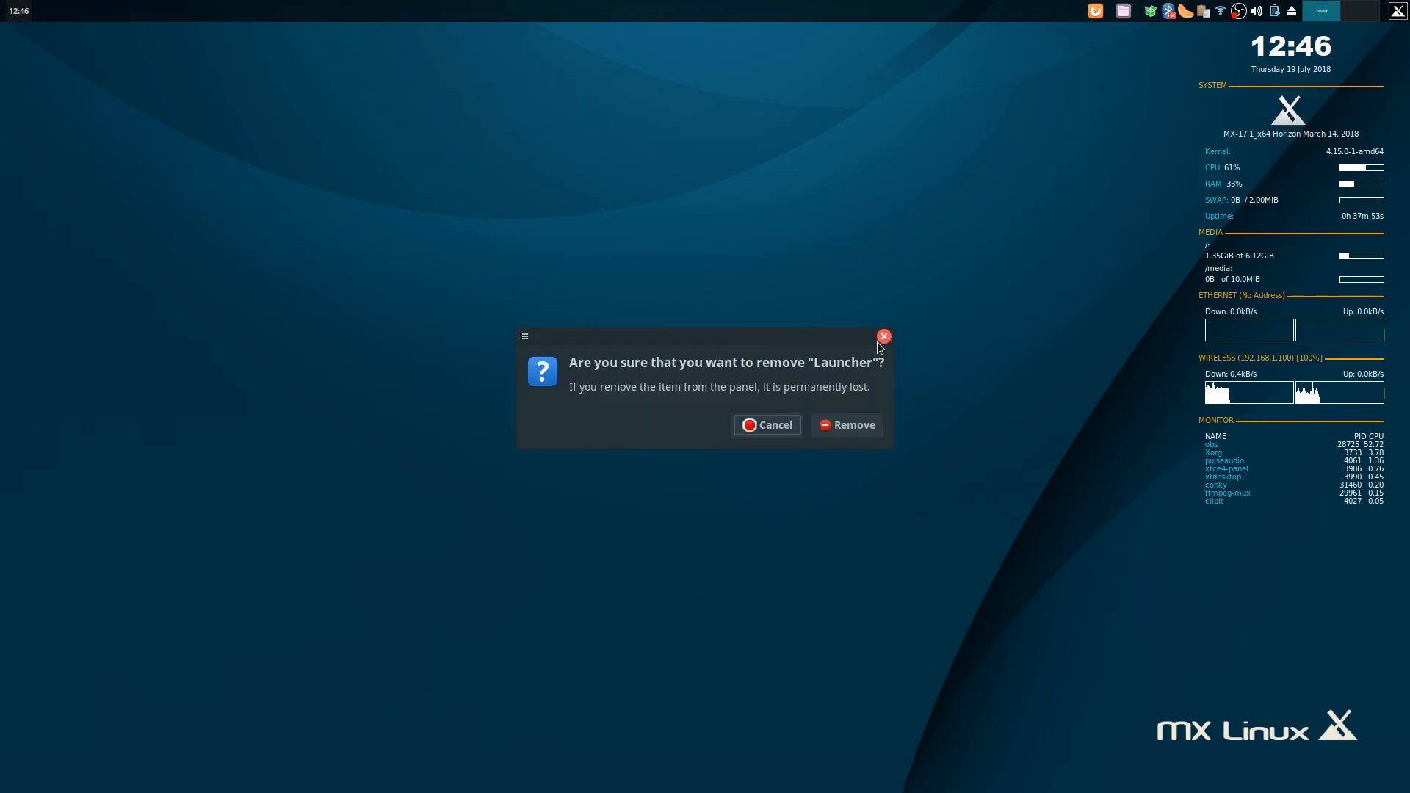
pyautogui.click(847, 424)
pyautogui.rightClick(1123, 11)
pyautogui.click(1137, 83)
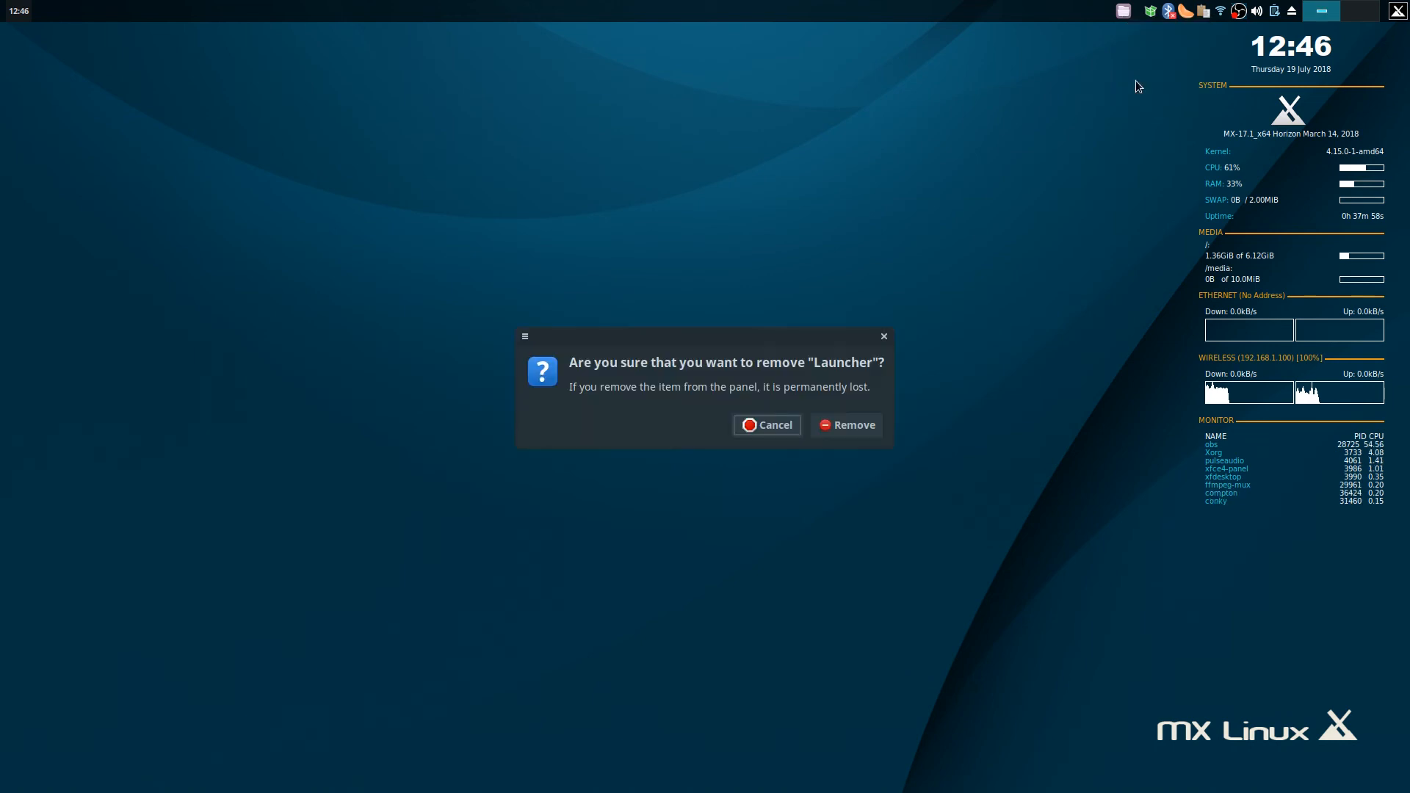
pyautogui.click(852, 423)
# Open the properties of the panel's Notification Area and turn off its frame.
pyautogui.rightClick(1169, 10)
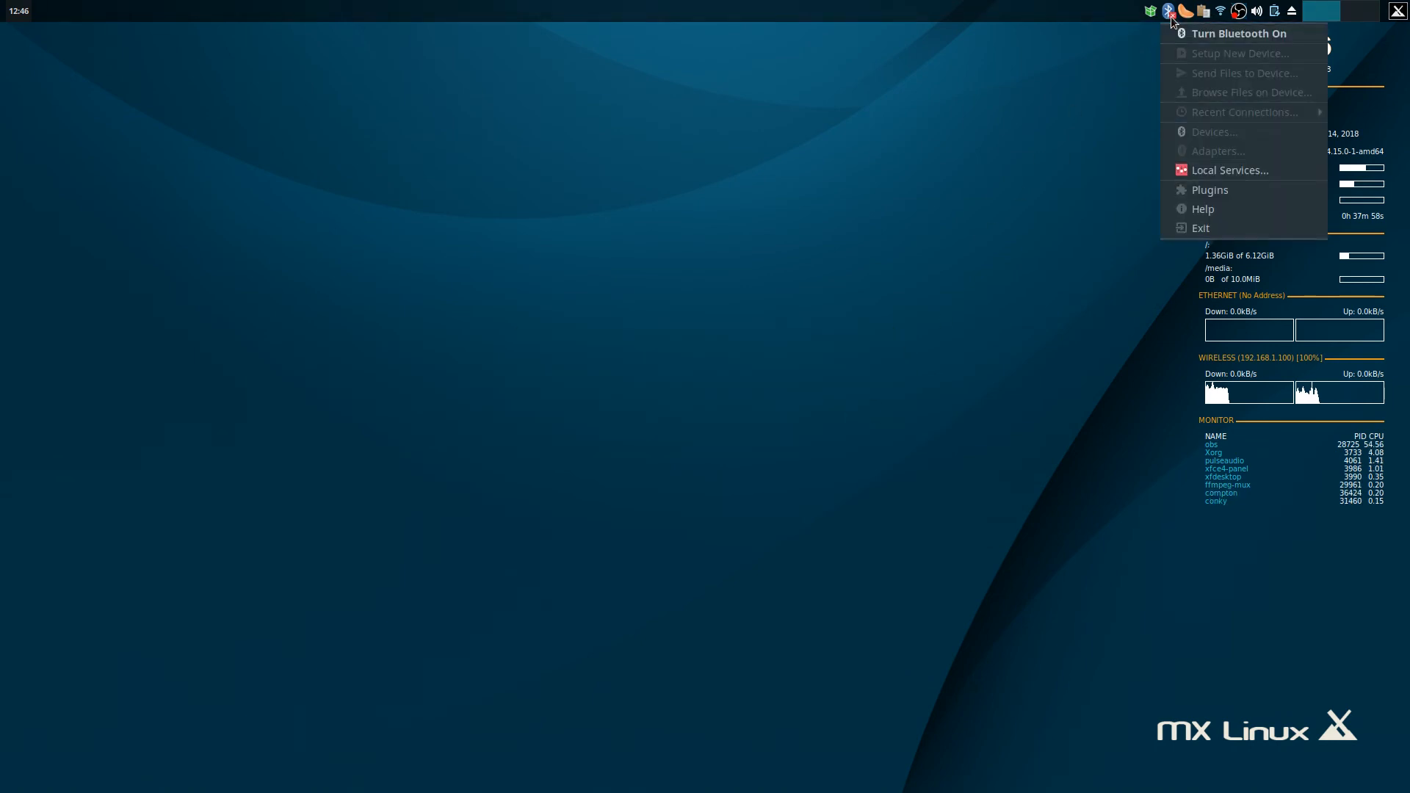
pyautogui.click(1179, 226)
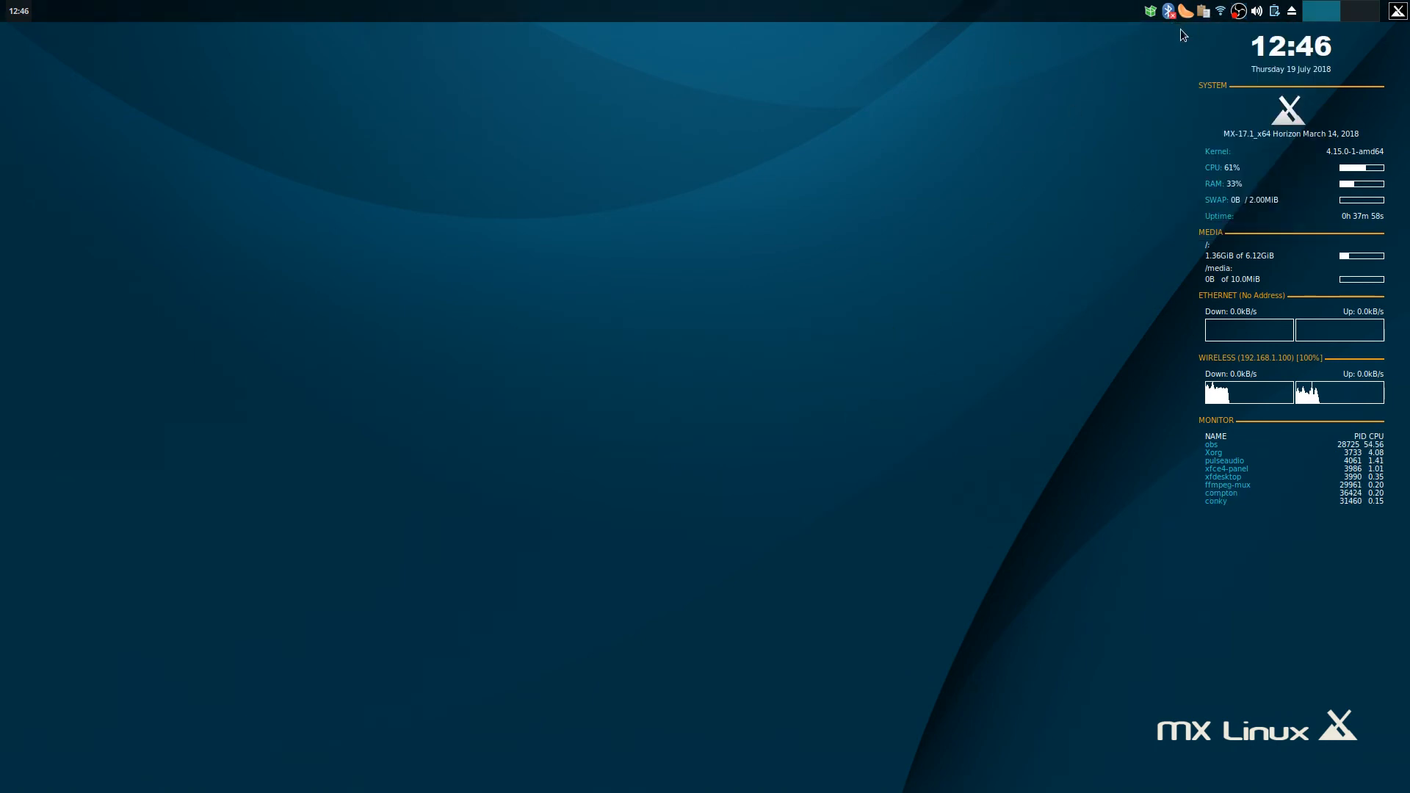
pyautogui.rightClick(1252, 3)
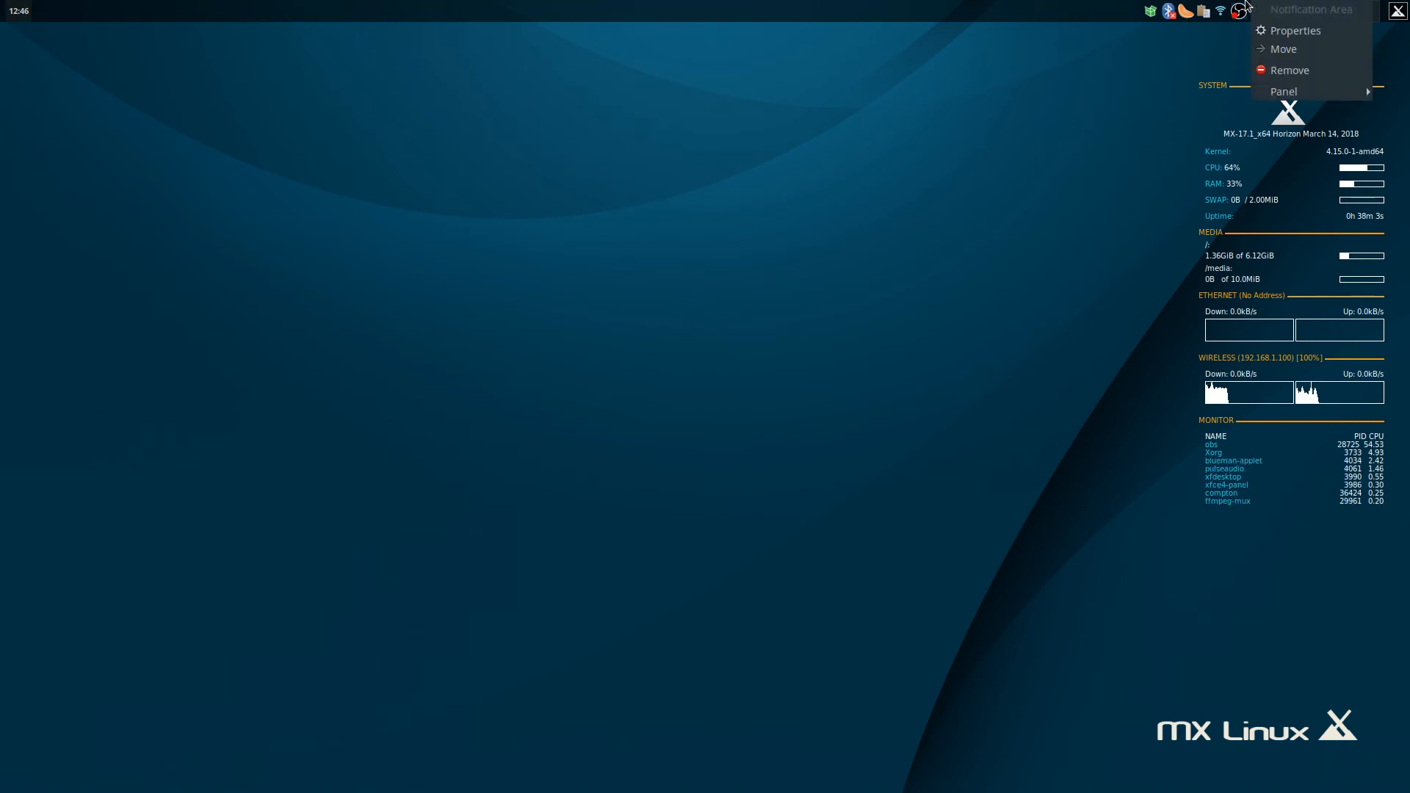
pyautogui.click(1295, 30)
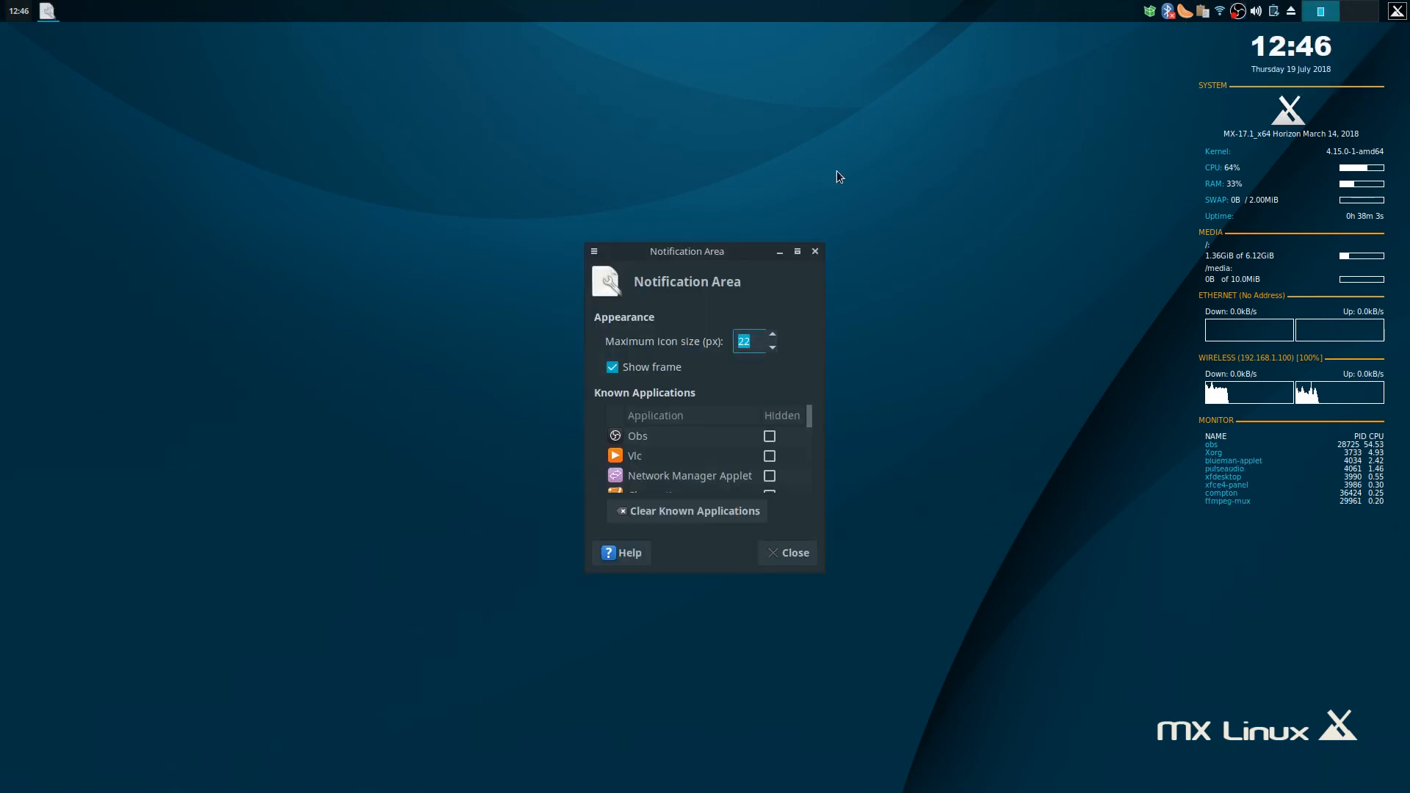
pyautogui.click(619, 373)
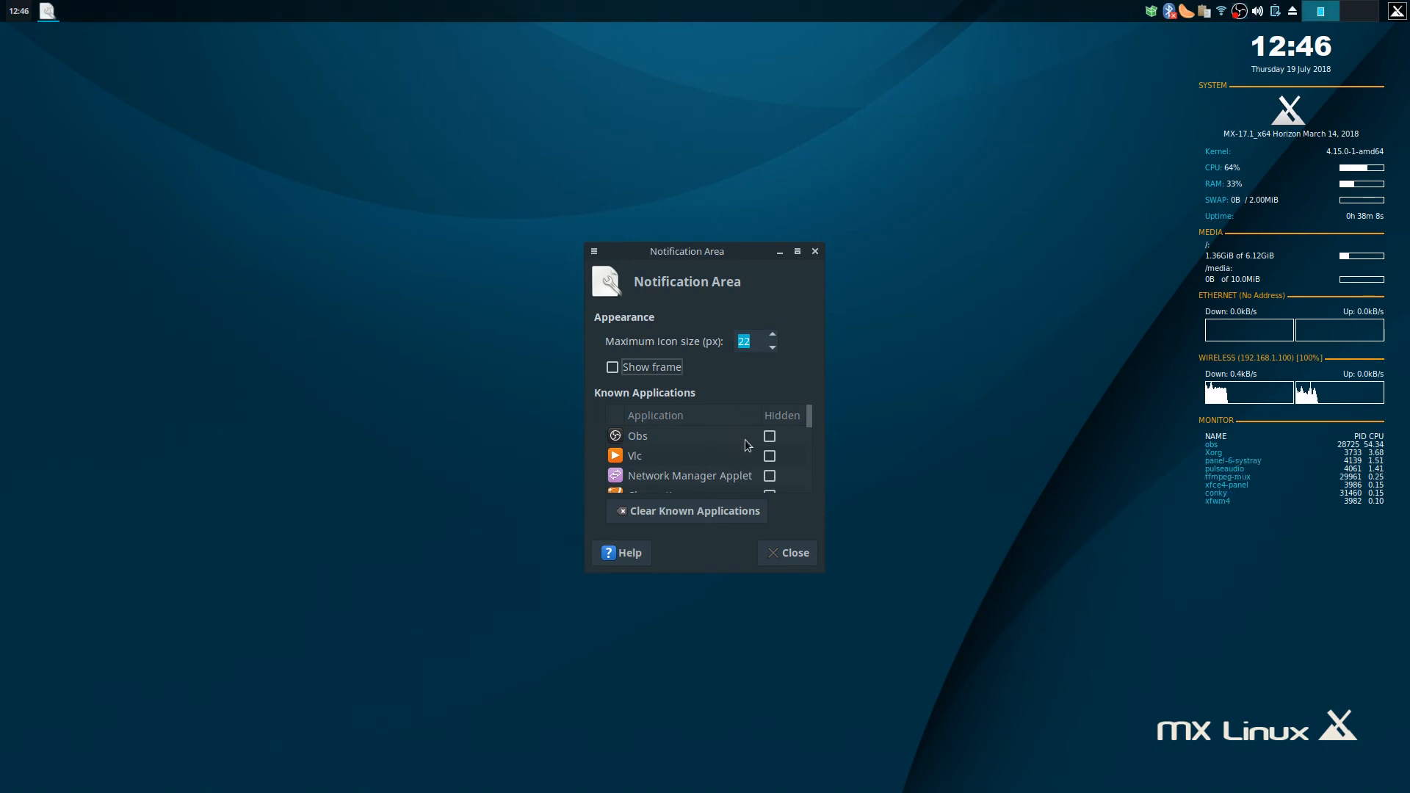
# Hide every known application in the Notification Area, from Obs and Vlc through Fbxkb and Yad, and close its properties.
pyautogui.click(770, 437)
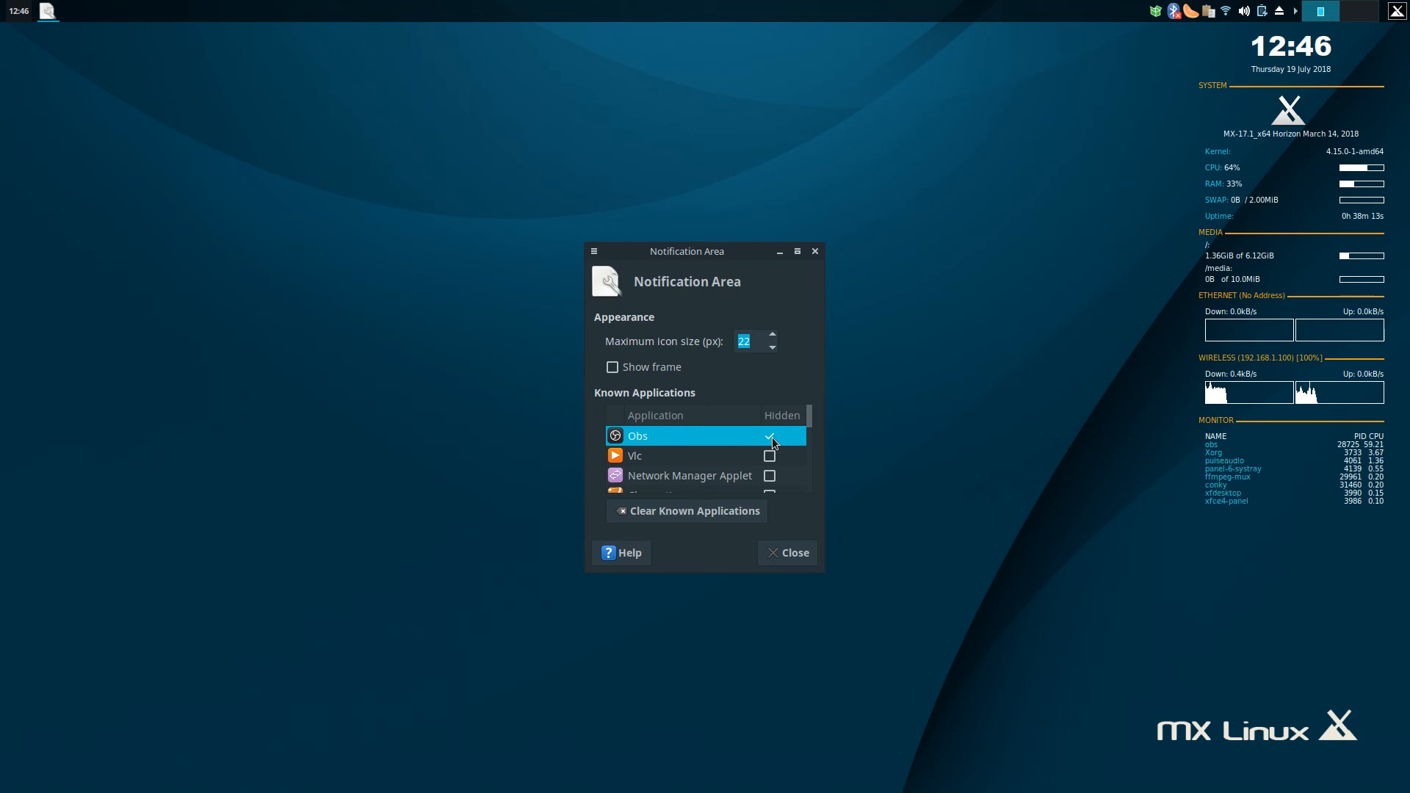
pyautogui.click(769, 458)
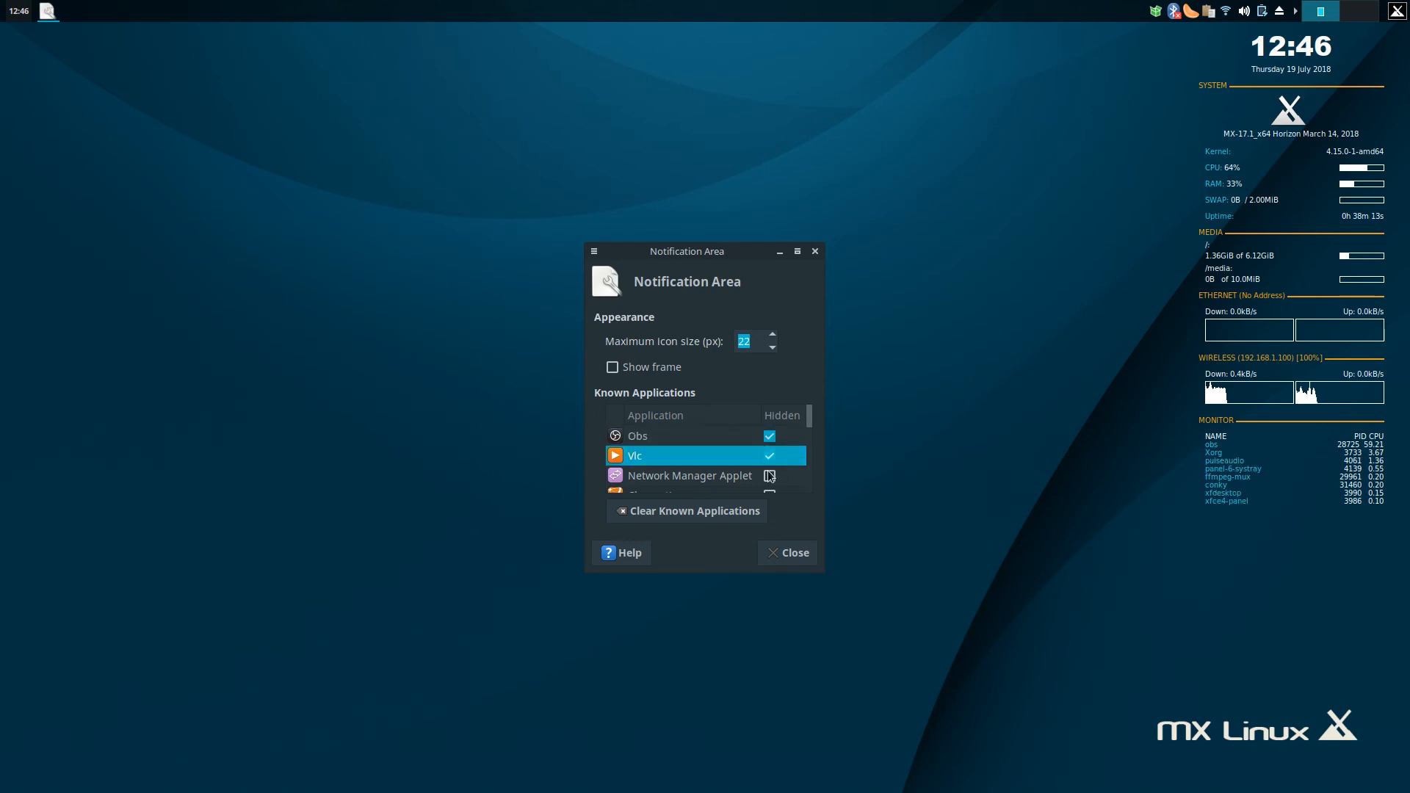
pyautogui.click(769, 477)
pyautogui.click(769, 491)
pyautogui.click(769, 490)
pyautogui.click(768, 489)
pyautogui.click(768, 485)
pyautogui.click(769, 482)
pyautogui.click(769, 477)
pyautogui.click(768, 488)
pyautogui.click(770, 482)
pyautogui.click(770, 486)
pyautogui.click(770, 486)
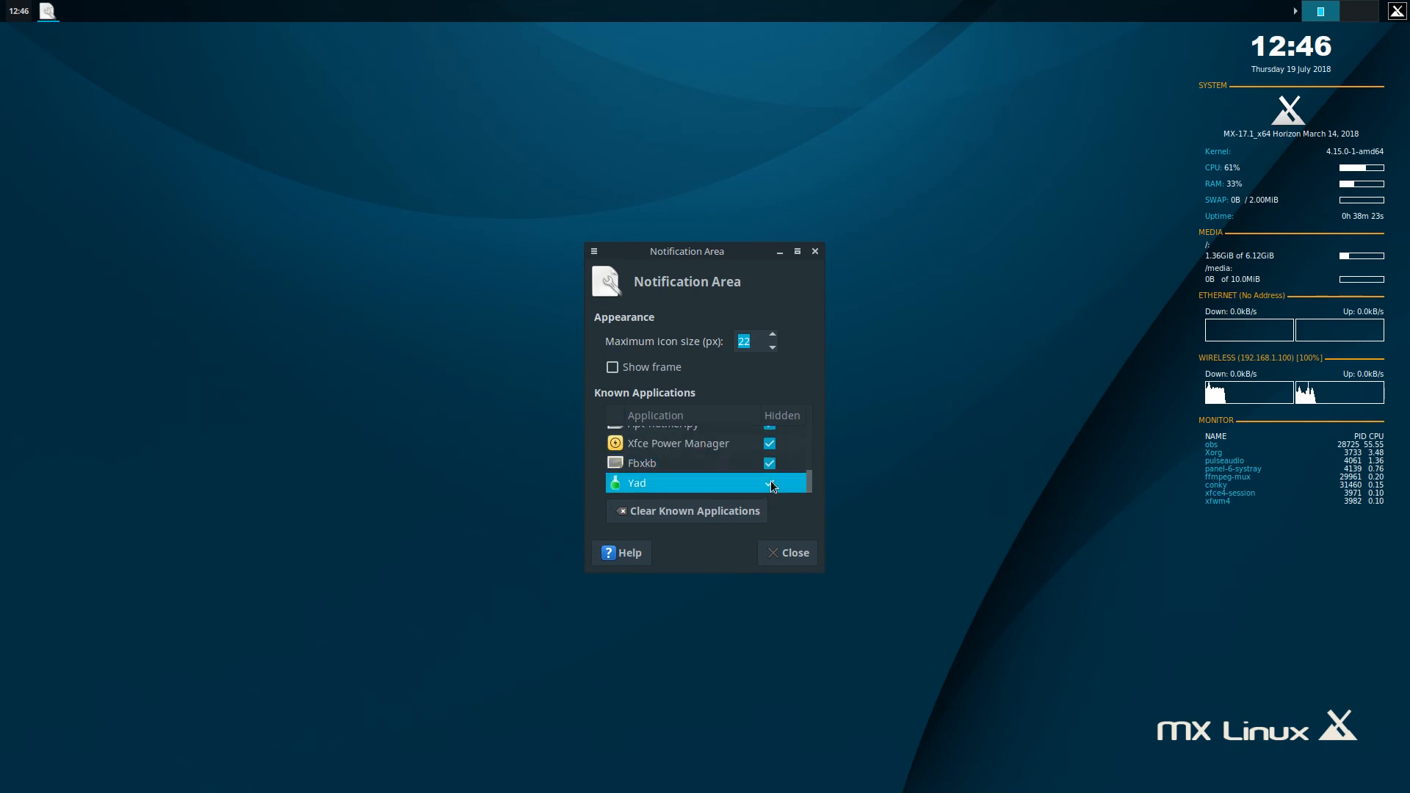
pyautogui.scroll(4, 771, 486)
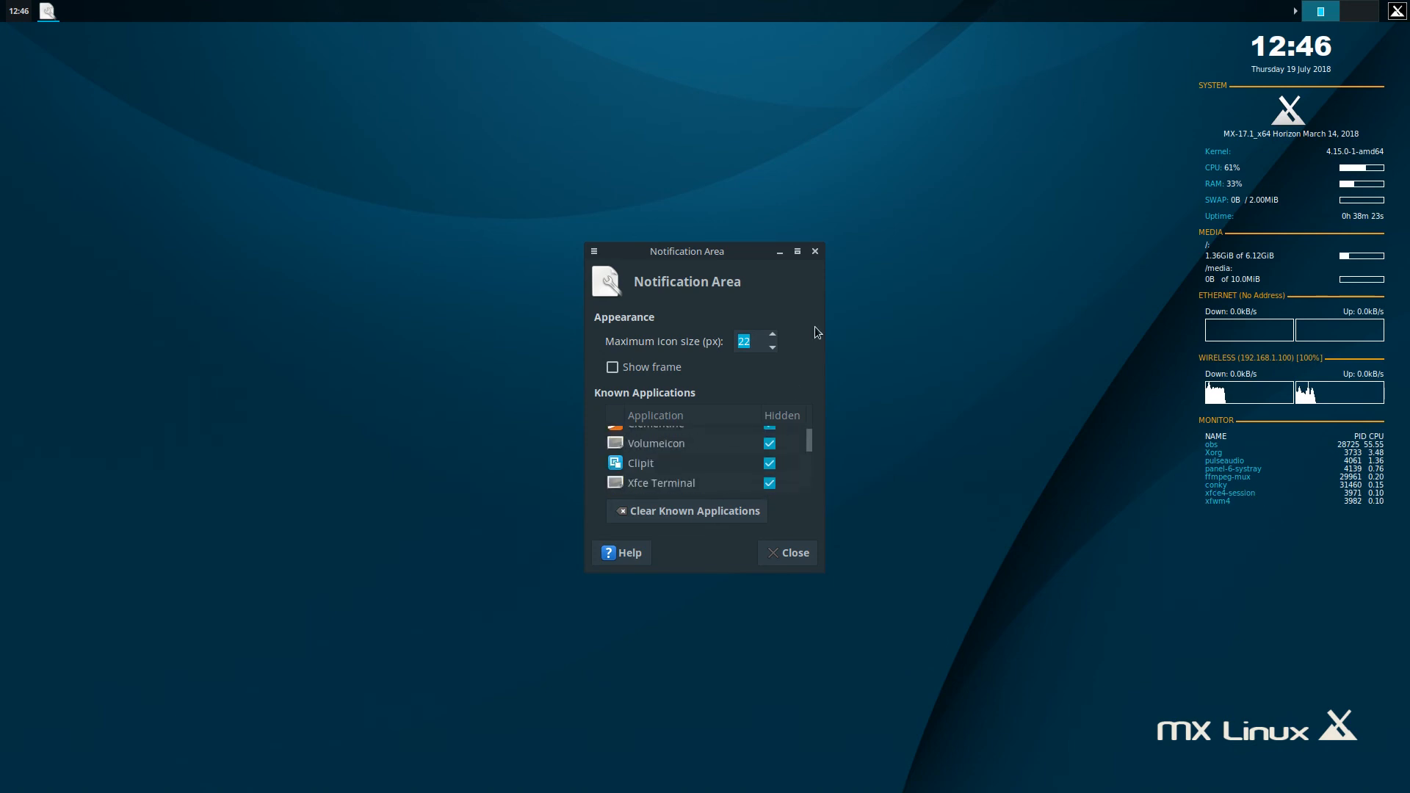
pyautogui.click(816, 252)
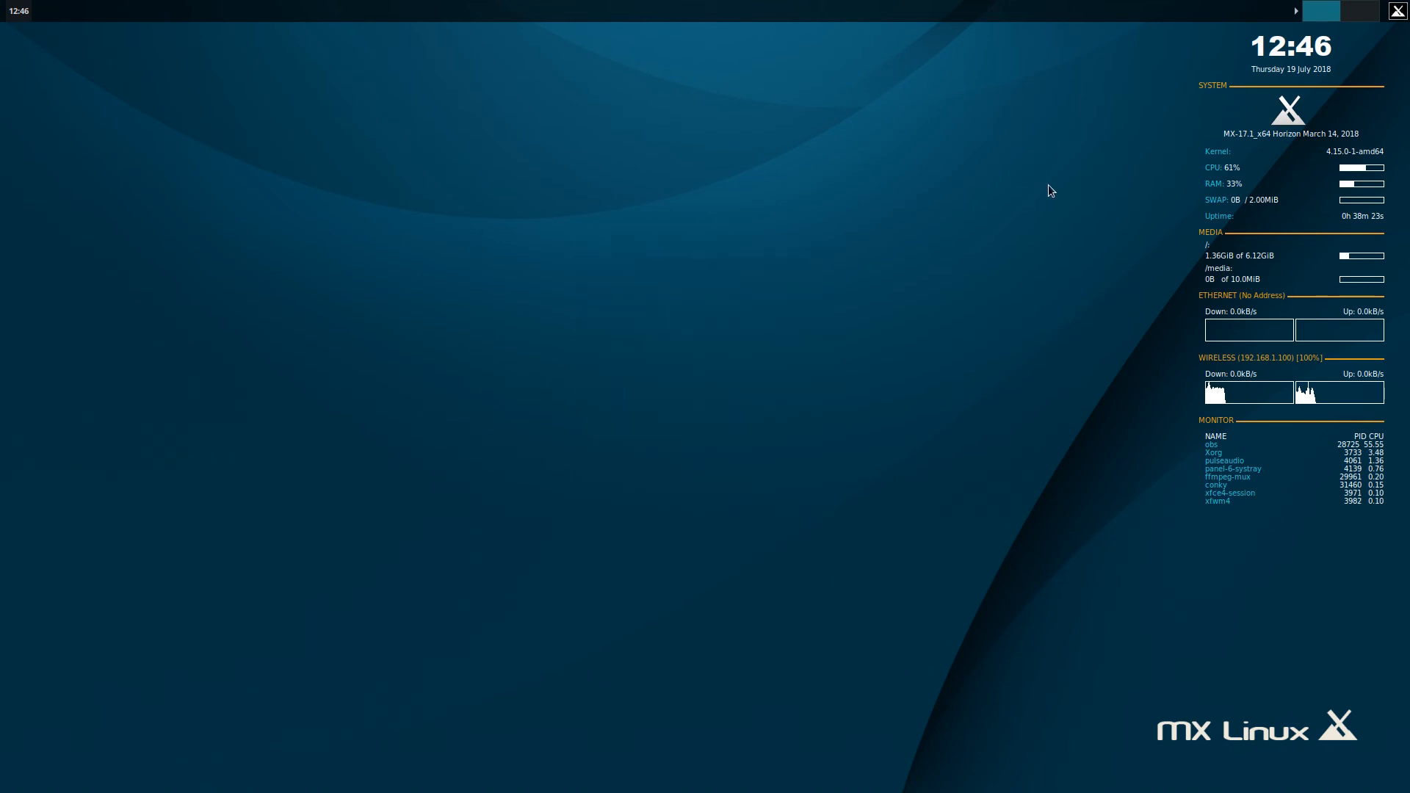
# Remove the Workspace Switcher from the panel.
pyautogui.rightClick(1337, 15)
pyautogui.click(1226, 100)
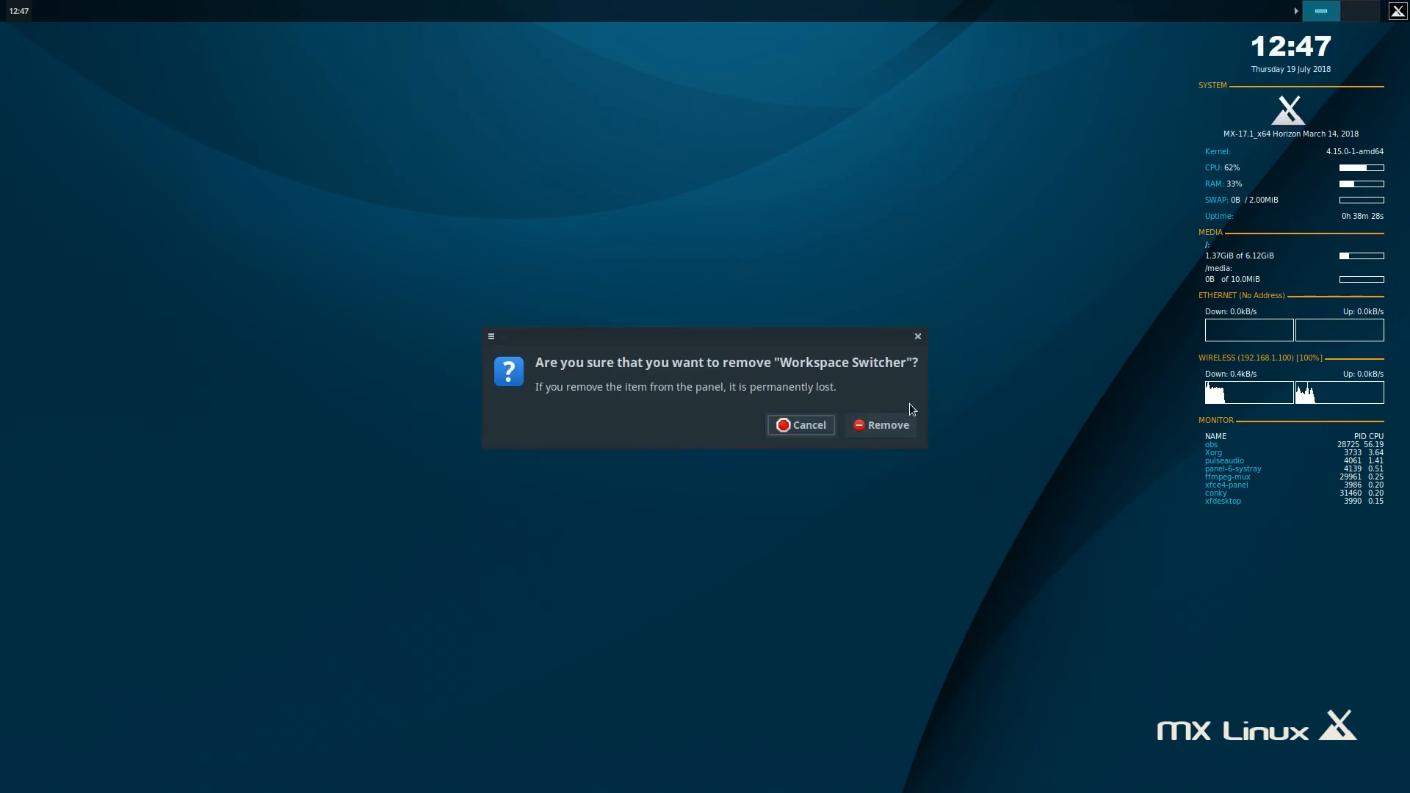
pyautogui.click(878, 428)
# Move the Whisker Menu to the far left end of the panel and the Orage Panel Clock to the far right end.
pyautogui.rightClick(1397, 12)
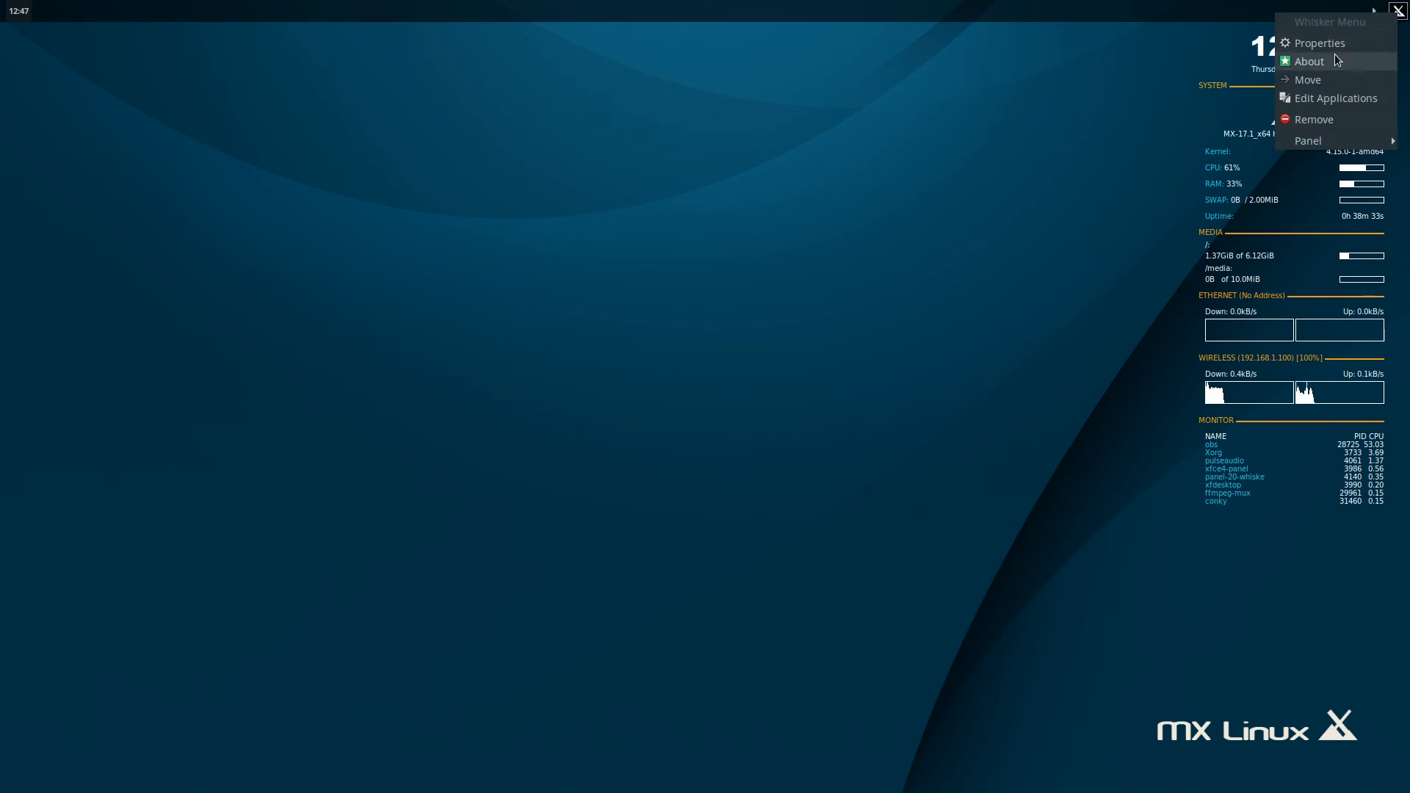
pyautogui.click(1329, 80)
pyautogui.click(14, 15)
pyautogui.rightClick(44, 17)
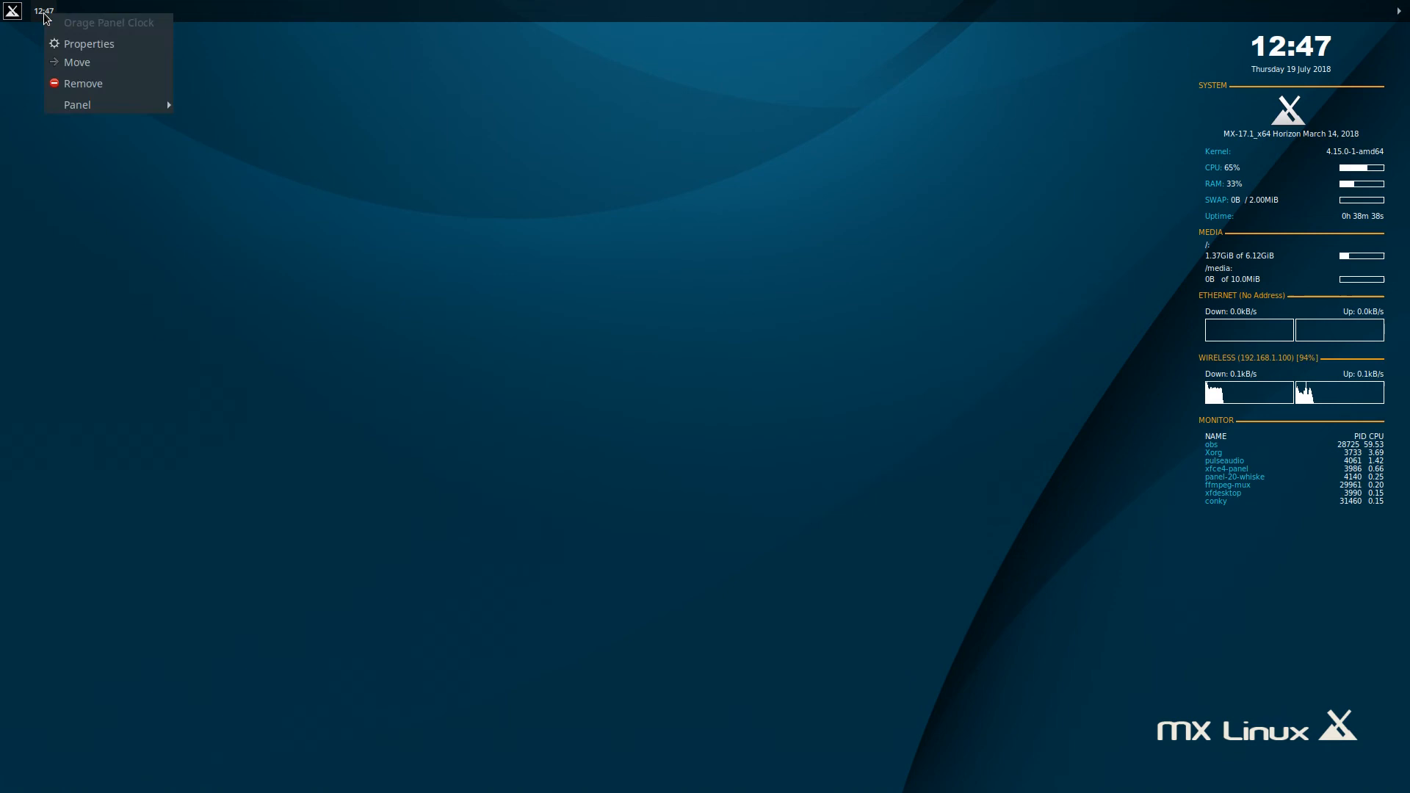
pyautogui.click(72, 65)
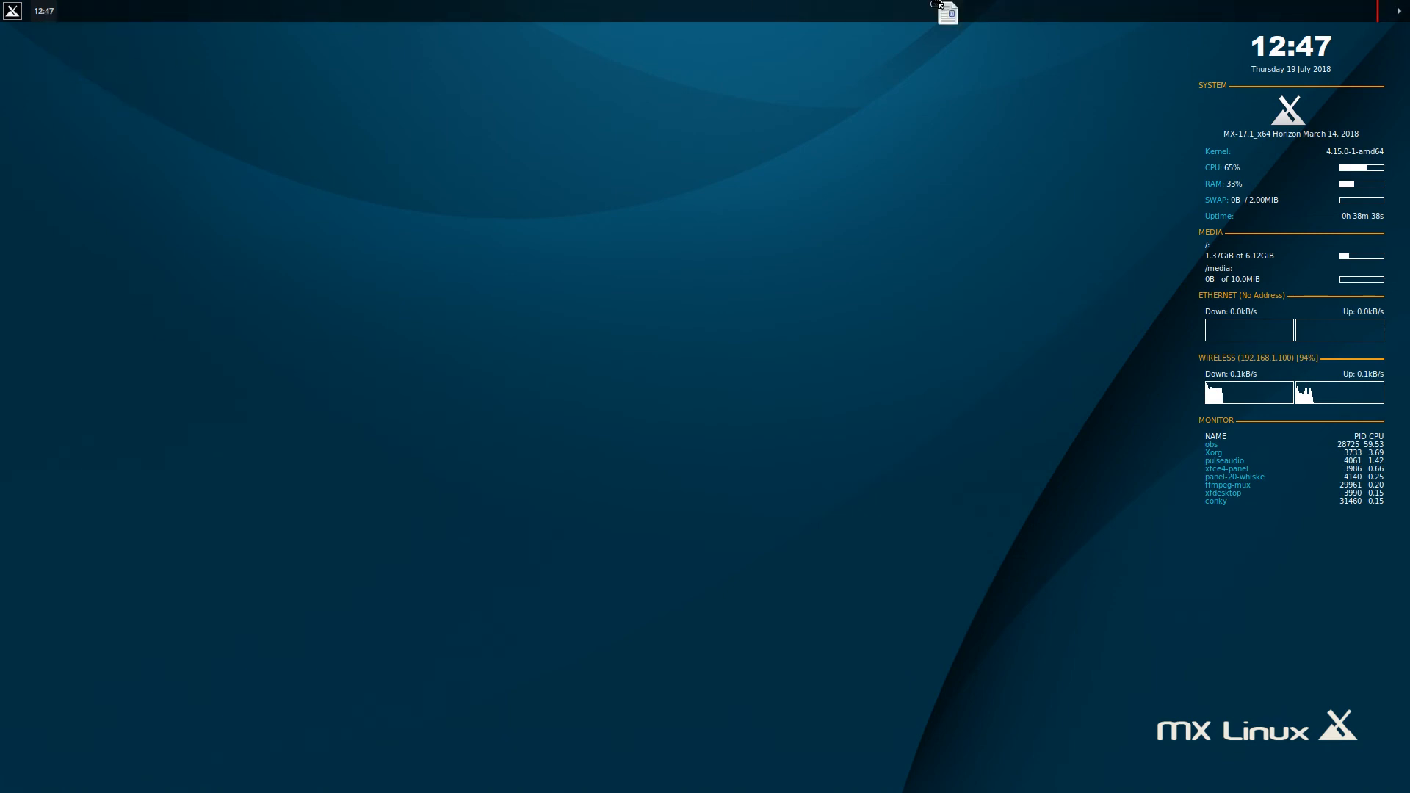
pyautogui.click(1407, 13)
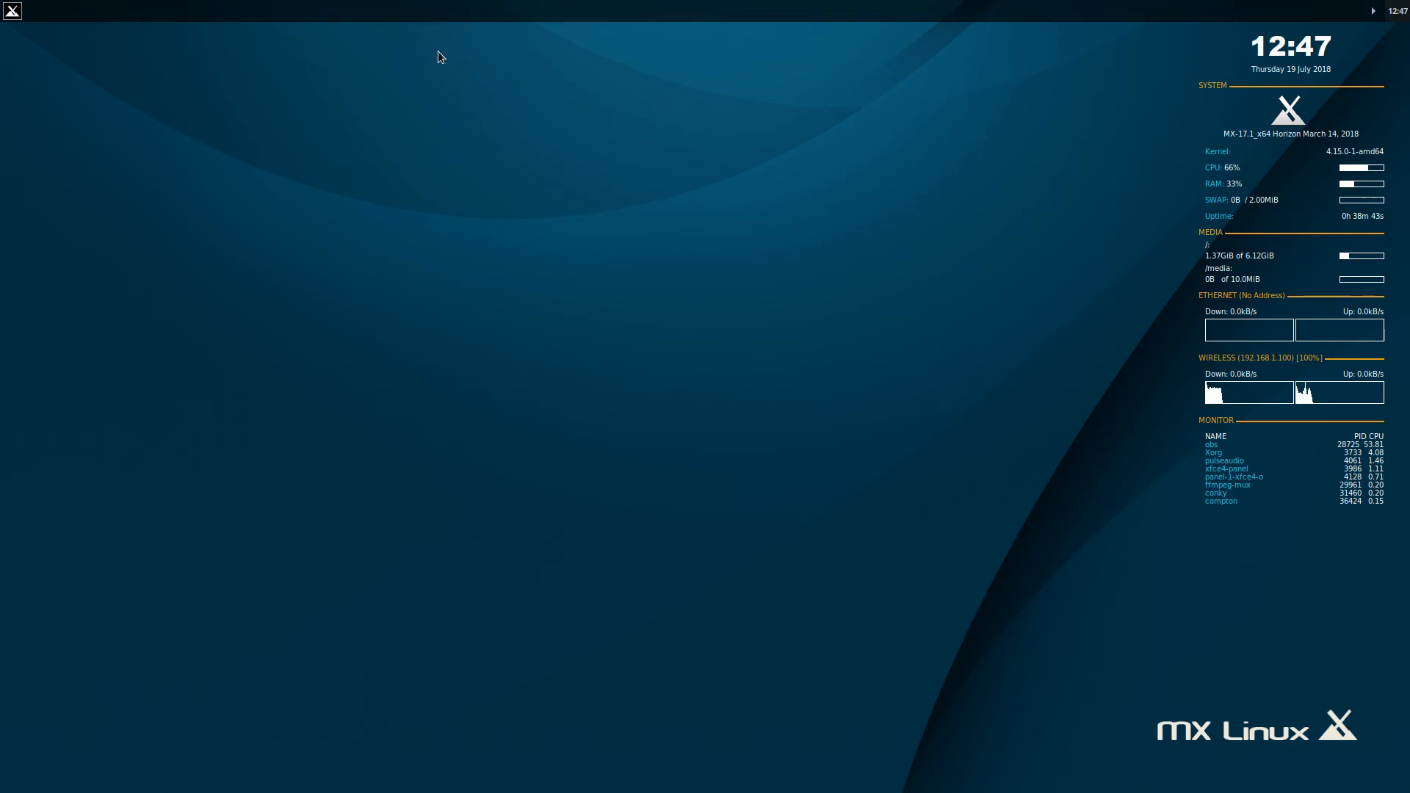
# Search the Whisker Menu for "file" to launch the file manager and place its window near the middle of the desktop.
pyautogui.click(3, 9)
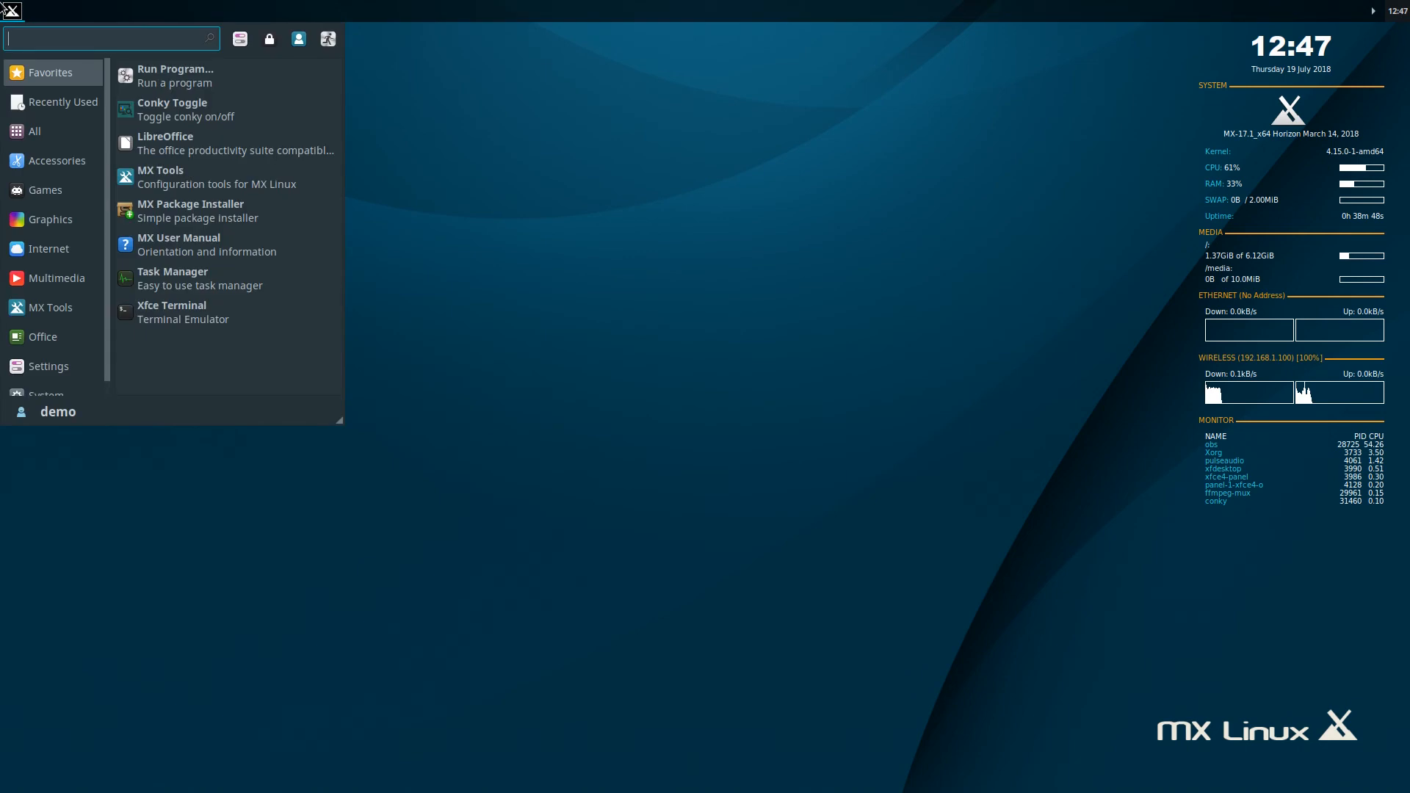
pyautogui.write('file')
pyautogui.press('Return')
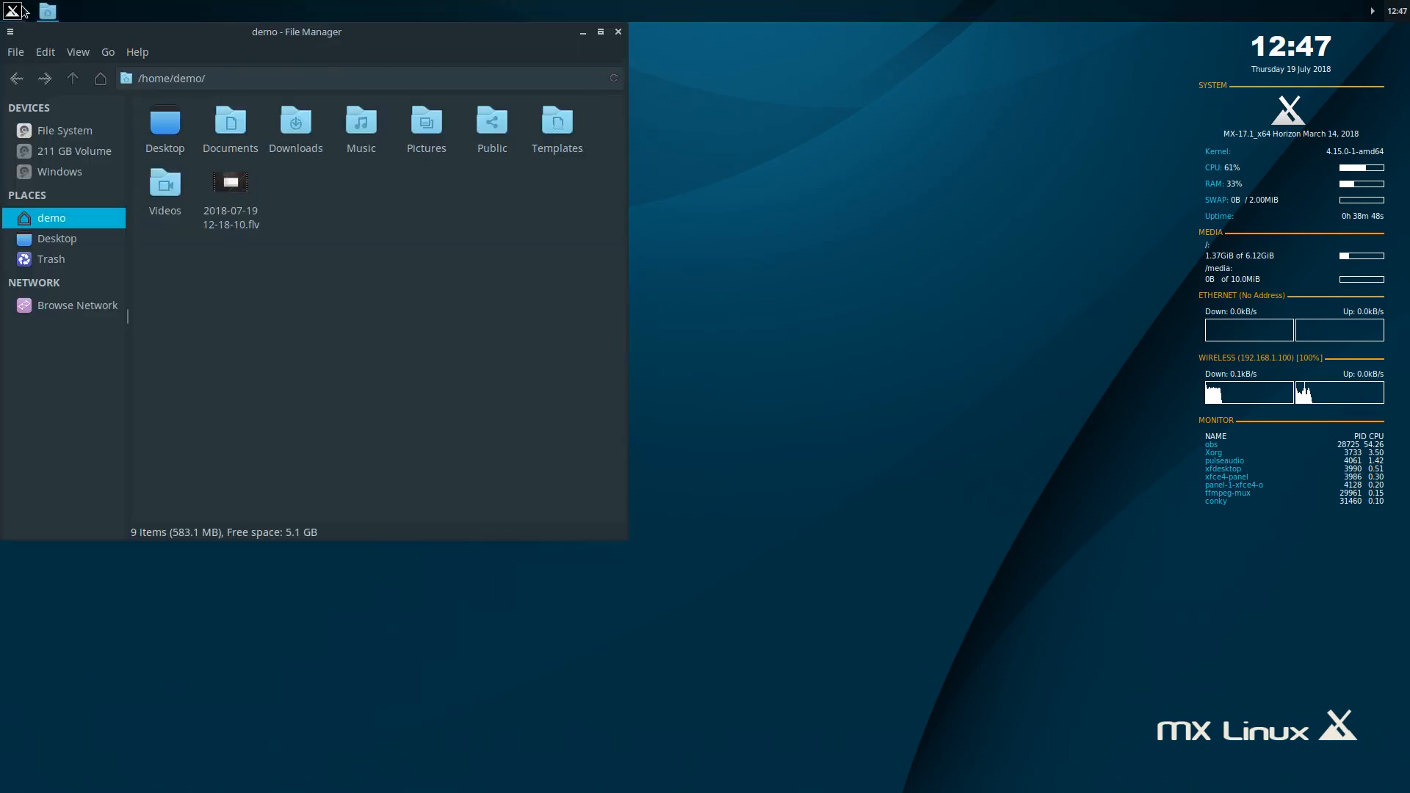
pyautogui.moveTo(210, 34); pyautogui.dragTo(448, 203)
# Examine the list of plugins that can be added to the panel and close it without adding any.
pyautogui.rightClick(55, 19)
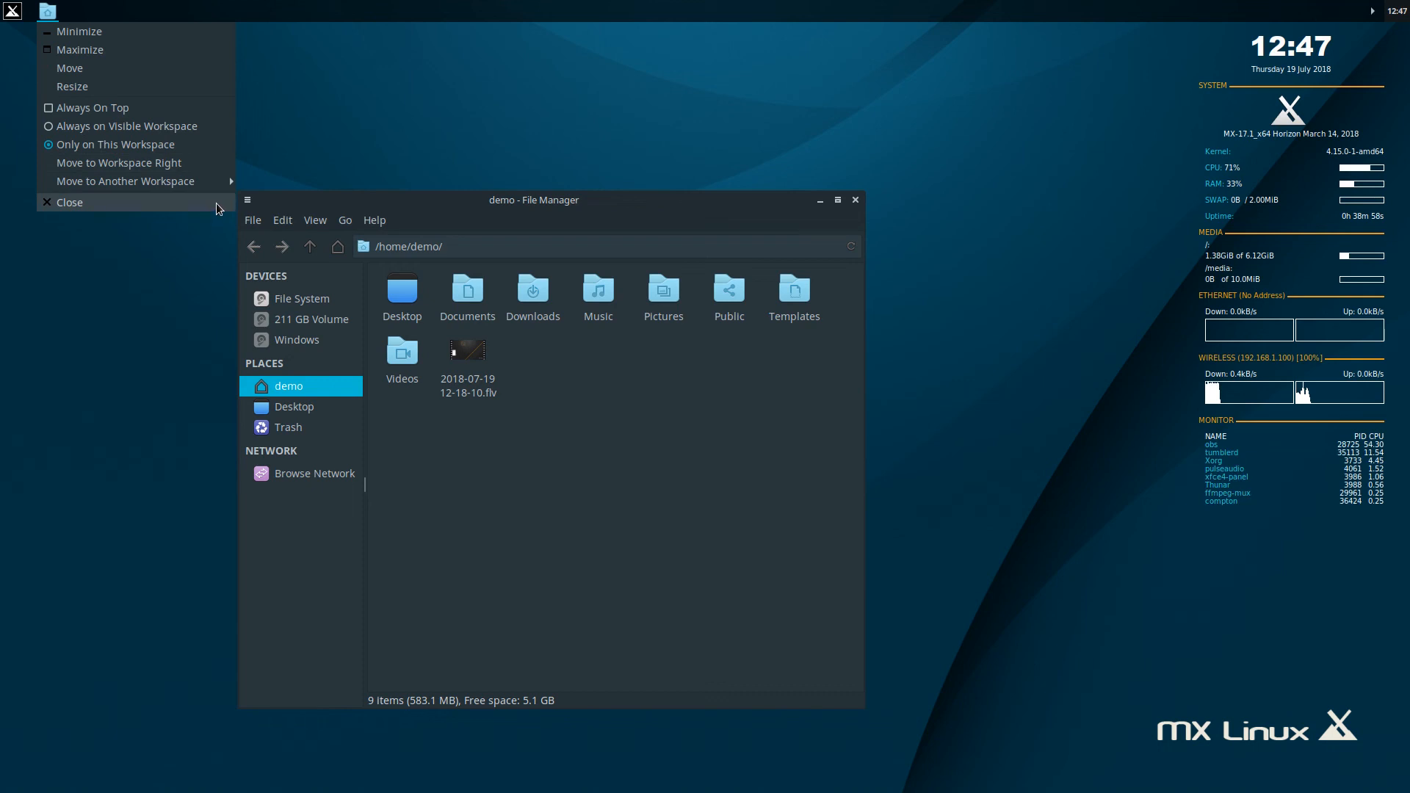
pyautogui.rightClick(307, 4)
pyautogui.moveTo(343, 91)
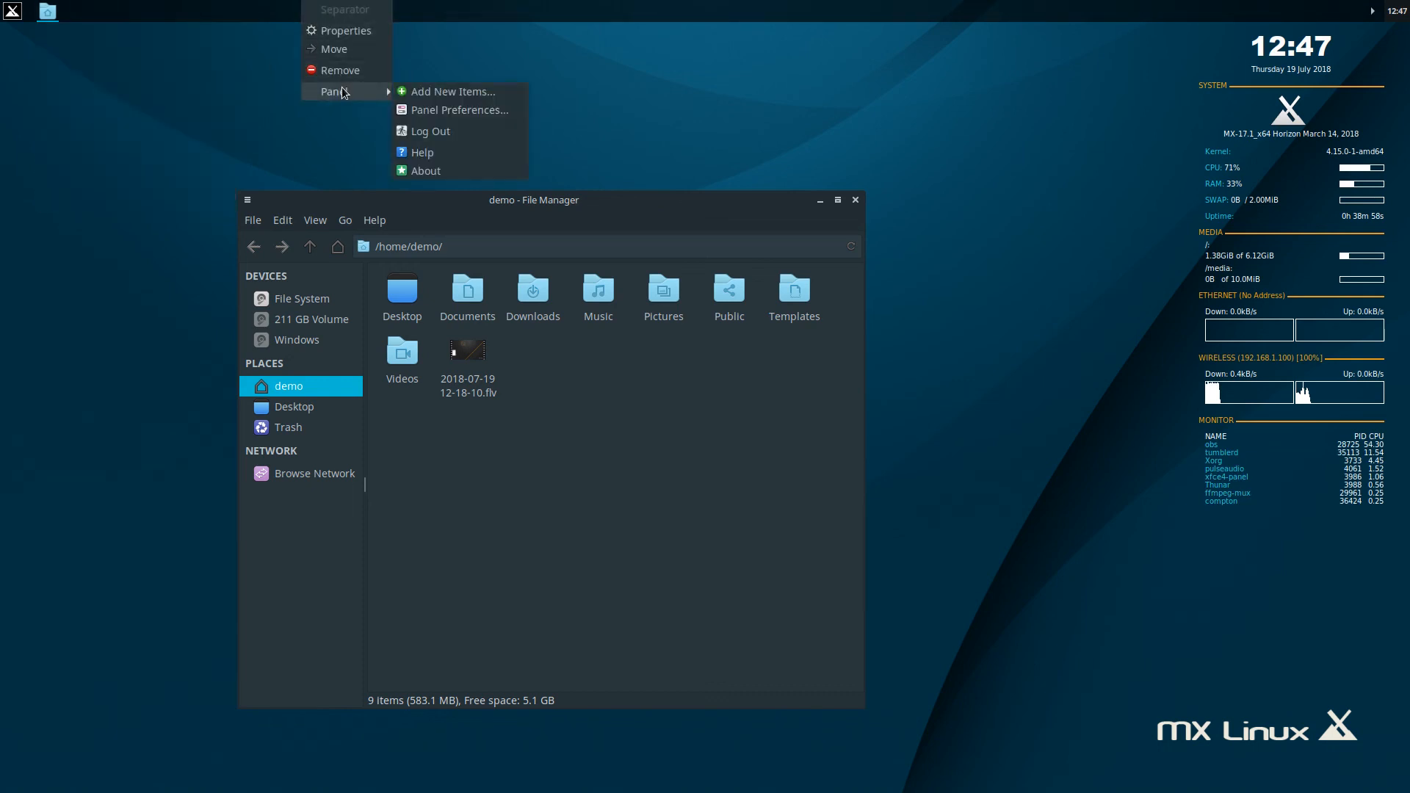
pyautogui.click(430, 92)
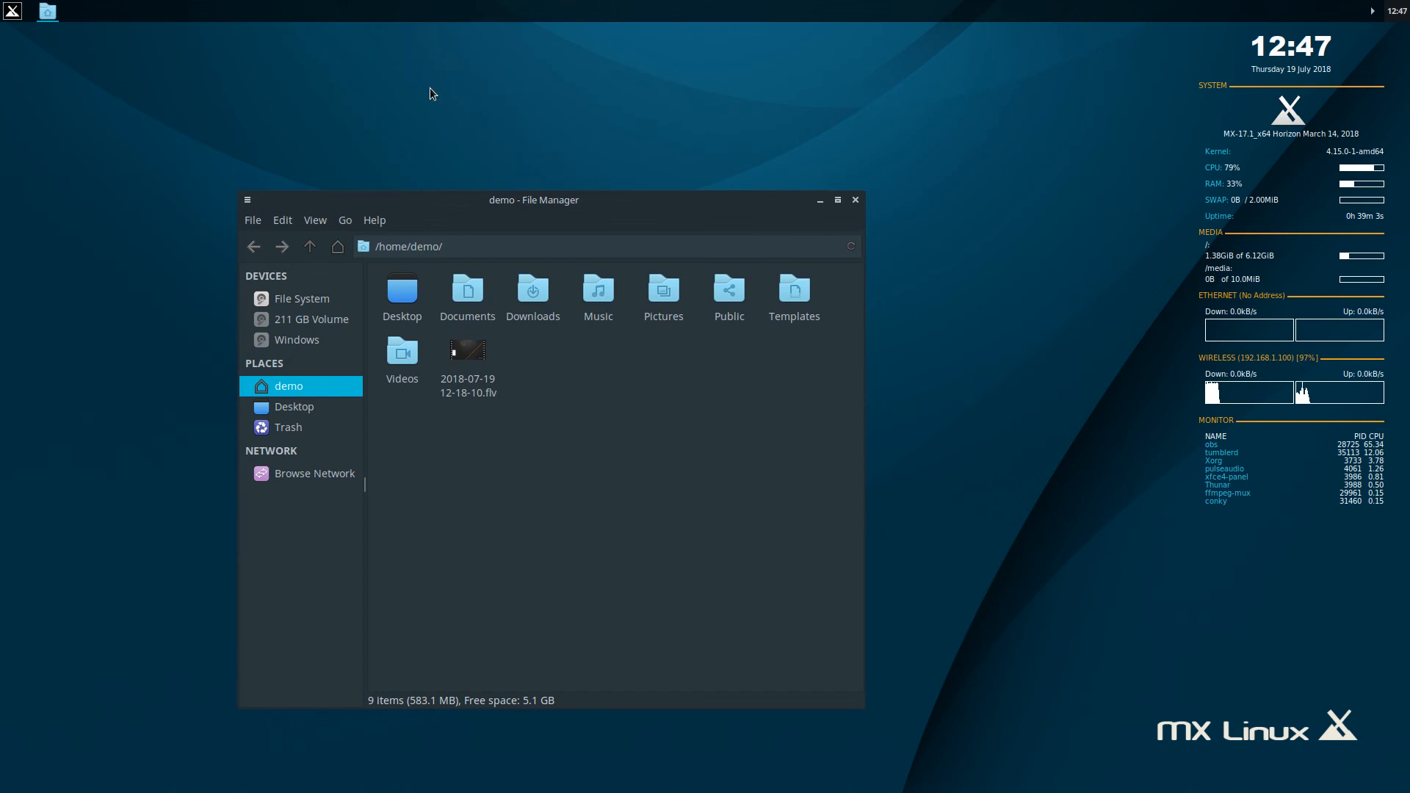
pyautogui.moveTo(824, 354); pyautogui.dragTo(843, 535)
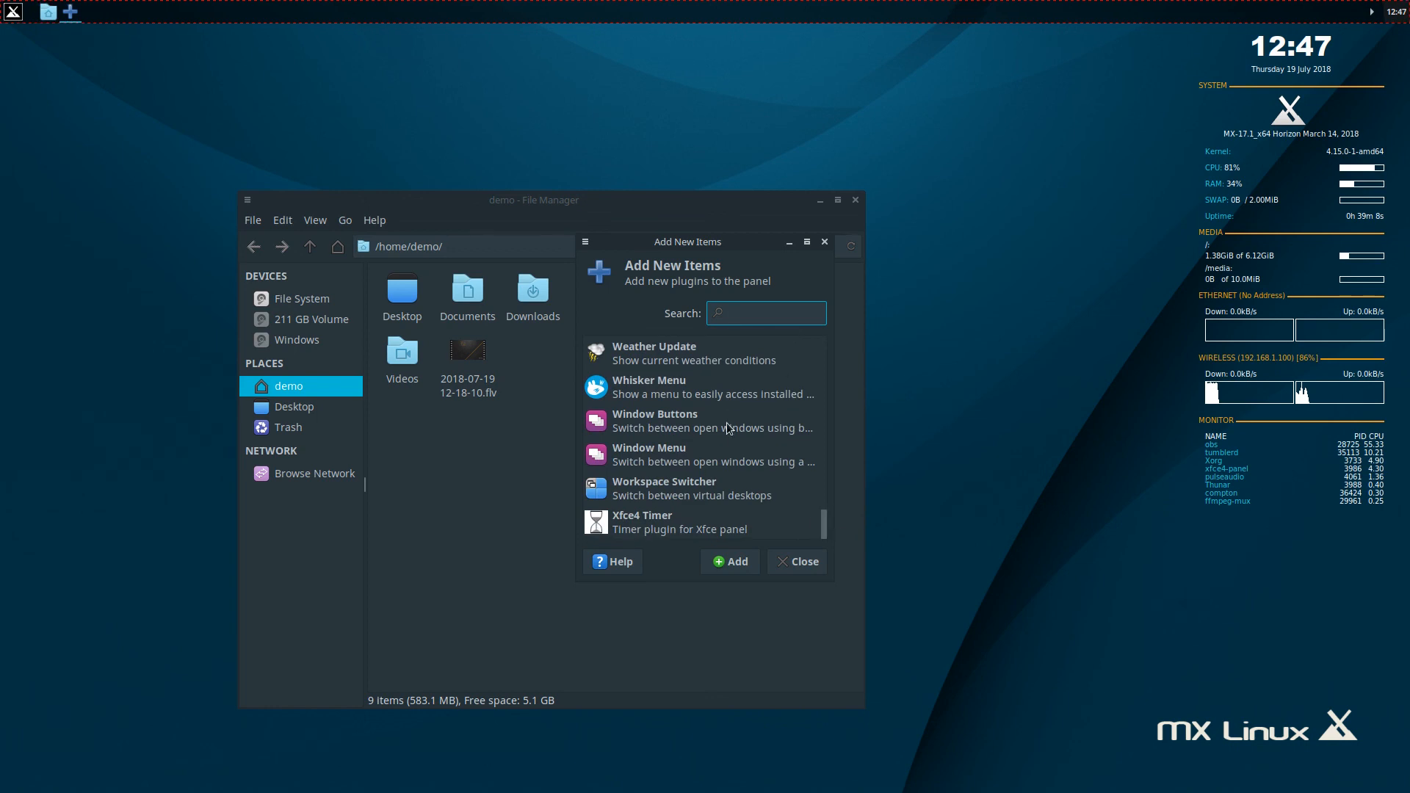
pyautogui.click(824, 242)
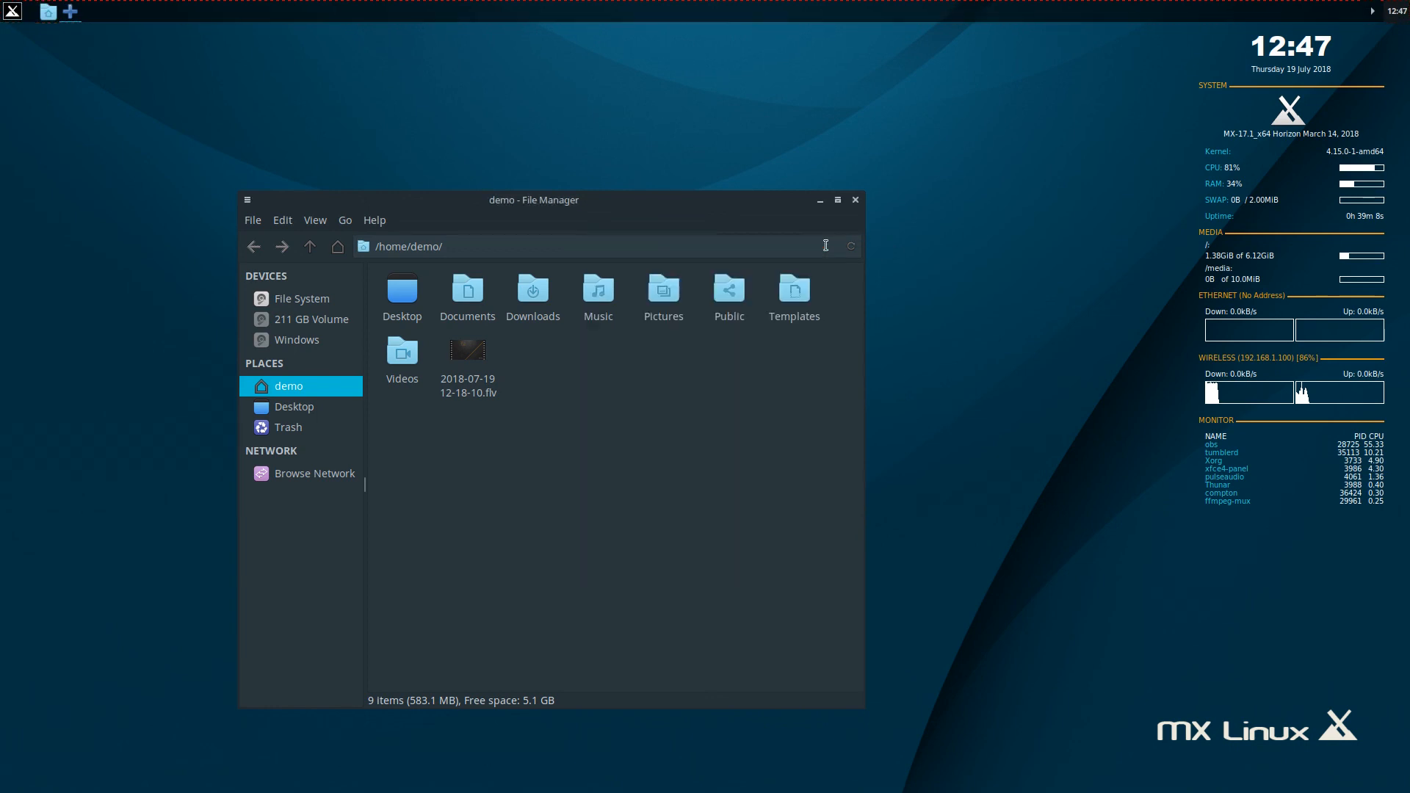
pyautogui.rightClick(46, 15)
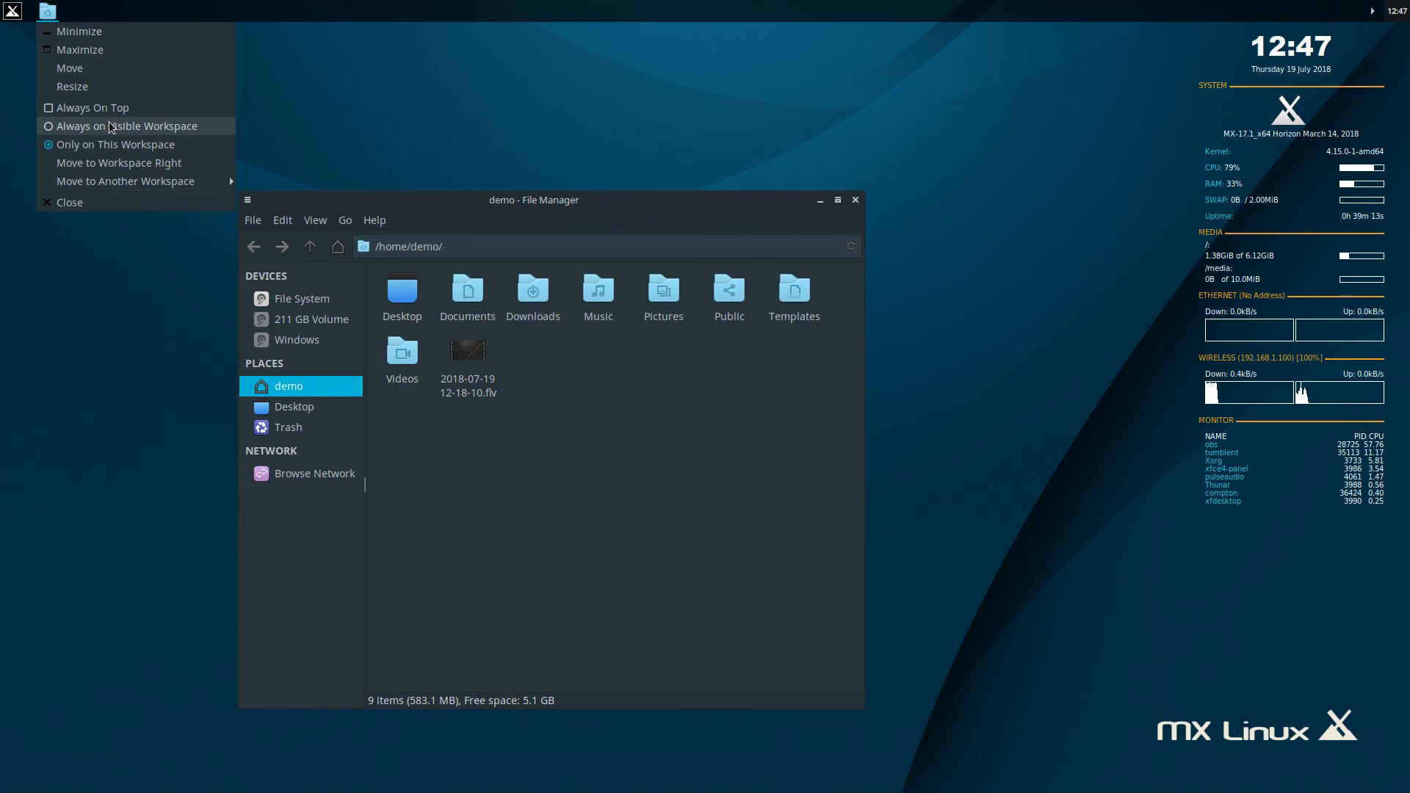
pyautogui.rightClick(183, 5)
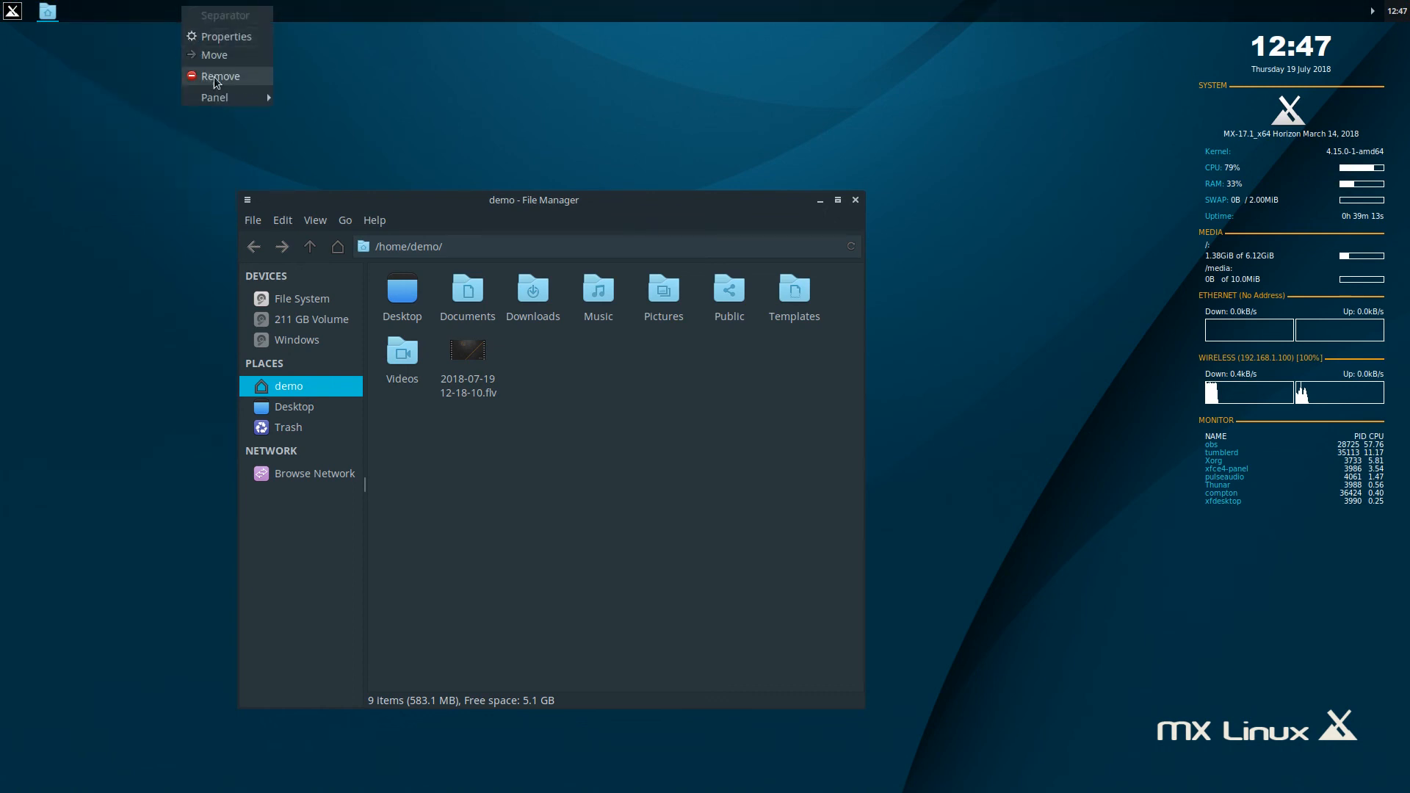
pyautogui.moveTo(256, 104)
pyautogui.click(323, 98)
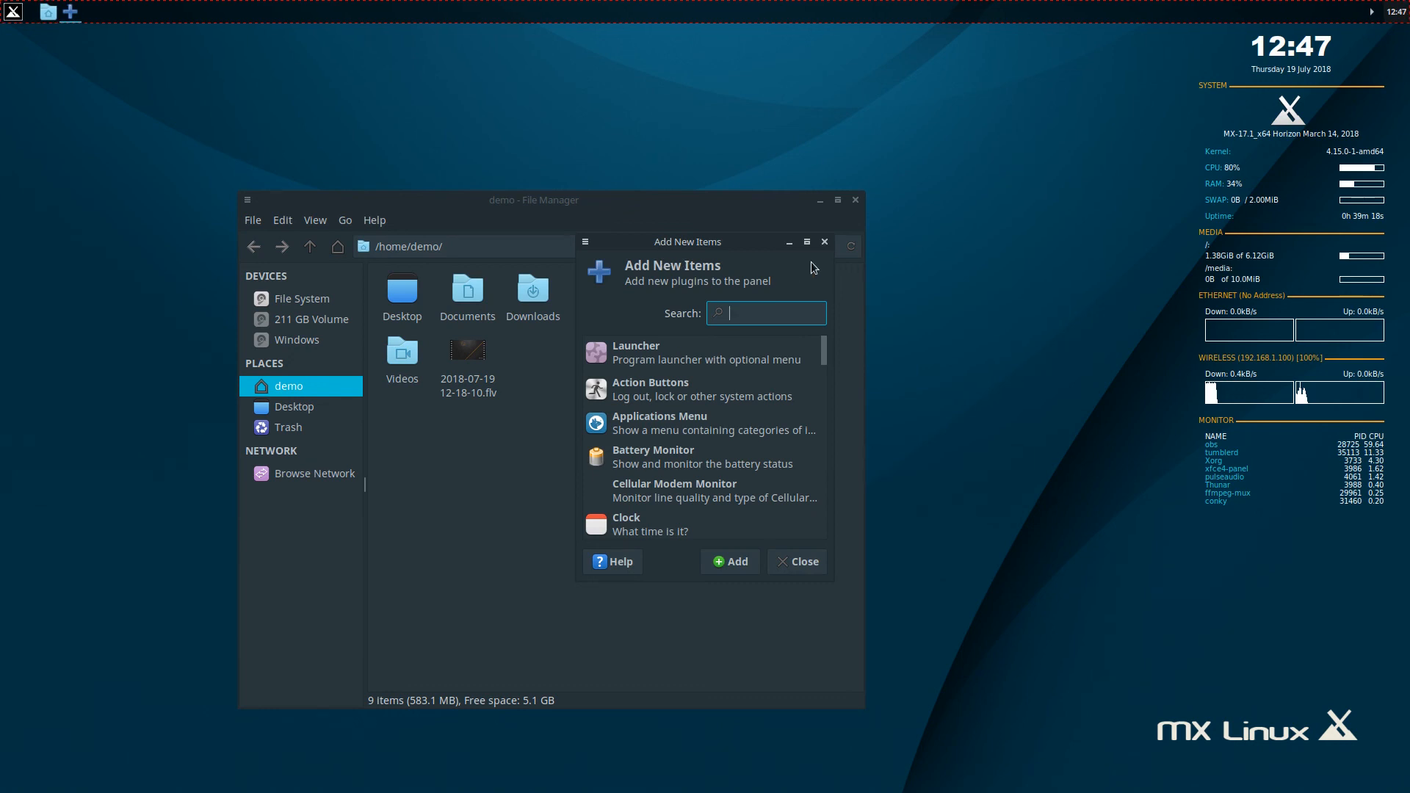
pyautogui.click(824, 242)
# Open the list of items on Panel 1 and view the Whisker Menu's properties.
pyautogui.rightClick(386, 10)
pyautogui.moveTo(463, 103)
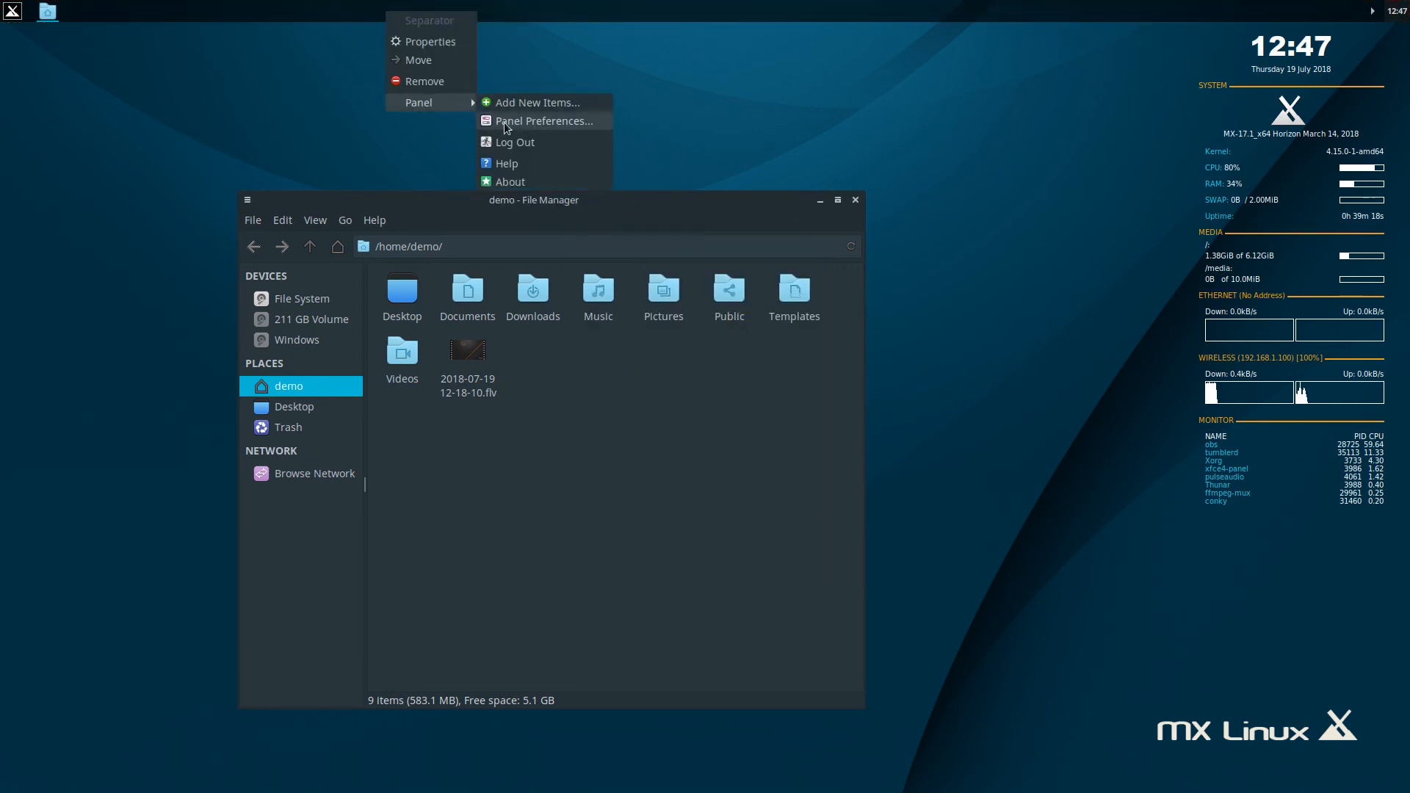
pyautogui.click(528, 128)
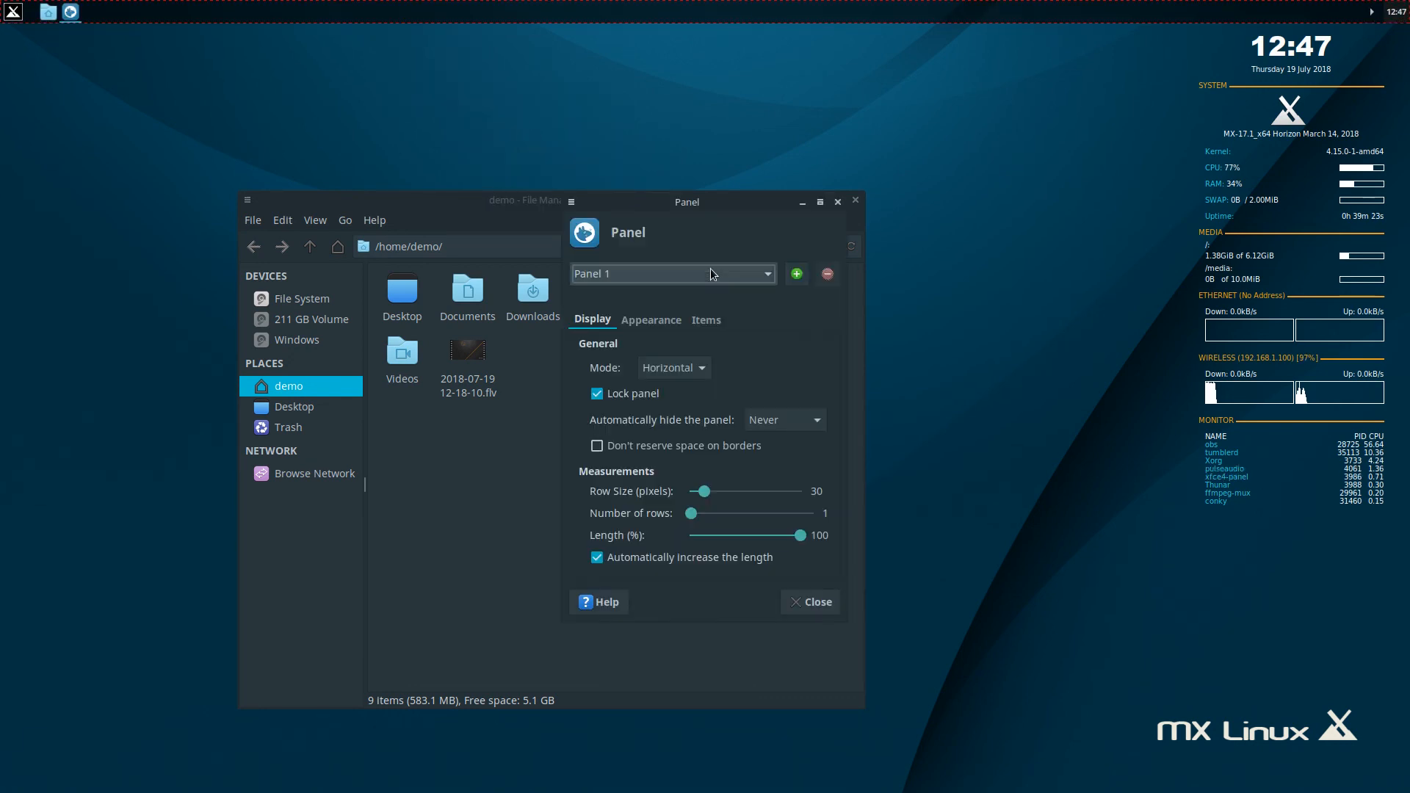
pyautogui.click(705, 321)
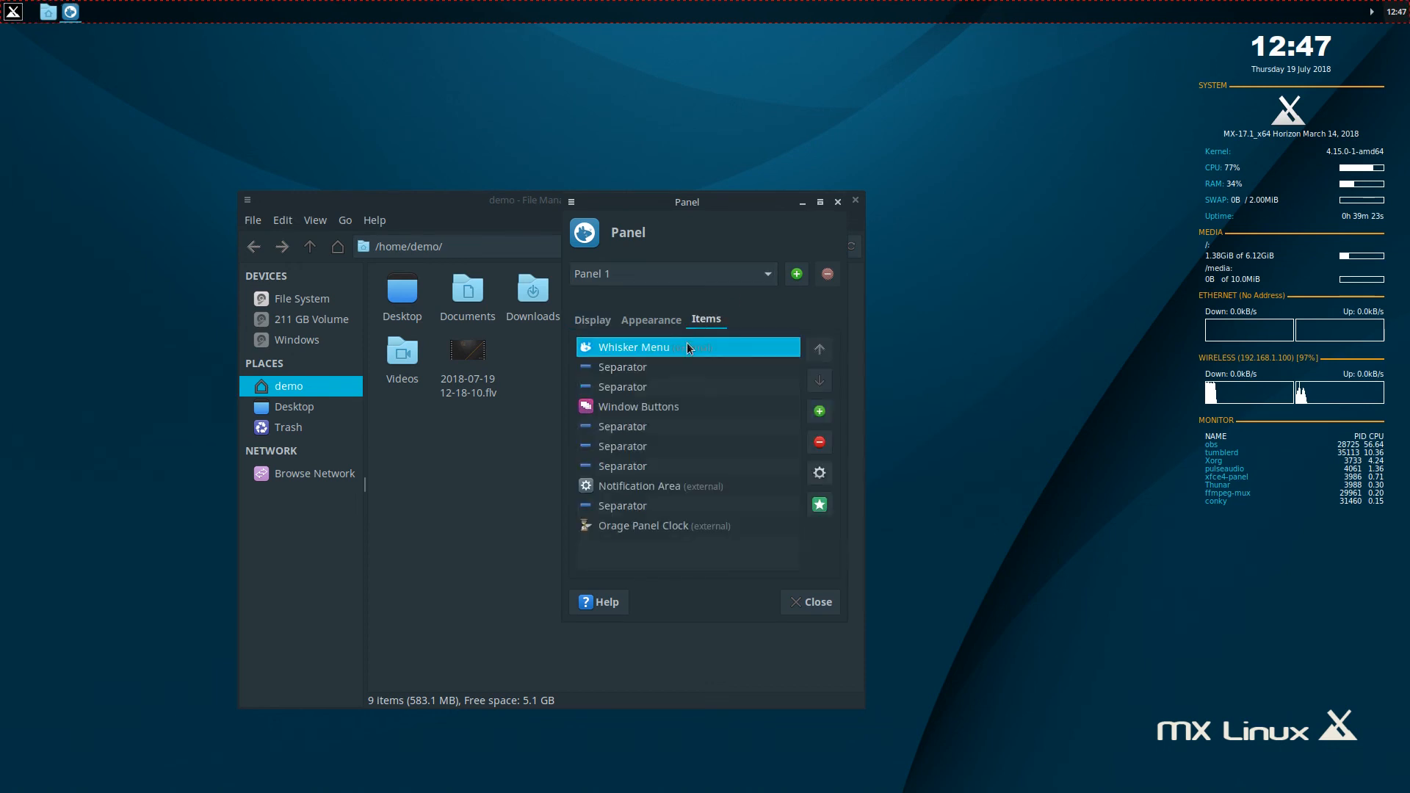
pyautogui.click(826, 484)
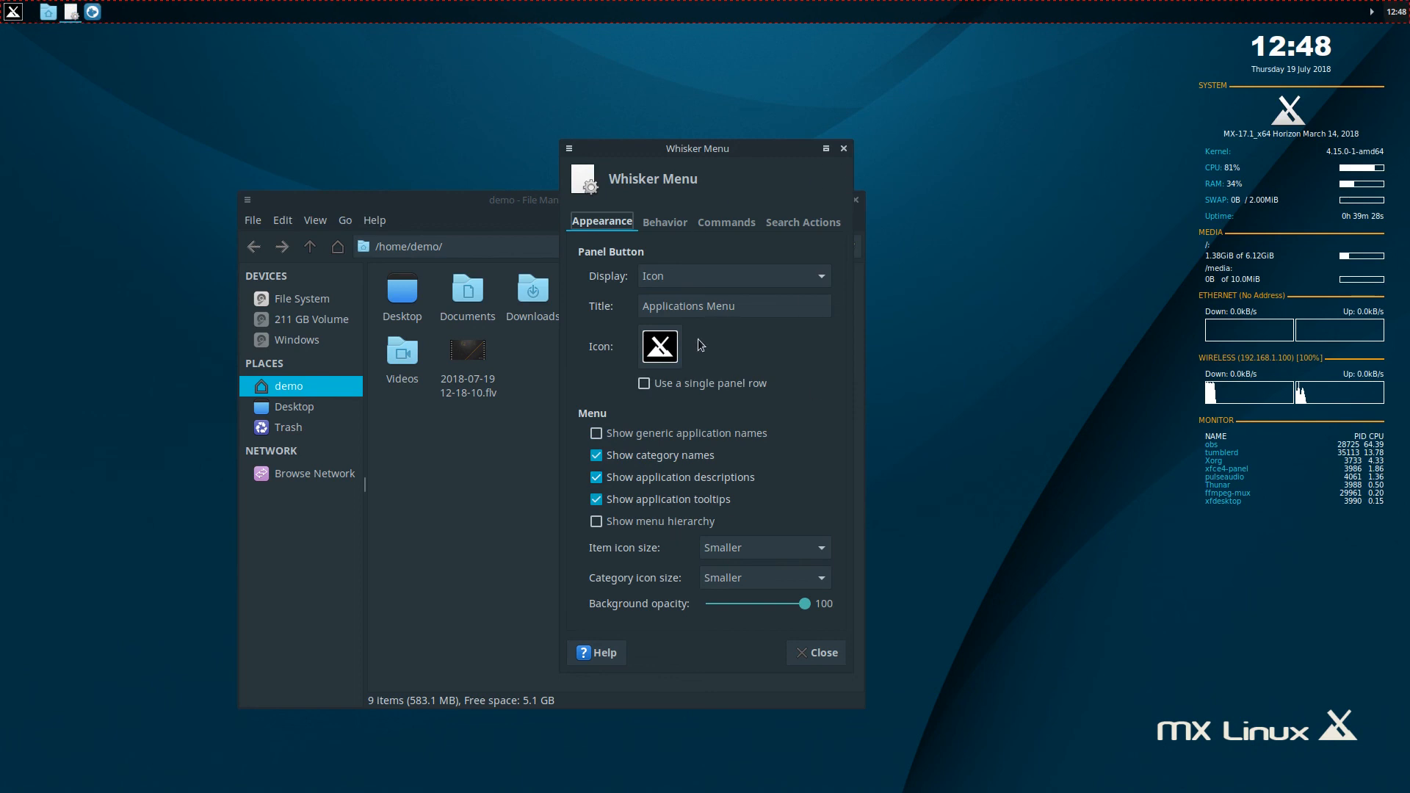
pyautogui.click(844, 148)
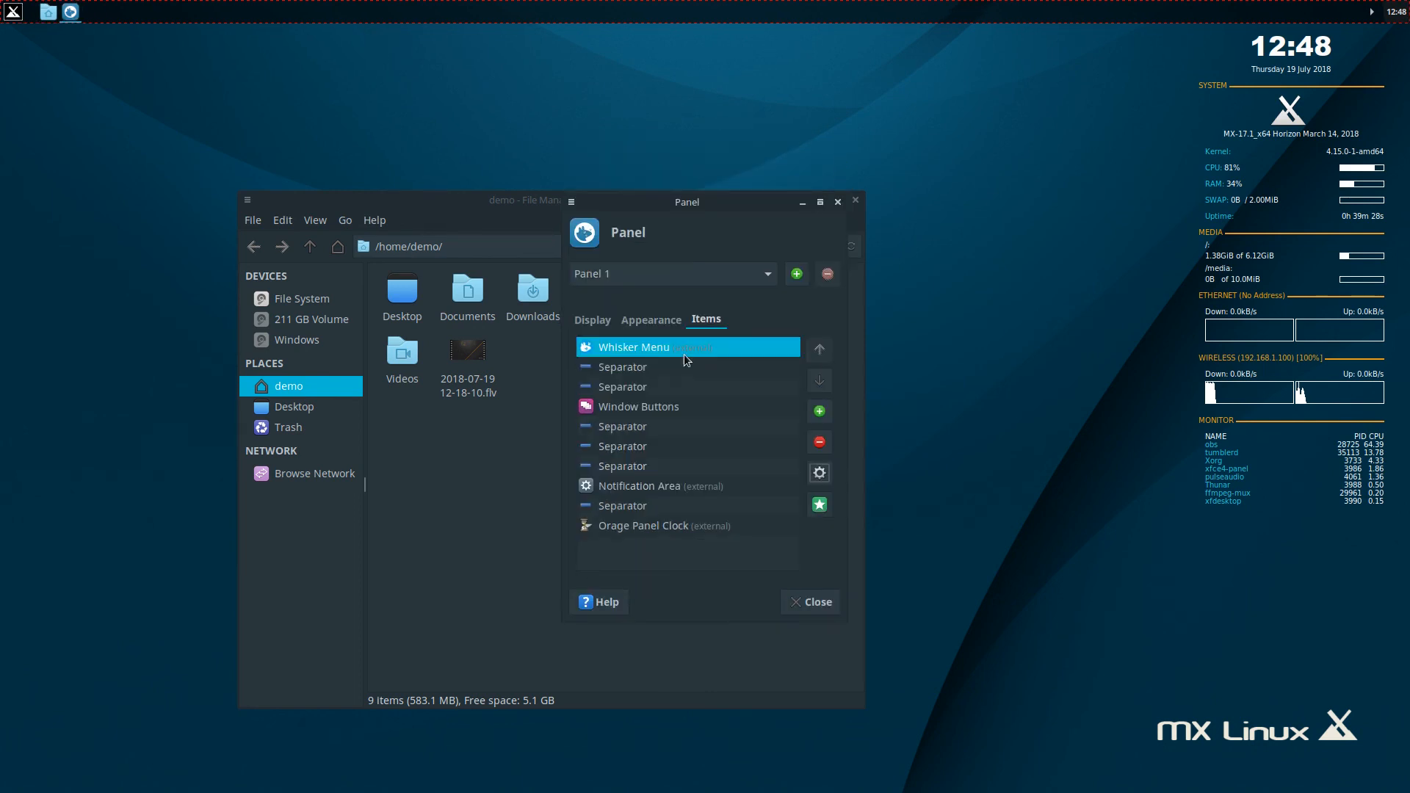
# In the Window Buttons properties, enable button labels and flat buttons, leaving the handle hidden.
pyautogui.click(624, 411)
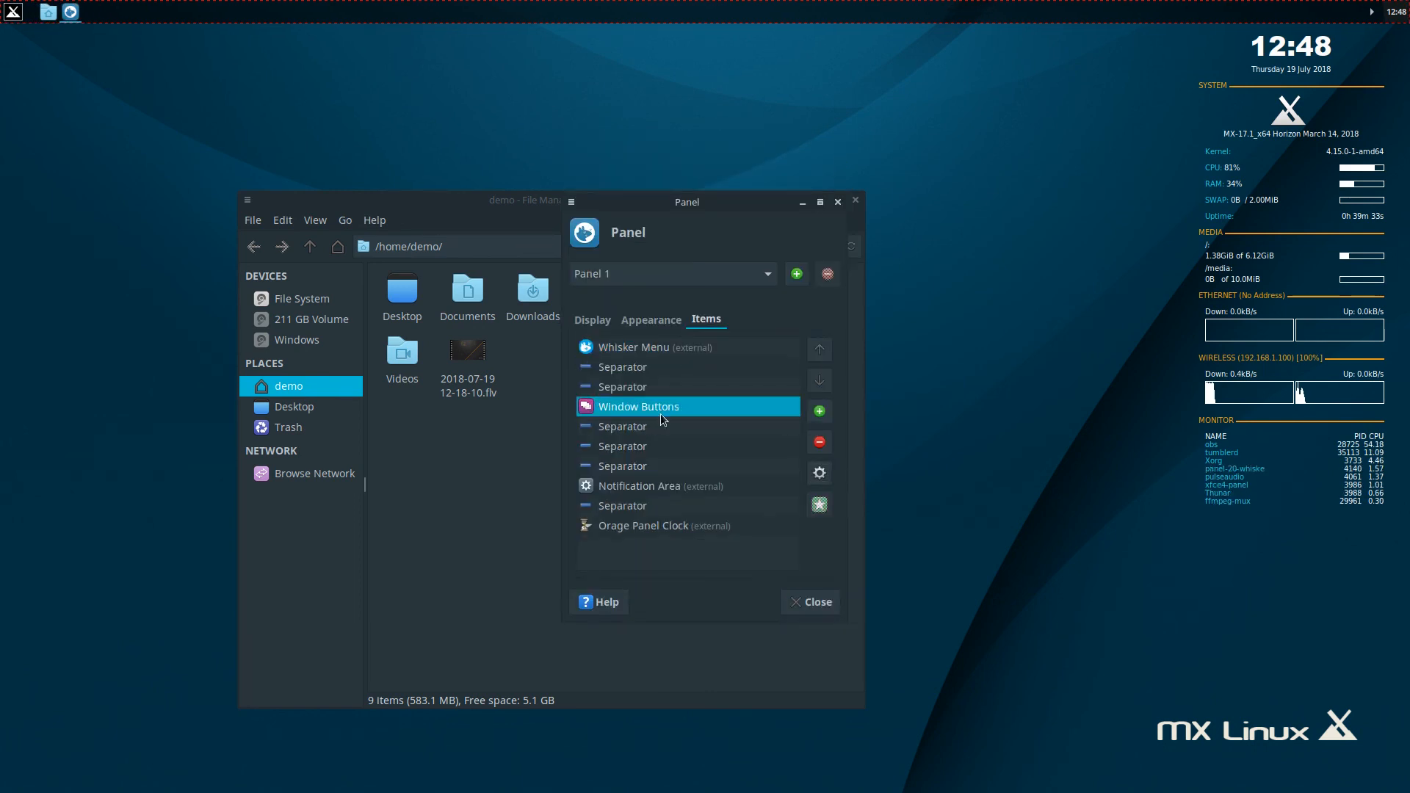
pyautogui.click(820, 473)
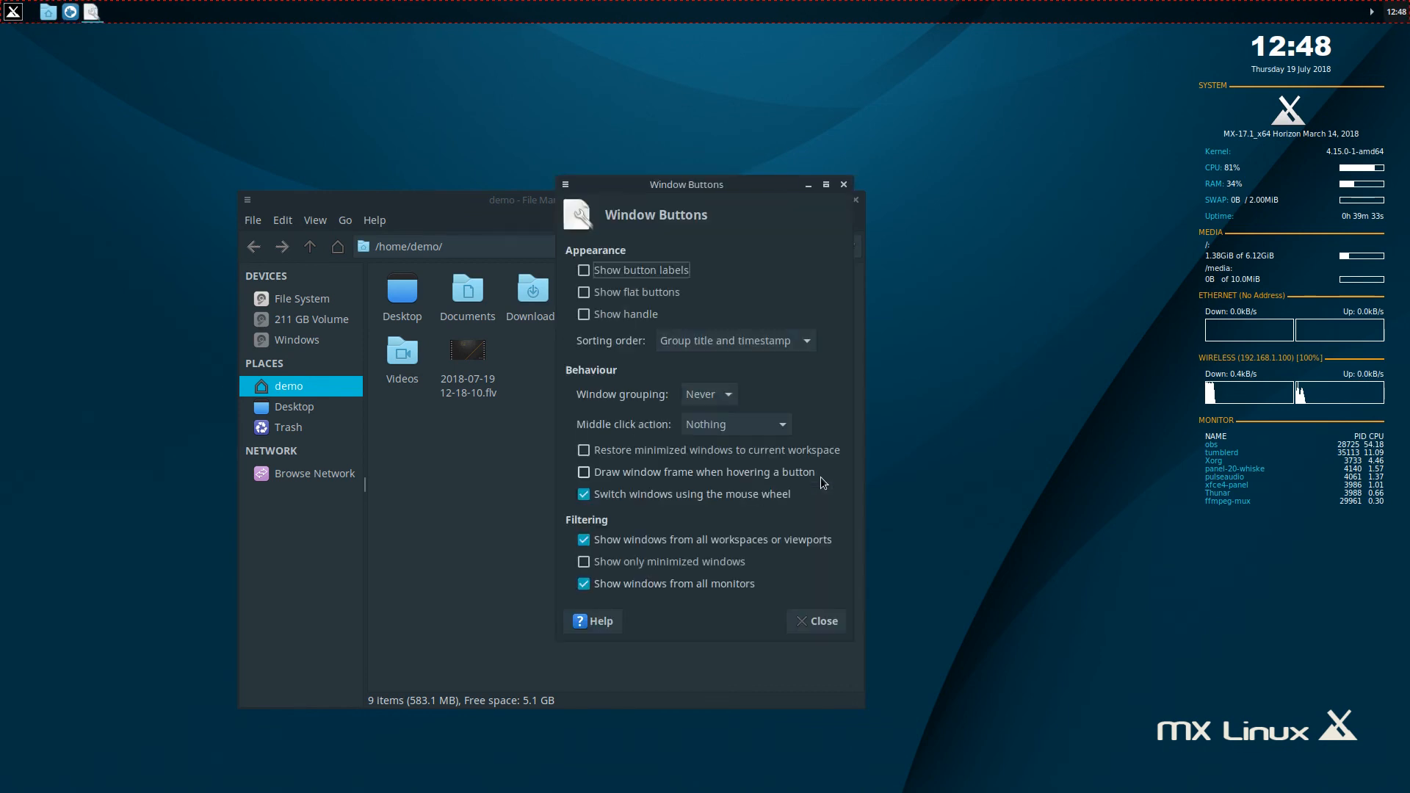
pyautogui.press('space')
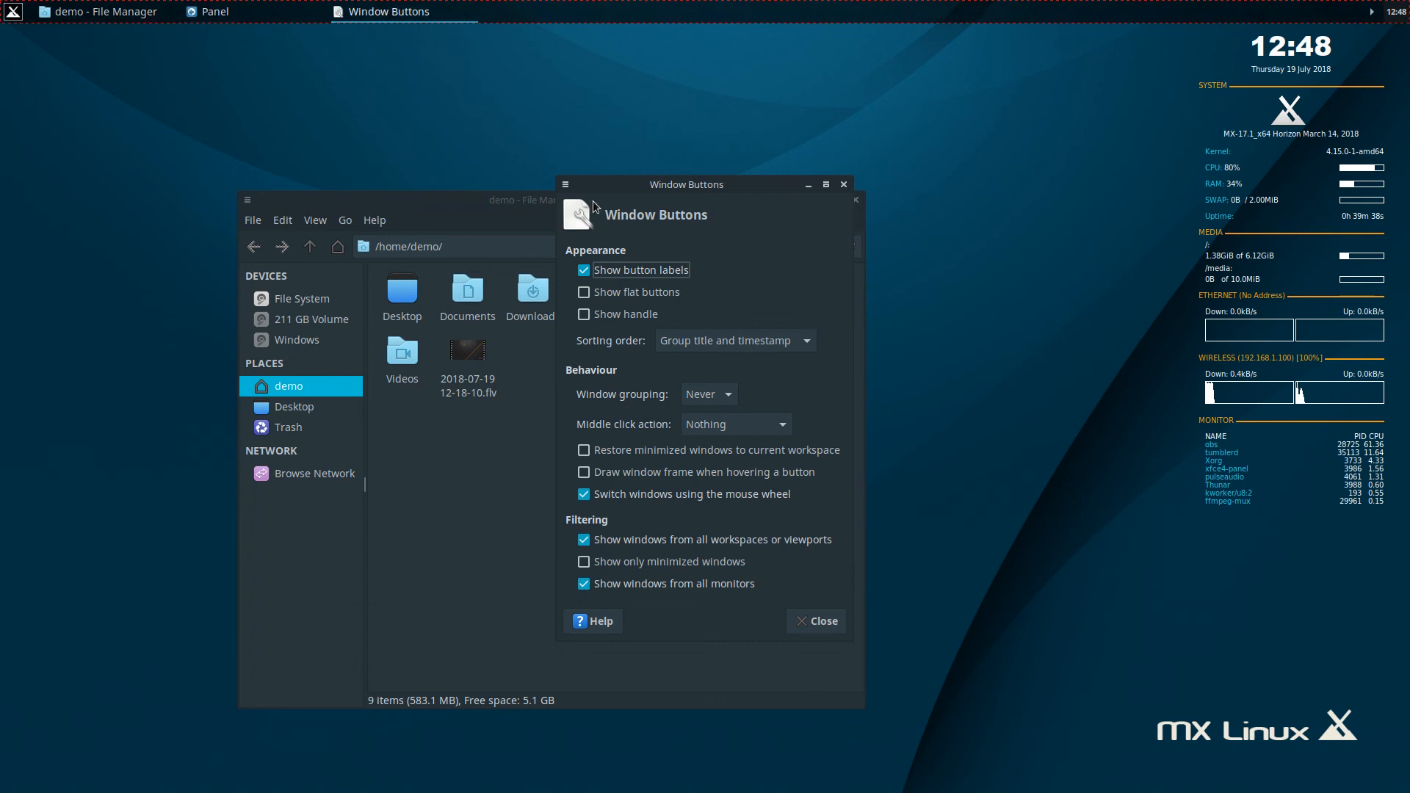
pyautogui.click(586, 295)
pyautogui.click(589, 315)
pyautogui.click(588, 315)
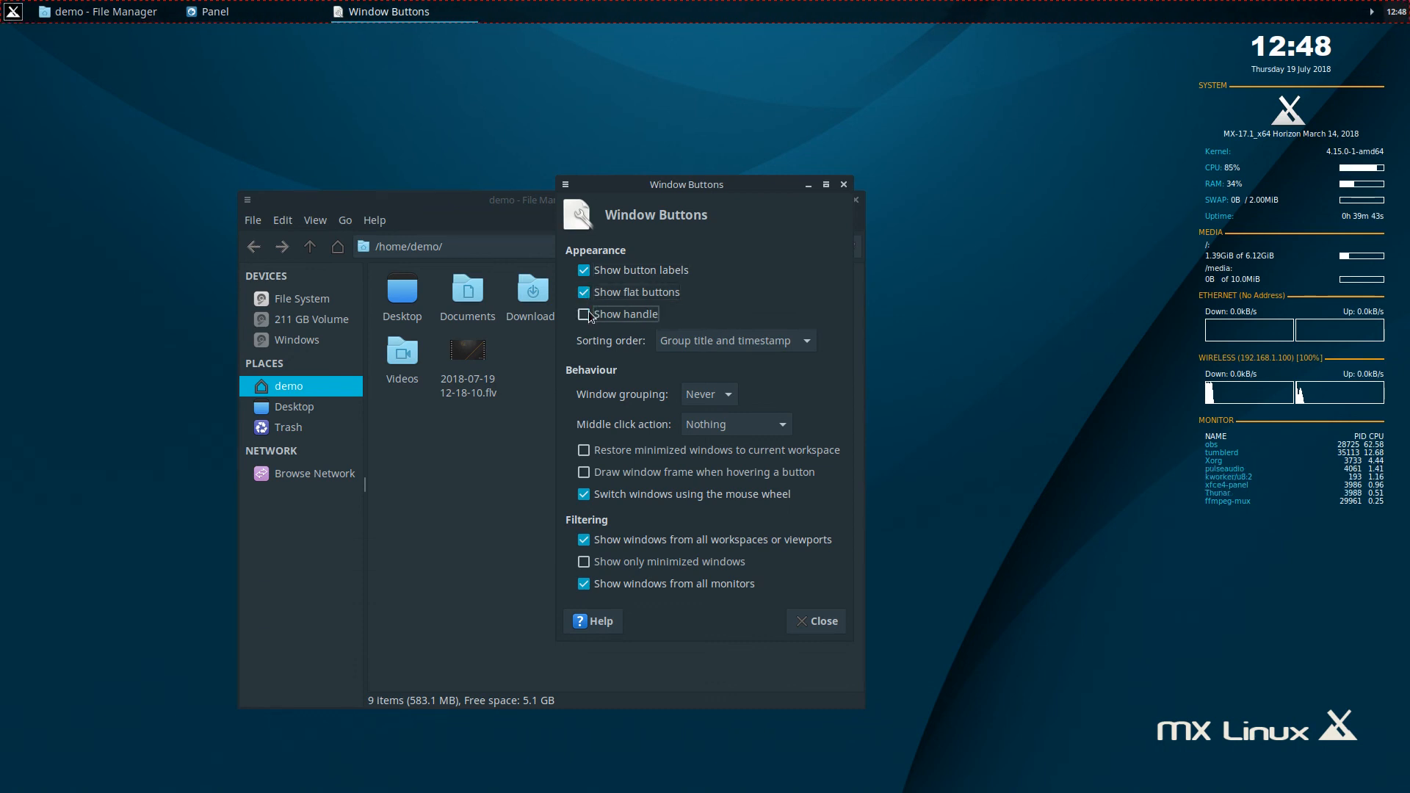
# View the sorting order and window grouping choices of the Window Buttons, and close the panel settings without changing them.
pyautogui.click(734, 341)
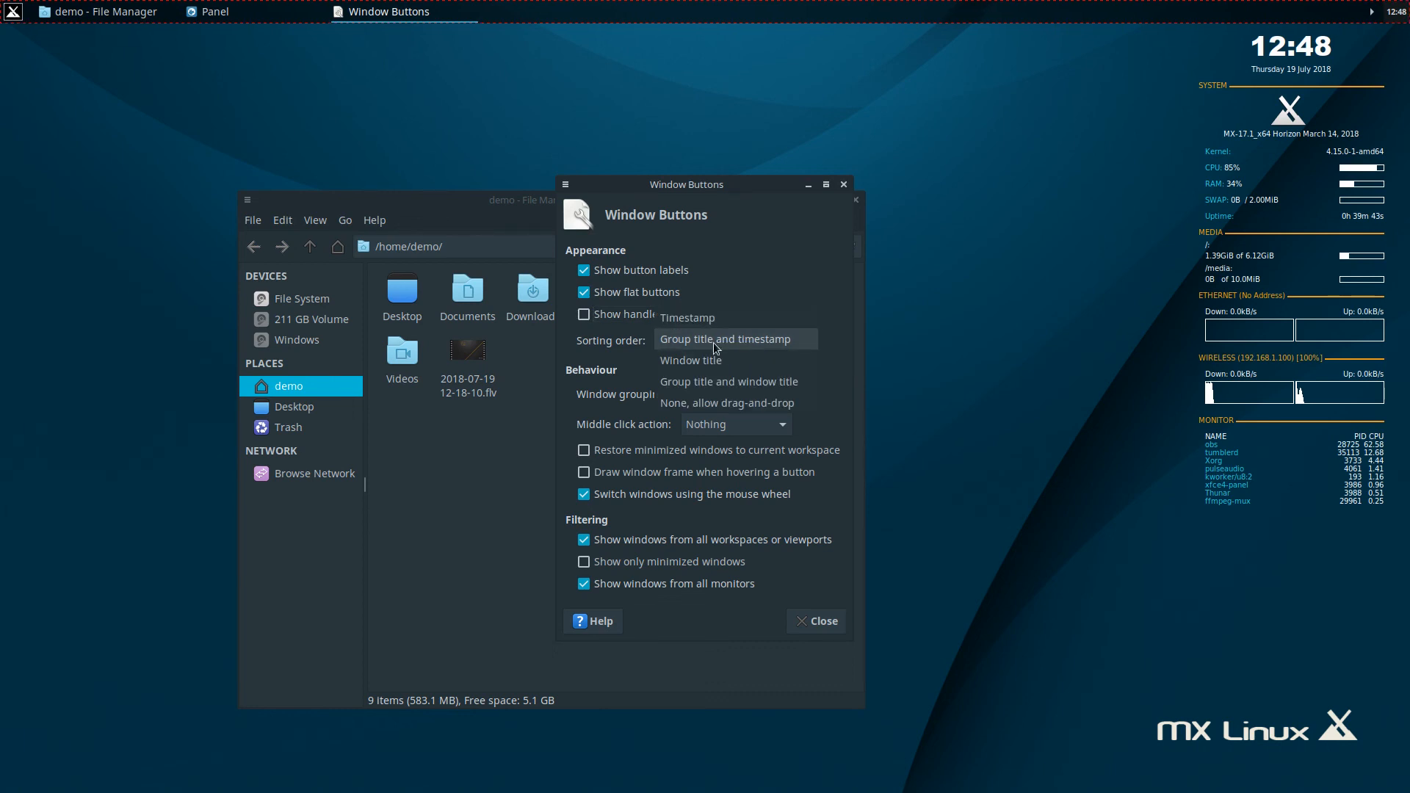
pyautogui.click(691, 342)
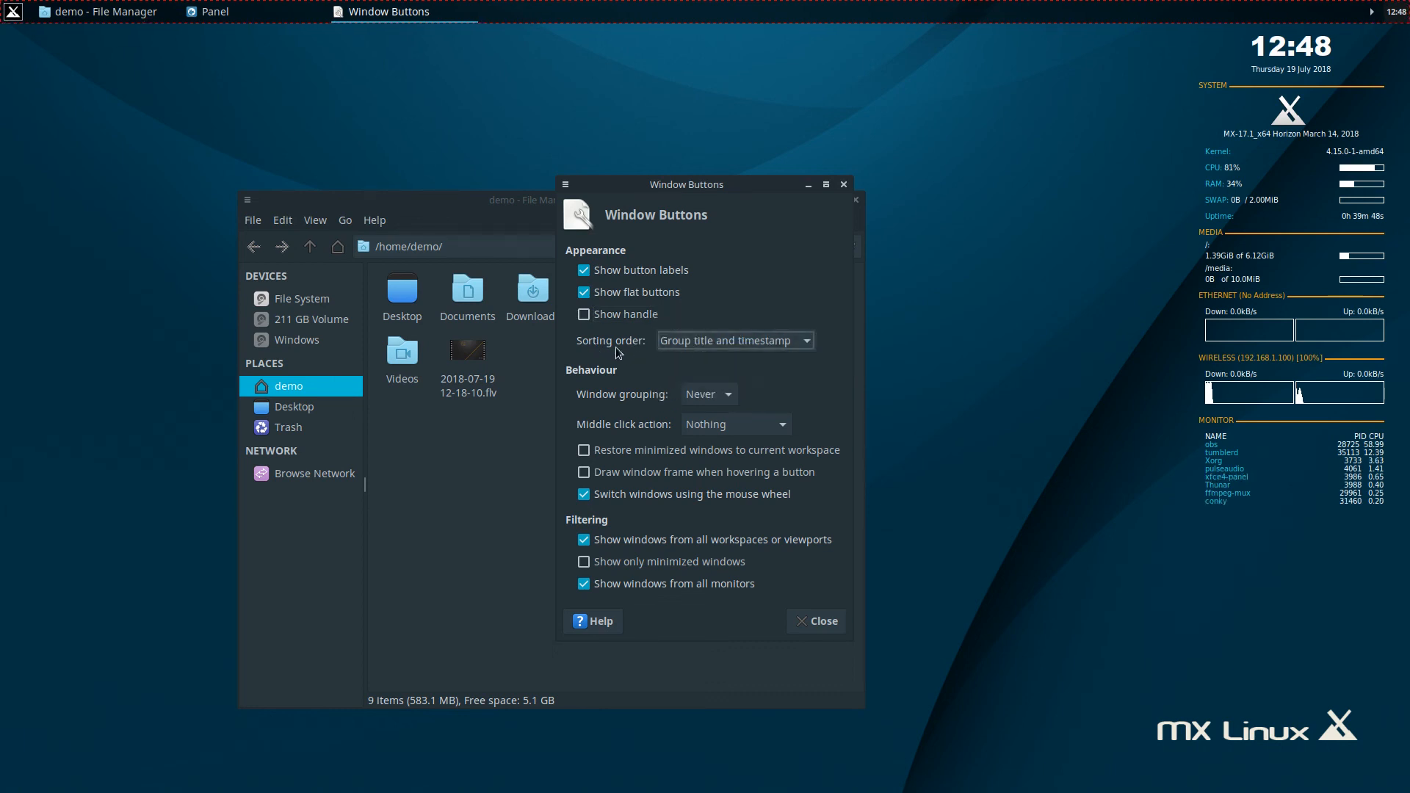
pyautogui.click(703, 396)
pyautogui.click(707, 415)
pyautogui.click(707, 404)
pyautogui.click(702, 373)
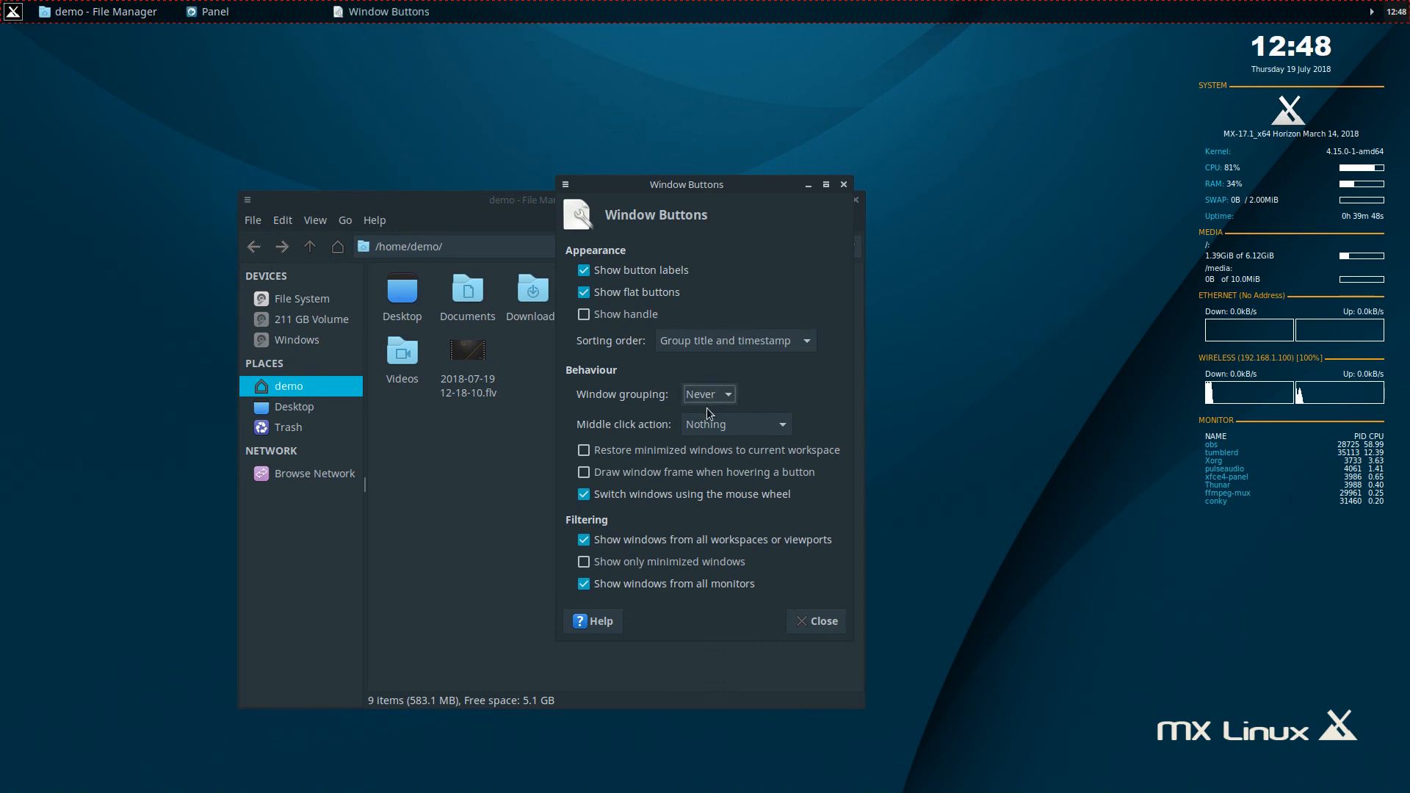
pyautogui.click(844, 184)
pyautogui.click(207, 22)
pyautogui.click(206, 22)
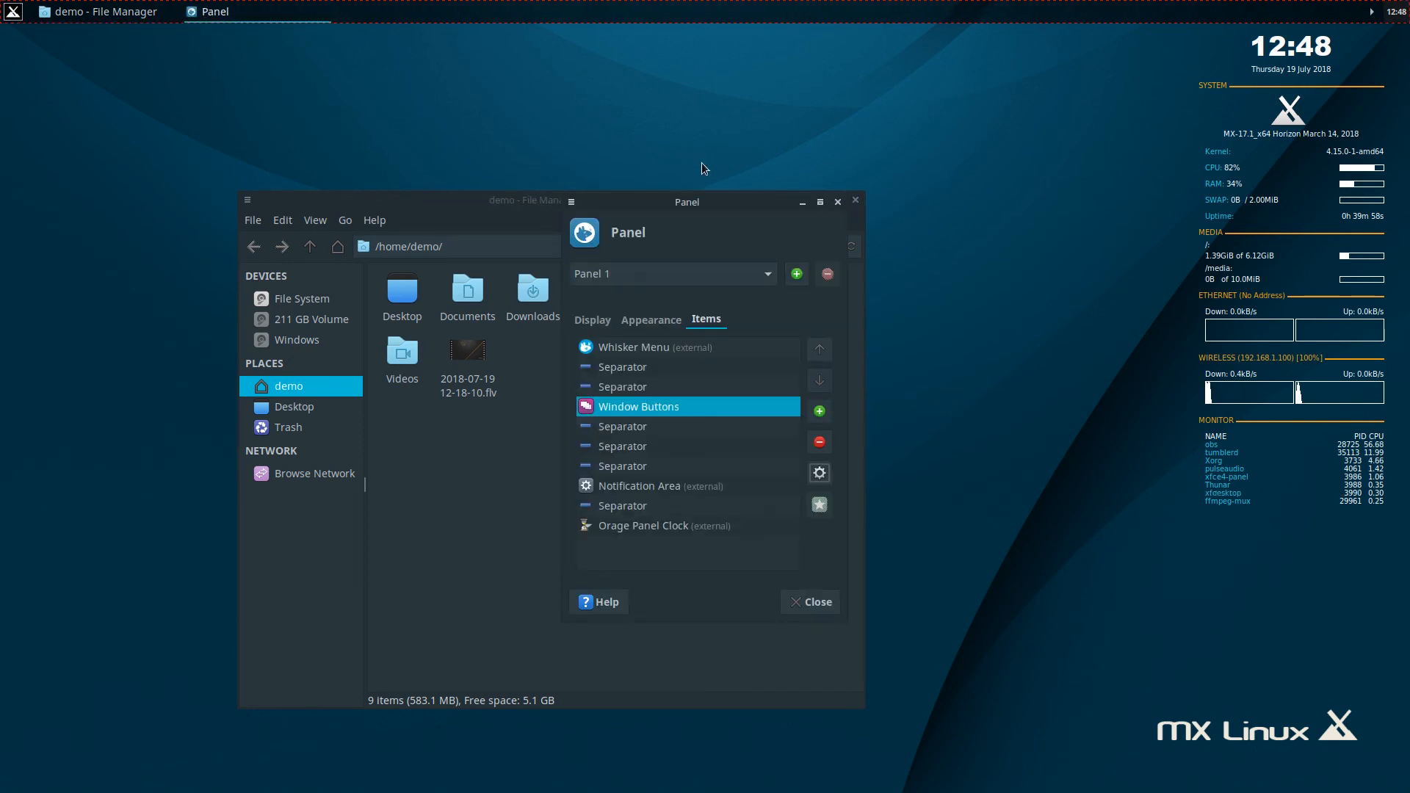
pyautogui.click(813, 604)
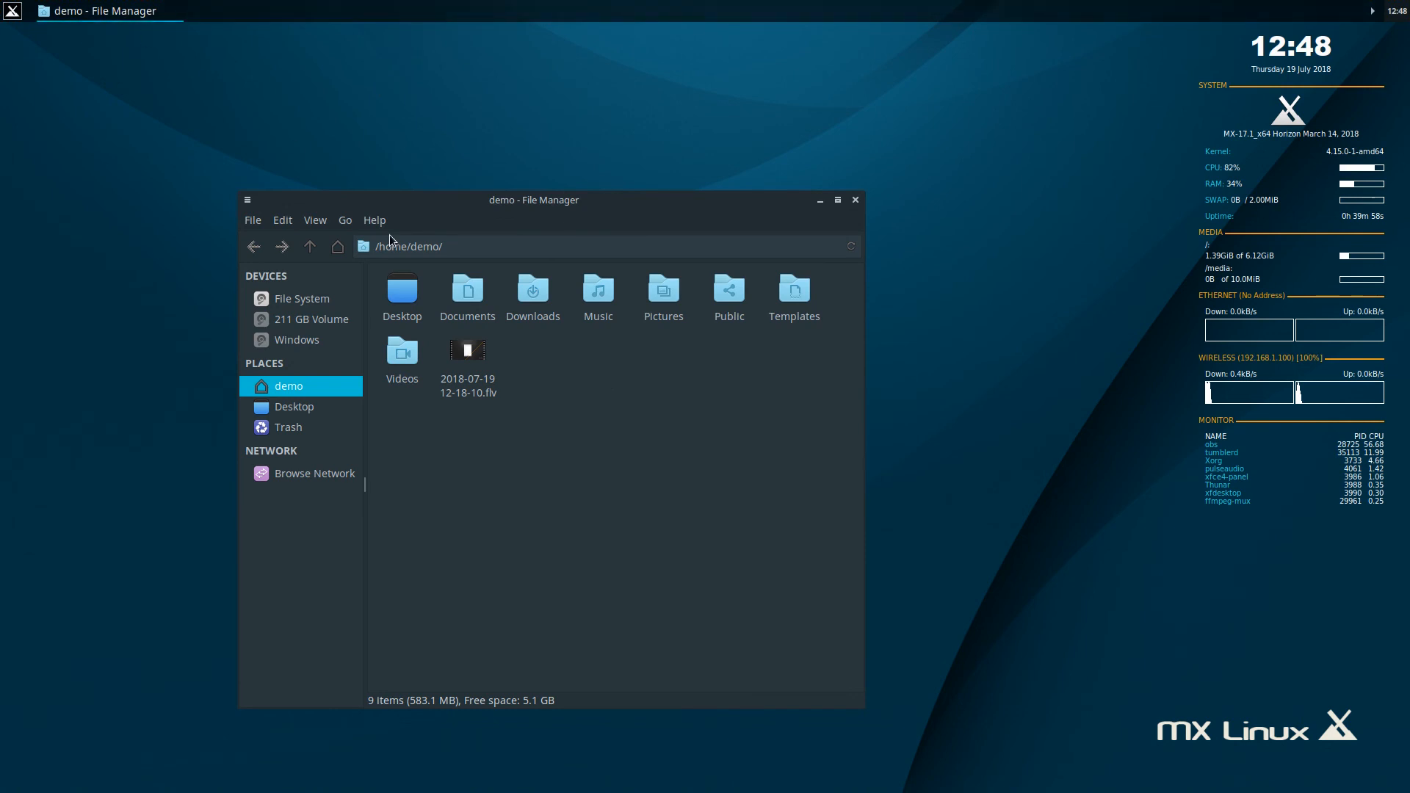
# Search the Whisker Menu for "mouse" to open Mouse and Touchpad, and set pointer acceleration to 0.0 and sensitivity to 10 px.
pyautogui.moveTo(449, 207); pyautogui.dragTo(469, 210)
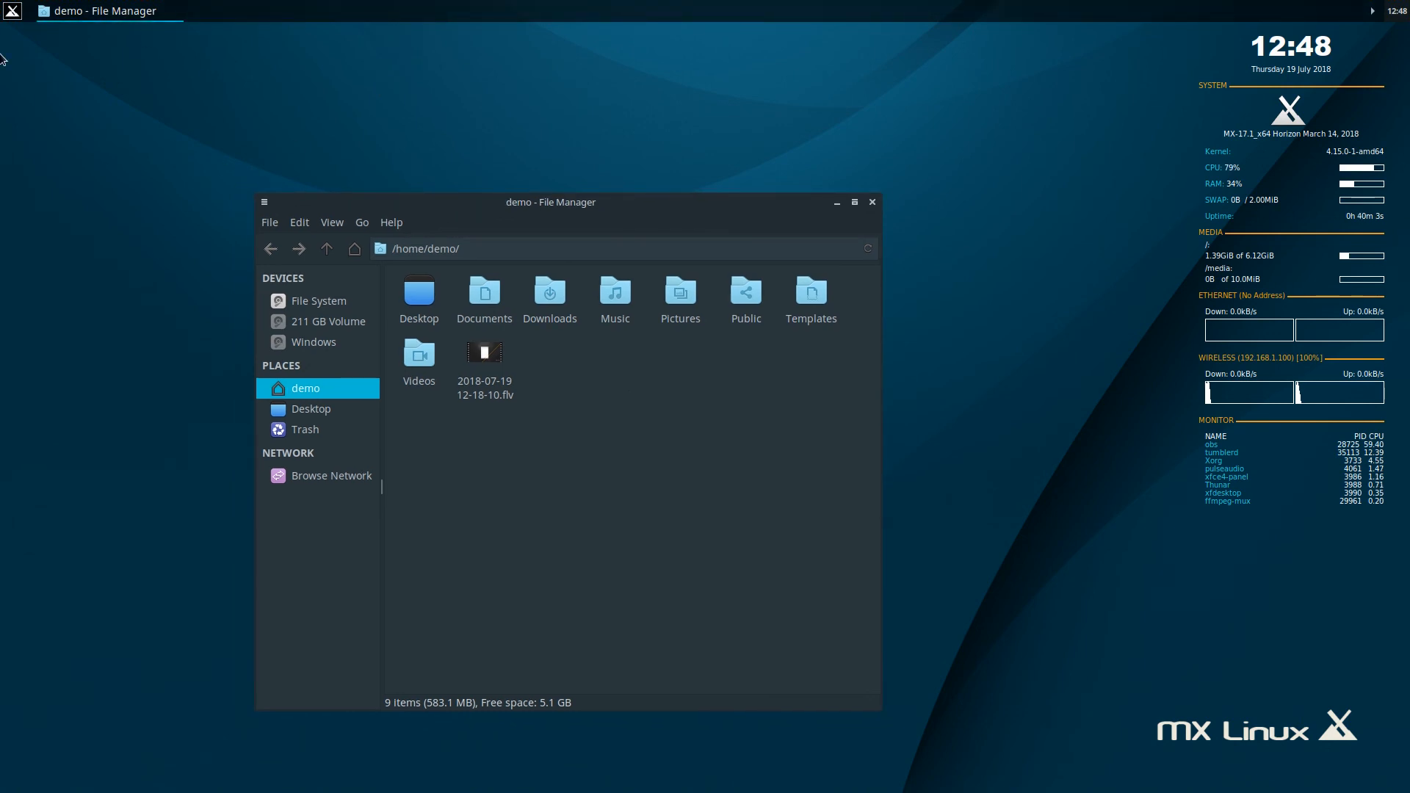
pyautogui.click(12, 10)
pyautogui.write('mouse')
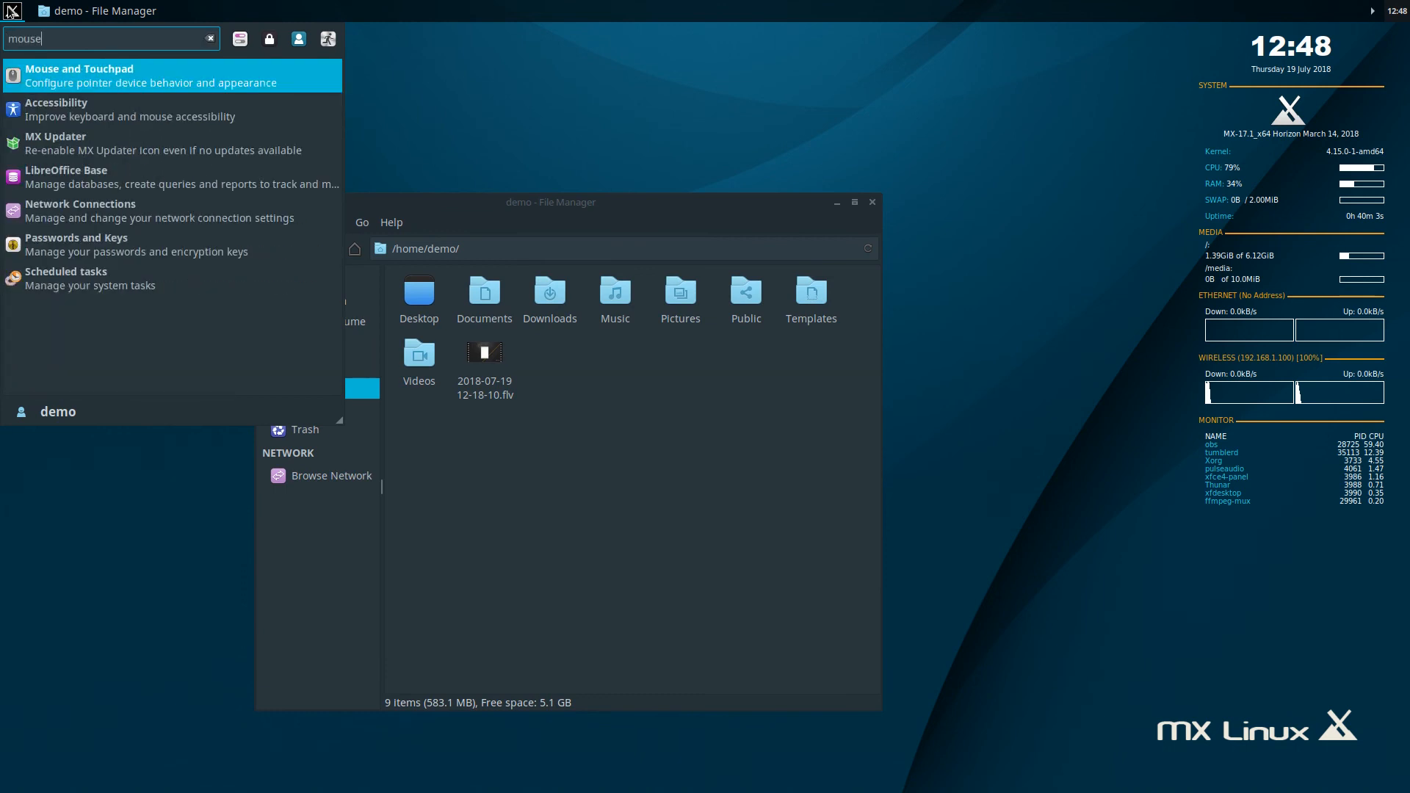
pyautogui.press('Return')
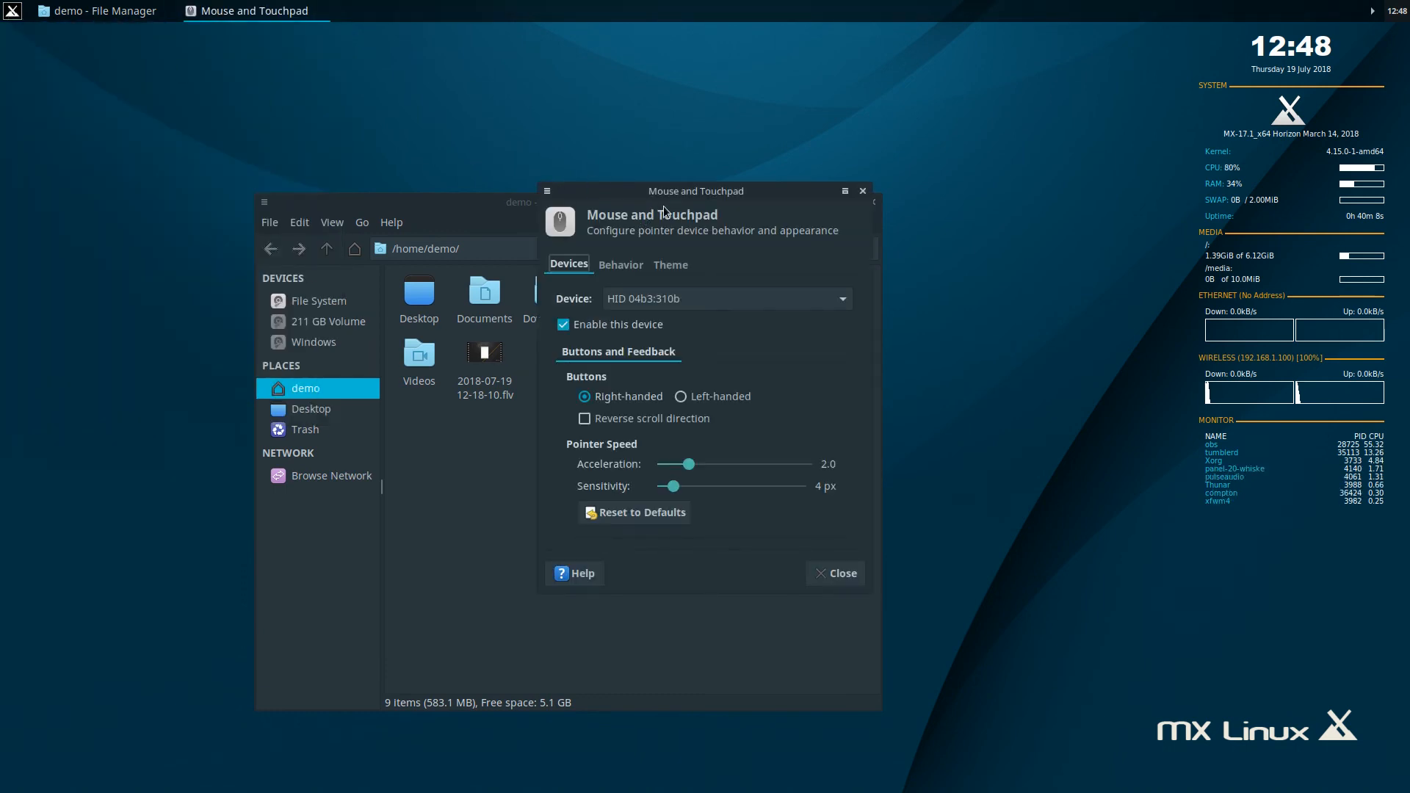
pyautogui.moveTo(695, 465)
pyautogui.mouseDown()
pyautogui.moveTo(655, 470)
pyautogui.moveTo(704, 488)
pyautogui.mouseUp()
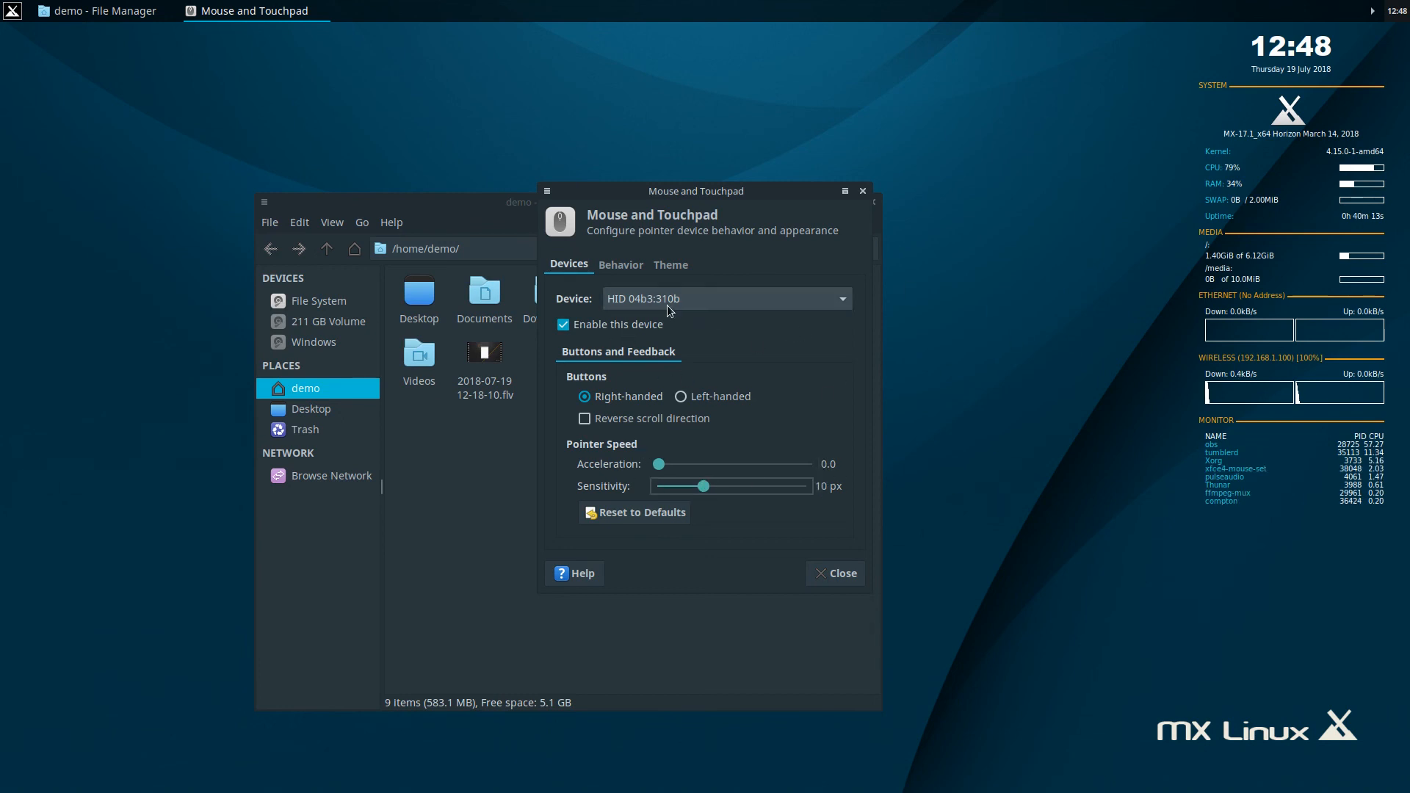
# Try the Adwaita, DMZ (Black) and DMZ (White) cursor themes, settle on Obsidian, and close the mouse settings and file manager.
pyautogui.click(621, 264)
pyautogui.click(666, 263)
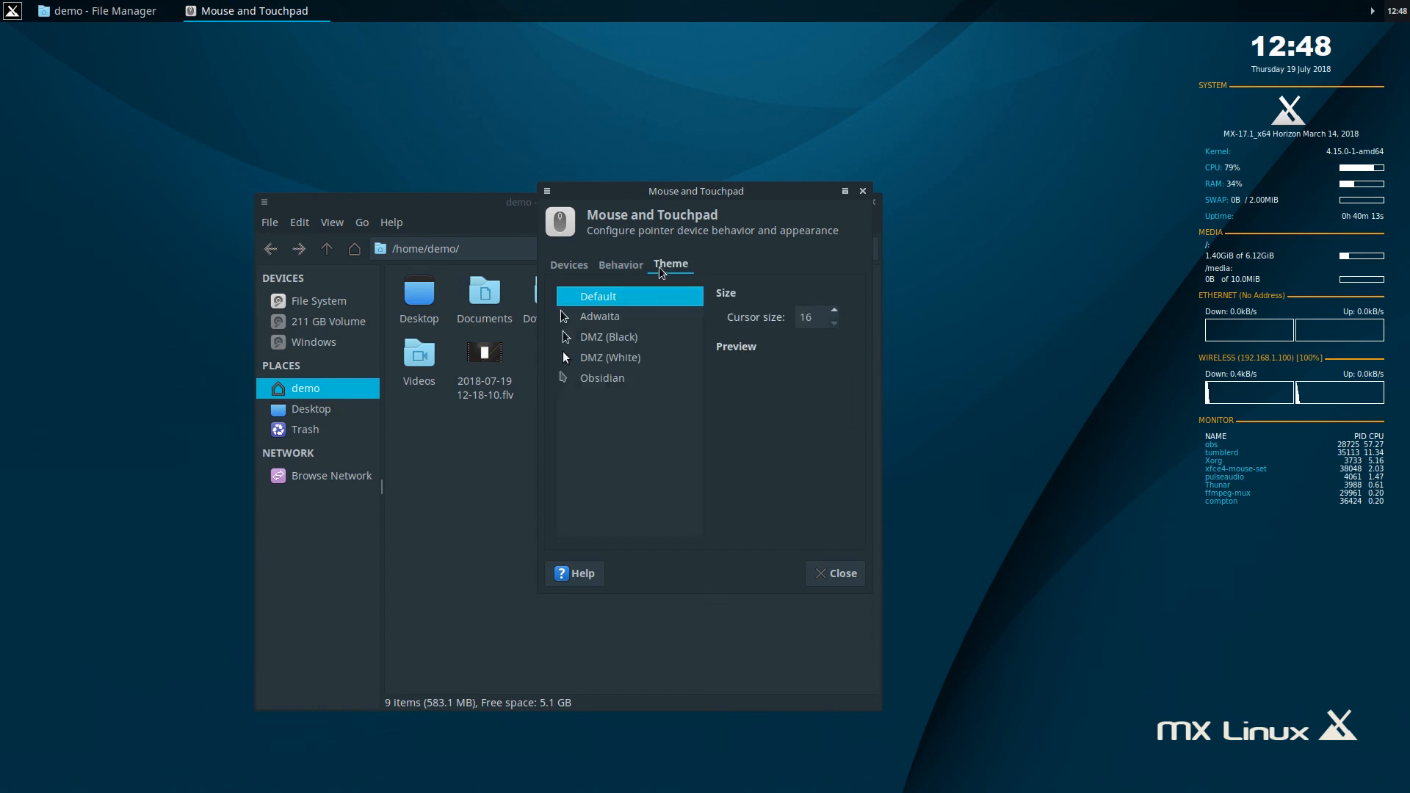
pyautogui.click(611, 319)
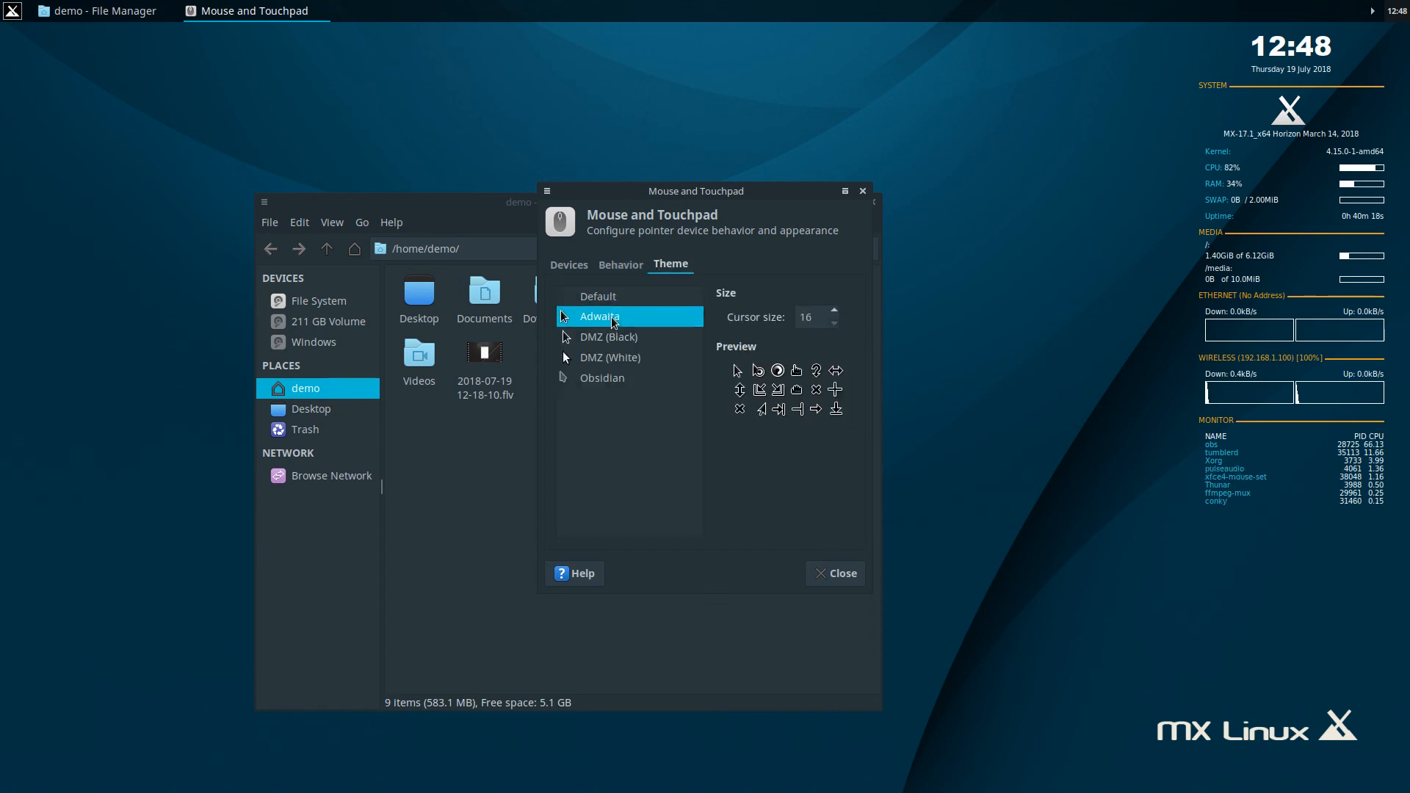
pyautogui.click(612, 341)
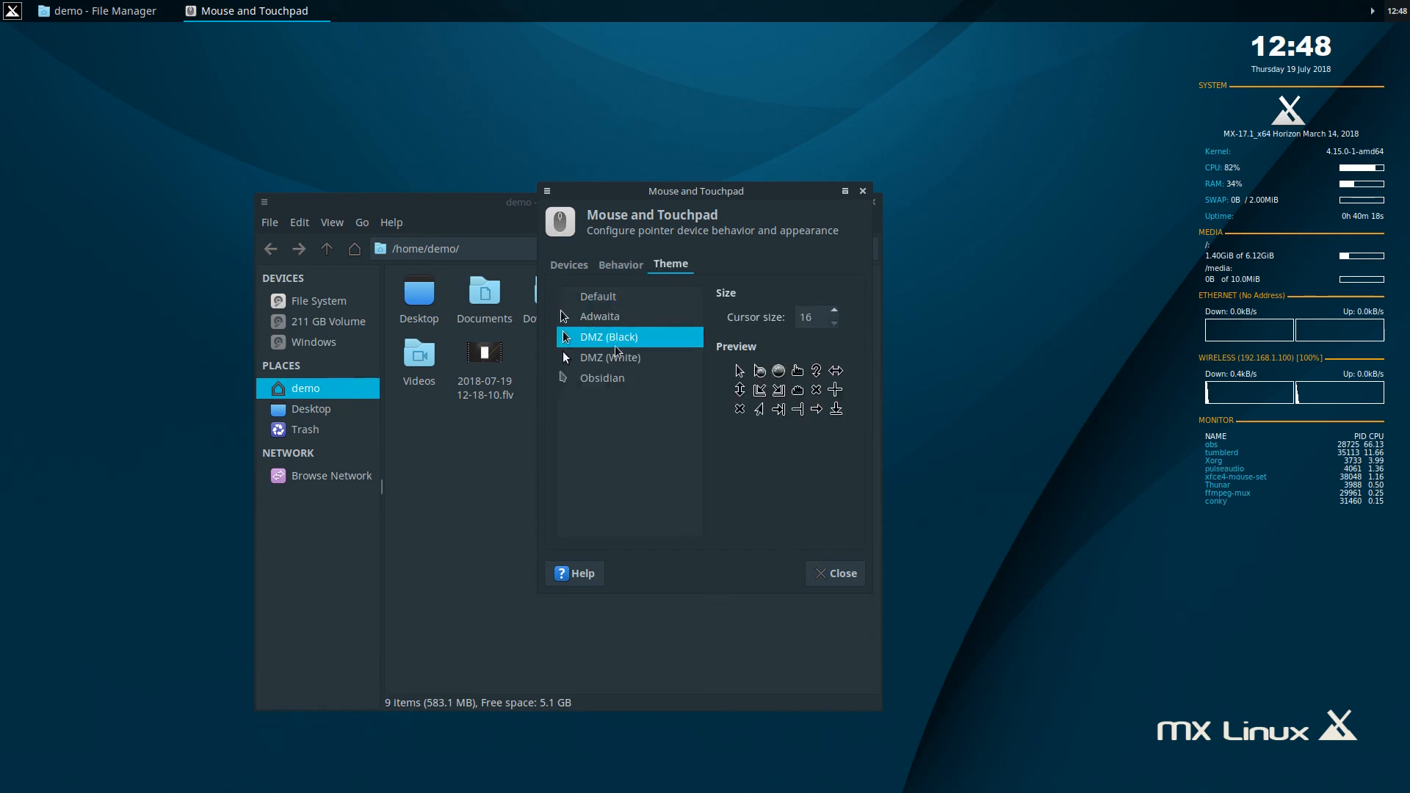
pyautogui.click(594, 362)
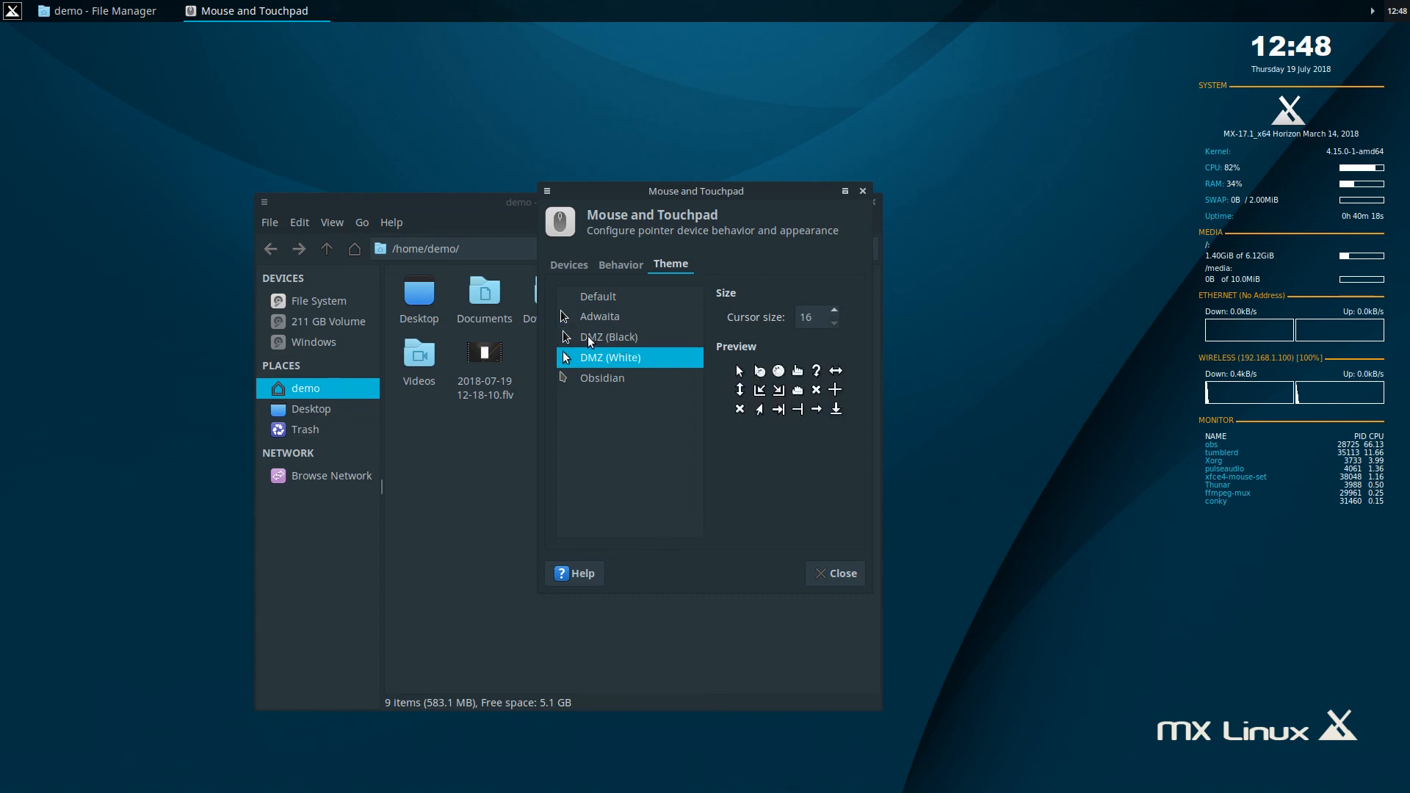
pyautogui.click(611, 376)
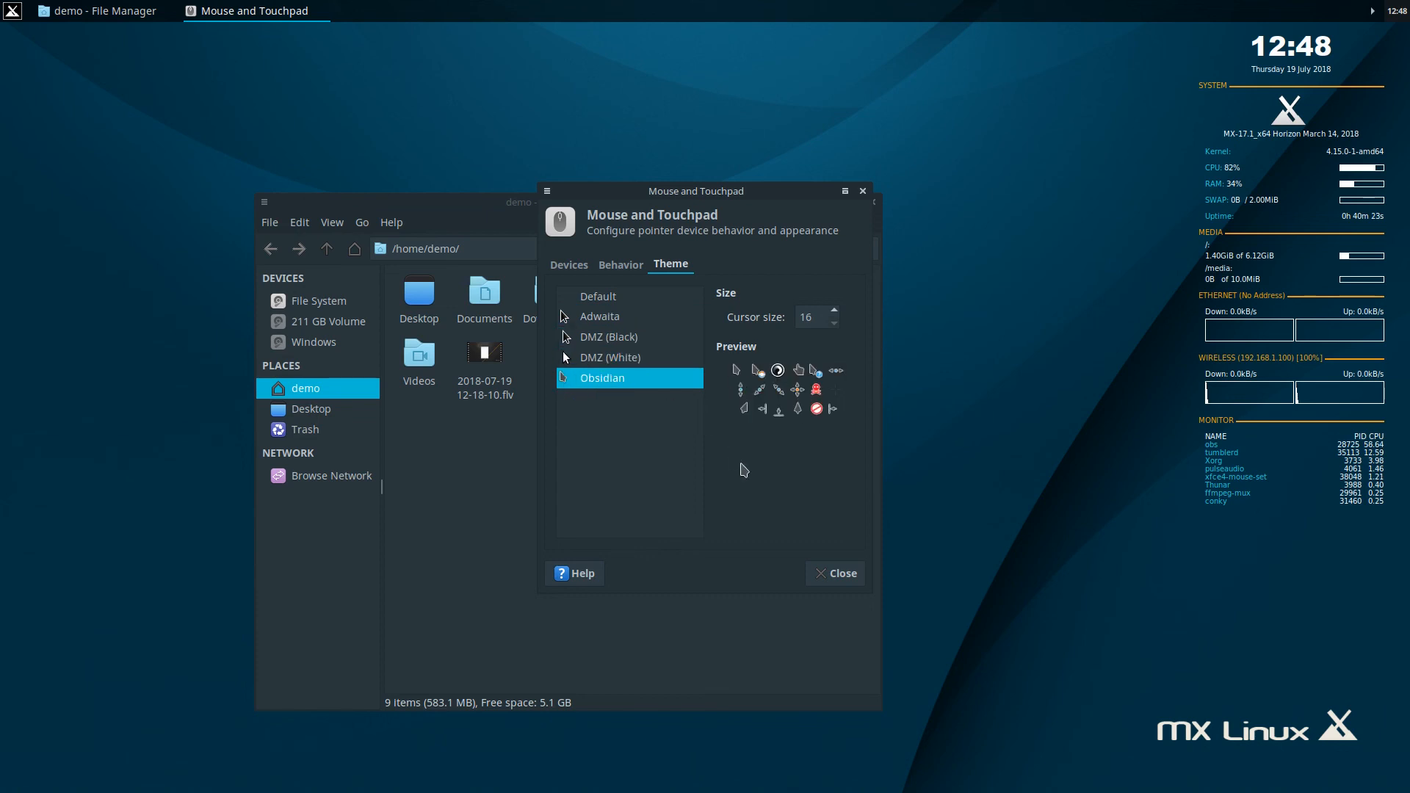
pyautogui.click(838, 575)
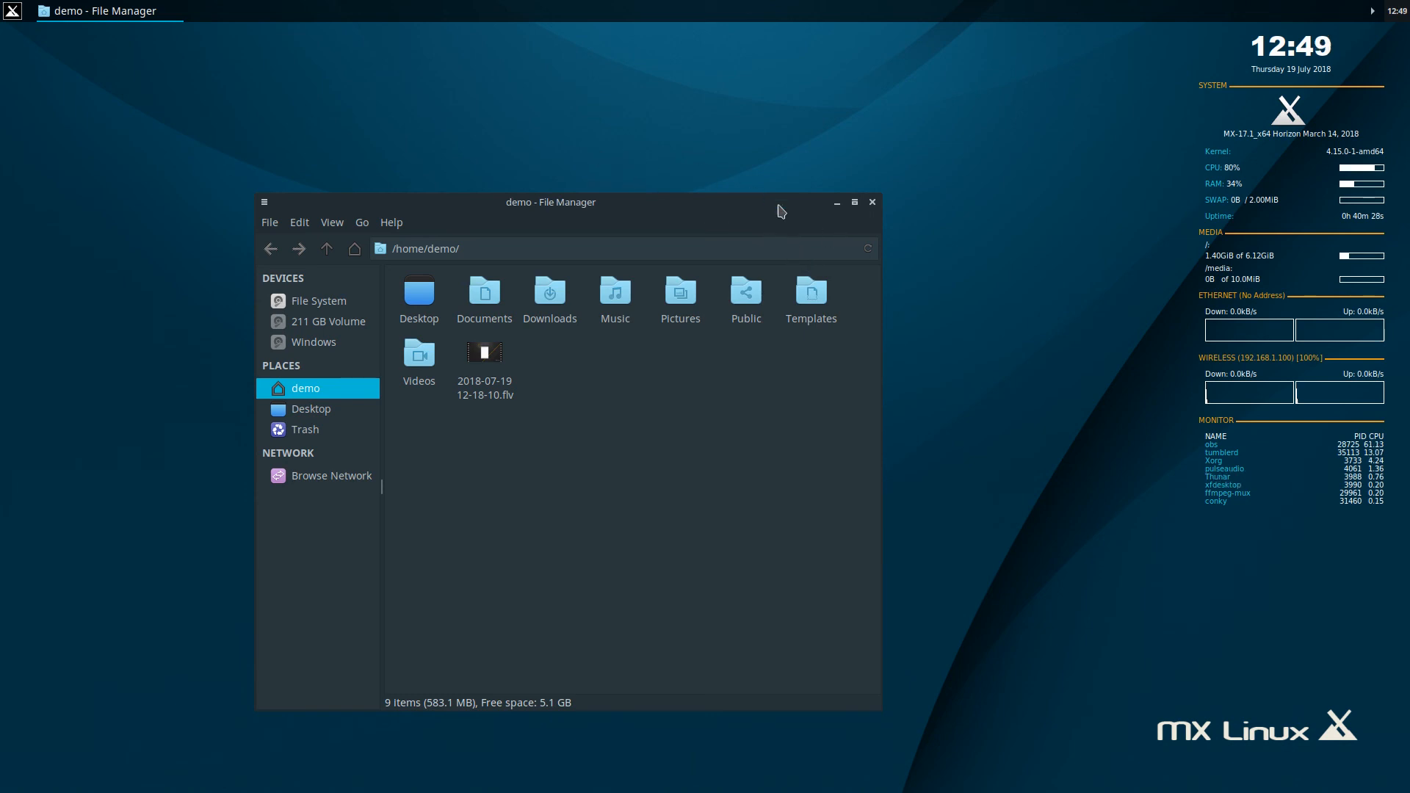
pyautogui.click(872, 203)
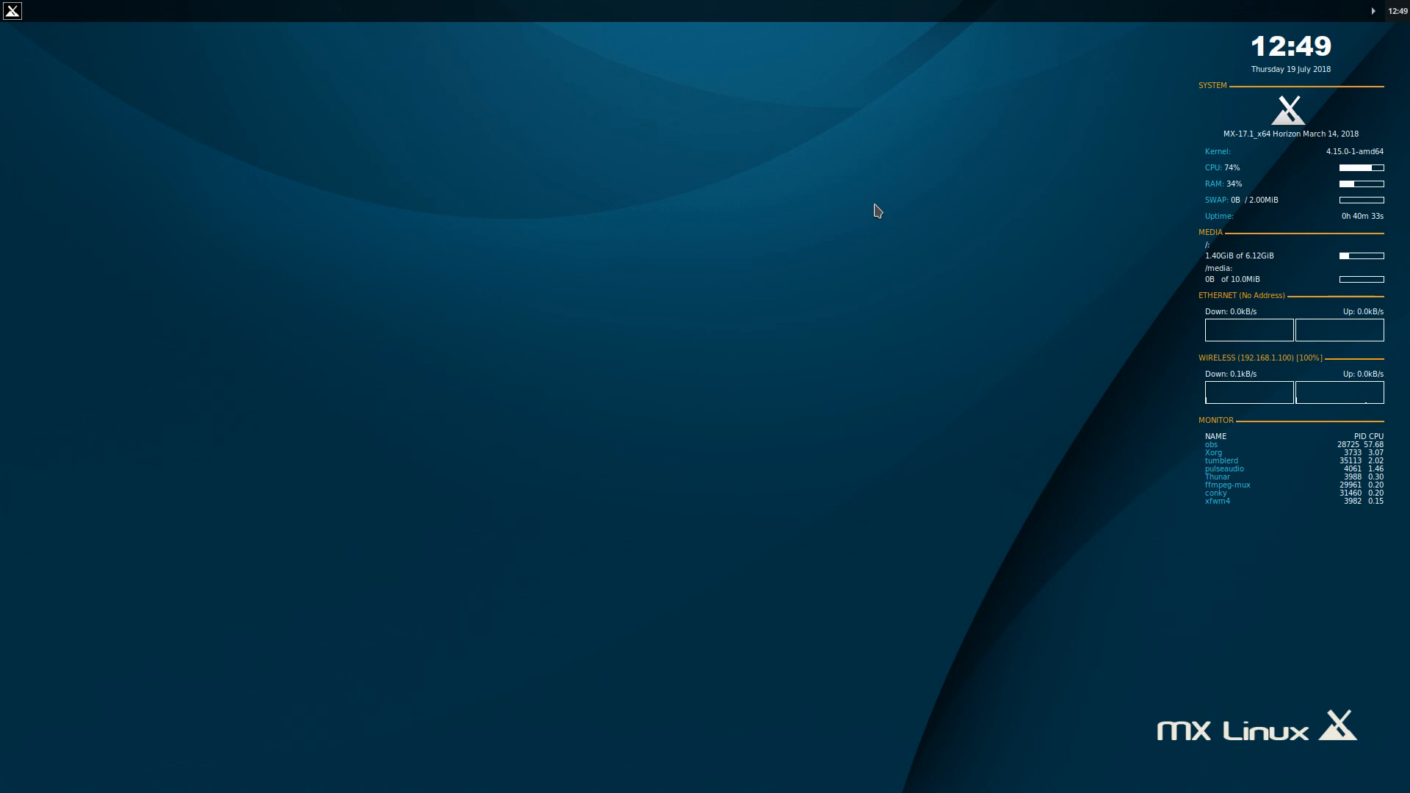
# In the Whisker Menu properties, set the panel button to display only its title and shorten the title to "Menu".
pyautogui.rightClick(13, 16)
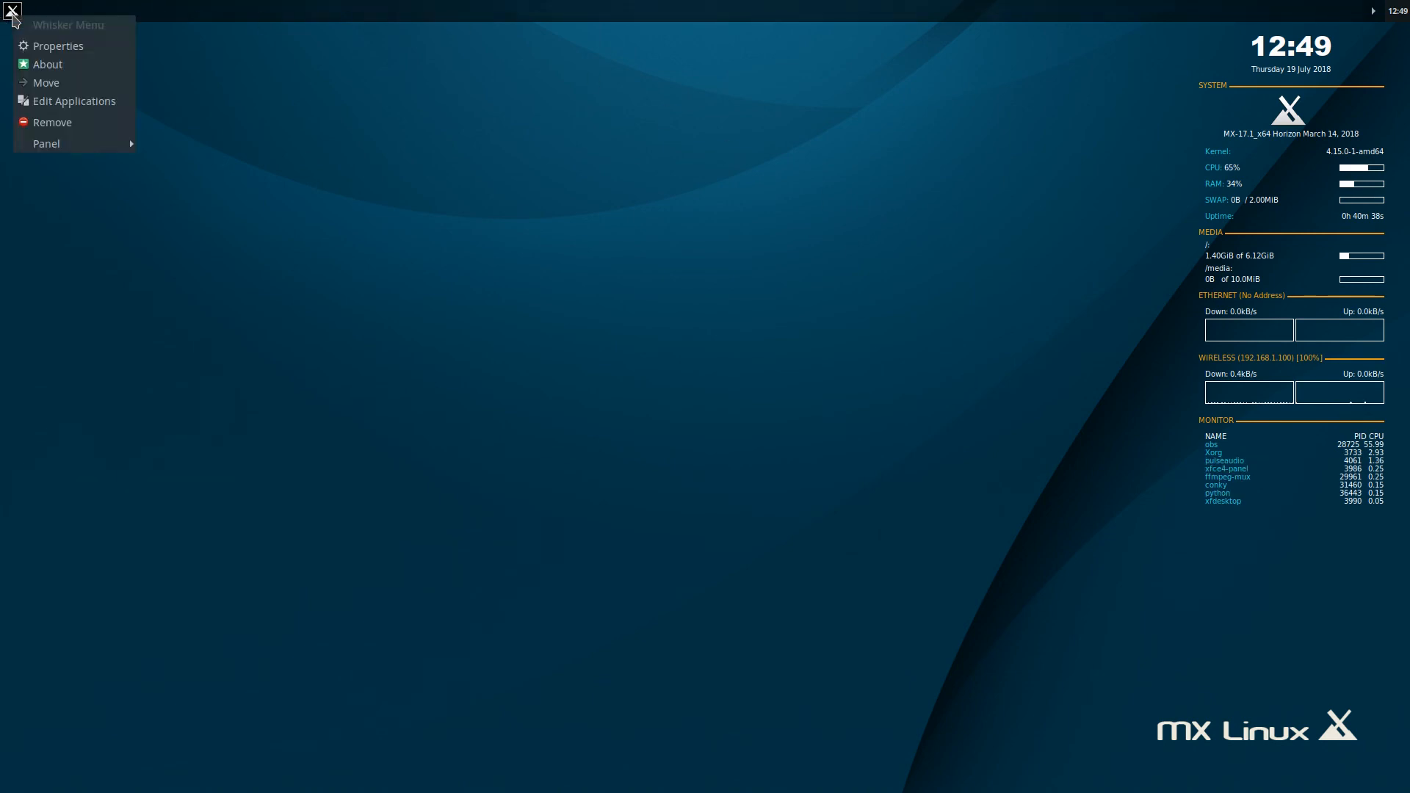
pyautogui.click(54, 50)
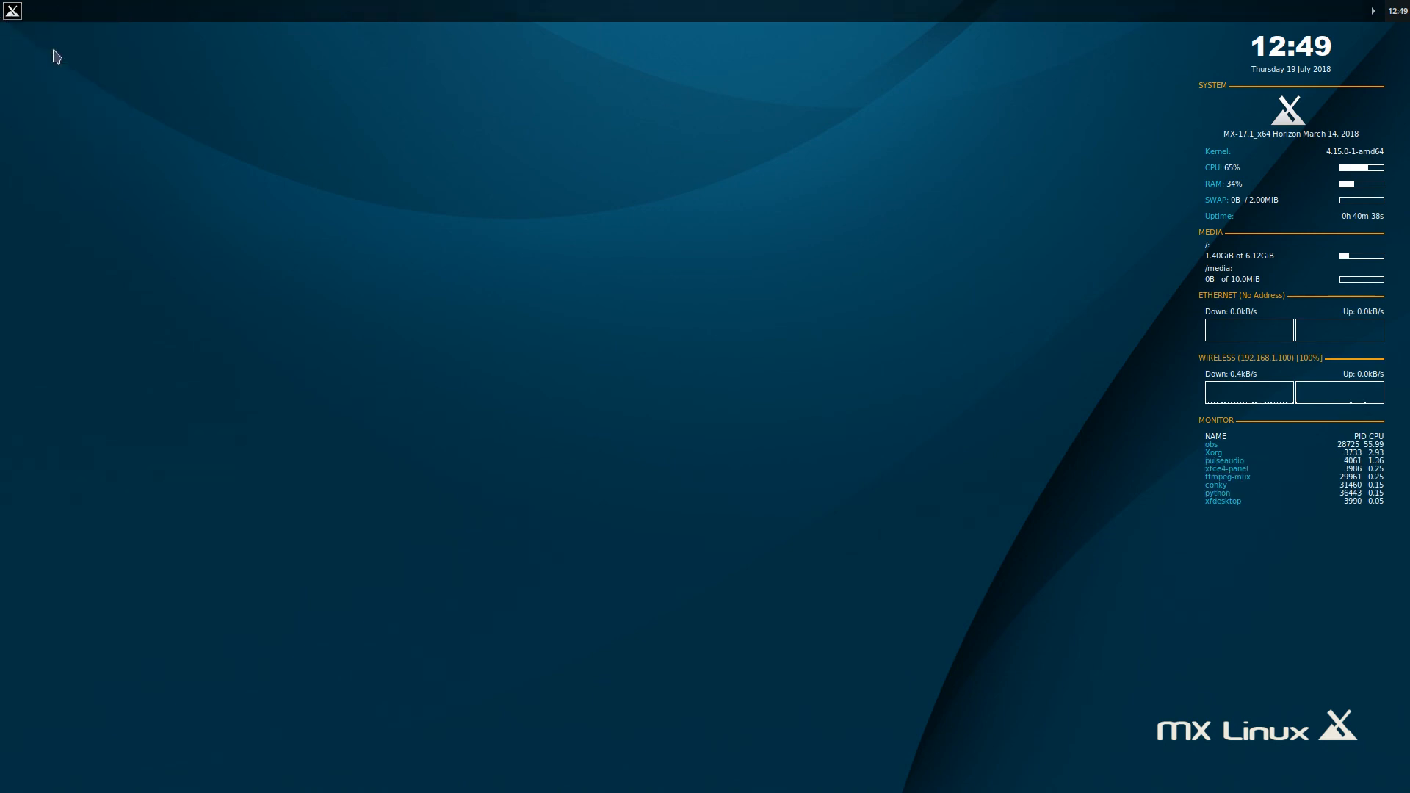
pyautogui.click(646, 276)
pyautogui.click(671, 299)
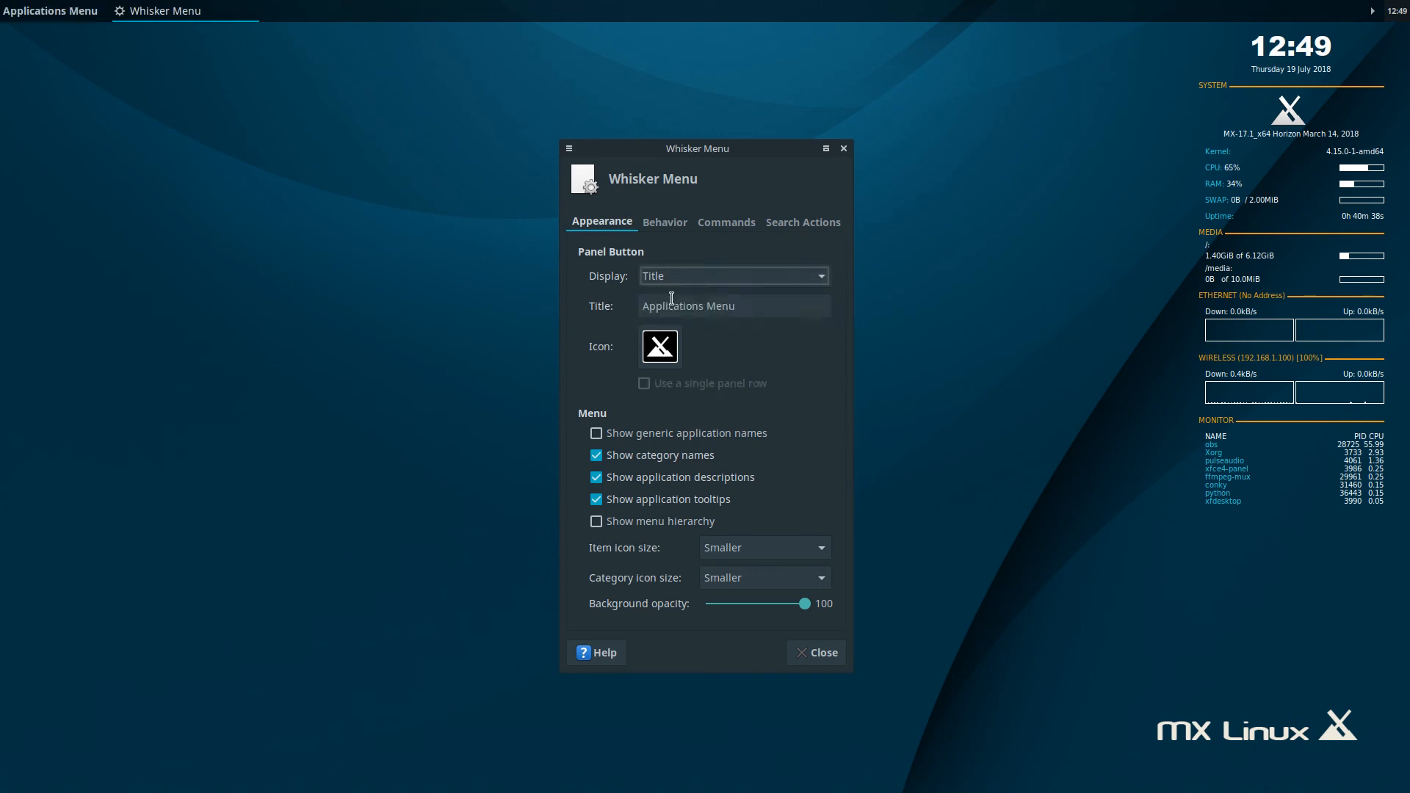
pyautogui.moveTo(707, 306); pyautogui.dragTo(596, 307)
pyautogui.press('BackSpace')
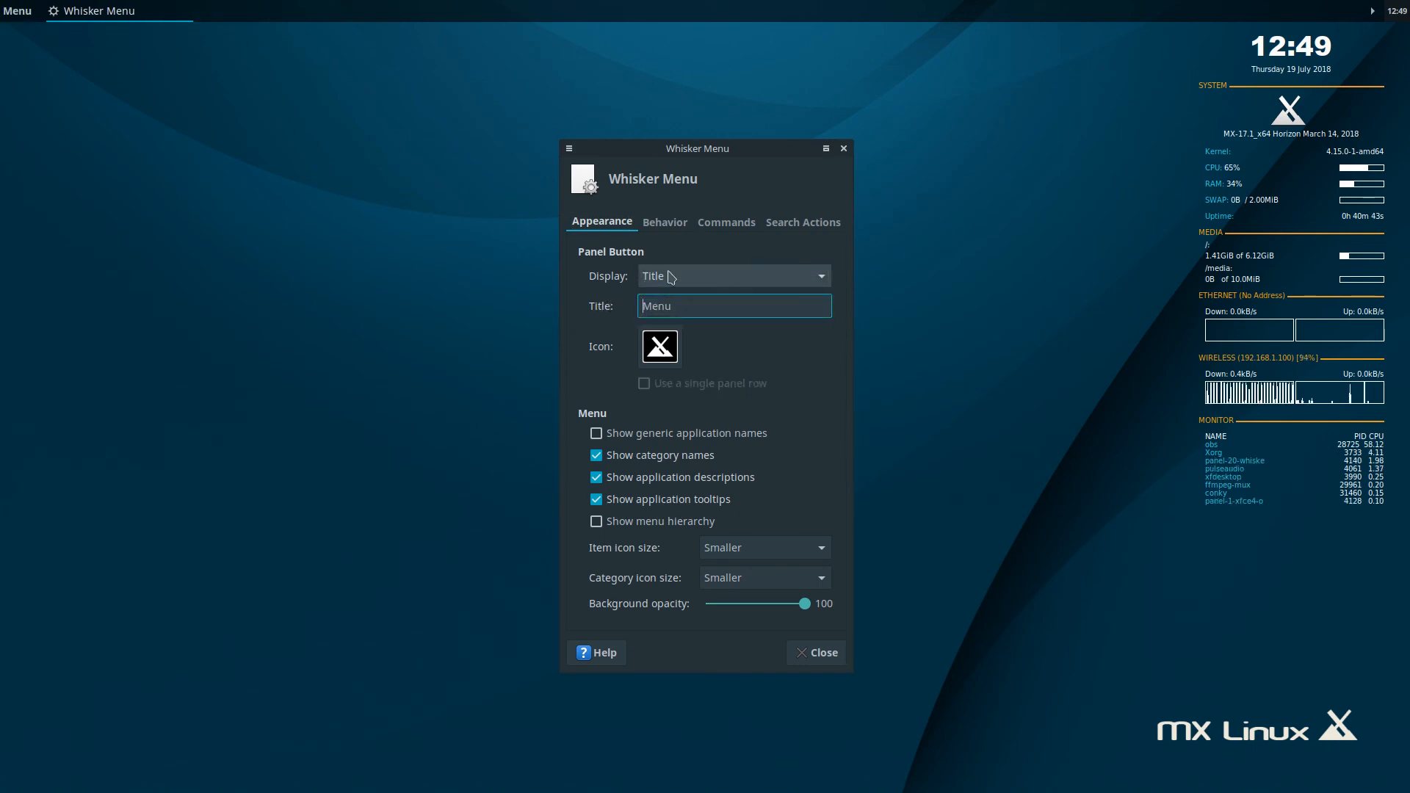
pyautogui.click(843, 151)
# Enlarge the Whisker Menu to fill the whole screen below the panel, and reopen and close it to check the size.
pyautogui.click(13, 16)
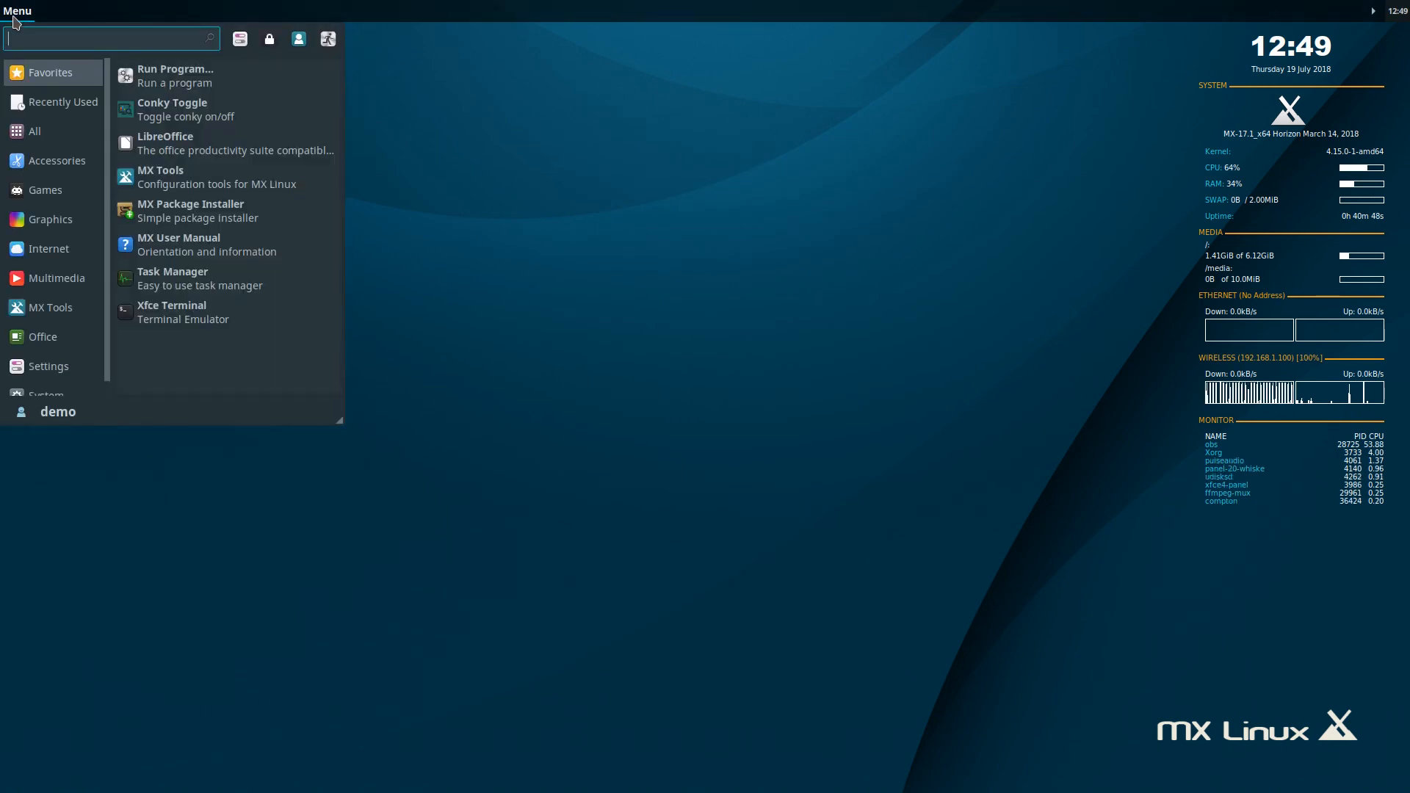
pyautogui.moveTo(340, 432); pyautogui.dragTo(1406, 789)
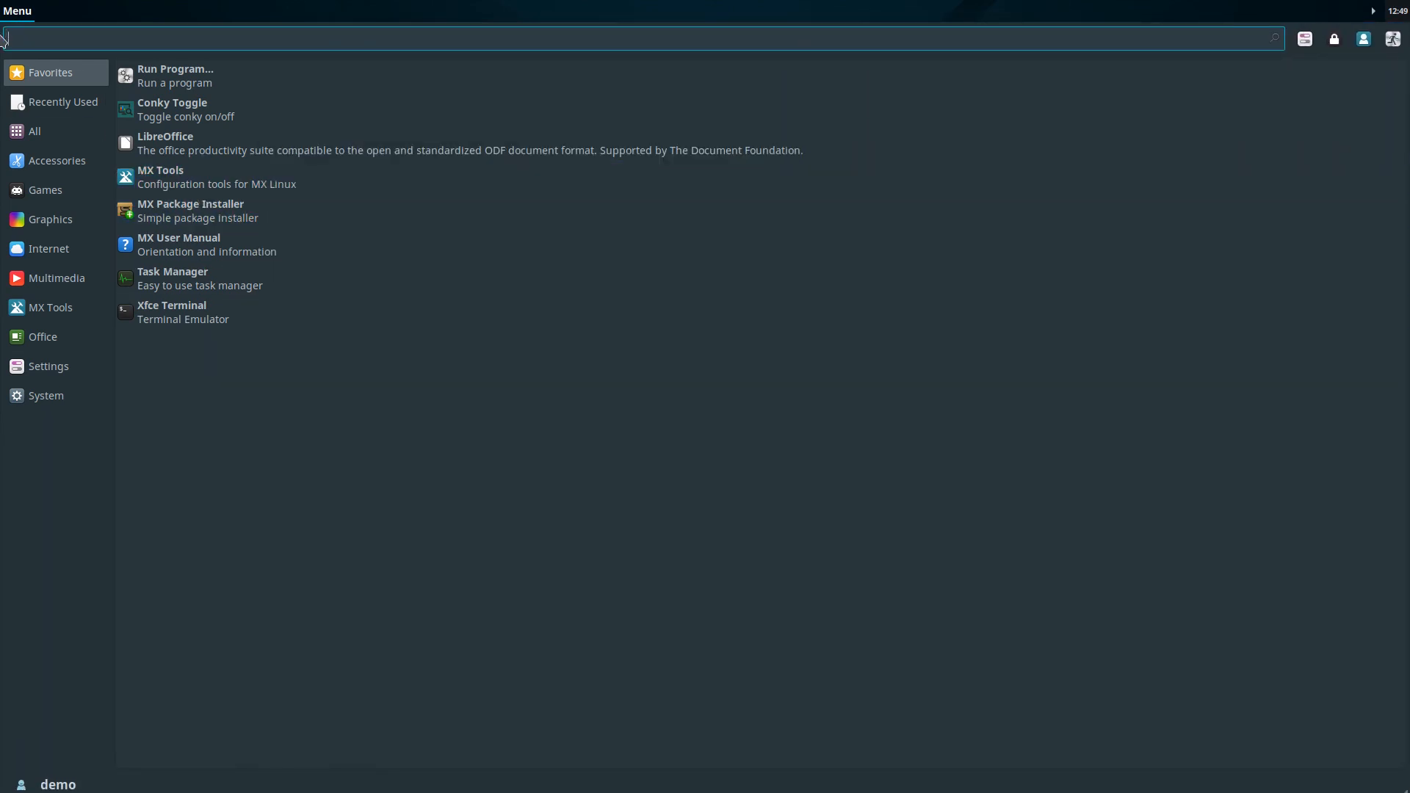
pyautogui.press('Escape')
pyautogui.click(16, 11)
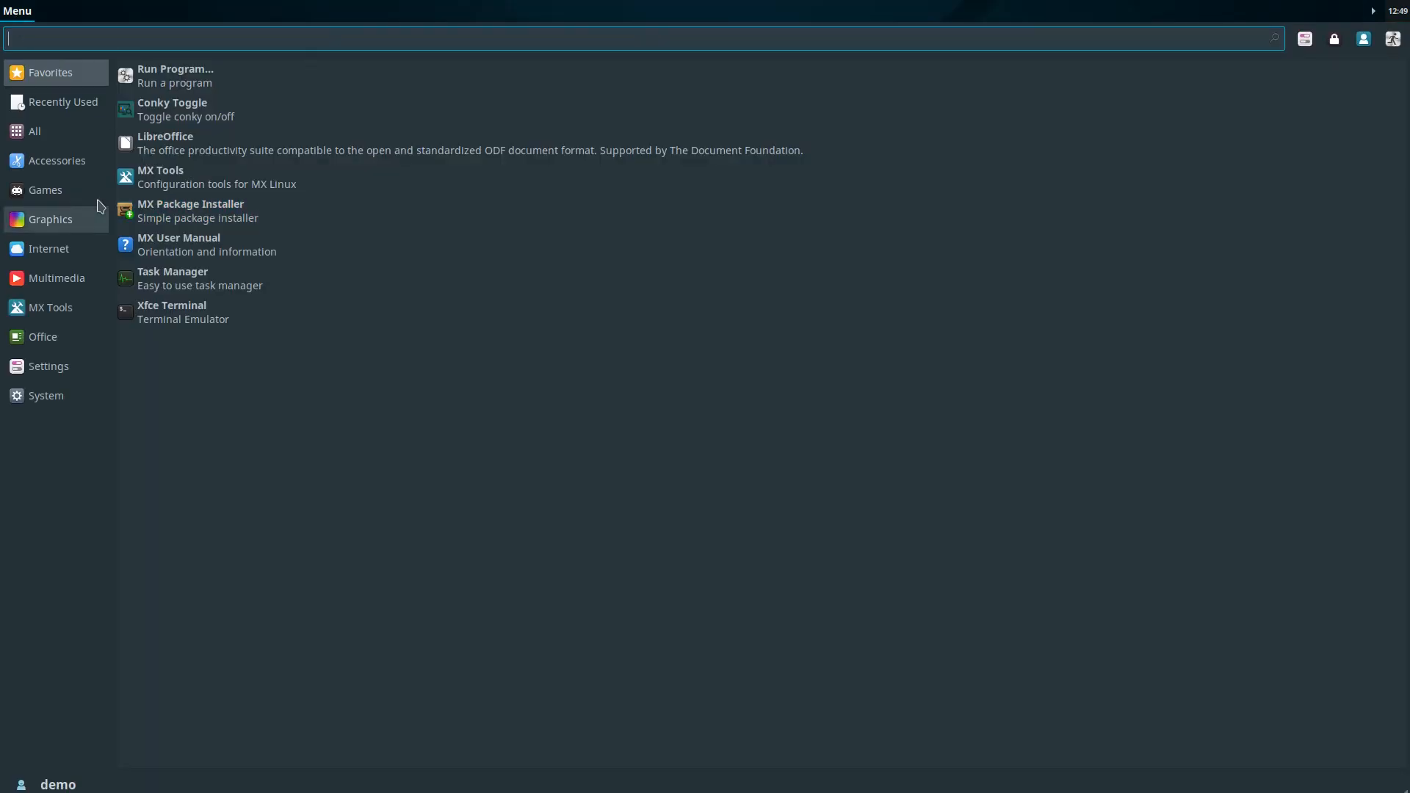
pyautogui.click(20, 16)
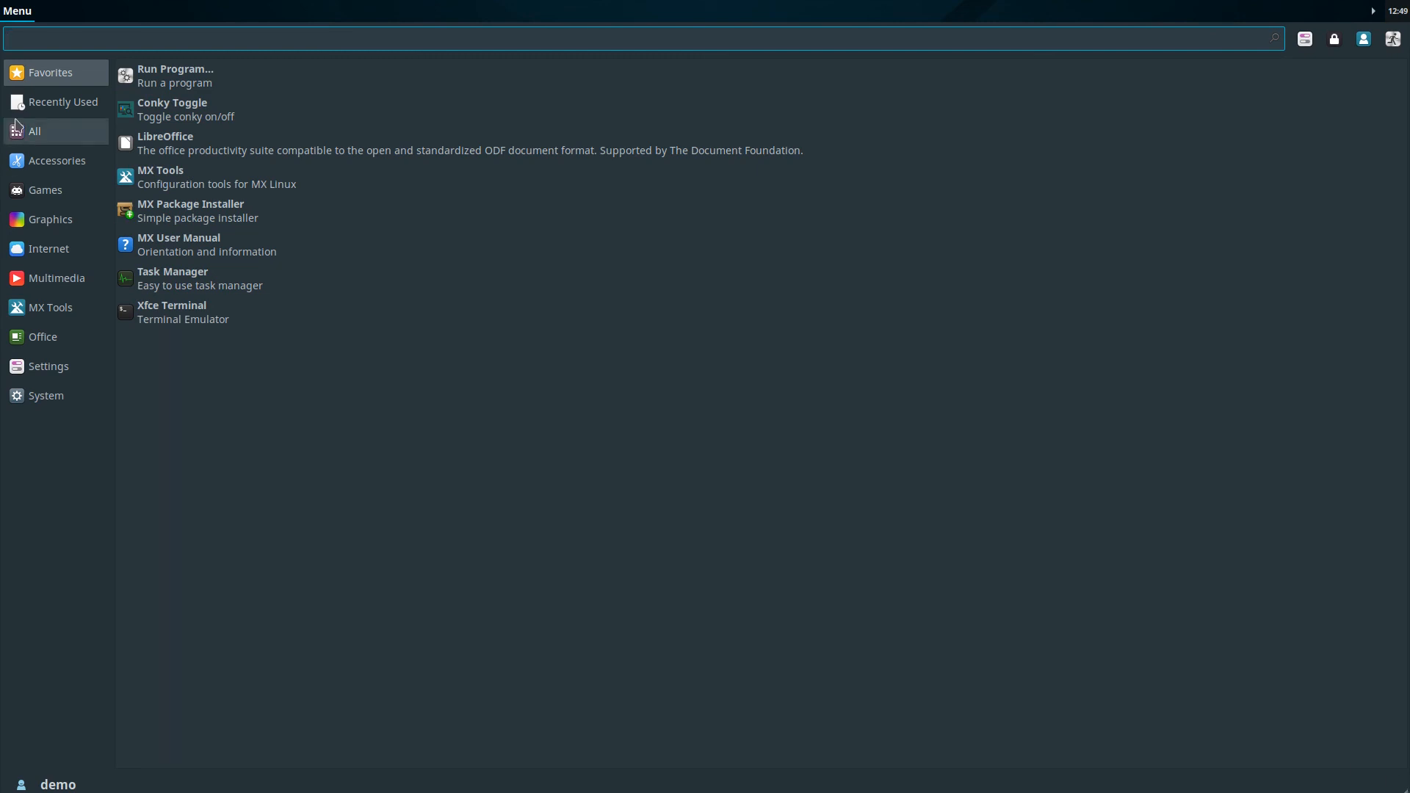
pyautogui.click(22, 16)
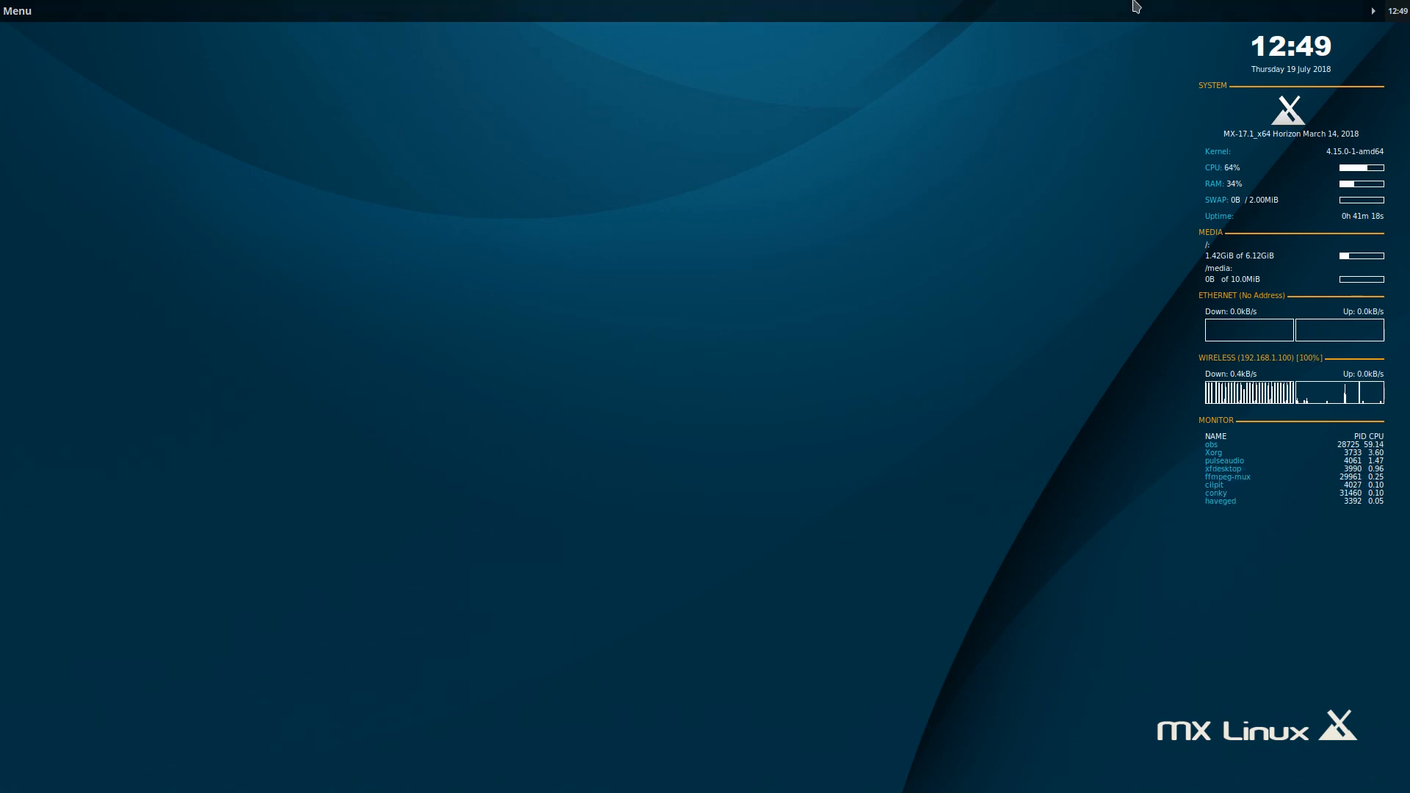
pyautogui.click(3, 10)
pyautogui.click(14, 10)
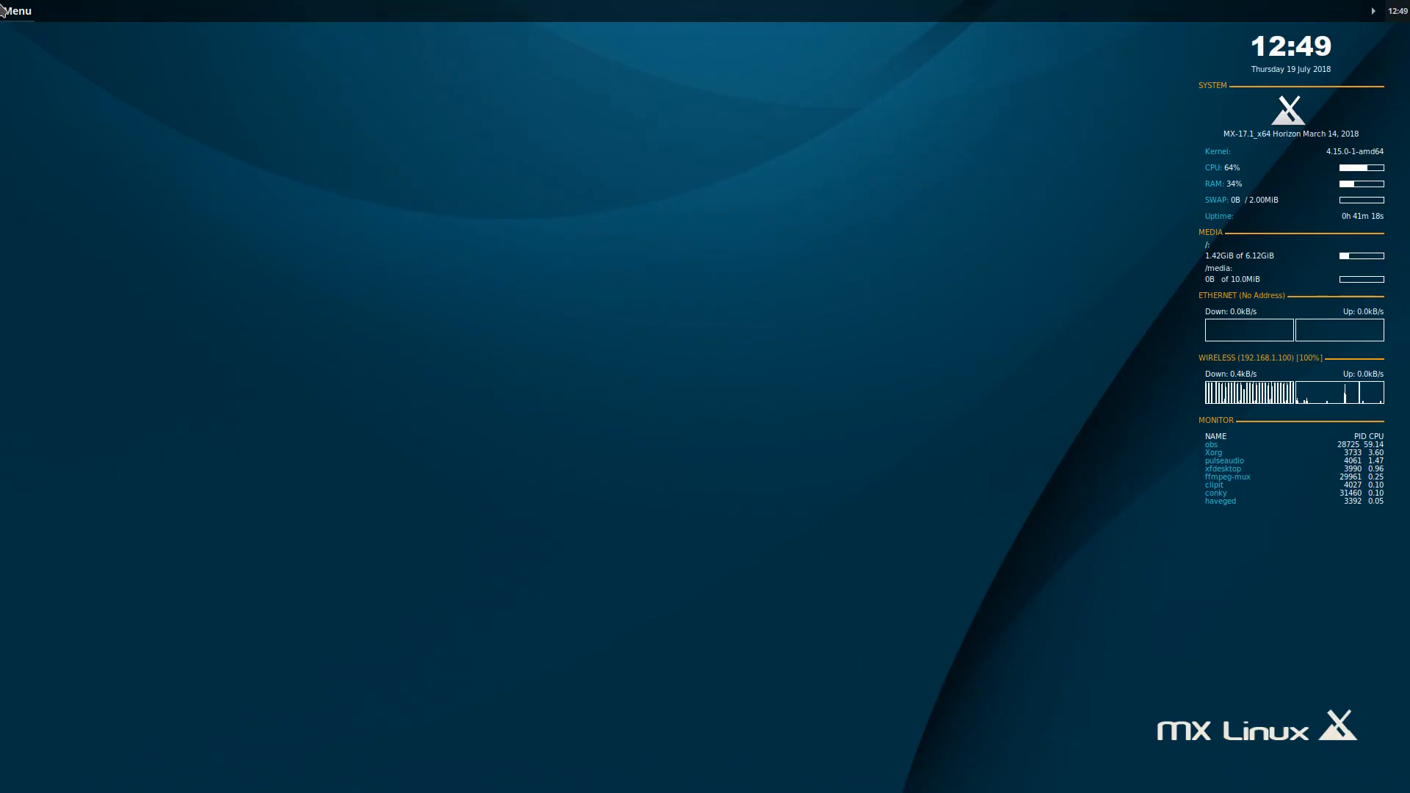
# Look through the applications menu of the desktop background and launch the web browser from it.
pyautogui.rightClick(176, 124)
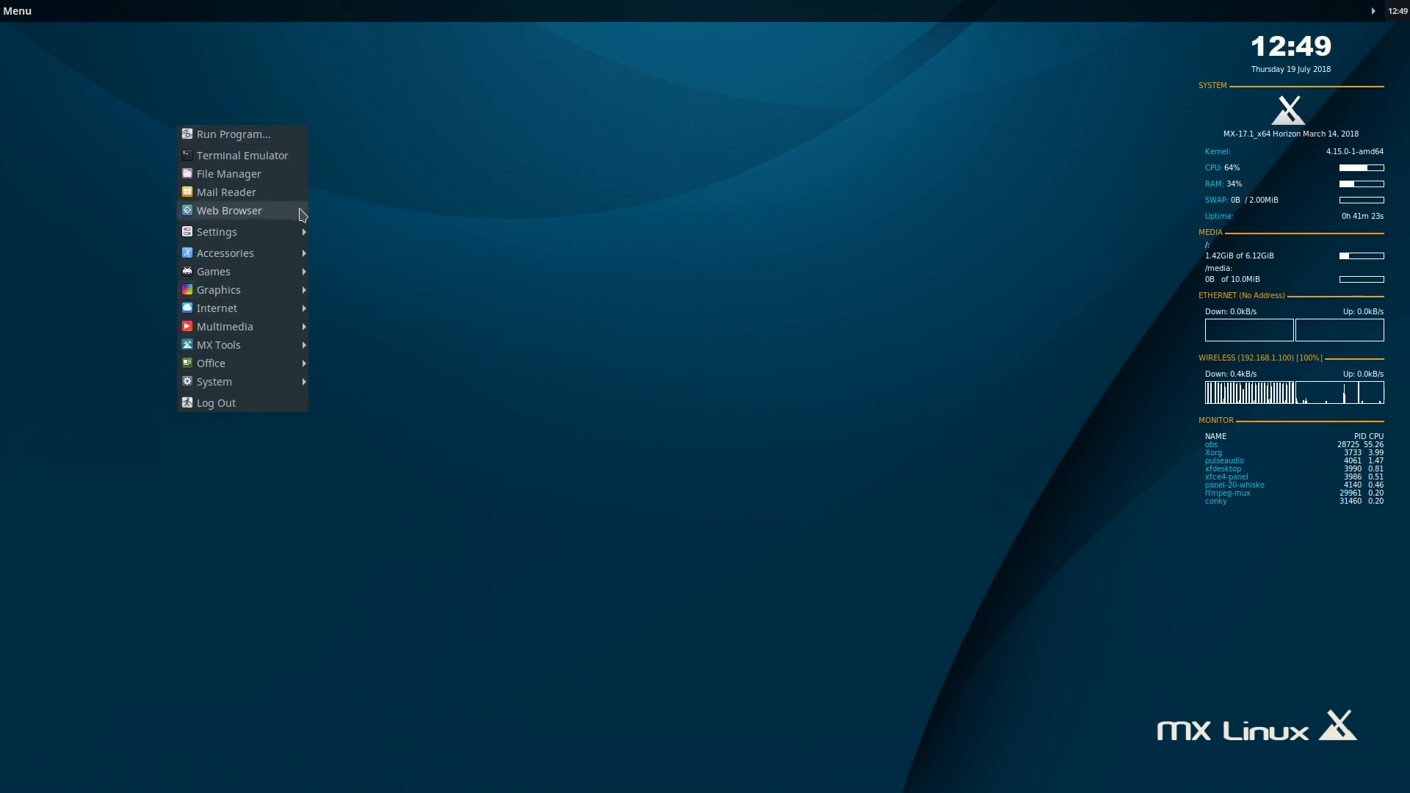
pyautogui.click(489, 167)
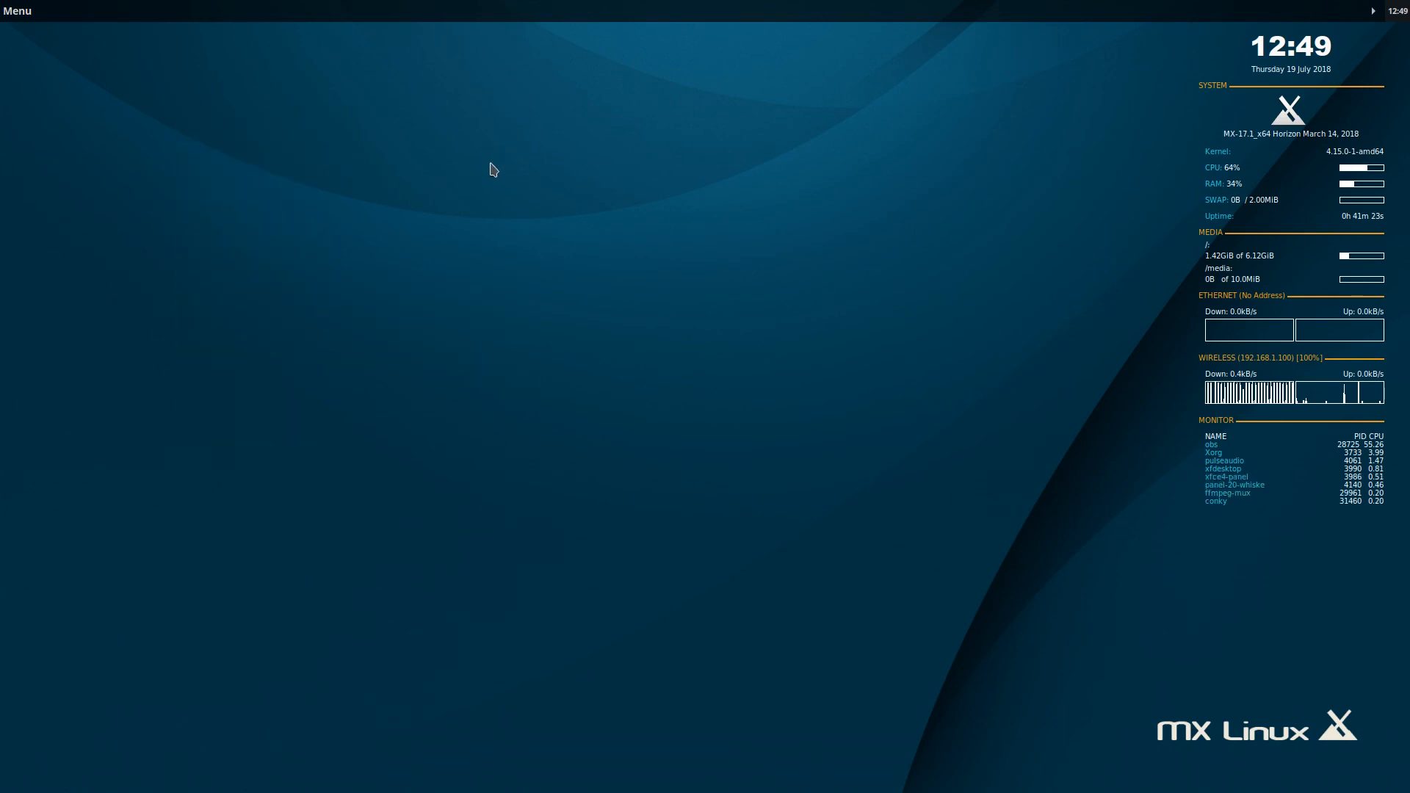
pyautogui.rightClick(477, 203)
pyautogui.moveTo(569, 325)
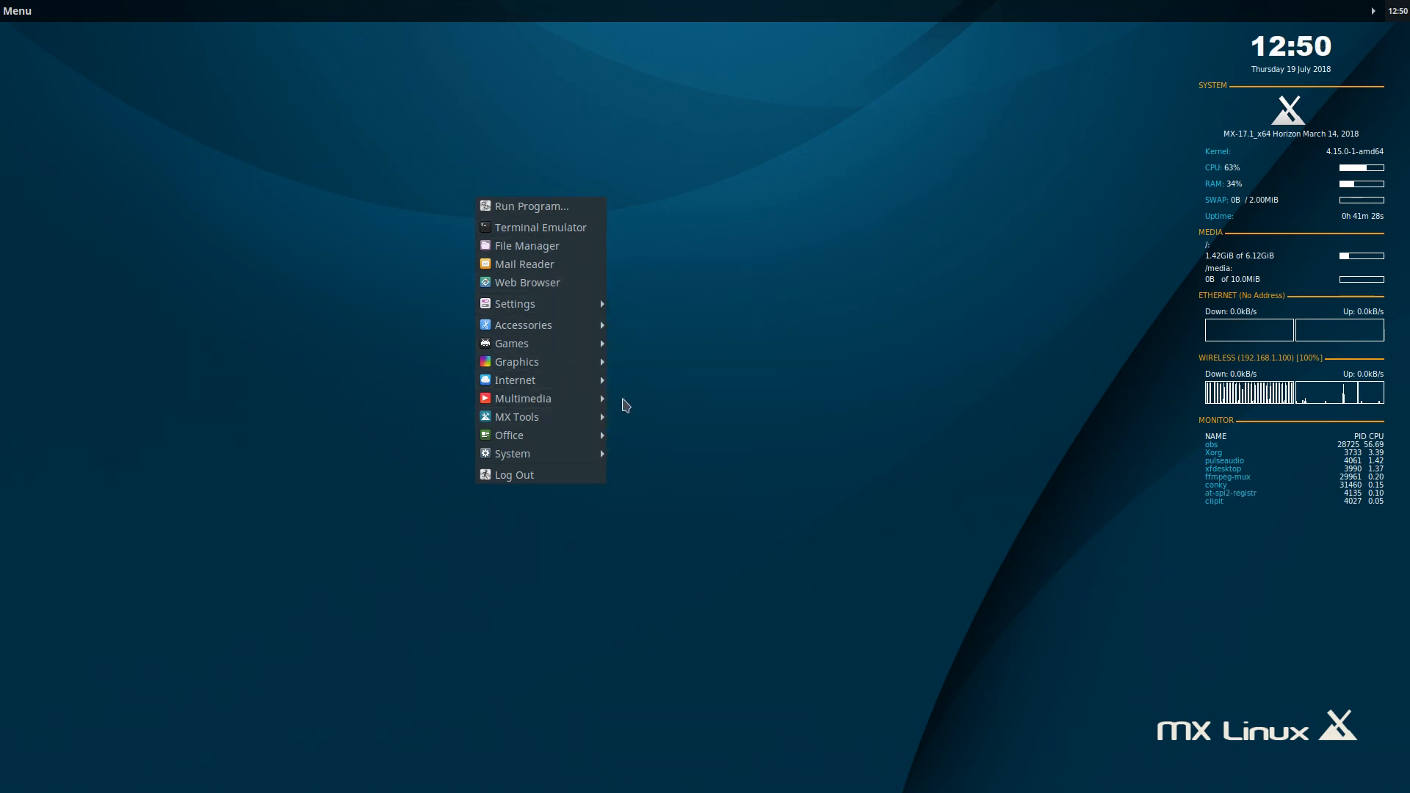
pyautogui.click(524, 291)
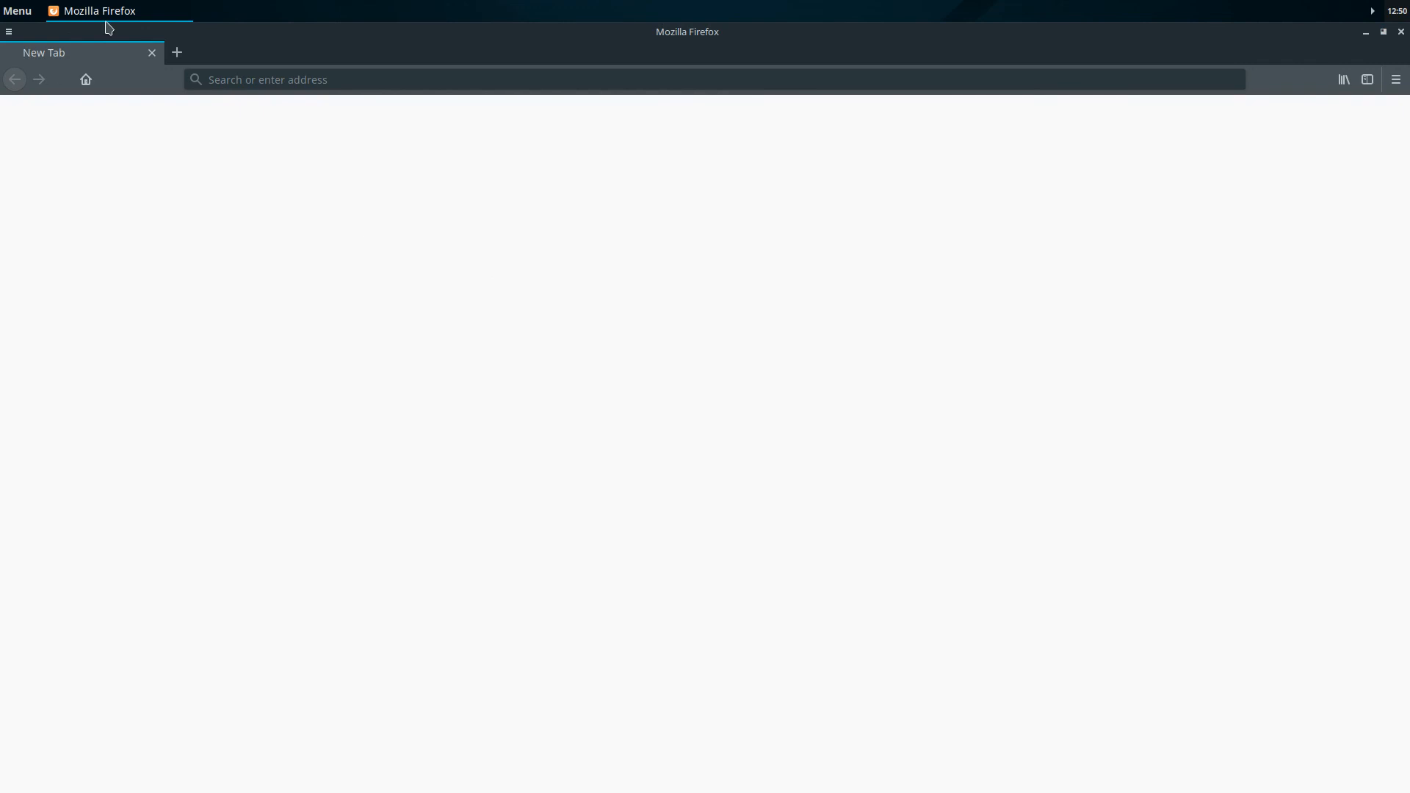
# Search the applications menu for "plank", then clear the search and close the menu.
pyautogui.click(17, 4)
pyautogui.write('plank')
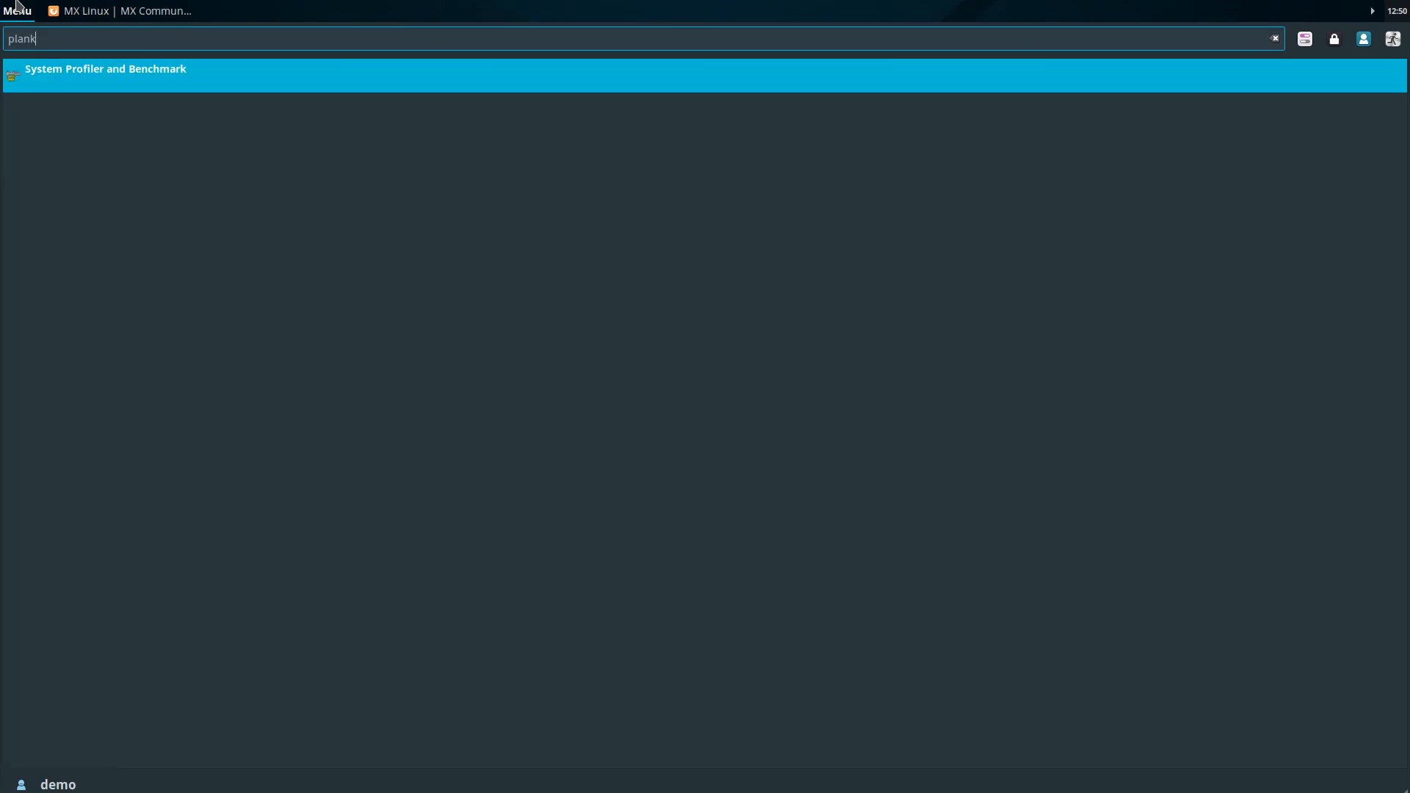
pyautogui.press('BackSpace')
pyautogui.press('BackSpace')
pyautogui.press('BackSpace')
pyautogui.press('BackSpace')
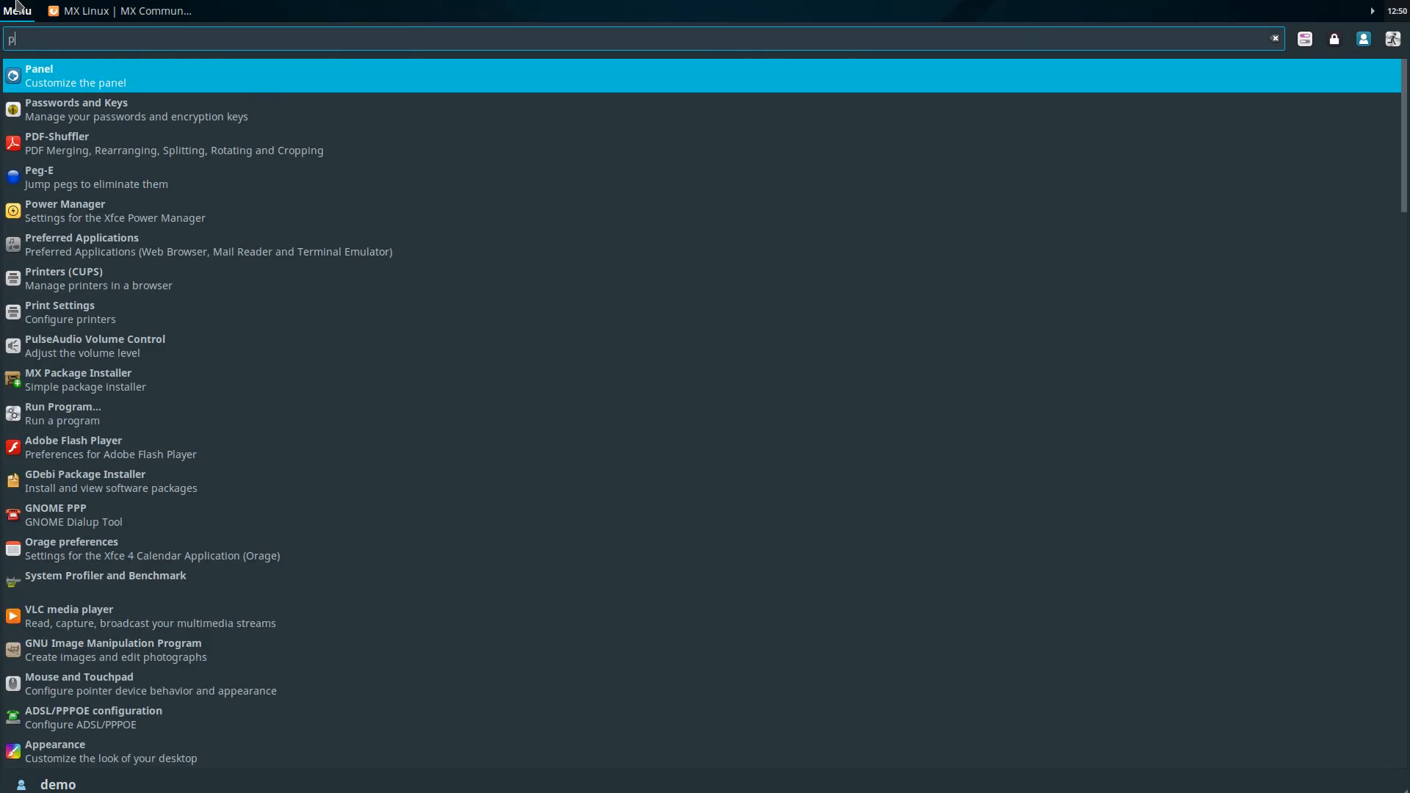
pyautogui.press('BackSpace')
pyautogui.press('Escape')
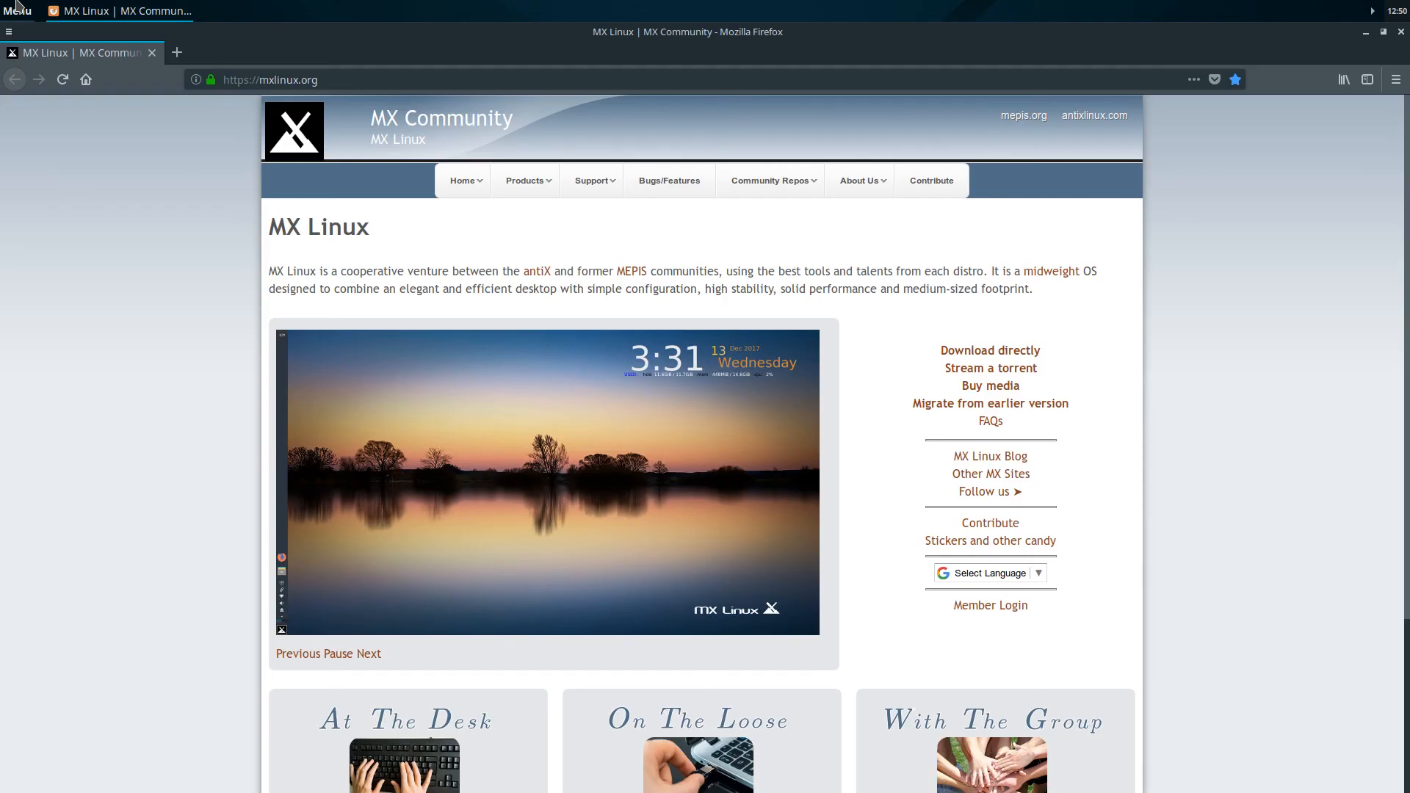
# Open a terminal, write out the command "sudo apt-get install plank" without running it, and close the terminal.
pyautogui.click(16, 6)
pyautogui.write('term')
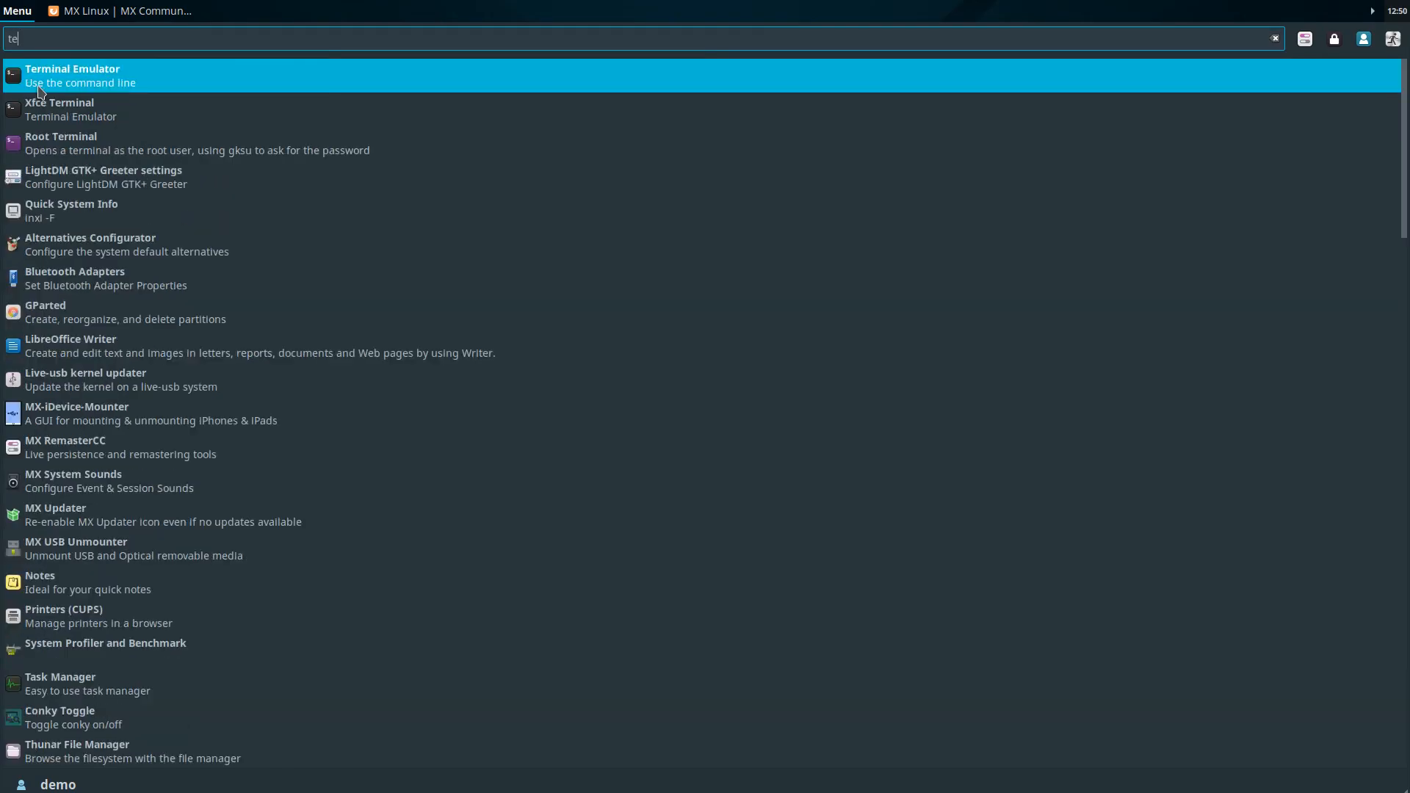
pyautogui.press('Return')
pyautogui.write('sudo apt-get ')
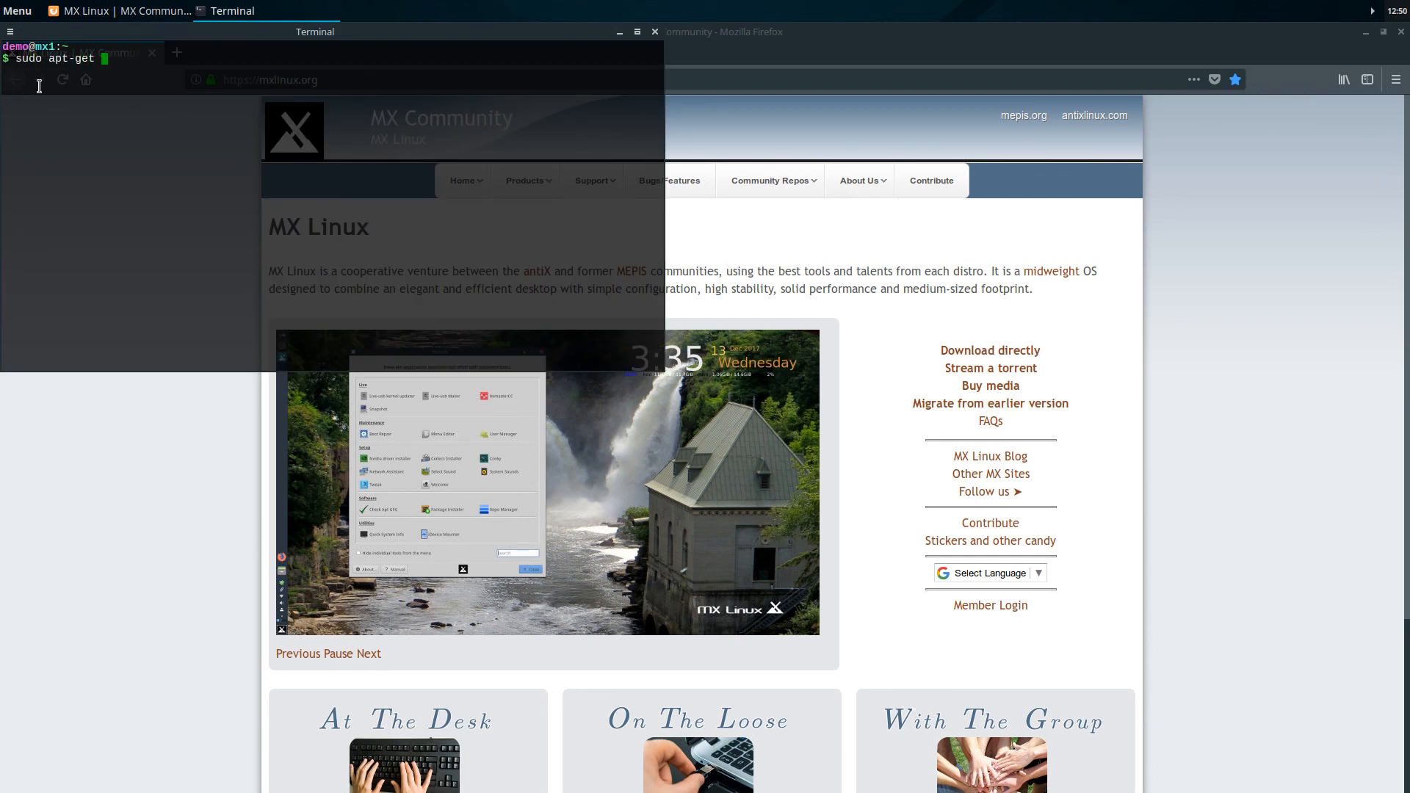
pyautogui.write('update')
pyautogui.press('BackSpace')
pyautogui.press('BackSpace')
pyautogui.press('BackSpace')
pyautogui.press('BackSpace')
pyautogui.press('BackSpace')
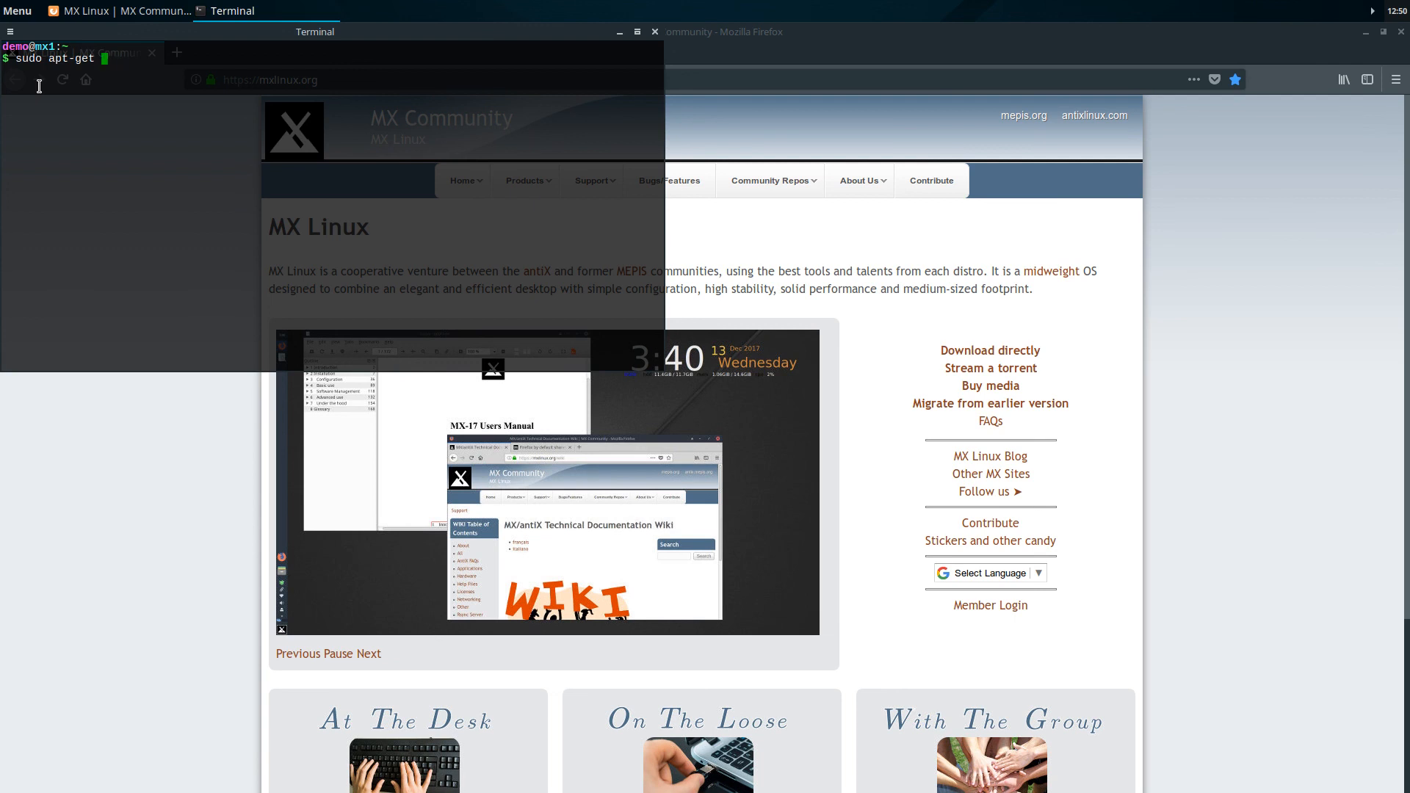
pyautogui.write('install plank')
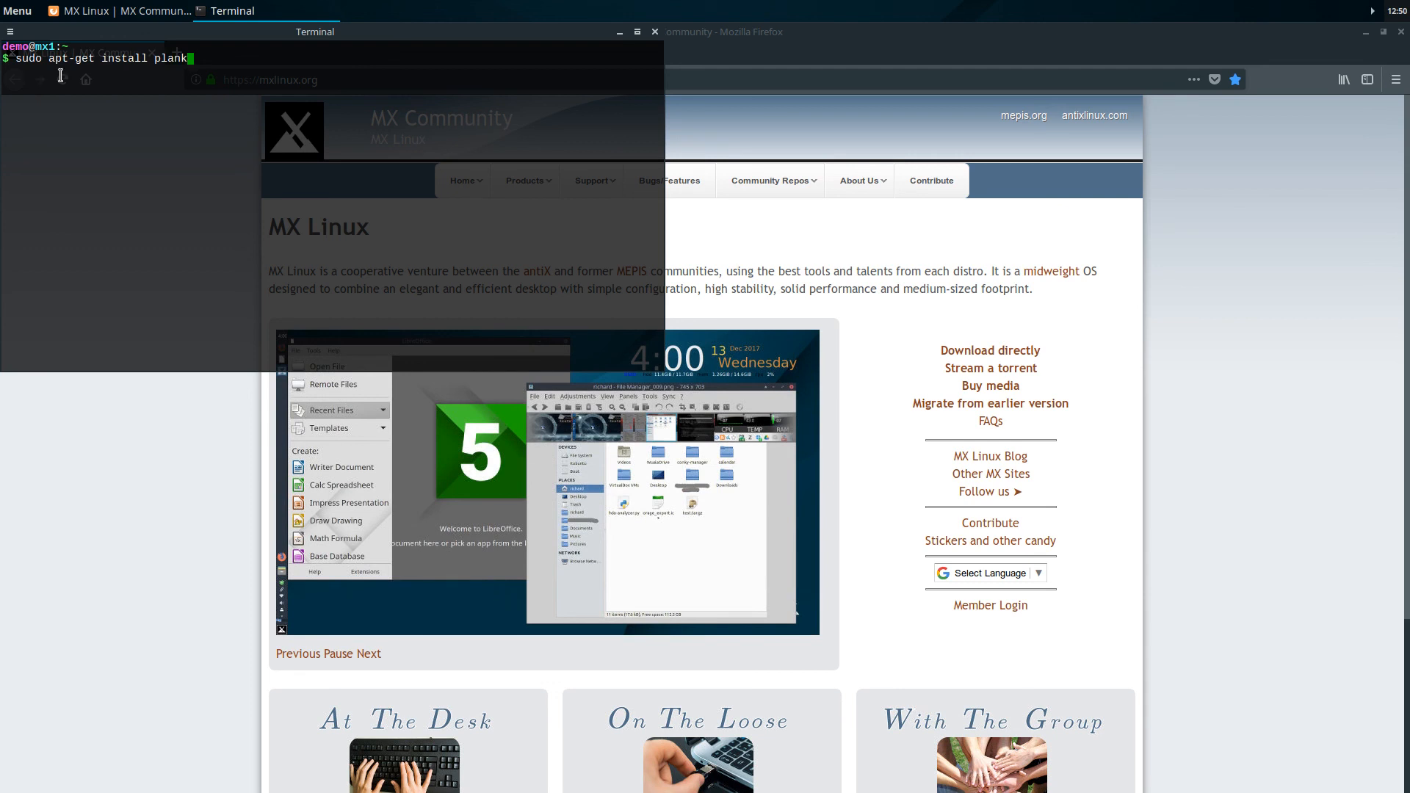
pyautogui.click(654, 31)
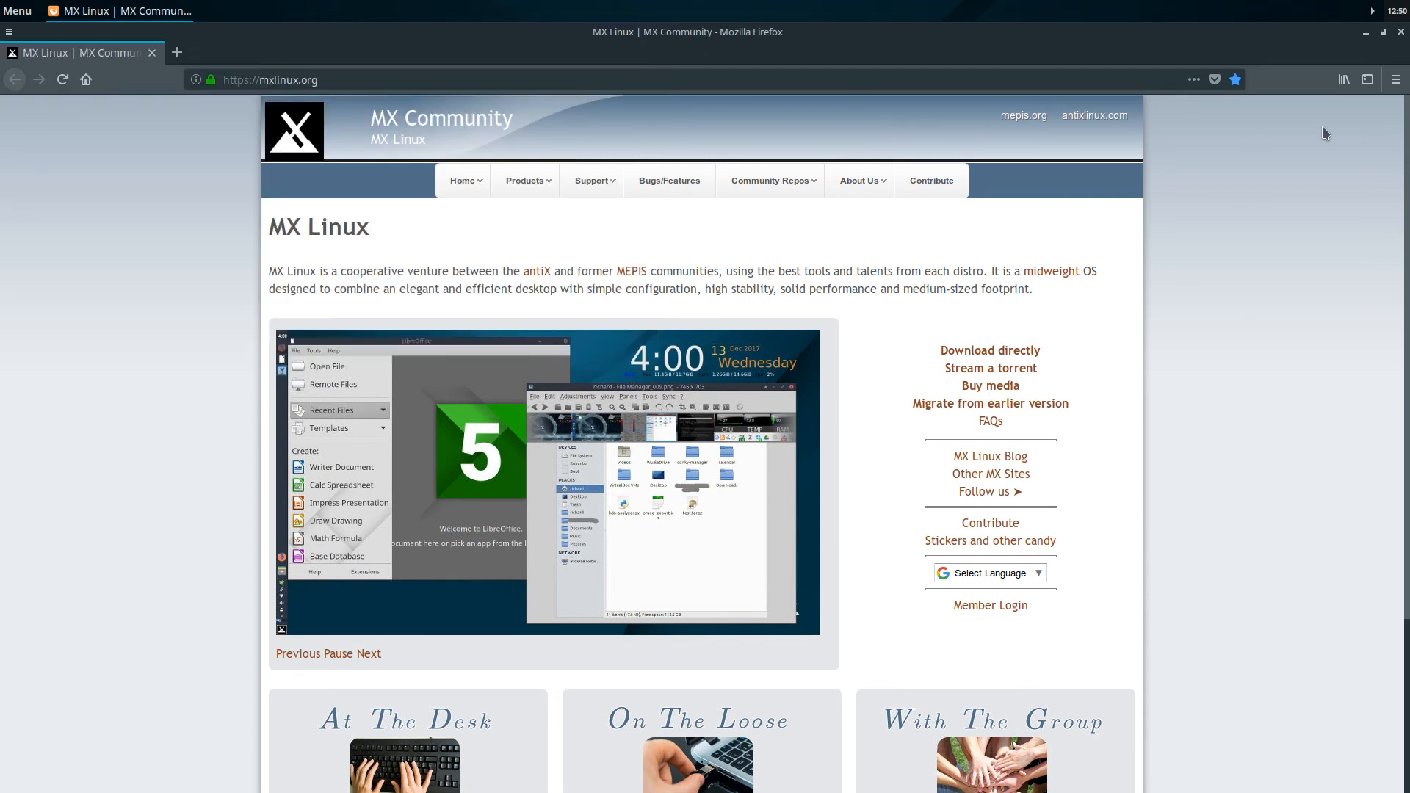
# Close the web browser and launch MX Package Installer by searching the applications menu for "mx".
pyautogui.click(1401, 32)
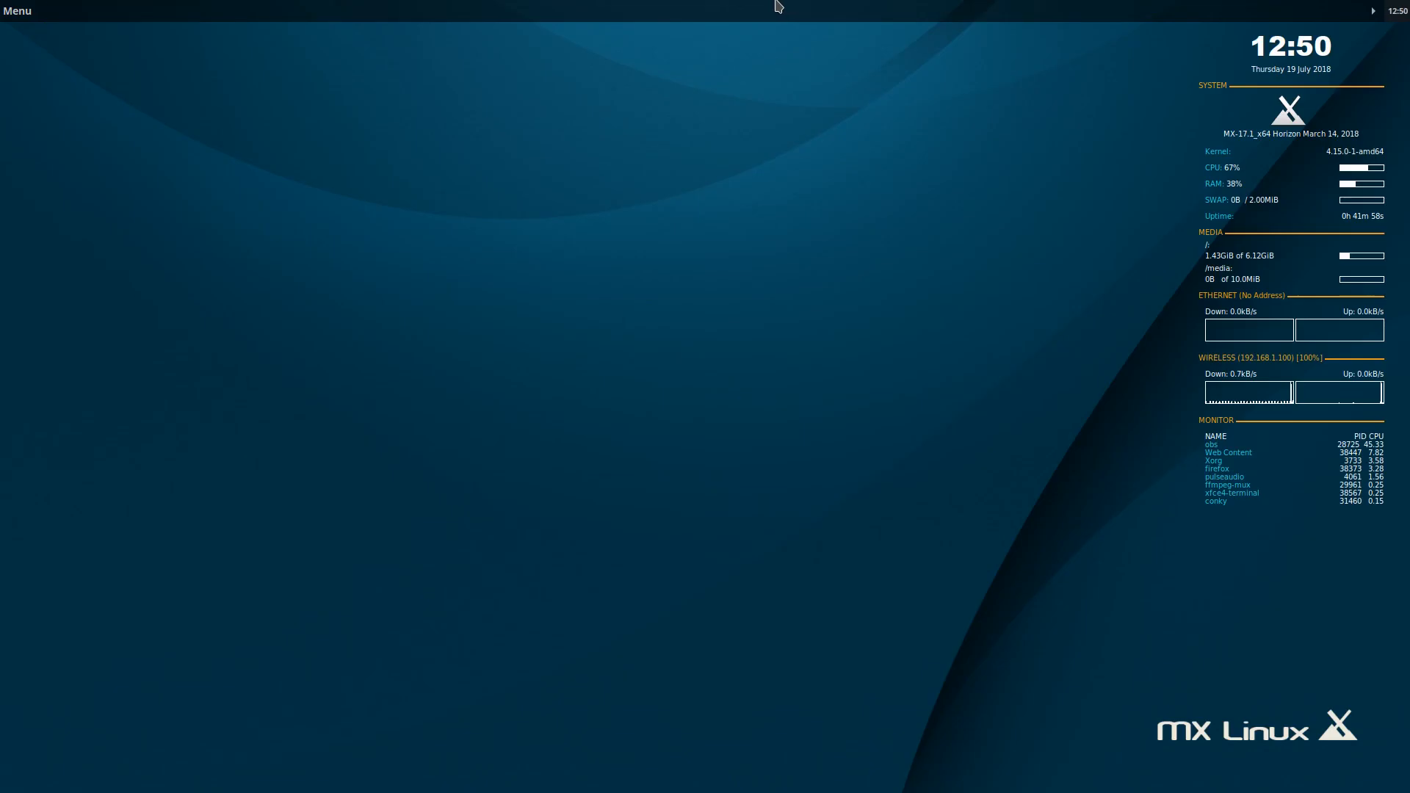
pyautogui.click(30, 18)
pyautogui.write('mx')
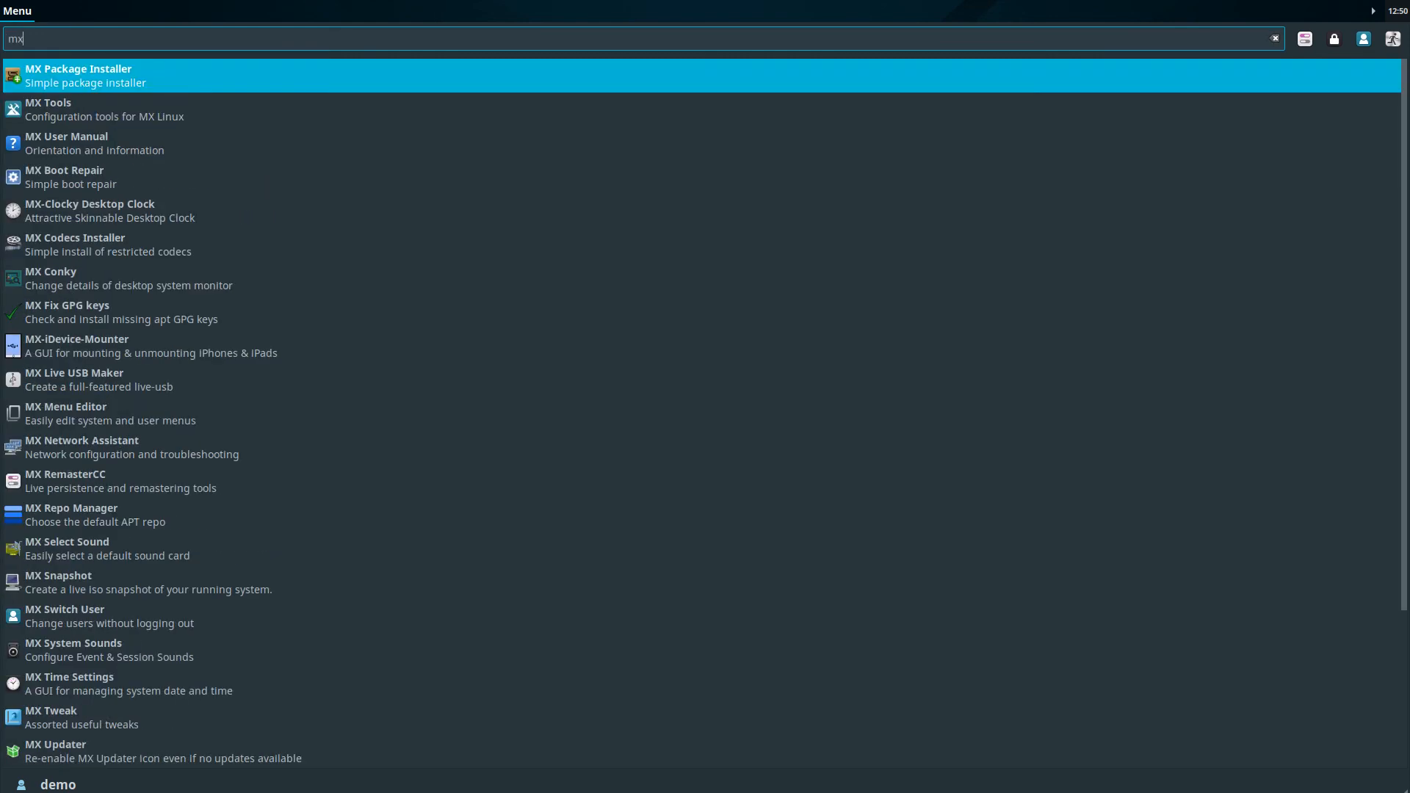
pyautogui.click(72, 87)
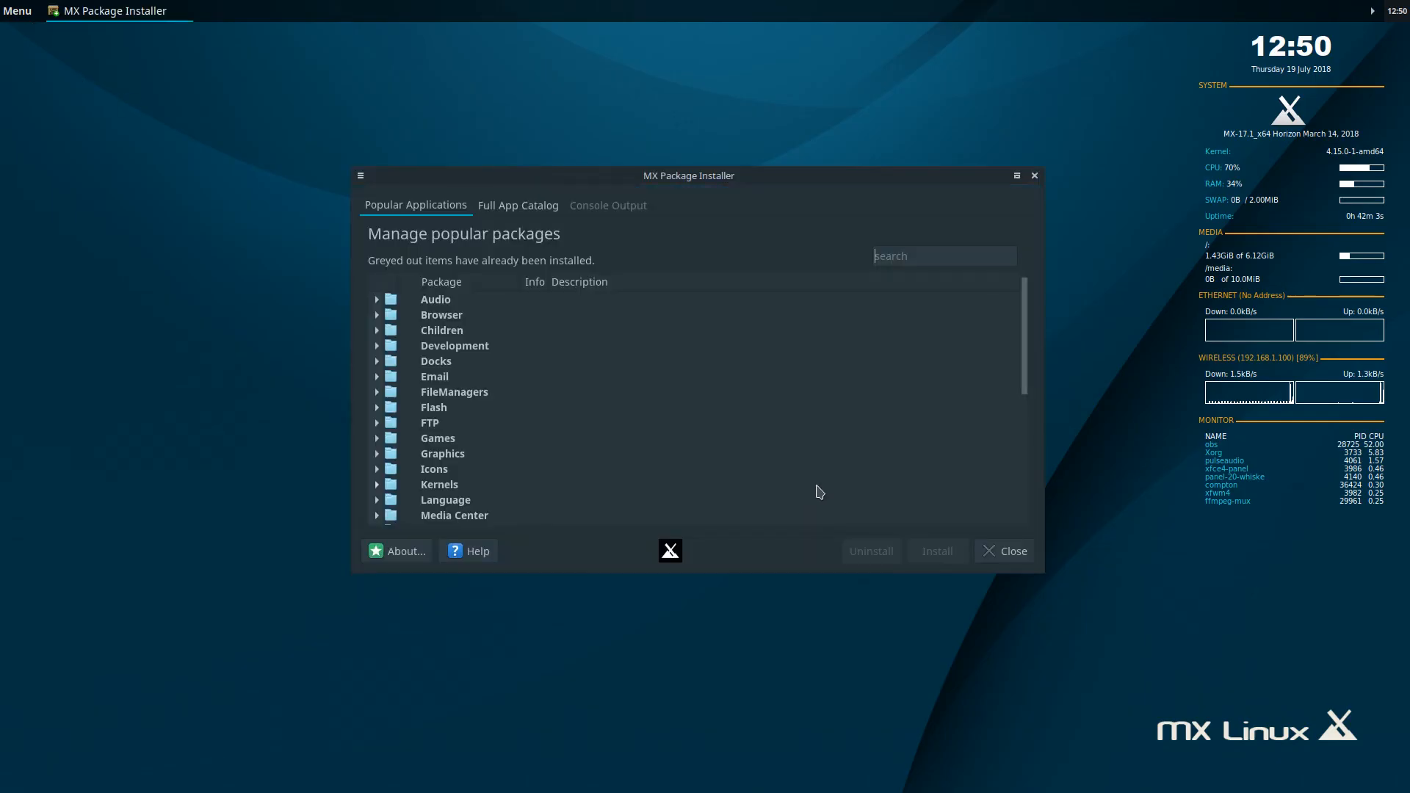
# Search the popular applications for "plank", mark the Plank dock package, and close the package installer without installing it.
pyautogui.click(907, 258)
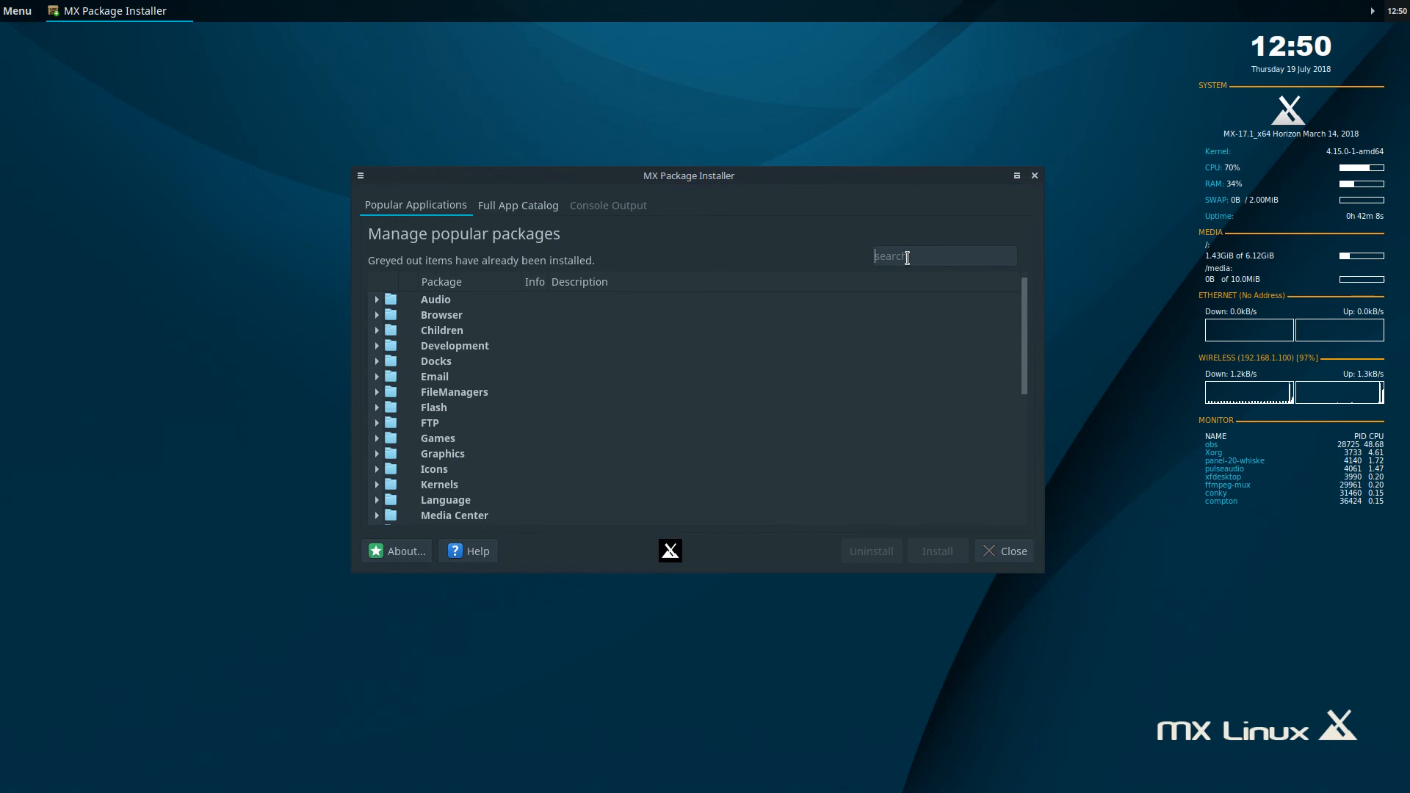
pyautogui.write('plank')
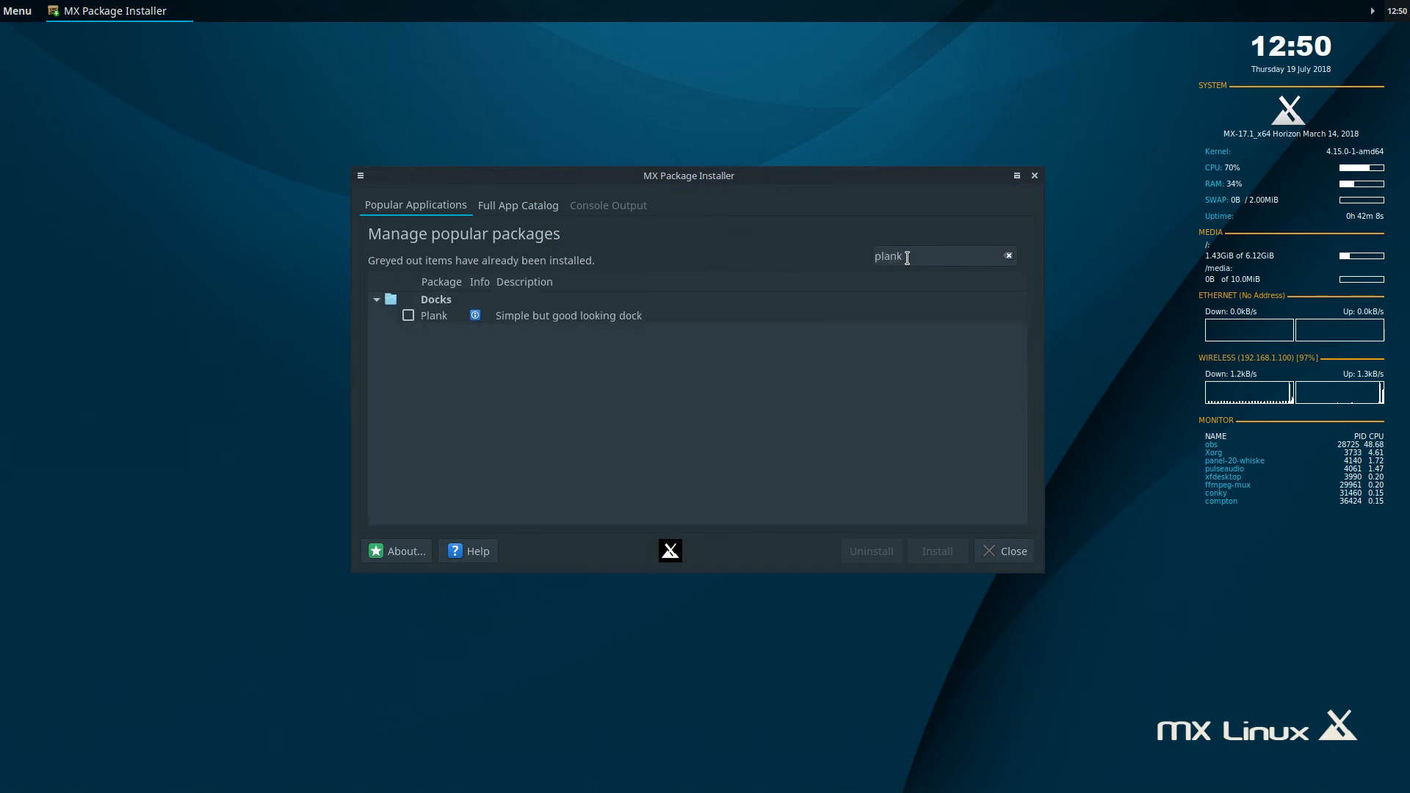
pyautogui.click(409, 320)
pyautogui.click(1003, 553)
pyautogui.click(858, 514)
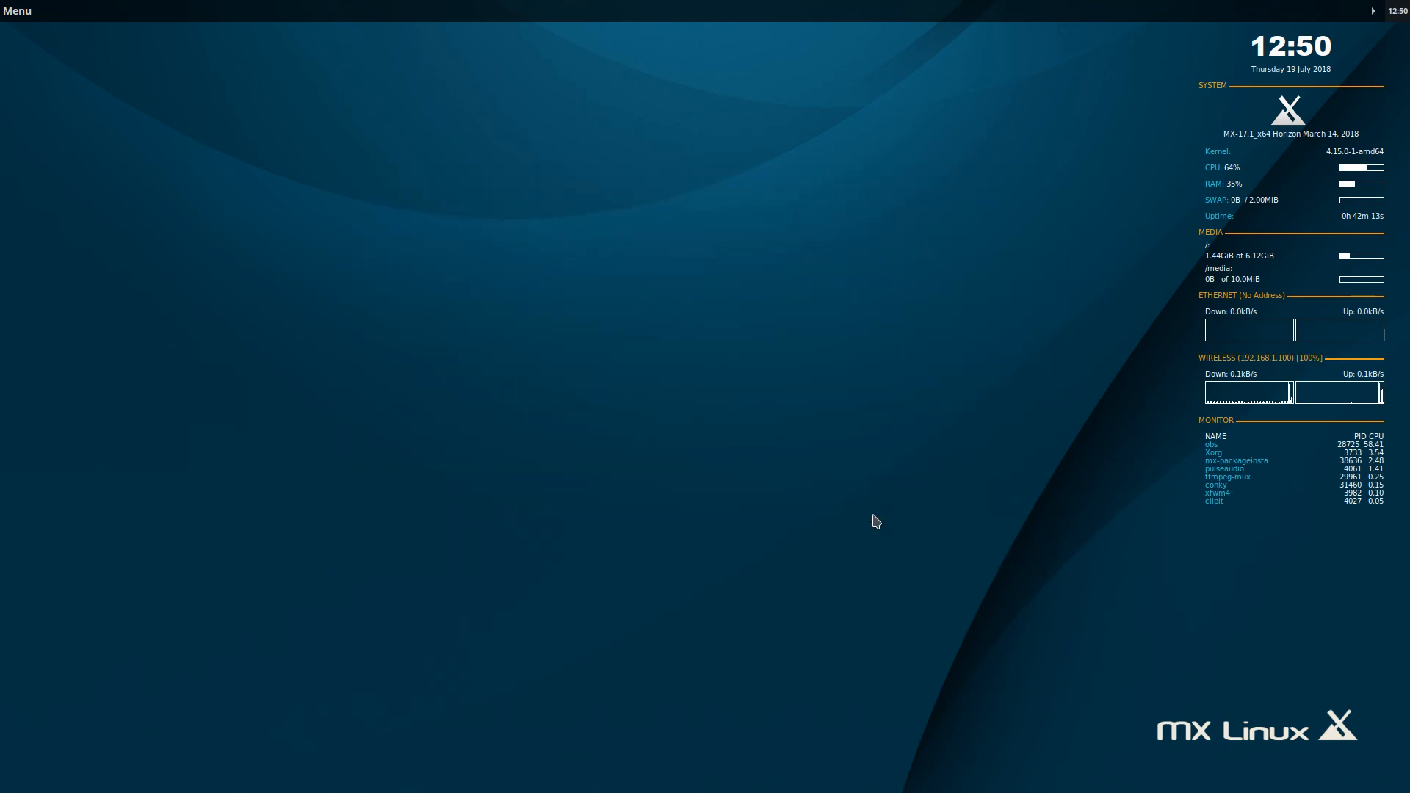